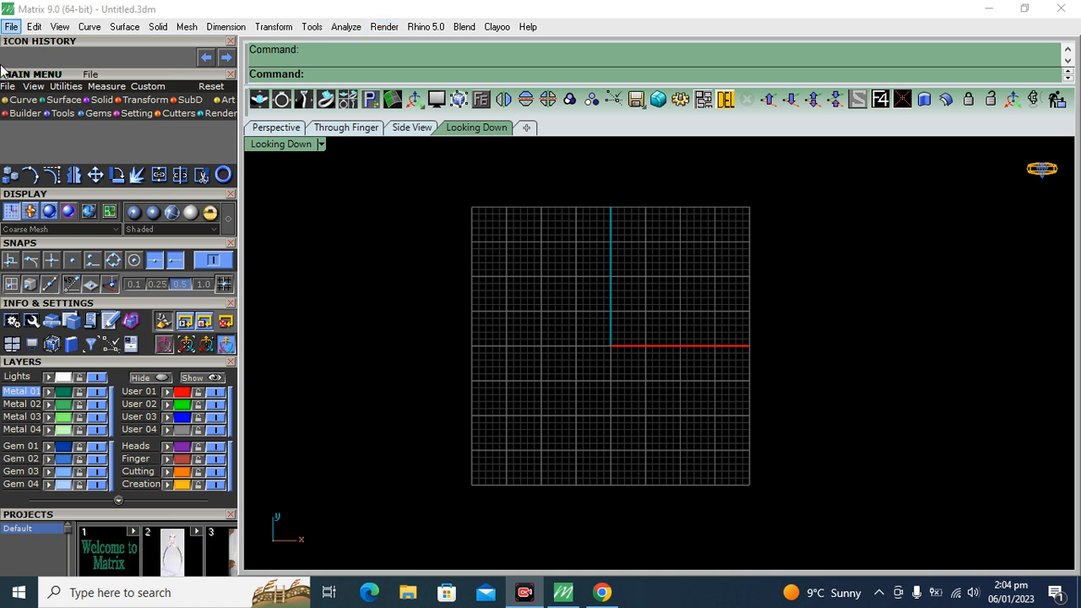
pyautogui.click(36, 87)
pyautogui.click(9, 131)
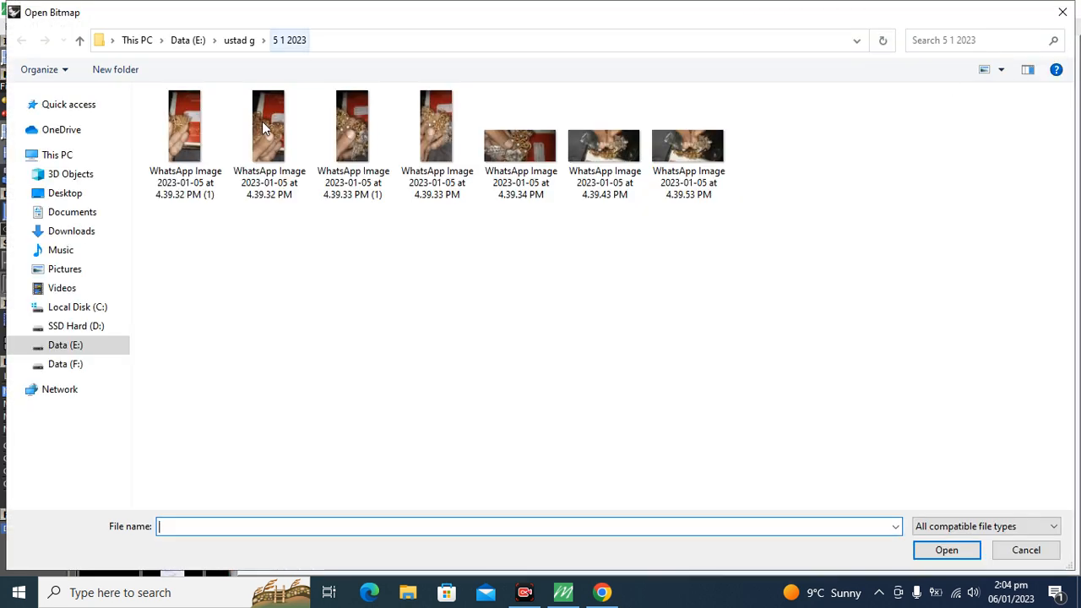
pyautogui.click(67, 197)
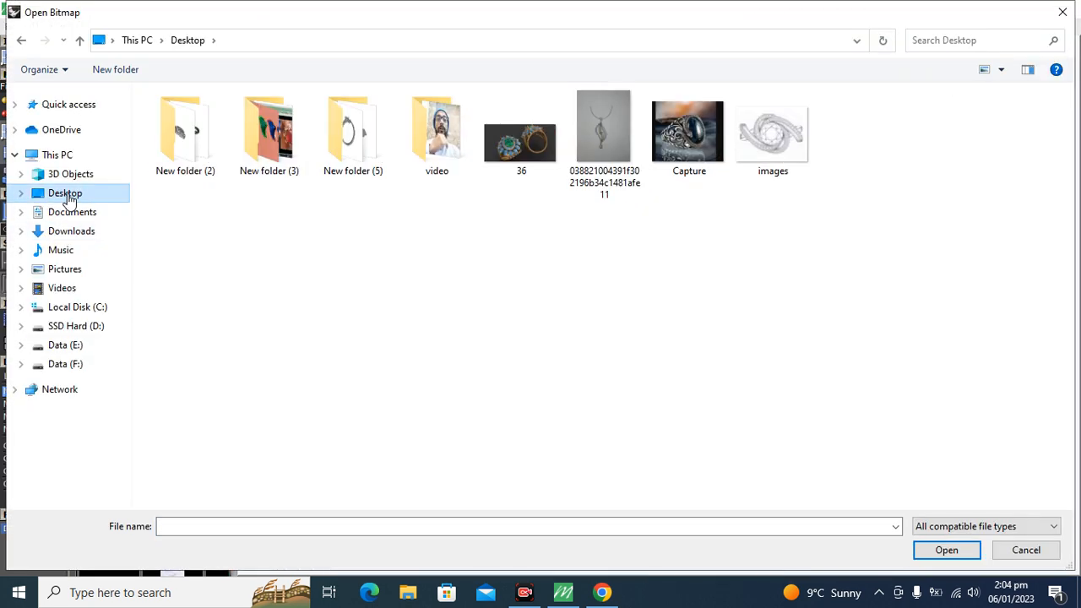
pyautogui.doubleClick(595, 131)
pyautogui.scroll(-12, 493, 400)
pyautogui.write('0')
pyautogui.press('Return')
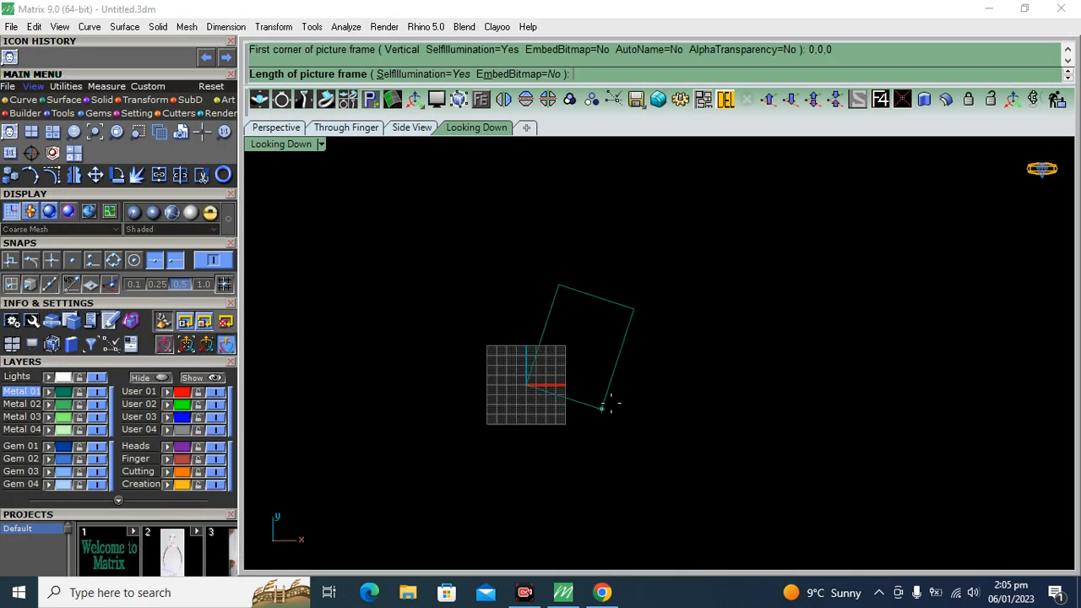
pyautogui.click(787, 390)
# Reposition the pendant picture freehand so it sits beside the grid's origin, and deselect it
pyautogui.click(648, 499)
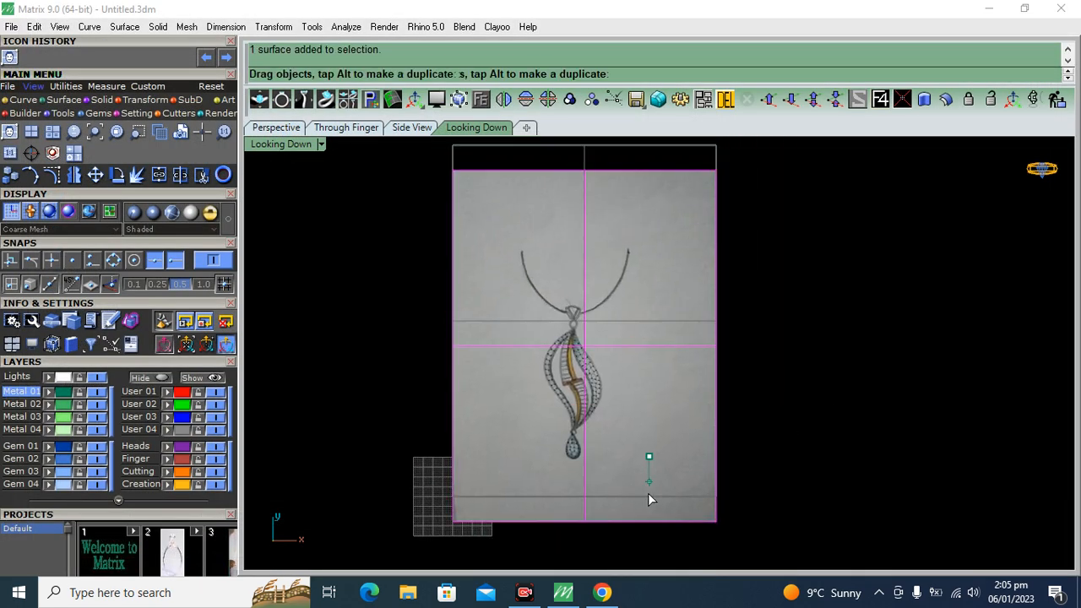
pyautogui.moveTo(648, 494); pyautogui.dragTo(646, 515)
pyautogui.click(835, 371)
pyautogui.scroll(-4, 651, 391)
pyautogui.moveTo(650, 391); pyautogui.dragTo(632, 355, button='right')
pyautogui.moveTo(620, 368); pyautogui.dragTo(641, 392)
pyautogui.click(772, 388)
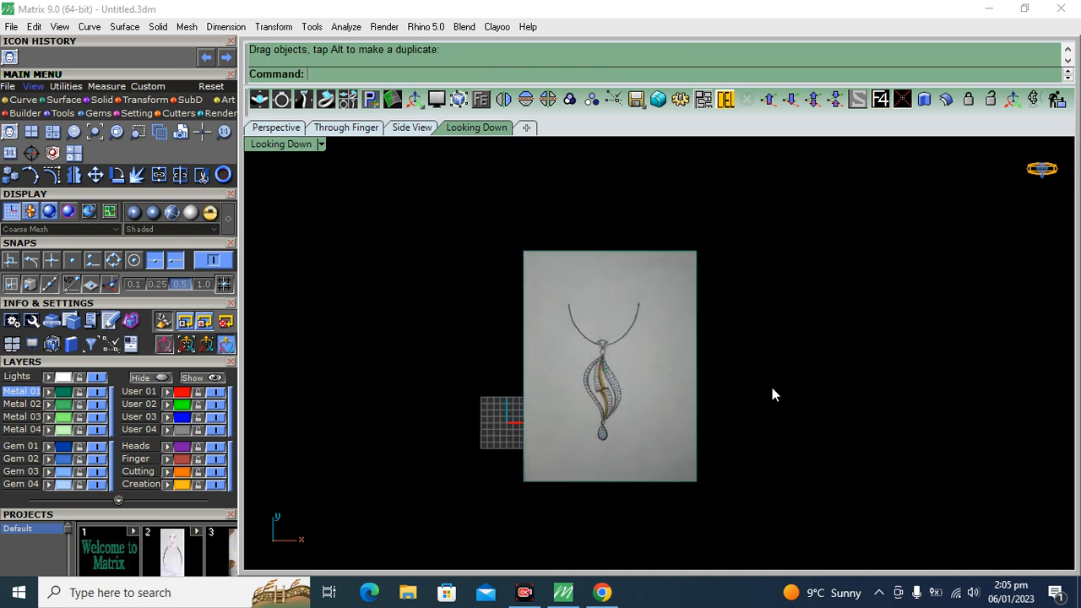
# Draw a long vertical line through the origin (0) using the BothSides option
pyautogui.click(23, 100)
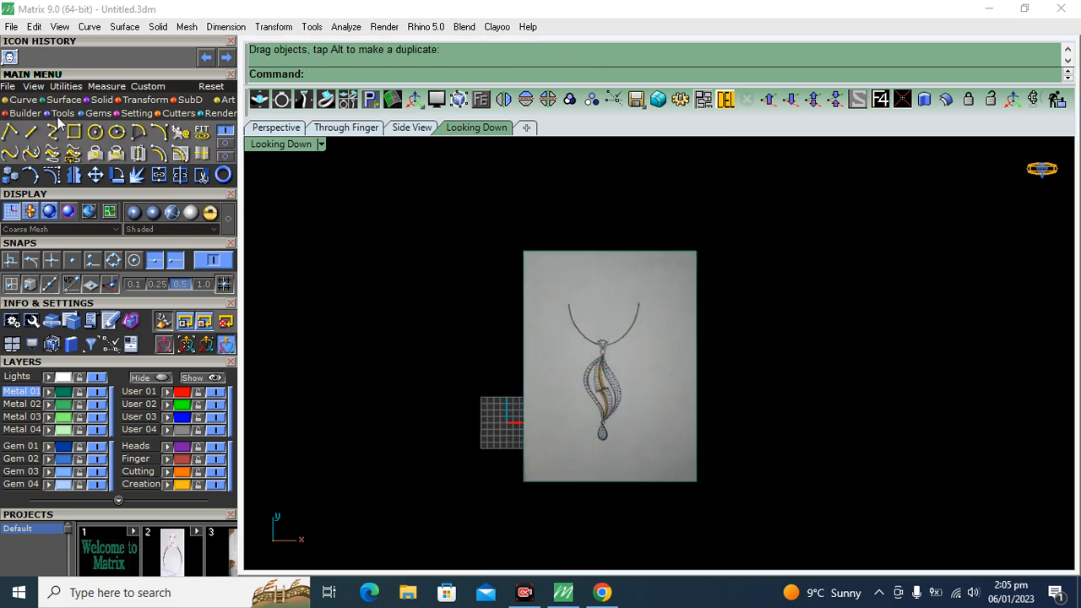
pyautogui.click(35, 138)
pyautogui.write('0')
pyautogui.press('Return')
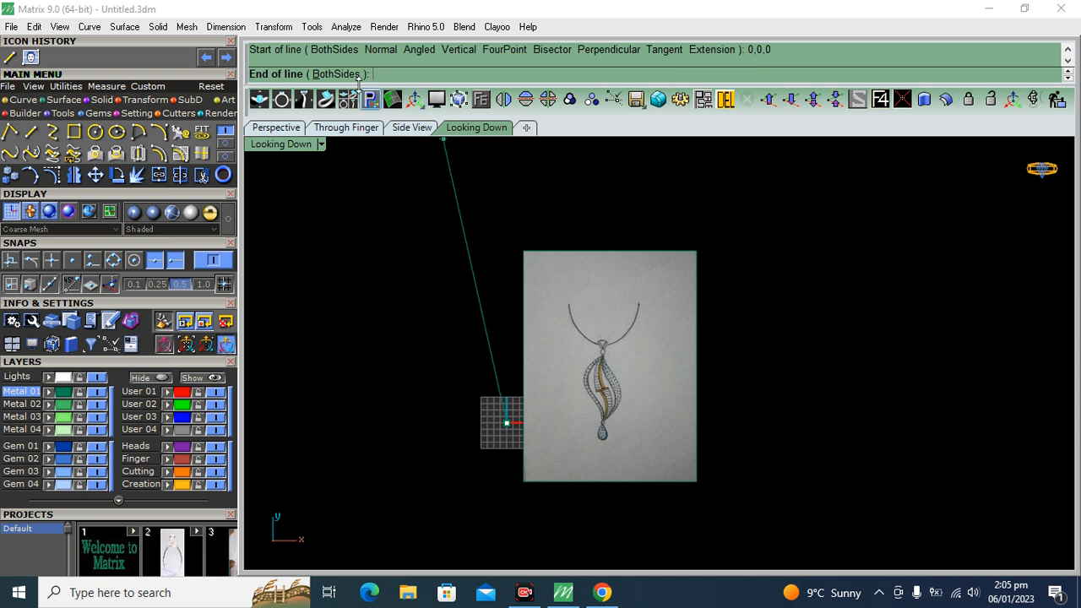
pyautogui.click(331, 75)
pyautogui.scroll(-8, 523, 210)
pyautogui.click(512, 201)
# Draw a long horizontal line through the origin (0) using the BothSides option
pyautogui.rightClick(513, 201)
pyautogui.write('0')
pyautogui.press('Return')
pyautogui.click(337, 76)
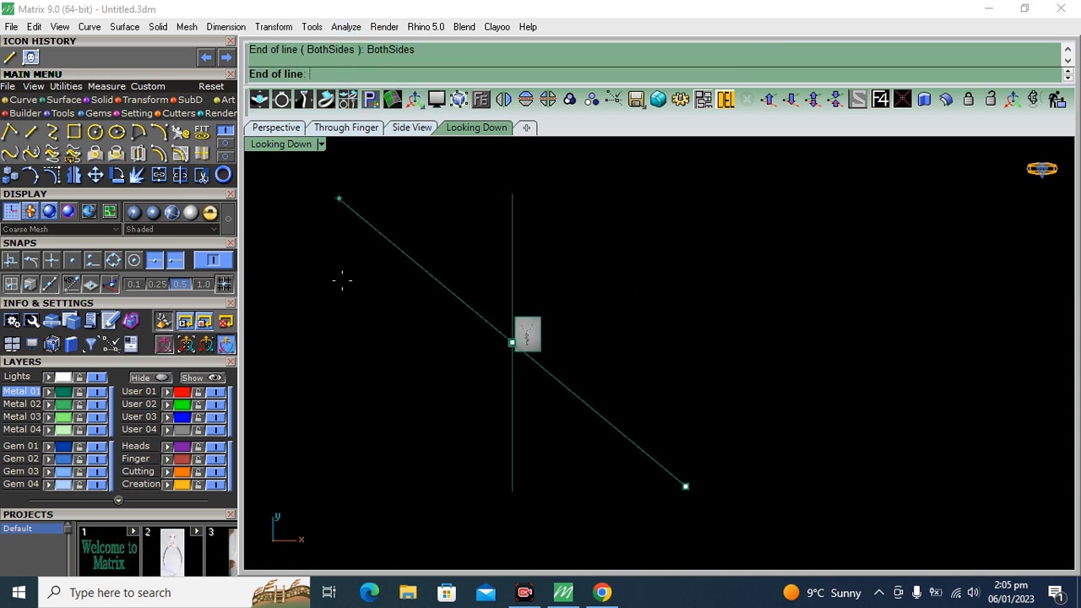
pyautogui.click(311, 332)
# Select both axis lines, assign them to the User 01 layer and lock that layer
pyautogui.moveTo(372, 254); pyautogui.dragTo(311, 432)
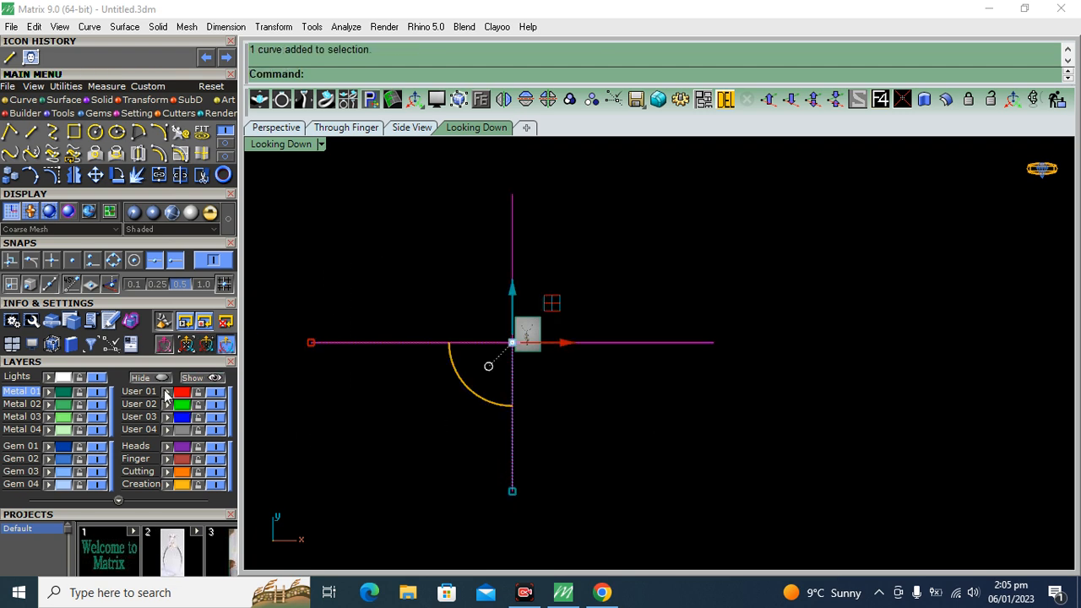
pyautogui.click(201, 392)
pyautogui.scroll(15, 527, 325)
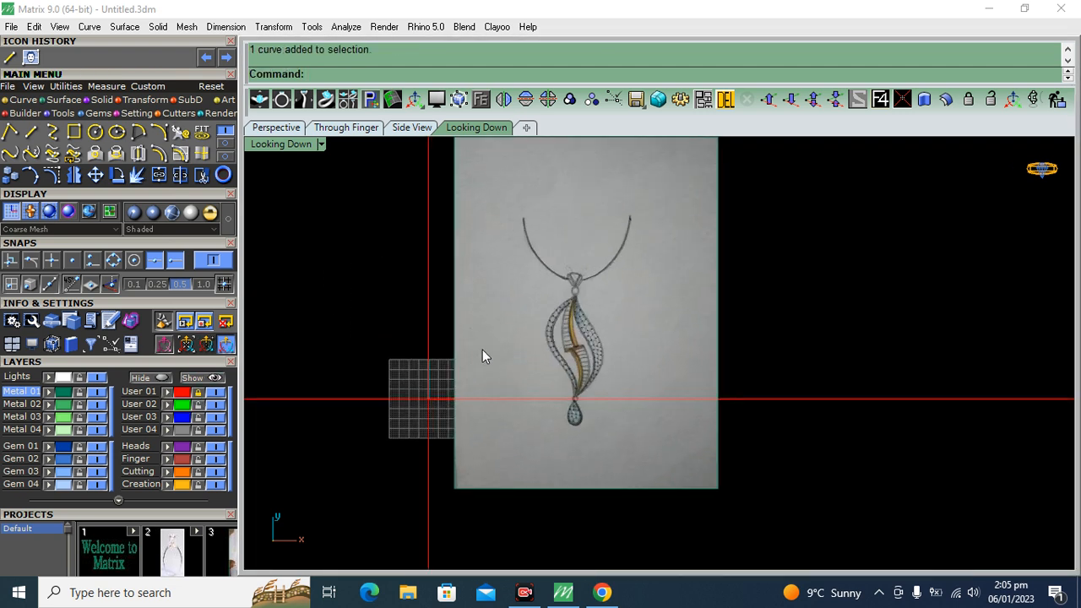
# Move the picture so the pendant's top point lies on the vertical guide, and lower it until the leaf shape centers on the horizontal guide
pyautogui.click(557, 336)
pyautogui.scroll(4, 540, 336)
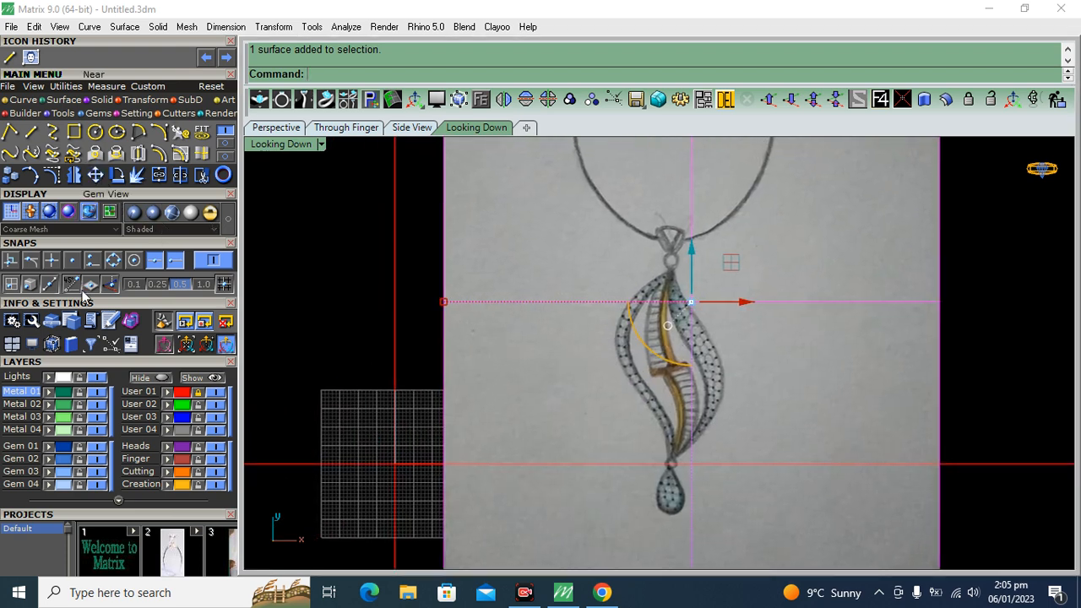
pyautogui.click(96, 175)
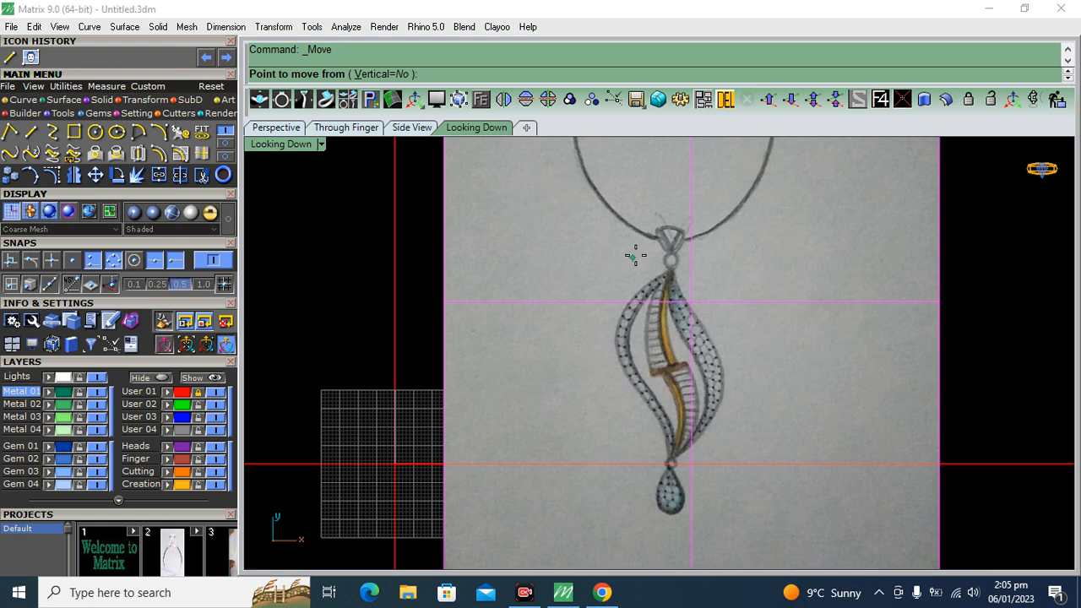
pyautogui.scroll(4, 652, 266)
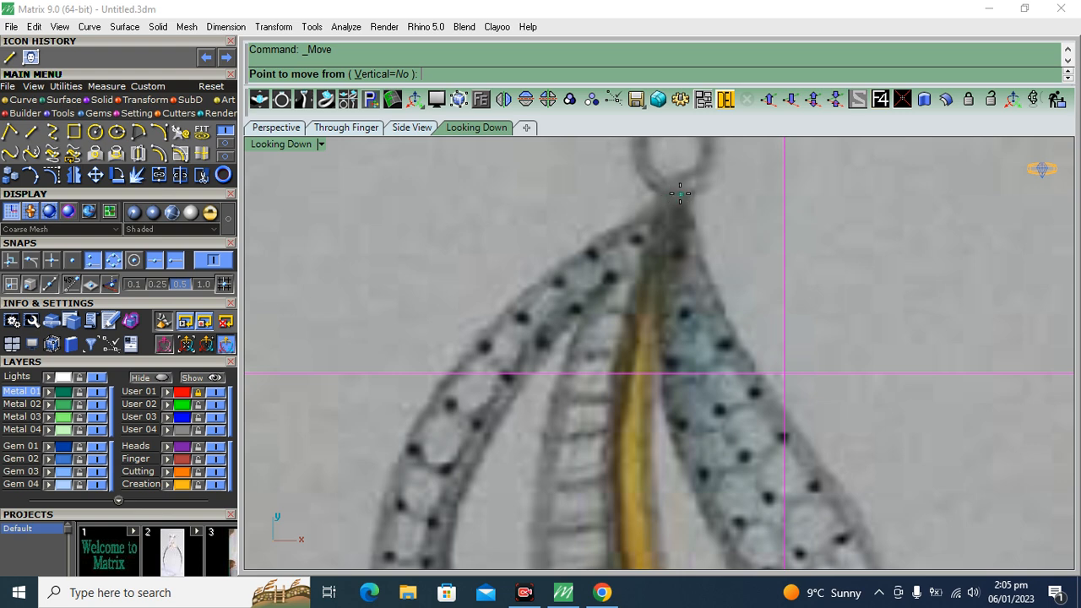
pyautogui.click(677, 189)
pyautogui.scroll(-5, 678, 189)
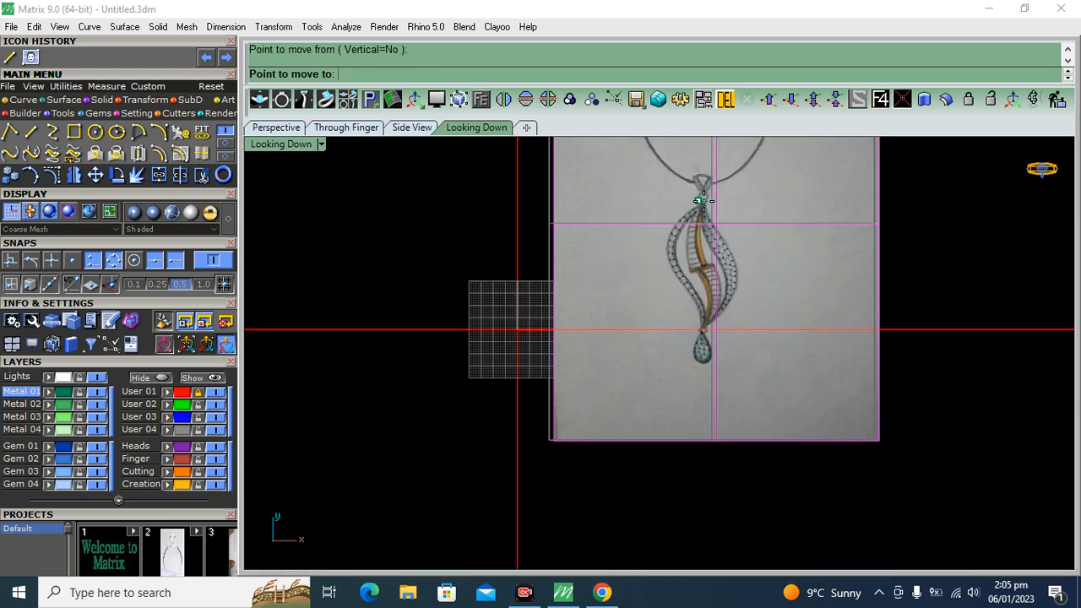
pyautogui.click(519, 201)
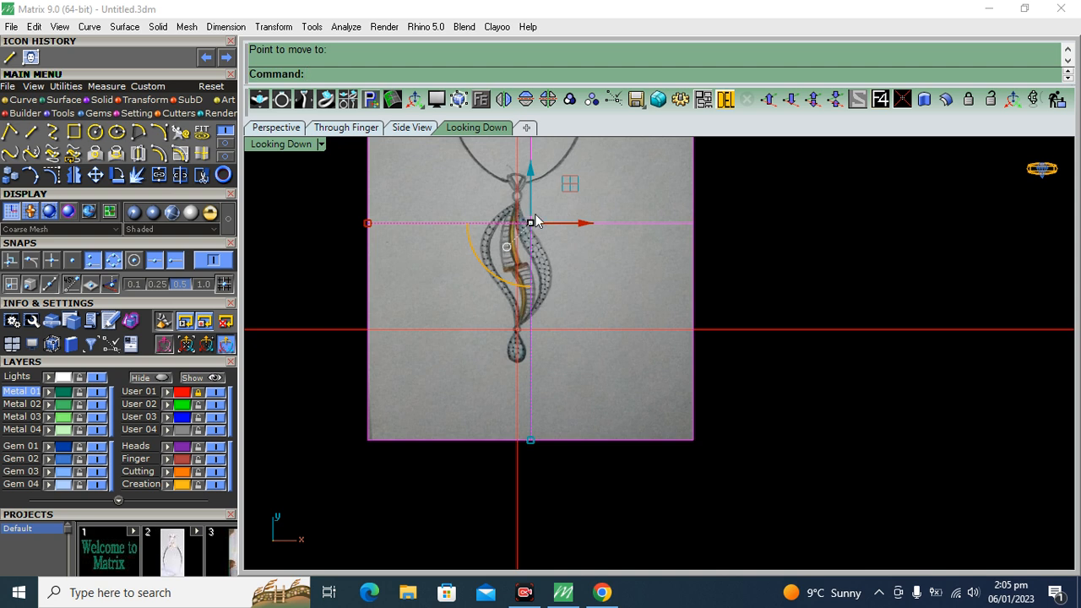
pyautogui.moveTo(533, 170); pyautogui.dragTo(547, 236)
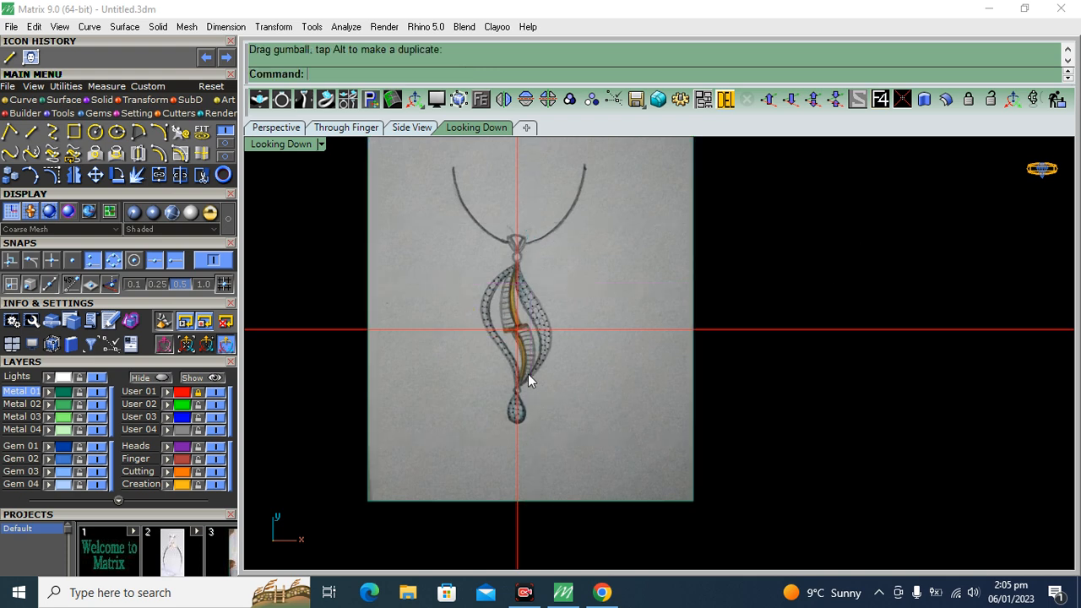
# Fine-tune the picture's position with a small downward Move so the pendant's central bar sits on the guide crossing
pyautogui.scroll(8, 504, 321)
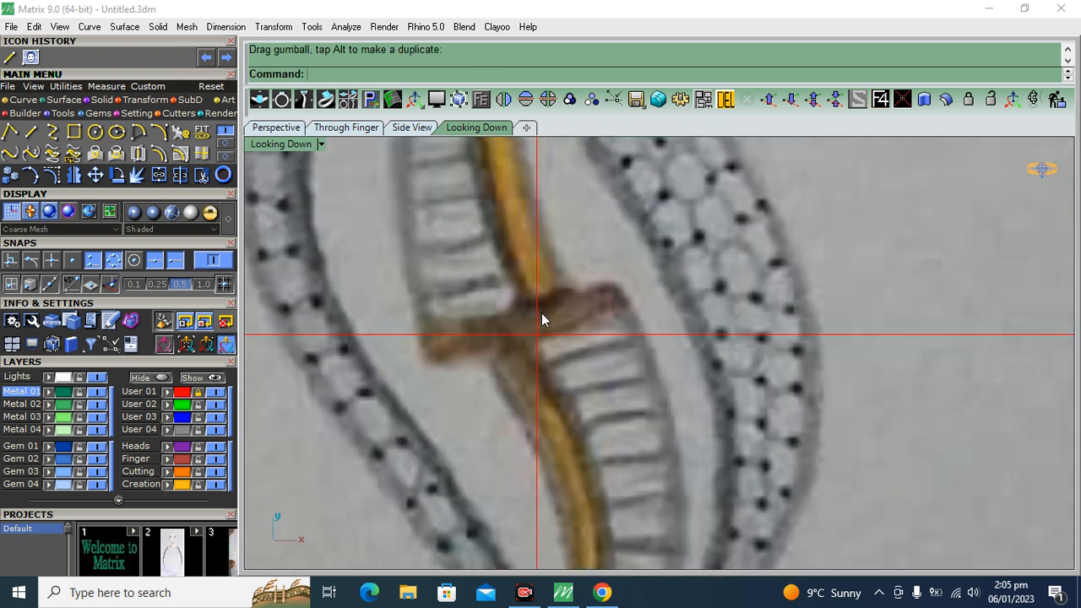
pyautogui.click(563, 319)
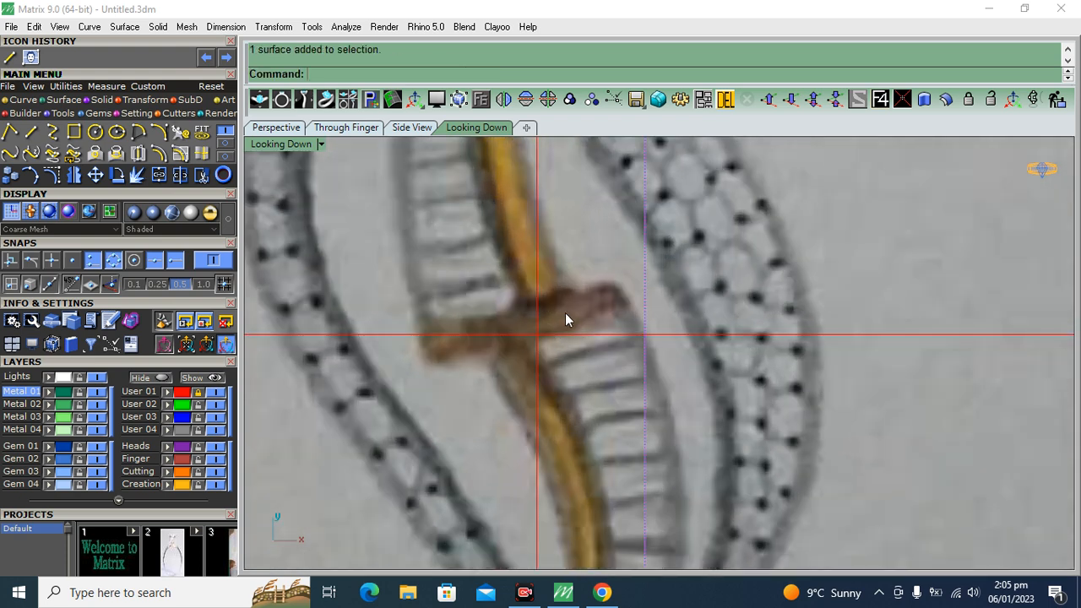
pyautogui.click(117, 175)
pyautogui.click(96, 175)
pyautogui.click(627, 199)
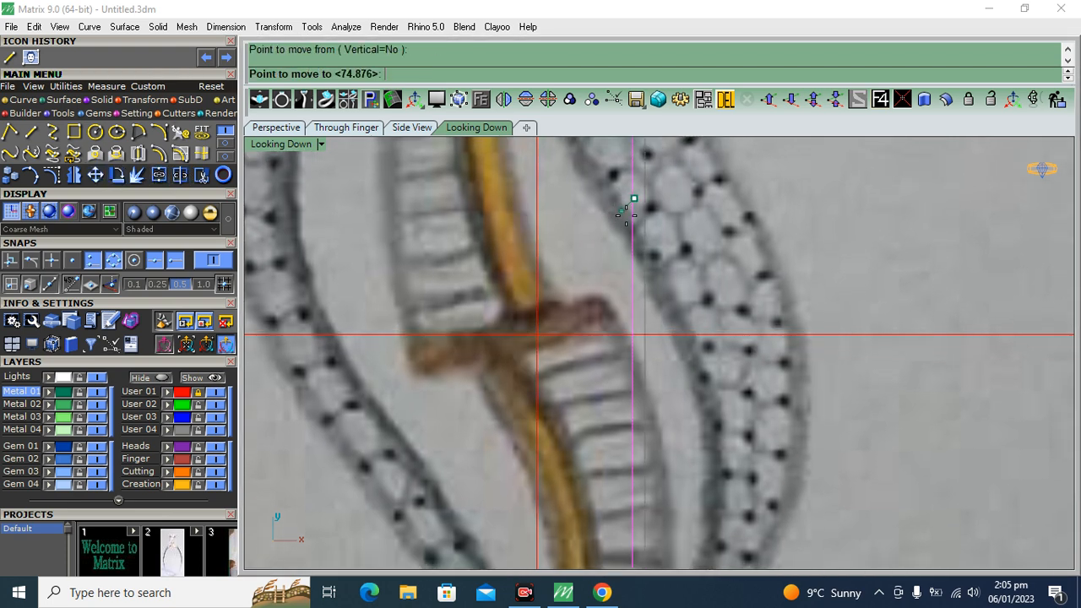
pyautogui.click(632, 203)
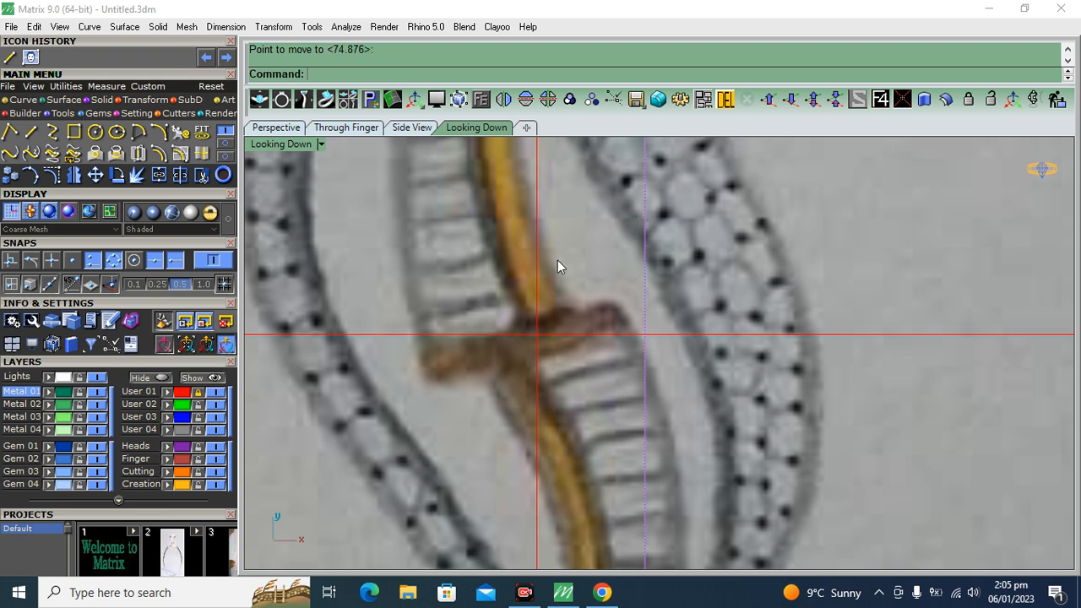
pyautogui.scroll(-3, 559, 265)
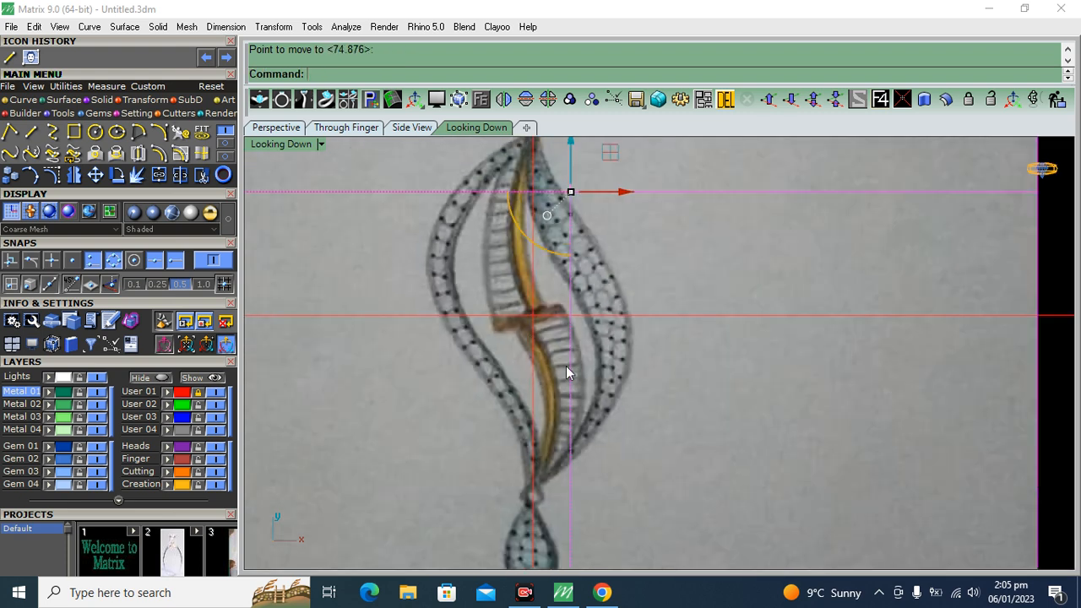
# Add an aligned dimension for the leaf shape's height, from below the top ring to the lower ring, placed beside the pendant
pyautogui.scroll(-4, 557, 364)
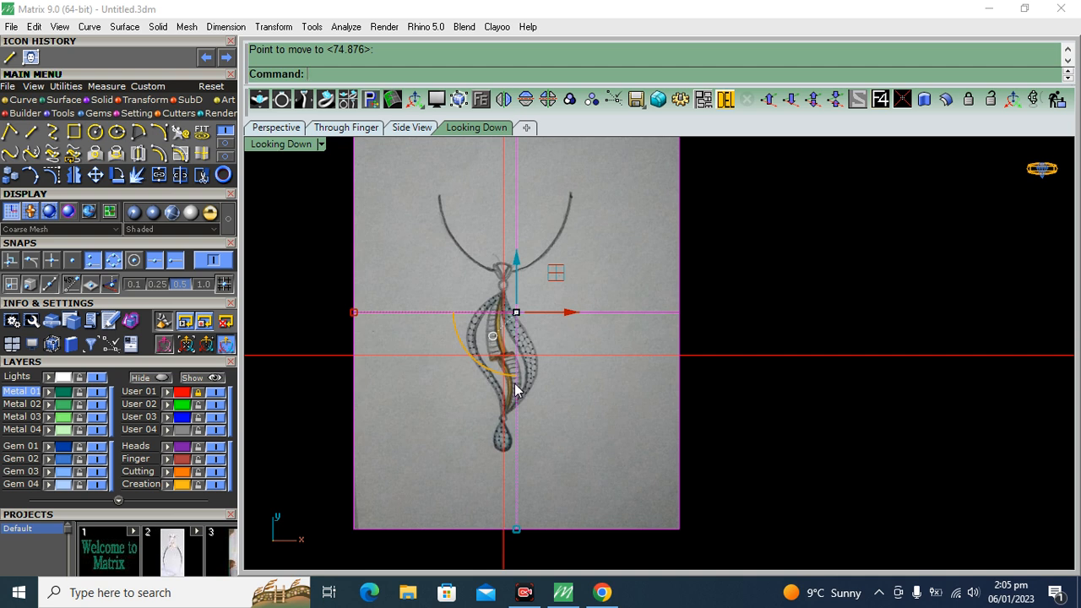
pyautogui.scroll(1, 495, 409)
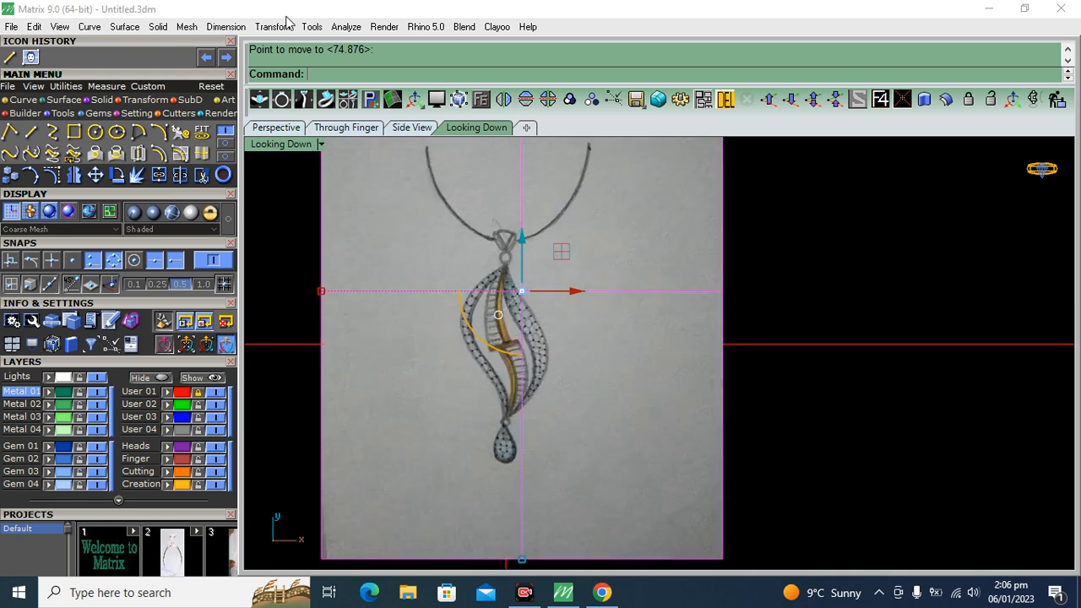
pyautogui.click(226, 26)
pyautogui.click(268, 74)
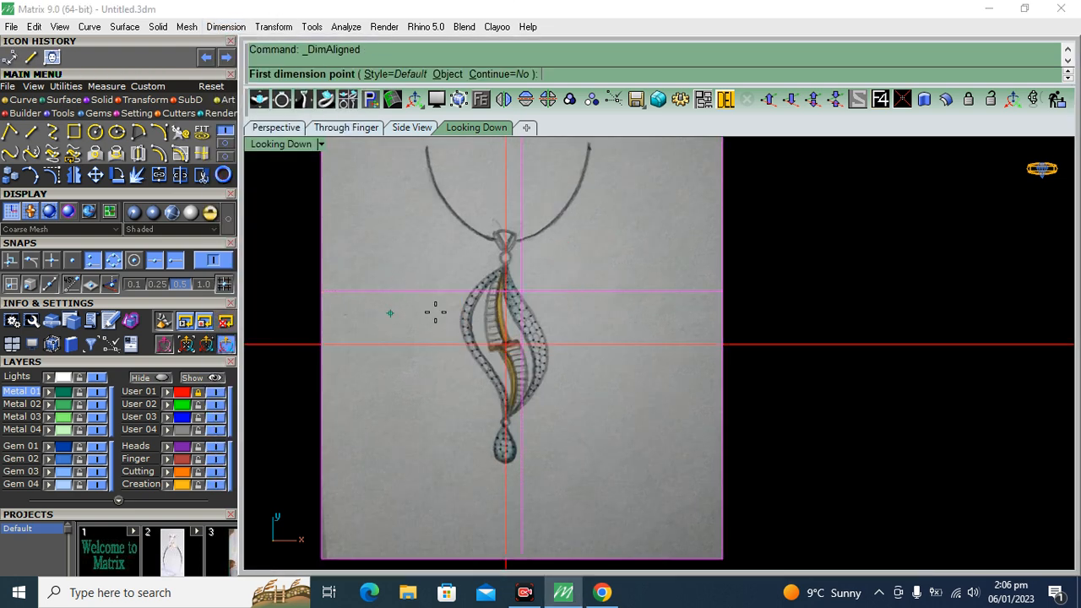
pyautogui.scroll(3, 498, 253)
pyautogui.click(568, 235)
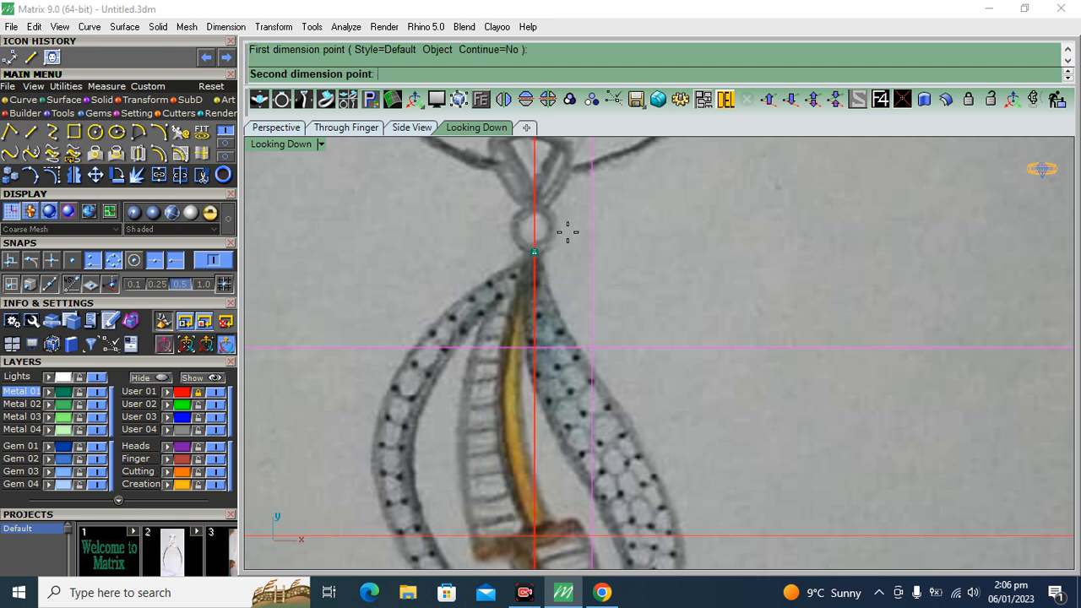
pyautogui.scroll(-4, 545, 405)
pyautogui.scroll(4, 571, 343)
pyautogui.scroll(2, 571, 344)
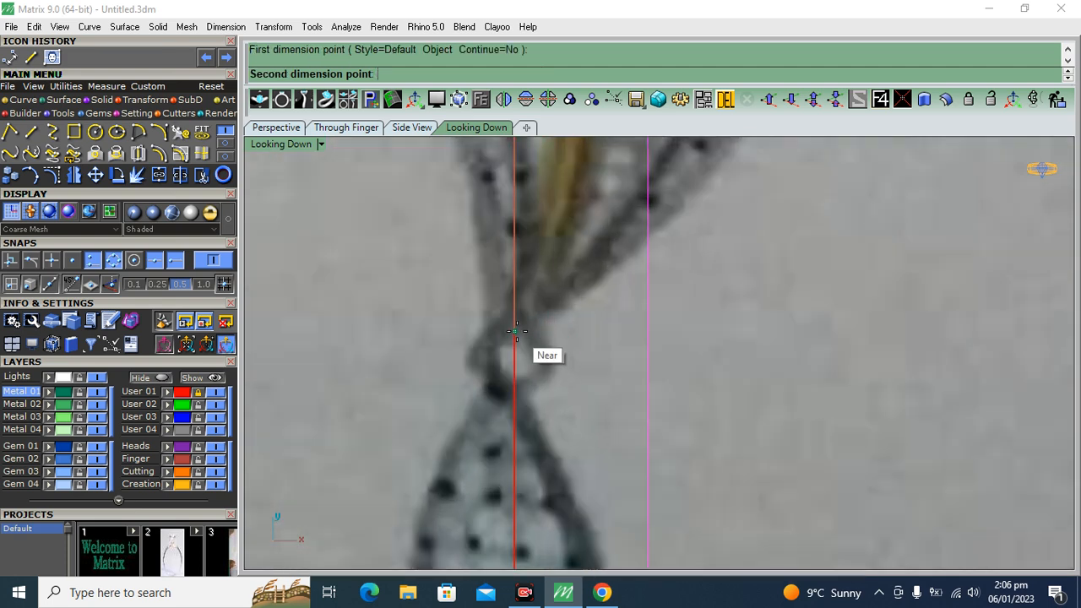
pyautogui.click(512, 333)
pyautogui.scroll(-4, 502, 357)
pyautogui.scroll(6, 564, 289)
pyautogui.click(586, 277)
pyautogui.scroll(-6, 552, 313)
pyautogui.moveTo(556, 283); pyautogui.dragTo(553, 300, button='right')
pyautogui.click(681, 282)
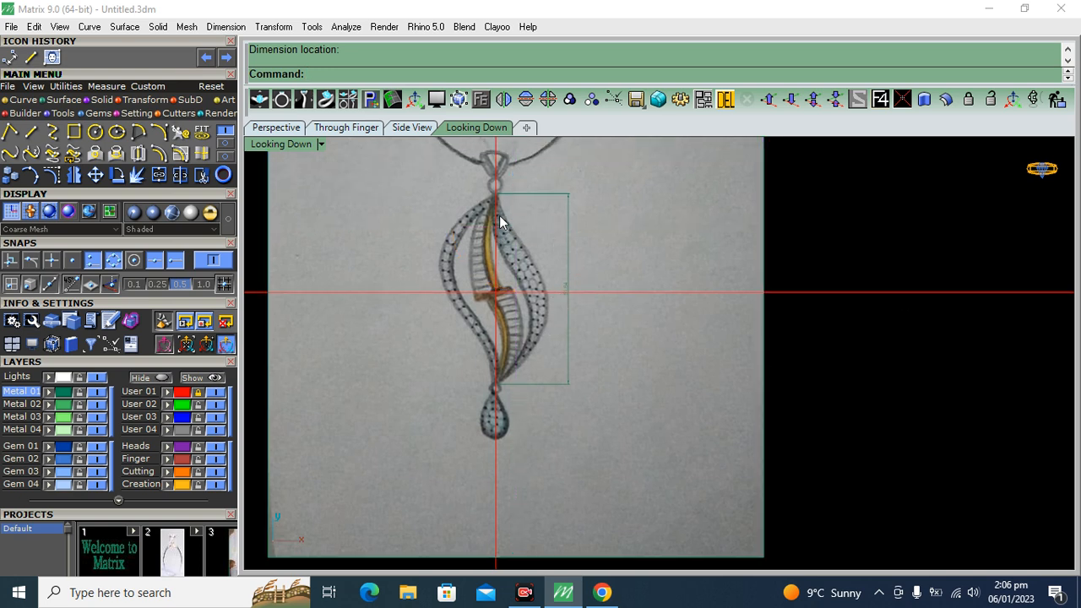
# Examine the pendant sketch's teardrop, stone-set leaf outlines and height dimension up close
pyautogui.scroll(5, 477, 424)
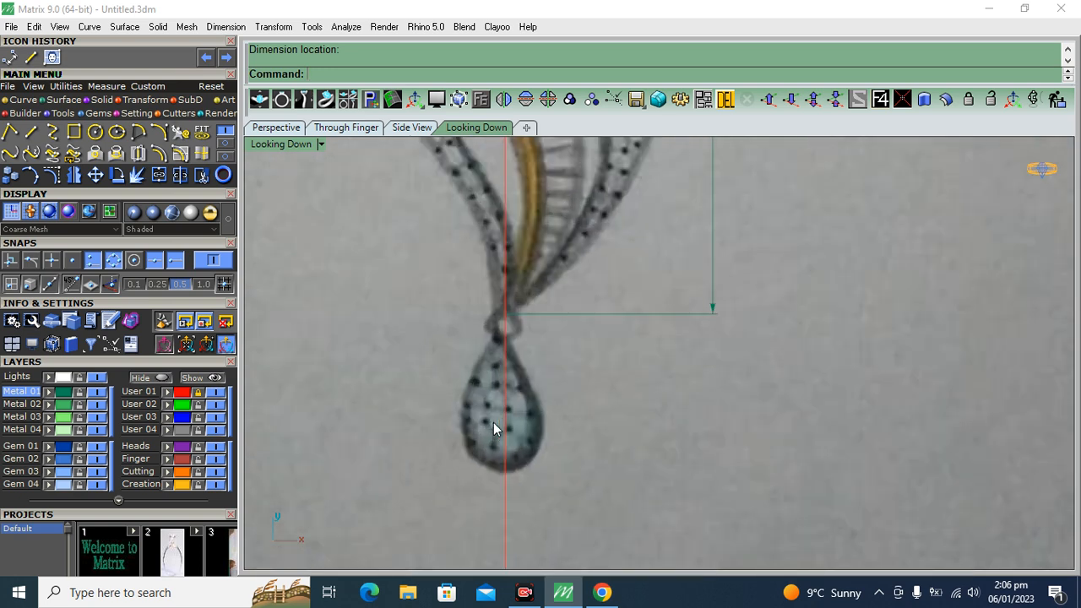
pyautogui.scroll(-5, 493, 422)
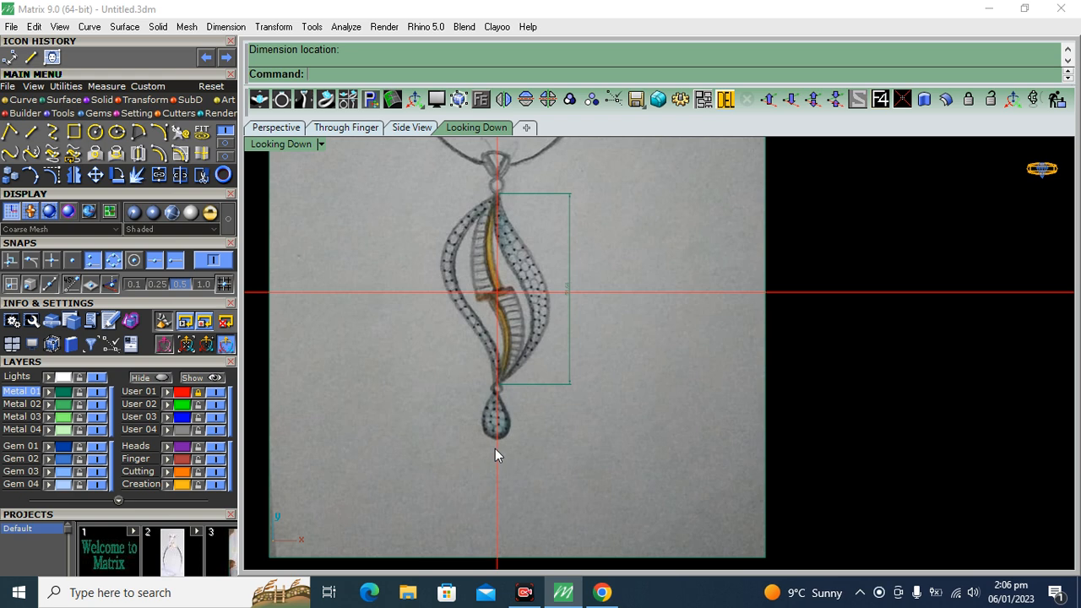
pyautogui.scroll(5, 494, 448)
pyautogui.scroll(-3, 510, 430)
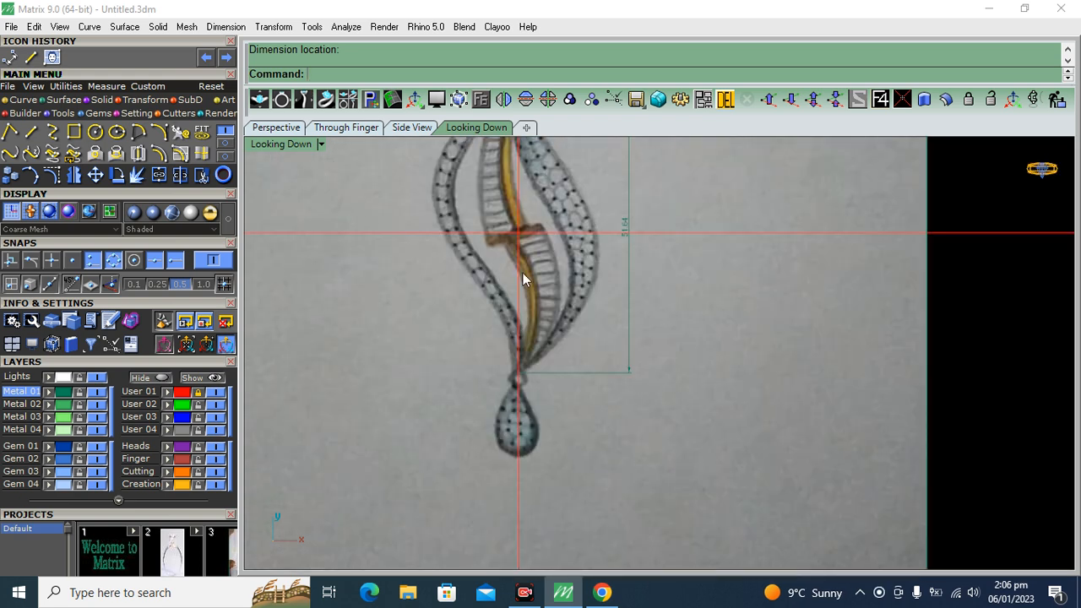
pyautogui.scroll(-2, 514, 218)
pyautogui.scroll(-3, 549, 295)
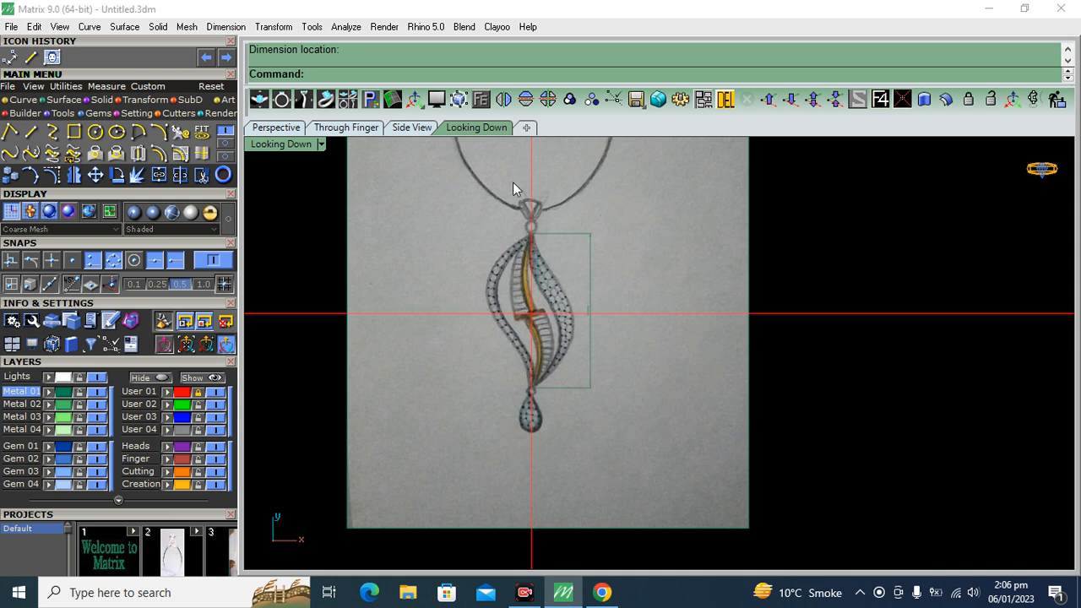
pyautogui.scroll(3, 533, 333)
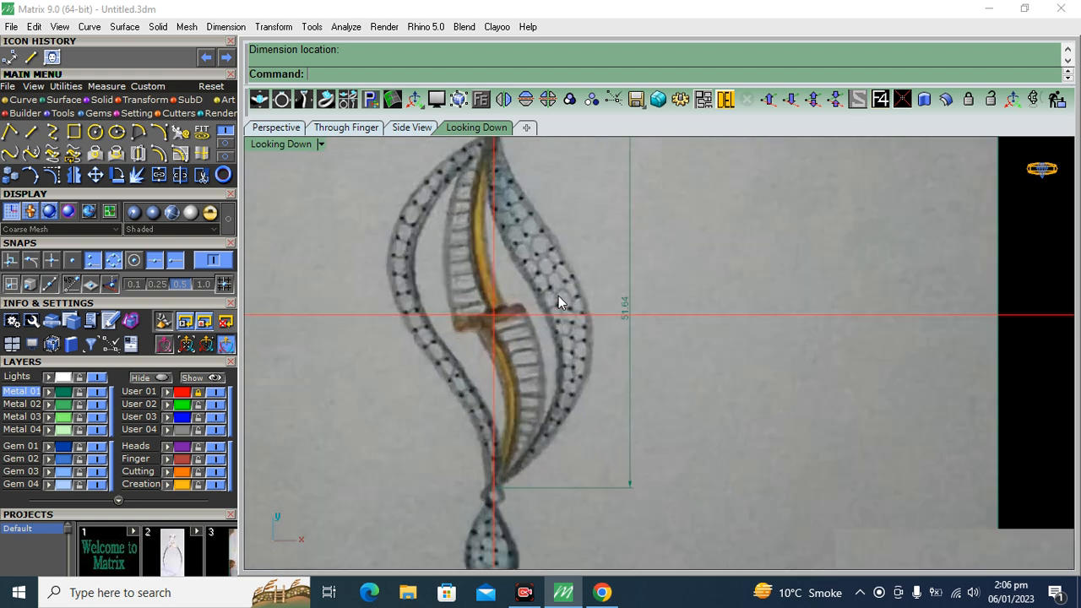
pyautogui.scroll(-2, 558, 301)
pyautogui.scroll(4, 471, 414)
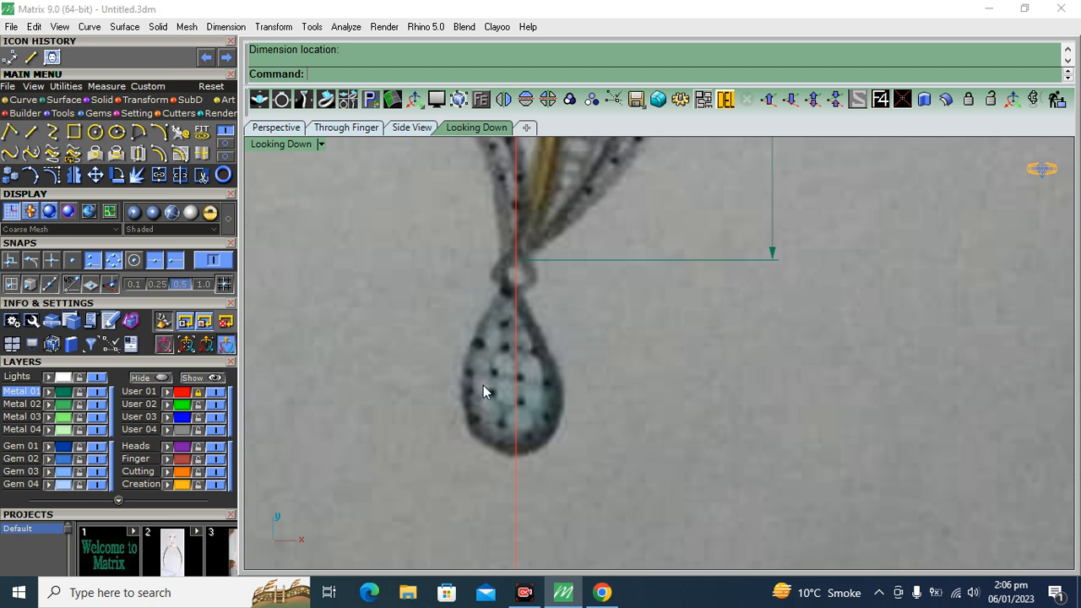
pyautogui.scroll(-3, 483, 385)
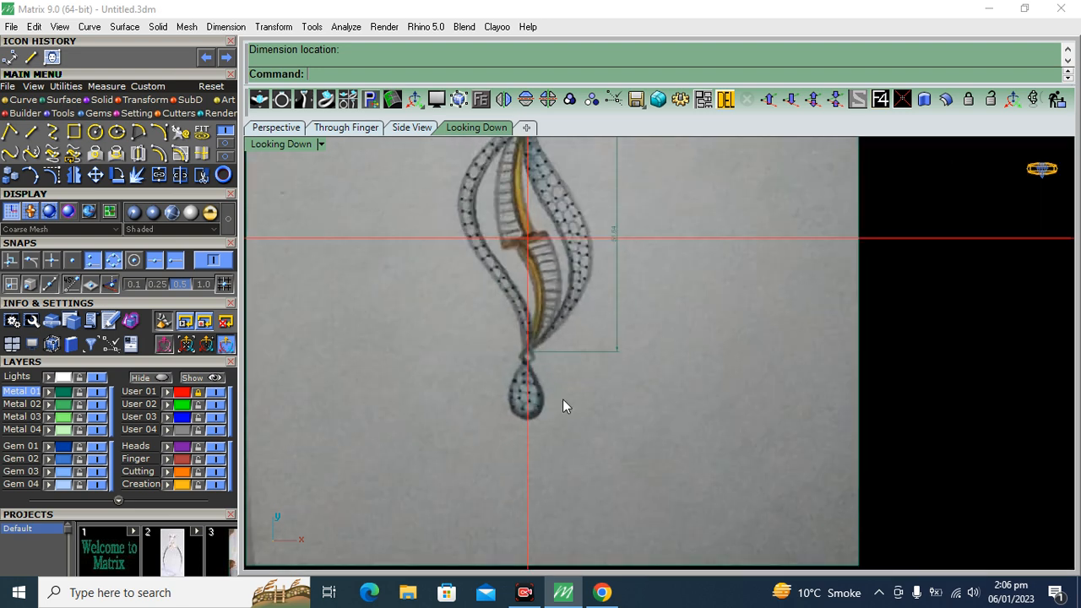
pyautogui.scroll(3, 612, 291)
pyautogui.scroll(3, 613, 292)
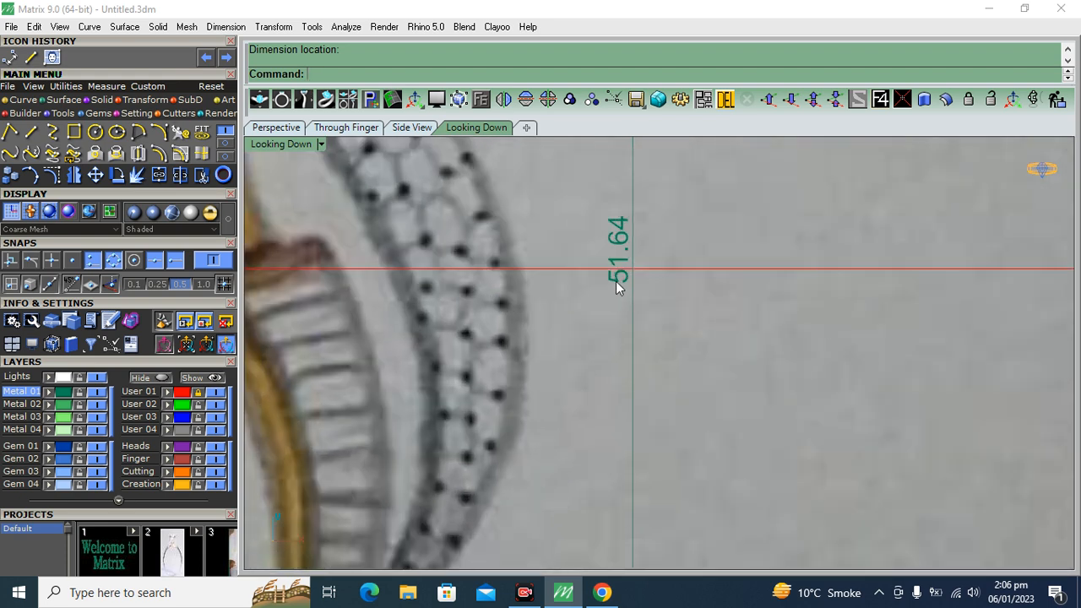
# Add an aligned dimension across the width of the narrow stone-set band on the leaf's left side, placed directly on the band
pyautogui.scroll(-4, 607, 287)
pyautogui.scroll(3, 411, 307)
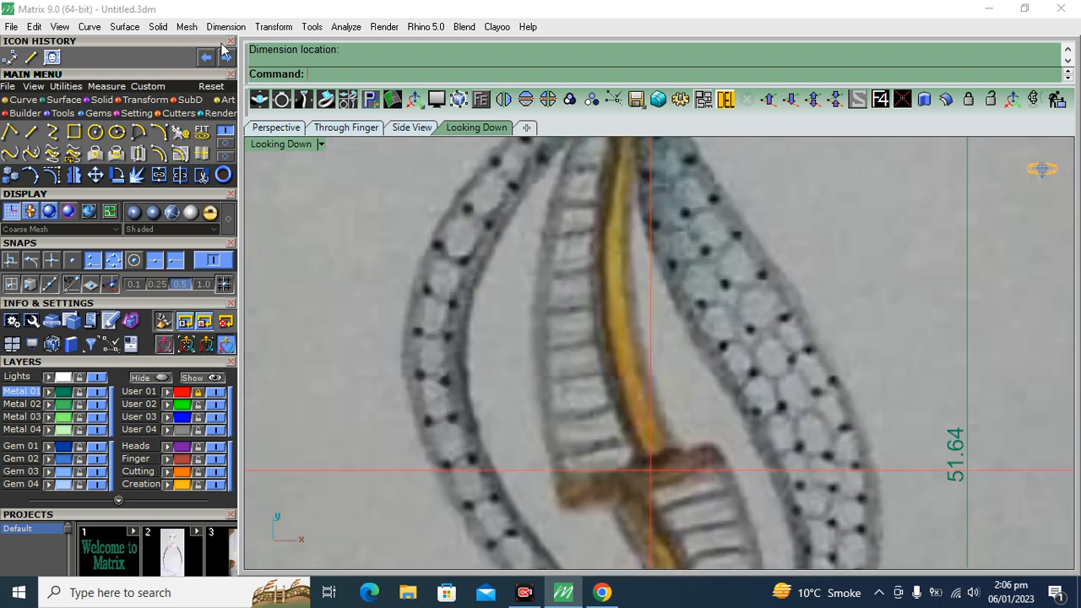
pyautogui.click(223, 29)
pyautogui.click(236, 76)
pyautogui.scroll(3, 494, 349)
pyautogui.click(494, 353)
pyautogui.click(375, 329)
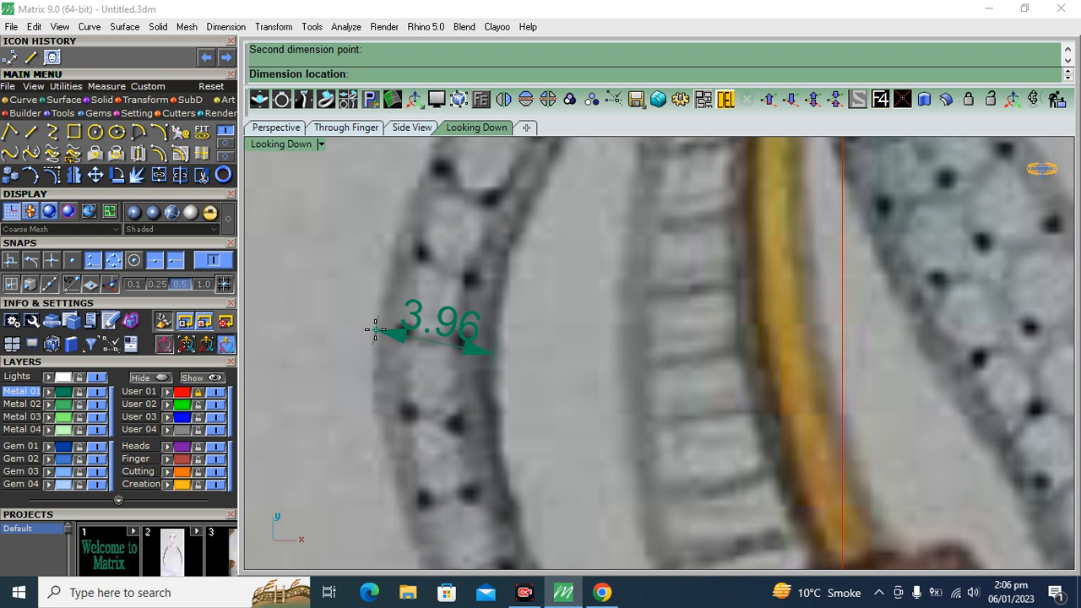
pyautogui.click(376, 329)
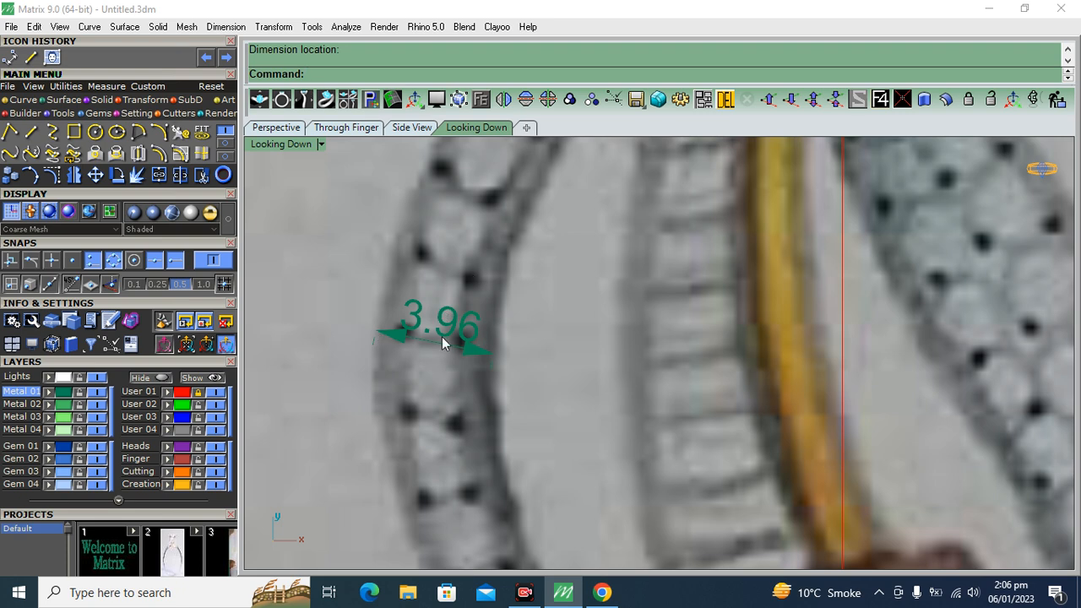
# Scale the picture and both dimensions down about 0,0,0 by a factor of about 0.674, to a leaf height of about 34.83
pyautogui.scroll(-6, 467, 320)
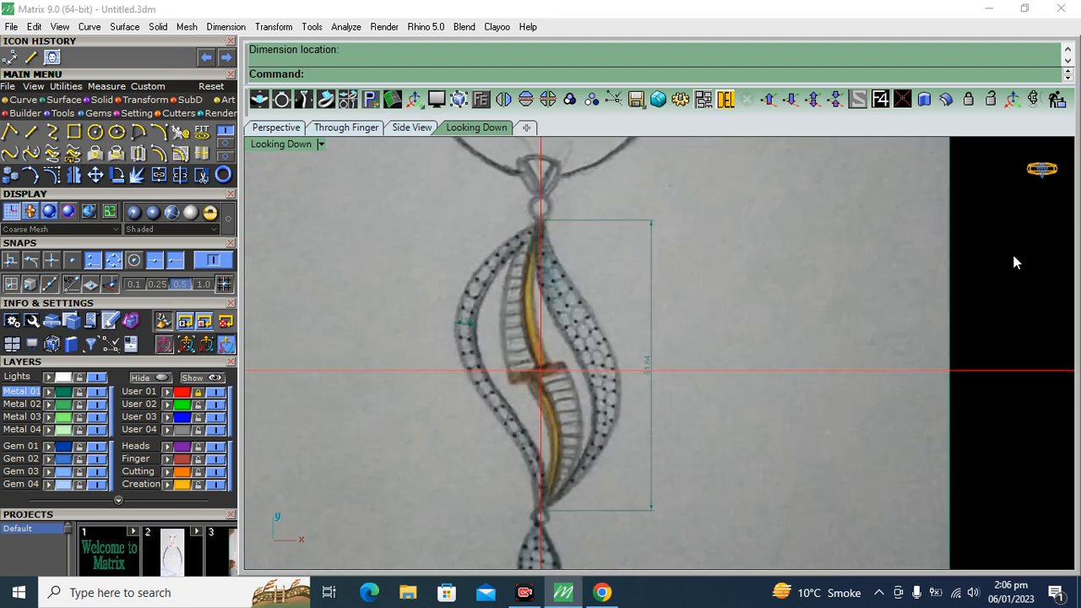
pyautogui.moveTo(370, 460); pyautogui.dragTo(369, 466)
pyautogui.click(148, 99)
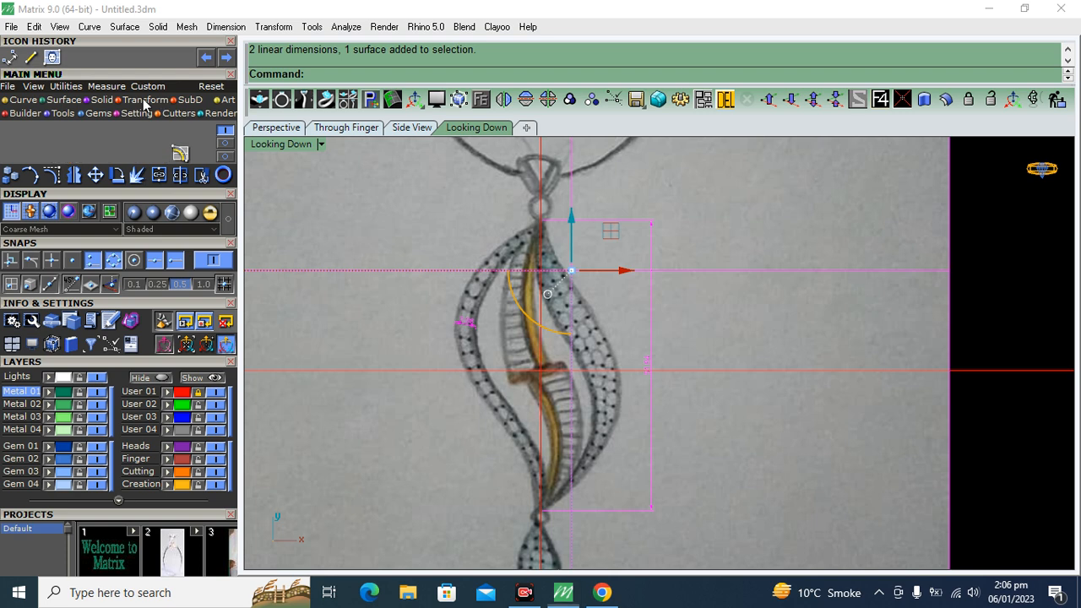
pyautogui.click(9, 133)
pyautogui.write('0,0,0')
pyautogui.press('Return')
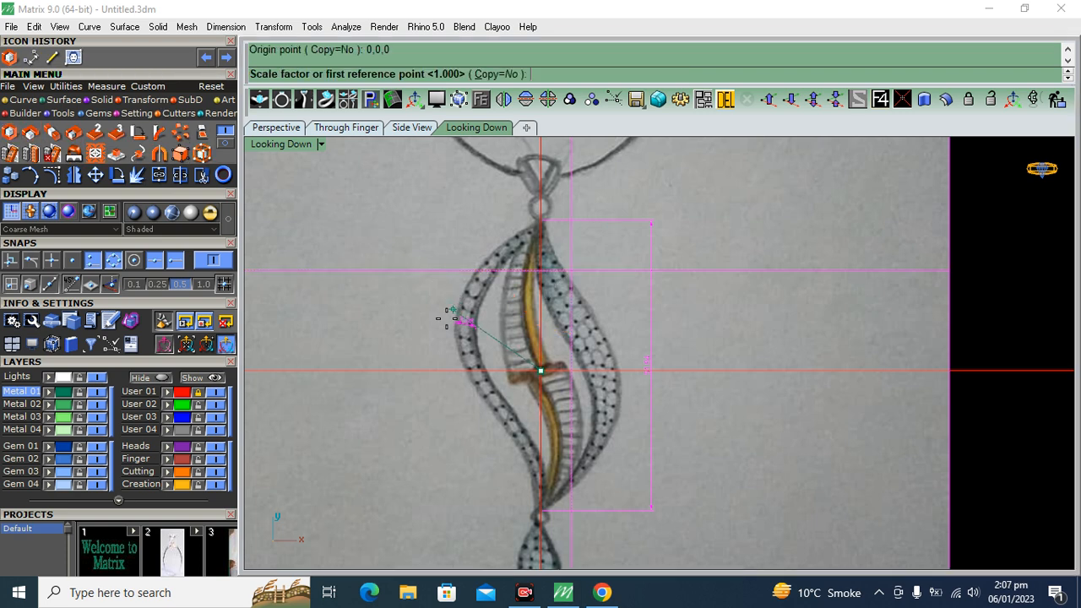
pyautogui.scroll(12, 450, 344)
pyautogui.click(326, 406)
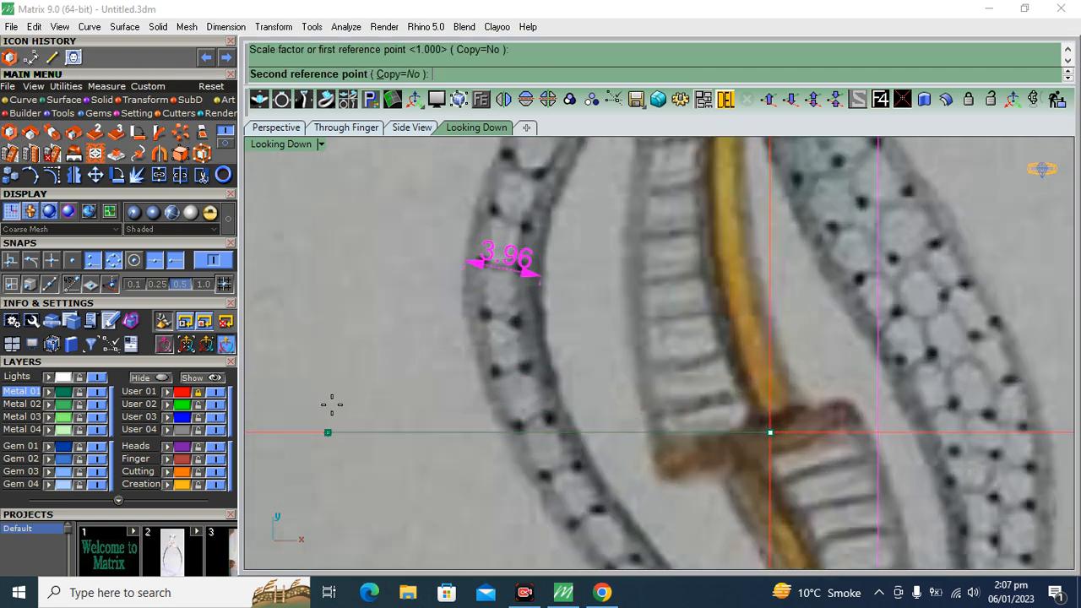
pyautogui.click(470, 406)
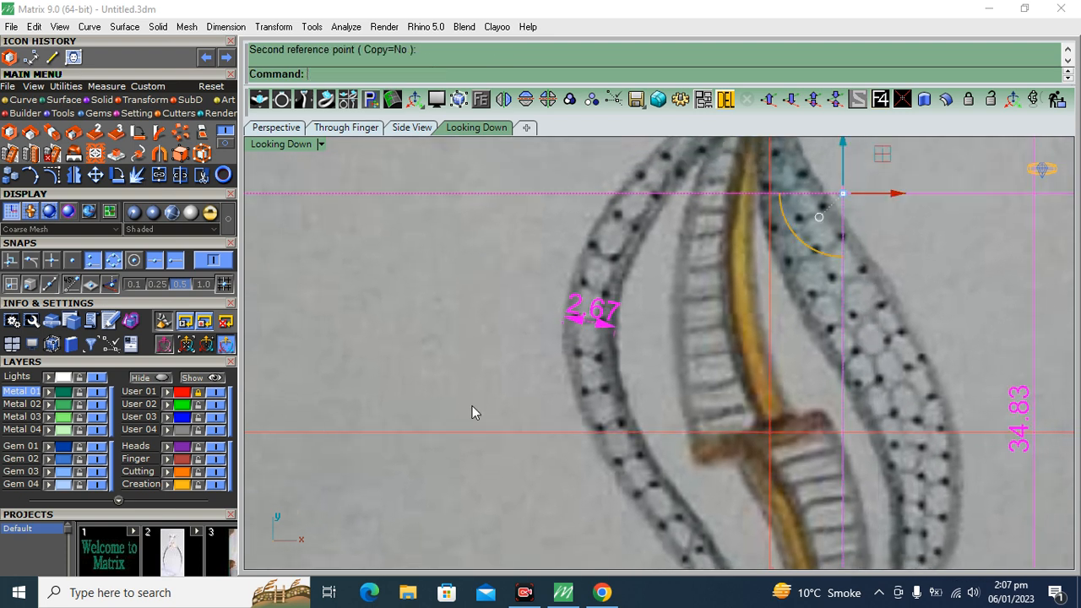
pyautogui.scroll(2, 630, 302)
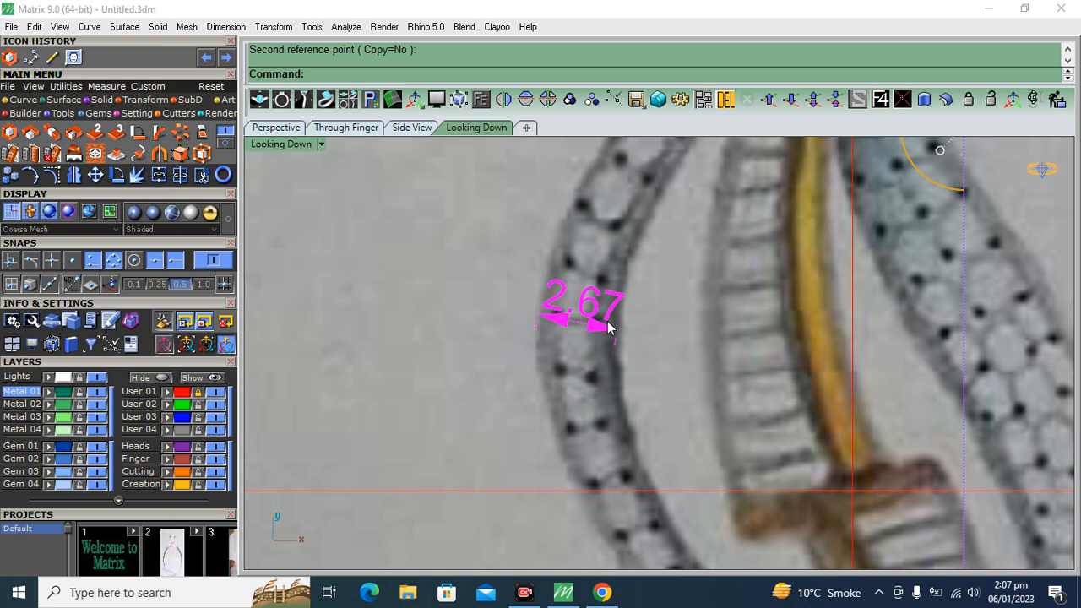
pyautogui.rightClick(542, 367)
pyautogui.scroll(-7, 505, 294)
pyautogui.scroll(5, 777, 352)
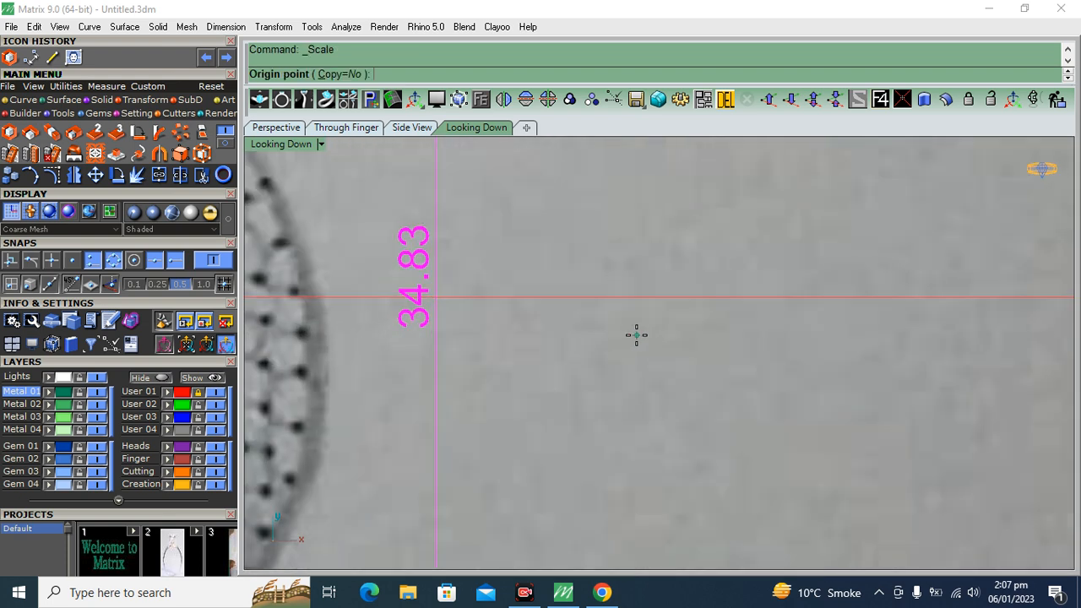
pyautogui.scroll(-2, 636, 335)
pyautogui.scroll(-1, 636, 335)
pyautogui.moveTo(626, 337); pyautogui.dragTo(792, 337, button='right')
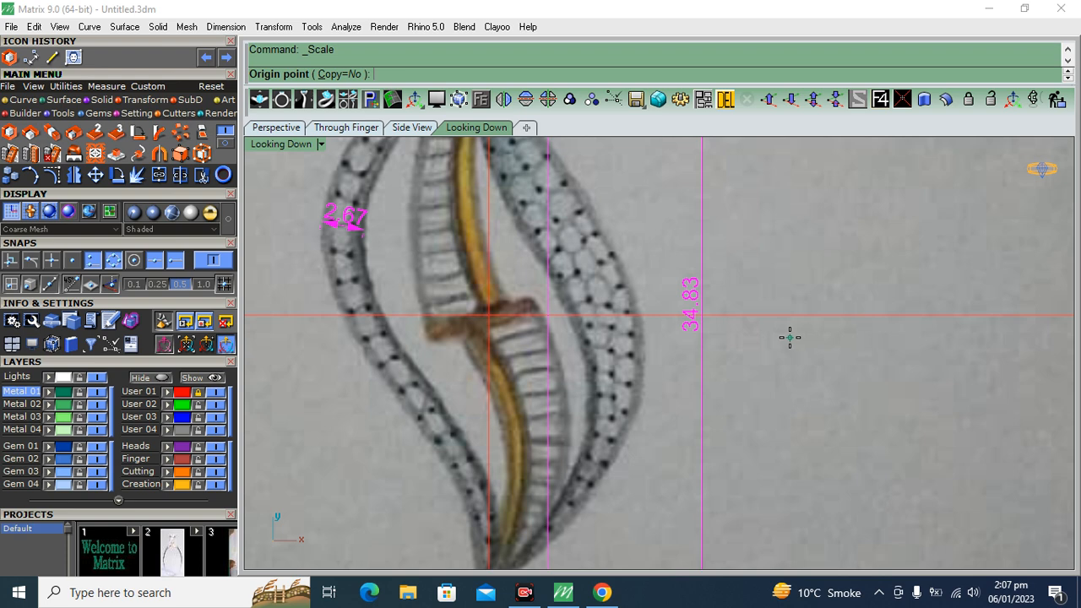
pyautogui.moveTo(717, 311); pyautogui.dragTo(805, 302, button='right')
pyautogui.scroll(6, 858, 310)
pyautogui.click(864, 311)
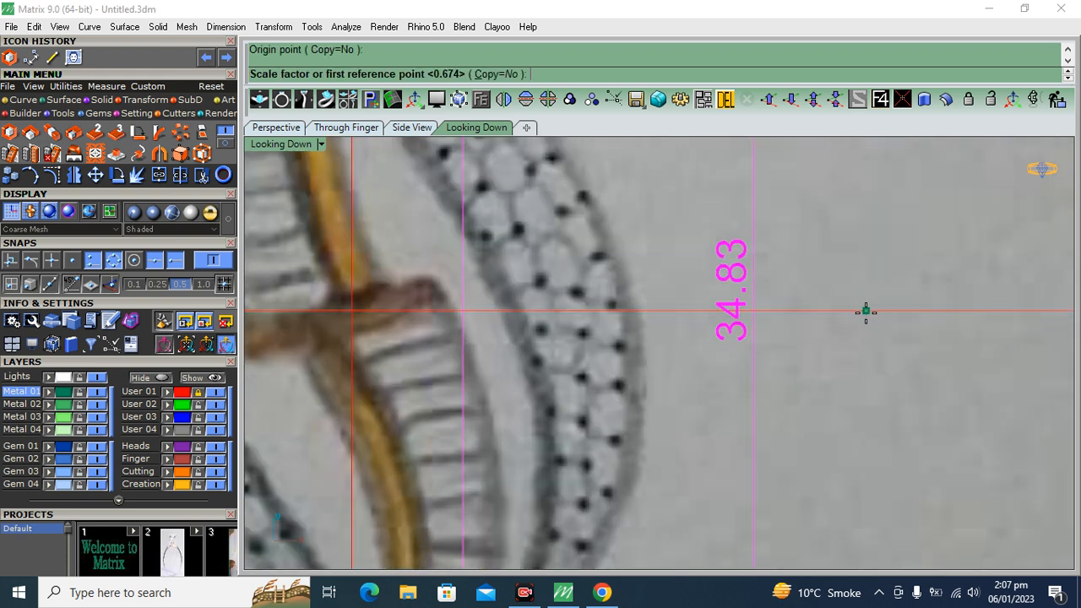
pyautogui.click(882, 311)
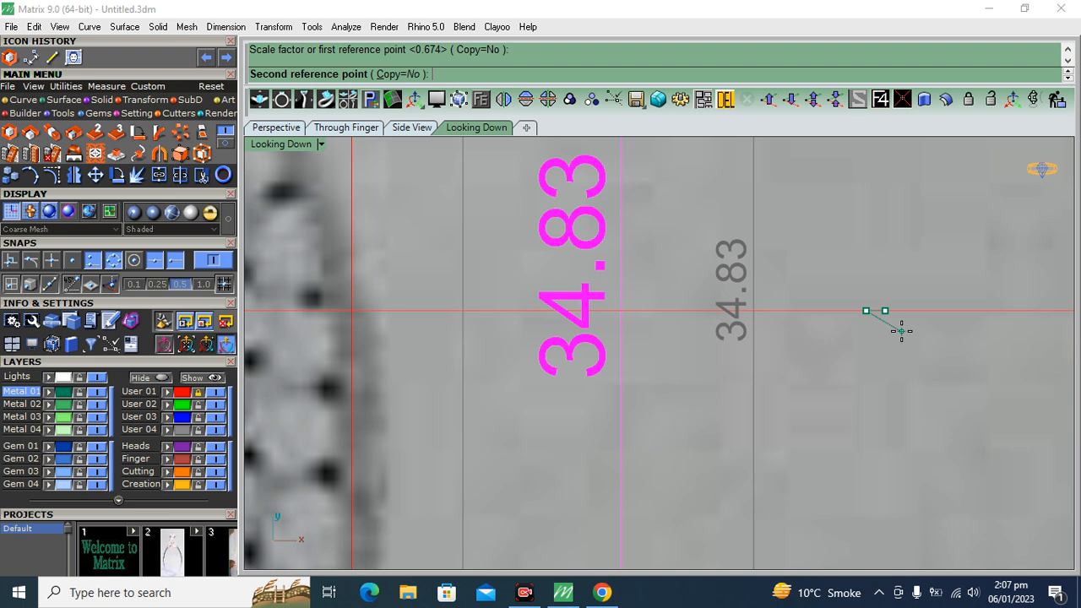
pyautogui.click(900, 336)
# Scale the picture and both dimensions up slightly about 0,0,0, to a leaf height of about 35.54 and a band width of about 2.73
pyautogui.scroll(-12, 513, 378)
pyautogui.moveTo(827, 251); pyautogui.dragTo(421, 473)
pyautogui.click(29, 131)
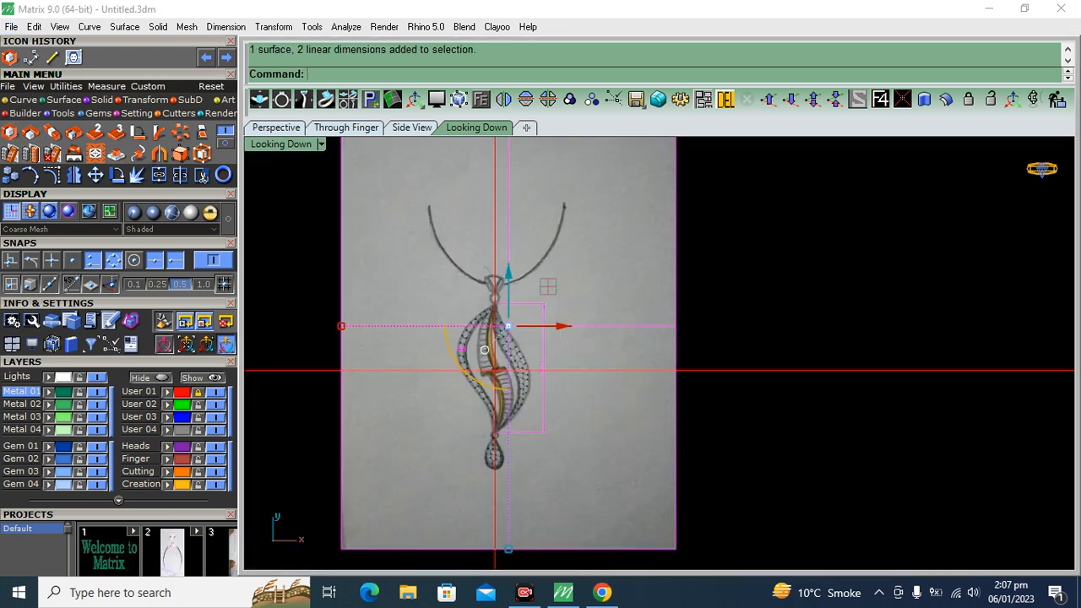
pyautogui.scroll(10, 525, 365)
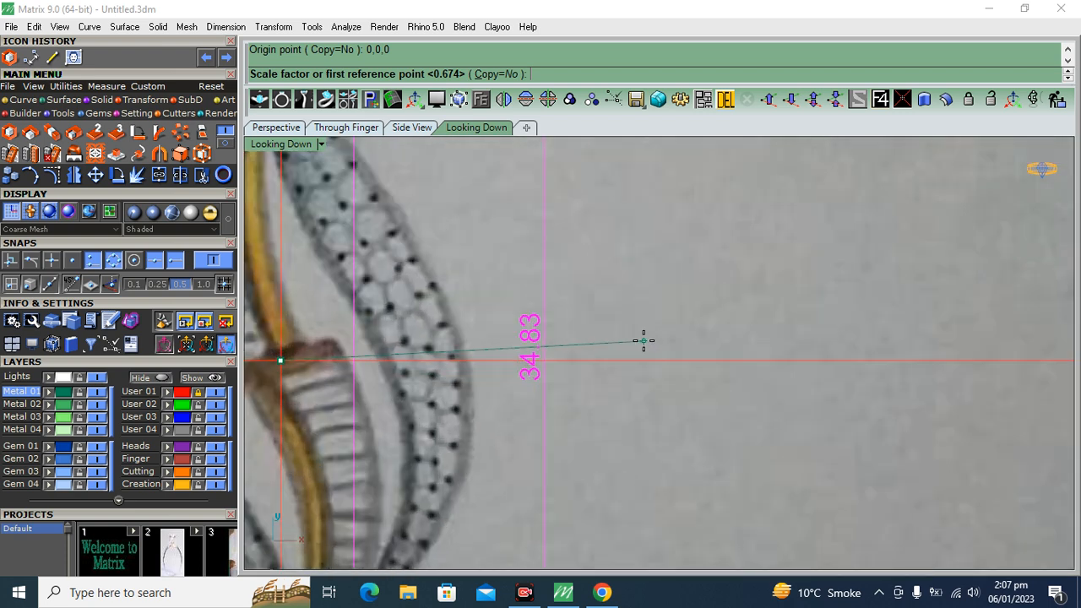
pyautogui.click(670, 358)
pyautogui.click(669, 358)
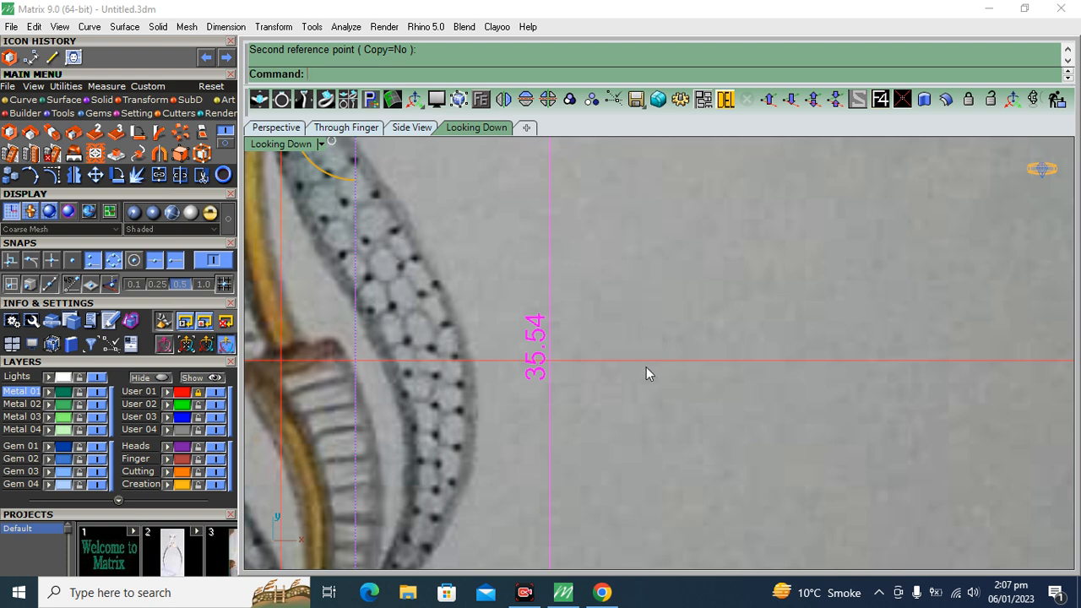
pyautogui.scroll(-8, 643, 313)
pyautogui.scroll(12, 530, 288)
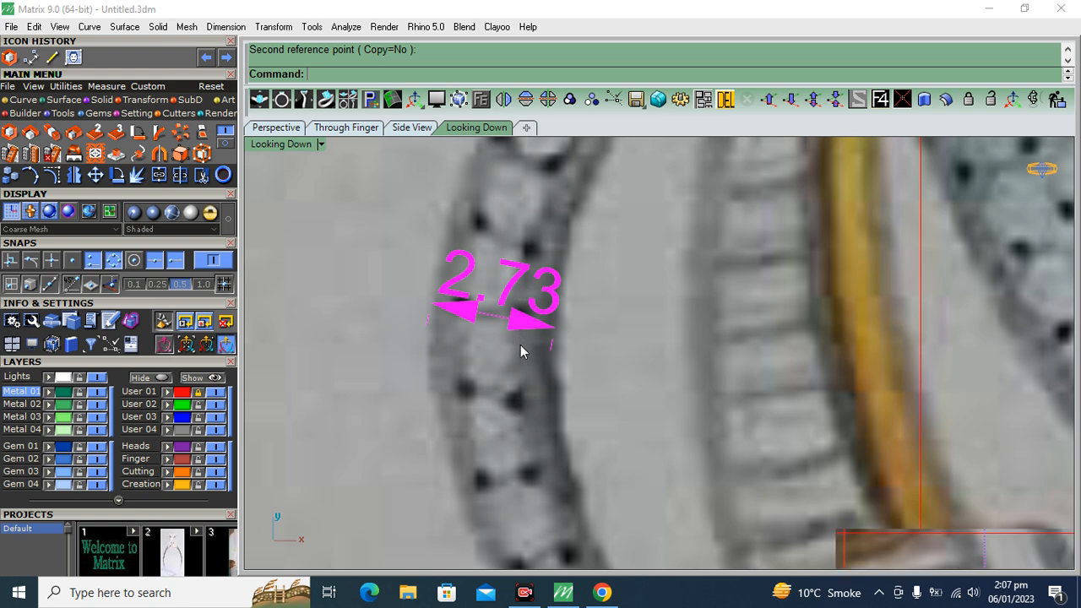
# Assign the picture and both dimensions to the Lights layer and lock that layer
pyautogui.scroll(-10, 513, 316)
pyautogui.click(52, 380)
pyautogui.click(79, 380)
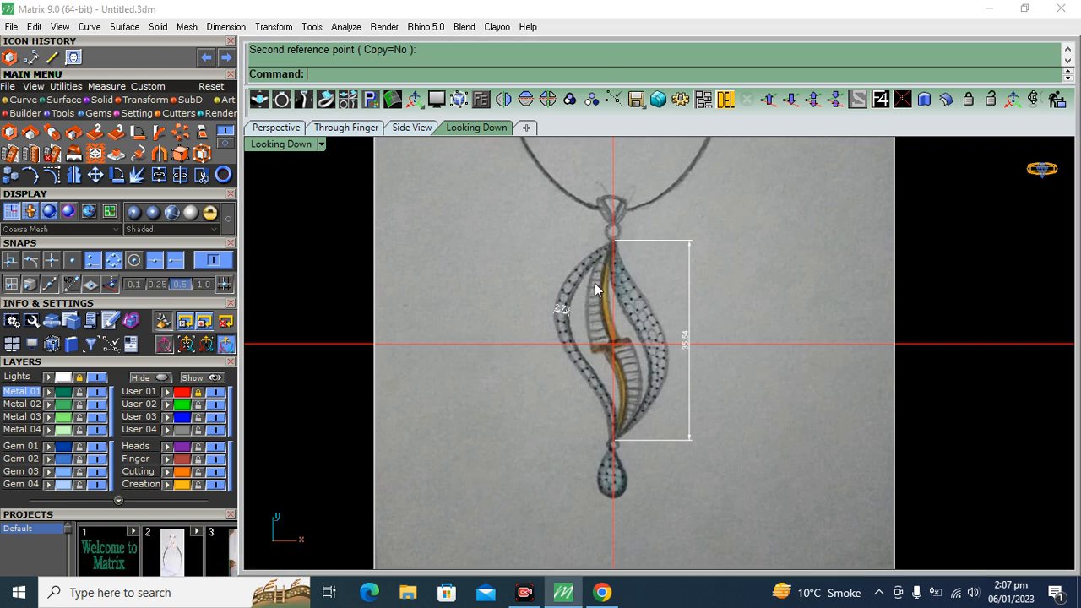
# Start an interpolated curve on the User 03 layer at the leaf's top point and trace the left band's outer edge past its widest part
pyautogui.scroll(5, 586, 286)
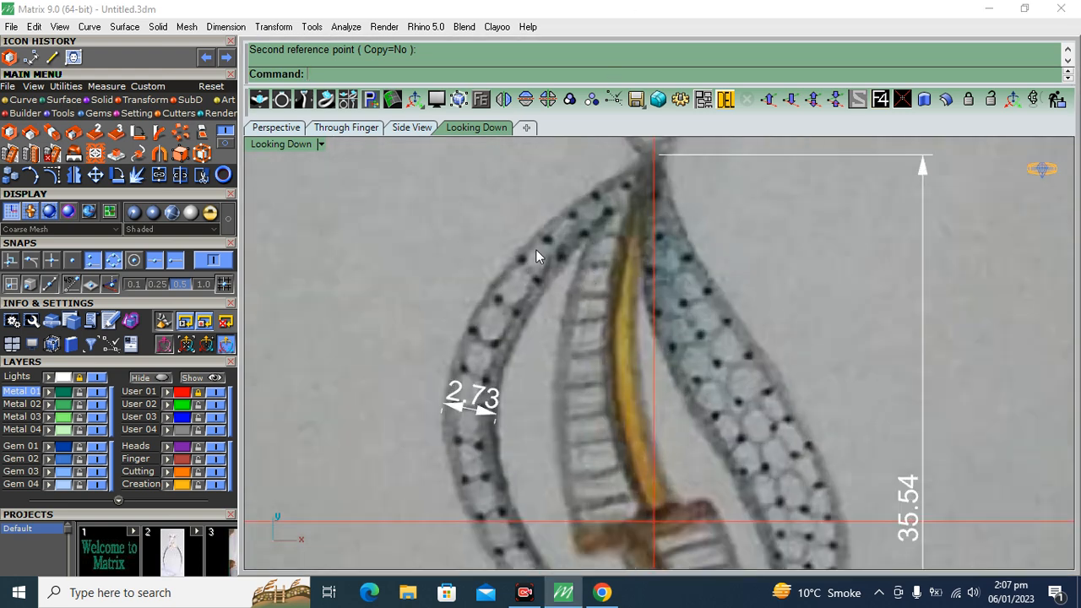
pyautogui.click(19, 100)
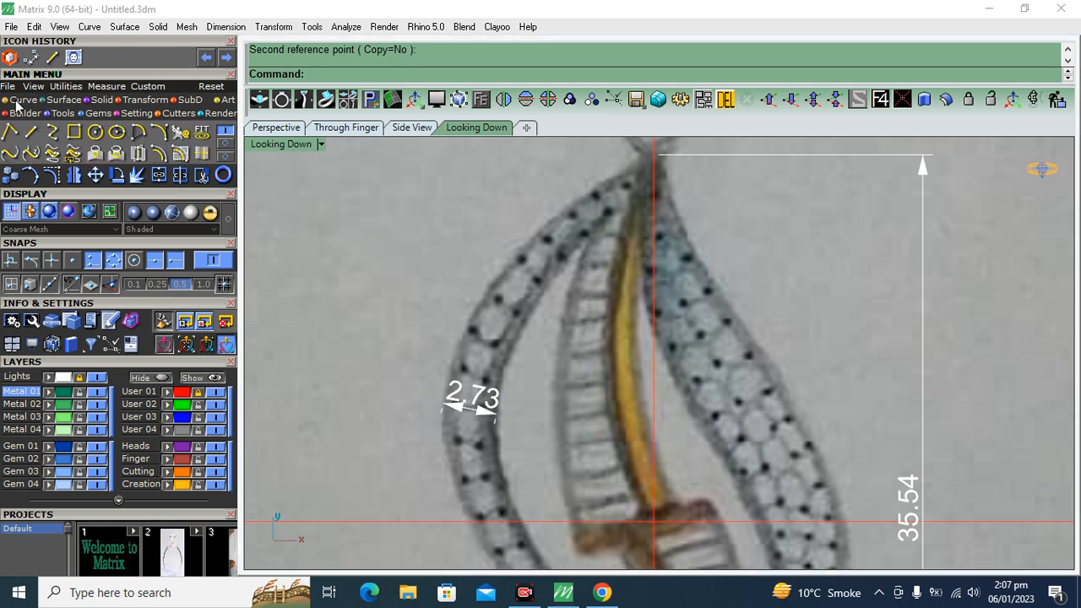
pyautogui.click(52, 131)
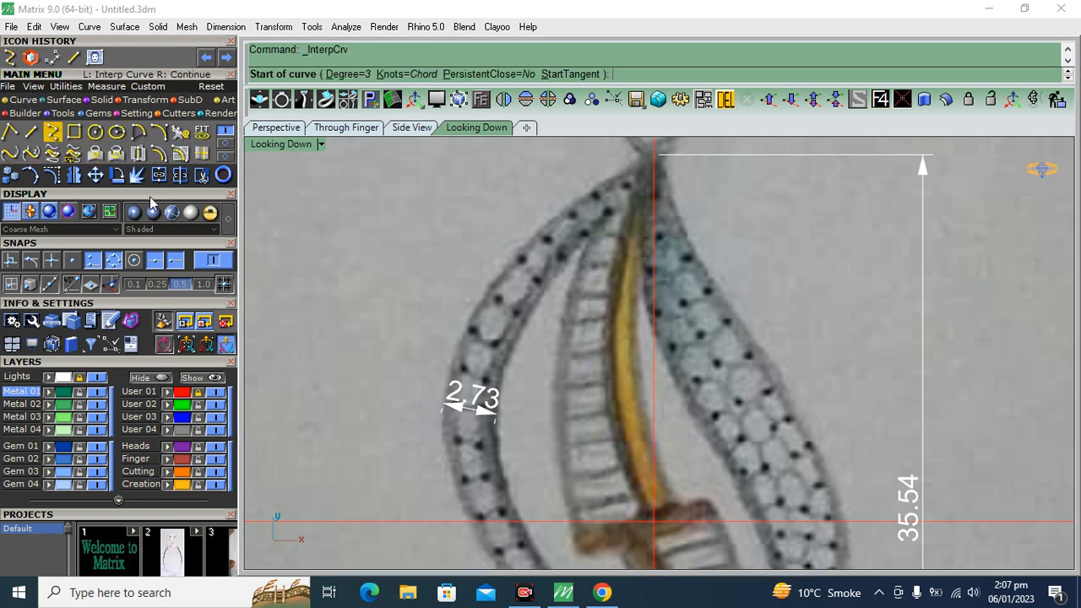
pyautogui.scroll(5, 648, 194)
pyautogui.click(661, 194)
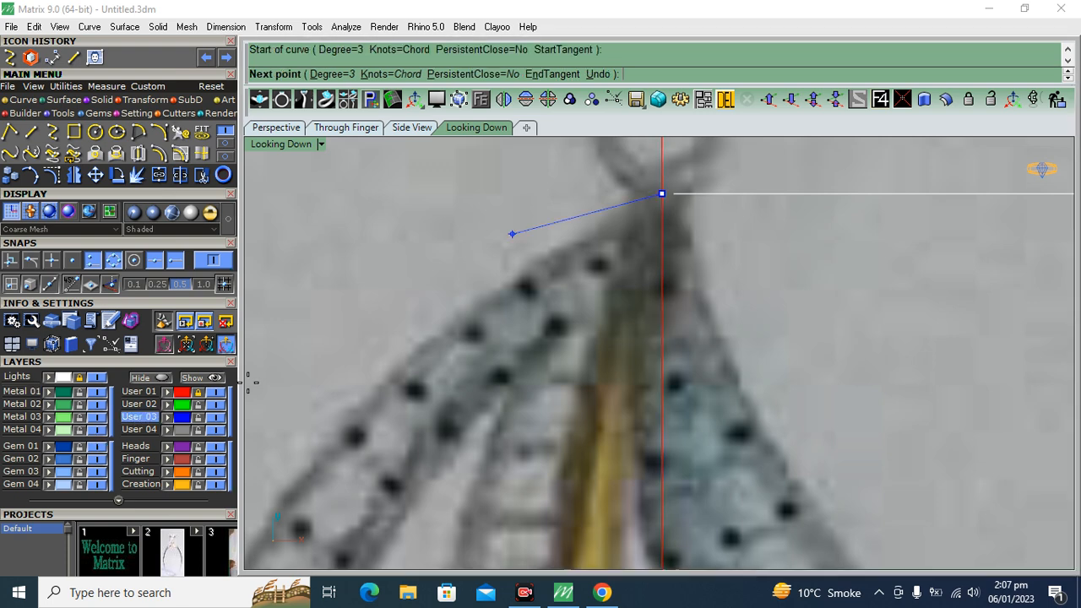
pyautogui.click(451, 313)
pyautogui.scroll(-4, 437, 405)
pyautogui.scroll(4, 415, 372)
pyautogui.click(430, 410)
pyautogui.scroll(-4, 430, 410)
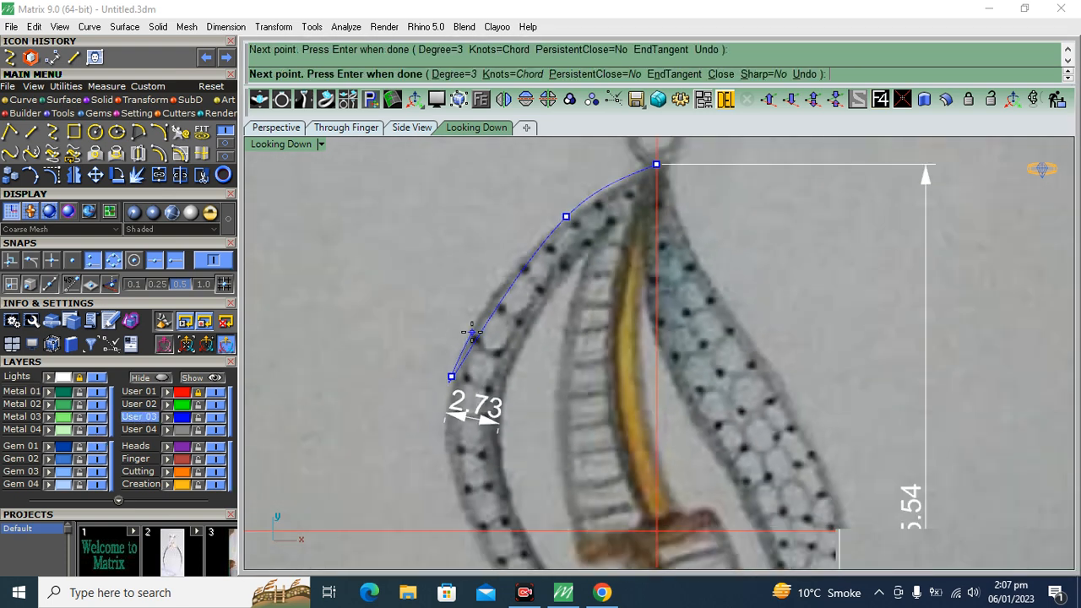
pyautogui.scroll(6, 499, 372)
pyautogui.click(526, 372)
# Continue the curve down the left band's lower outer edge and finish it beside the small ring above the teardrop
pyautogui.moveTo(630, 485); pyautogui.dragTo(438, 268, button='right')
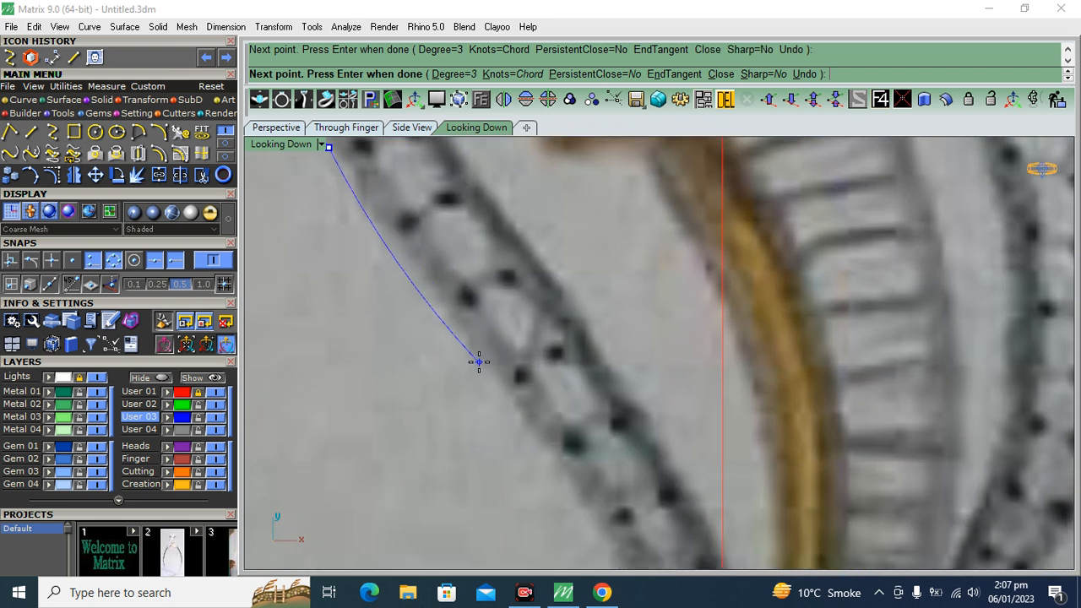
pyautogui.click(480, 362)
pyautogui.scroll(-4, 480, 362)
pyautogui.scroll(5, 526, 268)
pyautogui.scroll(2, 563, 240)
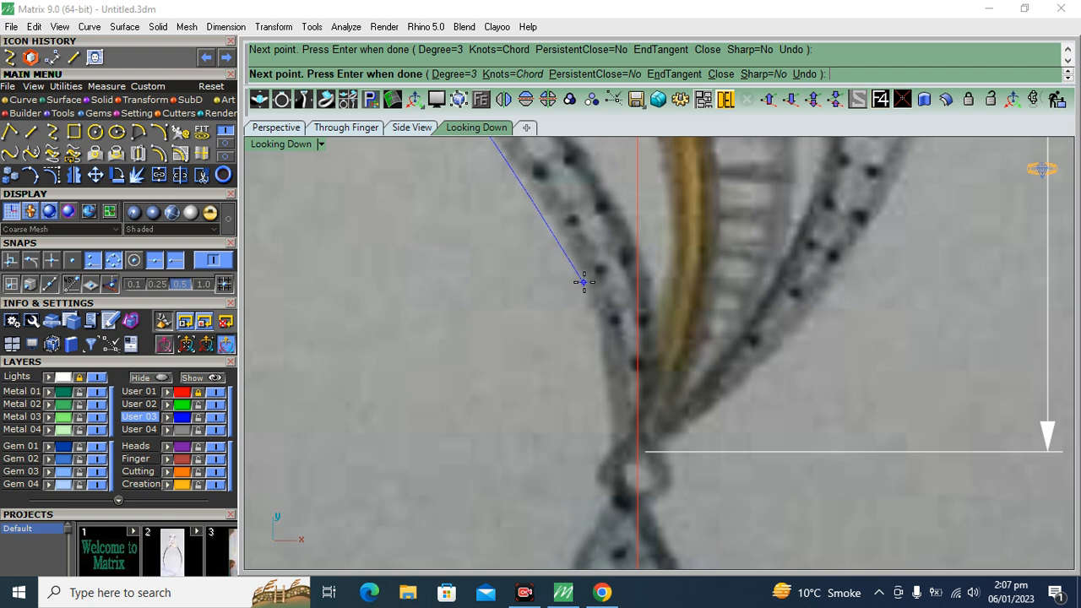
pyautogui.moveTo(577, 433); pyautogui.dragTo(592, 287, button='right')
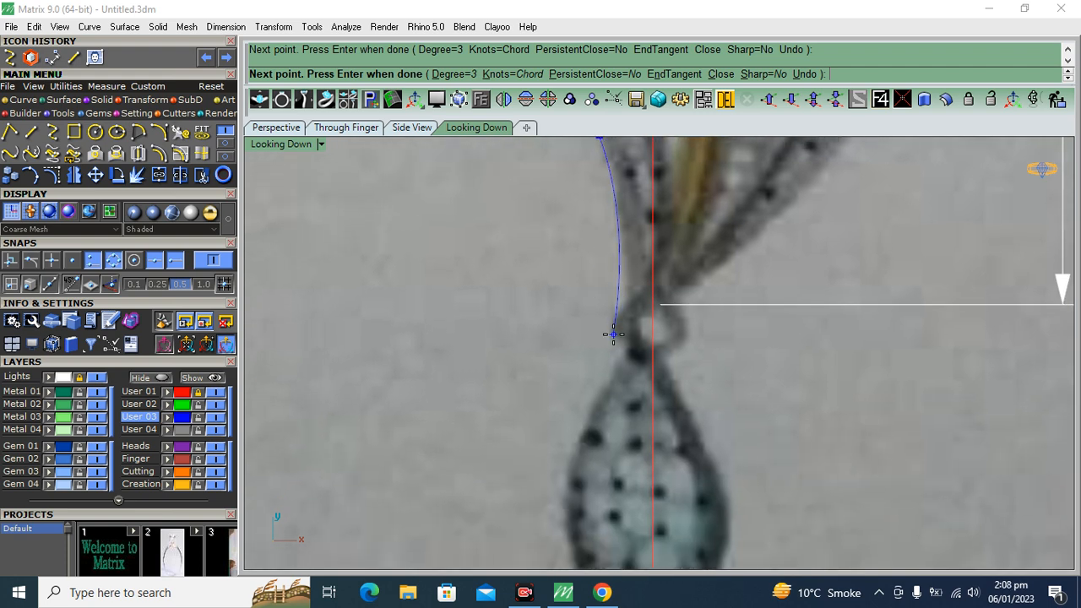
pyautogui.click(613, 335)
pyautogui.rightClick(613, 336)
# Offset the traced outer curve by 2.73 towards the inside of the leaf to form the band's inner edge
pyautogui.scroll(-4, 613, 335)
pyautogui.scroll(4, 536, 309)
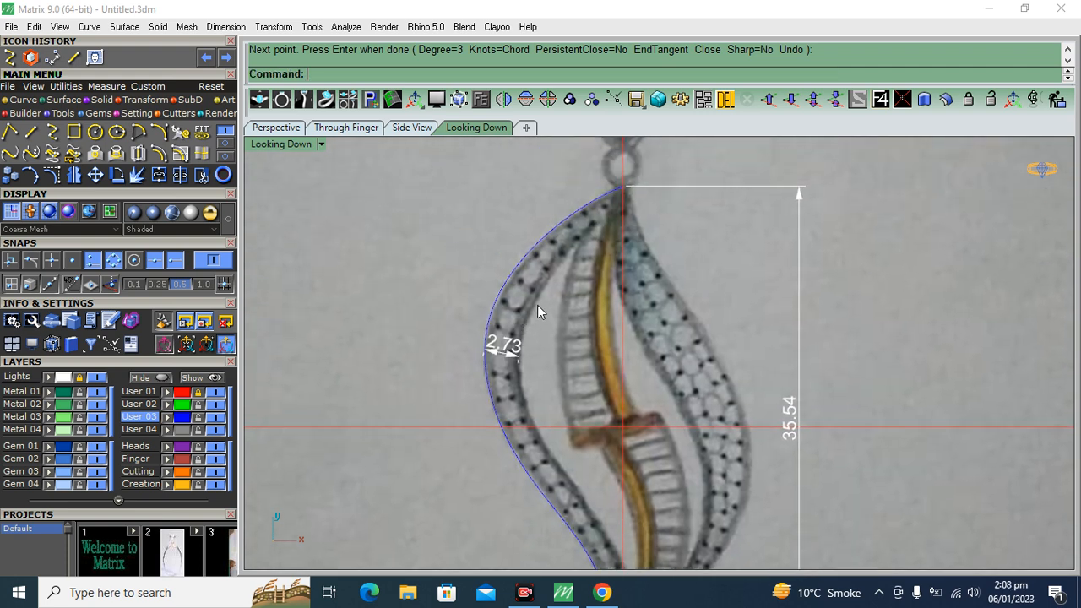
pyautogui.rightClick(476, 278)
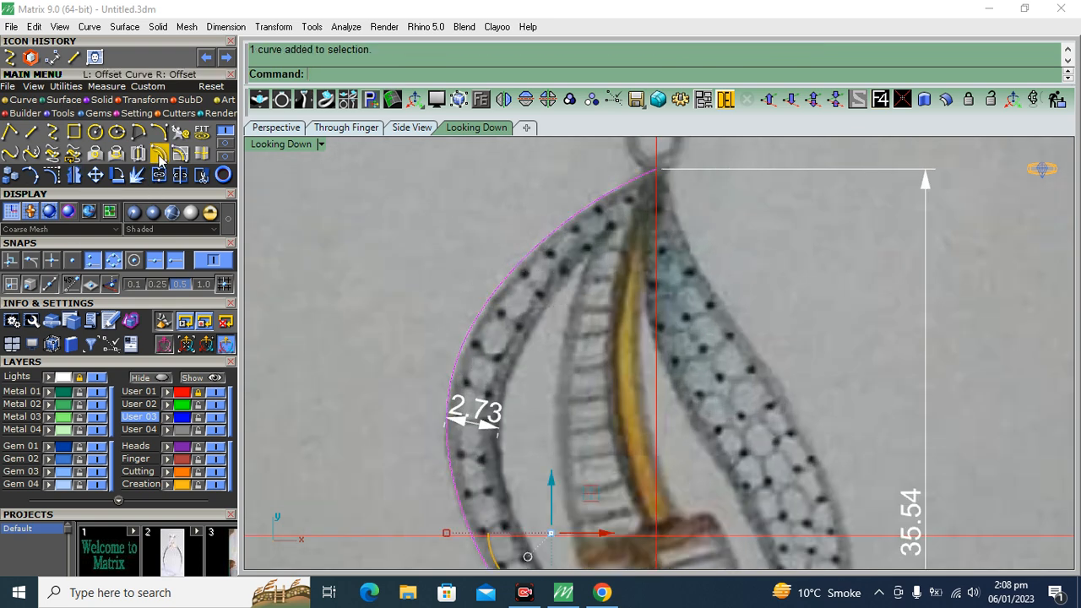
pyautogui.press('o')
pyautogui.moveTo(487, 377); pyautogui.dragTo(462, 265, button='right')
pyautogui.scroll(6, 472, 309)
pyautogui.write('2.')
pyautogui.press('Return')
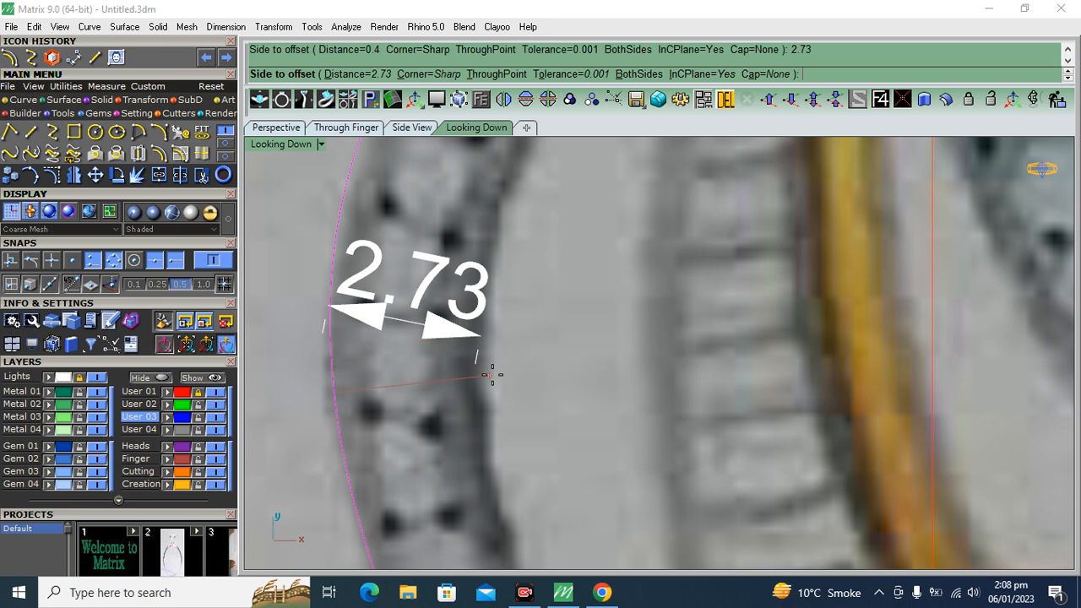
pyautogui.click(484, 304)
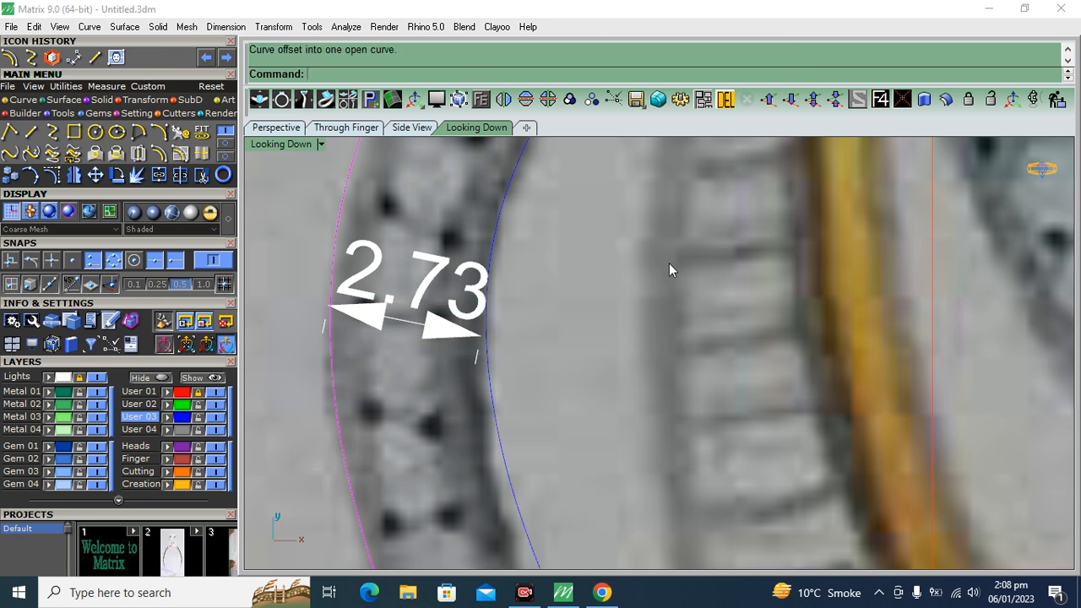
pyautogui.scroll(-5, 458, 321)
pyautogui.scroll(6, 533, 256)
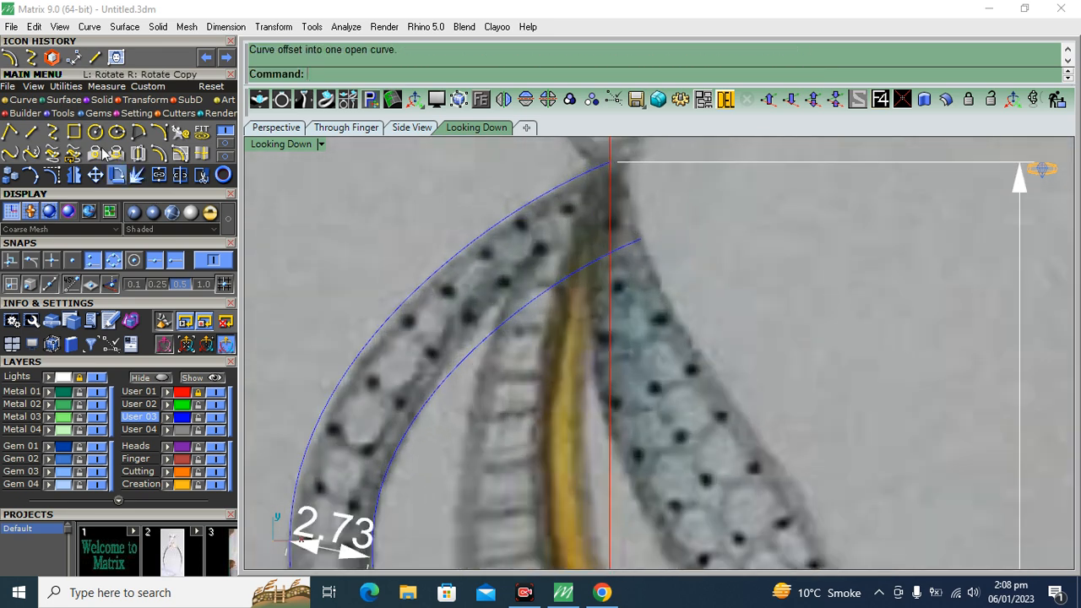
pyautogui.click(53, 132)
pyautogui.click(612, 159)
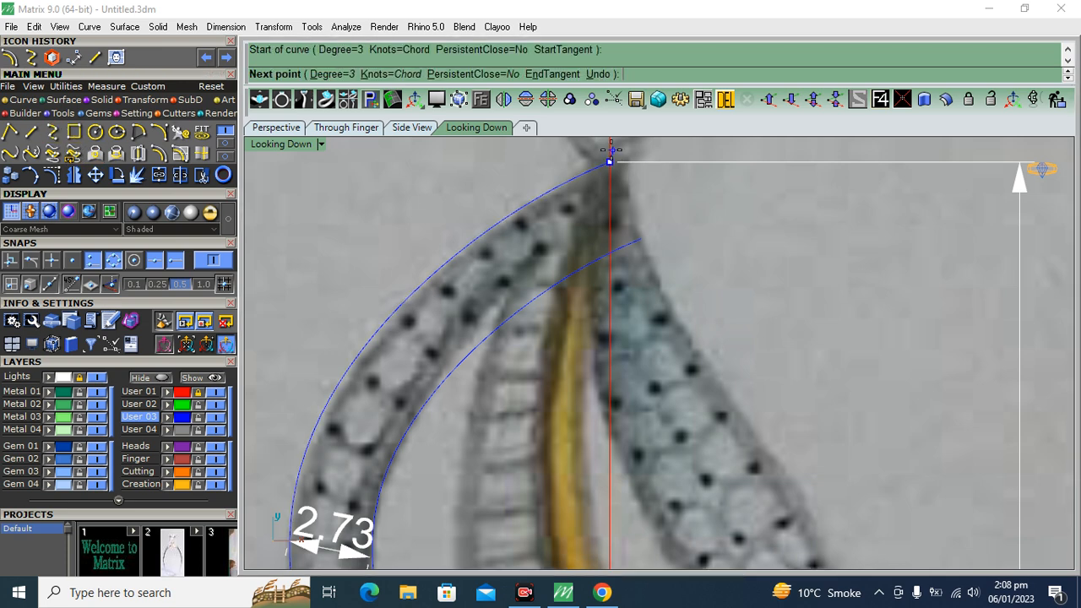
pyautogui.scroll(2, 494, 281)
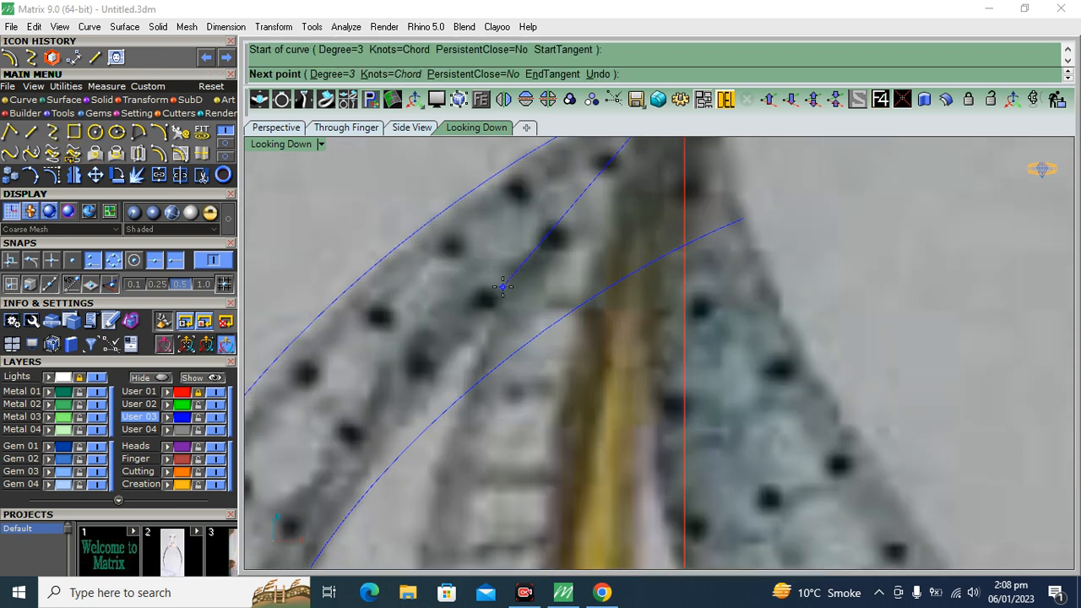
pyautogui.click(502, 287)
pyautogui.scroll(-3, 502, 287)
pyautogui.scroll(4, 431, 388)
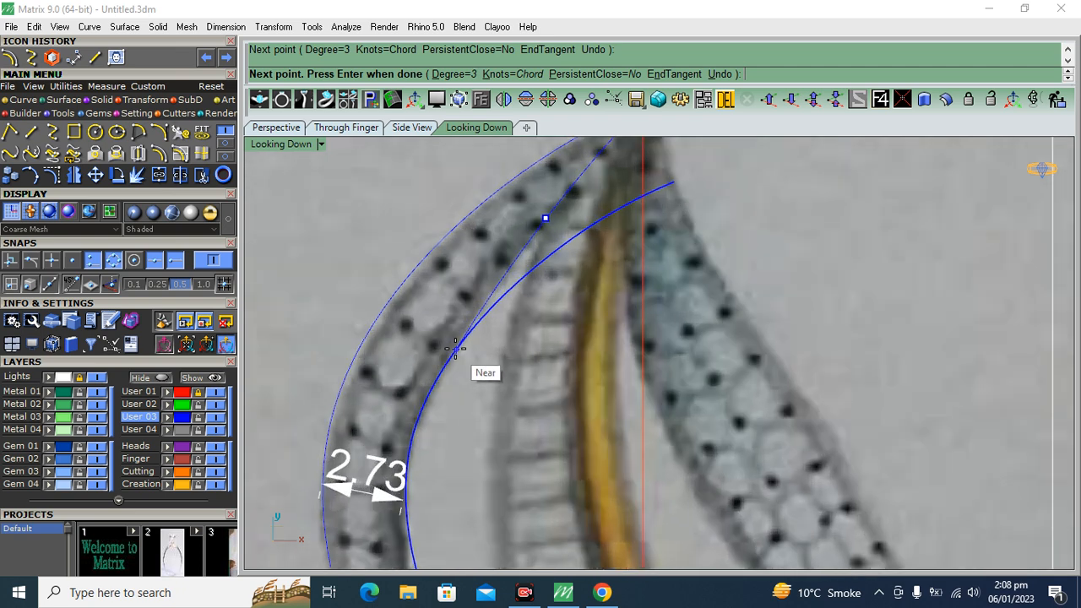
pyautogui.click(456, 349)
pyautogui.scroll(2, 428, 464)
pyautogui.moveTo(478, 449); pyautogui.dragTo(497, 250, button='right')
pyautogui.click(417, 323)
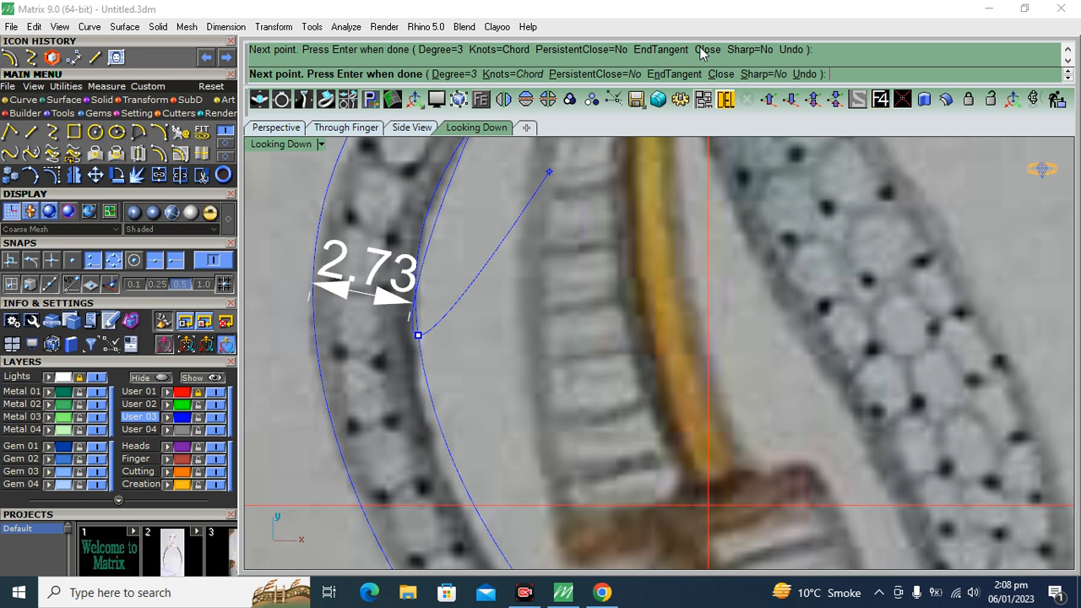
pyautogui.click(808, 74)
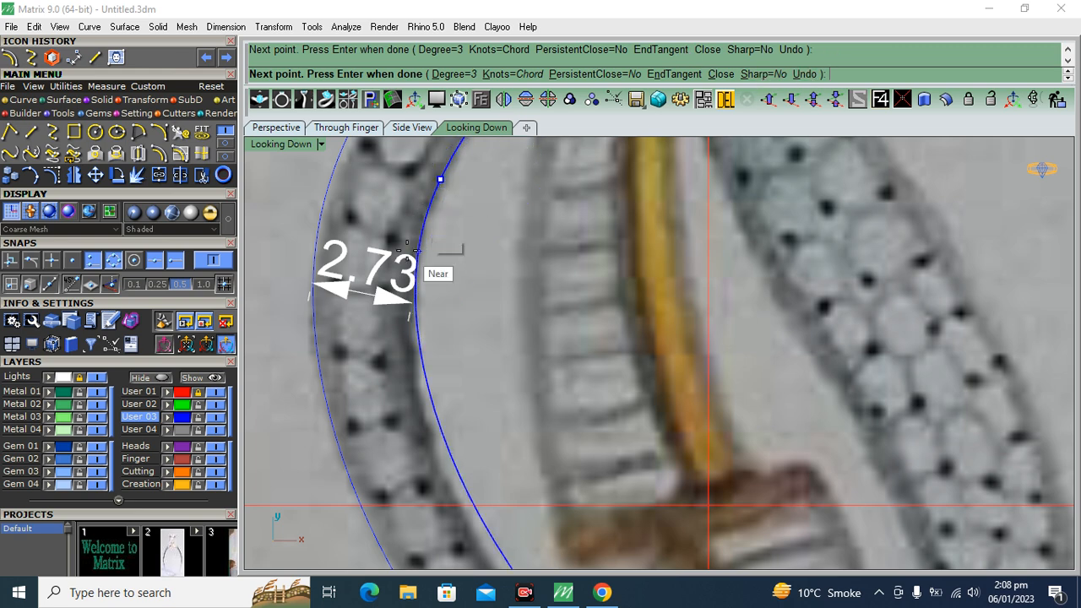
pyautogui.click(416, 324)
pyautogui.moveTo(513, 379); pyautogui.dragTo(444, 225, button='right')
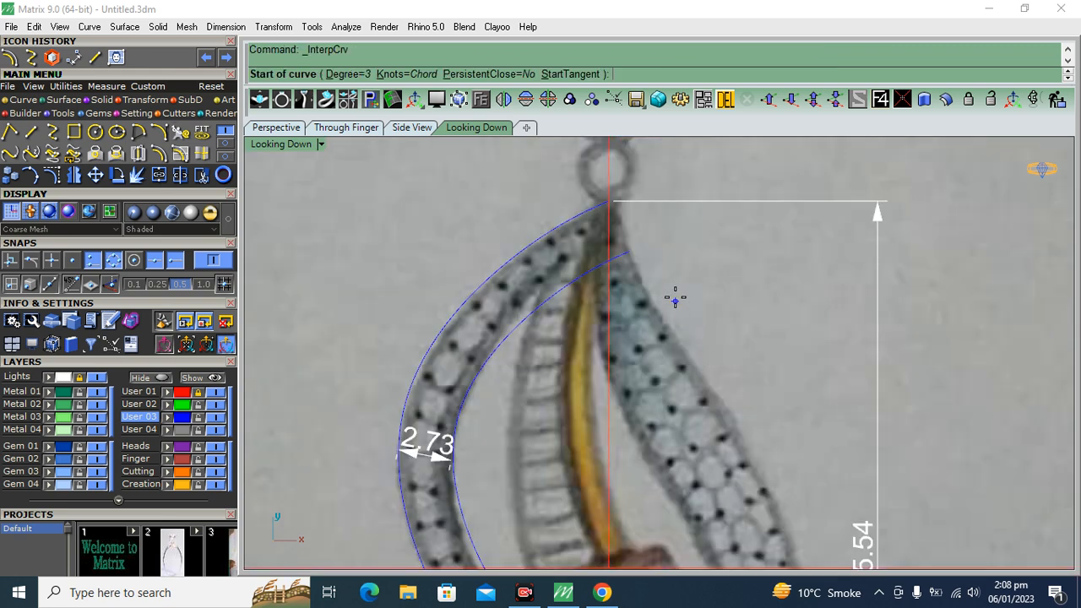
pyautogui.press('Escape')
# Start an interpolated curve at the leaf's top point and trace the left band's inner edge to just below its widest part
pyautogui.scroll(5, 481, 311)
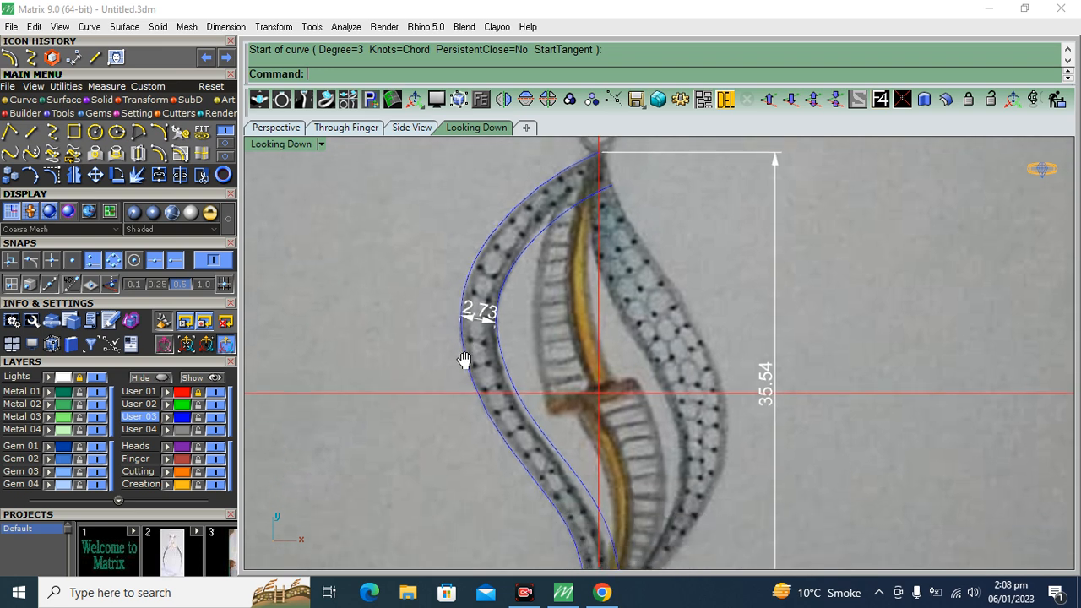
pyautogui.moveTo(557, 271); pyautogui.dragTo(539, 330, button='right')
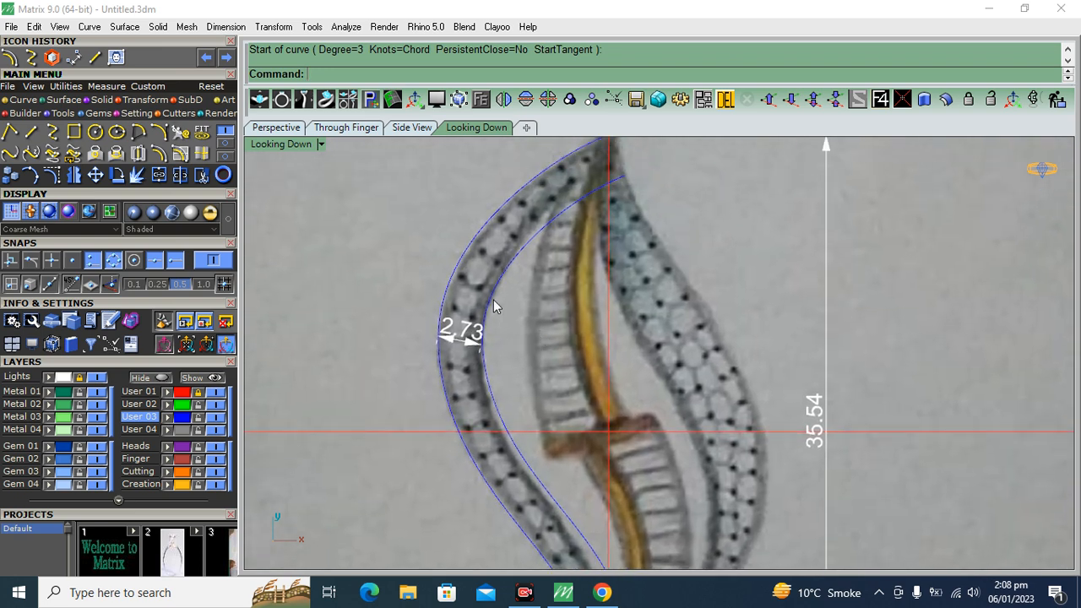
pyautogui.moveTo(499, 398); pyautogui.dragTo(506, 299, button='right')
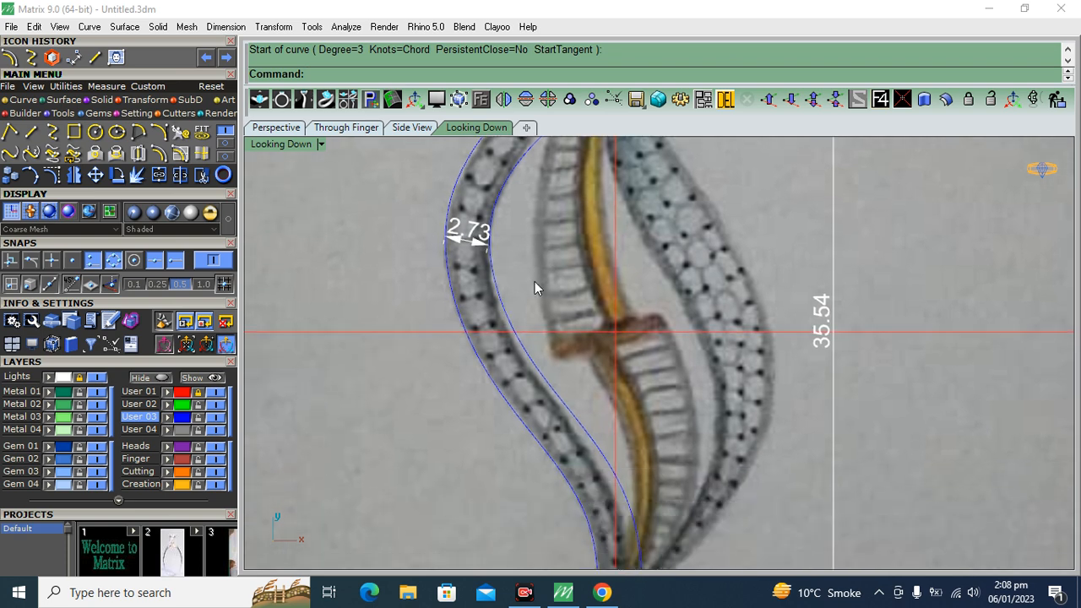
pyautogui.moveTo(544, 189); pyautogui.dragTo(511, 334, button='right')
pyautogui.rightClick(569, 236)
pyautogui.scroll(12, 576, 185)
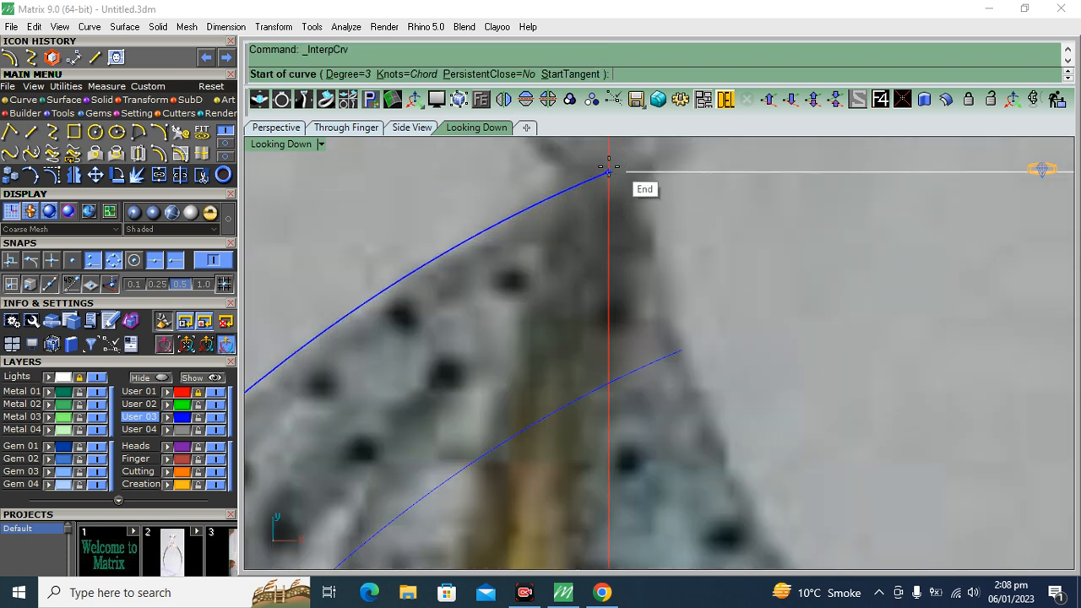
pyautogui.click(610, 174)
pyautogui.scroll(-8, 760, 190)
pyautogui.scroll(8, 667, 245)
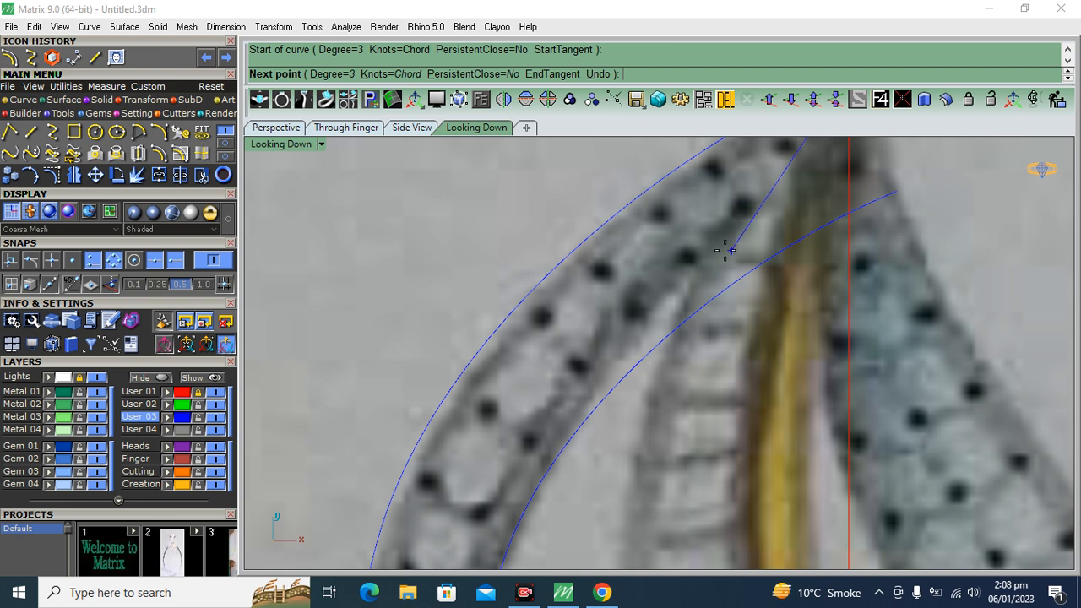
pyautogui.click(693, 253)
pyautogui.scroll(-5, 557, 364)
pyautogui.scroll(3, 557, 380)
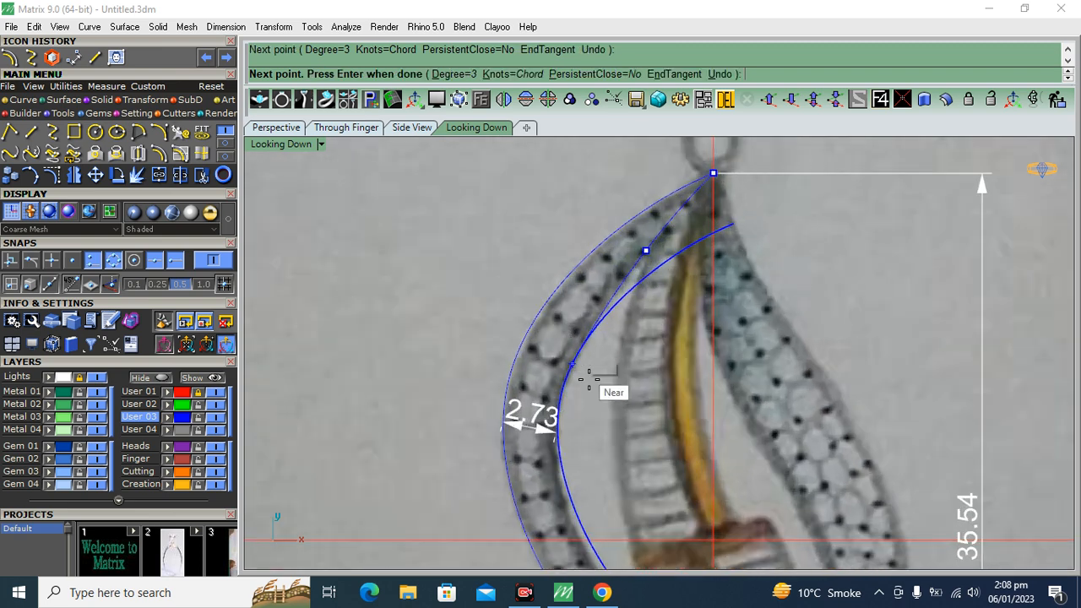
pyautogui.click(564, 389)
pyautogui.click(564, 495)
# Continue the curve down the left band's lower inner edge and finish it on the outer curve's bottom end
pyautogui.moveTo(565, 496); pyautogui.dragTo(428, 231, button='right')
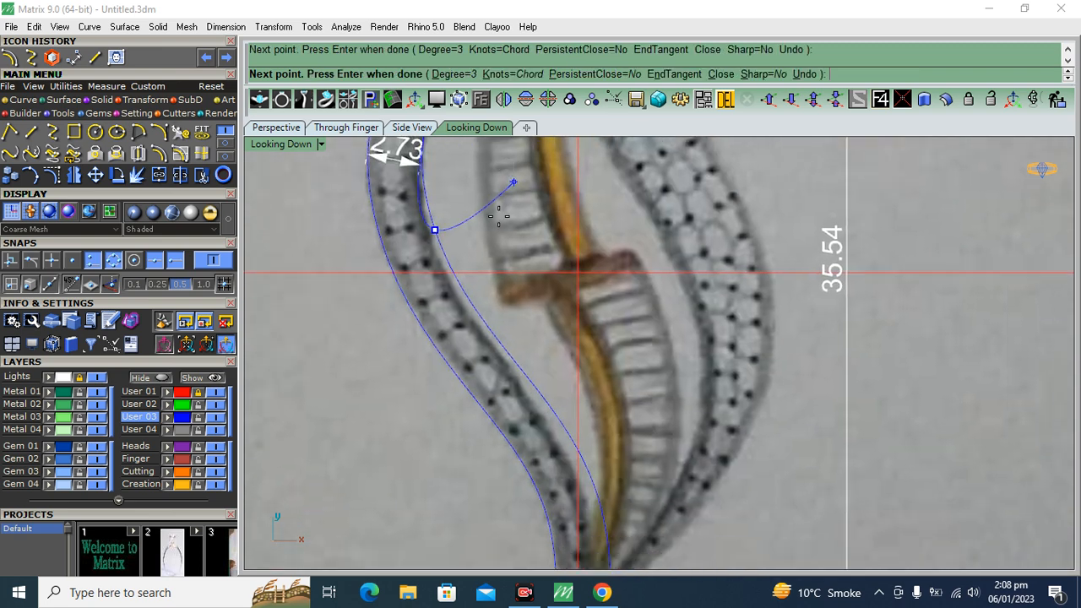
pyautogui.scroll(4, 512, 355)
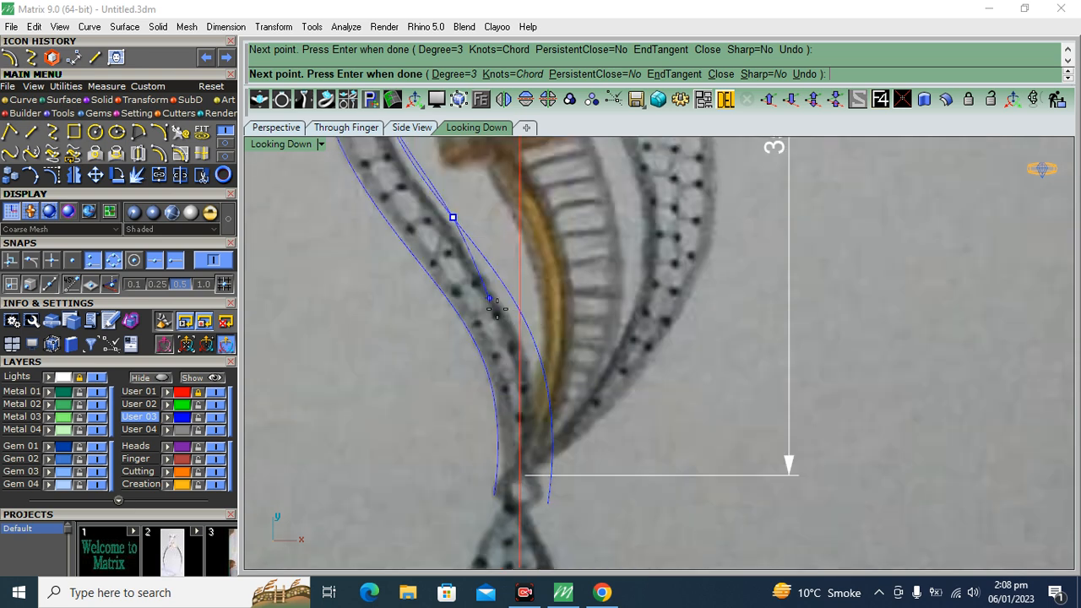
pyautogui.scroll(2, 534, 346)
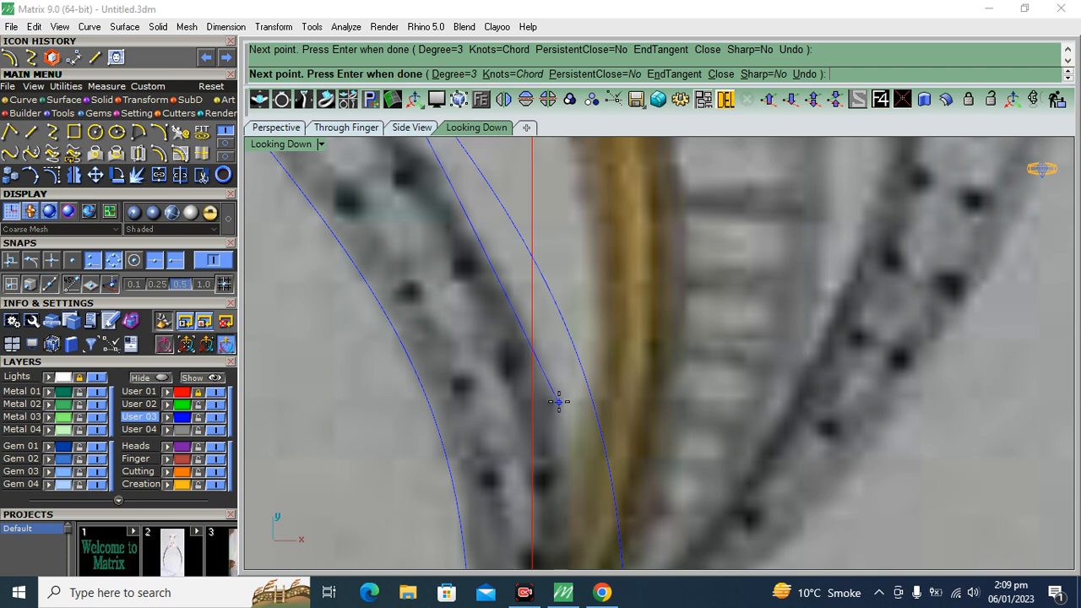
pyautogui.scroll(-3, 558, 397)
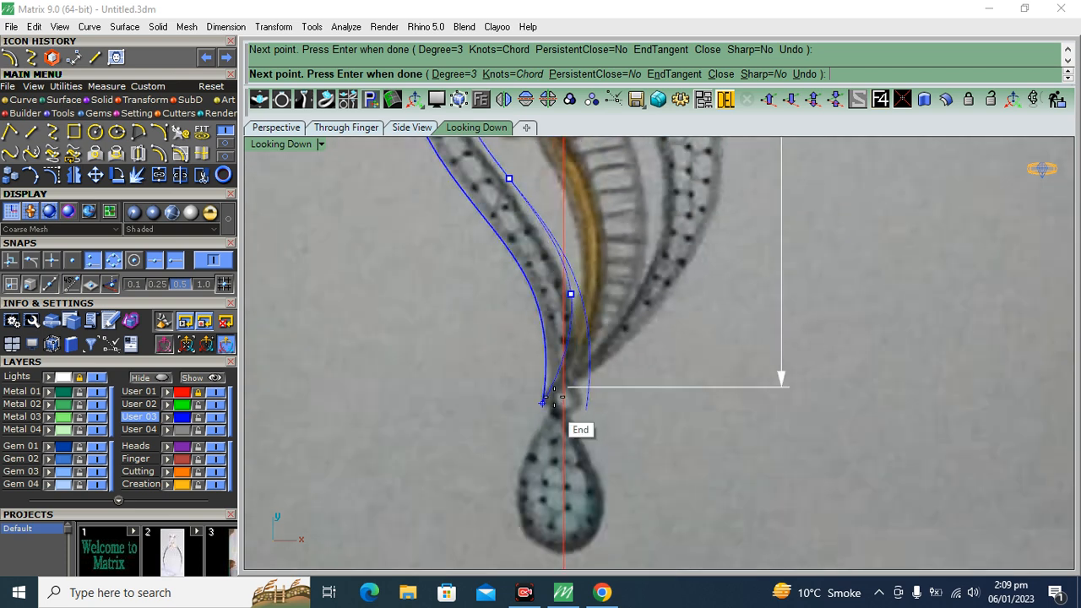
pyautogui.scroll(2, 557, 401)
pyautogui.press('Return')
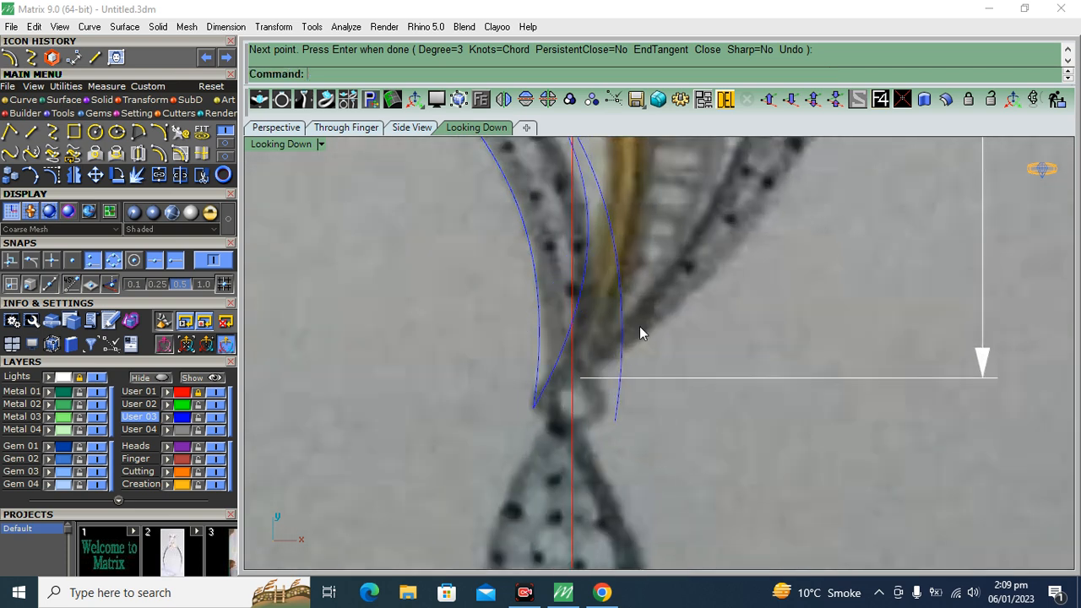
# Delete the offset copy of the outer curve
pyautogui.click(614, 367)
pyautogui.press('Delete')
pyautogui.scroll(-3, 614, 359)
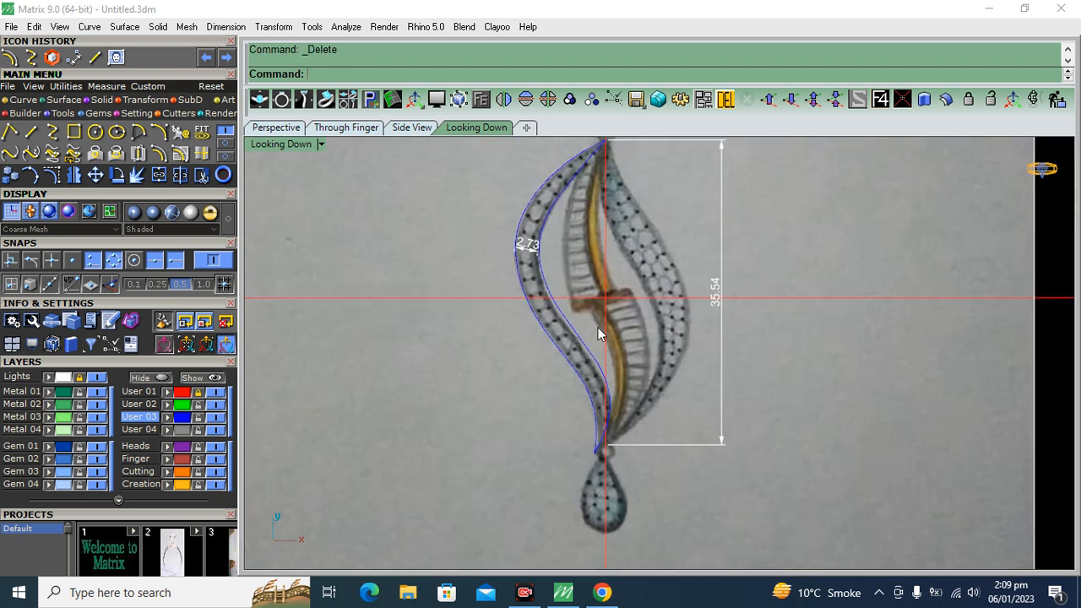
# Show the inner curve's control points and nudge the upper one slightly outwards to follow the band's inner edge
pyautogui.scroll(4, 572, 338)
pyautogui.scroll(2, 596, 193)
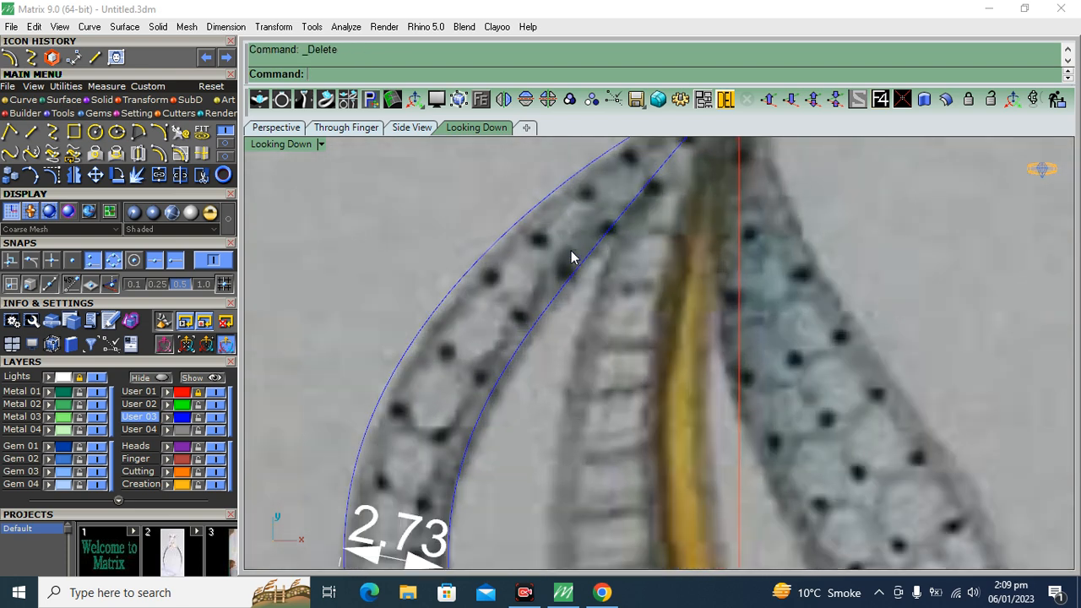
pyautogui.click(534, 336)
pyautogui.scroll(-3, 530, 351)
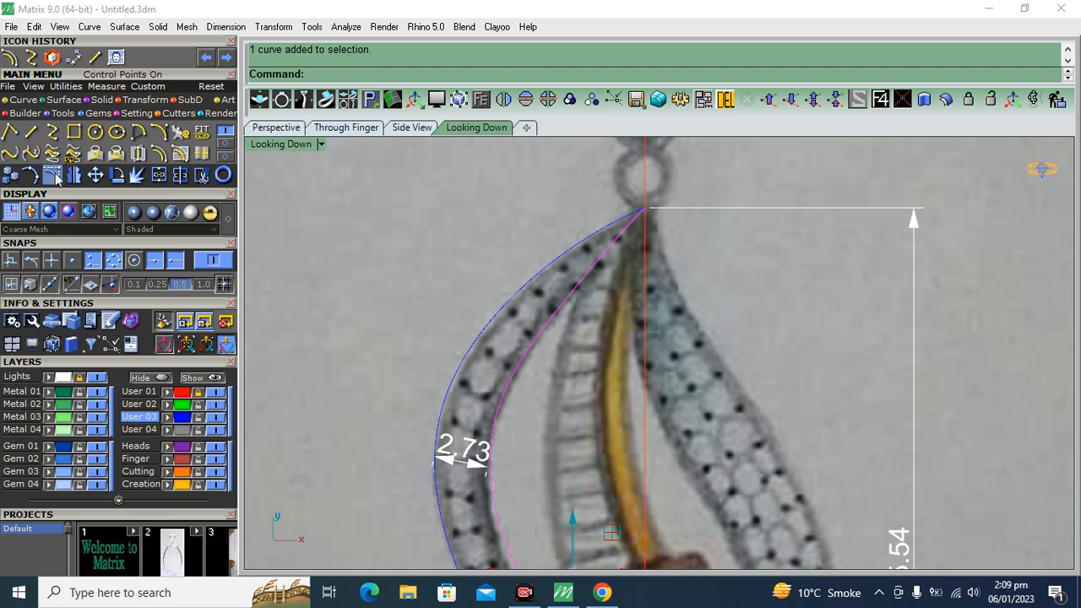
pyautogui.press('F10')
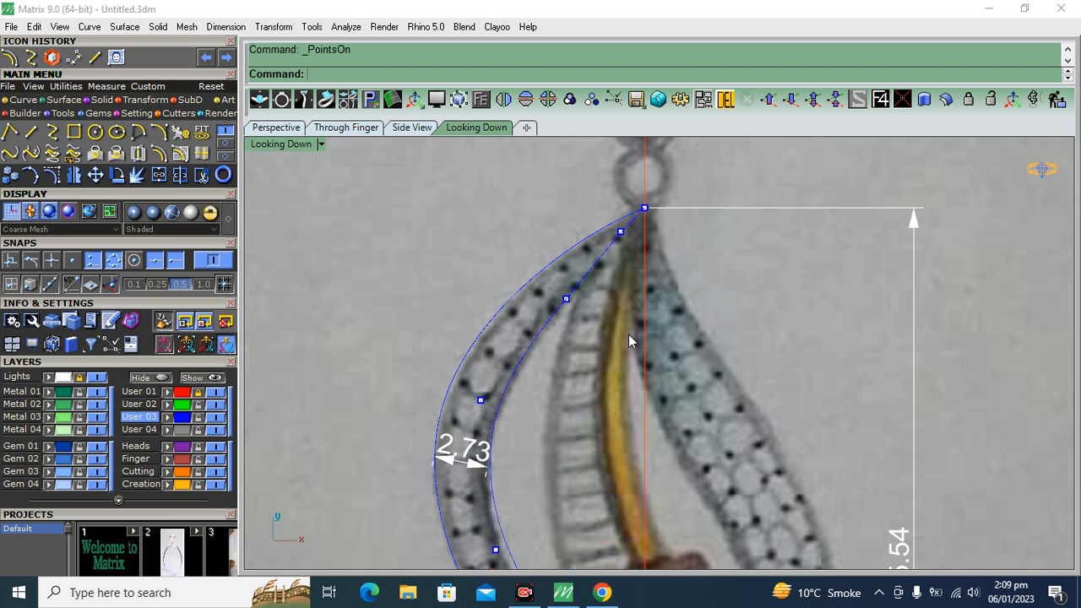
pyautogui.scroll(-3, 599, 283)
pyautogui.moveTo(617, 442); pyautogui.dragTo(577, 315, button='right')
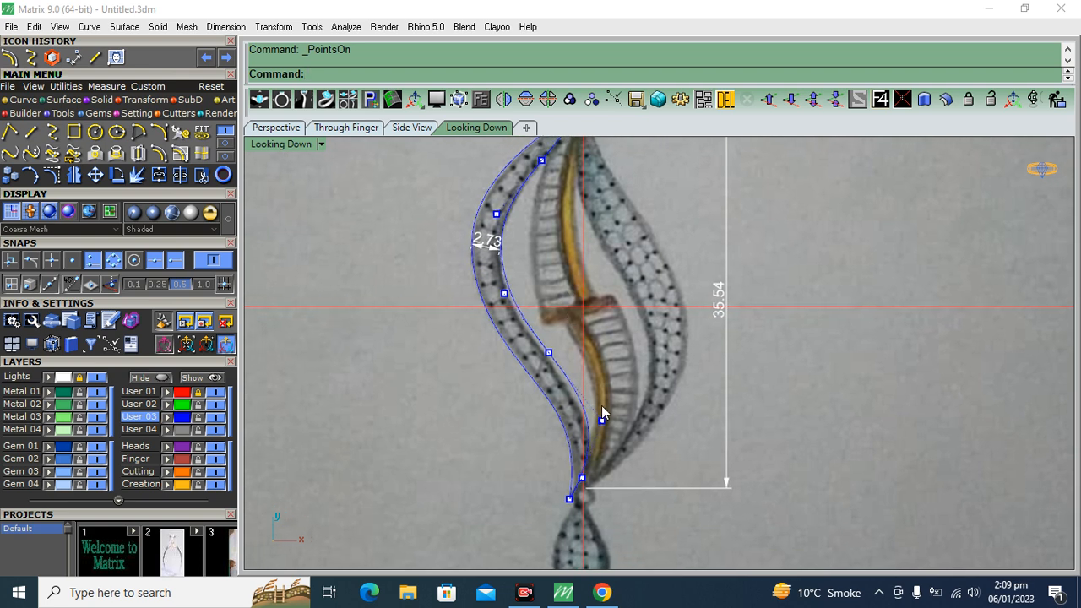
pyautogui.moveTo(535, 226); pyautogui.dragTo(561, 282, button='right')
pyautogui.scroll(5, 577, 268)
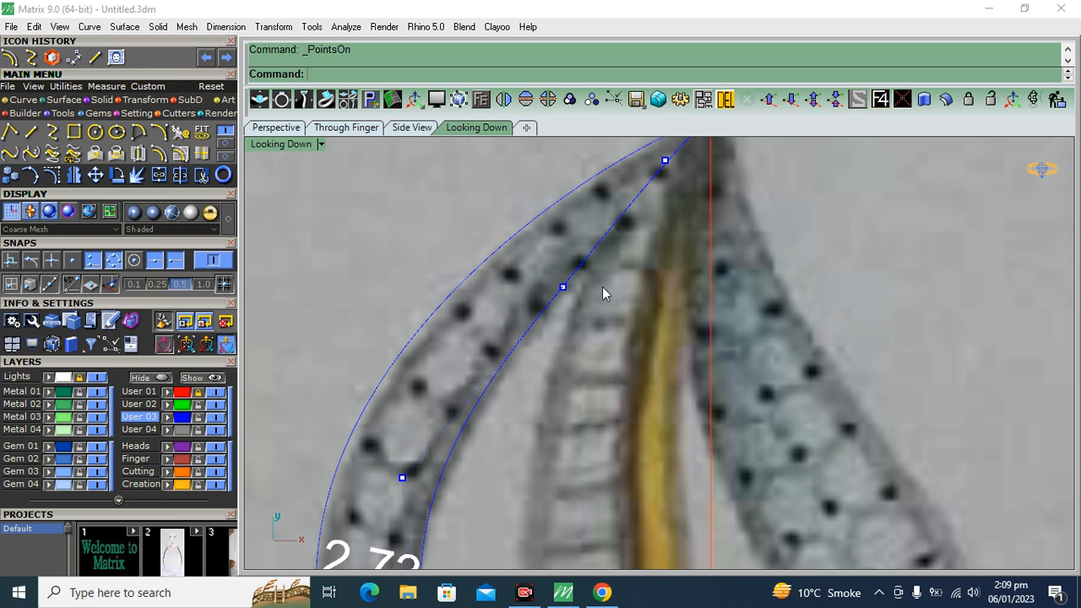
pyautogui.click(562, 286)
pyautogui.scroll(2, 587, 274)
pyautogui.moveTo(591, 255); pyautogui.dragTo(581, 246)
pyautogui.scroll(-3, 601, 239)
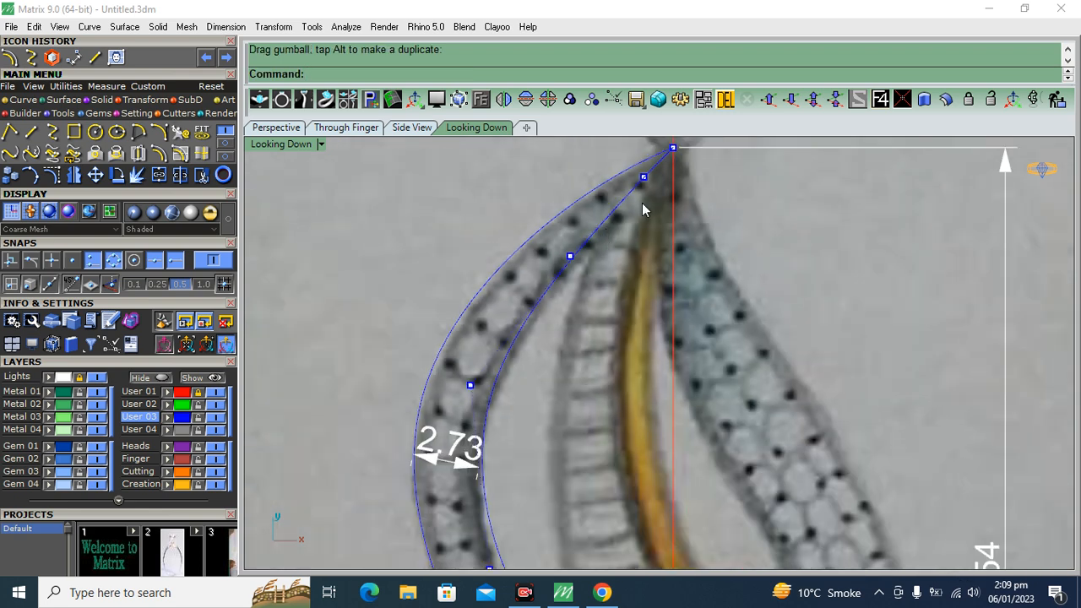
# Fine-tune the inner curve's control point closest to the leaf's top tip and deselect it
pyautogui.scroll(3, 644, 210)
pyautogui.moveTo(642, 224); pyautogui.dragTo(643, 220)
pyautogui.moveTo(683, 143); pyautogui.dragTo(679, 147)
pyautogui.click(558, 202)
pyautogui.scroll(-6, 553, 203)
pyautogui.moveTo(523, 376); pyautogui.dragTo(527, 265, button='right')
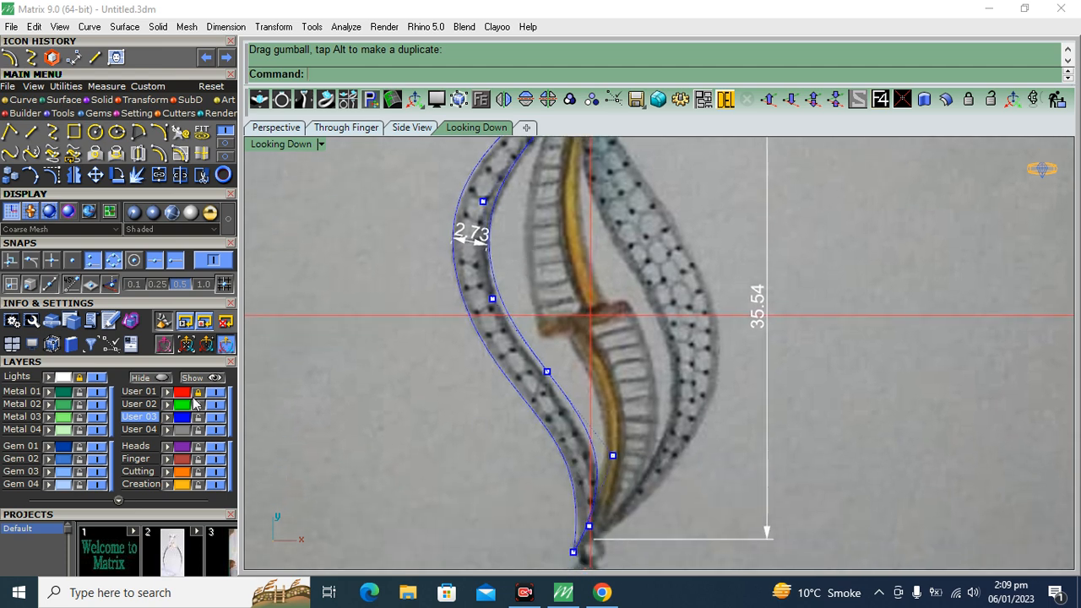
# Hide the Lights layer and show the outer curve's control points
pyautogui.click(99, 381)
pyautogui.moveTo(463, 346); pyautogui.dragTo(466, 425, button='right')
pyautogui.scroll(-3, 591, 266)
pyautogui.scroll(4, 597, 187)
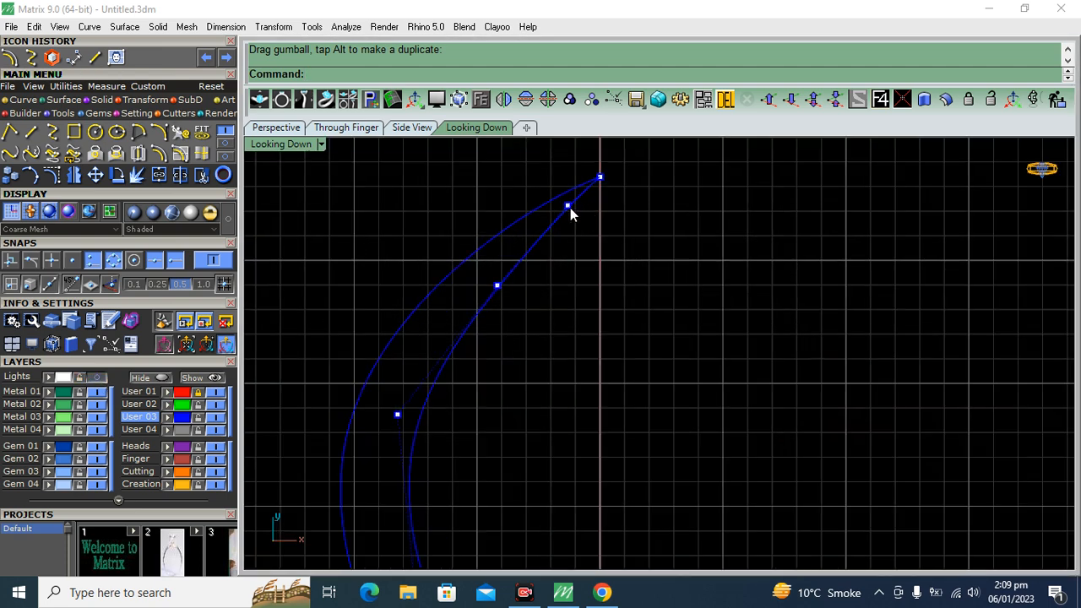
pyautogui.click(537, 208)
pyautogui.press('F10')
pyautogui.click(454, 255)
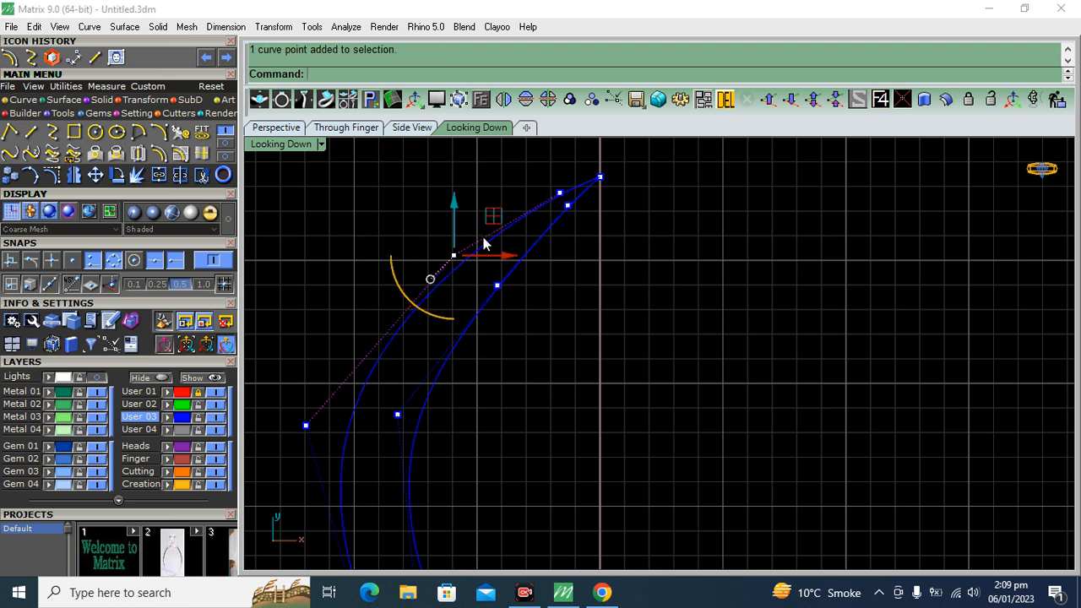
pyautogui.scroll(1, 495, 225)
pyautogui.moveTo(494, 226); pyautogui.dragTo(492, 186)
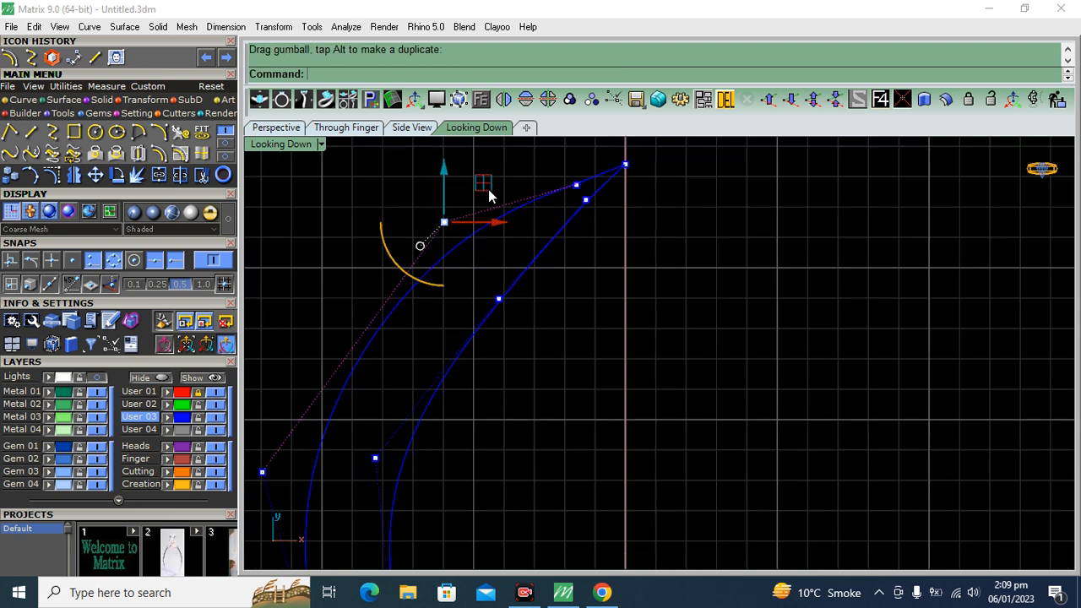
pyautogui.hotkey('ctrl', 'z')
# Nudge the outer curve's two control points below the top tip slightly outwards to smooth its upper bend
pyautogui.scroll(4, 489, 223)
pyautogui.moveTo(465, 245); pyautogui.dragTo(465, 233)
pyautogui.click(625, 226)
pyautogui.moveTo(632, 224); pyautogui.dragTo(631, 281, button='right')
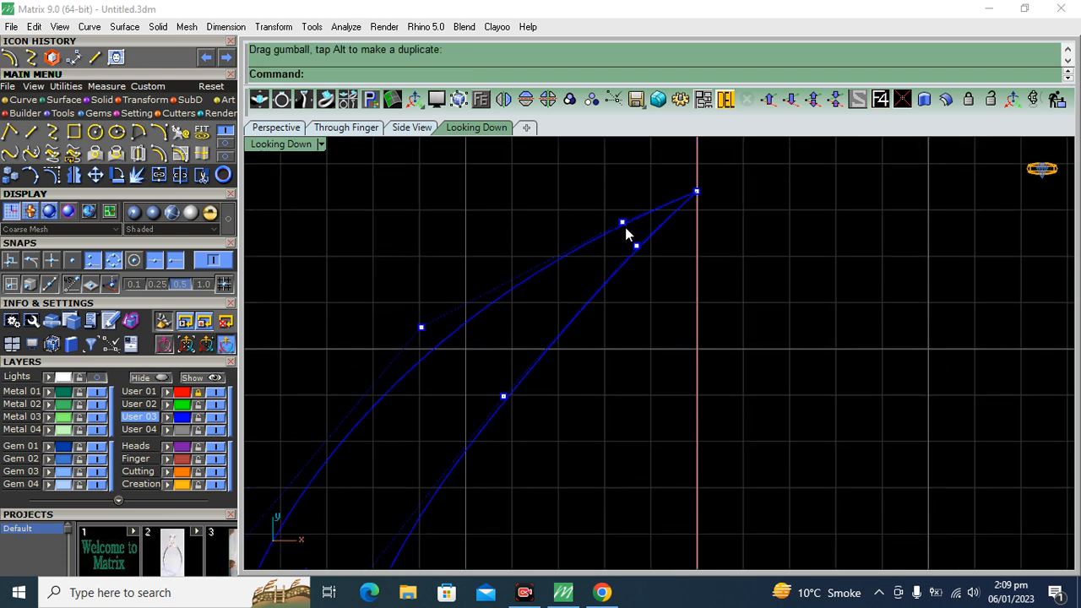
pyautogui.click(623, 223)
pyautogui.moveTo(669, 183); pyautogui.dragTo(661, 177)
pyautogui.click(516, 212)
pyautogui.scroll(-7, 516, 211)
pyautogui.moveTo(563, 459); pyautogui.dragTo(602, 382, button='right')
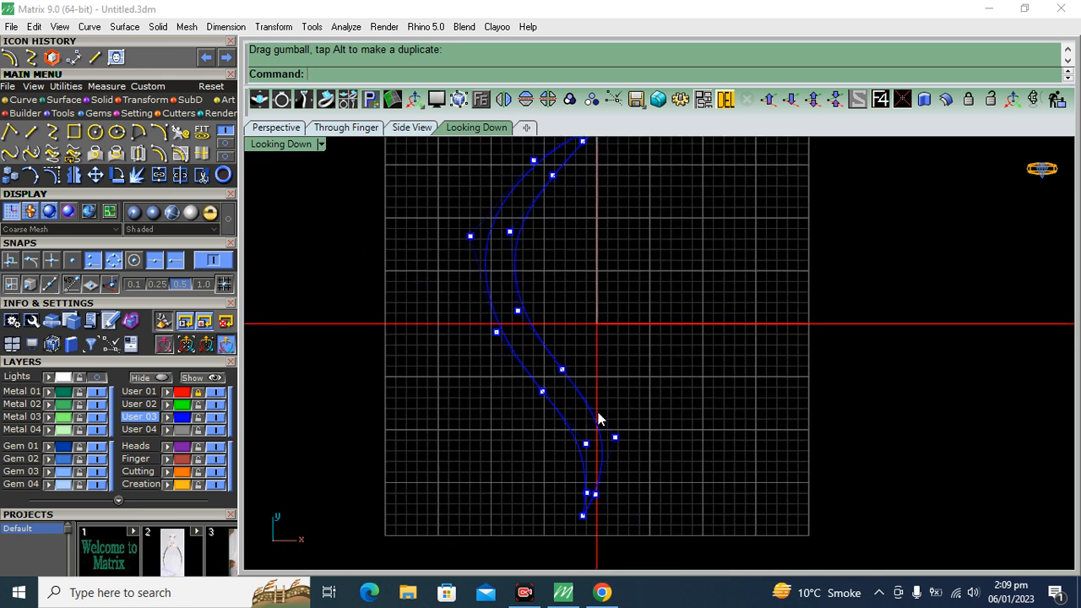
# Turn off the control points and join the inner and outer curves into one closed band outline
pyautogui.press('Escape')
pyautogui.scroll(-3, 520, 370)
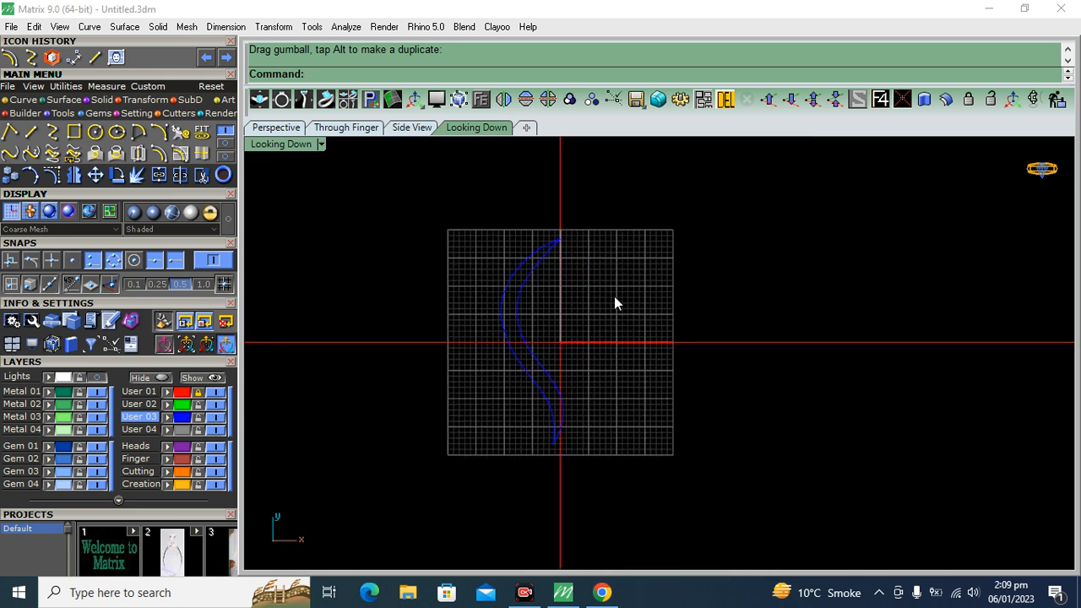
pyautogui.moveTo(614, 302); pyautogui.dragTo(491, 452)
pyautogui.hotkey('ctrl', 'j')
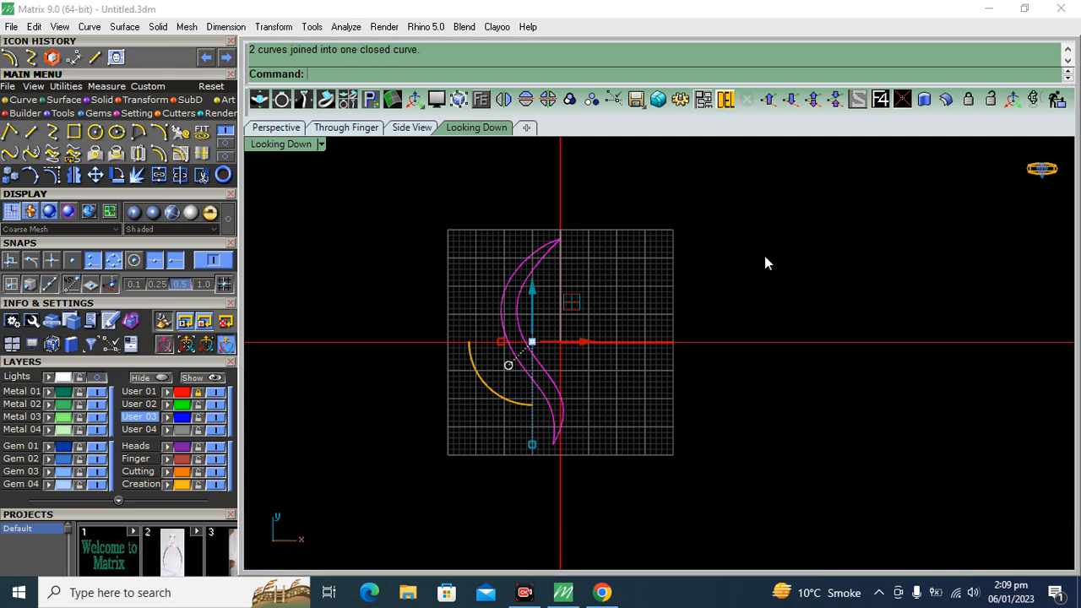
pyautogui.click(764, 257)
# Show the Lights layer again to bring back the sketch and dimensions
pyautogui.click(95, 378)
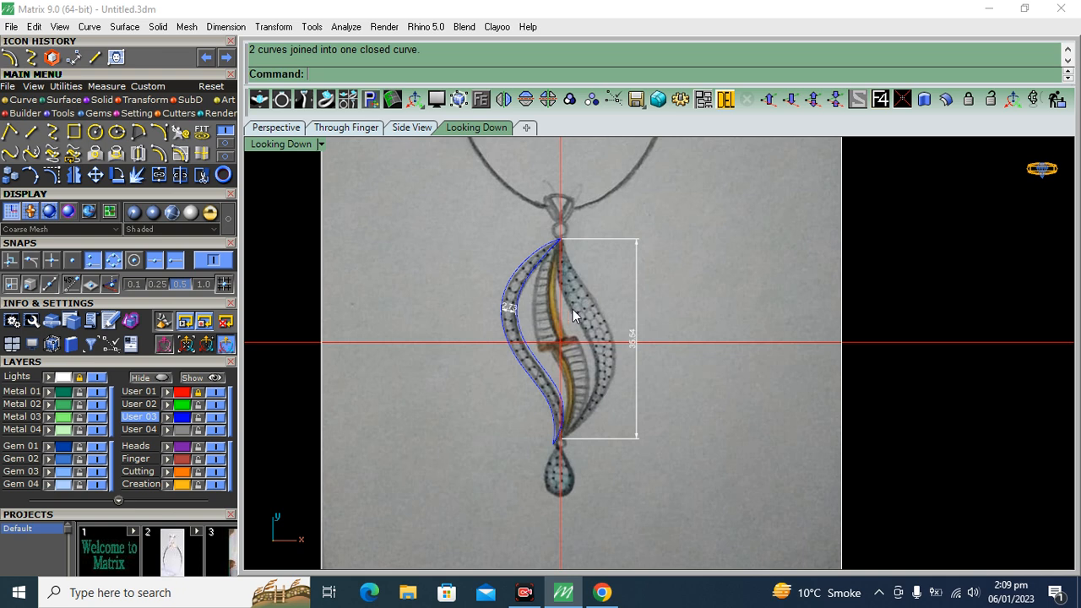
pyautogui.scroll(1, 566, 308)
pyautogui.scroll(2, 514, 300)
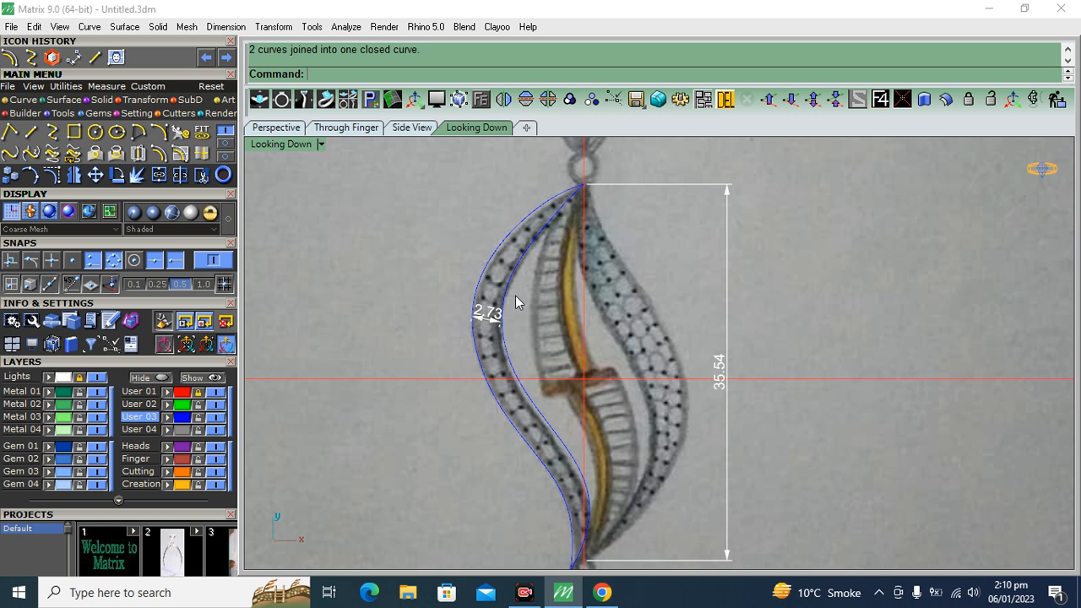
# Inspect the left band's closed outline against the sketch along its whole length and check that it selects as one curve
pyautogui.scroll(5, 516, 302)
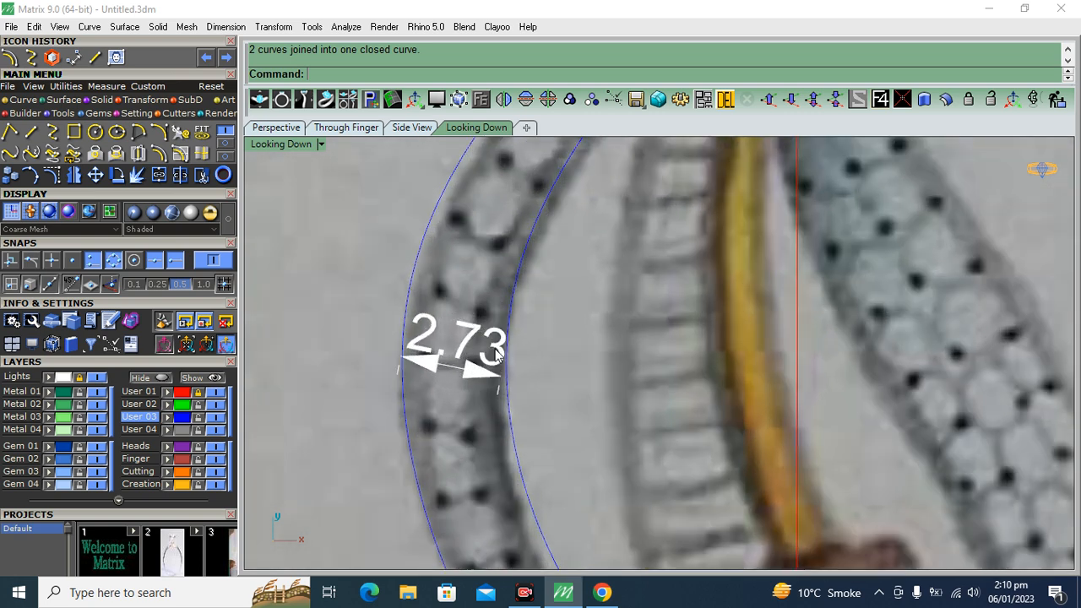
pyautogui.scroll(-3, 498, 357)
pyautogui.scroll(2, 639, 232)
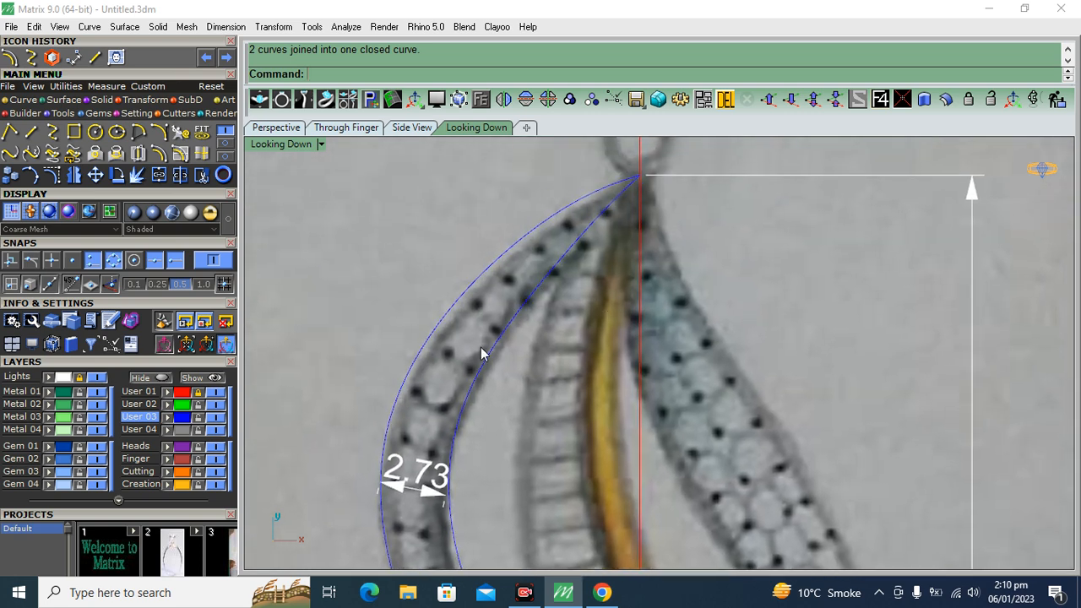
pyautogui.scroll(3, 485, 338)
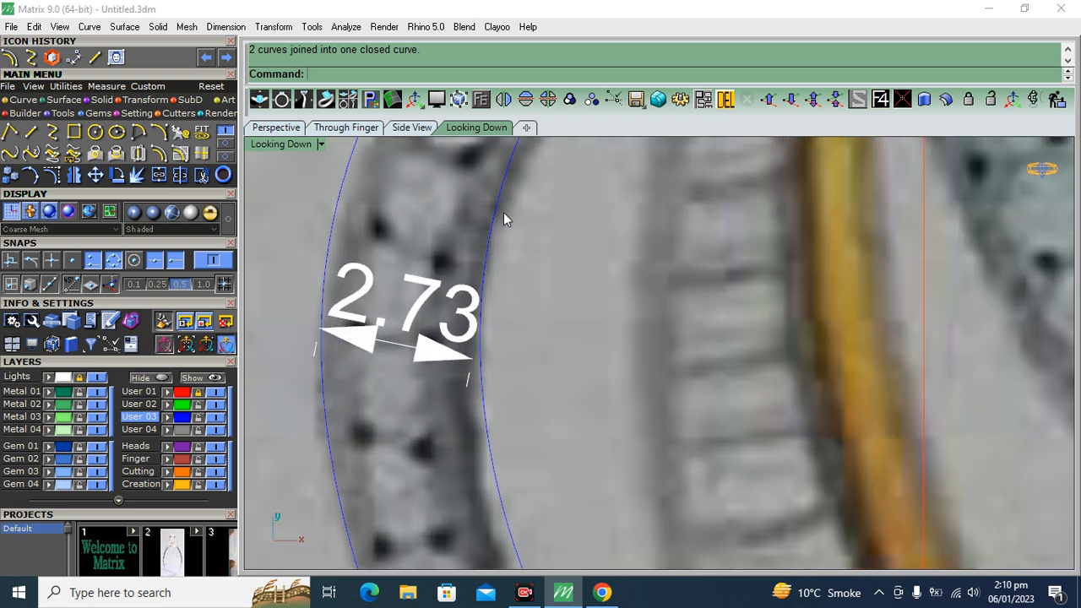
pyautogui.scroll(-2, 504, 314)
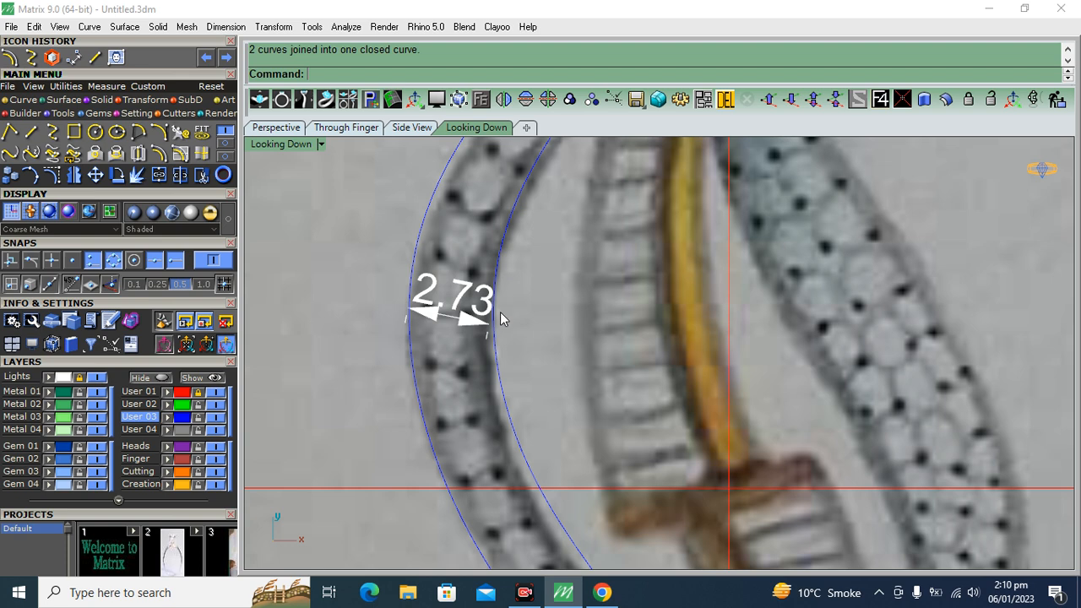
pyautogui.moveTo(504, 392); pyautogui.dragTo(427, 182, button='right')
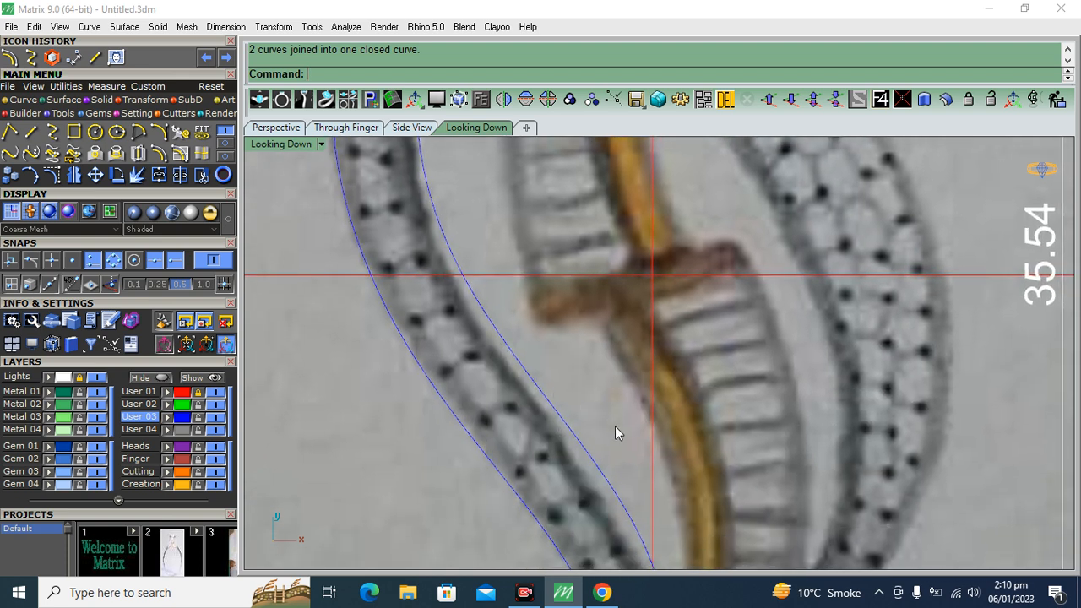
pyautogui.moveTo(614, 426); pyautogui.dragTo(511, 225, button='right')
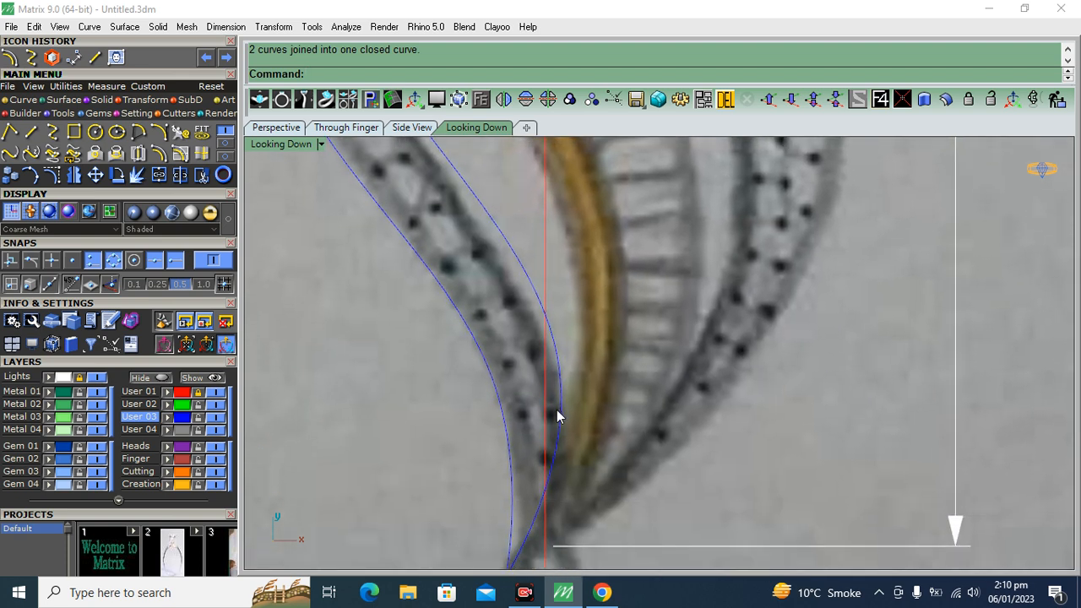
pyautogui.scroll(-3, 486, 429)
pyautogui.moveTo(474, 277); pyautogui.dragTo(522, 434, button='right')
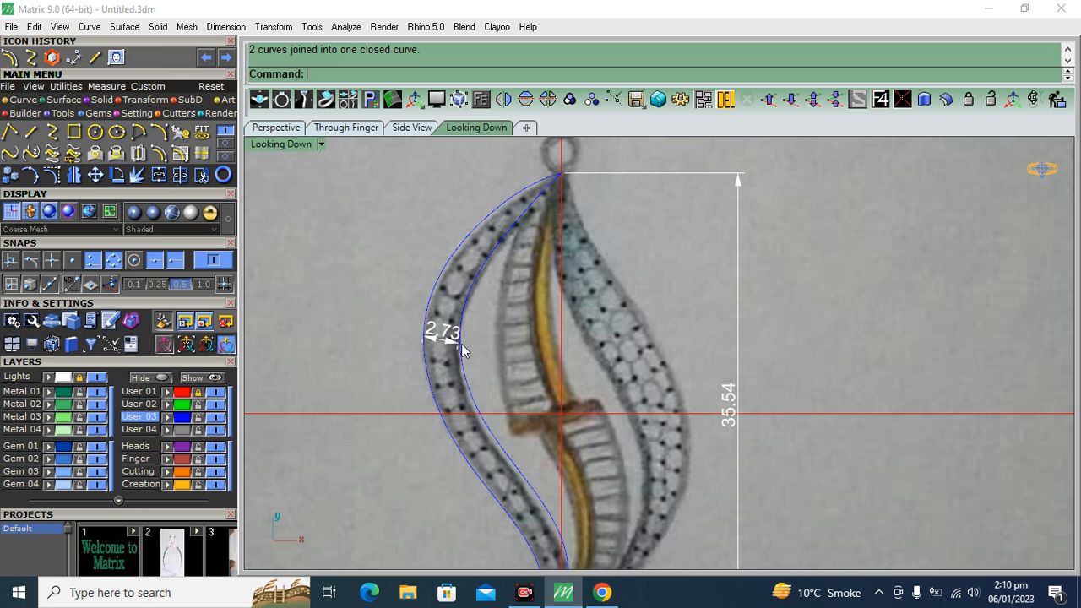
pyautogui.scroll(3, 418, 342)
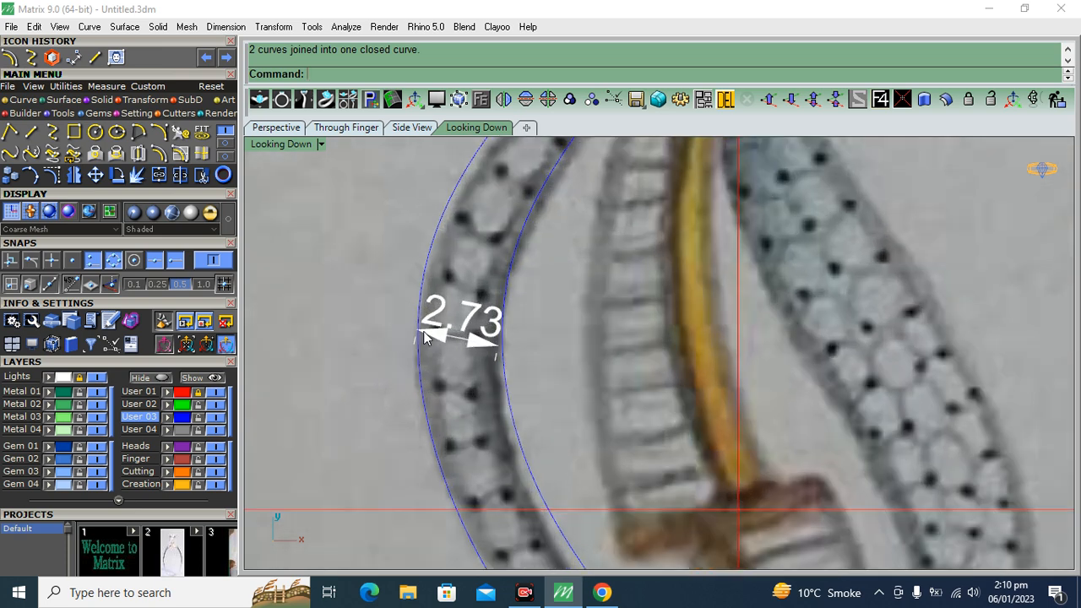
pyautogui.scroll(-3, 506, 356)
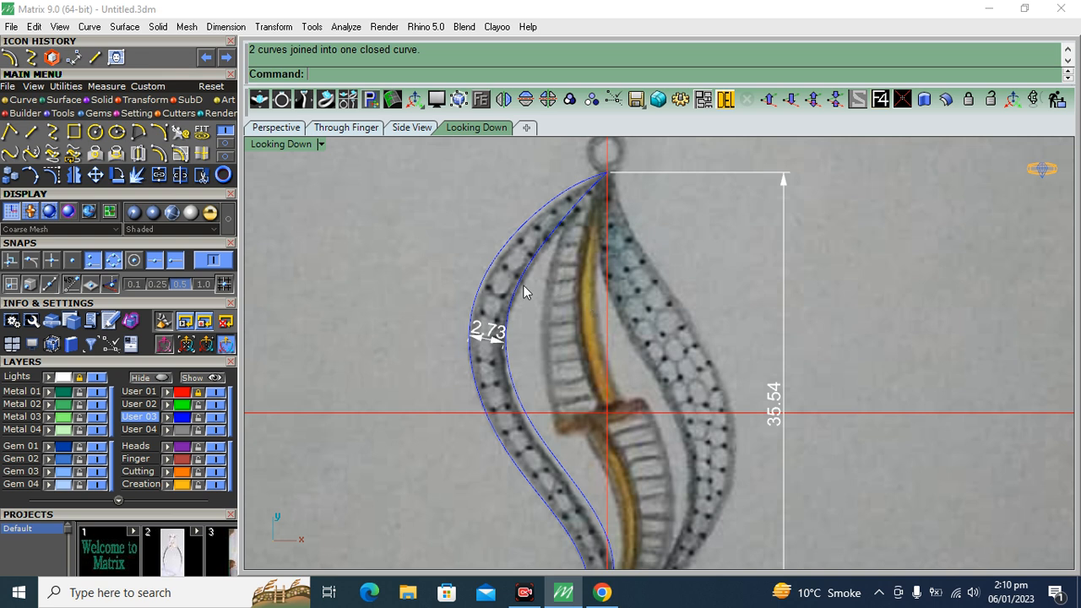
pyautogui.scroll(4, 523, 285)
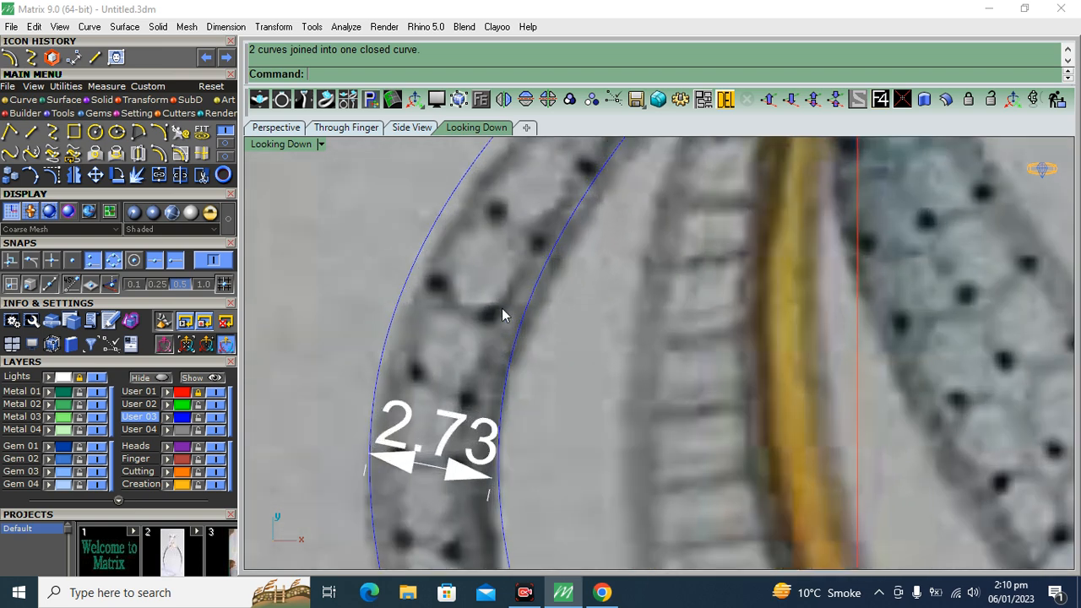
pyautogui.scroll(-3, 504, 346)
pyautogui.scroll(-3, 533, 325)
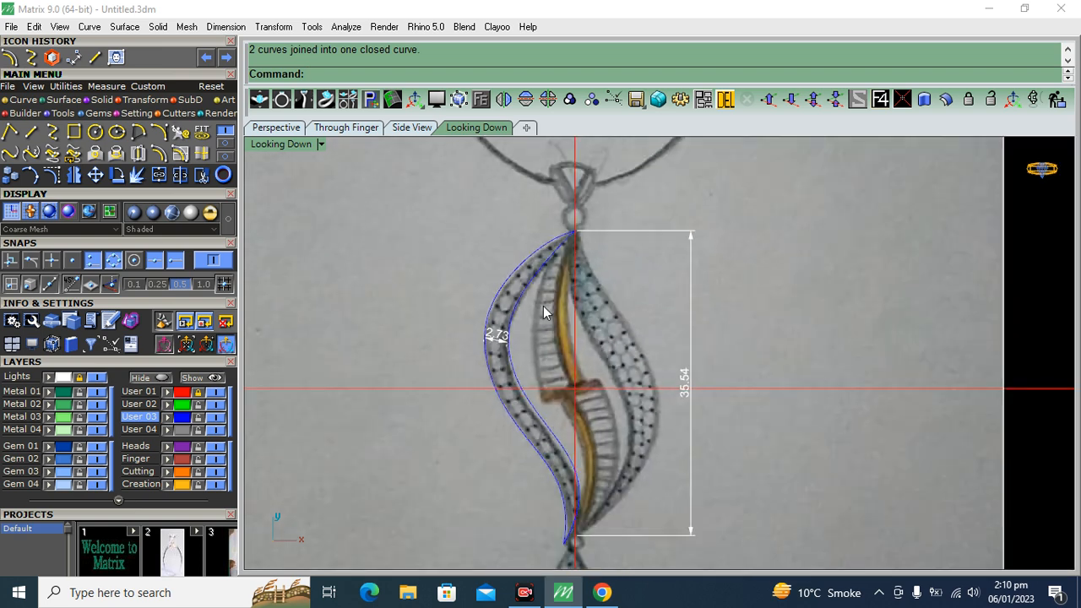
pyautogui.click(505, 405)
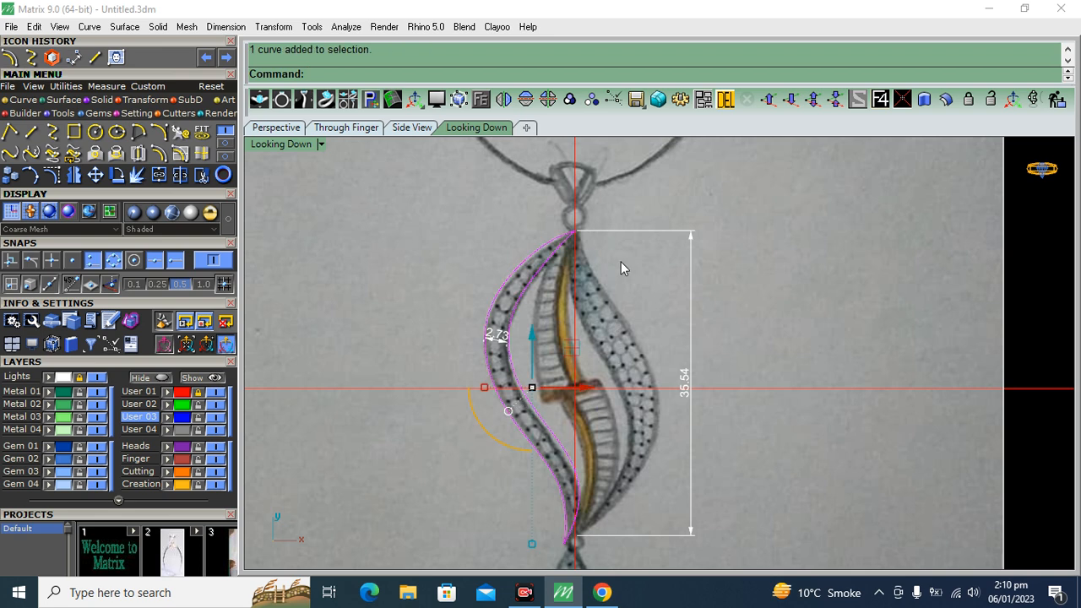
pyautogui.click(448, 326)
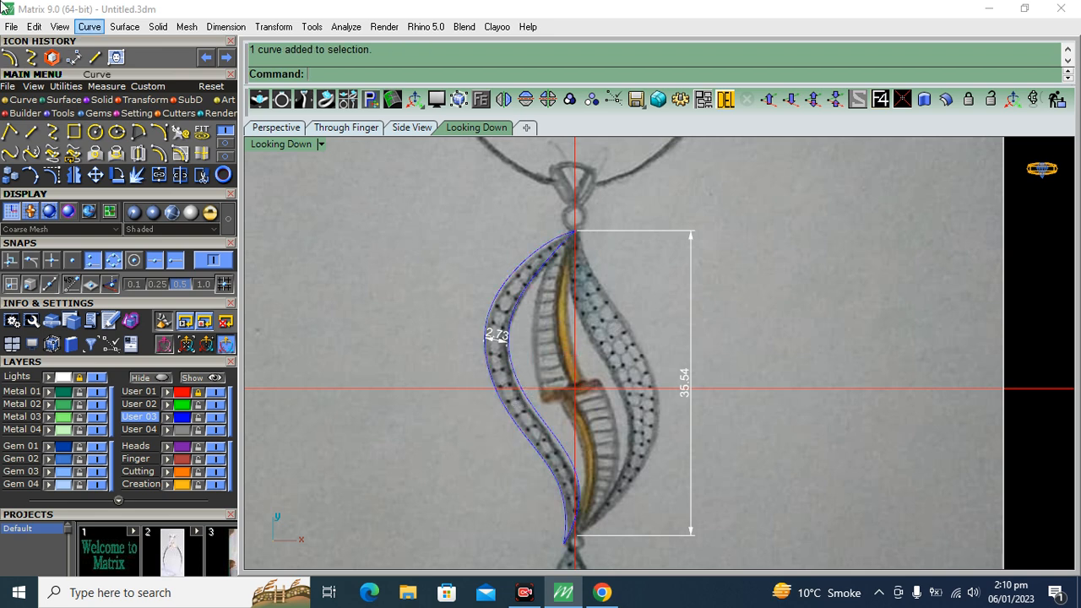
# Draw an interpolated curve along the right band's inner edge, from the left band's top tip to its bottom tip
pyautogui.click(53, 132)
pyautogui.scroll(5, 578, 236)
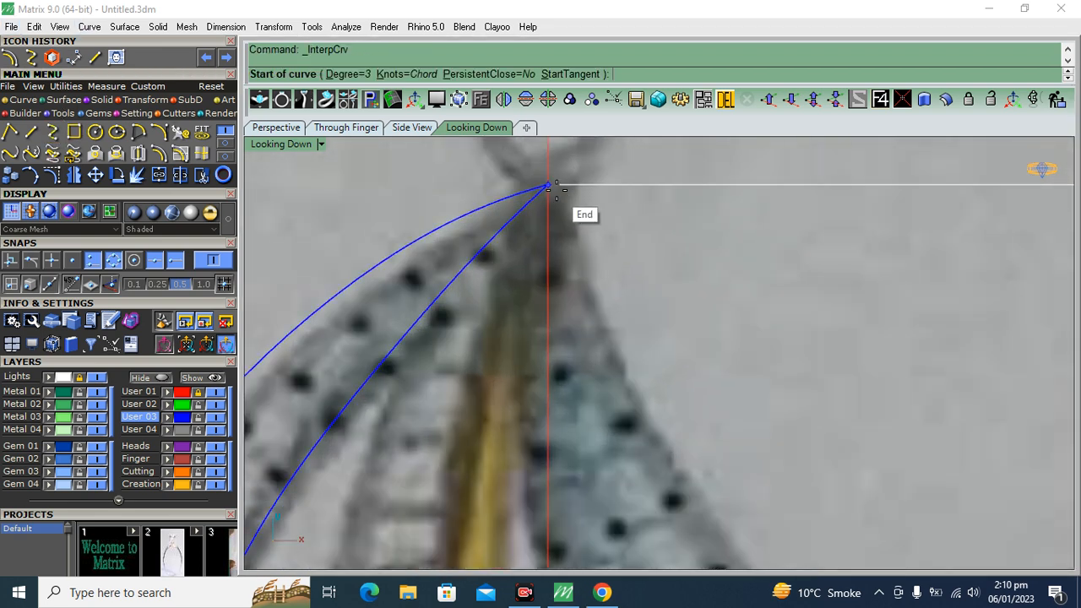
pyautogui.click(548, 185)
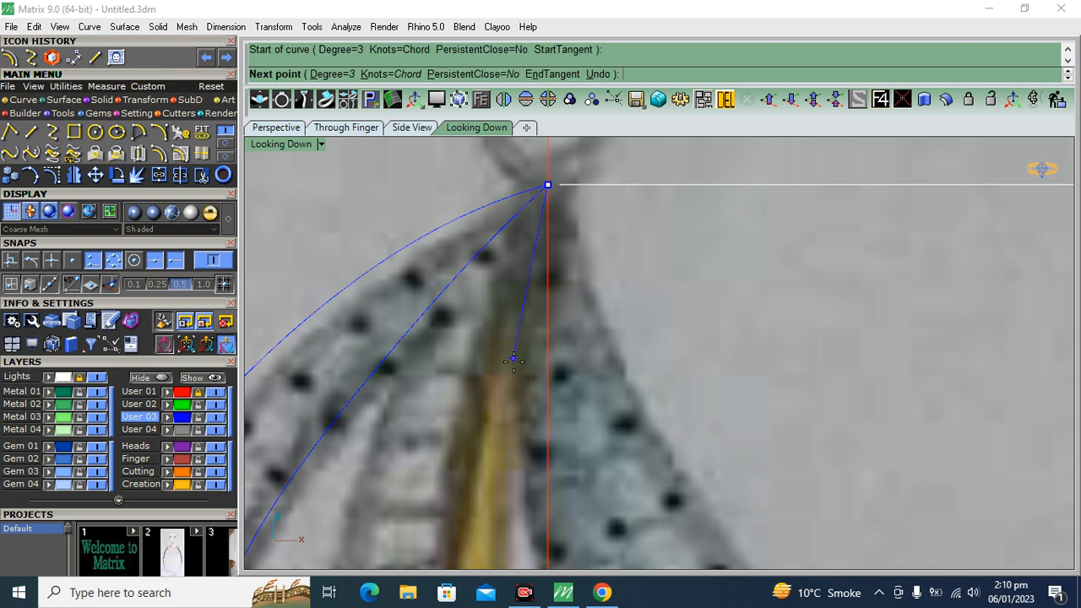
pyautogui.click(519, 397)
pyautogui.scroll(-6, 513, 241)
pyautogui.scroll(6, 548, 541)
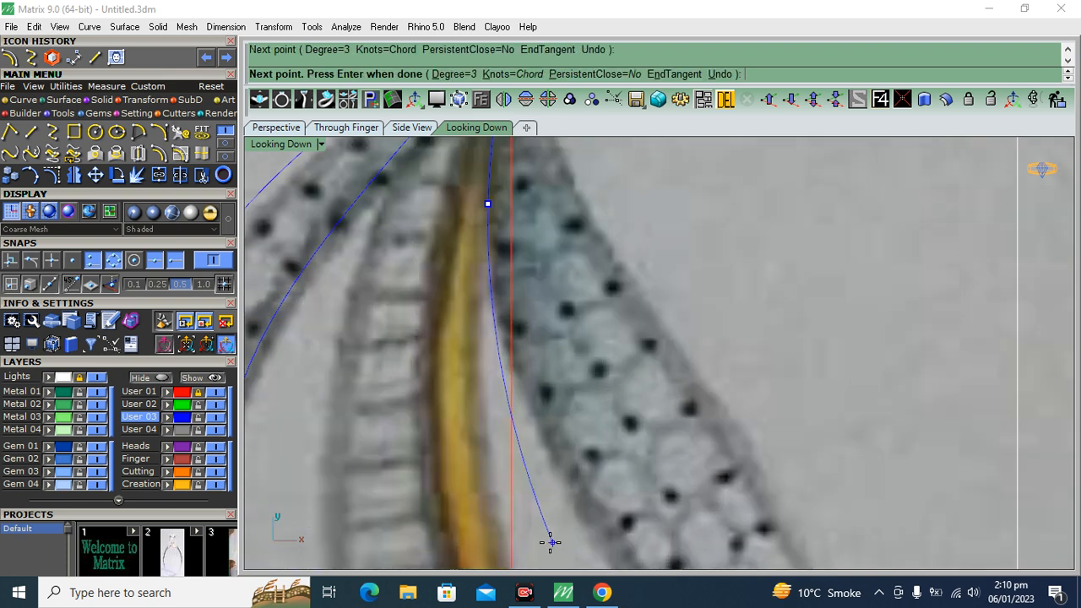
pyautogui.click(569, 490)
pyautogui.scroll(-5, 647, 270)
pyautogui.scroll(5, 608, 285)
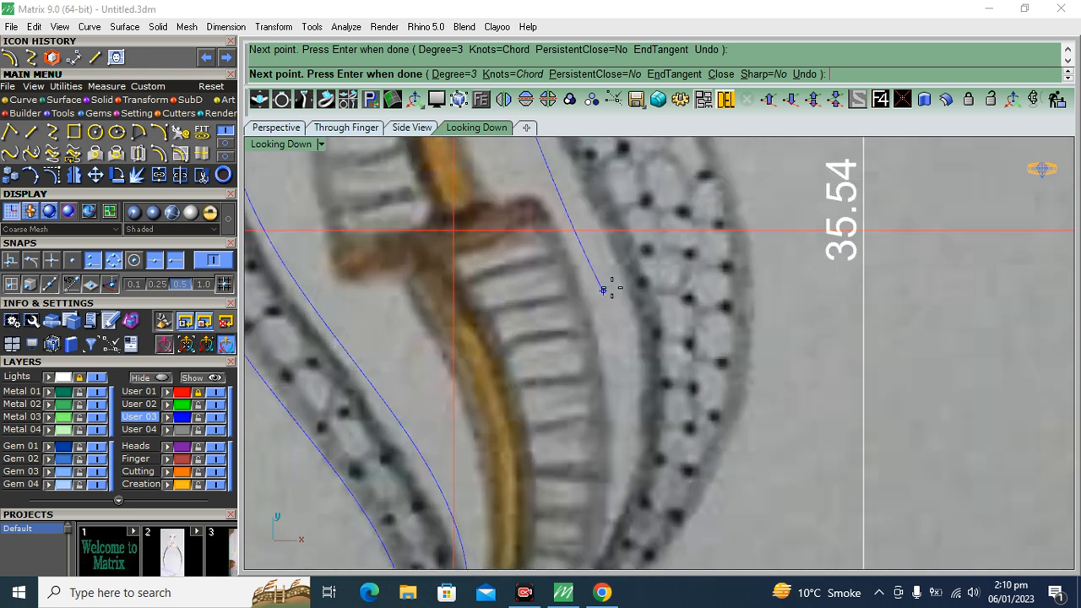
pyautogui.click(575, 172)
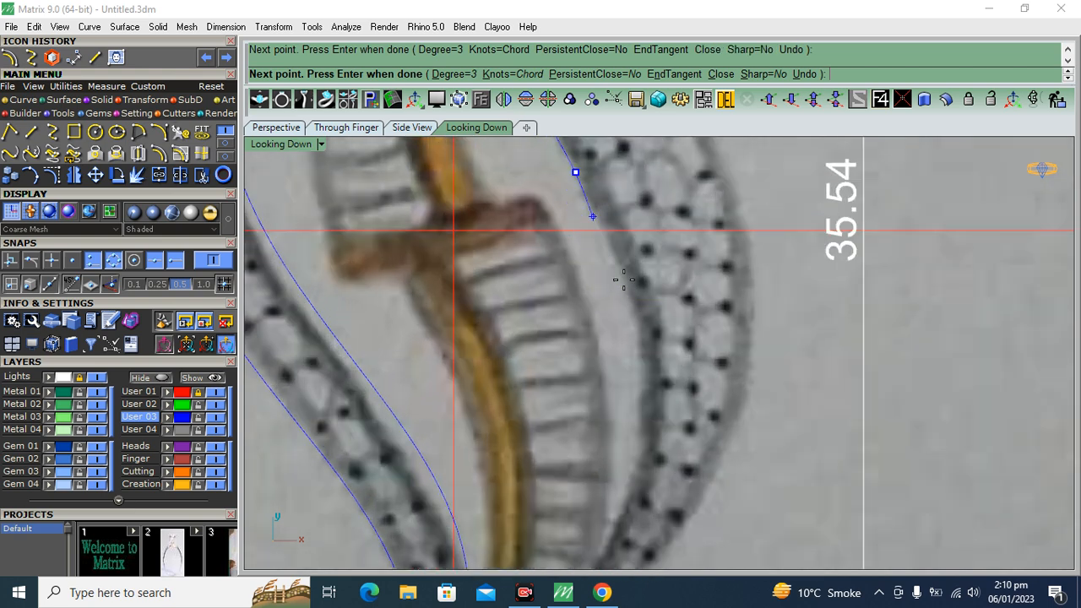
pyautogui.click(644, 358)
pyautogui.scroll(-6, 675, 487)
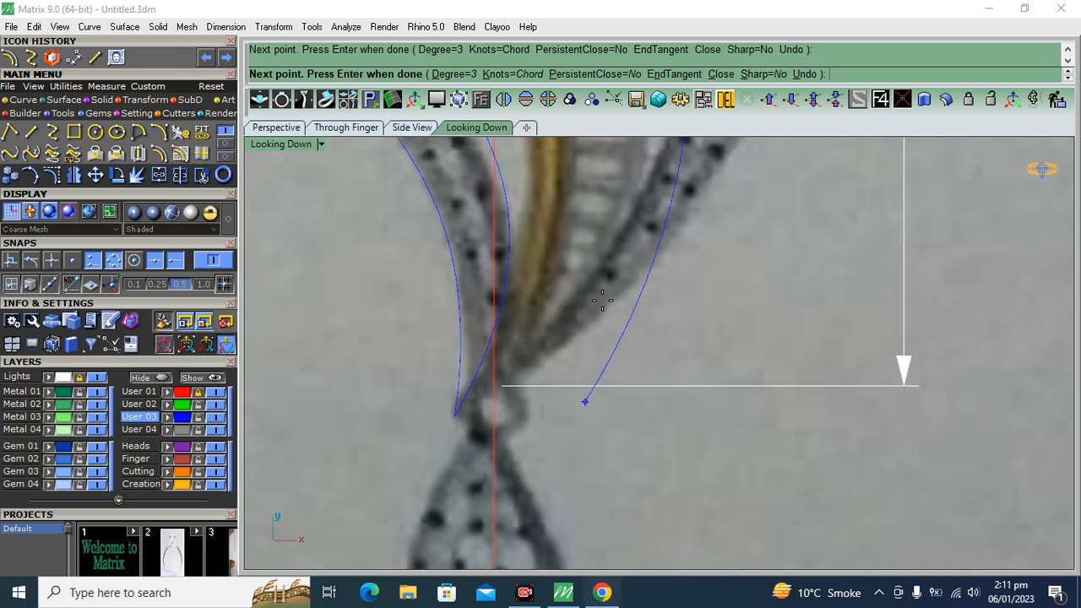
pyautogui.scroll(1, 608, 326)
pyautogui.scroll(3, 608, 327)
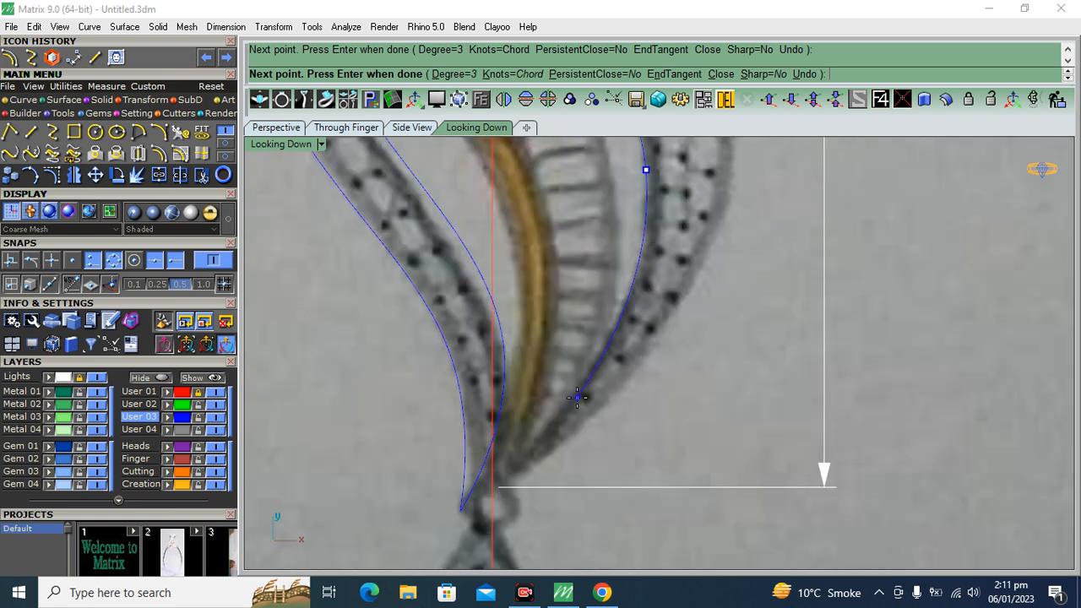
pyautogui.click(462, 513)
pyautogui.press('Return')
pyautogui.press('Return')
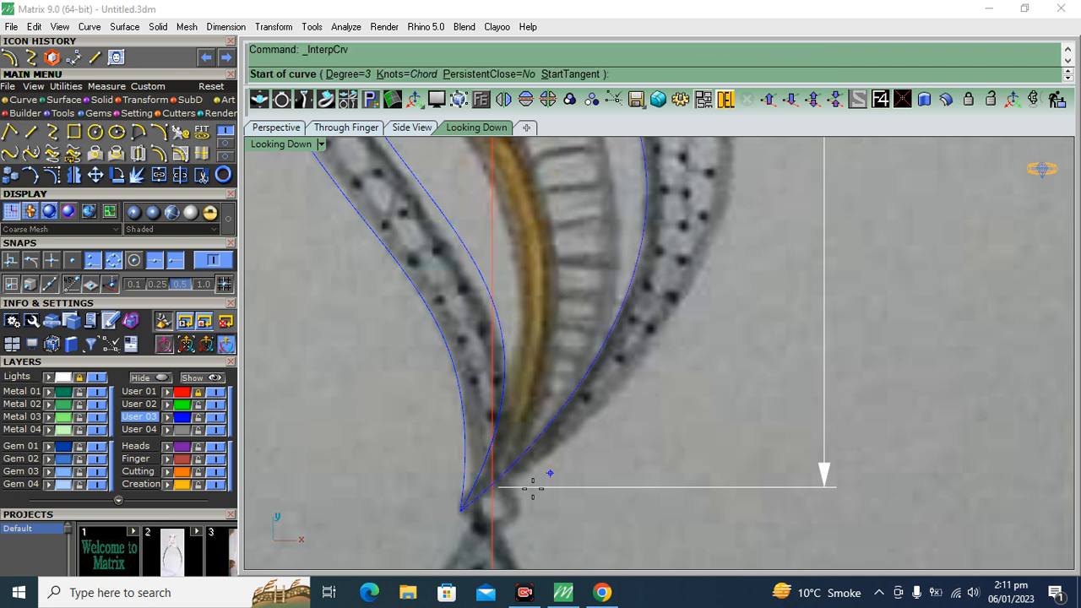
# Draw a second interpolated curve along the right band's outer edge, from the shared bottom tip back up to the top tip
pyautogui.click(461, 511)
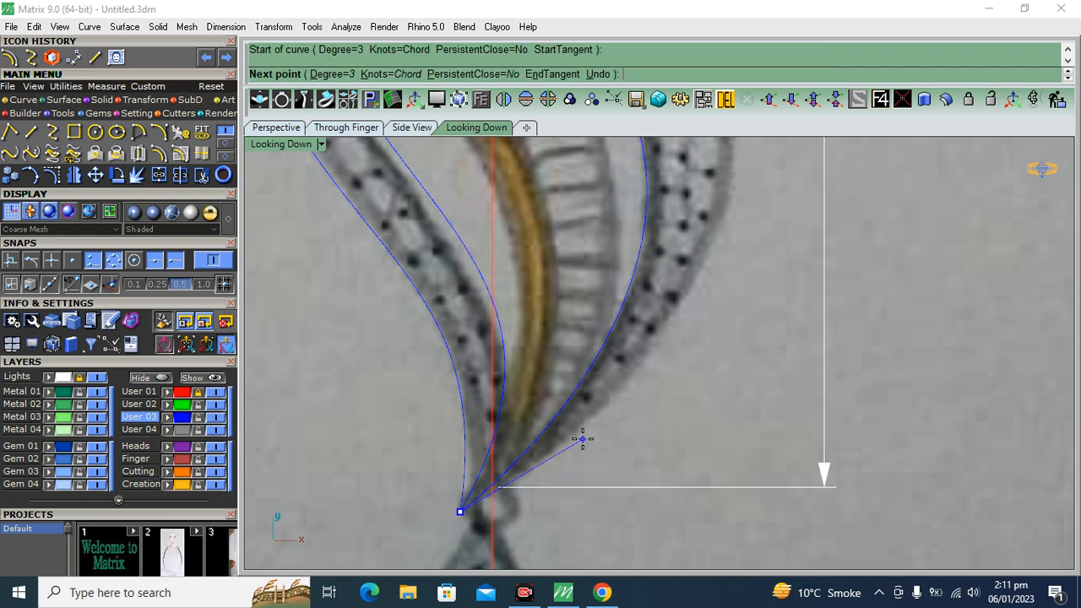
pyautogui.click(583, 435)
pyautogui.click(735, 193)
pyautogui.moveTo(722, 273); pyautogui.dragTo(705, 588, button='right')
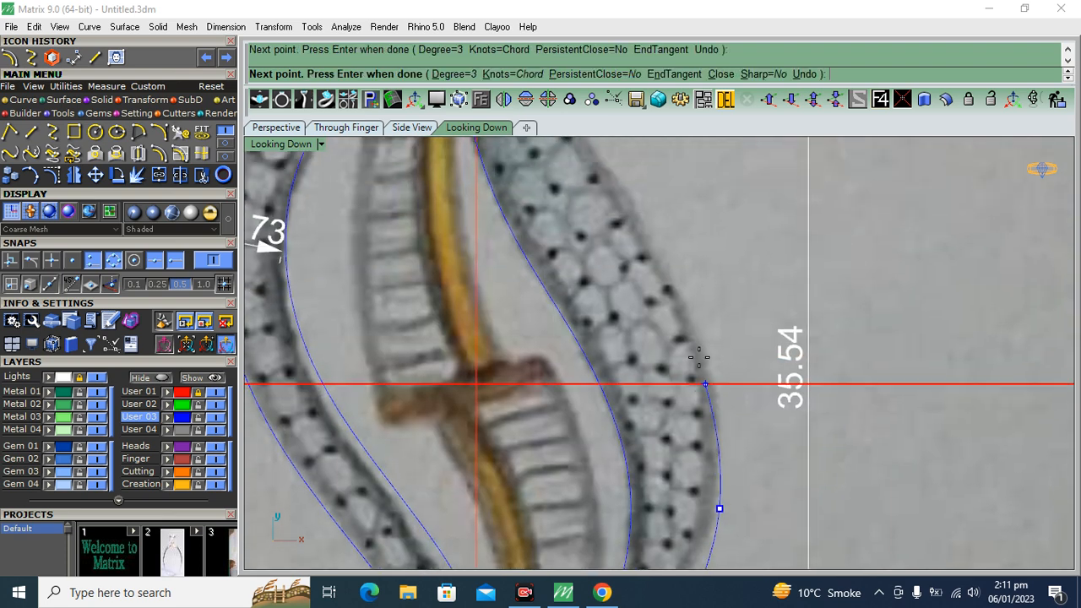
pyautogui.click(680, 289)
pyautogui.moveTo(635, 203); pyautogui.dragTo(672, 363, button='right')
pyautogui.scroll(3, 591, 283)
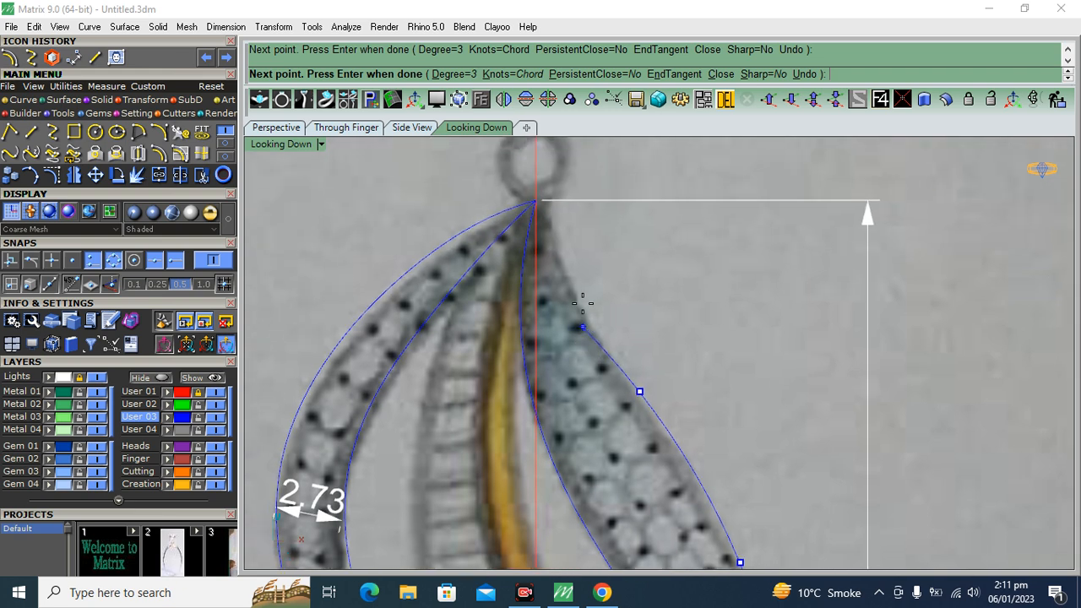
pyautogui.click(554, 273)
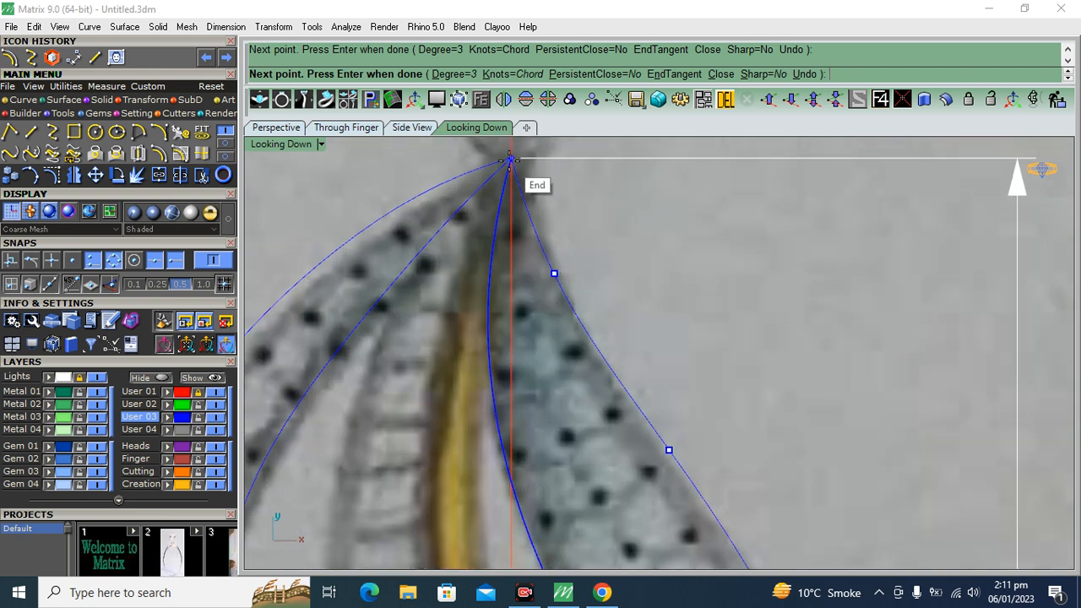
pyautogui.rightClick(511, 160)
# Hide the Lights layer and show the control points of the right band's outer curve
pyautogui.click(98, 377)
pyautogui.scroll(-8, 606, 190)
pyautogui.click(652, 292)
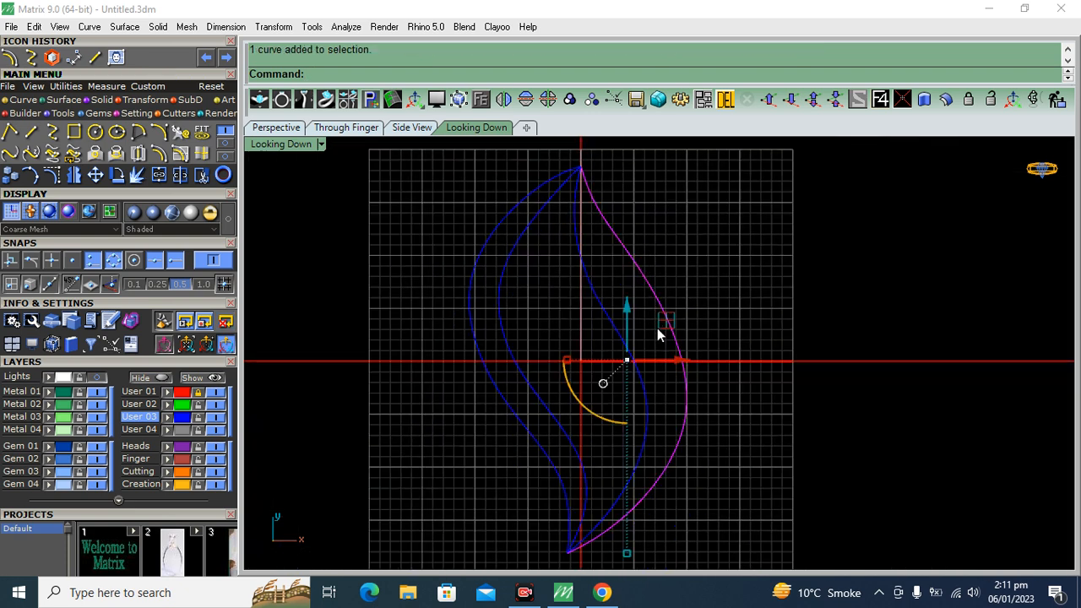
pyautogui.click(62, 172)
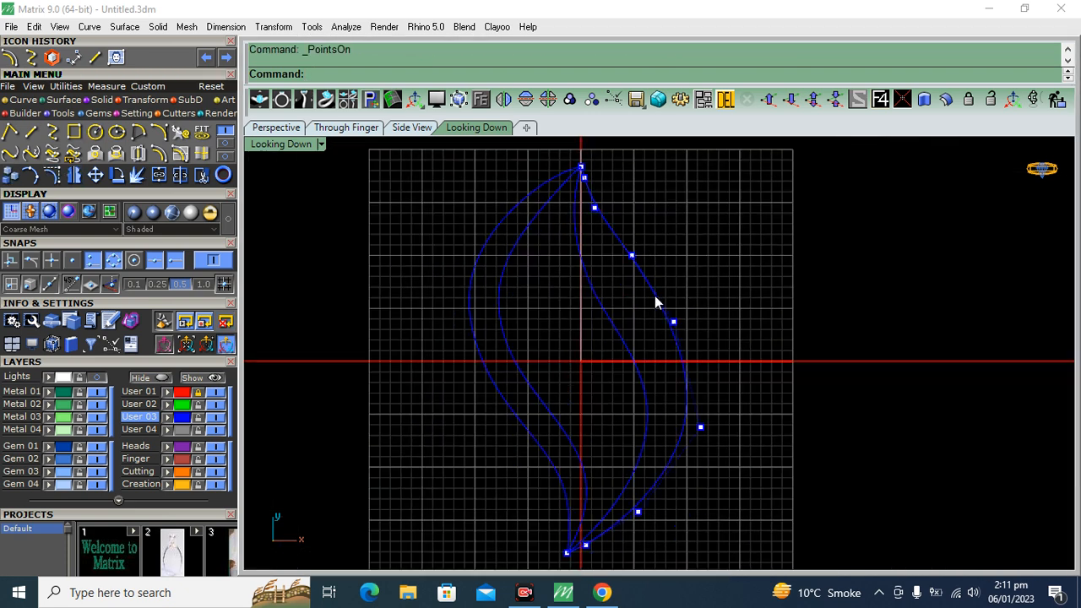
# Nudge the right outer curve's first control point below the top tip slightly inwards
pyautogui.scroll(6, 565, 188)
pyautogui.click(584, 229)
pyautogui.moveTo(641, 228); pyautogui.dragTo(635, 228)
pyautogui.click(702, 260)
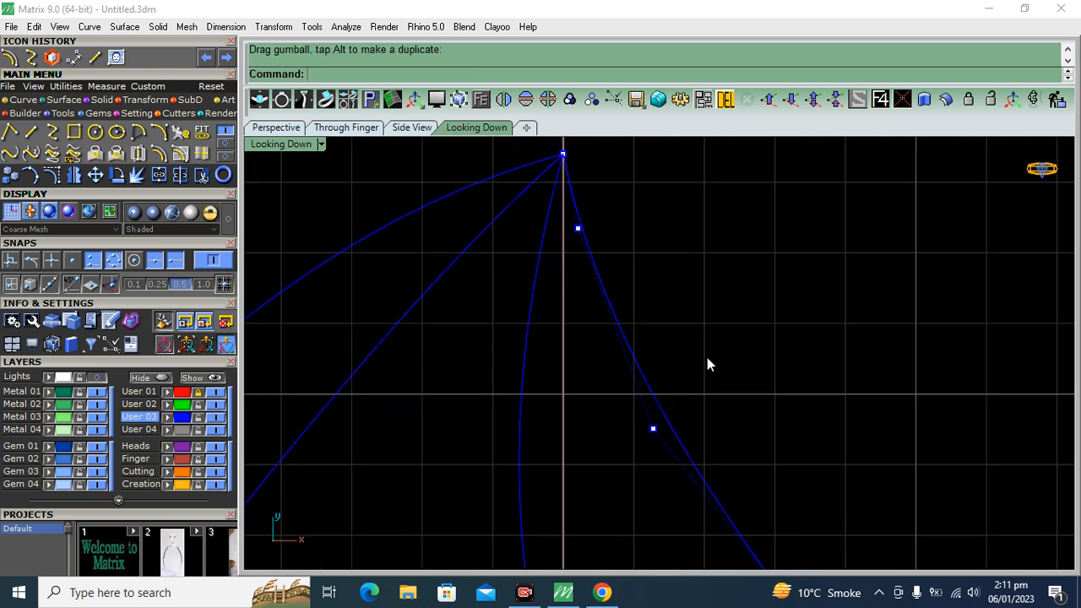
# Try nudging the right outer curve's second control point below the top tip slightly inwards, and undo that move
pyautogui.moveTo(700, 381); pyautogui.dragTo(622, 462)
pyautogui.moveTo(693, 387); pyautogui.dragTo(678, 380)
pyautogui.click(748, 317)
pyautogui.scroll(-7, 598, 280)
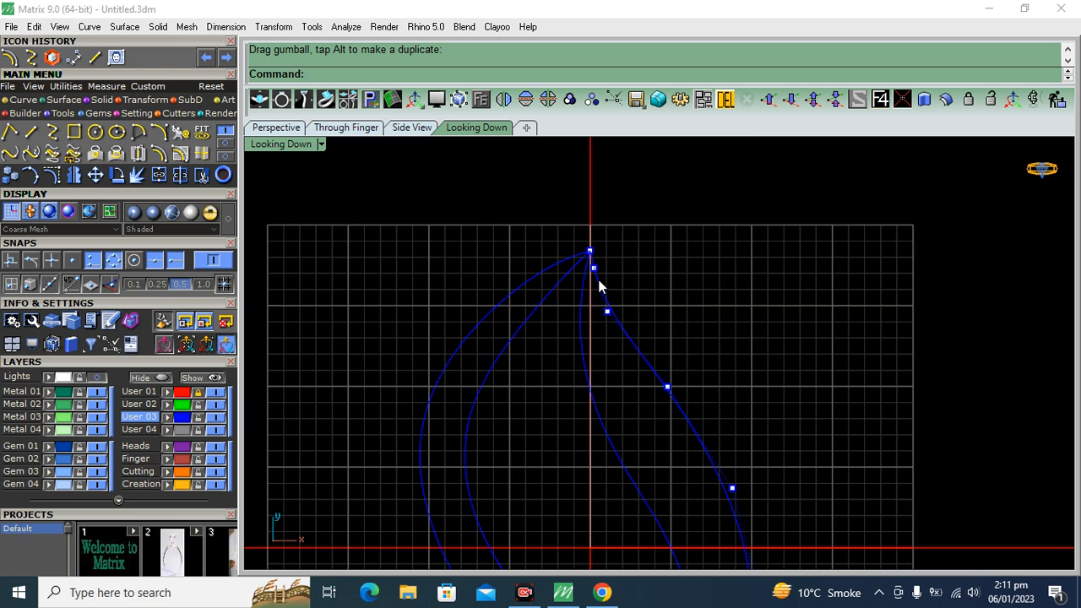
pyautogui.hotkey('ctrl', 'z')
# Turn off the control points and join the right band's inner and outer curves into one closed outline
pyautogui.click(765, 307)
pyautogui.scroll(-5, 700, 330)
pyautogui.press('Escape')
pyautogui.moveTo(746, 301); pyautogui.dragTo(601, 352)
pyautogui.click(158, 177)
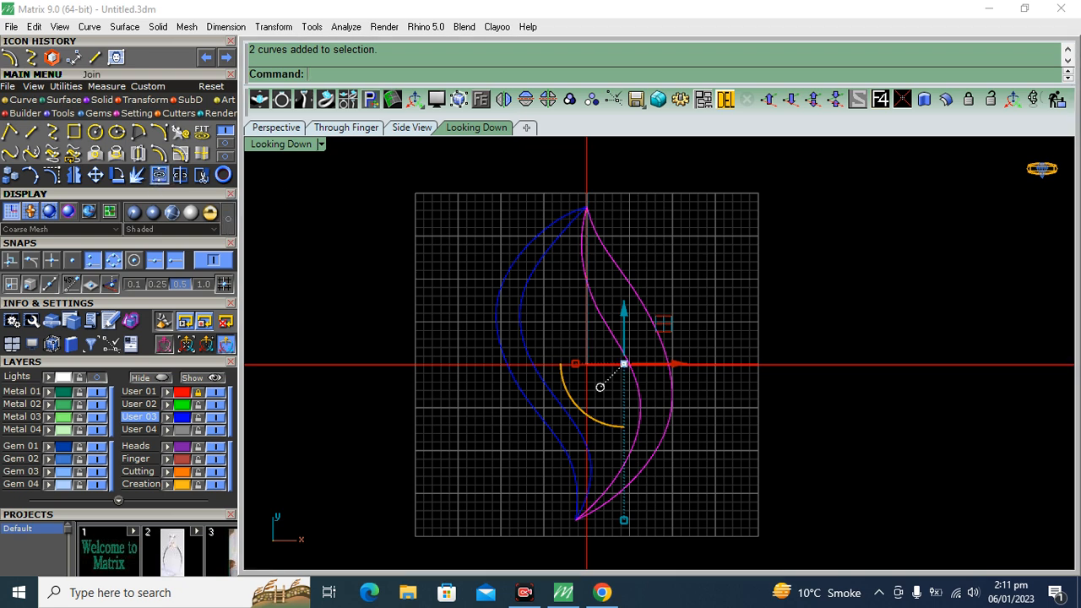
# Finish joining, show the Lights layer again and compare both band outlines with the sketch
pyautogui.moveTo(772, 217); pyautogui.dragTo(457, 378)
pyautogui.rightClick(431, 371)
pyautogui.press('Escape')
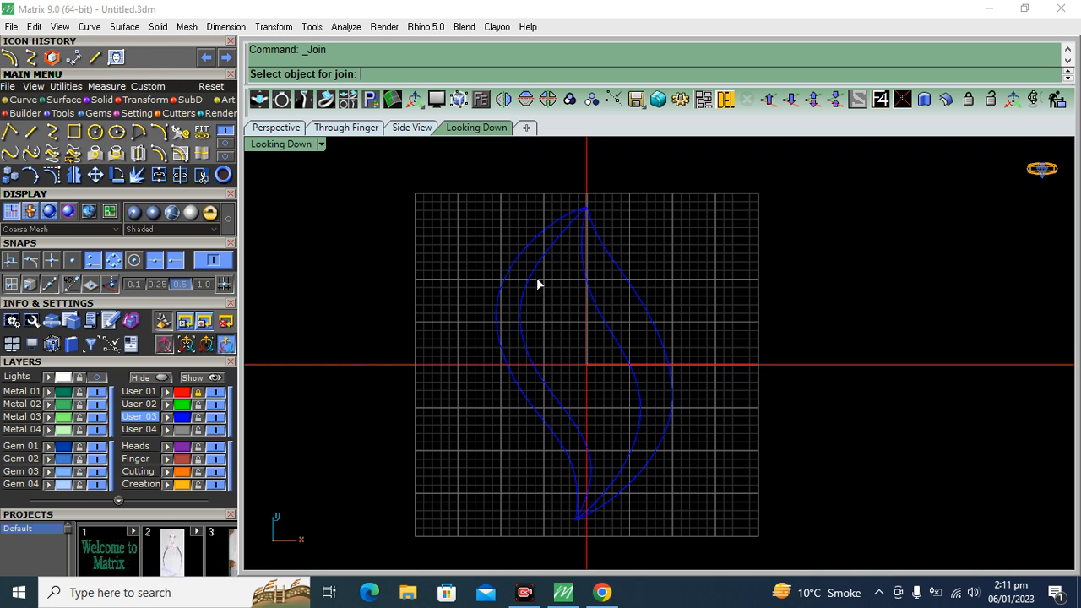
pyautogui.rightClick(606, 273)
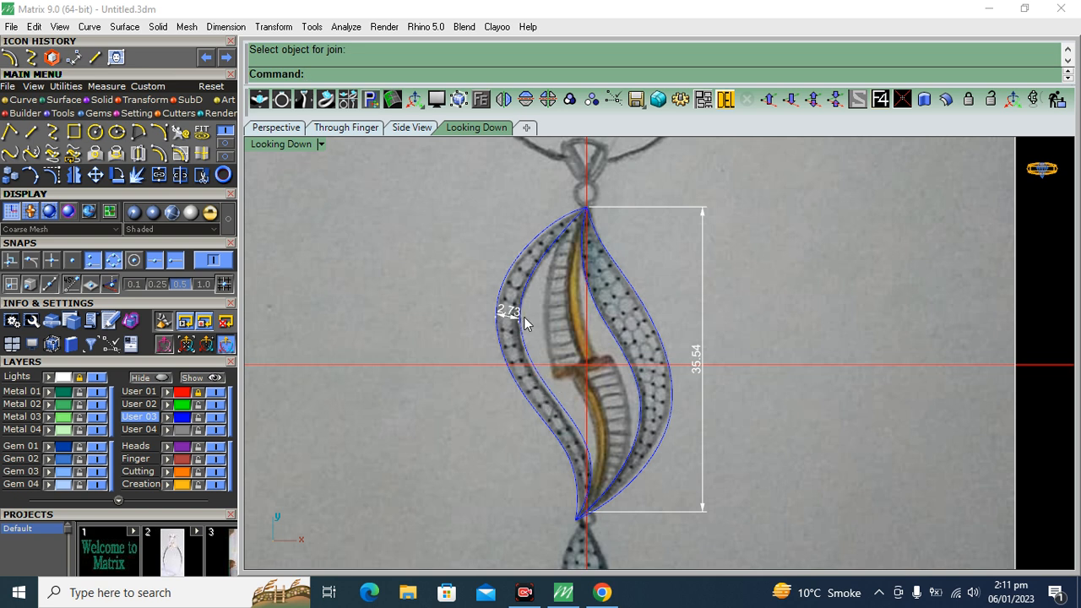
pyautogui.scroll(5, 651, 324)
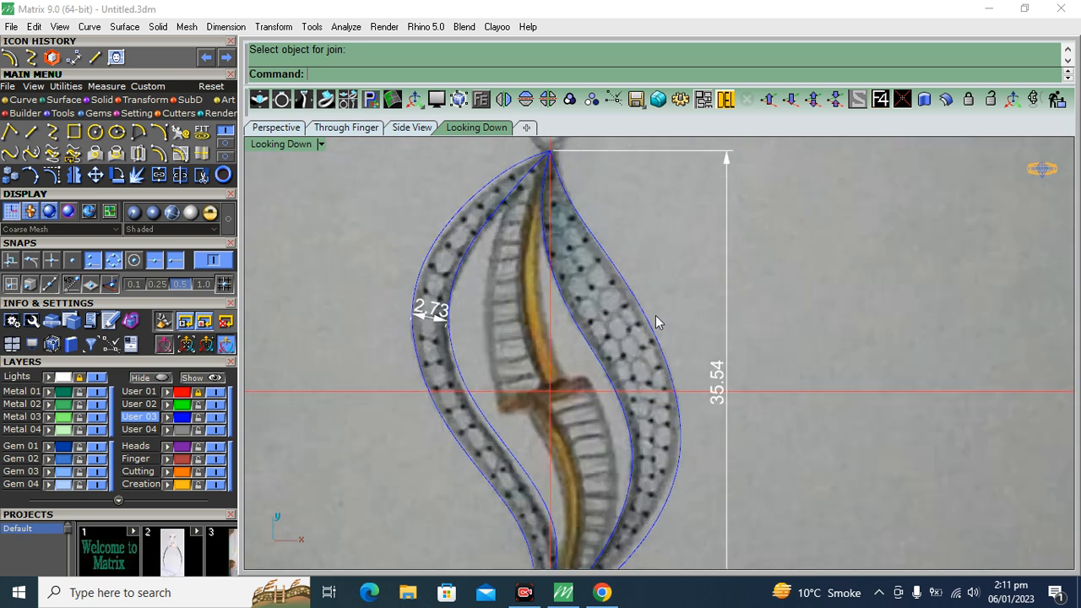
pyautogui.scroll(-4, 646, 328)
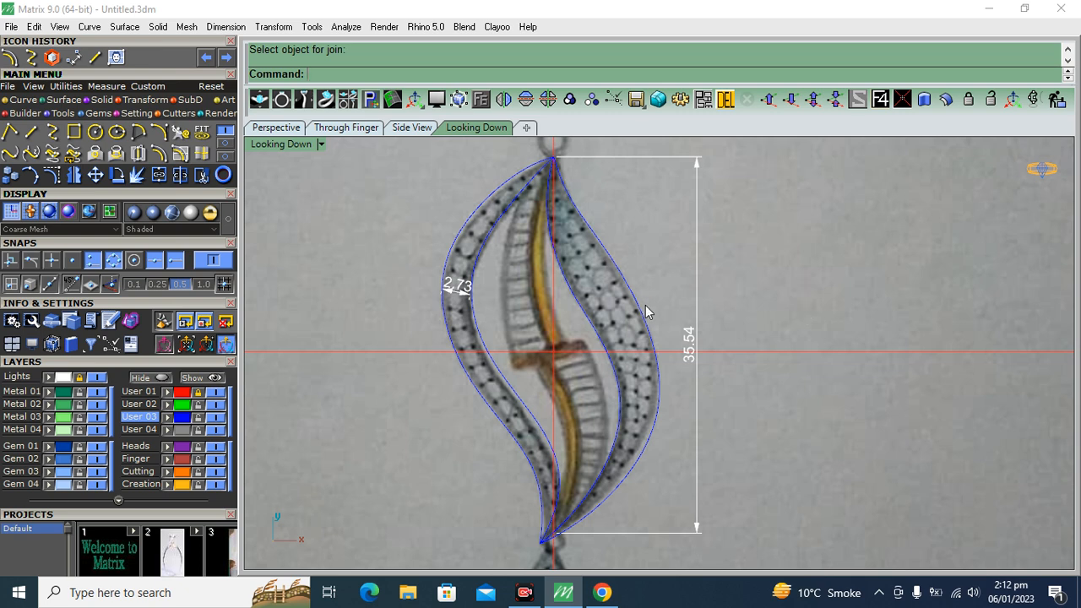
pyautogui.scroll(2, 566, 242)
pyautogui.scroll(-2, 448, 272)
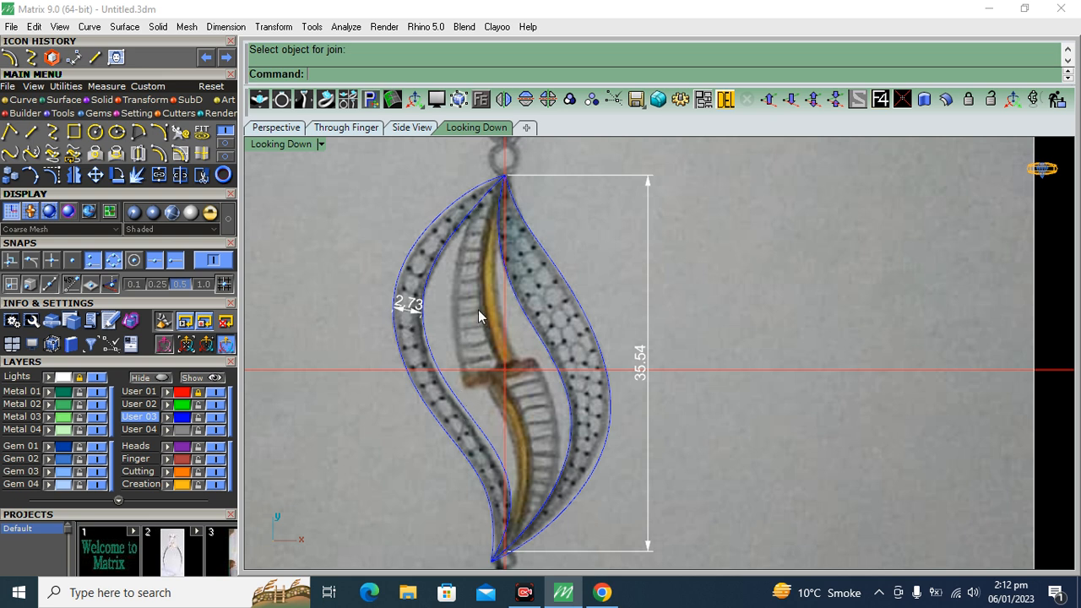
# Select the left band's outline for projection and hide the Lights layer holding the sketch and dimensions
pyautogui.moveTo(479, 313); pyautogui.dragTo(485, 394, button='right')
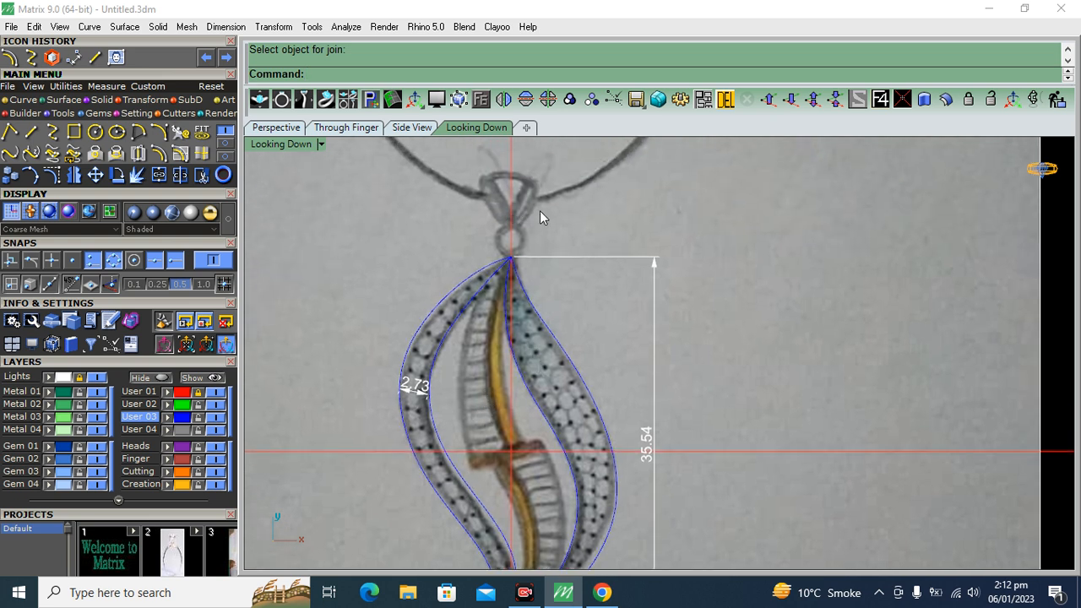
pyautogui.moveTo(456, 388); pyautogui.dragTo(494, 308, button='right')
pyautogui.scroll(1, 497, 336)
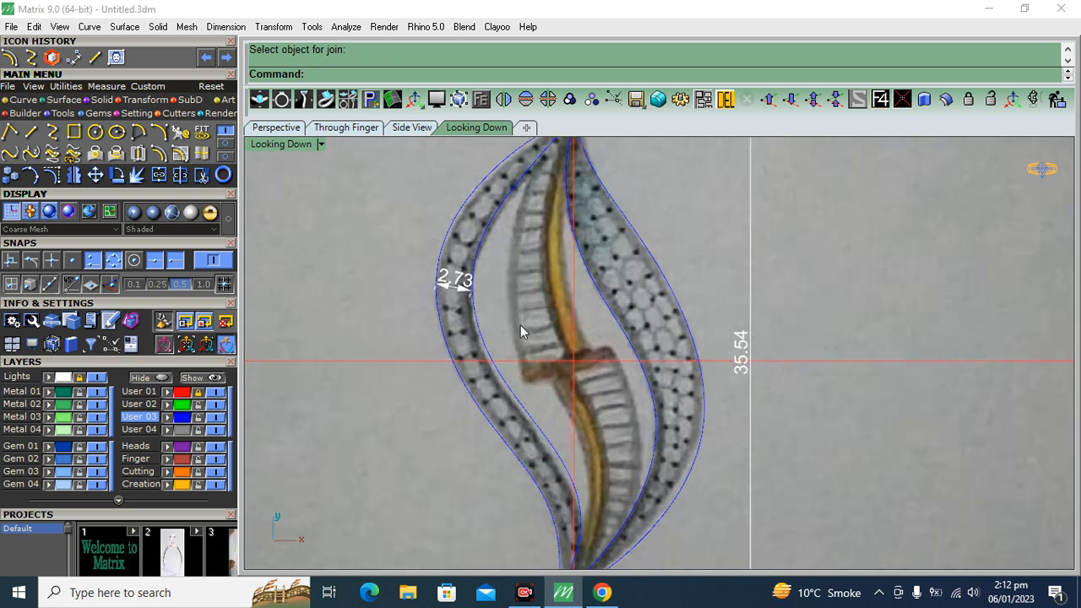
pyautogui.moveTo(424, 428); pyautogui.dragTo(423, 428)
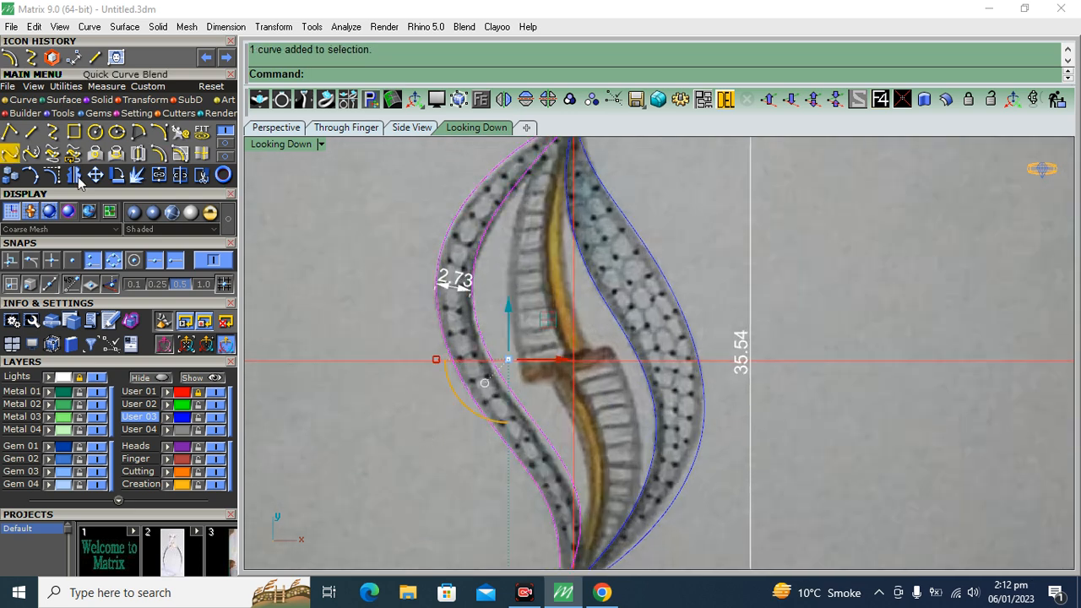
pyautogui.click(100, 100)
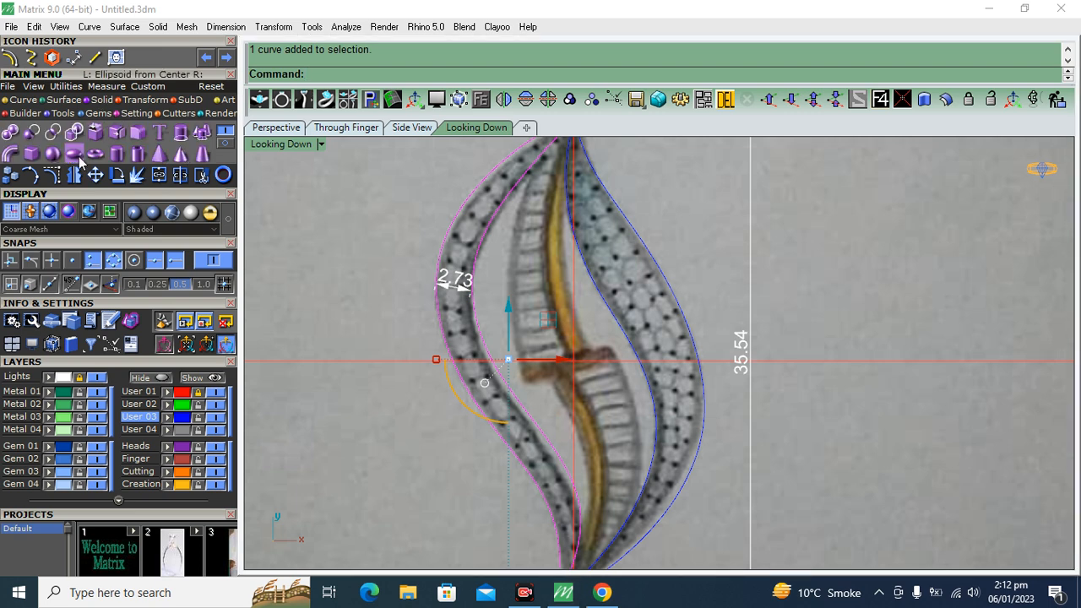
pyautogui.click(74, 157)
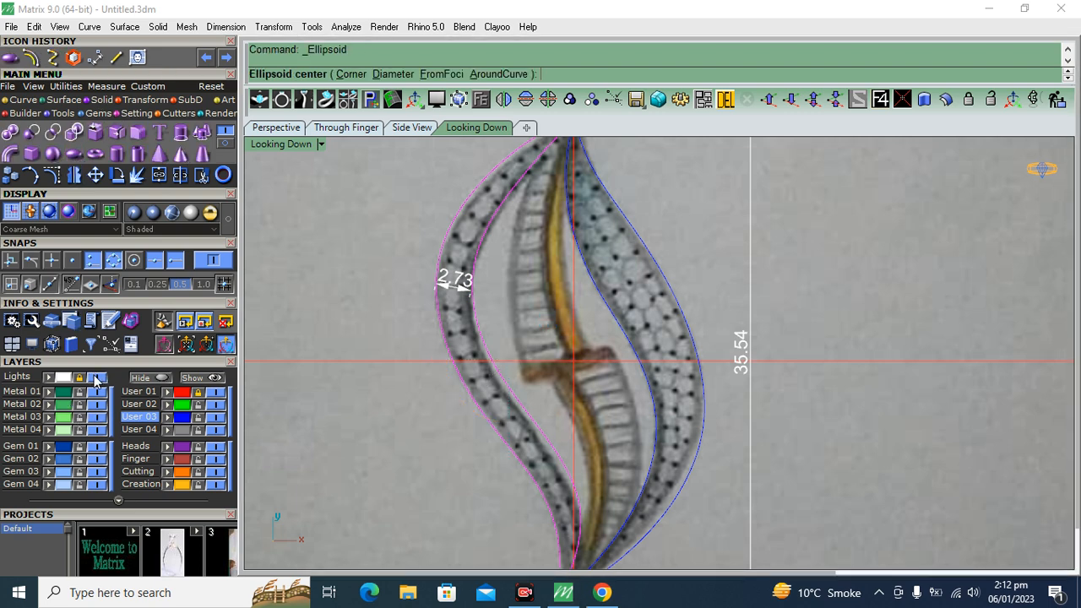
pyautogui.click(97, 377)
pyautogui.scroll(-3, 517, 354)
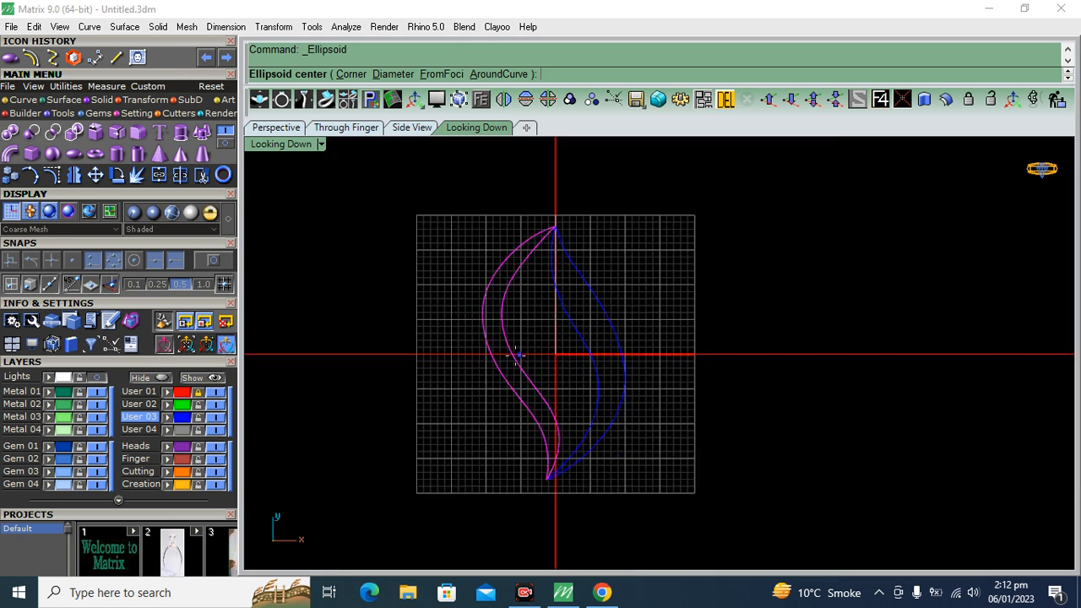
pyautogui.click(509, 358)
pyautogui.click(672, 293)
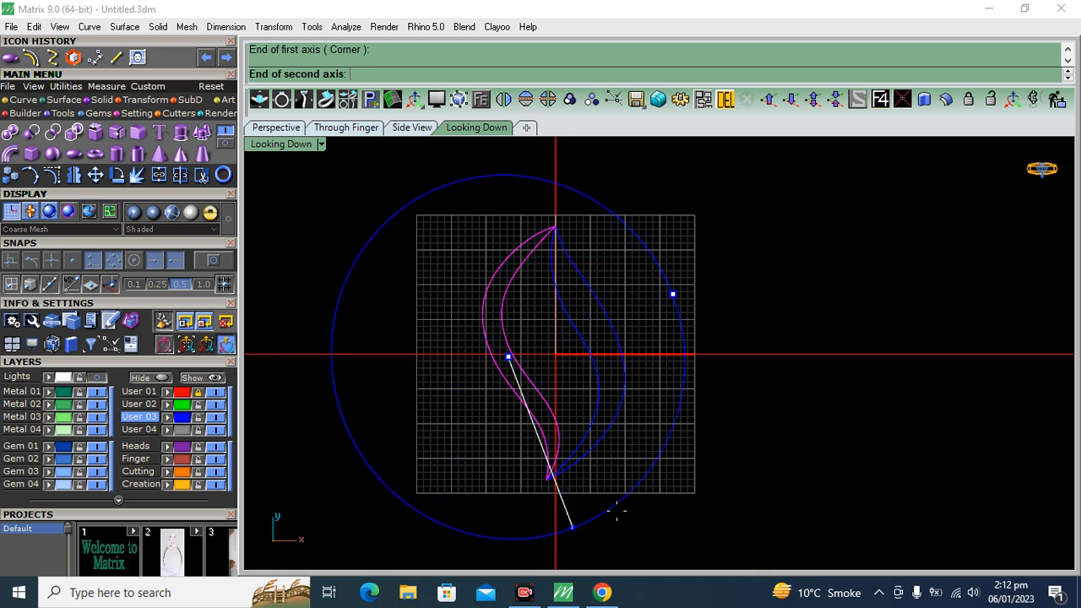
pyautogui.click(598, 365)
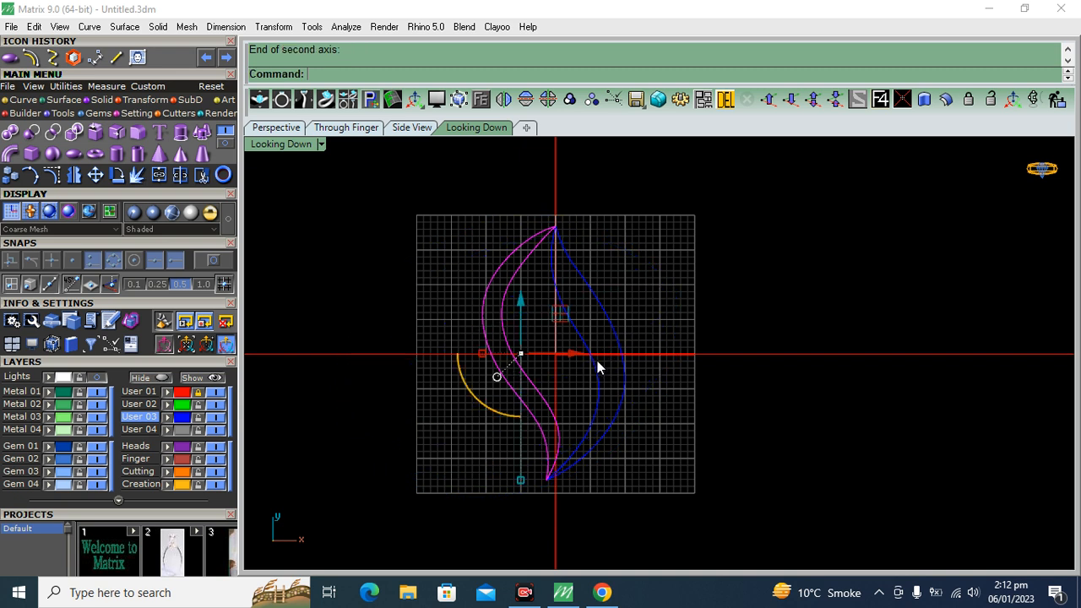
# Draw a flattened ellipsoid large enough to enclose both bands, centred between them with a low third axis
pyautogui.rightClick(555, 336)
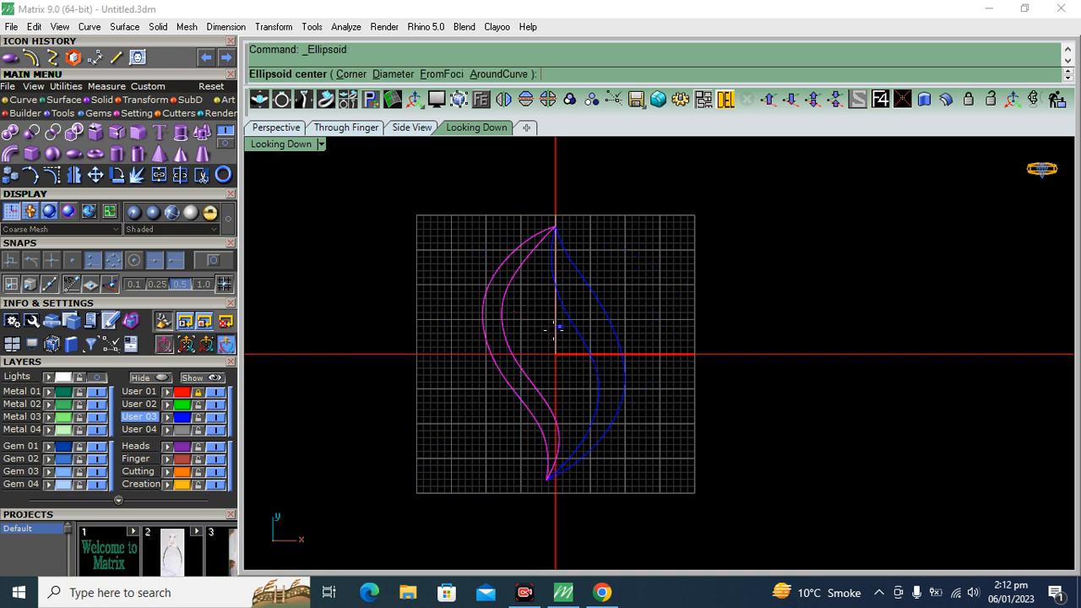
pyautogui.click(535, 337)
pyautogui.click(688, 269)
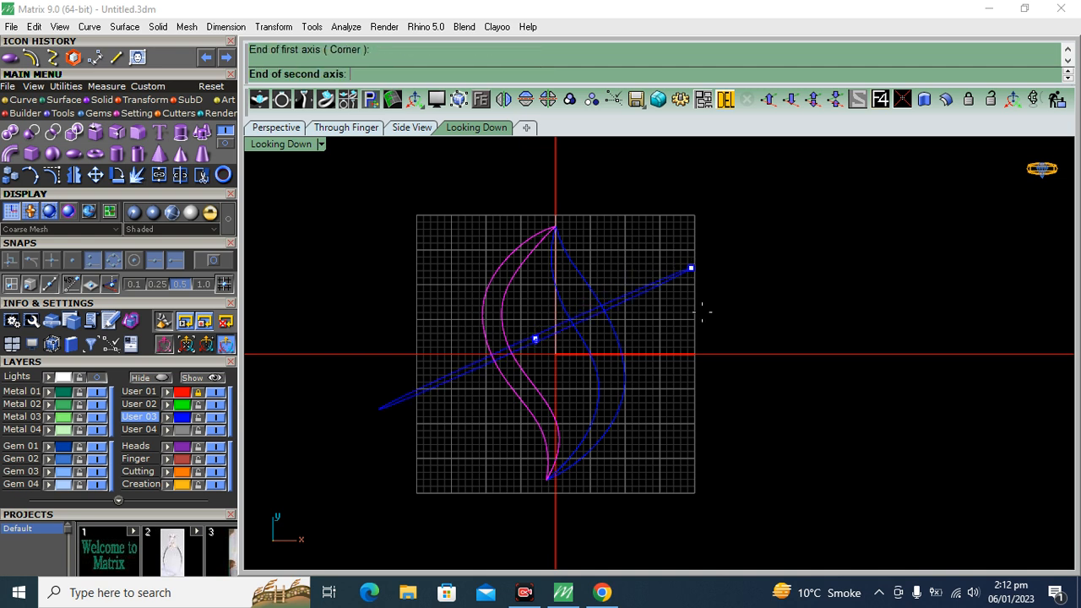
pyautogui.click(734, 434)
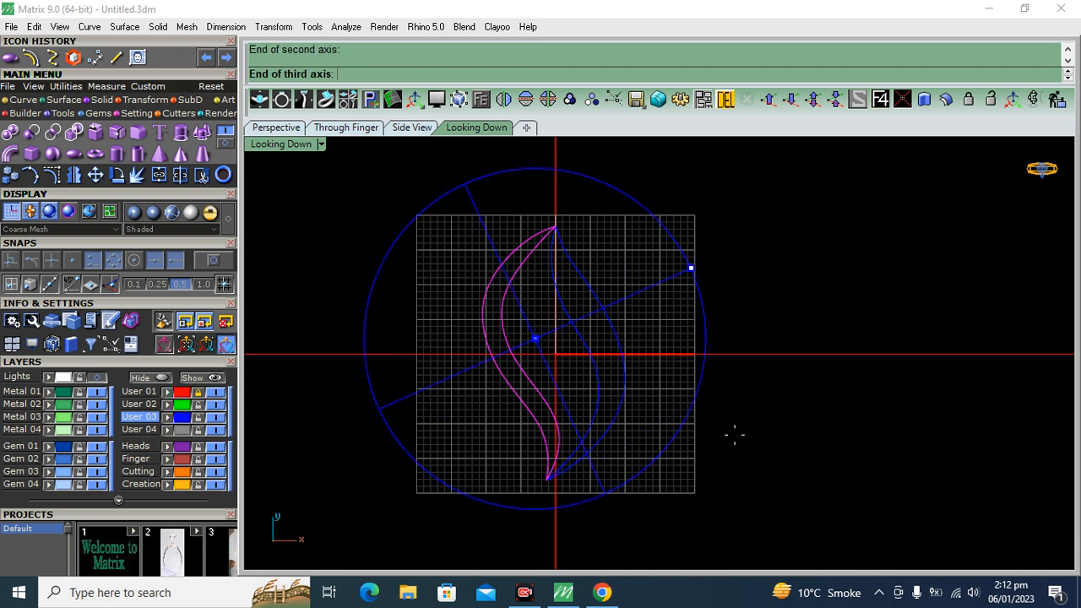
pyautogui.click(346, 128)
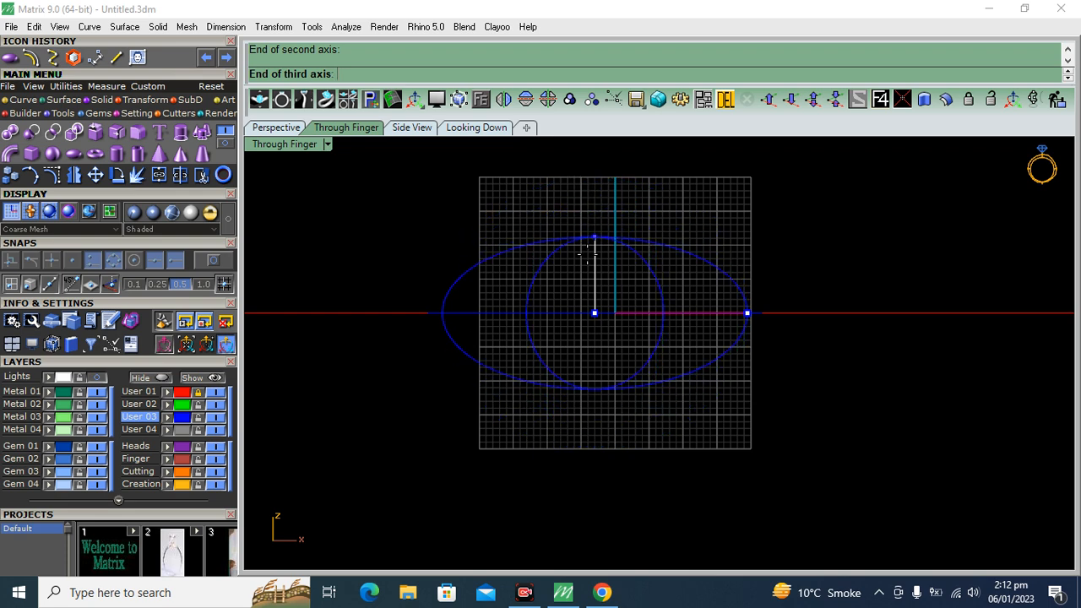
pyautogui.scroll(3, 583, 237)
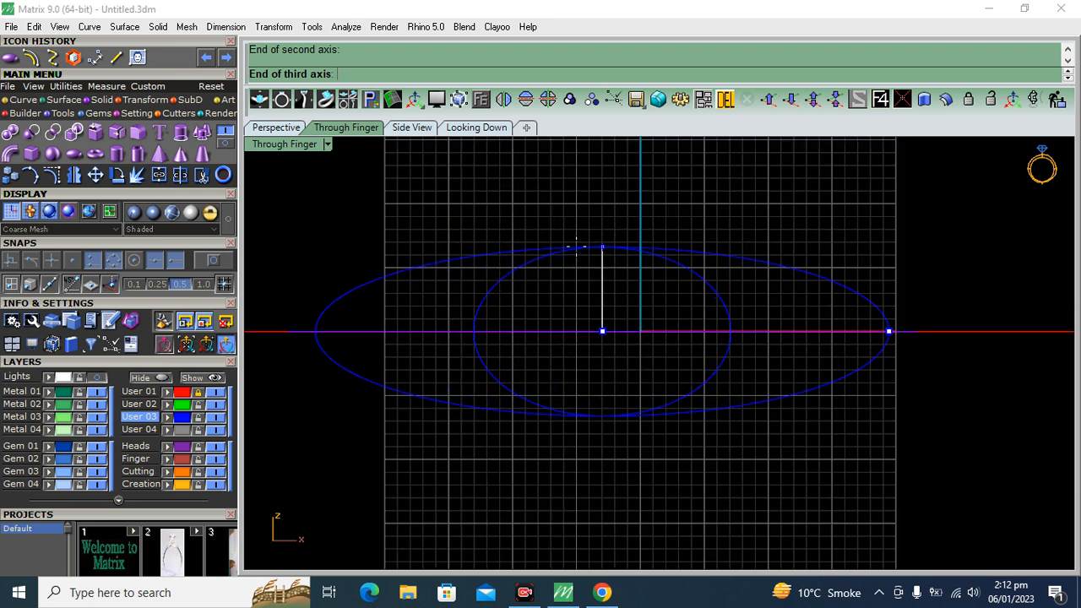
pyautogui.click(574, 254)
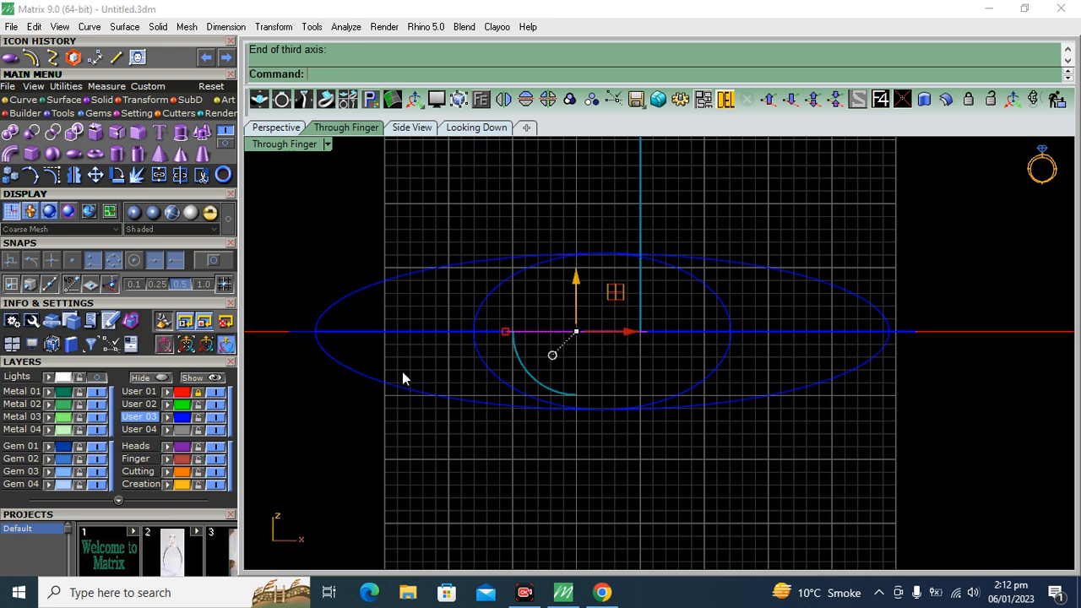
# Project the left band's outline onto the ellipsoid in the Perspective view
pyautogui.click(276, 127)
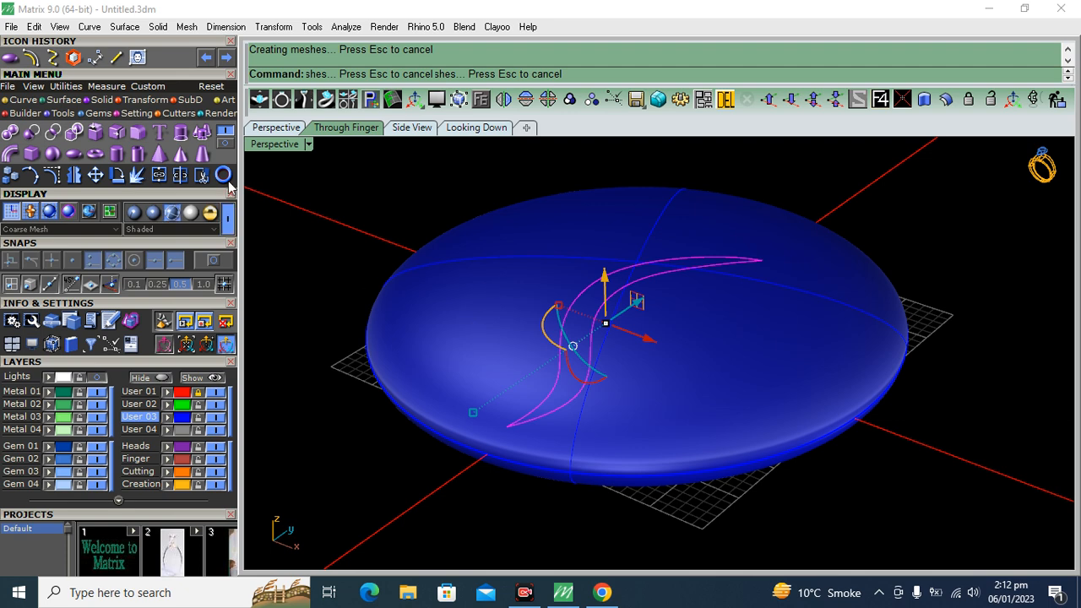
pyautogui.click(17, 101)
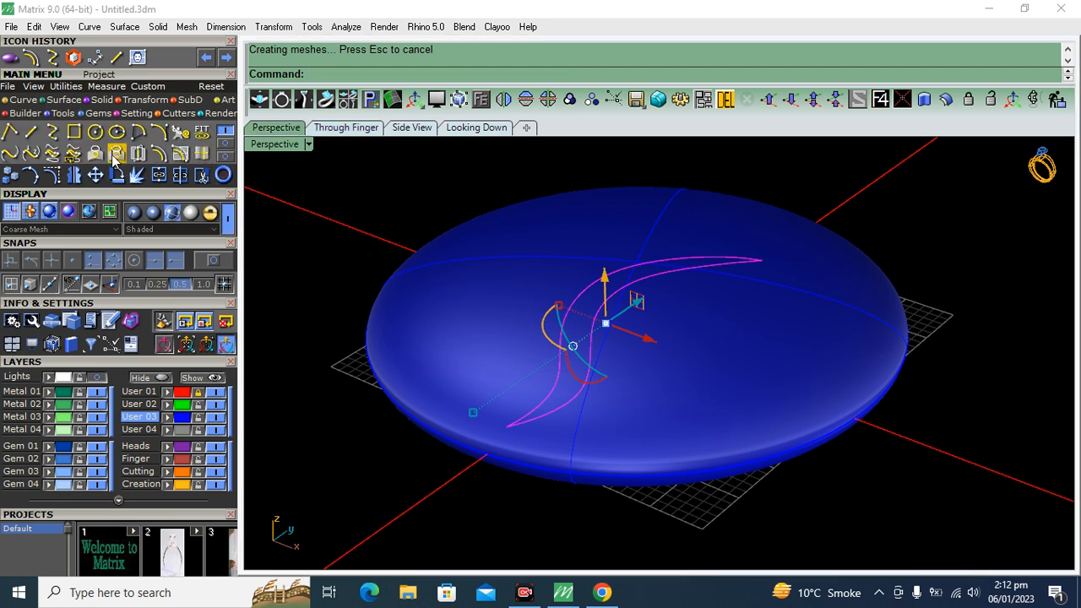
pyautogui.click(116, 153)
pyautogui.click(507, 226)
pyautogui.press('Return')
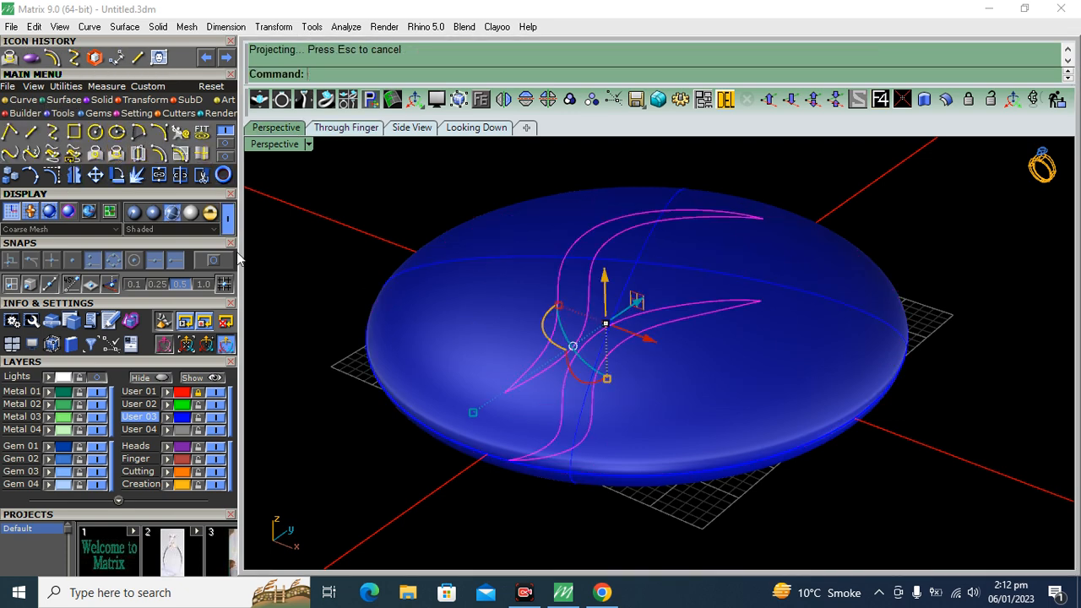
# Switch the Perspective view's display mode to Plastic
pyautogui.click(131, 217)
pyautogui.moveTo(697, 313)
pyautogui.mouseDown(button='right')
pyautogui.moveTo(551, 259)
pyautogui.moveTo(475, 254)
pyautogui.moveTo(586, 220)
pyautogui.moveTo(803, 236)
pyautogui.moveTo(707, 292)
pyautogui.moveTo(794, 288)
pyautogui.moveTo(720, 310)
pyautogui.moveTo(367, 352)
pyautogui.moveTo(474, 353)
pyautogui.moveTo(444, 297)
pyautogui.moveTo(437, 304)
pyautogui.moveTo(519, 336)
pyautogui.moveTo(534, 365)
pyautogui.mouseUp(button='right')
# Undo the projection of the left band's outline and the creation of the ellipsoid
pyautogui.hotkey('ctrl', 'z')
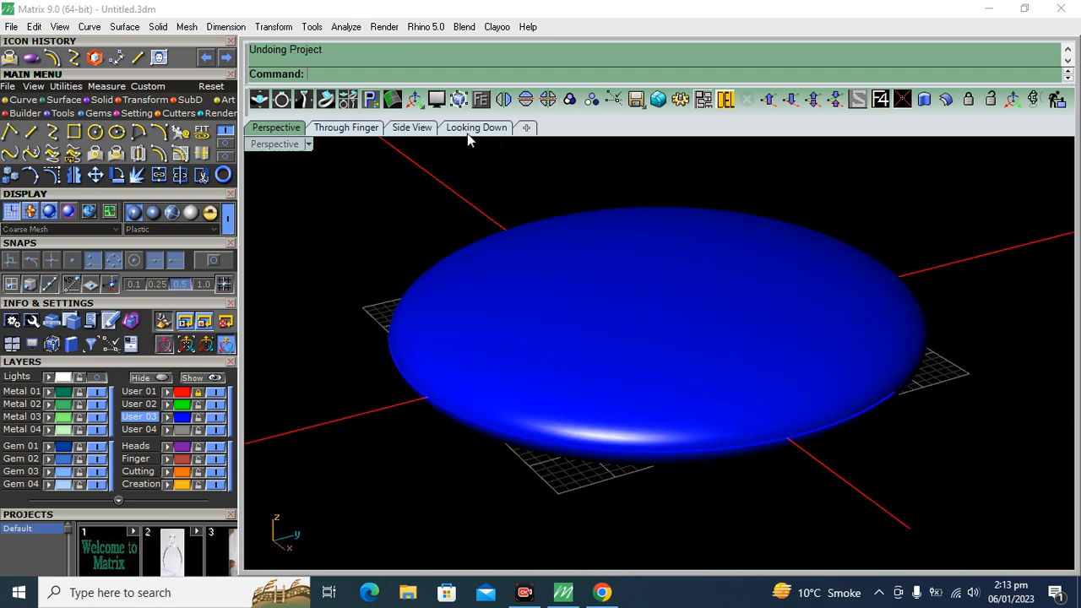
pyautogui.click(476, 128)
pyautogui.hotkey('ctrl', 'z')
# With the left band's outline selected, draw a slightly larger flattened ellipsoid enclosing both bands, its third axis set from the Through Finger view
pyautogui.click(503, 372)
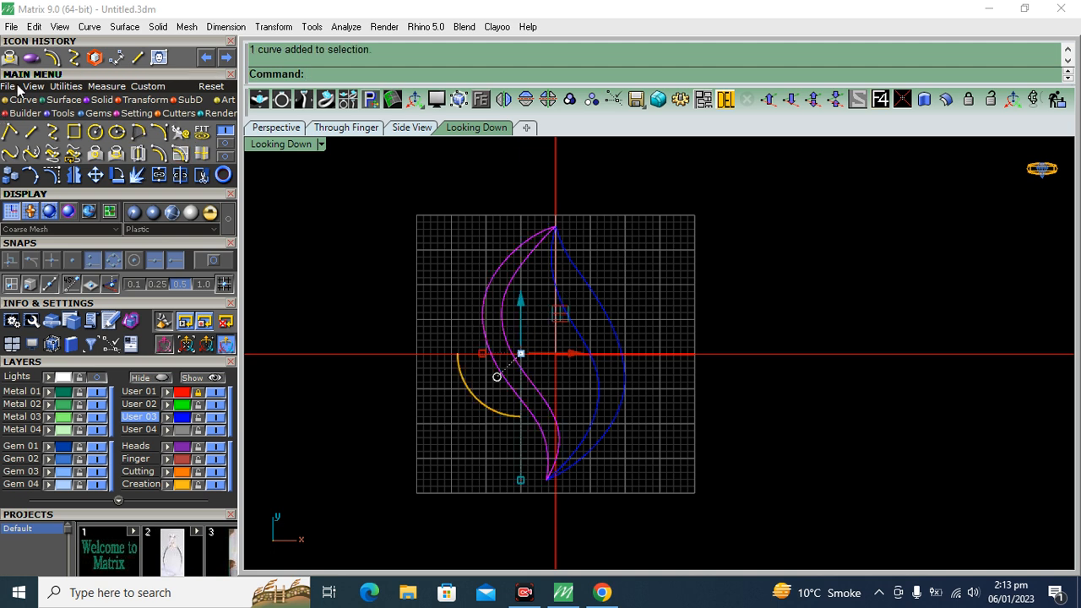
pyautogui.click(31, 58)
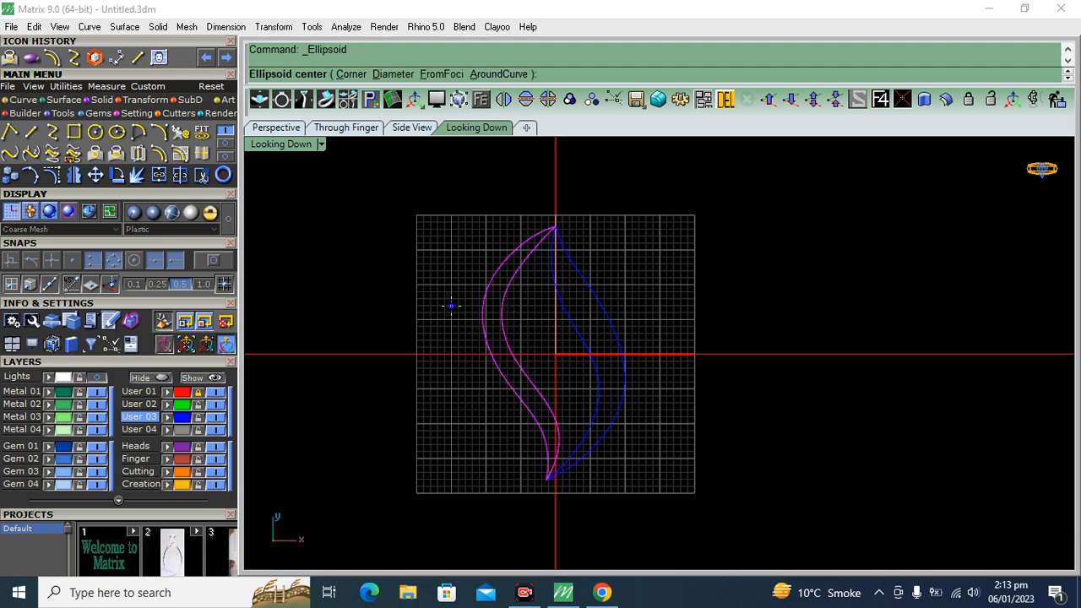
pyautogui.click(534, 344)
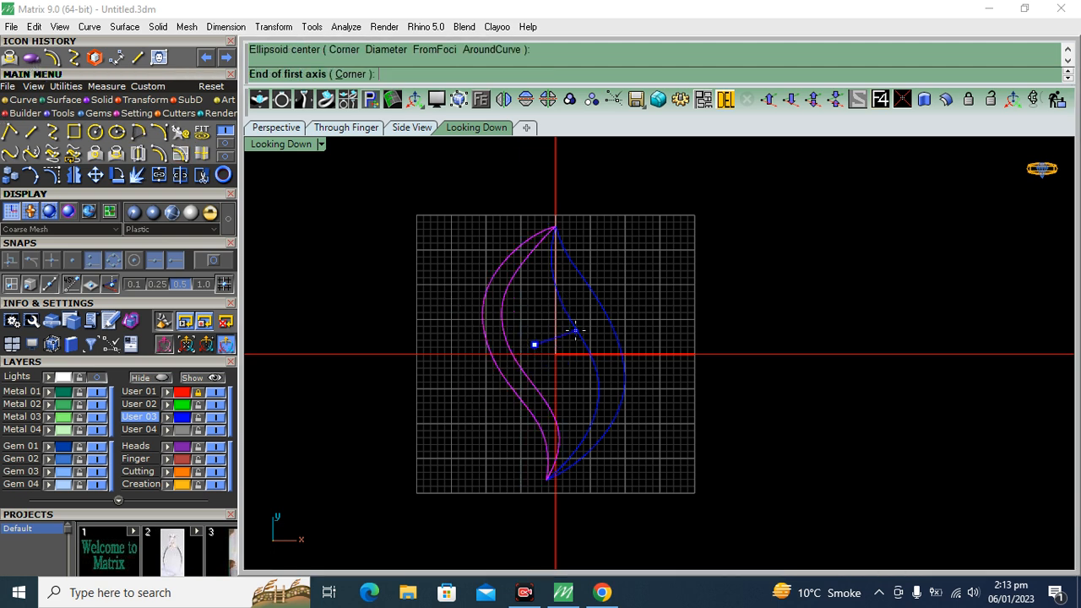
pyautogui.click(705, 280)
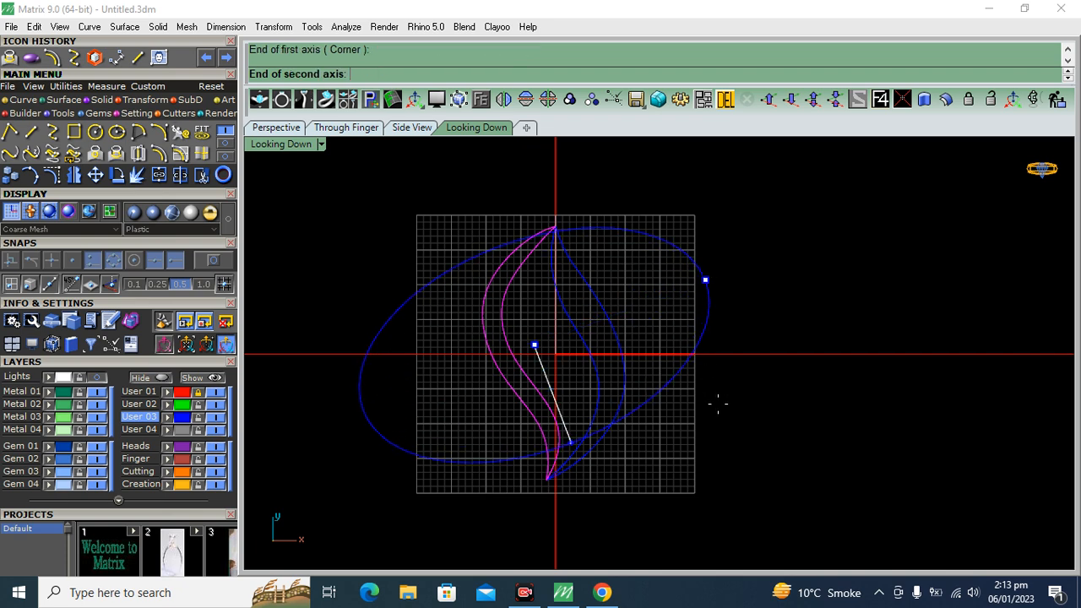
pyautogui.click(731, 465)
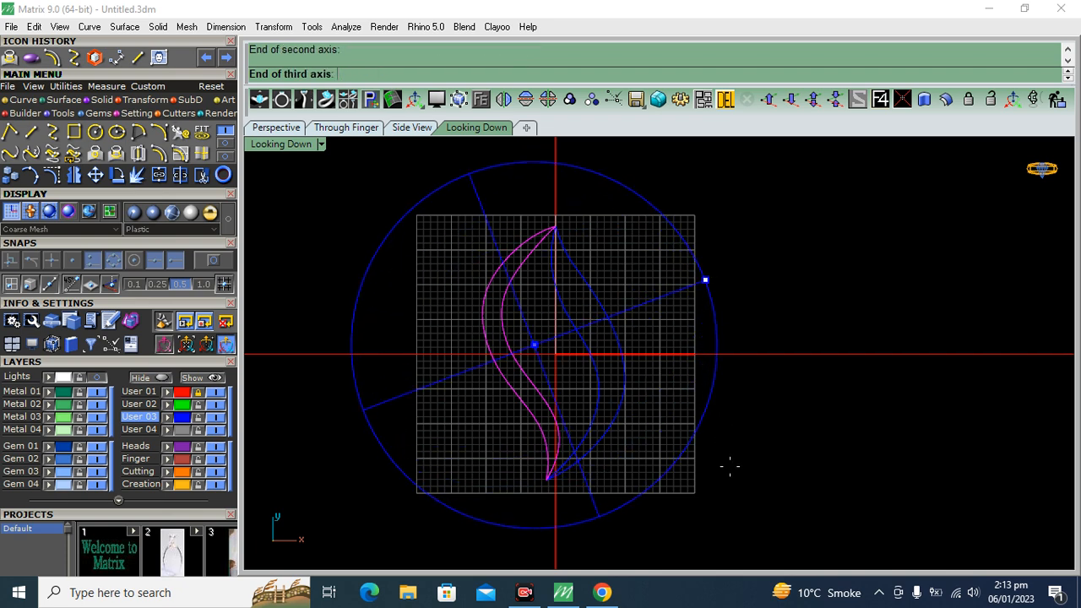
pyautogui.click(346, 128)
pyautogui.scroll(-3, 550, 254)
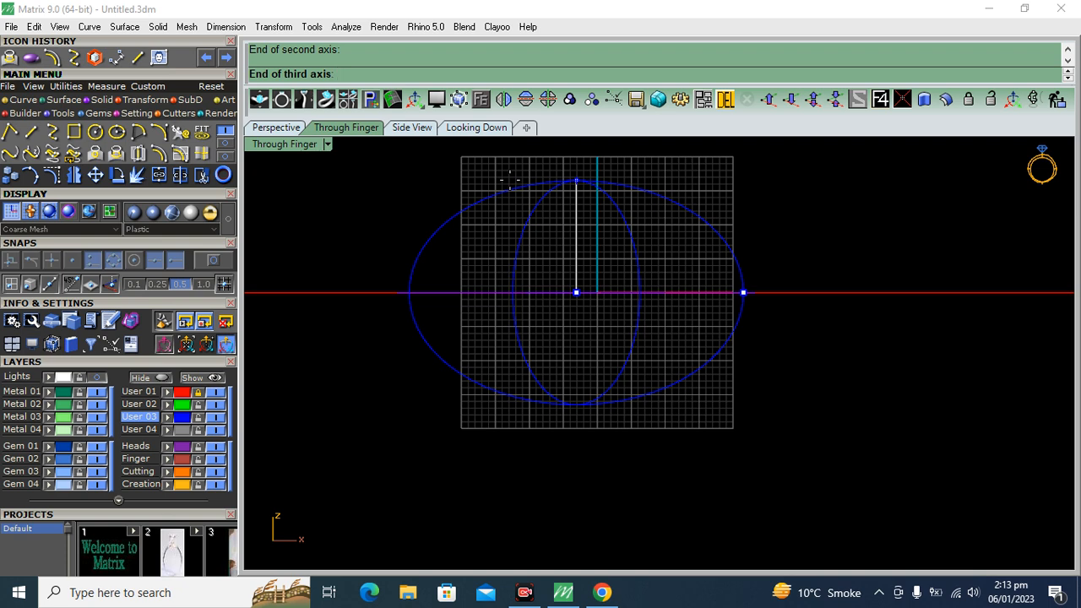
pyautogui.scroll(3, 488, 211)
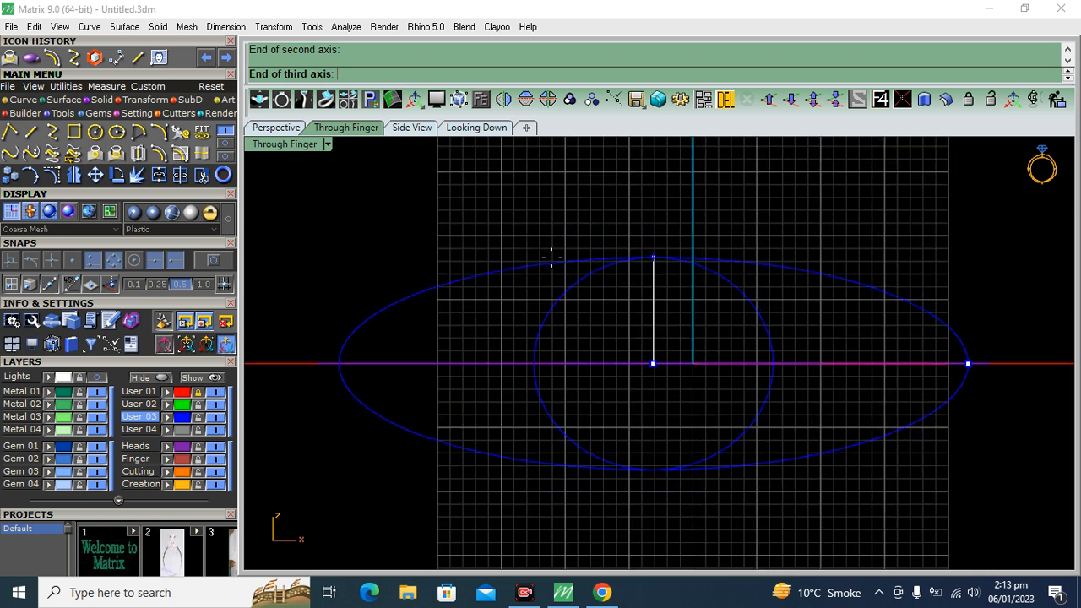
pyautogui.click(552, 259)
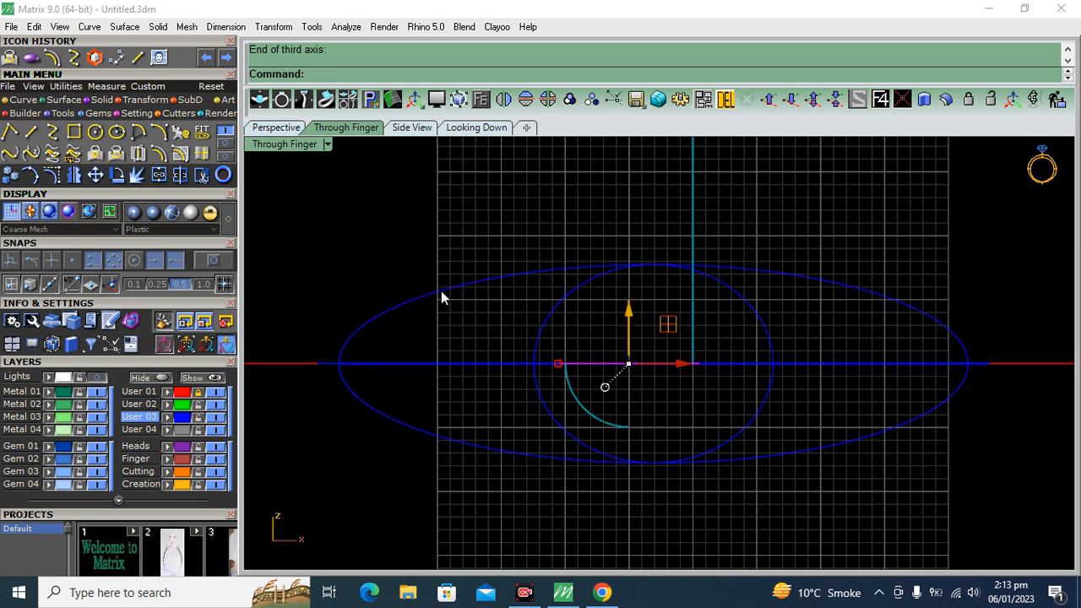
# Project the left band's outline onto the new ellipsoid's upper and lower sides in the Perspective view
pyautogui.click(275, 130)
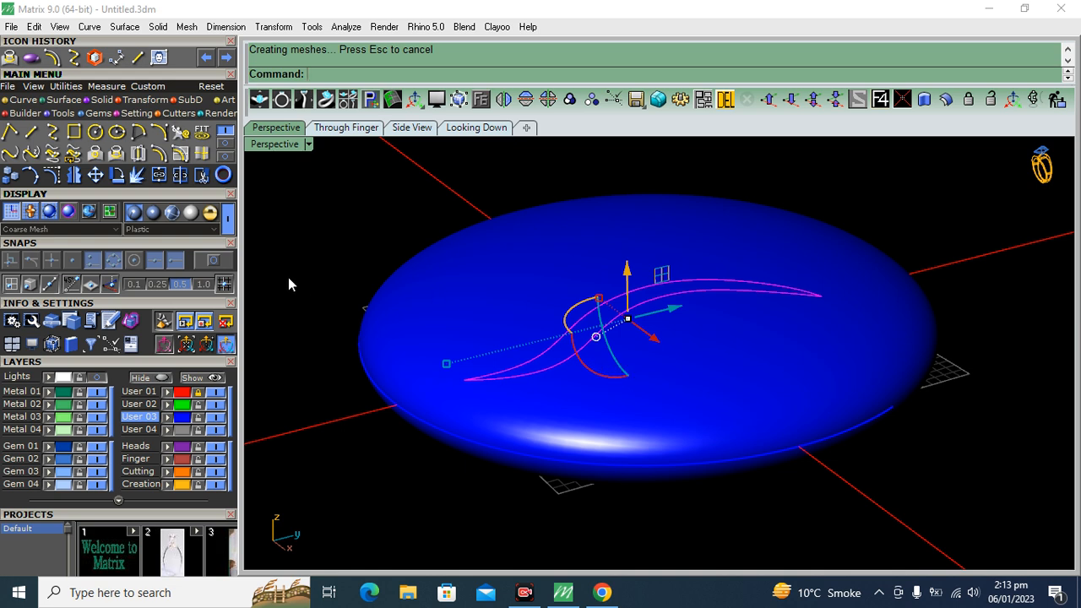
pyautogui.click(118, 156)
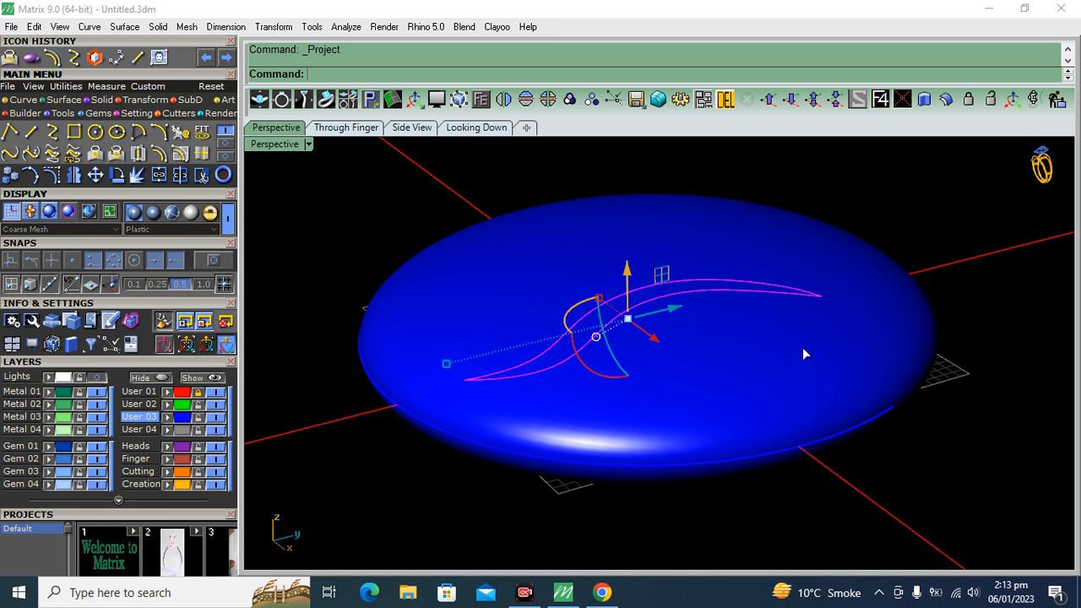
pyautogui.click(846, 379)
pyautogui.press('Return')
pyautogui.moveTo(722, 379); pyautogui.dragTo(678, 299, button='right')
pyautogui.scroll(2, 678, 348)
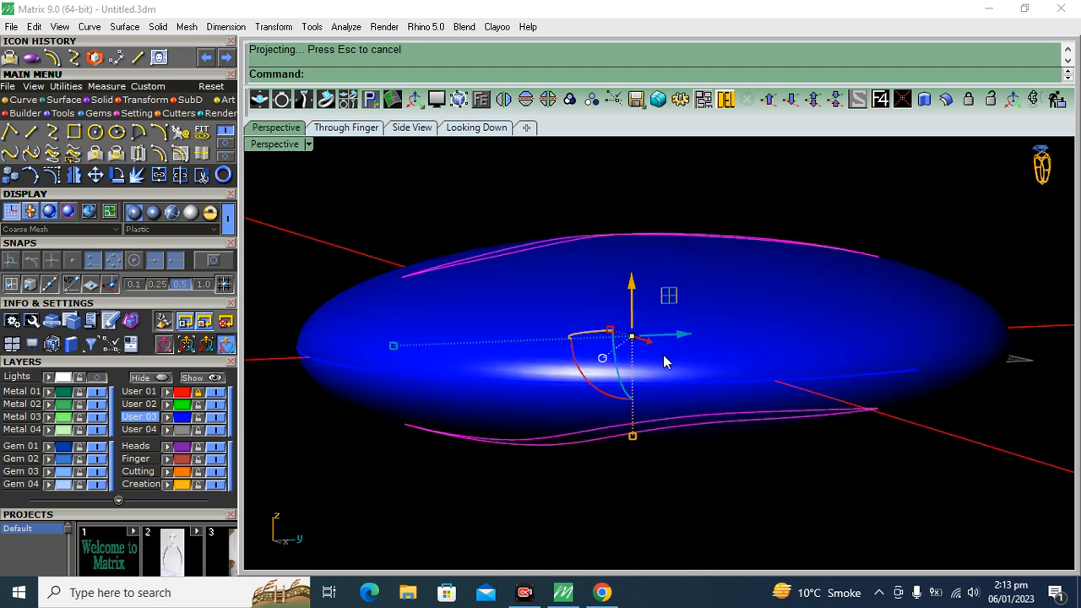
# Scale the ellipsoid and its projected outlines together vertically to make the dome slightly taller
pyautogui.moveTo(632, 437); pyautogui.dragTo(630, 457)
pyautogui.hotkey('ctrl', 'z')
pyautogui.click(793, 361)
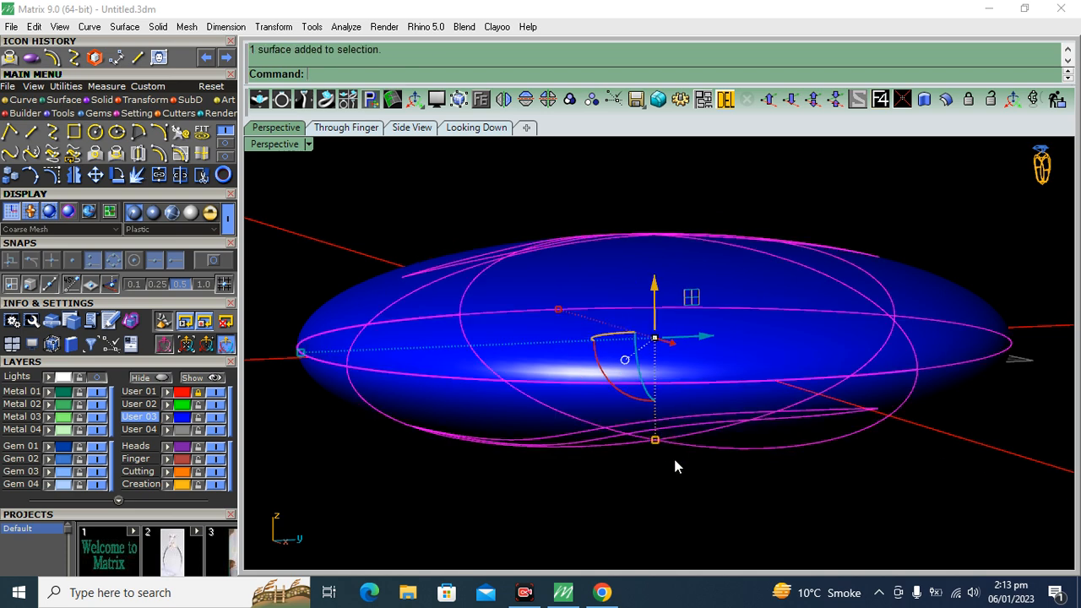
pyautogui.moveTo(656, 441); pyautogui.dragTo(652, 466)
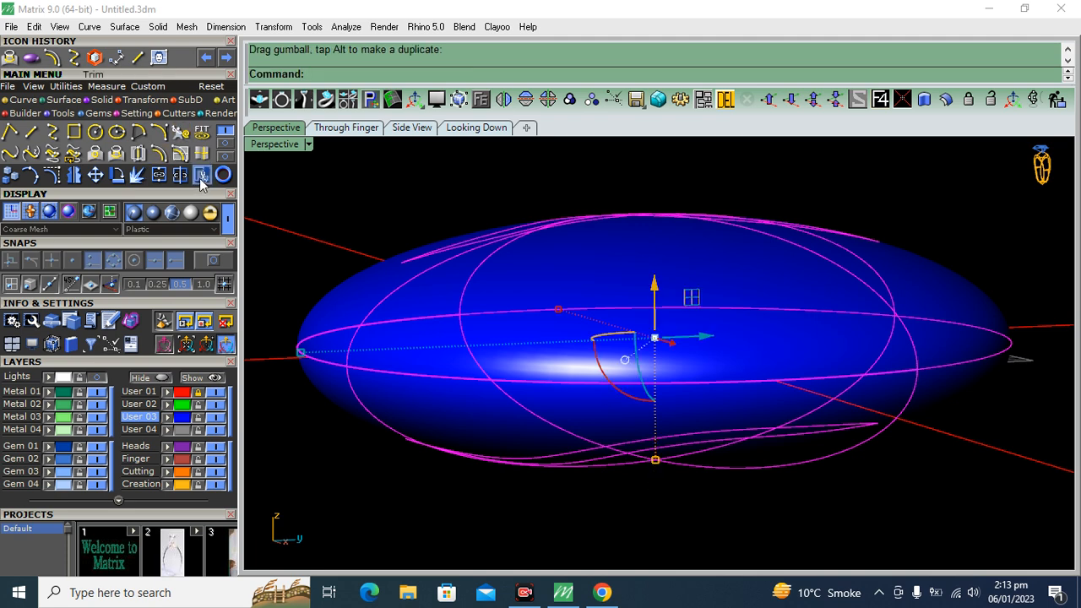
# Trim the ellipsoid with the projected outlines, keeping only the upper band-shaped surface
pyautogui.click(201, 175)
pyautogui.click(929, 301)
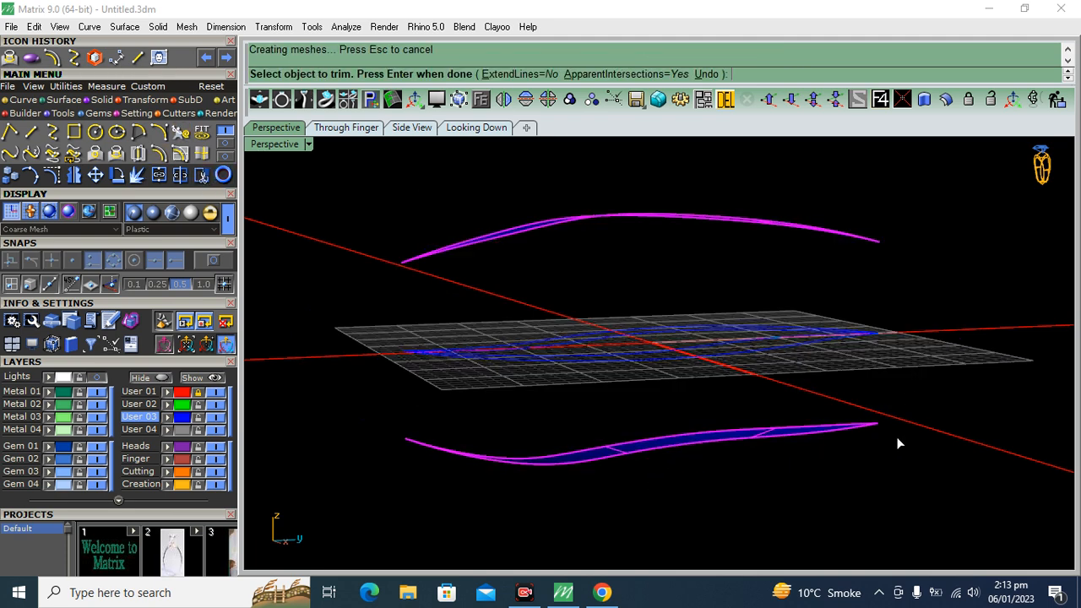
pyautogui.click(482, 461)
pyautogui.press('Return')
# Assign the curved left band surface to the Metal 01 layer and deselect it
pyautogui.moveTo(617, 304); pyautogui.dragTo(505, 289, button='right')
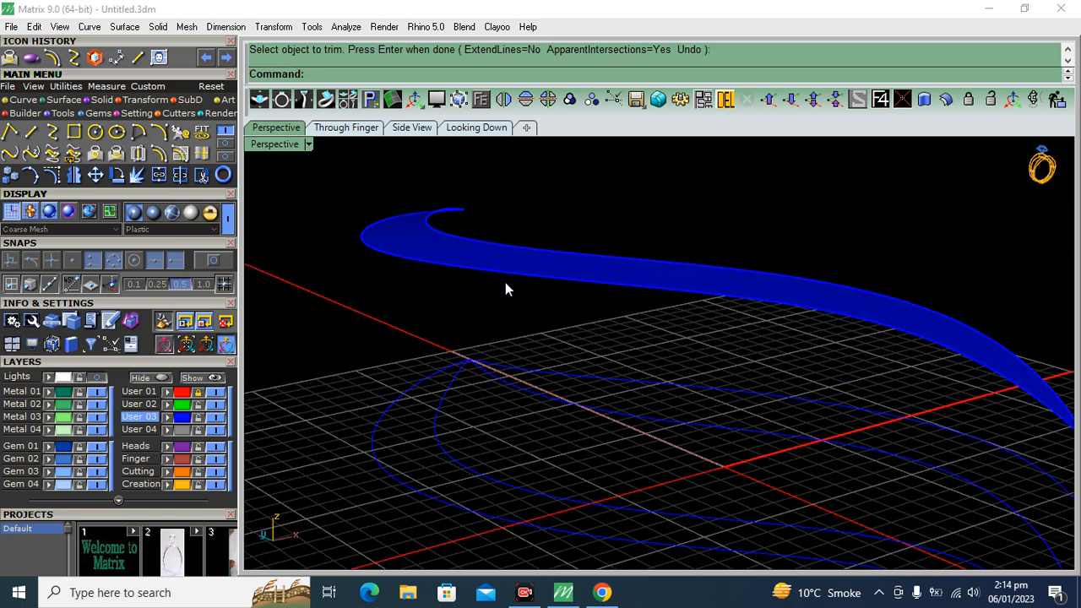
pyautogui.click(495, 257)
pyautogui.click(45, 393)
pyautogui.press('Escape')
# Move both flat band outlines to the User 02 layer and hide that layer
pyautogui.moveTo(632, 264); pyautogui.dragTo(706, 278, button='right')
pyautogui.moveTo(706, 281); pyautogui.dragTo(470, 473)
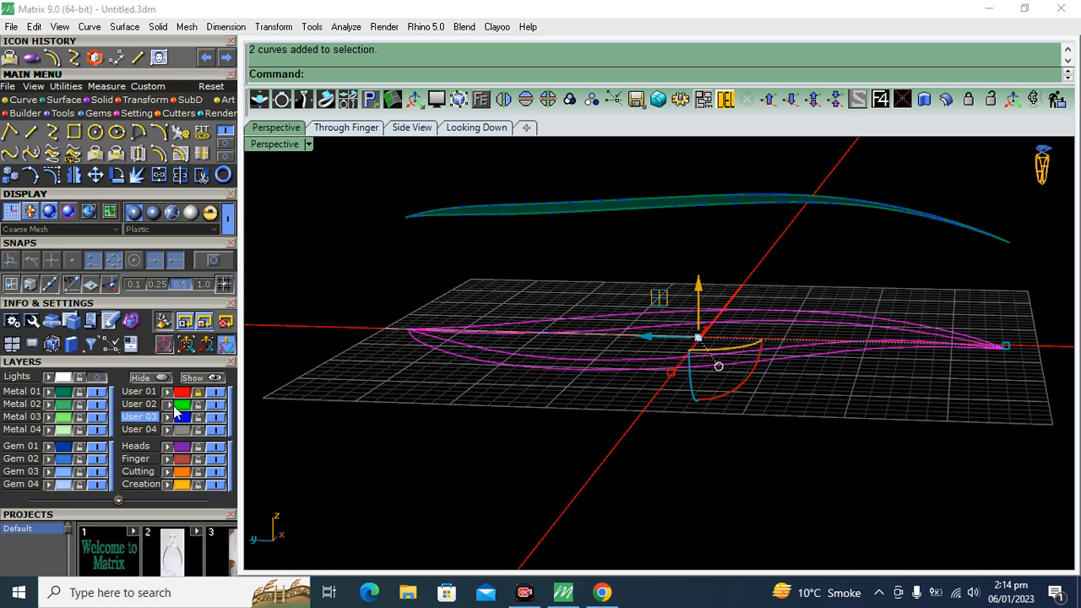
pyautogui.click(215, 407)
pyautogui.moveTo(629, 295); pyautogui.dragTo(688, 248, button='right')
pyautogui.moveTo(687, 245); pyautogui.dragTo(599, 465)
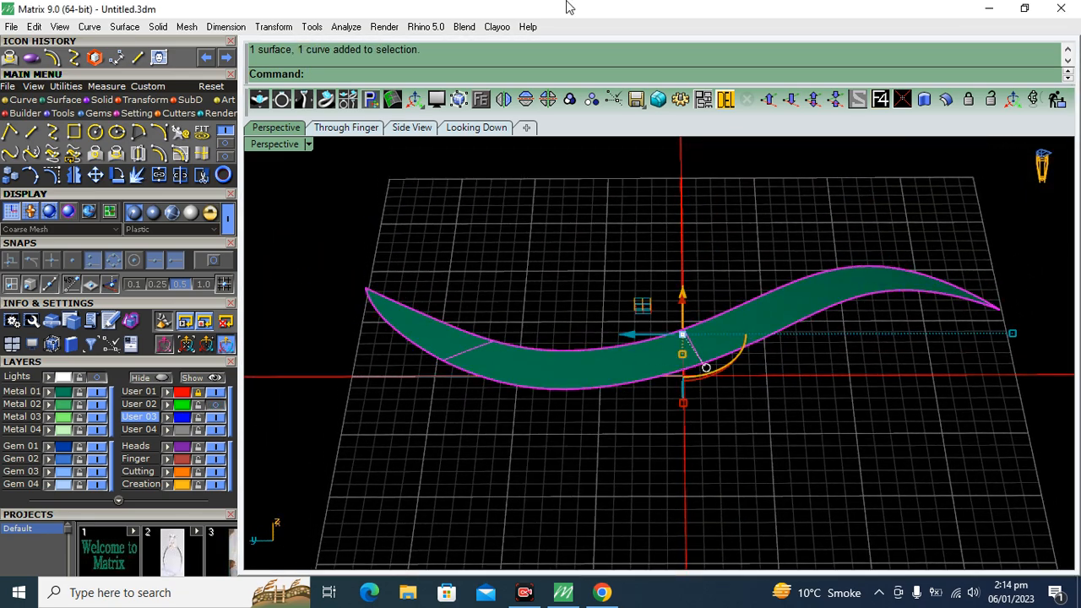
pyautogui.scroll(3, 536, 370)
pyautogui.click(536, 369)
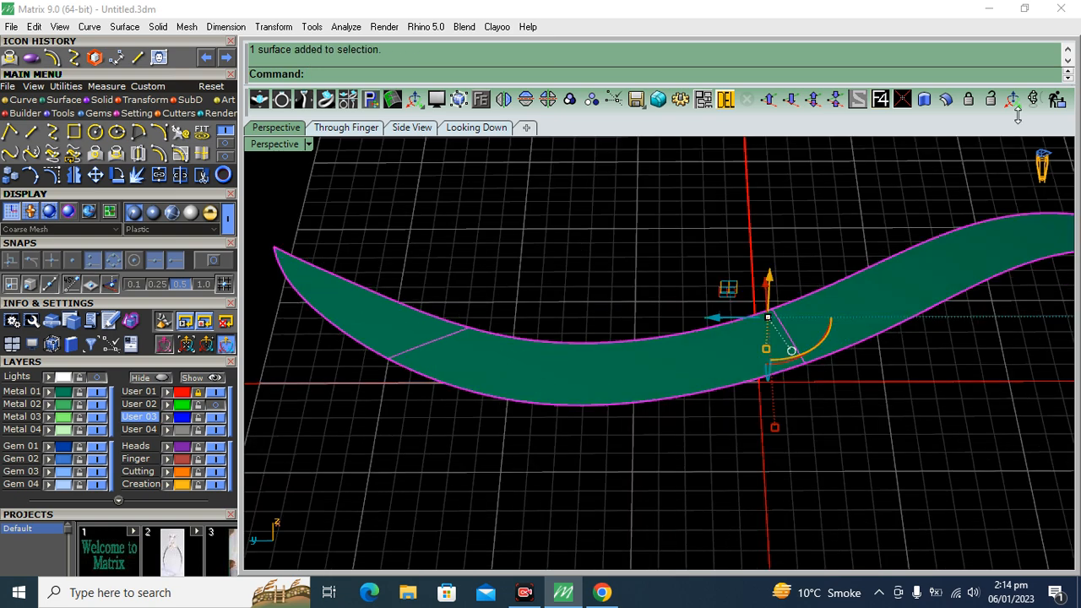
pyautogui.click(946, 100)
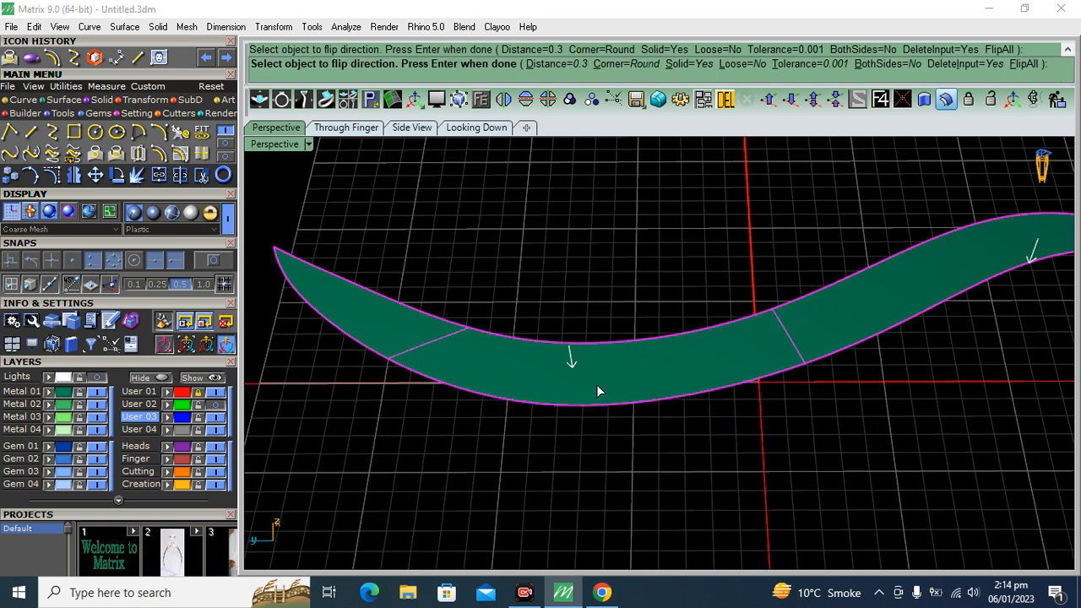
pyautogui.scroll(-5, 613, 399)
pyautogui.press('Return')
pyautogui.scroll(3, 524, 371)
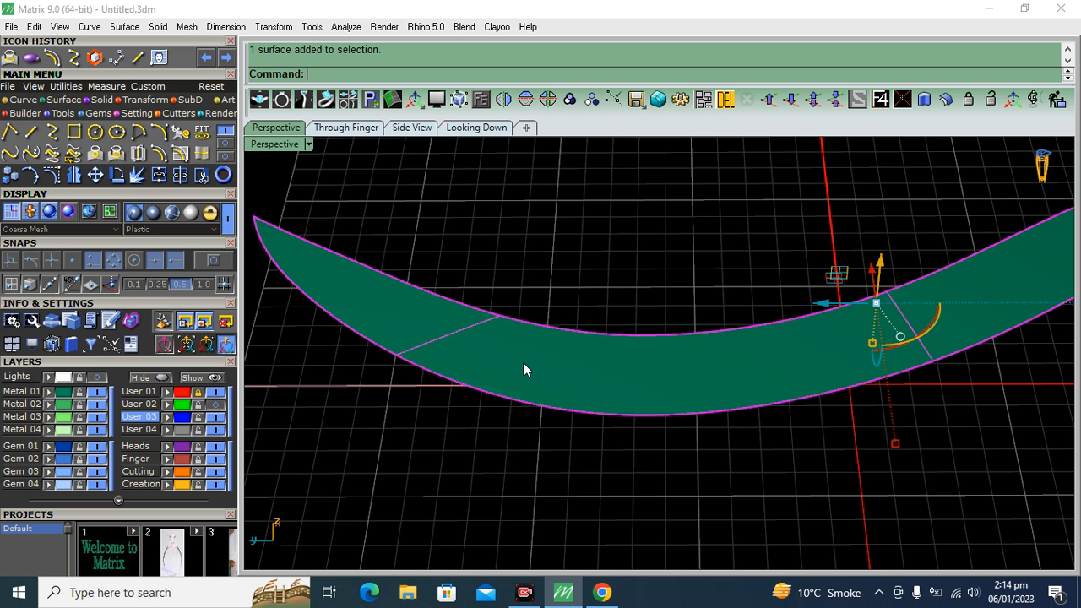
pyautogui.click(205, 158)
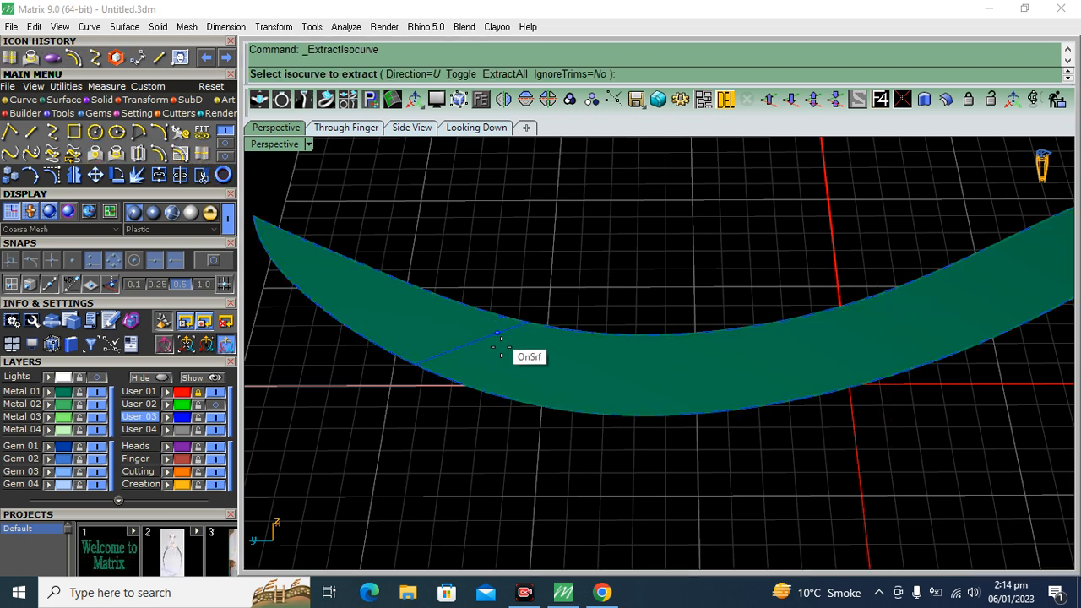
pyautogui.click(464, 77)
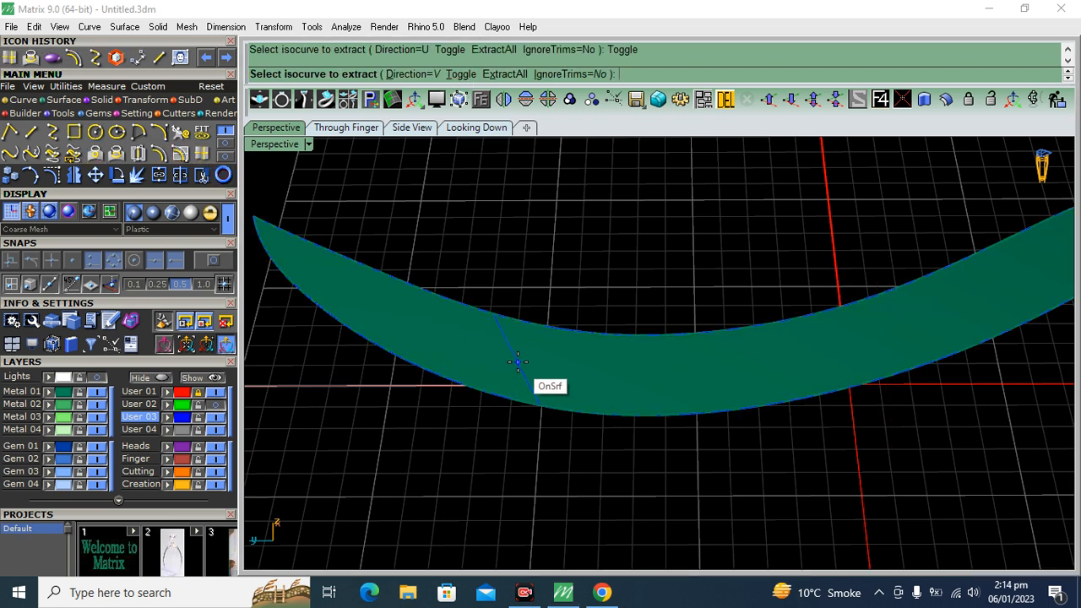
pyautogui.press('Escape')
pyautogui.moveTo(508, 317); pyautogui.dragTo(510, 350)
pyautogui.keyDown('ctrl'); pyautogui.click(555, 372); pyautogui.keyUp('ctrl')
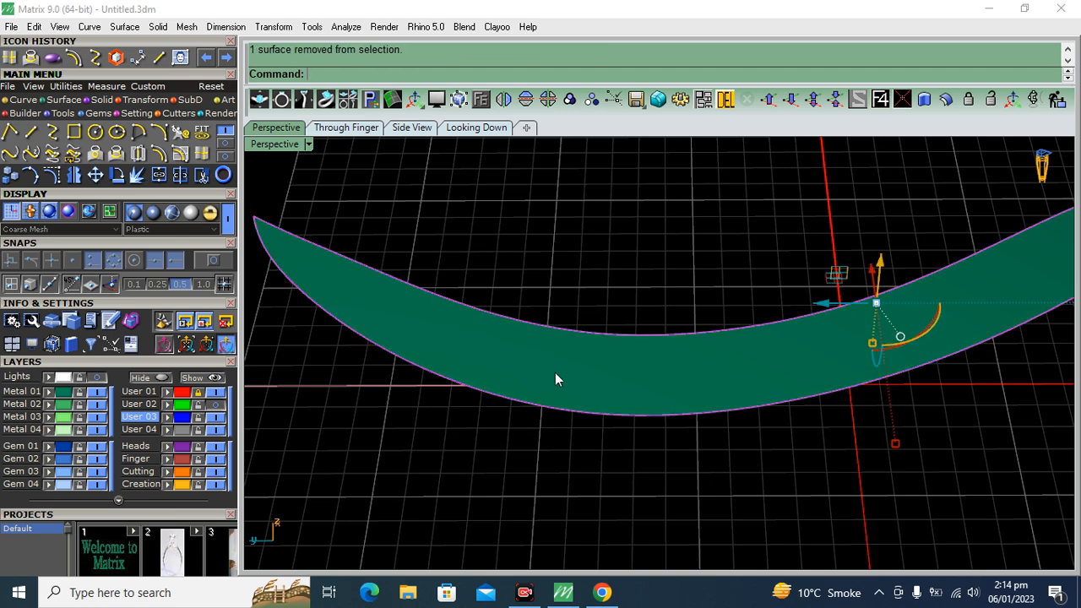
# Offset the curved band surface 0.4 mm downward as a closed solid, deleting the input surface
pyautogui.scroll(-5, 507, 372)
pyautogui.moveTo(463, 380); pyautogui.dragTo(595, 401, button='right')
pyautogui.click(574, 445)
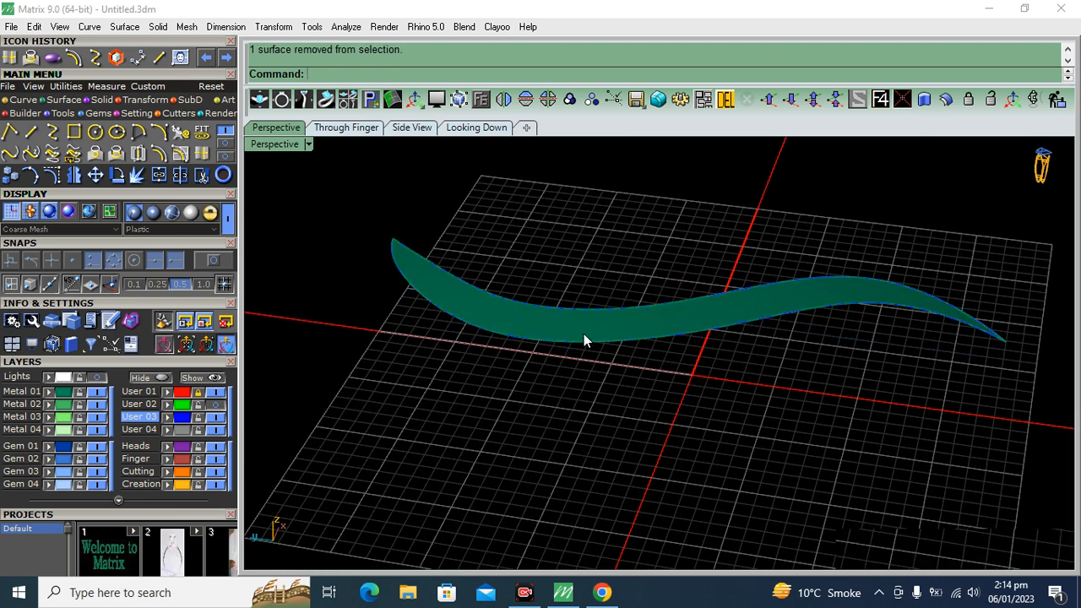
pyautogui.scroll(5, 584, 334)
pyautogui.click(584, 330)
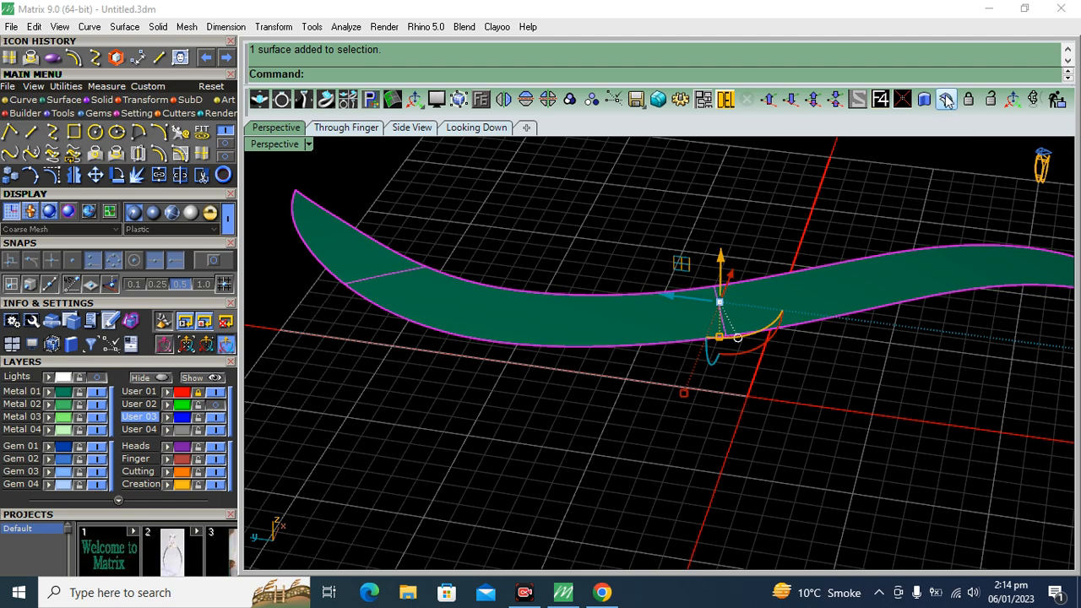
pyautogui.click(946, 99)
pyautogui.click(643, 340)
pyautogui.scroll(-7, 600, 394)
pyautogui.moveTo(600, 395); pyautogui.dragTo(619, 376, button='right')
pyautogui.scroll(7, 599, 352)
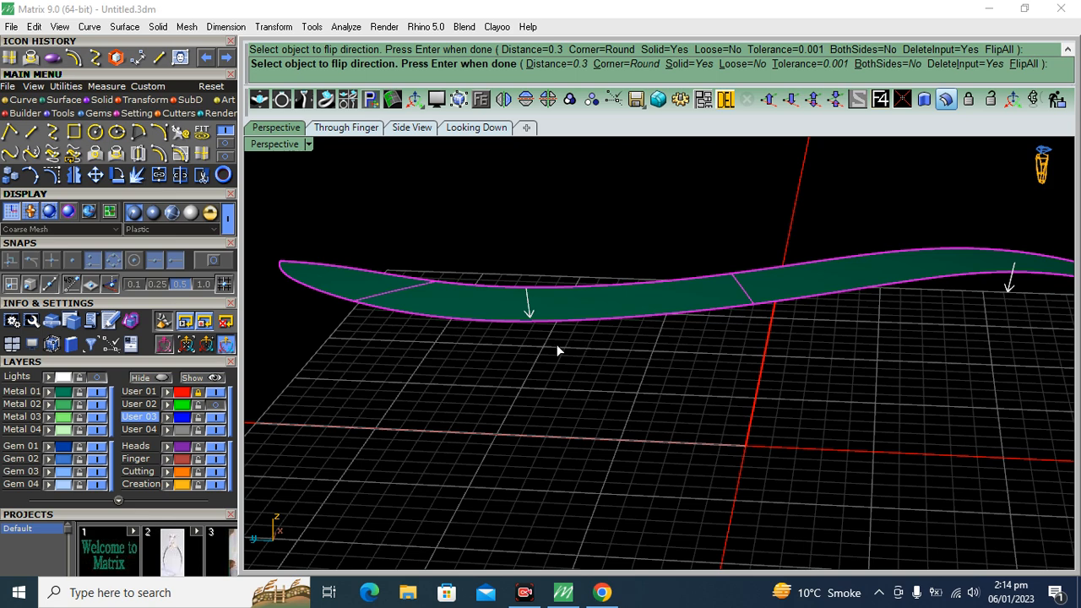
pyautogui.moveTo(705, 374); pyautogui.dragTo(668, 382, button='right')
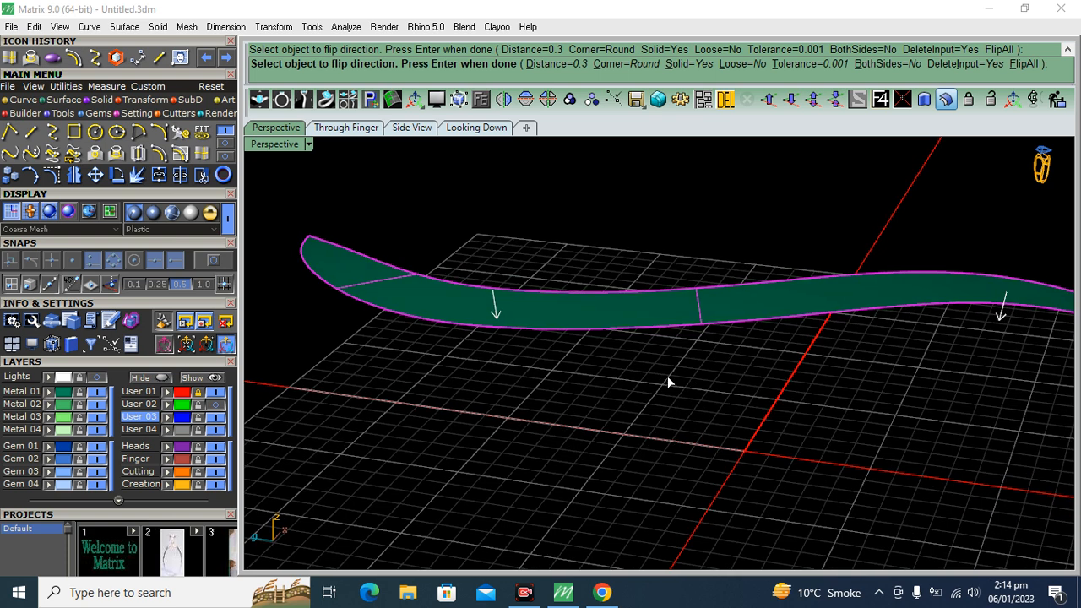
pyautogui.press('Return')
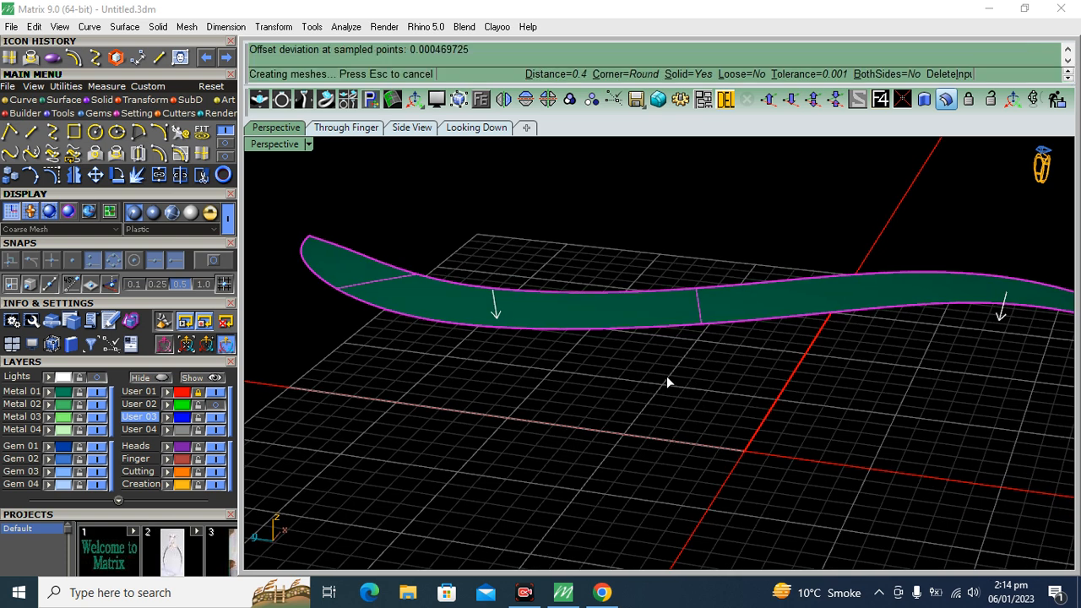
pyautogui.click(634, 431)
# Explode the curved band's outline into separate edge curves and rebuild them with 1000 points at degree 3
pyautogui.moveTo(574, 373); pyautogui.dragTo(556, 390, button='right')
pyautogui.moveTo(661, 225); pyautogui.dragTo(508, 411)
pyautogui.scroll(4, 550, 373)
pyautogui.keyDown('ctrl'); pyautogui.click(550, 370); pyautogui.keyUp('ctrl')
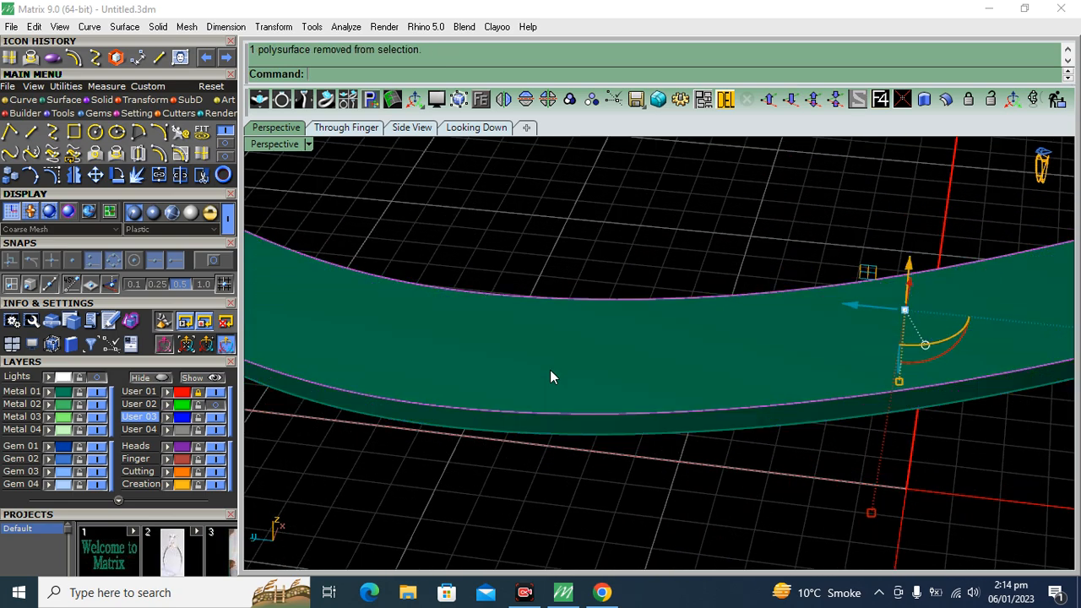
pyautogui.scroll(-7, 662, 368)
pyautogui.moveTo(765, 337); pyautogui.dragTo(760, 394, button='right')
pyautogui.click(137, 174)
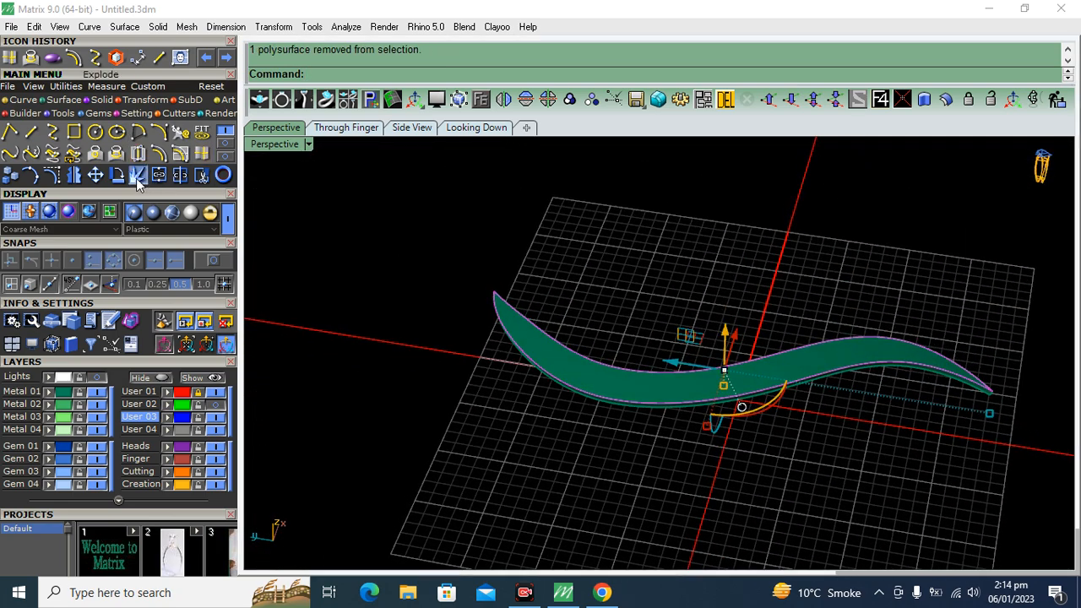
pyautogui.click(180, 132)
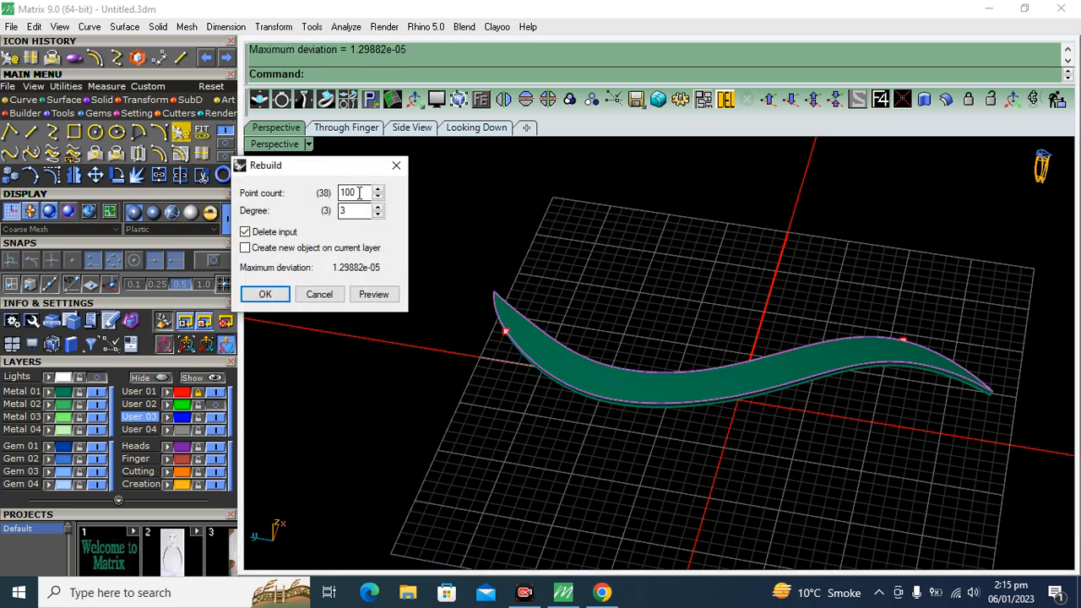
pyautogui.click(264, 293)
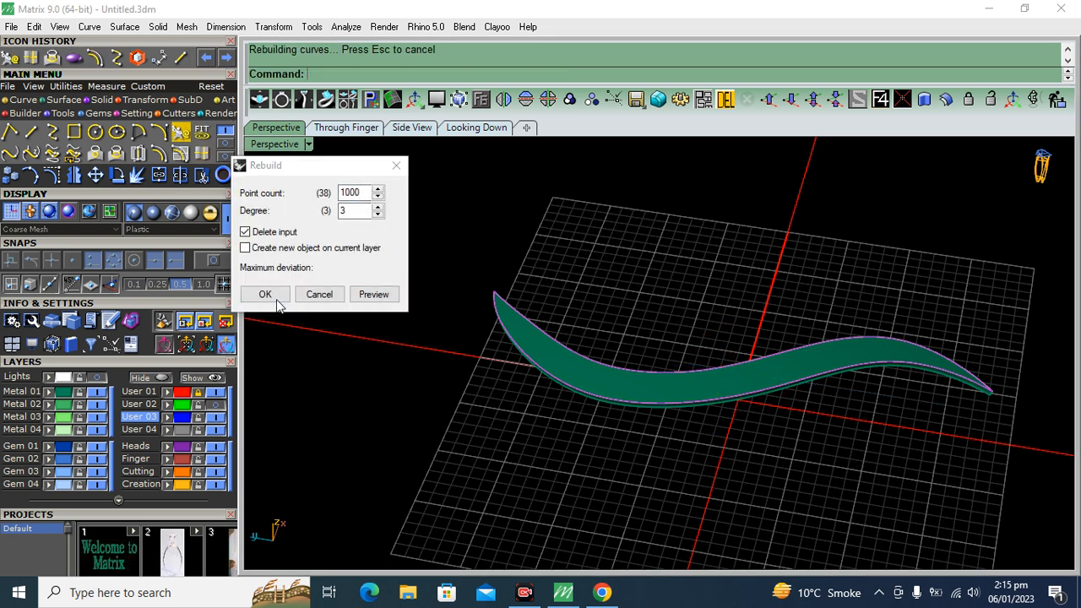
# Try to create one tween curve between the band's two rebuilt edge curves with no match method
pyautogui.click(228, 145)
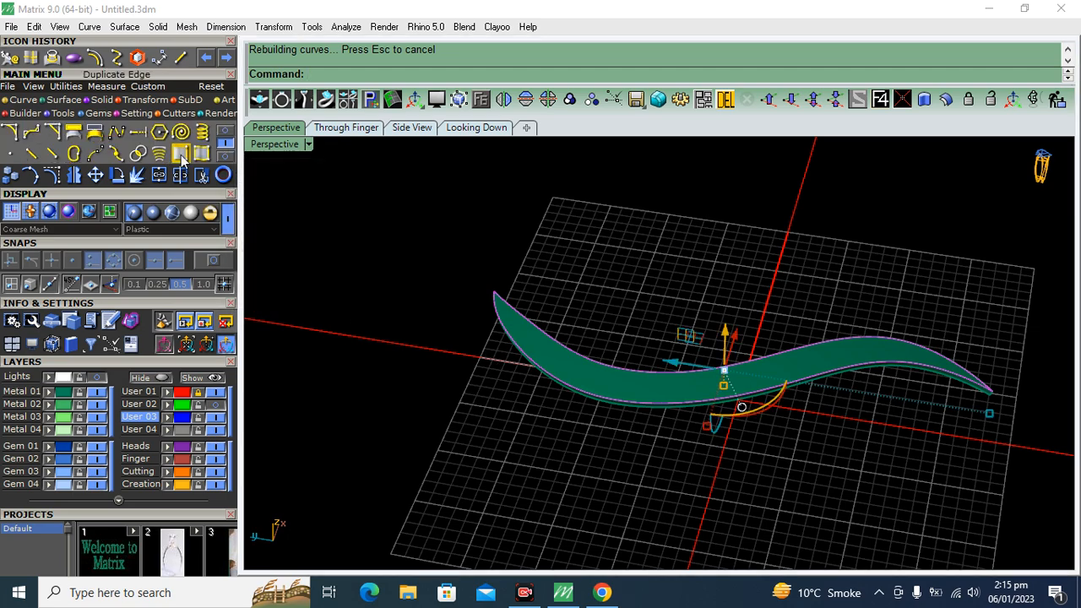
pyautogui.click(159, 154)
pyautogui.scroll(4, 650, 369)
pyautogui.moveTo(650, 369); pyautogui.dragTo(661, 283, button='right')
pyautogui.rightClick(661, 283)
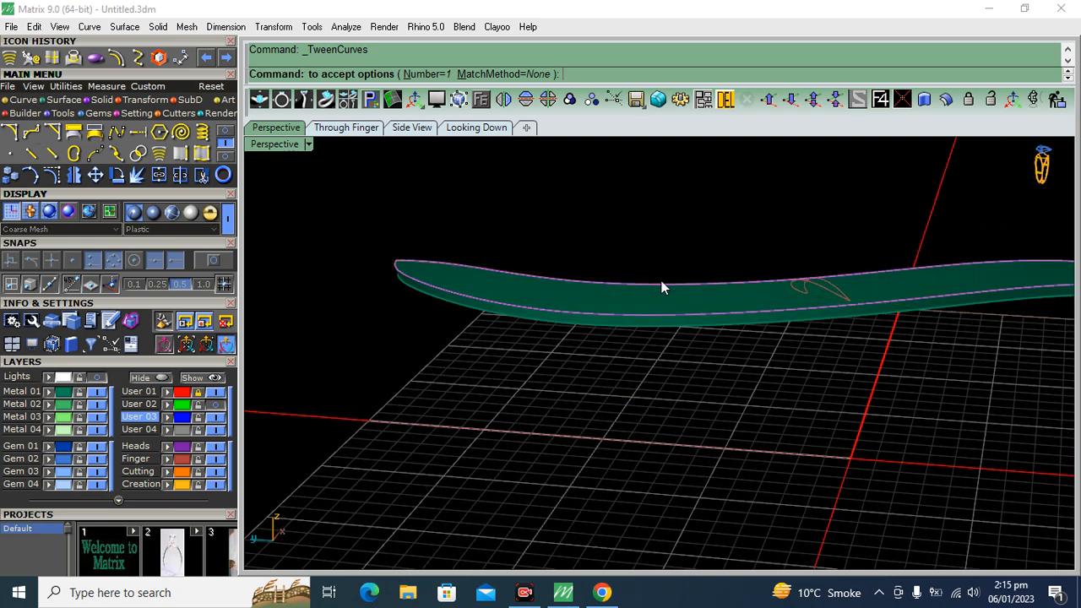
# Delete the band's outline curves and the stray tween curve, keeping only the thickened band solid
pyautogui.click(728, 101)
pyautogui.click(652, 317)
pyautogui.scroll(3, 650, 317)
pyautogui.click(592, 304)
pyautogui.scroll(-5, 592, 305)
pyautogui.moveTo(591, 305); pyautogui.dragTo(739, 304, button='right')
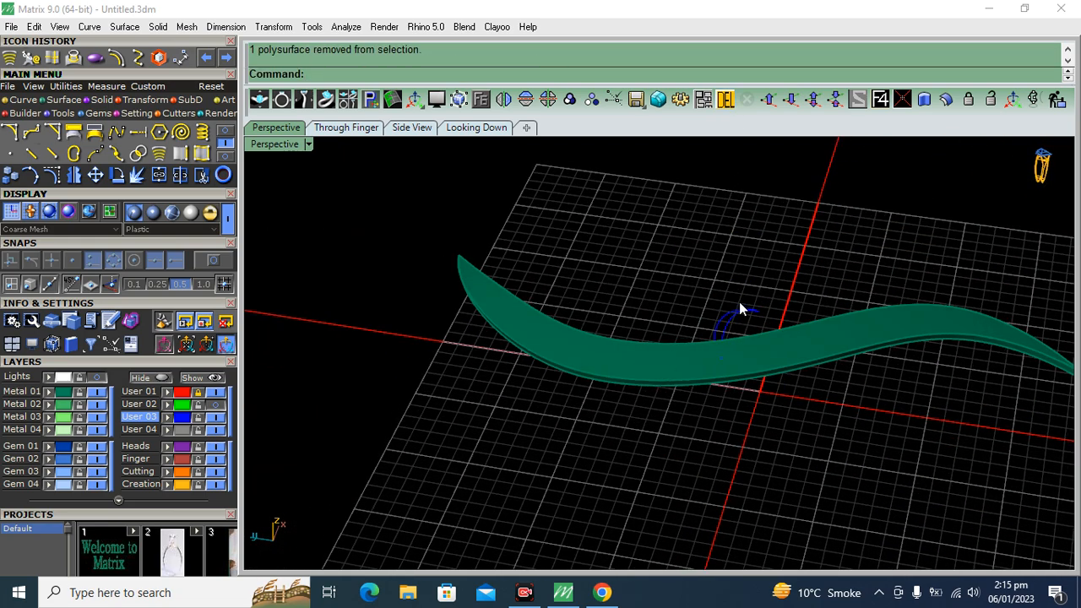
pyautogui.scroll(2, 737, 338)
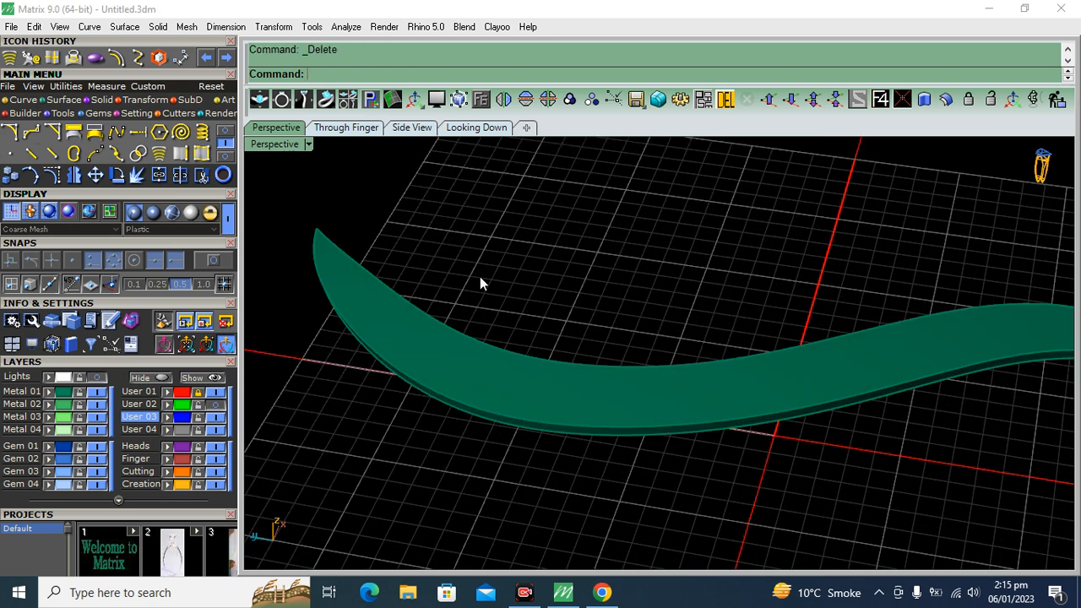
pyautogui.moveTo(479, 277); pyautogui.dragTo(434, 312, button='right')
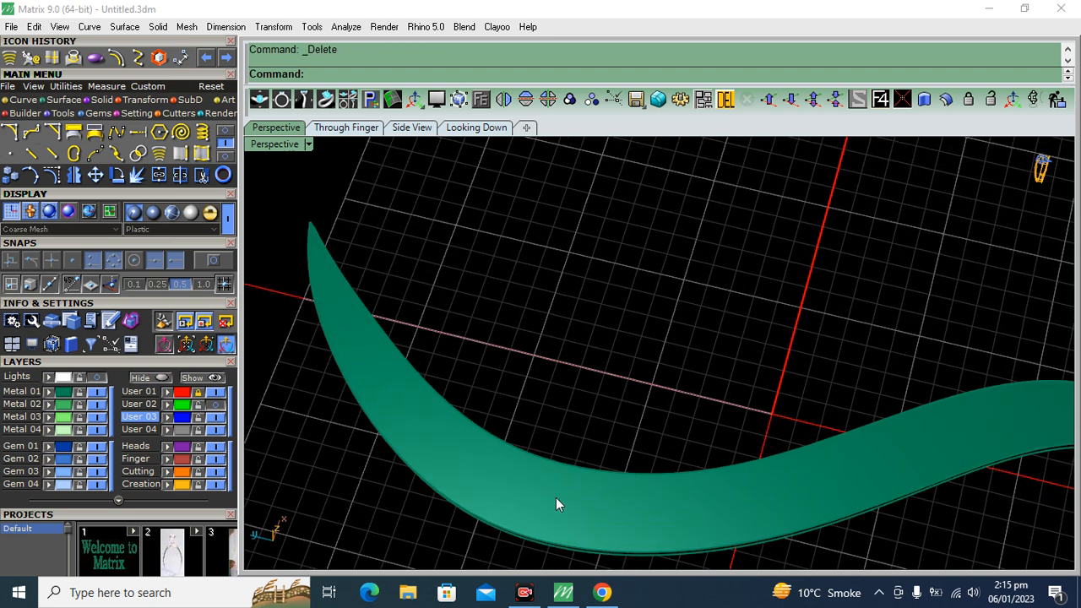
pyautogui.scroll(-5, 665, 424)
pyautogui.moveTo(697, 447); pyautogui.dragTo(689, 358, button='right')
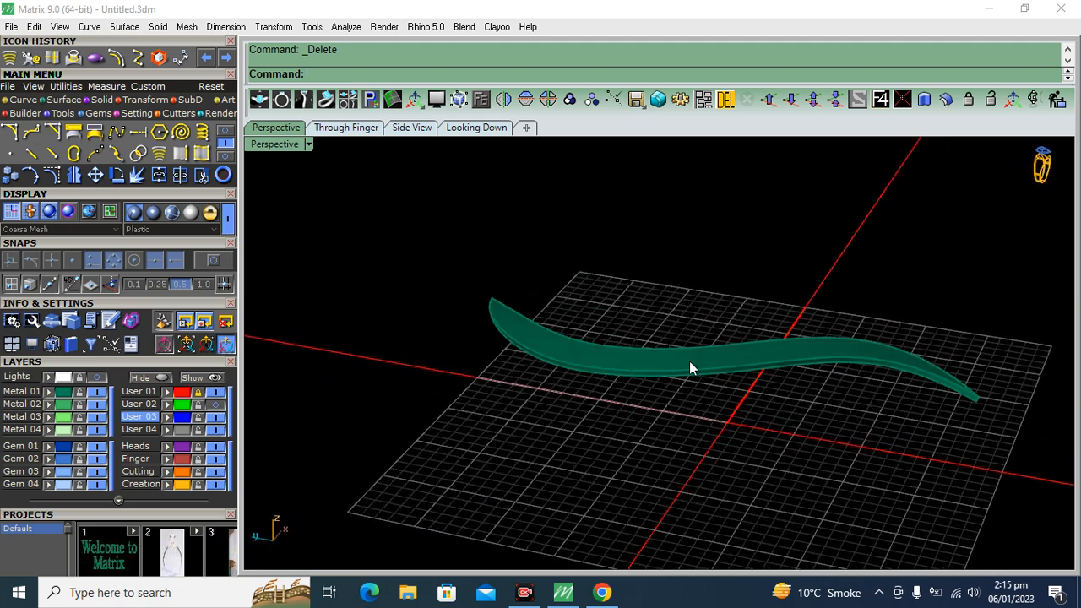
# Place a 1.5 mm round gem on the top face of the band solid, near its narrow pointed end
pyautogui.scroll(6, 534, 340)
pyautogui.moveTo(535, 345); pyautogui.dragTo(518, 334, button='right')
pyautogui.click(518, 335)
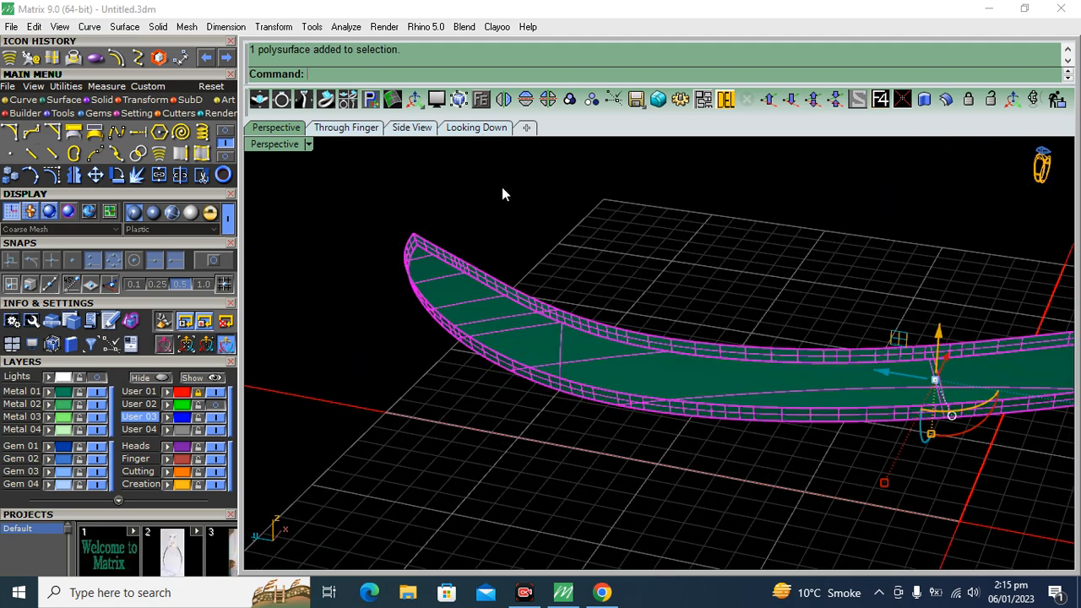
pyautogui.click(561, 7)
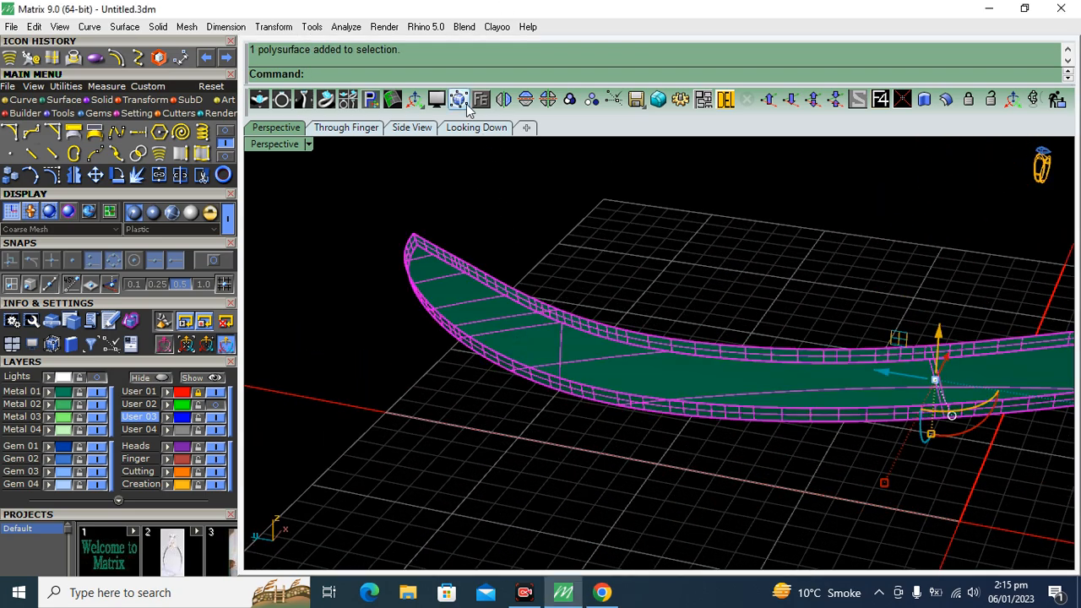
pyautogui.click(481, 99)
pyautogui.click(520, 143)
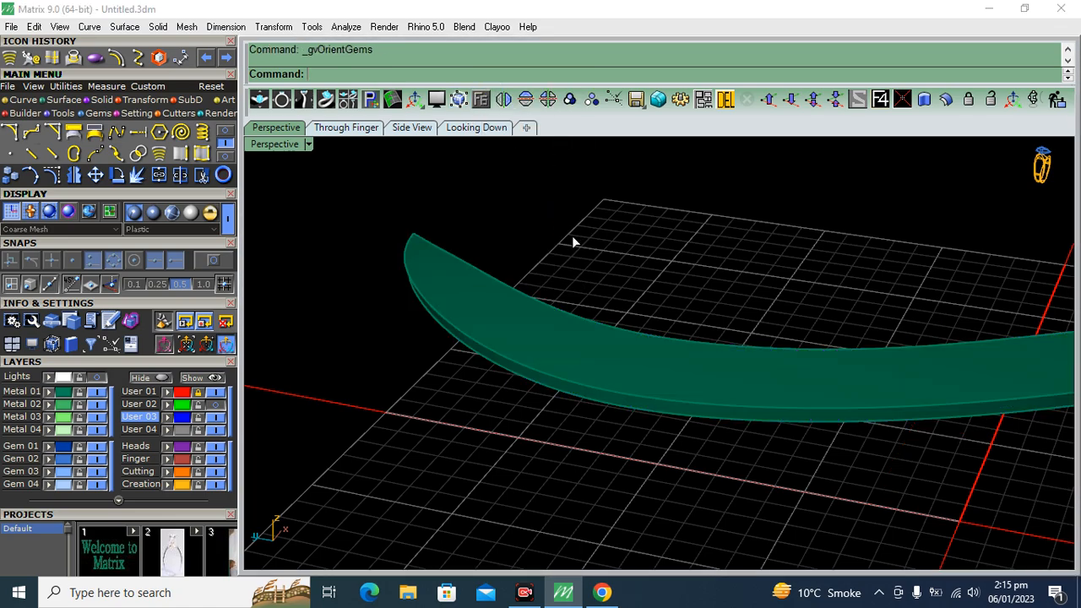
pyautogui.scroll(-2, 675, 251)
pyautogui.scroll(-3, 595, 296)
pyautogui.moveTo(444, 304); pyautogui.dragTo(536, 432, button='right')
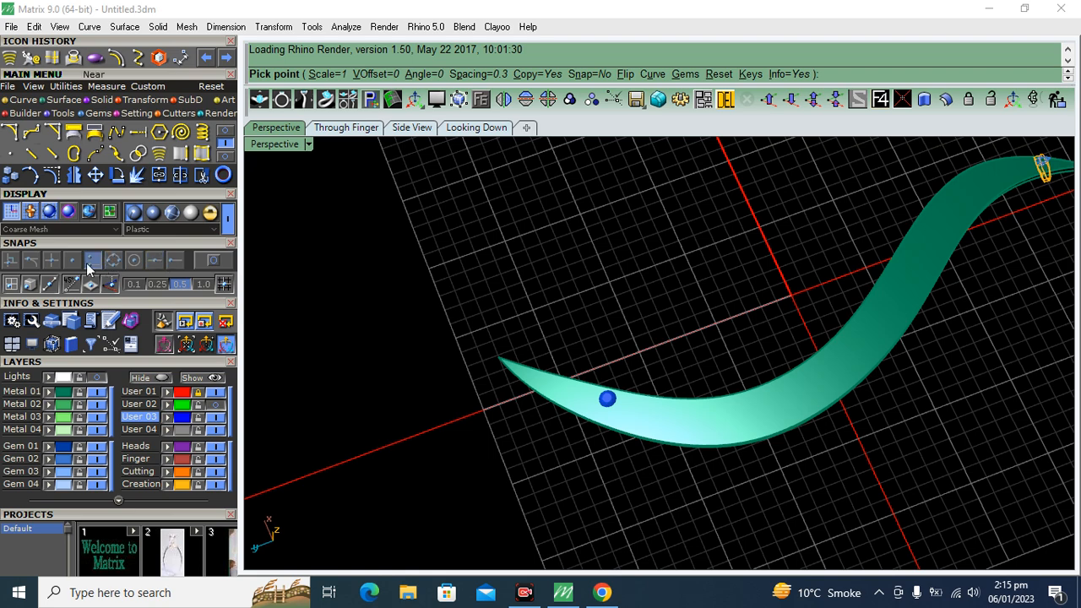
pyautogui.scroll(5, 607, 431)
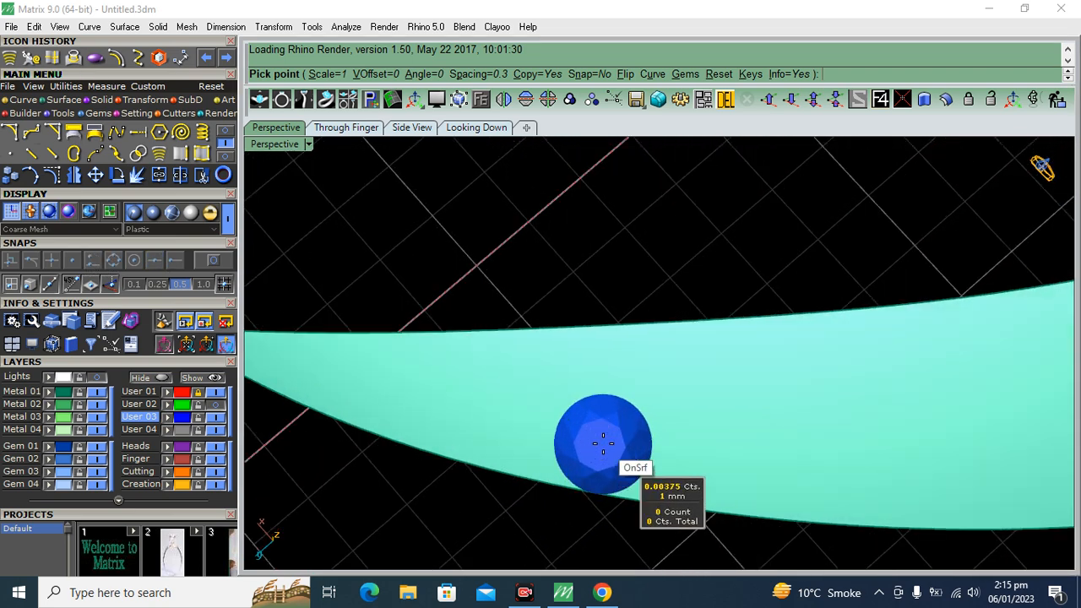
pyautogui.press('Up')
pyautogui.press('Up')
pyautogui.press('Up')
pyautogui.press('Up')
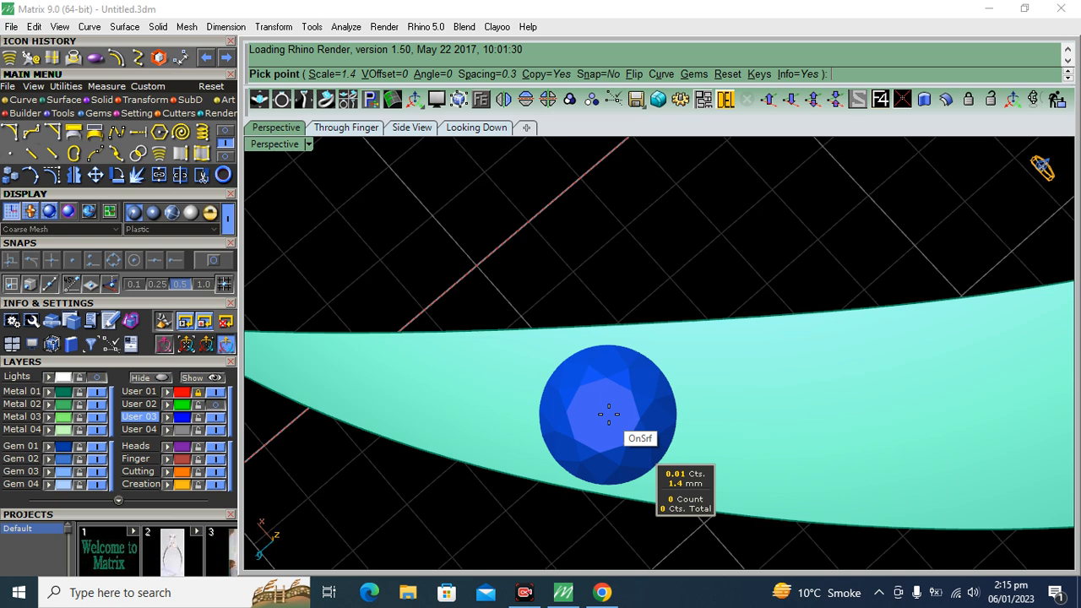
pyautogui.press('Up')
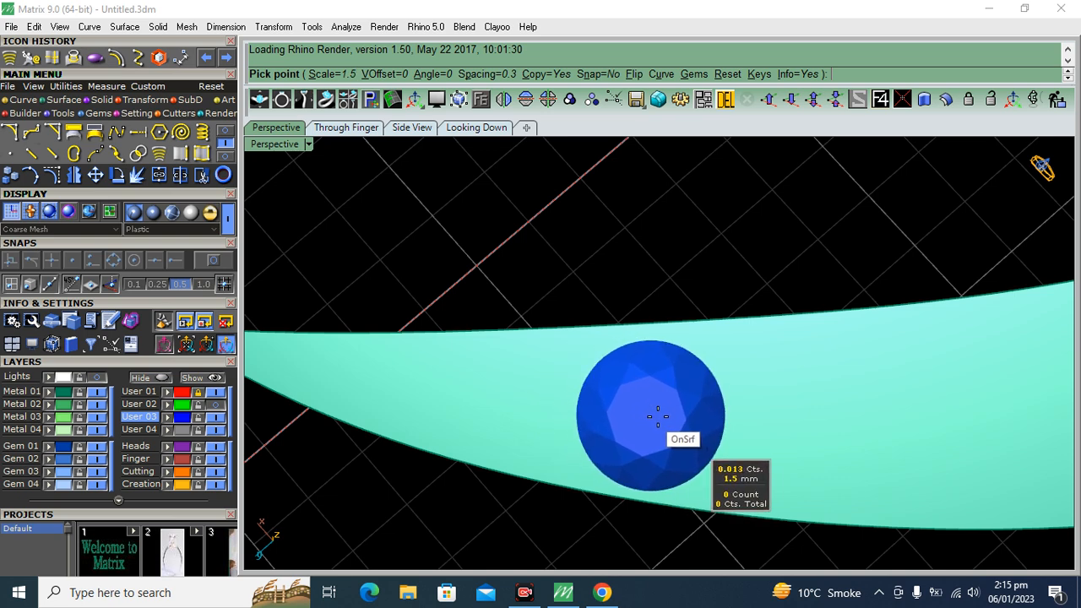
pyautogui.click(657, 415)
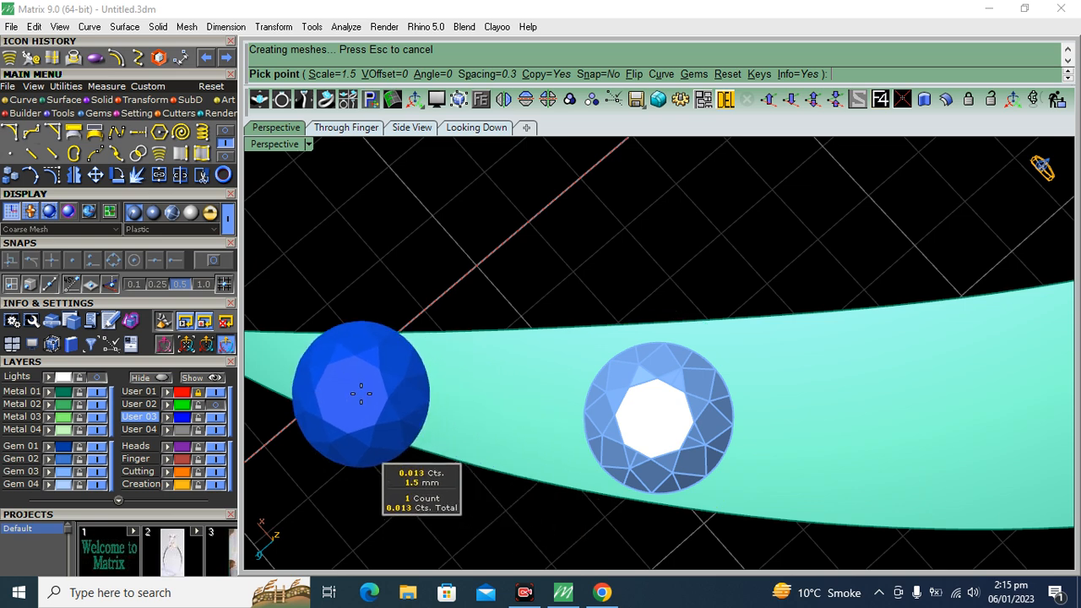
# Place a 1.7 mm round gem beside the first one, further along the widening band
pyautogui.scroll(-8, 557, 319)
pyautogui.scroll(8, 743, 372)
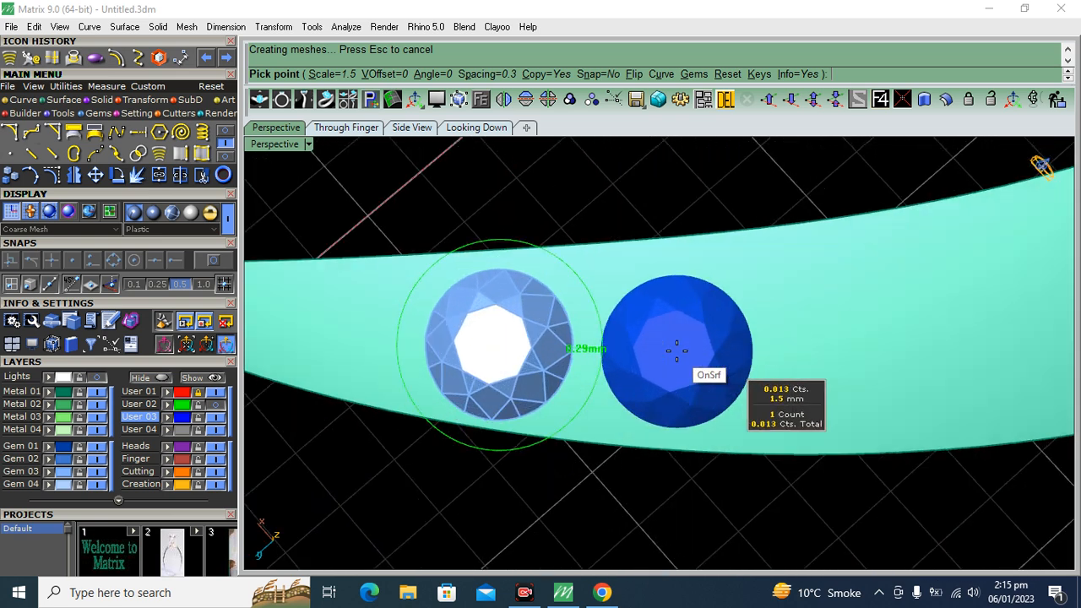
pyautogui.press('Up')
pyautogui.press('Up')
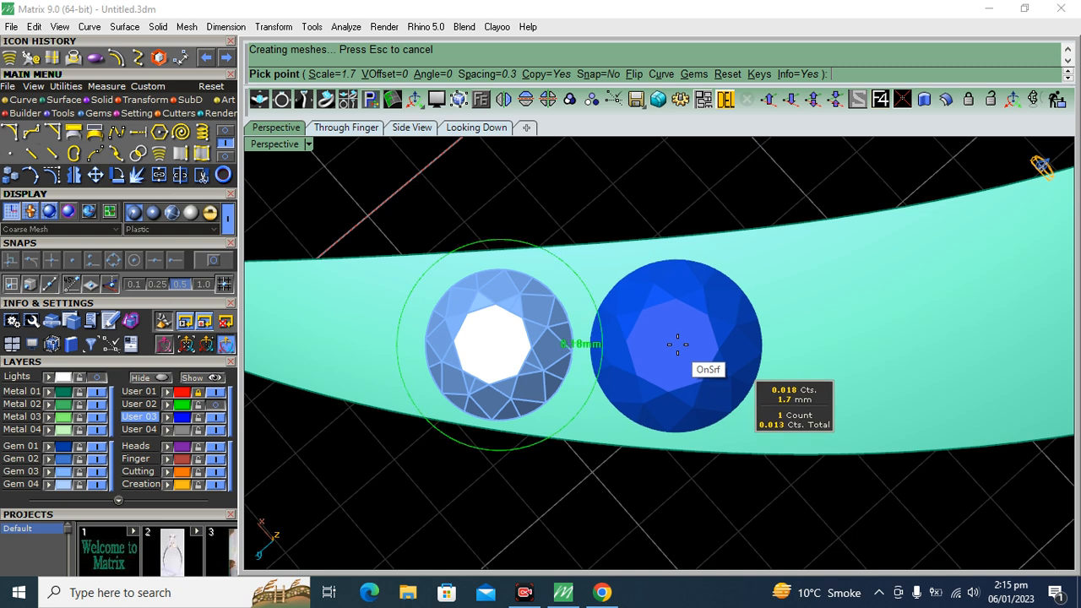
pyautogui.click(677, 345)
# Add a 1.9 mm round gem as the third stone in the row along the band
pyautogui.scroll(-5, 675, 363)
pyautogui.scroll(5, 760, 347)
pyautogui.press('Up')
pyautogui.press('Up')
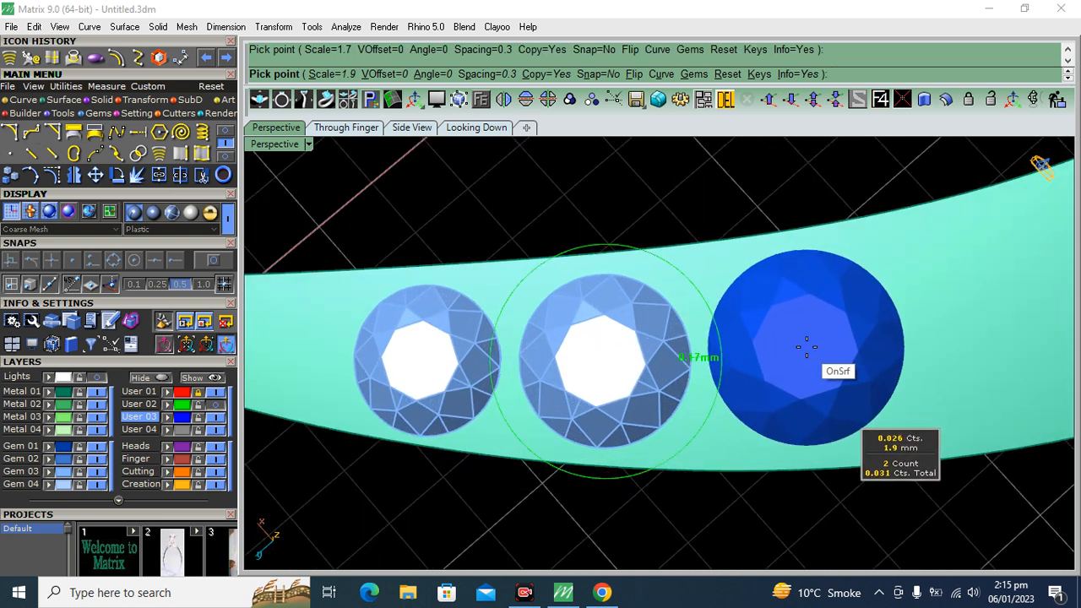
pyautogui.click(807, 346)
# Place a fourth round gem, also 1.9 mm, next to the third stone on the band
pyautogui.scroll(-5, 785, 380)
pyautogui.scroll(5, 787, 372)
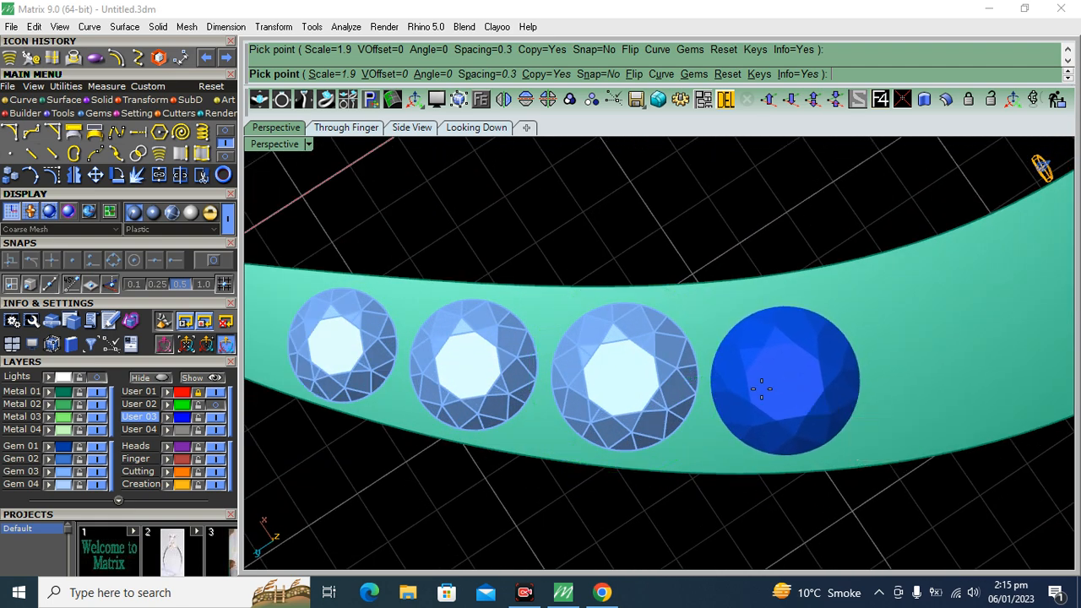
pyautogui.click(760, 388)
pyautogui.scroll(-5, 761, 388)
pyautogui.scroll(5, 680, 386)
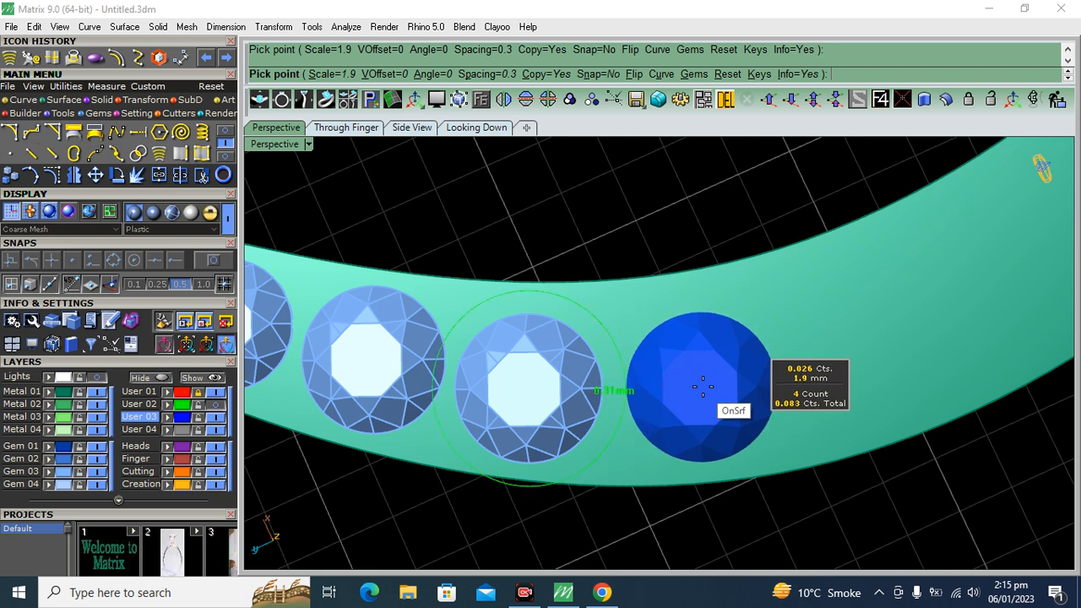
# Place a 2.2 mm round gem as the fifth stone in the row along the band
pyautogui.scroll(3, 703, 387)
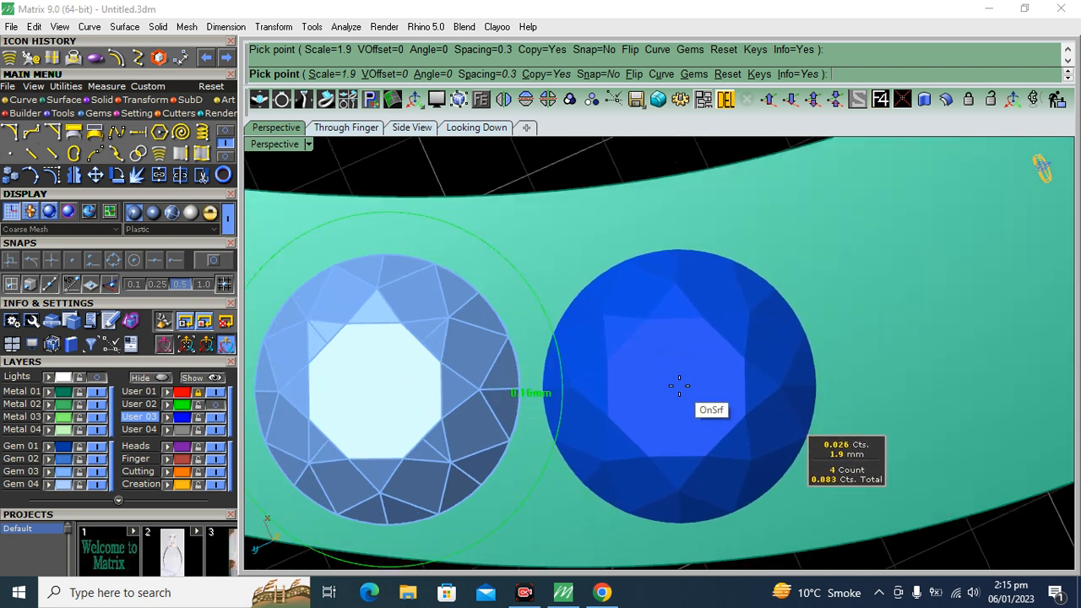
pyautogui.press('Up')
pyautogui.press('Up')
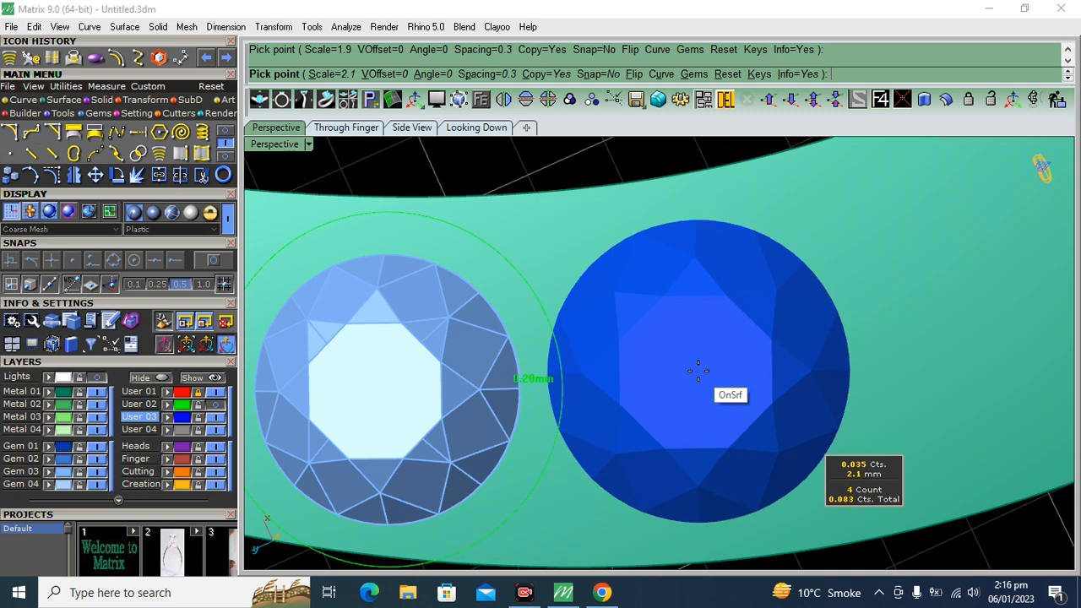
pyautogui.press('Up')
pyautogui.click(698, 372)
pyautogui.scroll(-6, 709, 389)
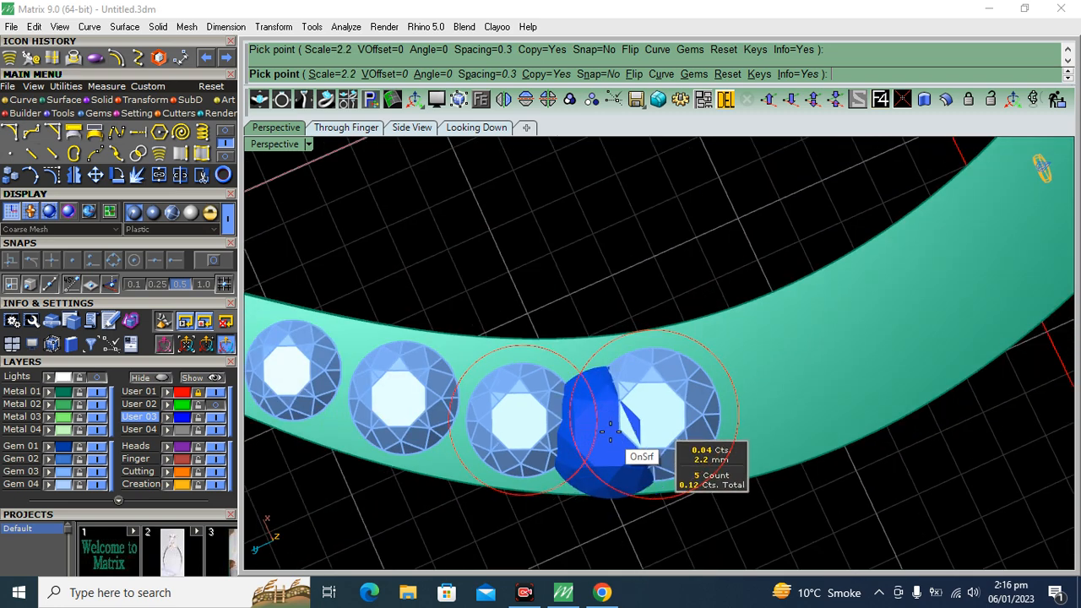
# Add two more 2.2 mm round gems as the sixth and seventh stones along the band
pyautogui.scroll(3, 740, 445)
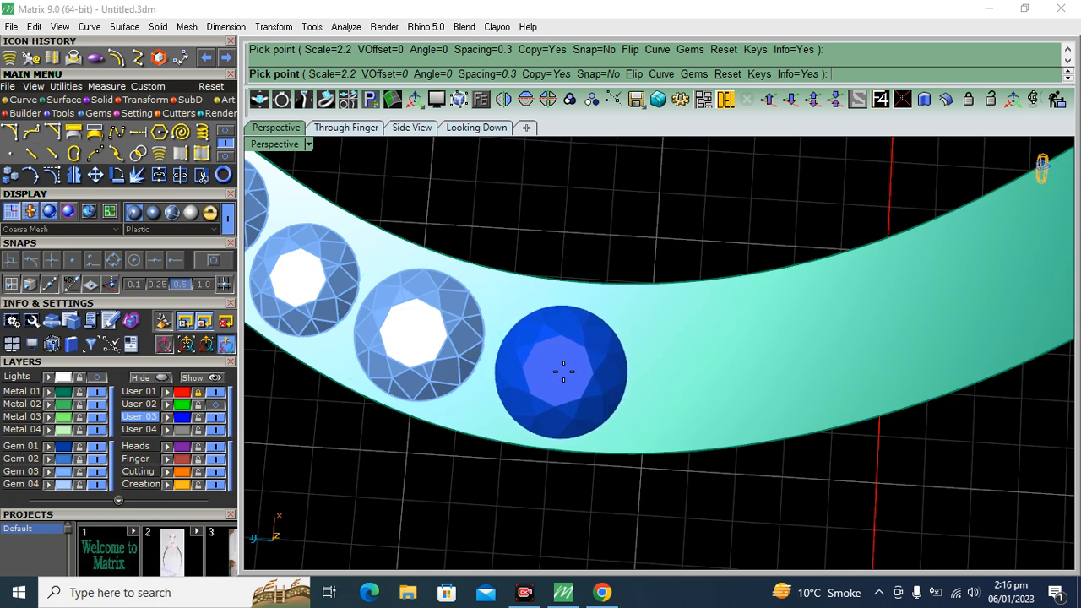
pyautogui.click(562, 371)
pyautogui.click(712, 360)
pyautogui.scroll(-6, 448, 423)
pyautogui.moveTo(437, 420); pyautogui.dragTo(751, 431, button='right')
pyautogui.scroll(4, 621, 325)
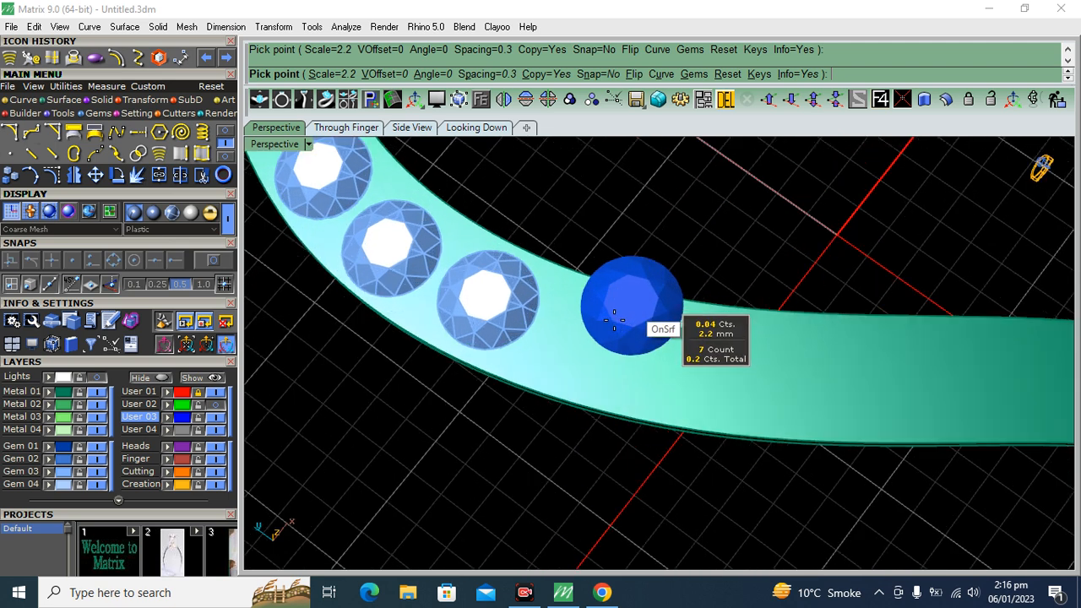
# Place three 2.3 mm round gems as the eighth to tenth stones across the widest part of the band
pyautogui.scroll(2, 614, 318)
pyautogui.press('Up')
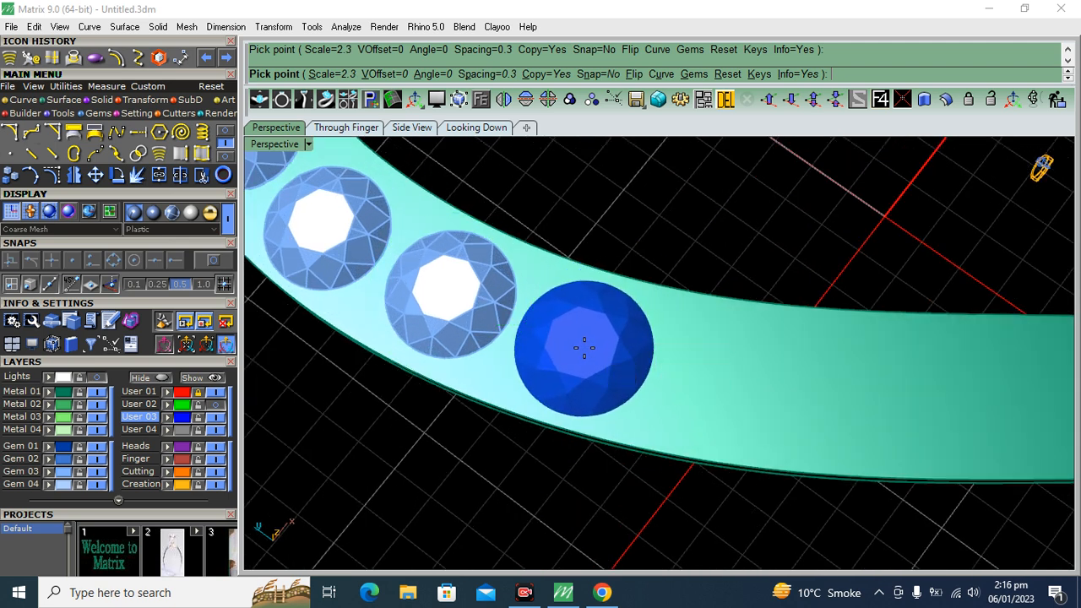
pyautogui.click(582, 348)
pyautogui.scroll(-4, 571, 277)
pyautogui.scroll(3, 650, 346)
pyautogui.scroll(3, 660, 353)
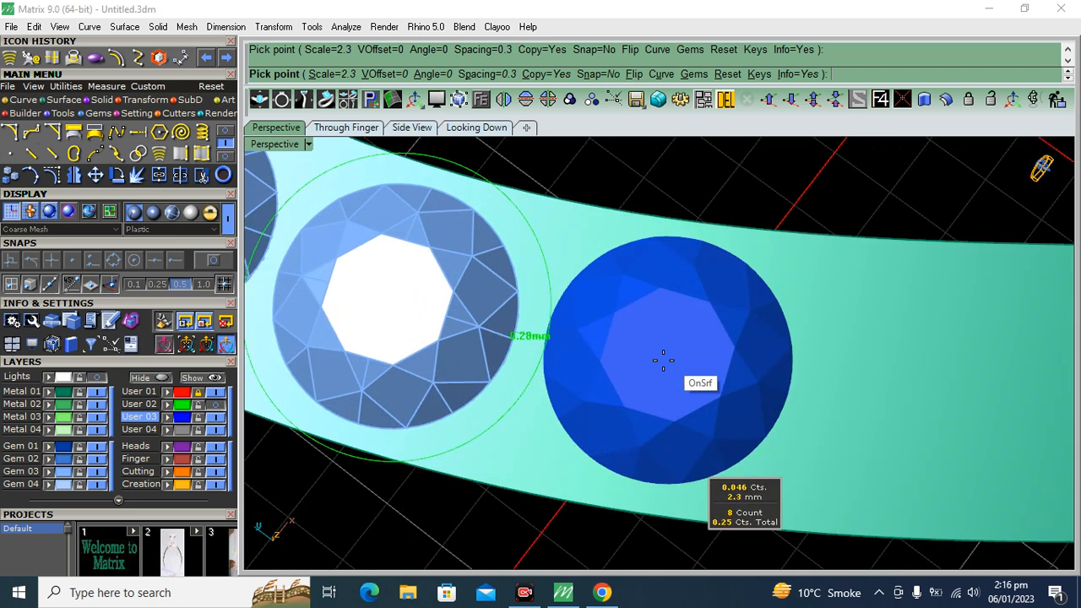
pyautogui.click(660, 369)
pyautogui.scroll(-4, 523, 376)
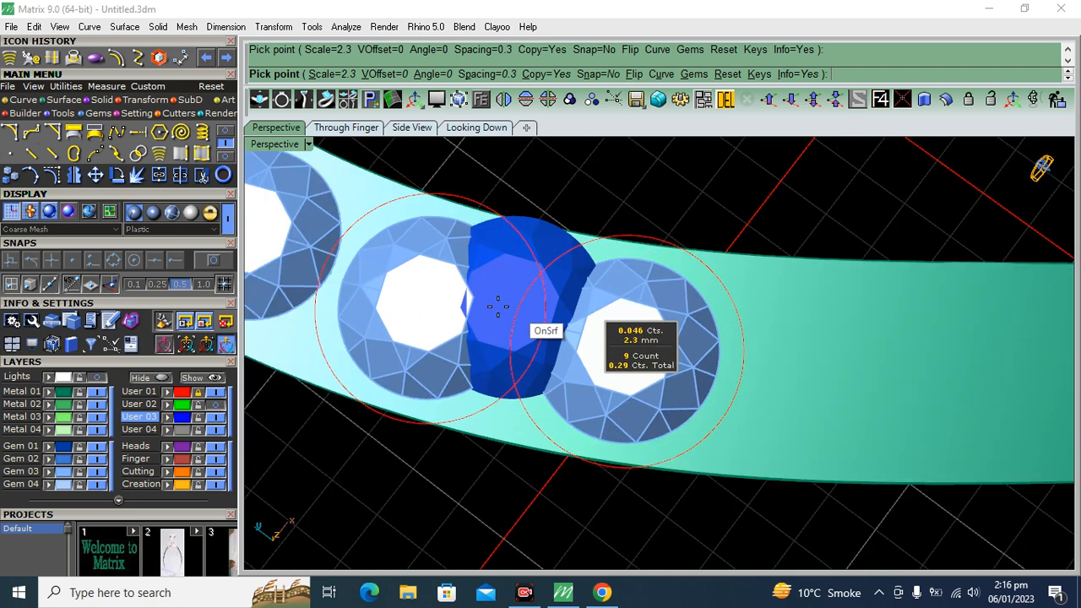
pyautogui.scroll(3, 651, 346)
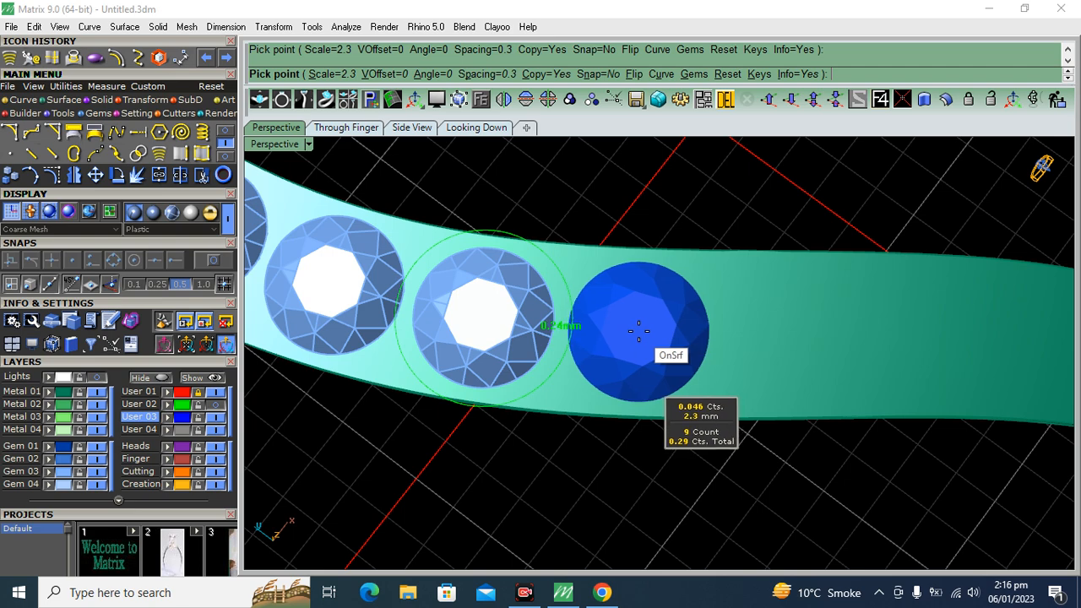
pyautogui.click(639, 331)
pyautogui.scroll(-4, 599, 366)
# Place two 2.1 mm round gems as the eleventh and twelfth stones where the band starts narrowing
pyautogui.scroll(3, 707, 355)
pyautogui.press('Down')
pyautogui.press('Down')
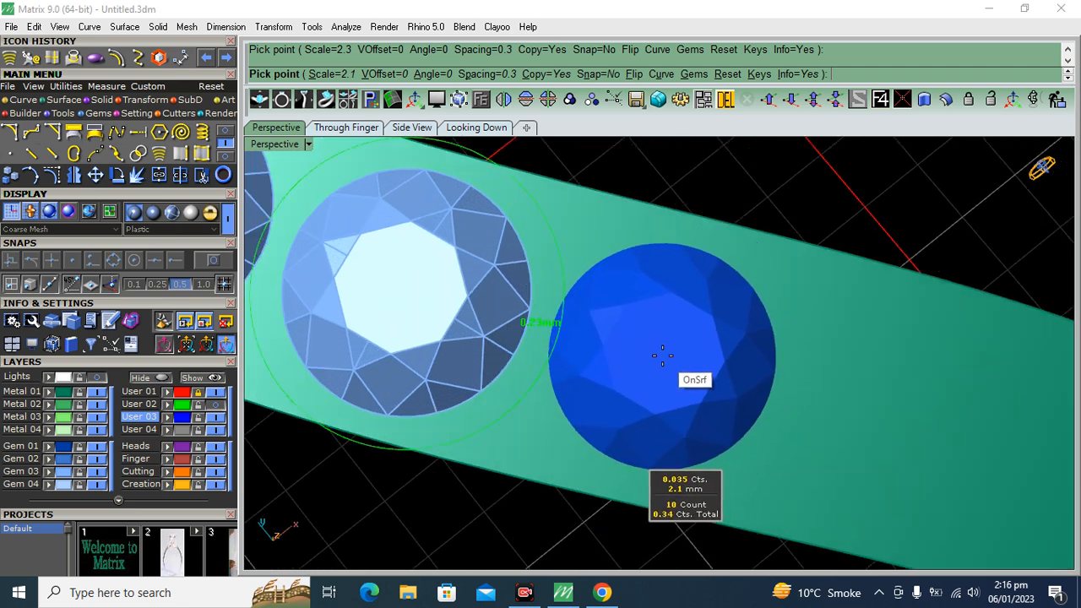
pyautogui.click(662, 357)
pyautogui.scroll(-4, 445, 301)
pyautogui.scroll(3, 591, 254)
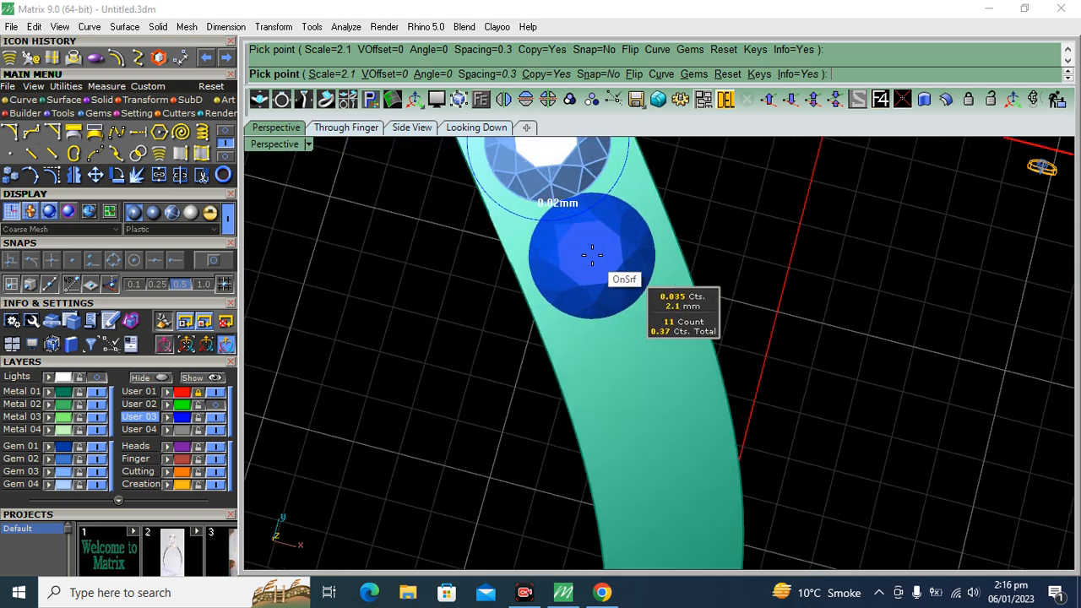
pyautogui.scroll(2, 592, 254)
pyautogui.click(602, 271)
pyautogui.scroll(-2, 683, 365)
# Place a 2 mm round gem as the thirteenth stone on the narrowing band
pyautogui.scroll(3, 683, 365)
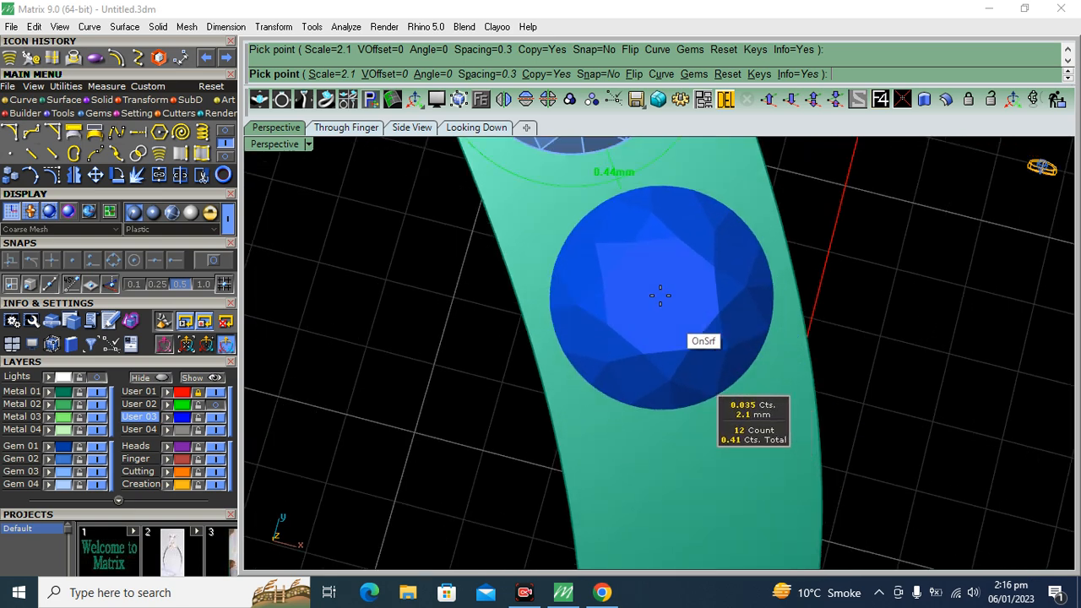
pyautogui.press('Down')
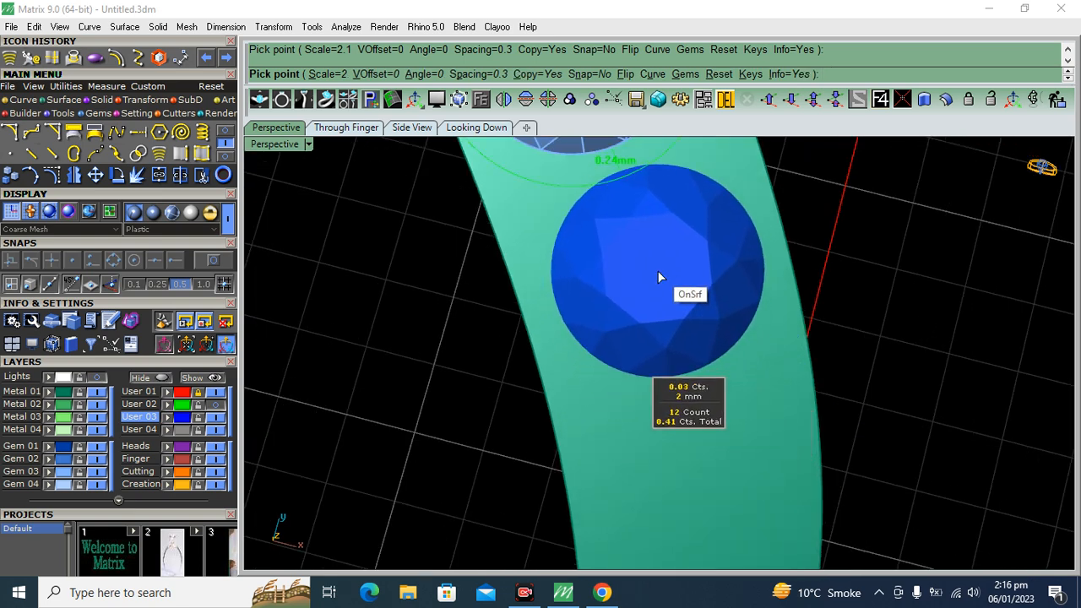
pyautogui.click(657, 270)
pyautogui.scroll(-3, 700, 363)
# Add a 1.9 mm round gem as the fourteenth stone, following the 2 mm gem
pyautogui.scroll(3, 674, 355)
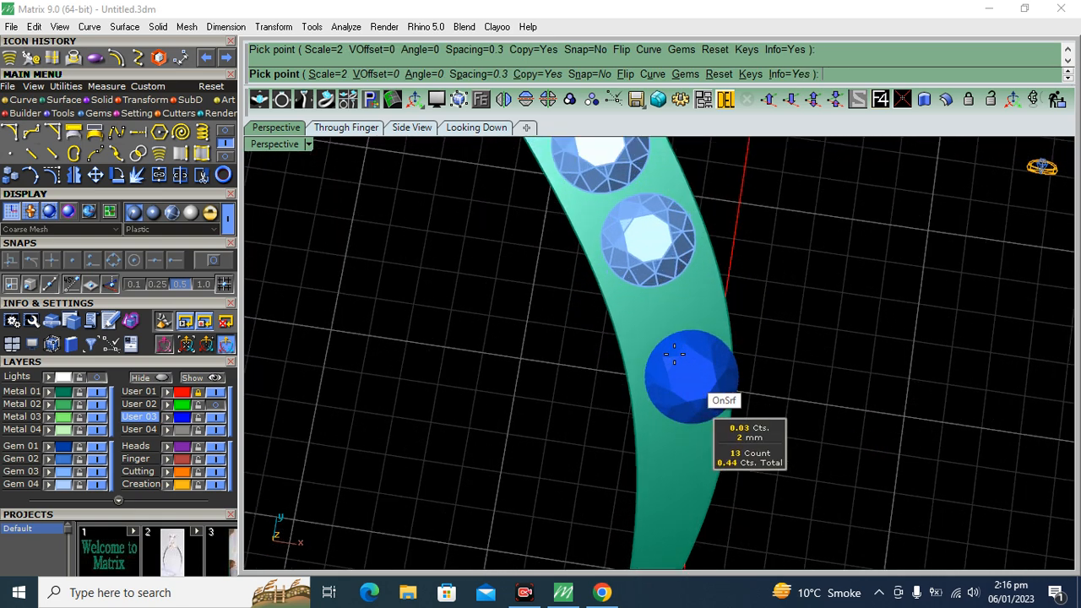
pyautogui.scroll(3, 674, 354)
pyautogui.press('Down')
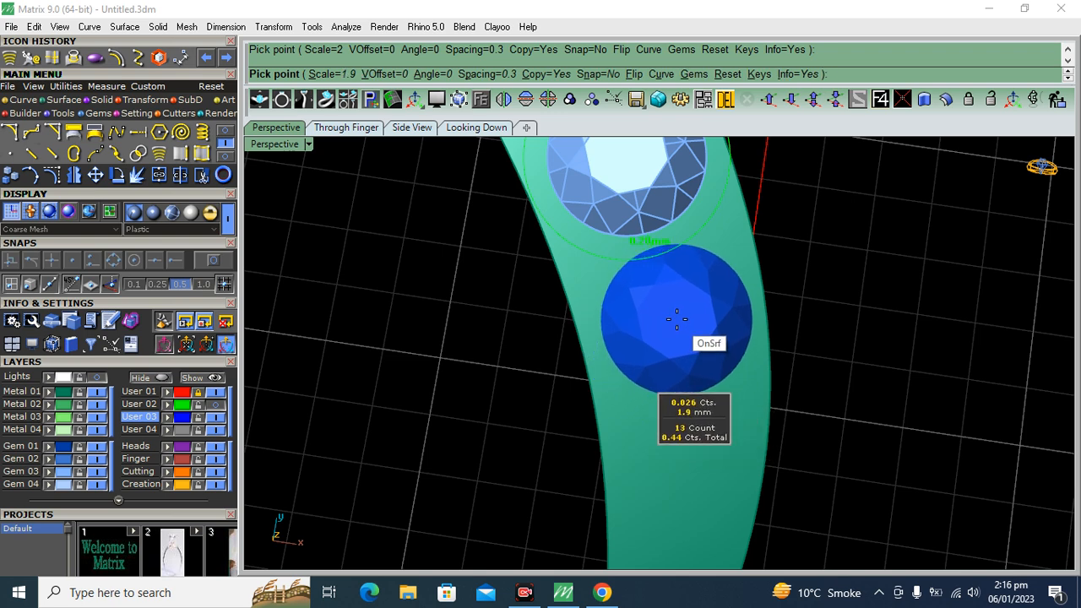
pyautogui.click(676, 319)
pyautogui.scroll(-3, 676, 319)
# Place a 1.5 mm round gem as the last stone near the band's far pointed end and finish gem placement
pyautogui.scroll(3, 835, 357)
pyautogui.press('Down')
pyautogui.press('Down')
pyautogui.press('Down')
pyautogui.press('Down')
pyautogui.scroll(3, 710, 348)
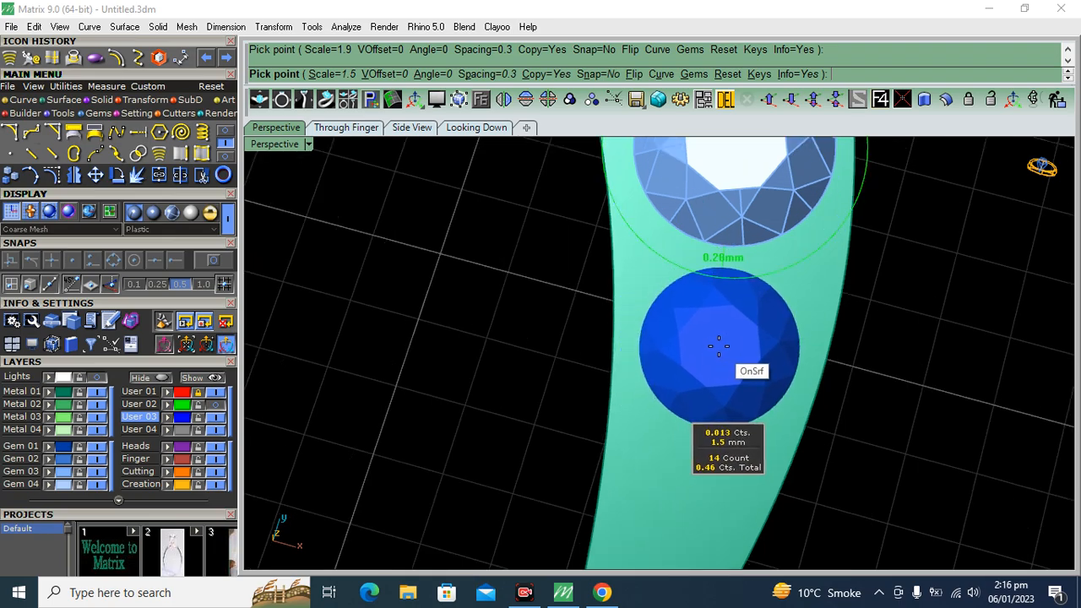
pyautogui.click(715, 347)
pyautogui.rightClick(715, 347)
pyautogui.scroll(-6, 683, 458)
# Select all the gems along the band and group them
pyautogui.moveTo(670, 471); pyautogui.dragTo(792, 395, button='right')
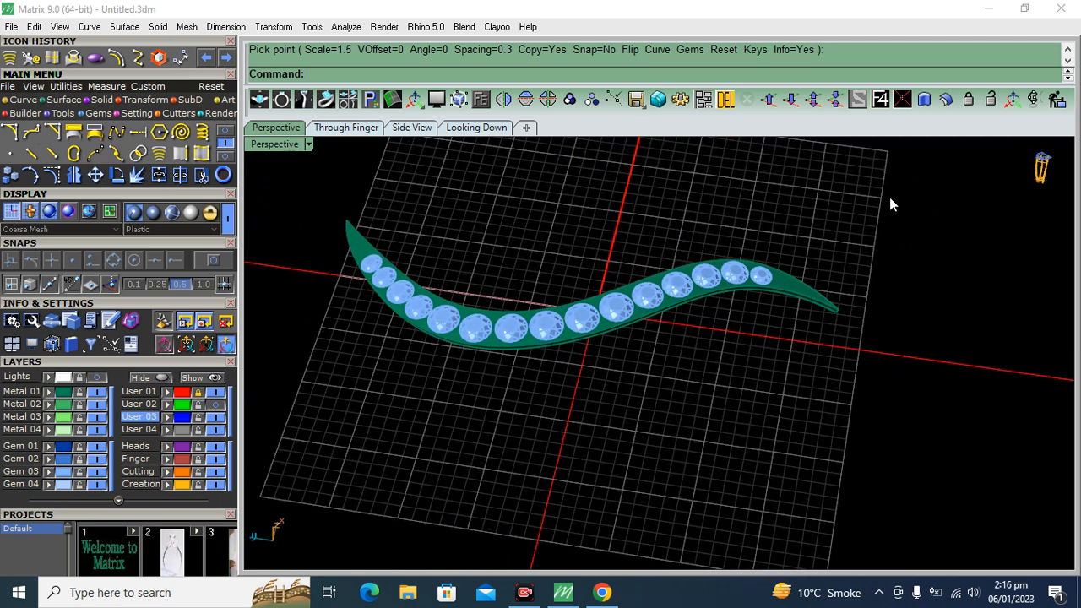
pyautogui.moveTo(346, 428); pyautogui.dragTo(270, 477)
pyautogui.scroll(5, 832, 251)
pyautogui.keyDown('ctrl'); pyautogui.click(757, 299); pyautogui.keyUp('ctrl')
pyautogui.scroll(-7, 844, 333)
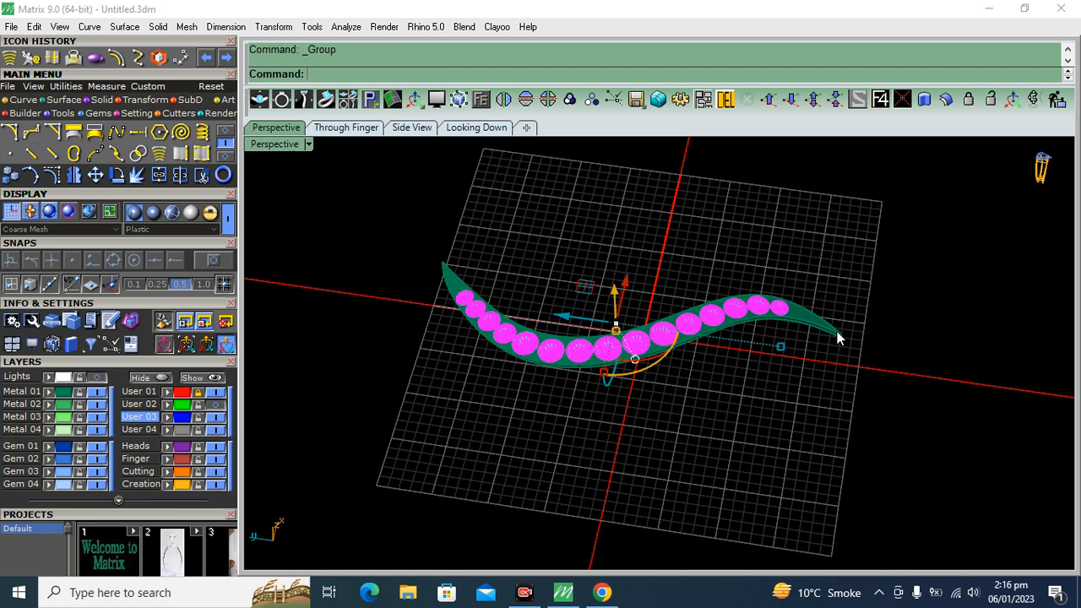
pyautogui.click(801, 463)
# Select the grouped gems and generate Gem Cutter cutters for all of them
pyautogui.scroll(5, 565, 436)
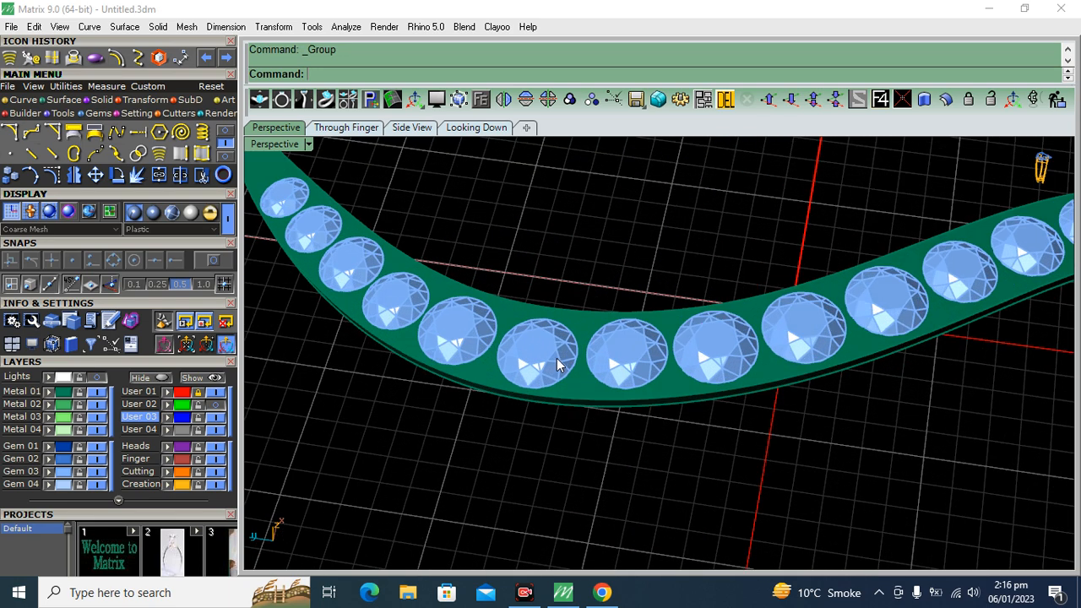
pyautogui.click(555, 360)
pyautogui.click(178, 114)
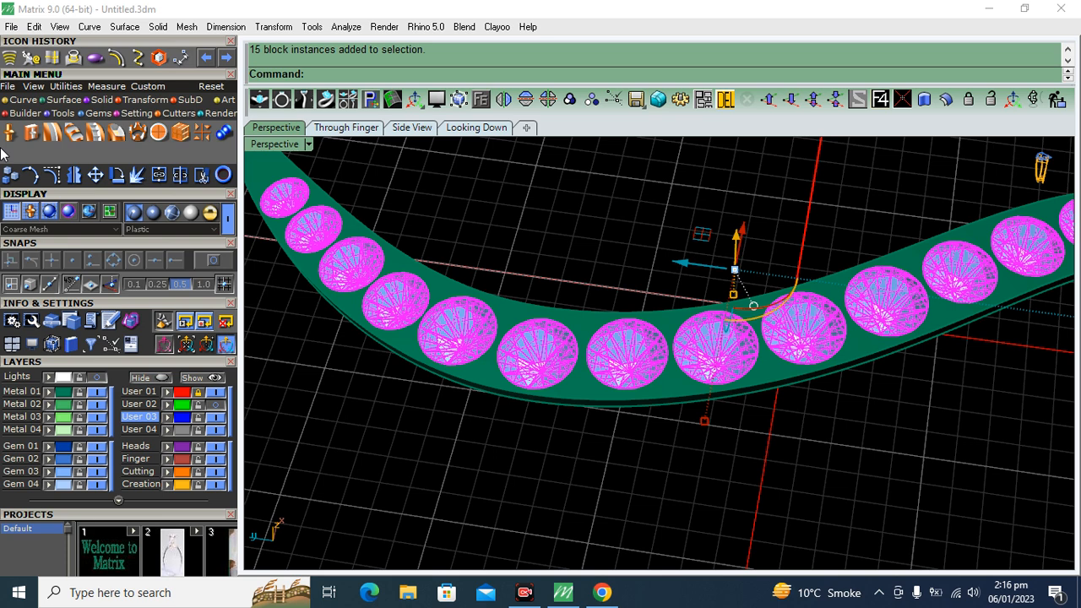
pyautogui.click(118, 363)
pyautogui.click(110, 375)
pyautogui.moveTo(109, 374); pyautogui.dragTo(106, 255)
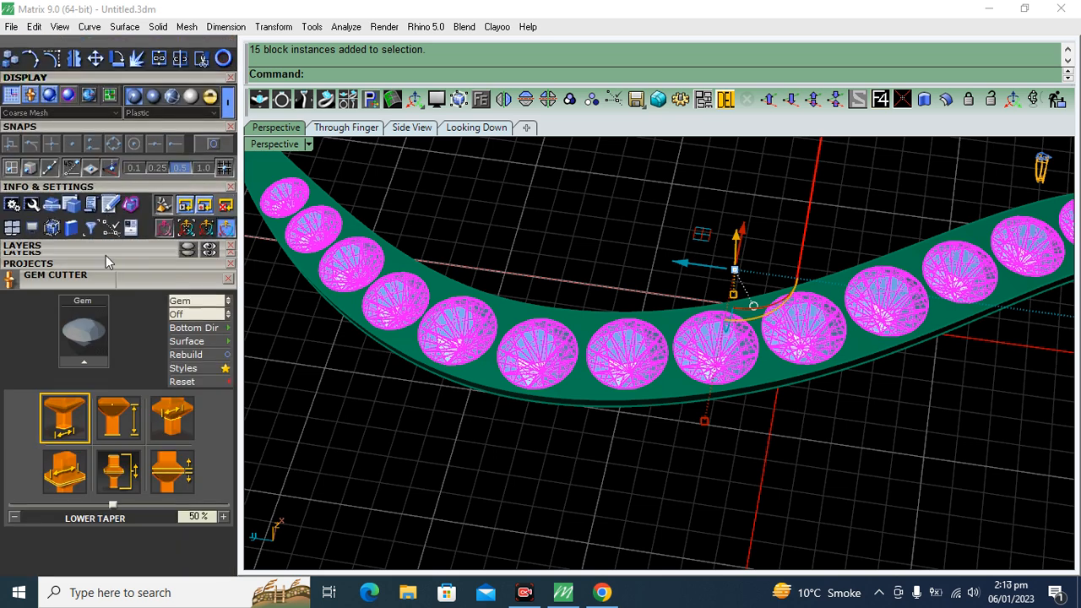
pyautogui.click(99, 358)
# Set the gem cutters' lower seat size to 60% and accept the cutters
pyautogui.moveTo(820, 419); pyautogui.dragTo(817, 304, button='right')
pyautogui.scroll(6, 846, 367)
pyautogui.scroll(5, 813, 325)
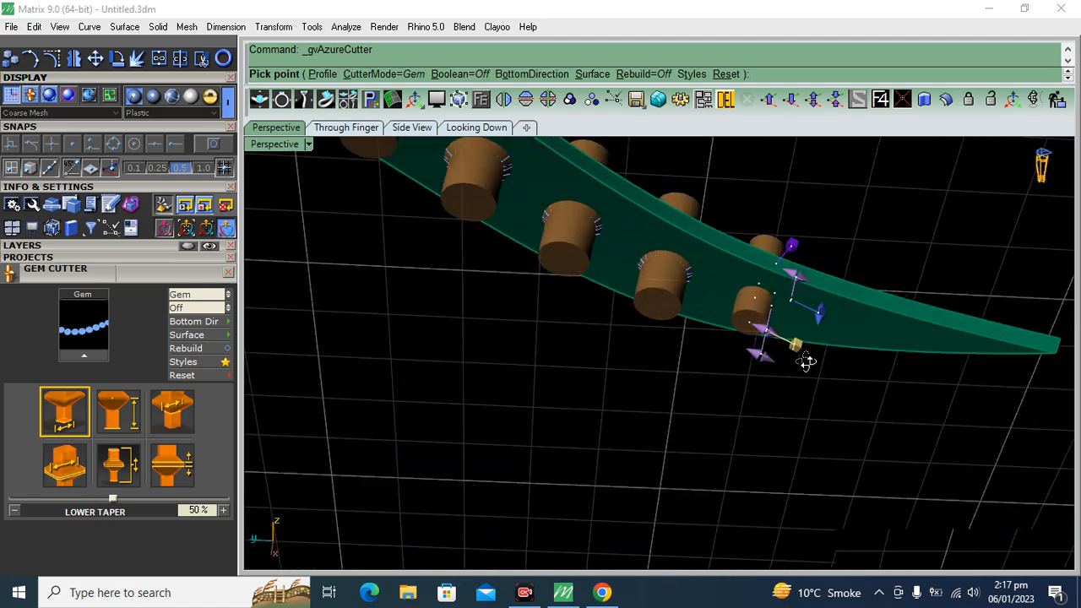
pyautogui.moveTo(815, 355); pyautogui.dragTo(754, 393, button='right')
pyautogui.scroll(6, 752, 393)
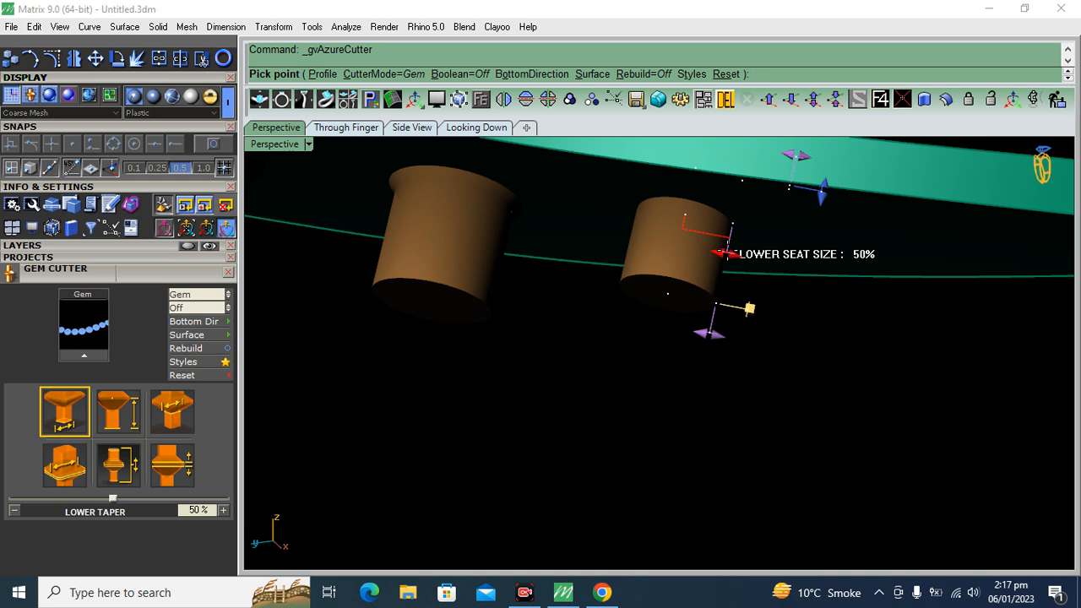
pyautogui.moveTo(727, 253); pyautogui.dragTo(738, 256)
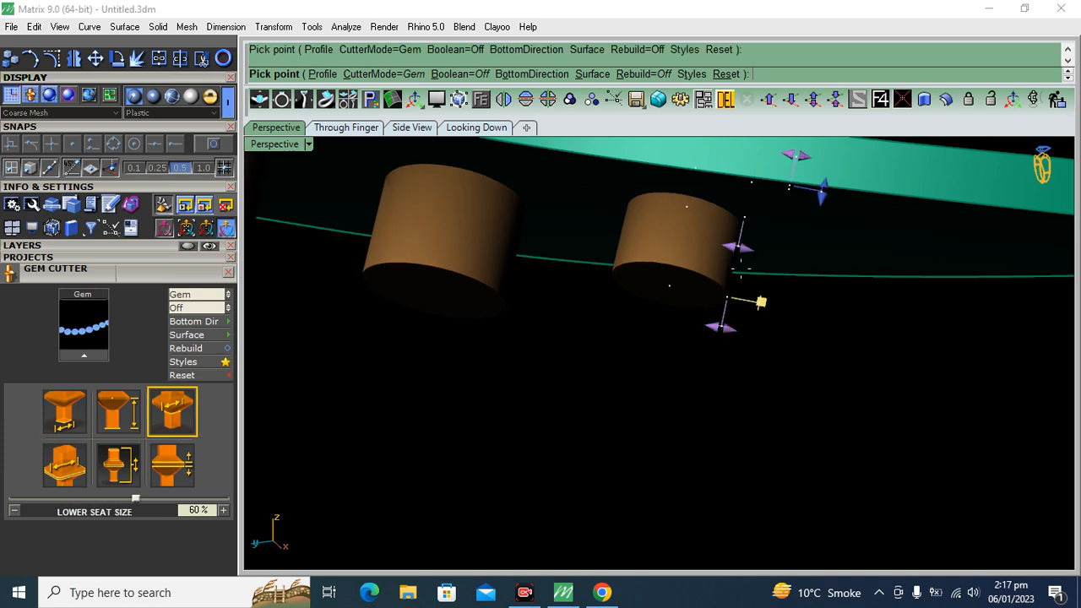
pyautogui.rightClick(774, 315)
# Subtract the gem cutters from the band solid with a Boolean Difference
pyautogui.scroll(-6, 738, 278)
pyautogui.moveTo(738, 277); pyautogui.dragTo(778, 318, button='right')
pyautogui.click(778, 318)
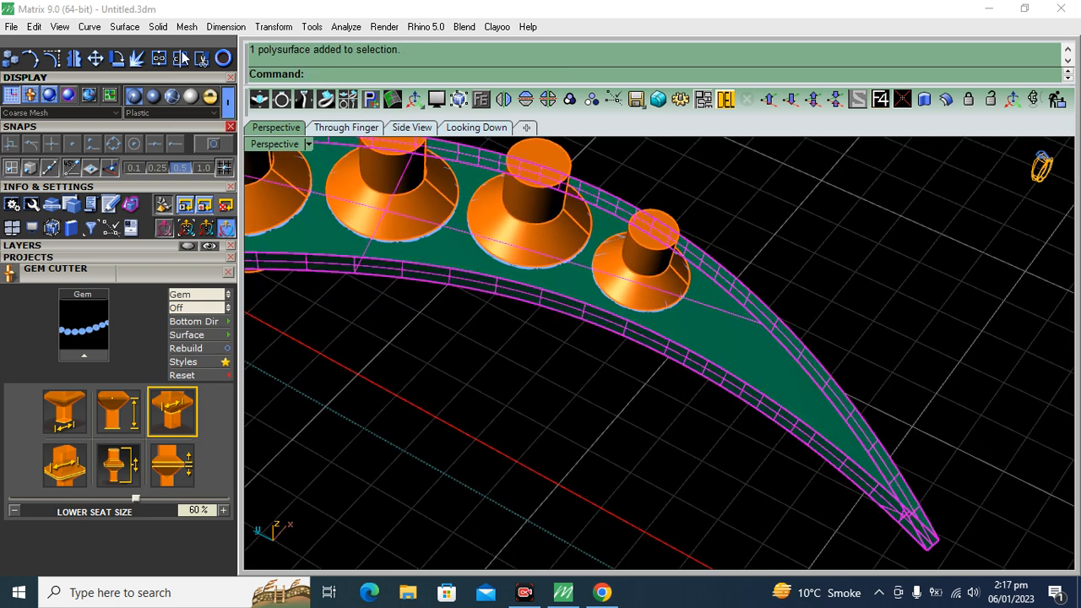
pyautogui.scroll(3, 121, 126)
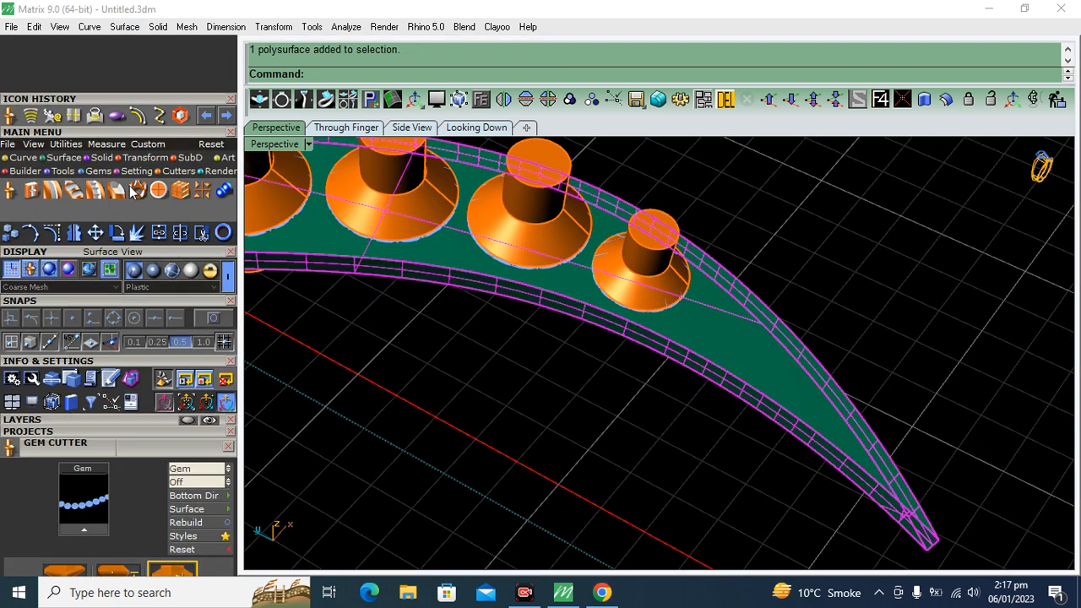
pyautogui.click(100, 158)
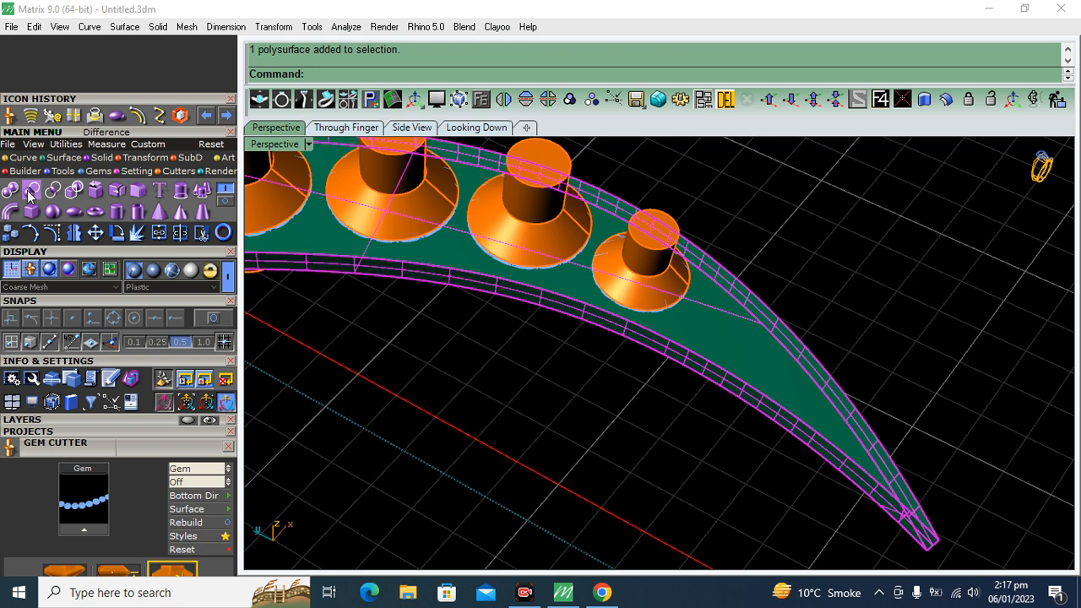
pyautogui.click(32, 191)
pyautogui.click(655, 258)
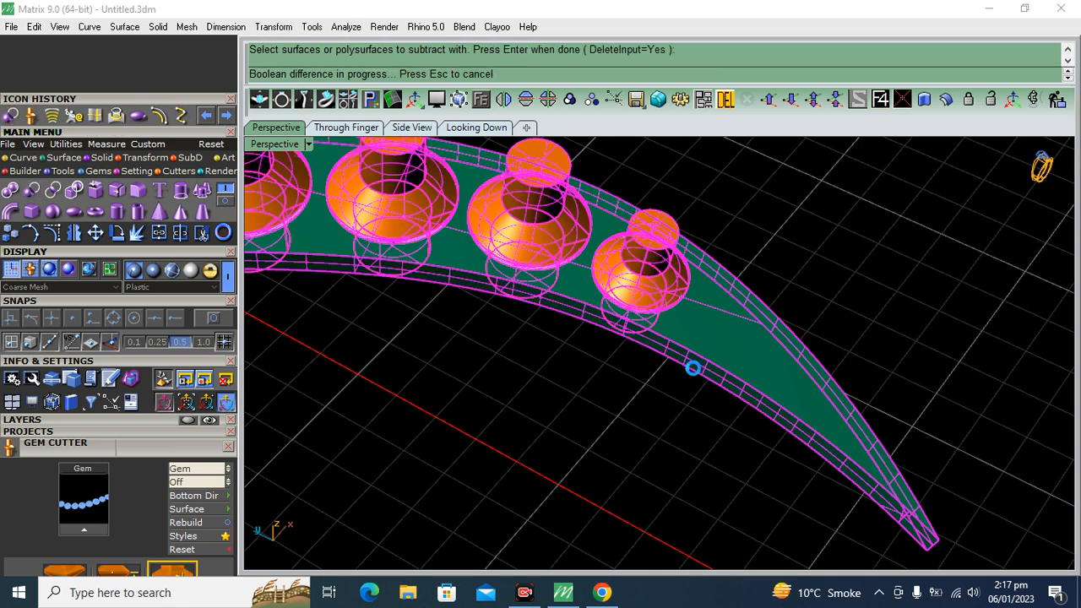
pyautogui.scroll(-6, 769, 319)
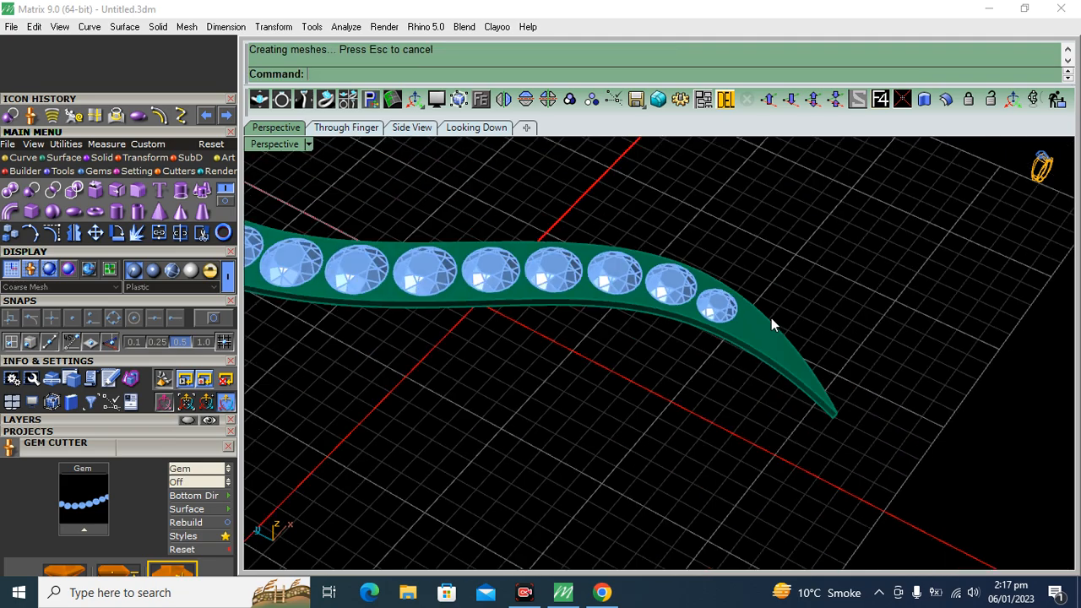
# Hide the Gem 03 layer to examine the seats cut in the band, and show the layer again
pyautogui.moveTo(771, 318); pyautogui.dragTo(767, 540, button='right')
pyautogui.click(63, 421)
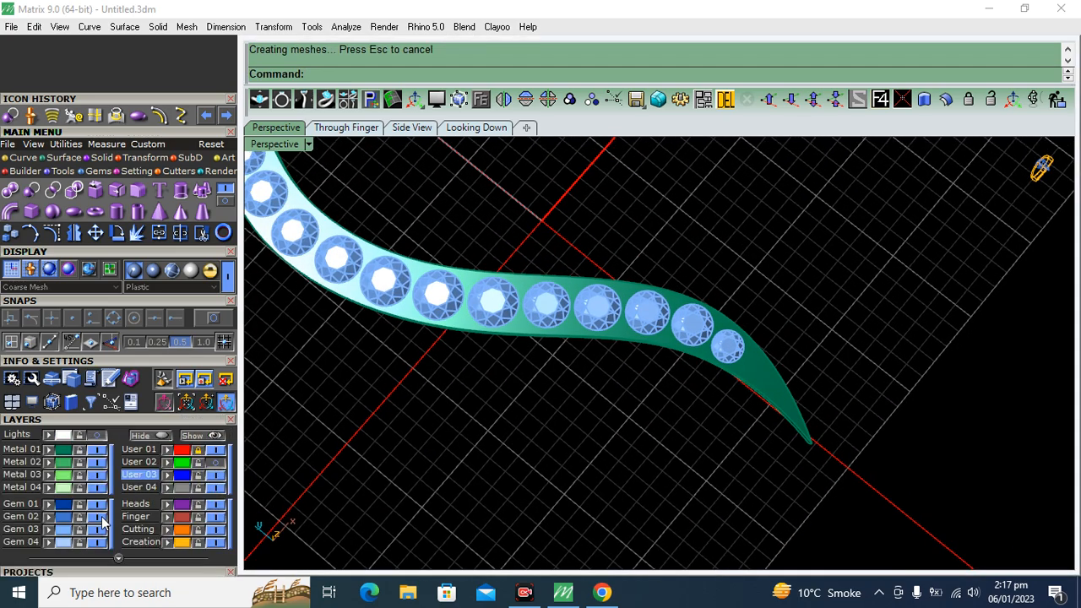
pyautogui.click(97, 529)
pyautogui.scroll(8, 523, 366)
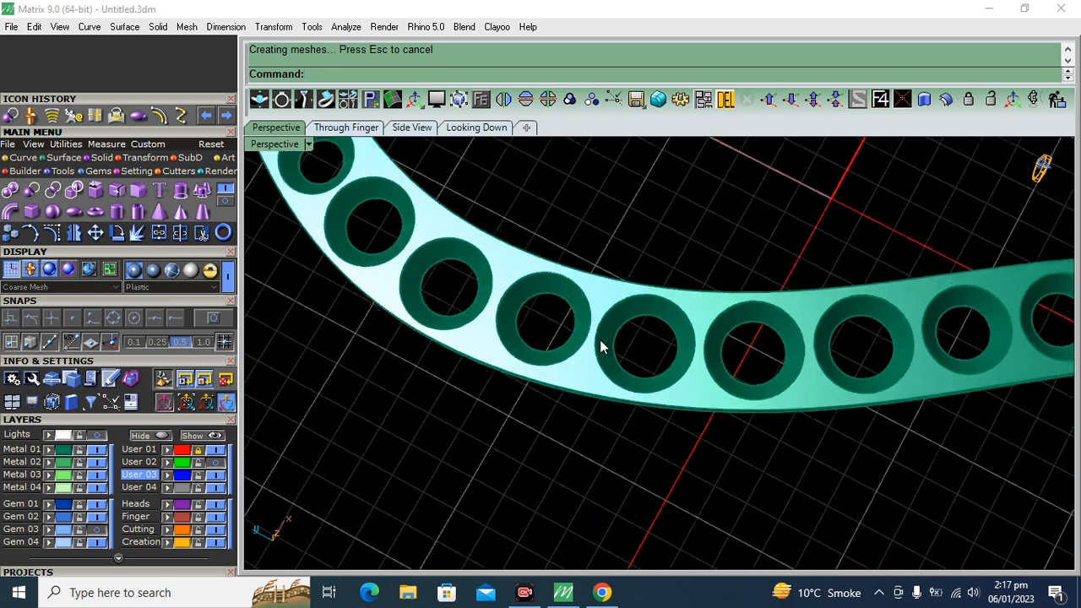
pyautogui.click(97, 530)
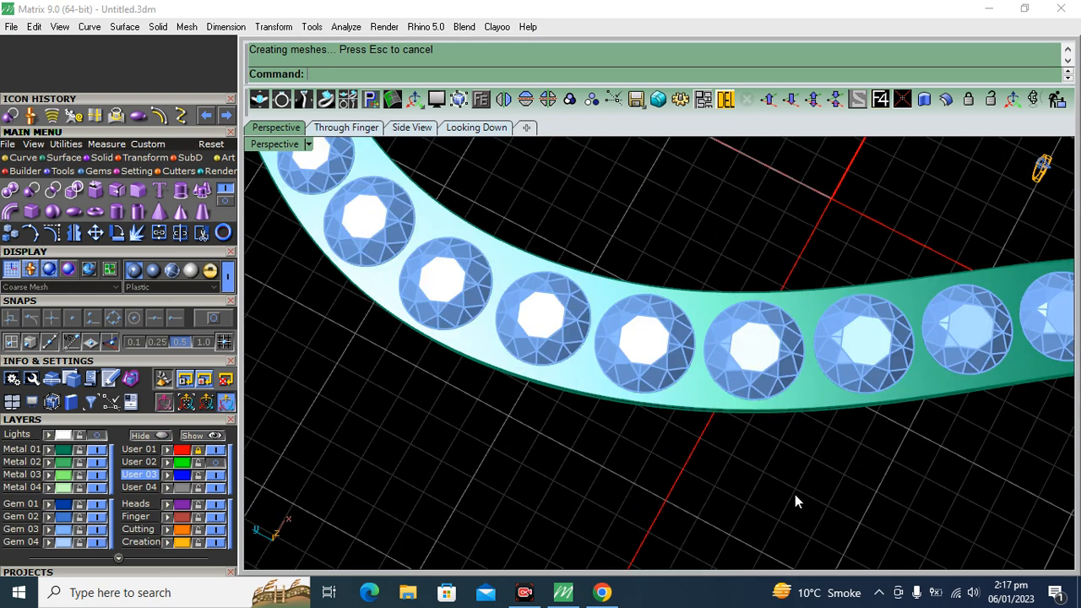
# Start Prong on Surface with the band solid as its target and position the first 0.6 mm prong beside the end gem
pyautogui.scroll(-9, 719, 425)
pyautogui.moveTo(743, 436); pyautogui.dragTo(888, 433, button='right')
pyautogui.scroll(9, 625, 341)
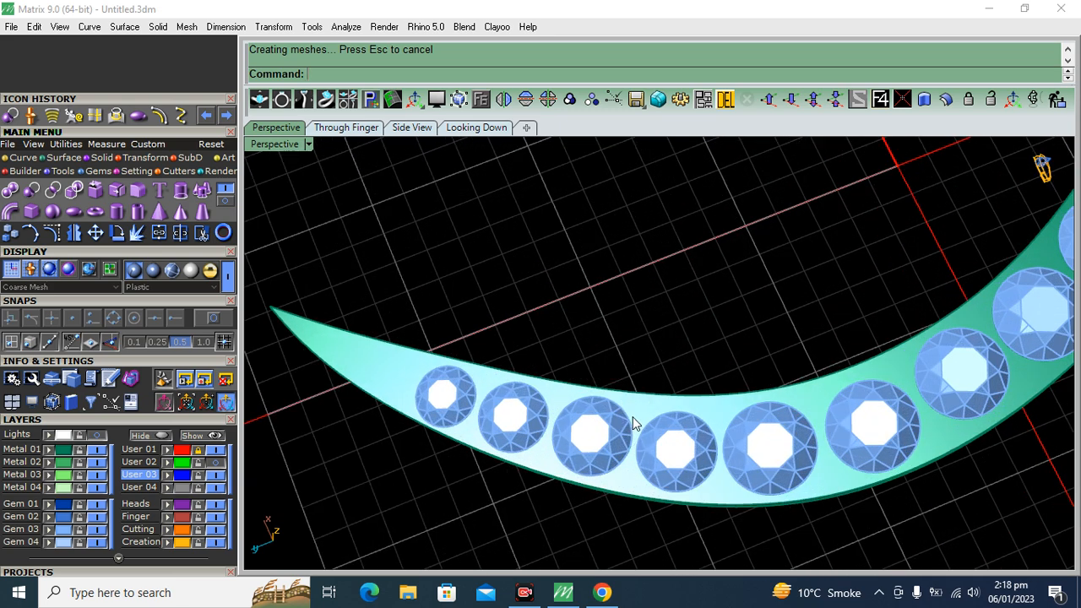
pyautogui.click(645, 414)
pyautogui.click(139, 191)
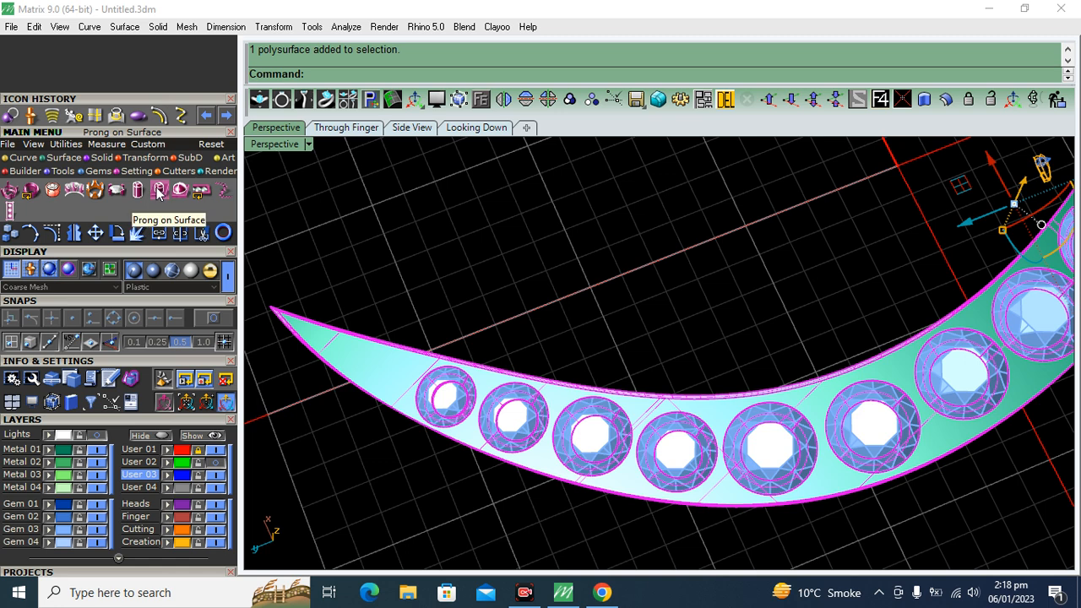
pyautogui.click(87, 420)
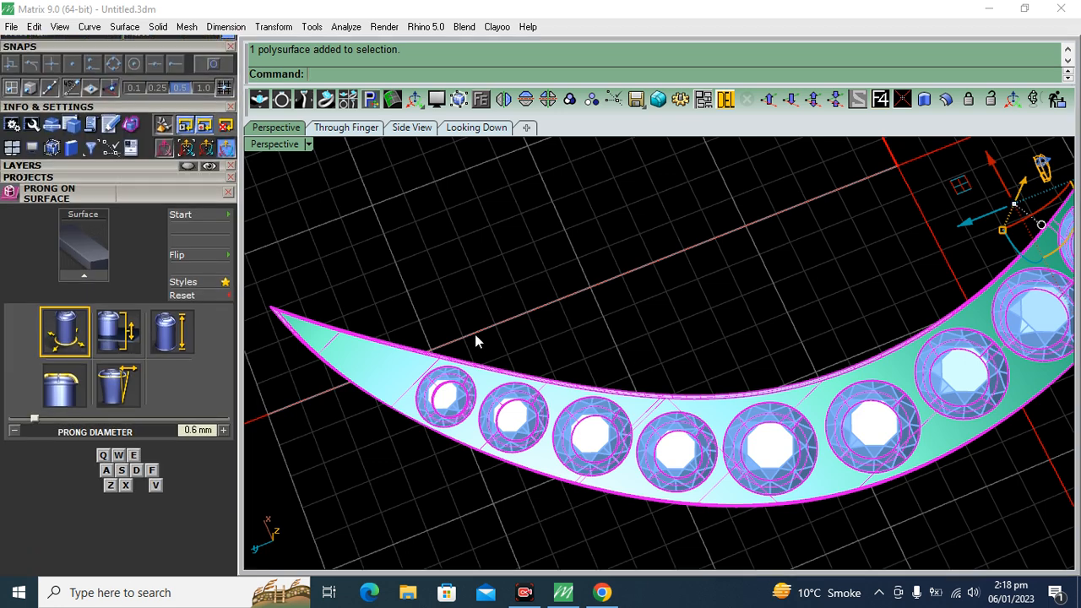
pyautogui.click(81, 272)
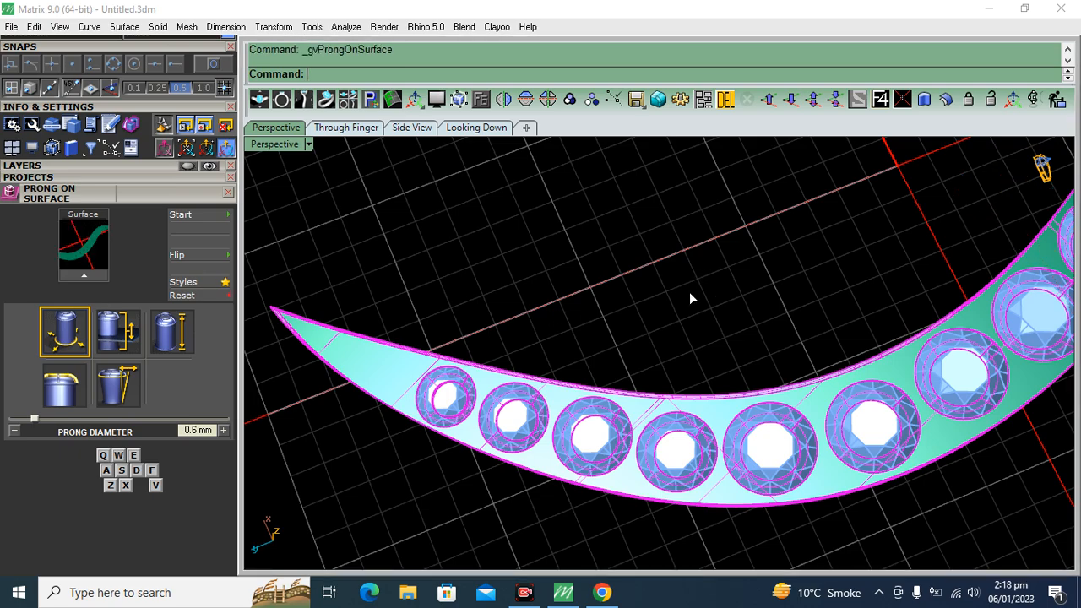
pyautogui.scroll(-9, 715, 310)
pyautogui.moveTo(541, 514); pyautogui.dragTo(707, 478, button='right')
pyautogui.scroll(9, 644, 395)
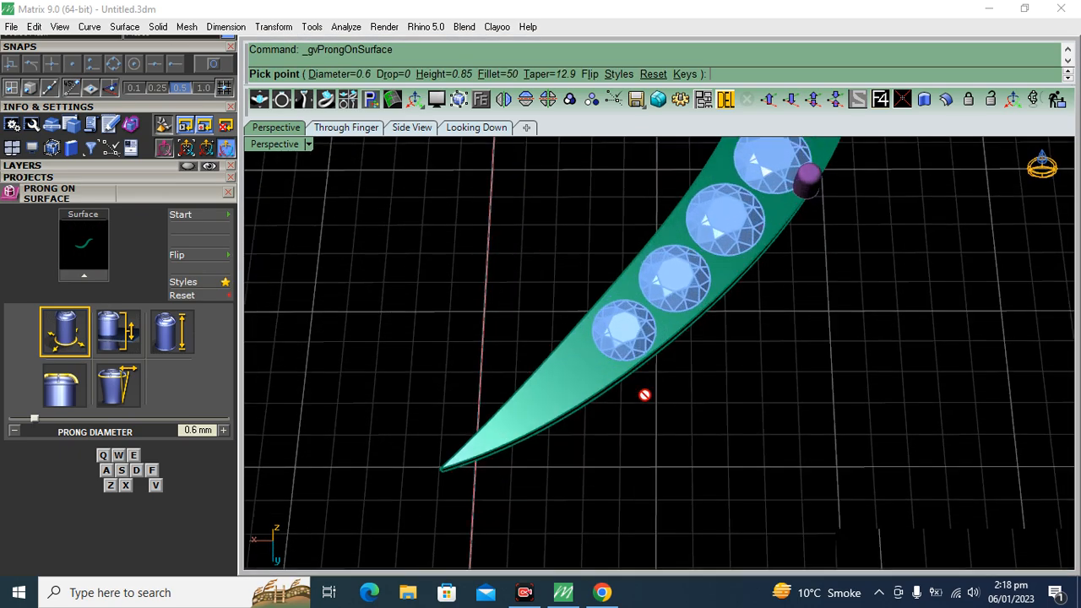
pyautogui.scroll(5, 622, 509)
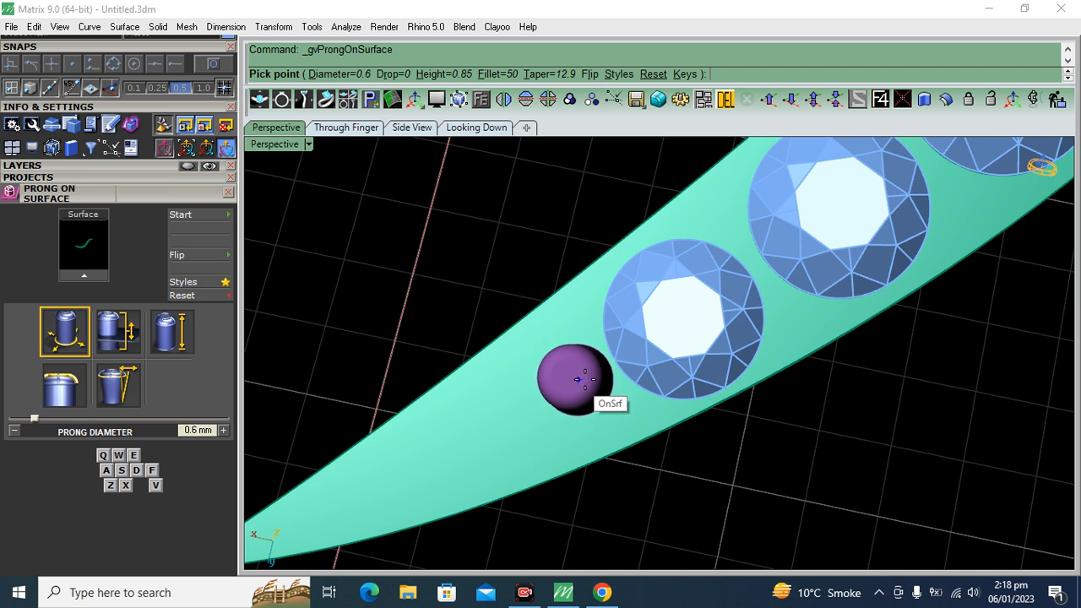
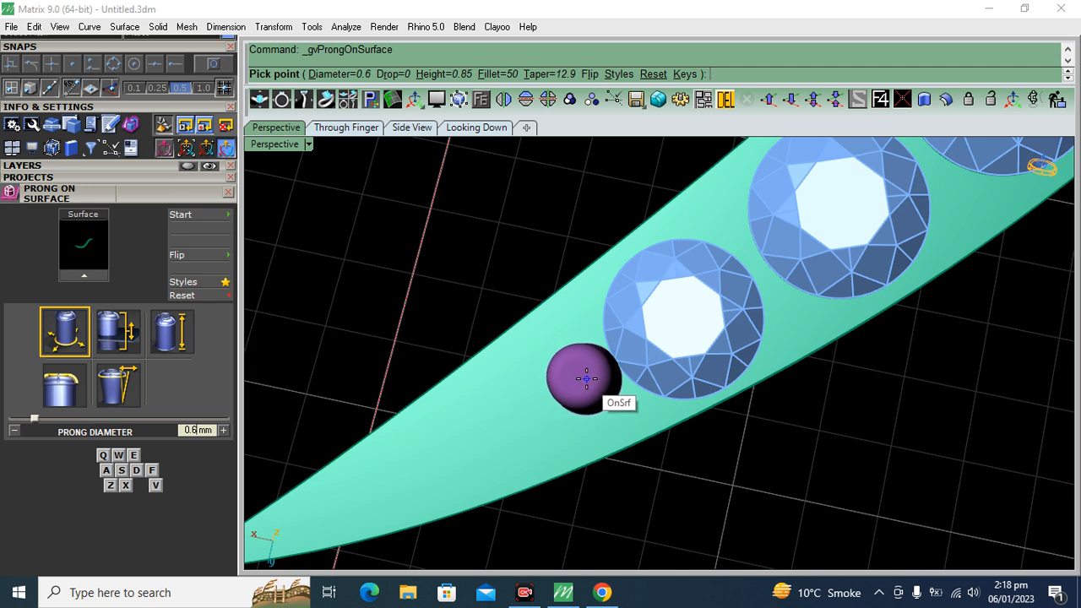
# Set the prong diameter to 0.55 mm, the drop to 0.15 mm and the height to 0.75 mm
pyautogui.press('q')
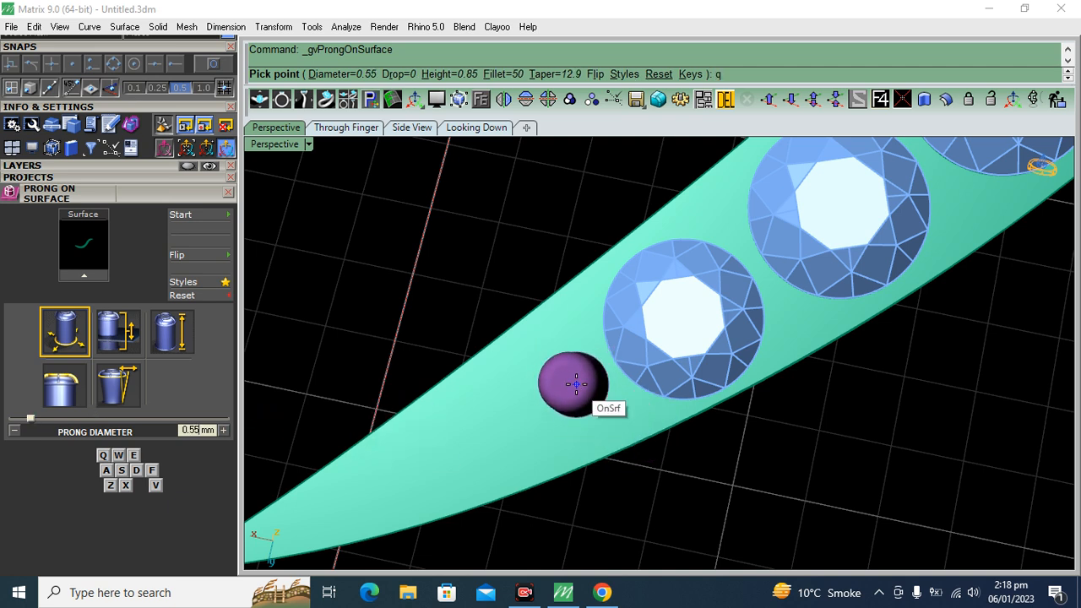
pyautogui.click(119, 332)
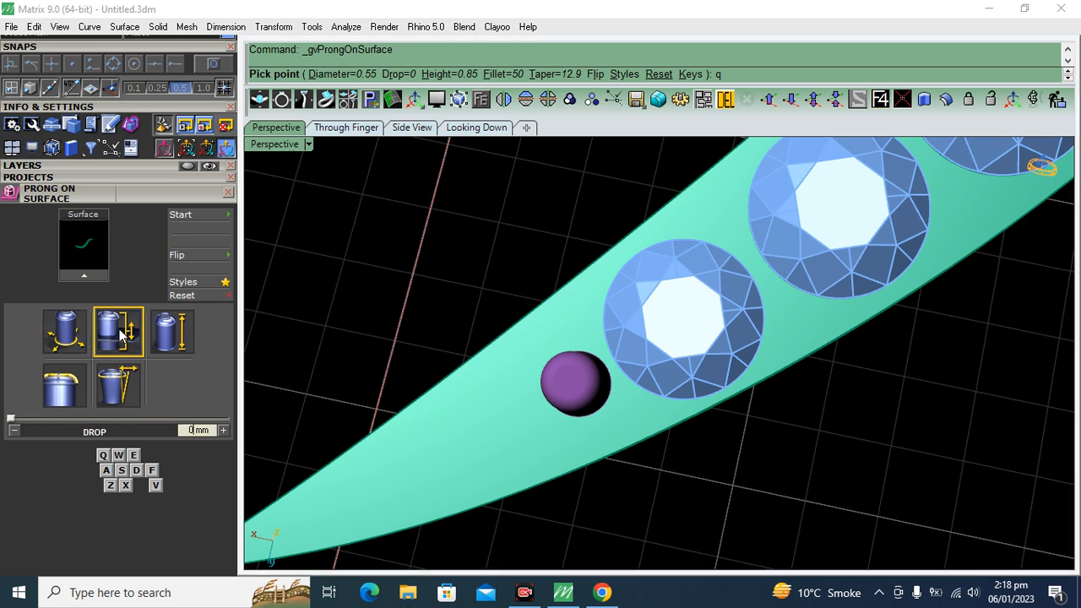
pyautogui.click(223, 430)
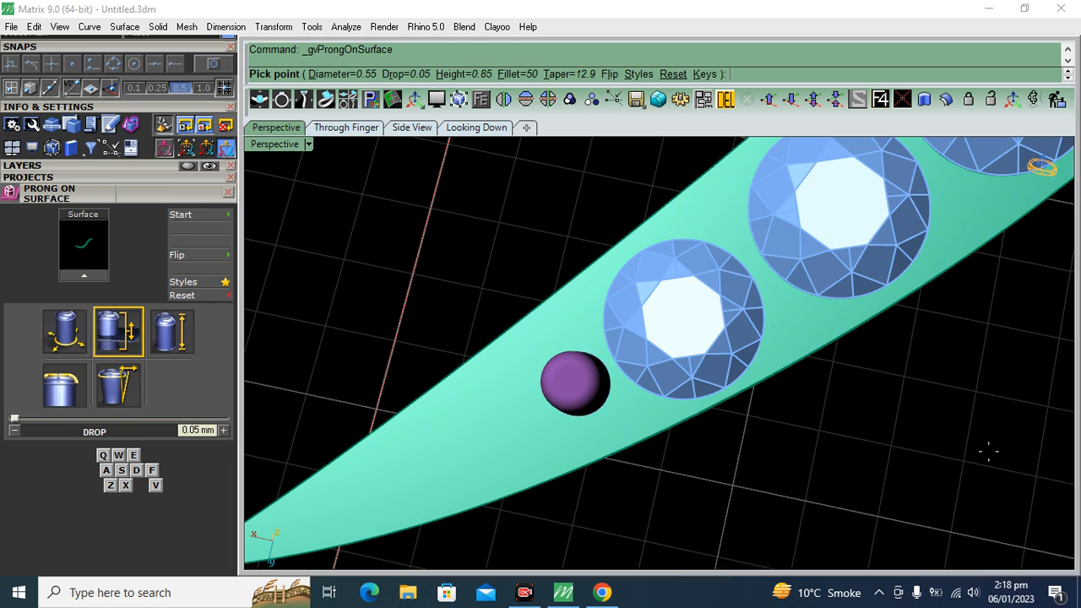
pyautogui.click(223, 430)
pyautogui.click(223, 430)
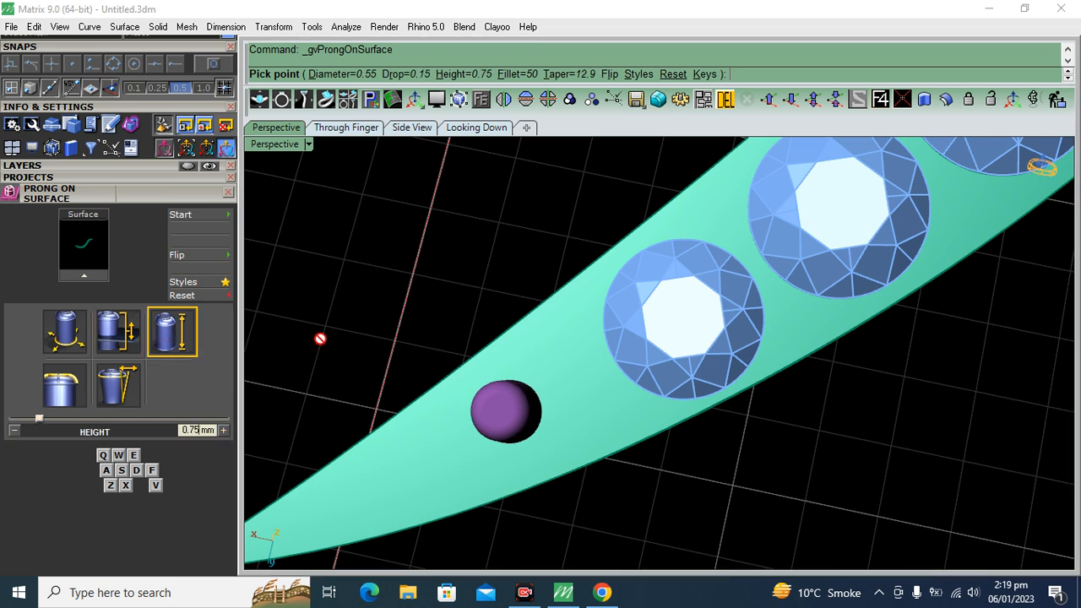
# Reduce the prong diameter to 0.5 mm and place a pair on the band at the outer side of the end gem
pyautogui.scroll(2, 595, 372)
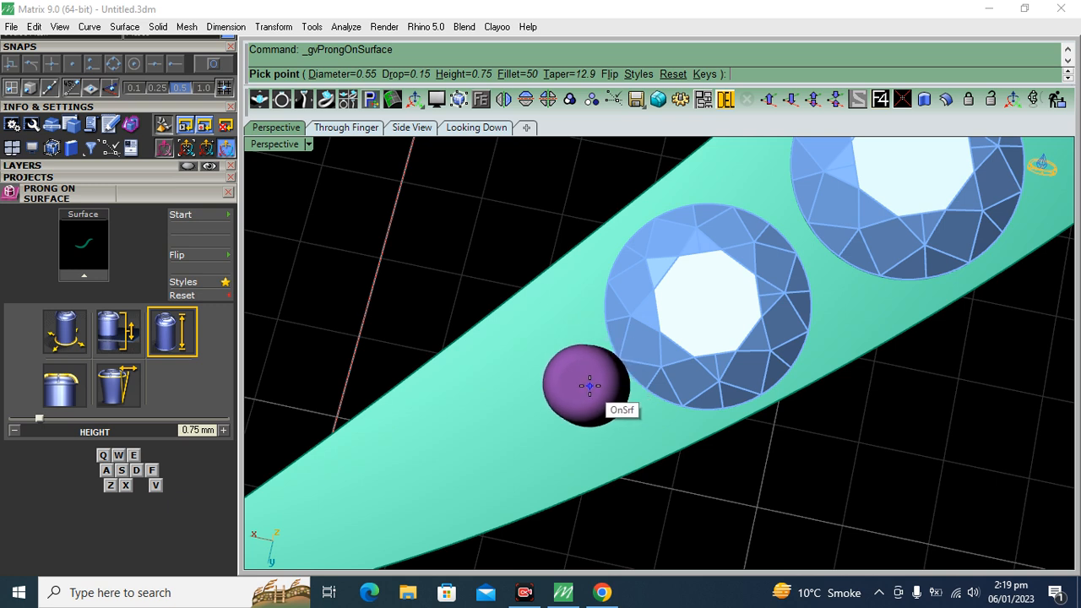
pyautogui.press('q')
pyautogui.click(566, 303)
pyautogui.click(631, 420)
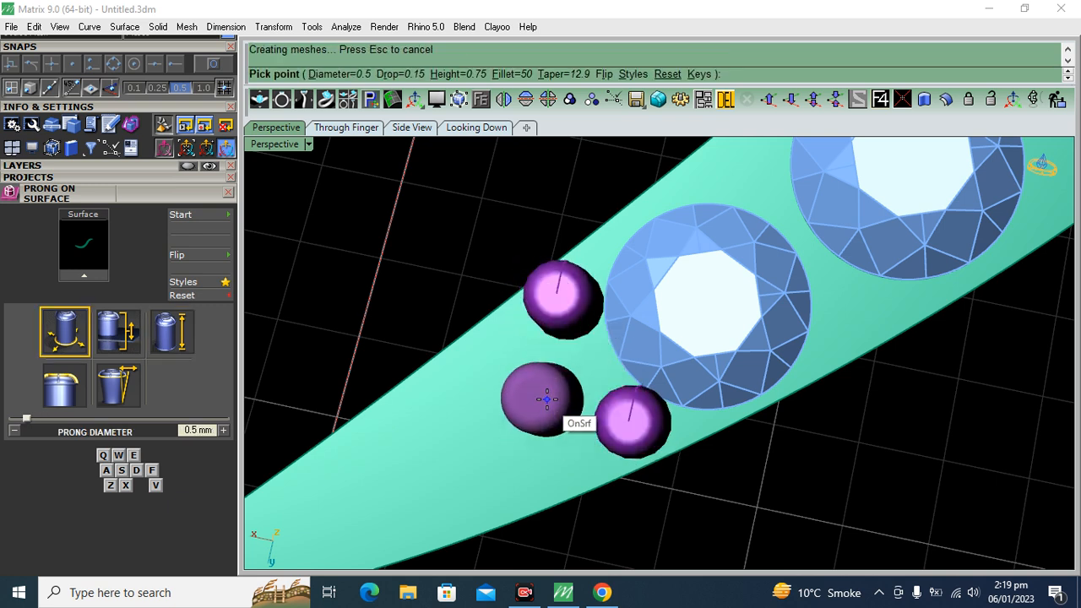
# Place a row of five 0.5 mm prongs from the end gem's outer prong pair toward the band's pointed tip
pyautogui.scroll(-3, 646, 376)
pyautogui.scroll(3, 647, 405)
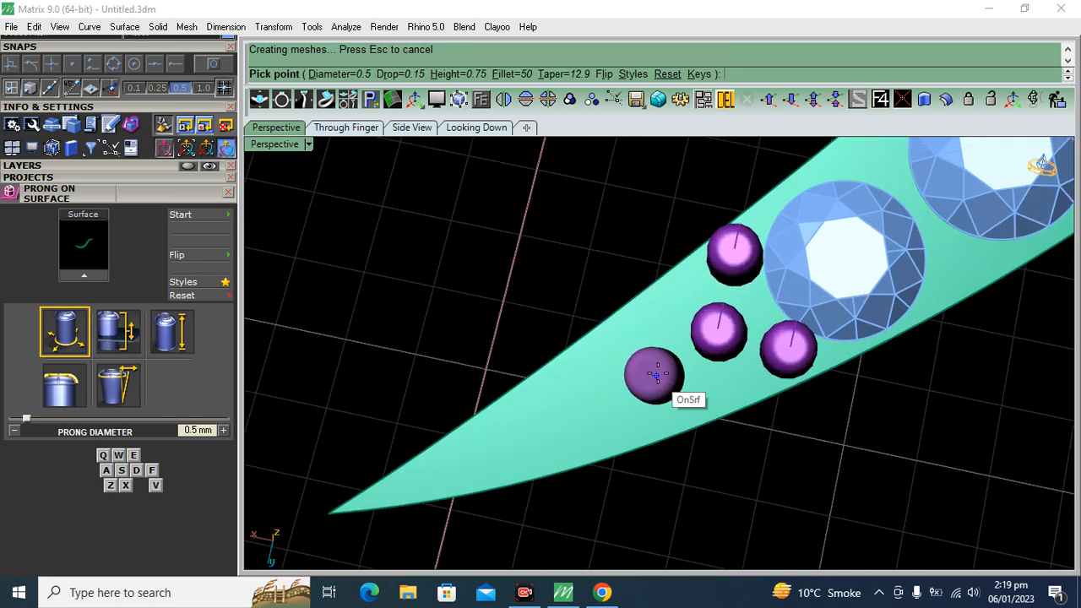
pyautogui.click(655, 375)
pyautogui.click(600, 409)
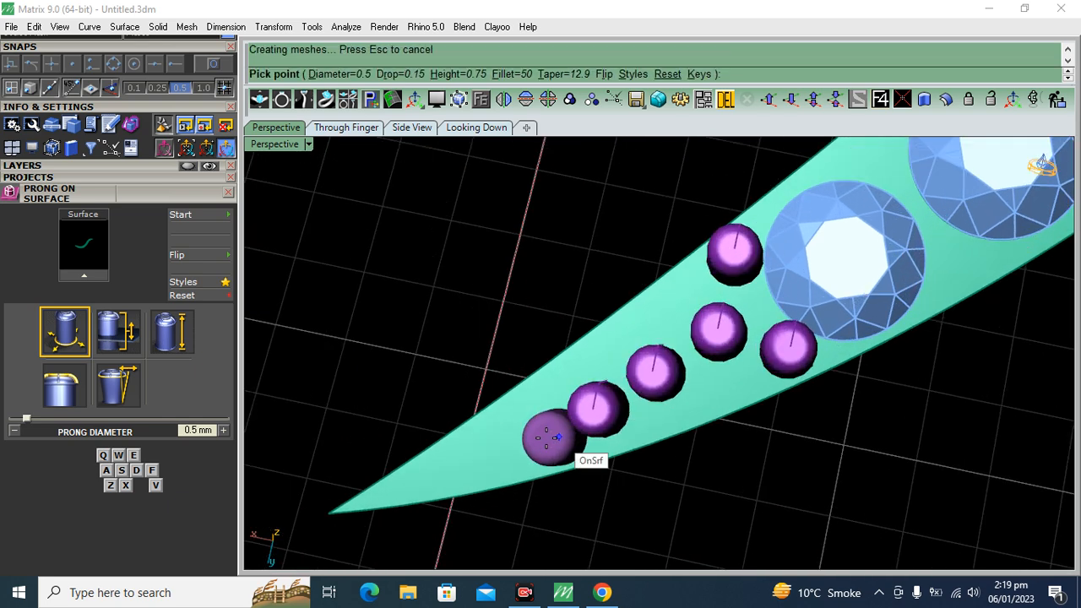
pyautogui.click(530, 439)
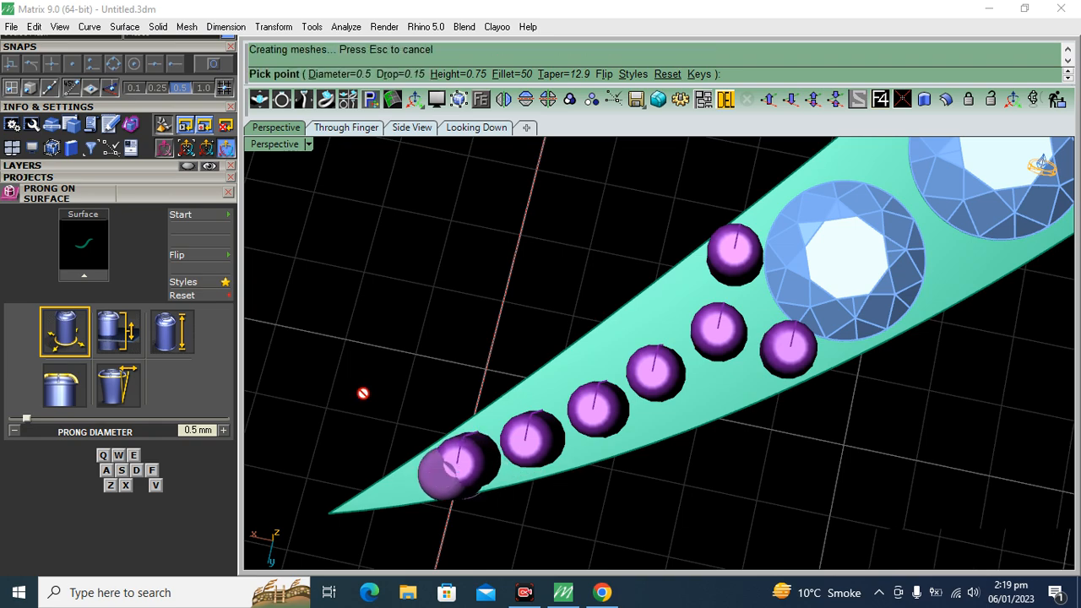
# Place a pair of 0.5 mm prongs near both band edges between the first and second gems
pyautogui.scroll(-3, 750, 412)
pyautogui.scroll(5, 780, 437)
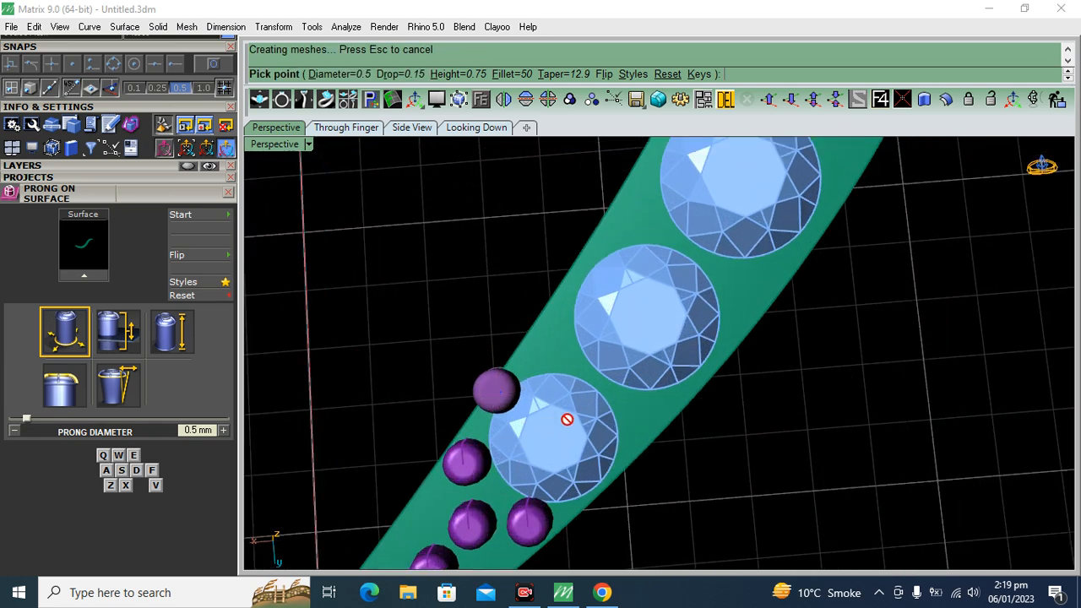
pyautogui.scroll(3, 567, 419)
pyautogui.click(565, 353)
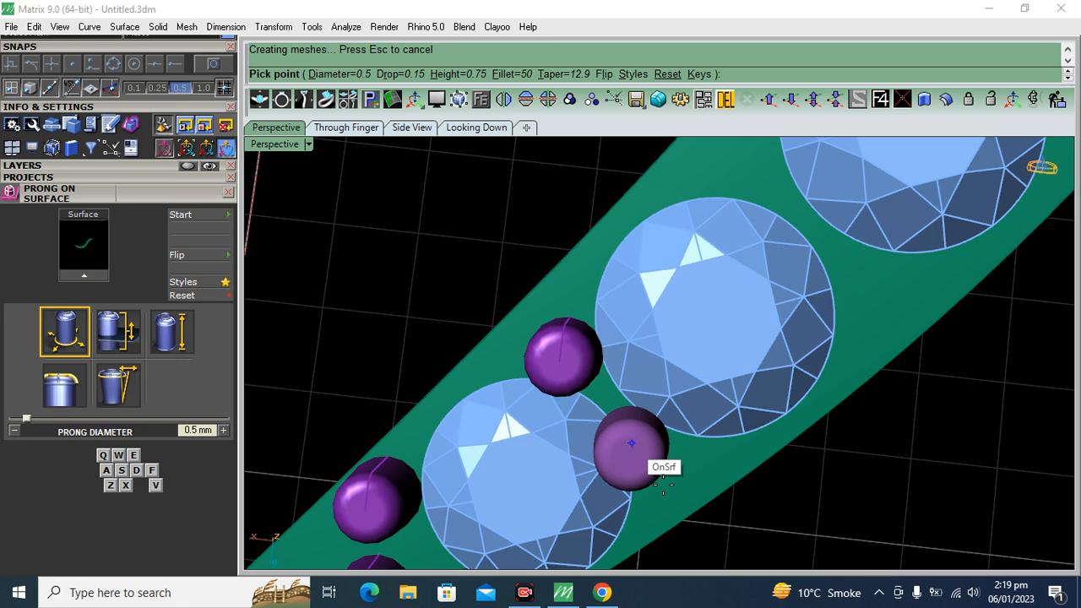
pyautogui.click(664, 464)
# Increase the prong diameter to 0.55 mm and place a pair between the second and third gems
pyautogui.scroll(-7, 692, 417)
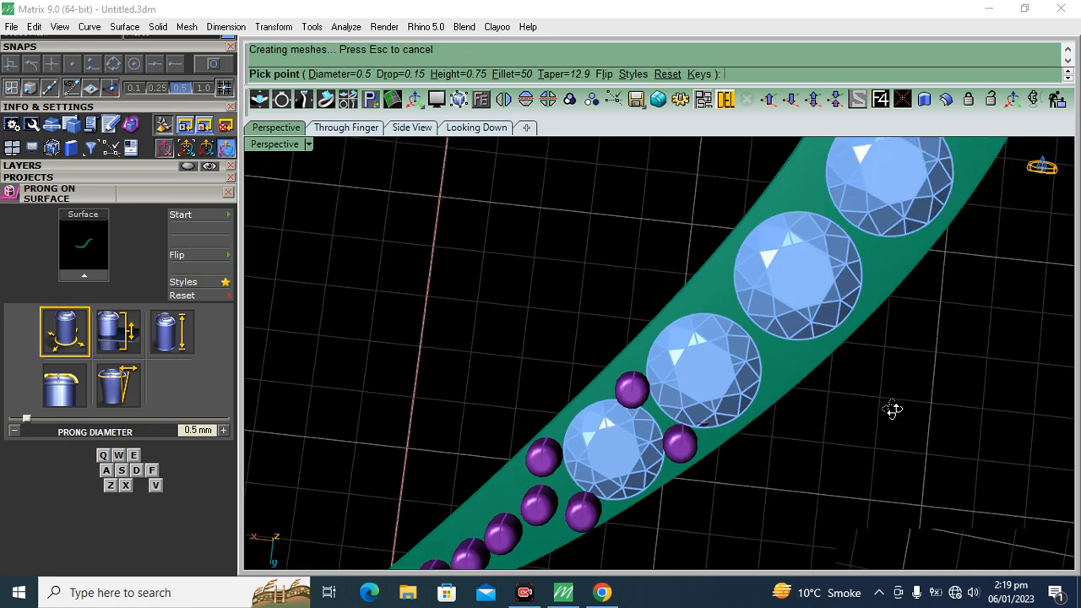
pyautogui.moveTo(890, 410); pyautogui.dragTo(813, 404, button='right')
pyautogui.scroll(5, 727, 324)
pyautogui.press('w')
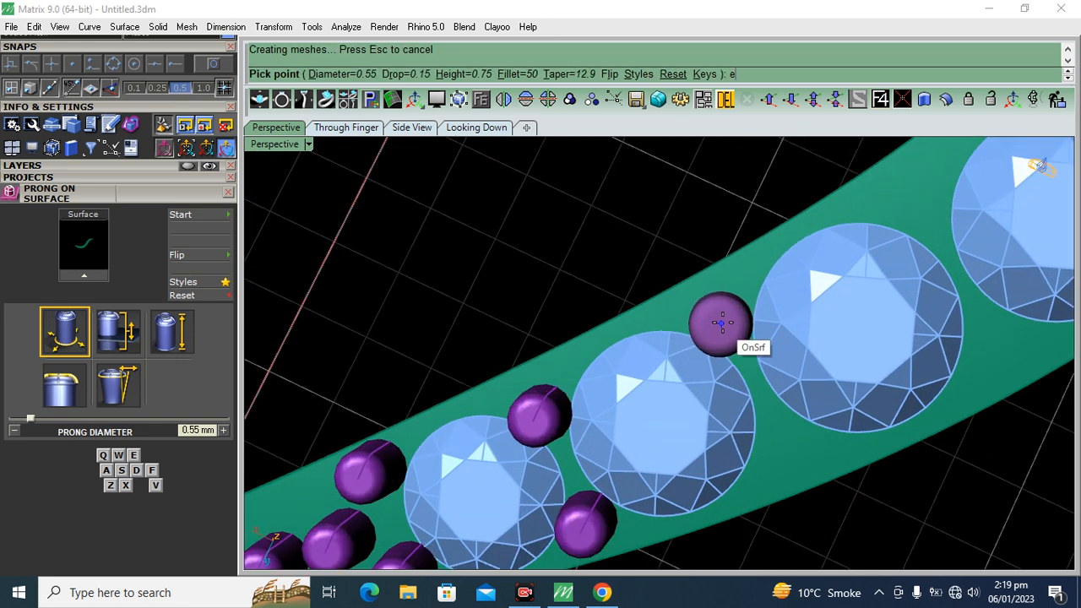
pyautogui.click(781, 442)
# Place a pair of 0.55 mm prongs near both band edges between the third and fourth gems
pyautogui.scroll(-8, 542, 331)
pyautogui.moveTo(857, 370); pyautogui.dragTo(802, 369, button='right')
pyautogui.scroll(6, 802, 370)
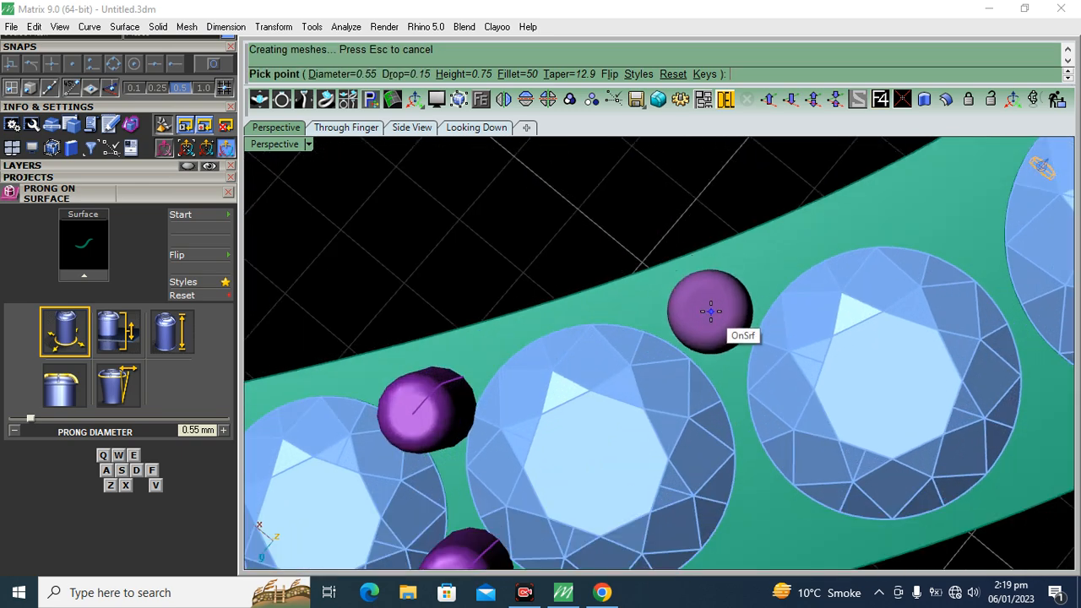
pyautogui.click(709, 319)
pyautogui.scroll(-4, 684, 270)
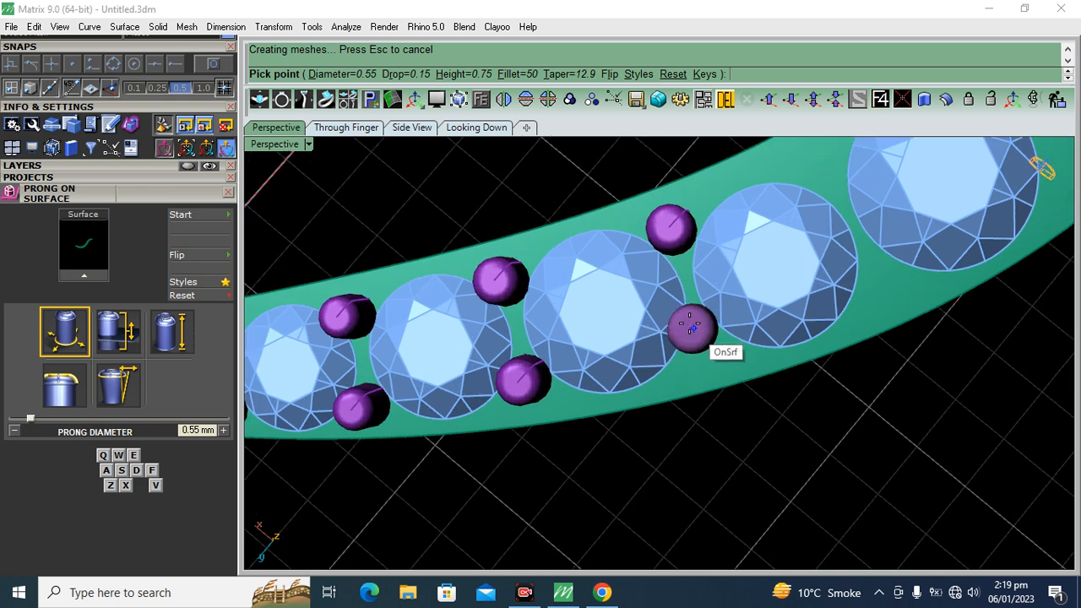
pyautogui.click(704, 344)
# Increase the prong diameter to 0.6 mm and place a pair between the fourth and fifth gems
pyautogui.scroll(-3, 820, 379)
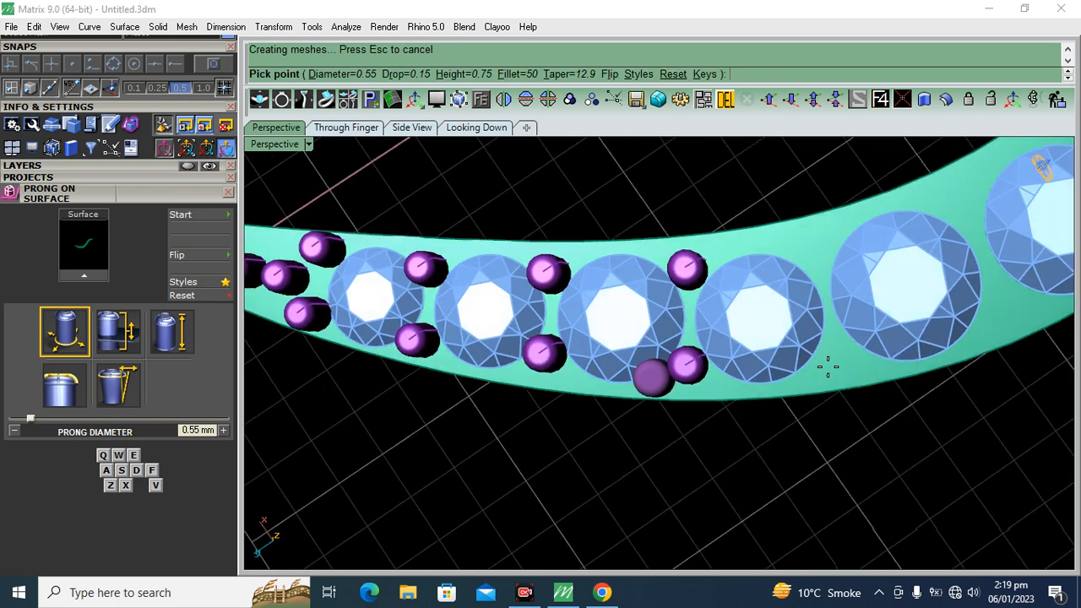
pyautogui.scroll(5, 819, 240)
pyautogui.press('w')
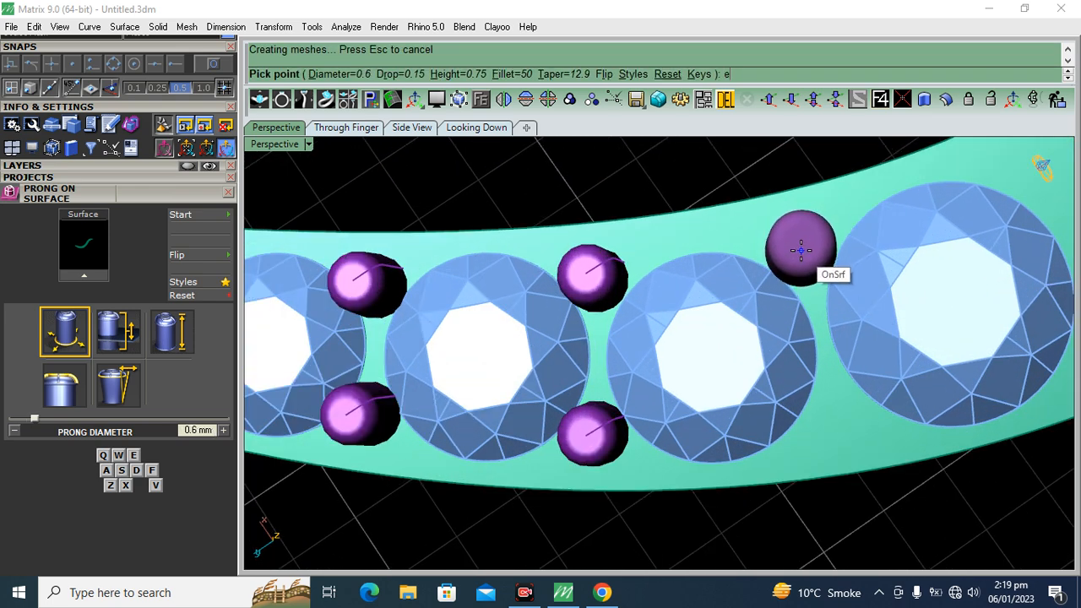
pyautogui.click(839, 416)
# Increase the prong diameter to 0.65 mm and place a pair between the fifth and sixth gems
pyautogui.scroll(-3, 810, 411)
pyautogui.scroll(5, 861, 381)
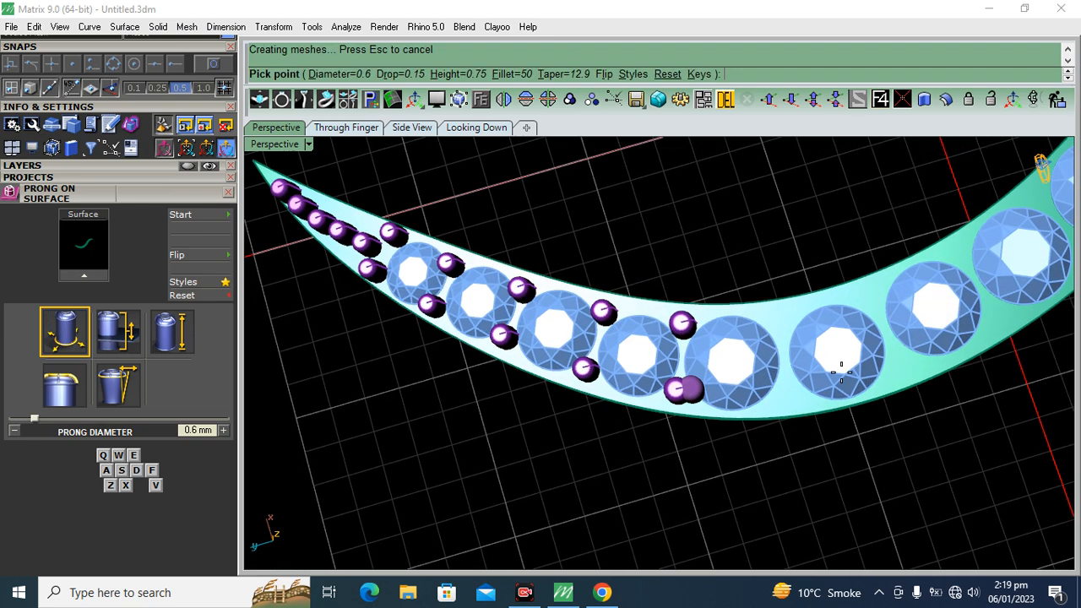
pyautogui.press('e')
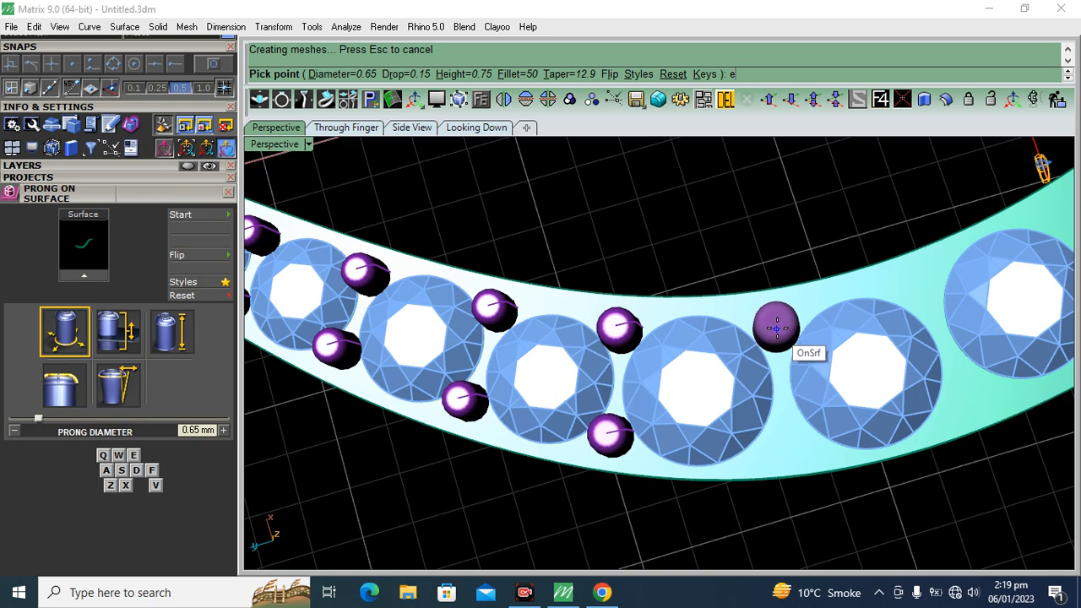
pyautogui.click(776, 328)
pyautogui.click(786, 429)
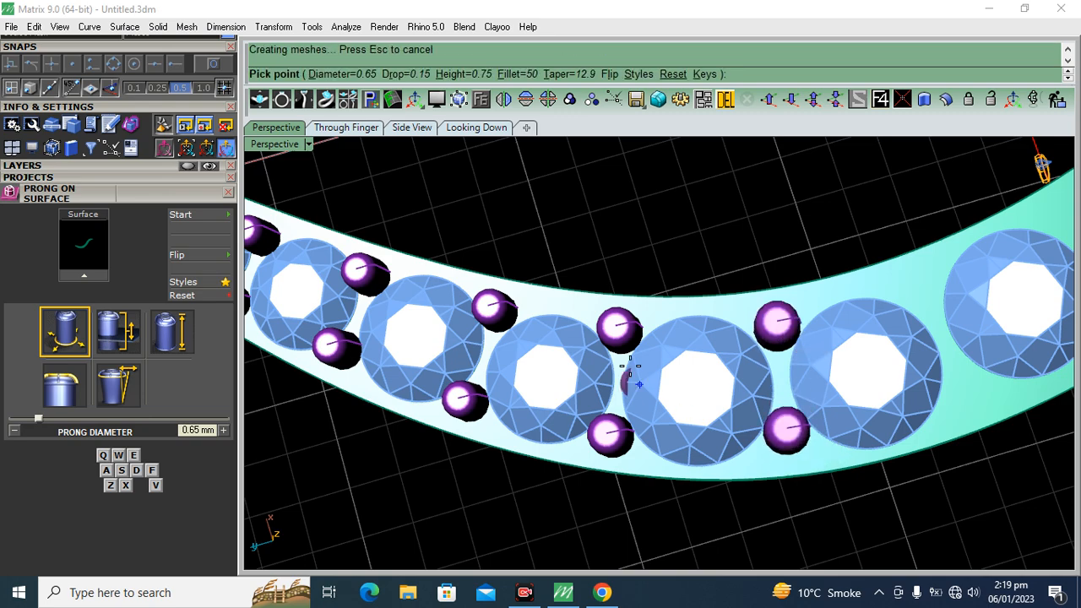
# Place pairs of 0.65 mm prongs in the next two gaps, from the sixth to the eighth gem
pyautogui.scroll(-5, 632, 369)
pyautogui.moveTo(874, 403); pyautogui.dragTo(839, 410, button='right')
pyautogui.scroll(5, 828, 372)
pyautogui.click(803, 364)
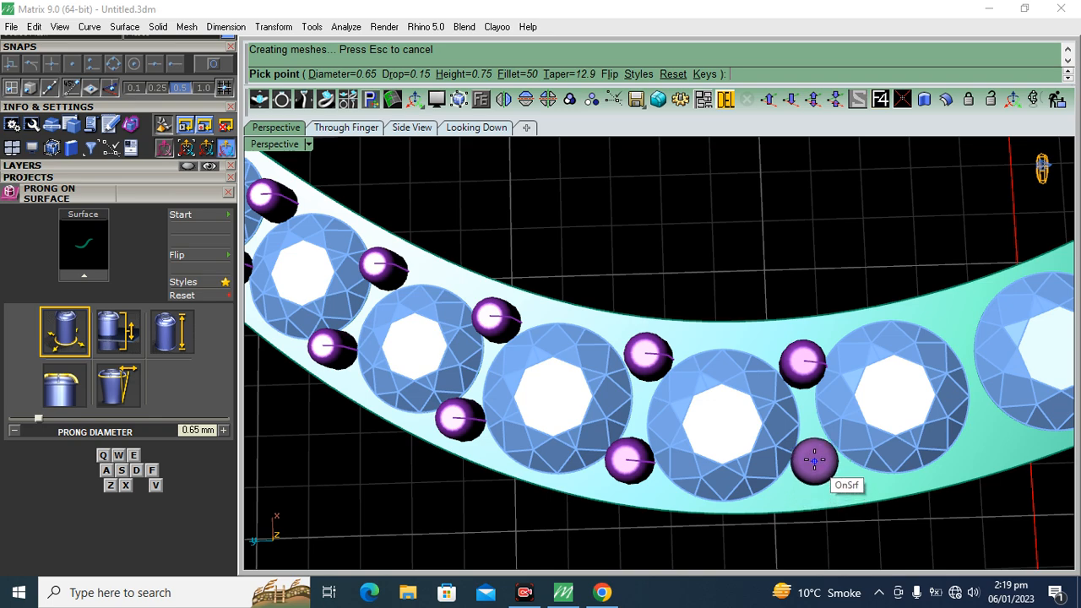
pyautogui.scroll(-5, 482, 304)
pyautogui.scroll(5, 700, 334)
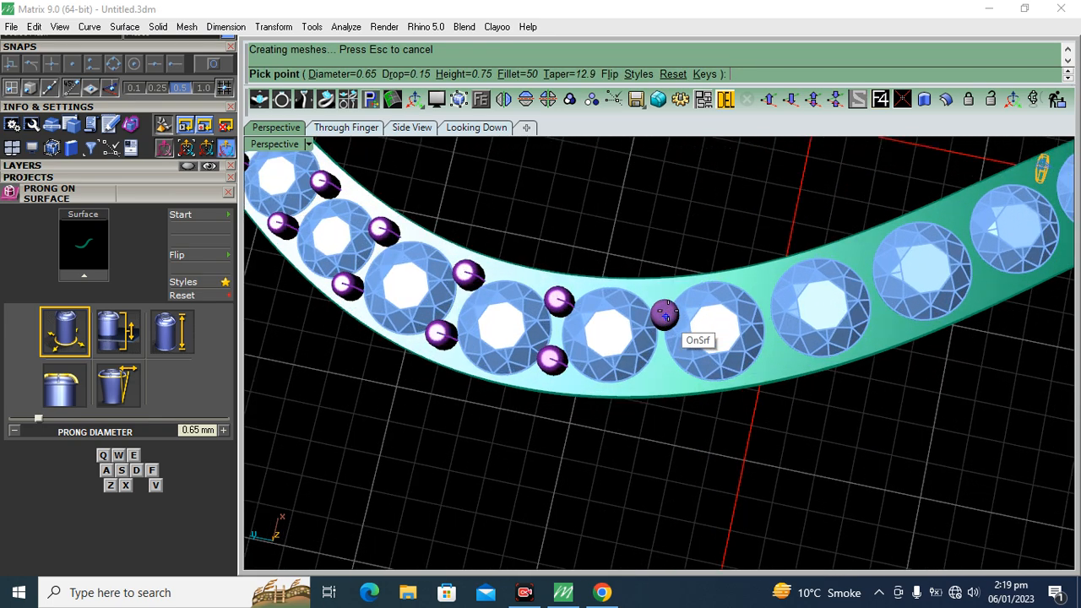
pyautogui.click(651, 287)
pyautogui.click(658, 391)
# Place pairs of 0.65 mm prongs in the two gaps from the eighth to the tenth gem
pyautogui.scroll(-3, 600, 310)
pyautogui.scroll(4, 709, 312)
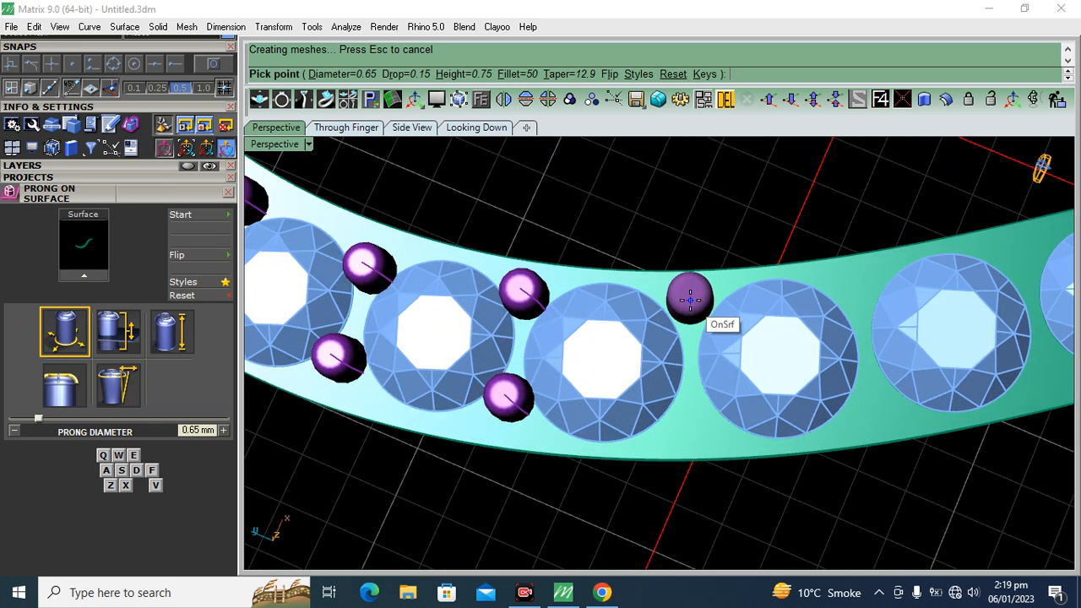
pyautogui.click(690, 300)
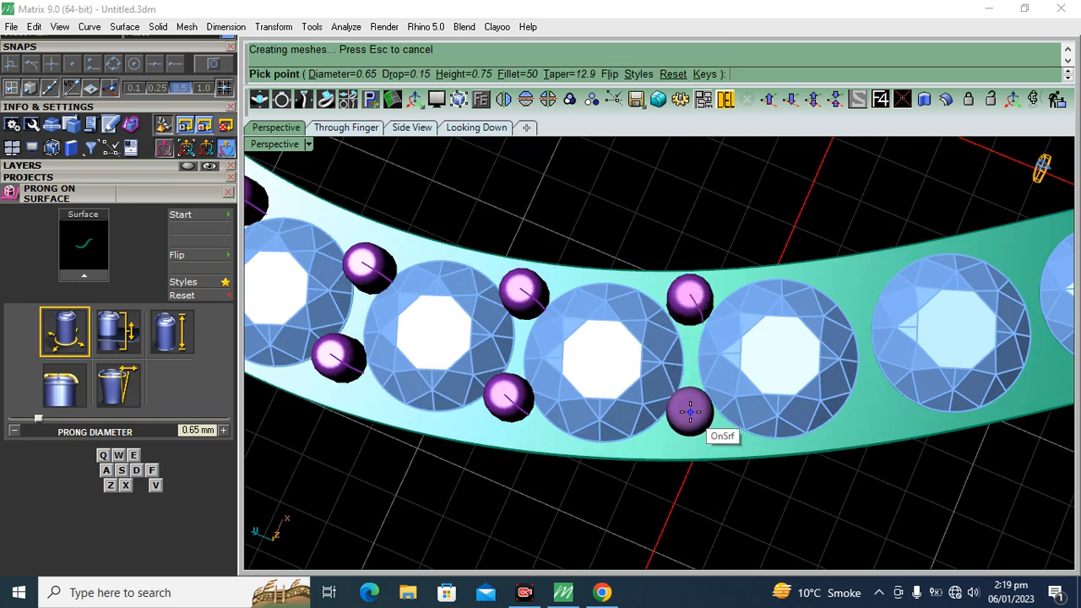
pyautogui.scroll(-3, 610, 372)
pyautogui.scroll(4, 664, 380)
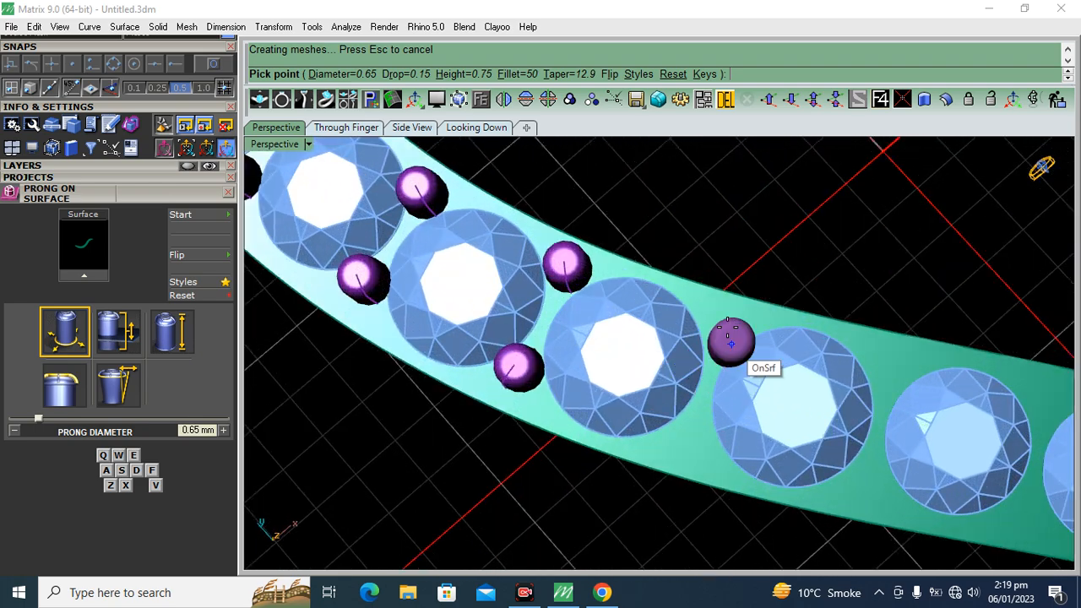
pyautogui.click(727, 322)
pyautogui.click(693, 431)
# Place pairs of 0.65 mm prongs in the two gaps from the tenth to the twelfth gem
pyautogui.scroll(-3, 700, 423)
pyautogui.scroll(4, 603, 316)
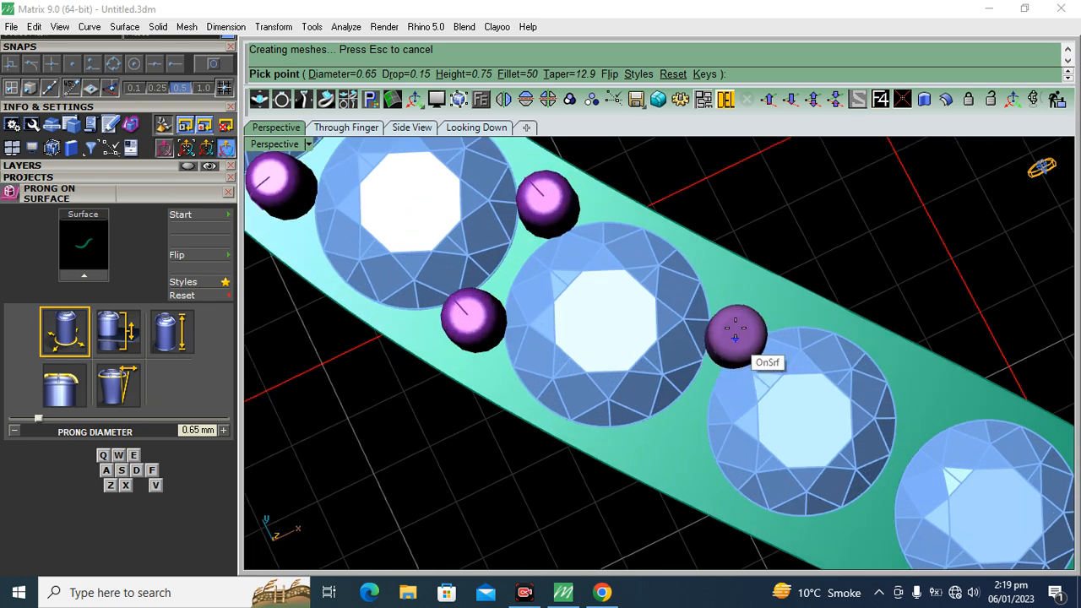
pyautogui.click(739, 310)
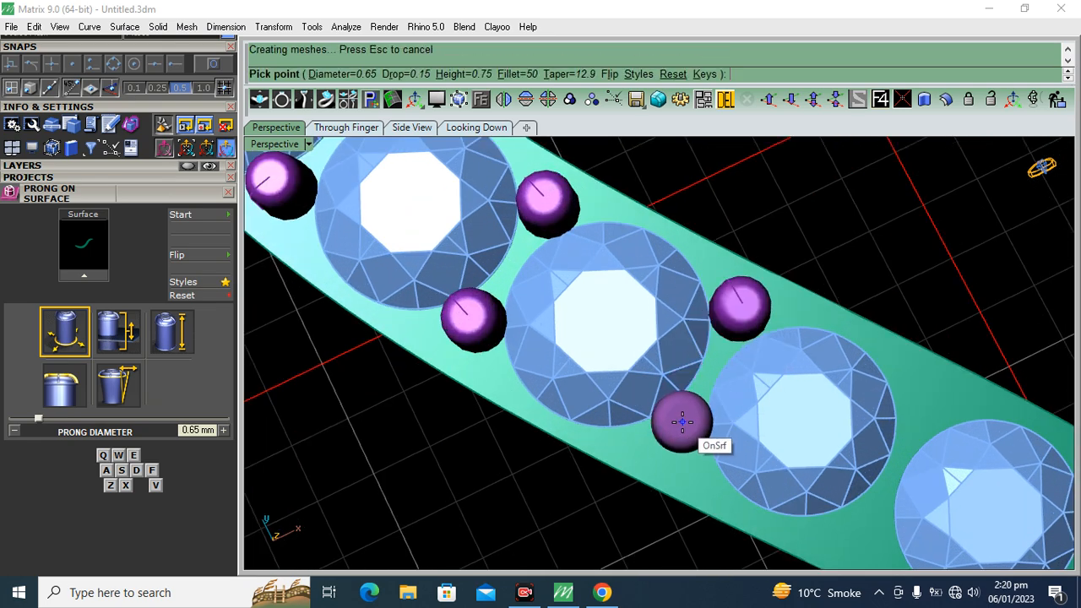
pyautogui.scroll(-6, 576, 297)
pyautogui.moveTo(765, 324); pyautogui.dragTo(675, 363, button='right')
pyautogui.scroll(4, 661, 358)
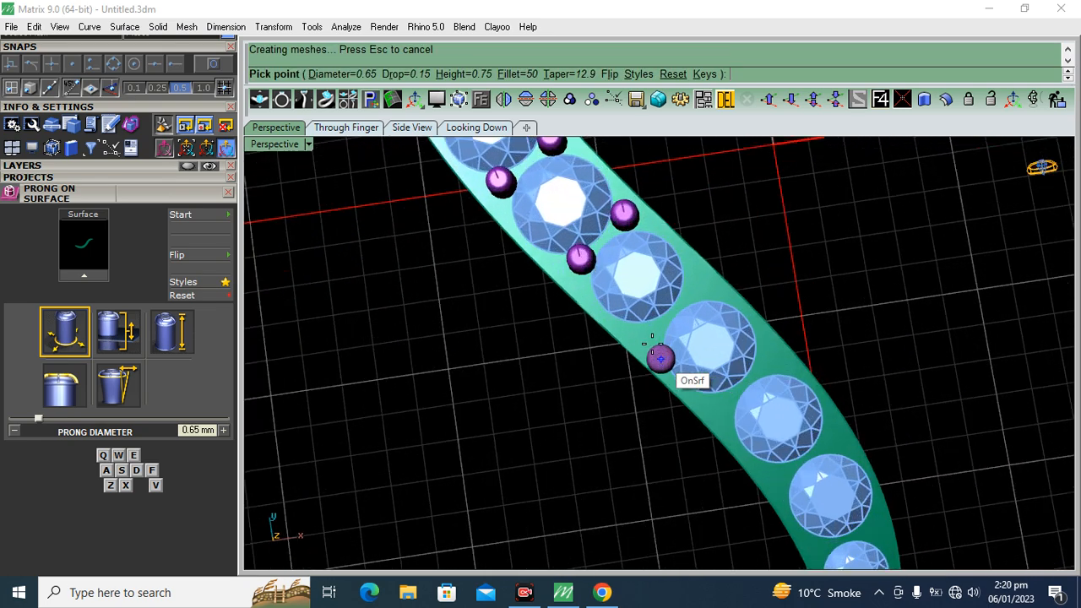
pyautogui.click(646, 335)
pyautogui.scroll(3, 697, 285)
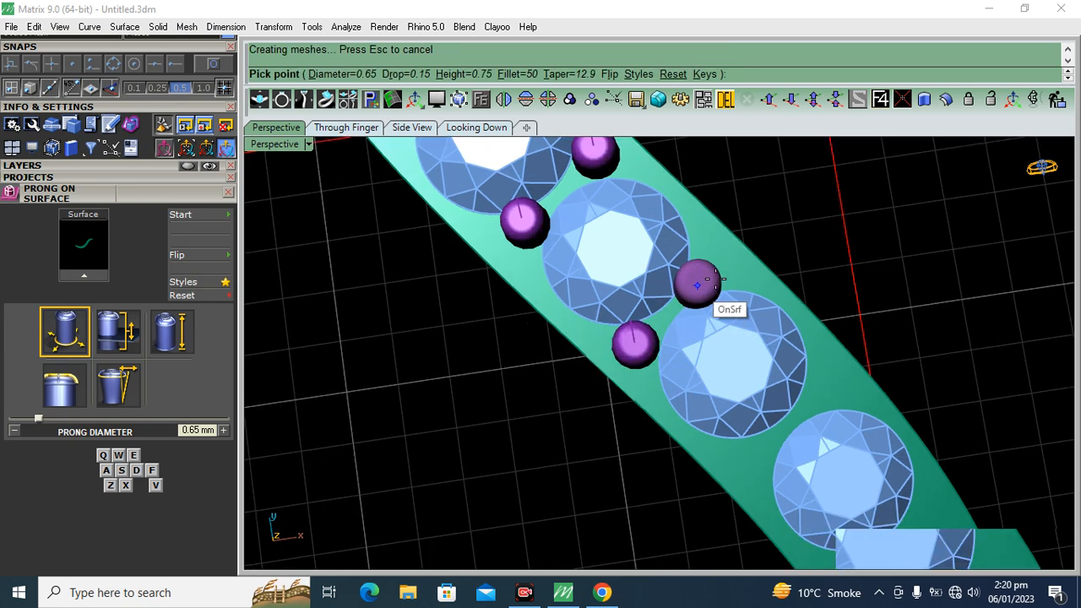
pyautogui.click(710, 267)
# Reduce the prong diameter to 0.6 mm and place a pair in the gap after the twelfth gem
pyautogui.scroll(-4, 743, 270)
pyautogui.moveTo(762, 273); pyautogui.dragTo(854, 319, button='right')
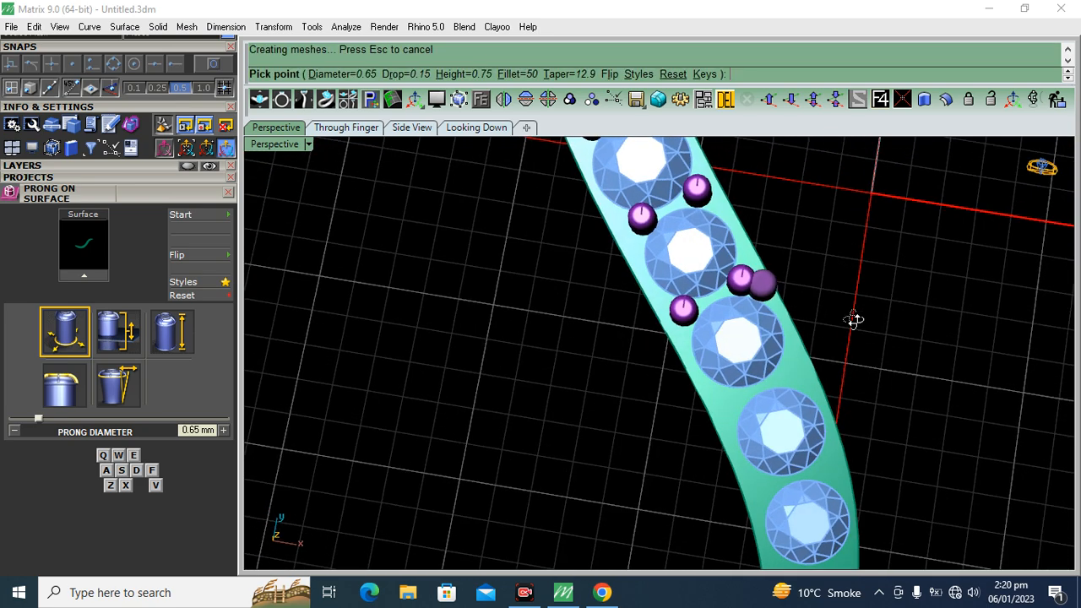
pyautogui.scroll(3, 820, 386)
pyautogui.press('a')
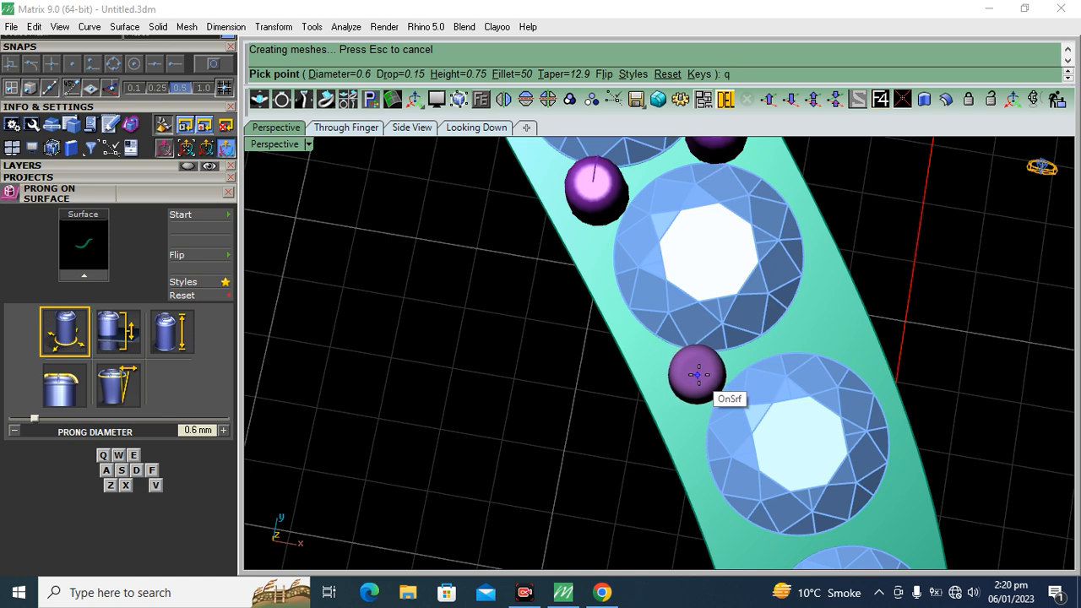
pyautogui.click(698, 374)
# Place a pair of 0.6 mm prongs in the gap before the second-to-last gem
pyautogui.scroll(-5, 685, 260)
pyautogui.moveTo(823, 320); pyautogui.dragTo(911, 365, button='right')
pyautogui.scroll(5, 704, 363)
pyautogui.click(701, 356)
pyautogui.click(833, 336)
# Reduce the prong diameter to 0.55 mm and place a pair between the last two gems
pyautogui.scroll(-2, 642, 280)
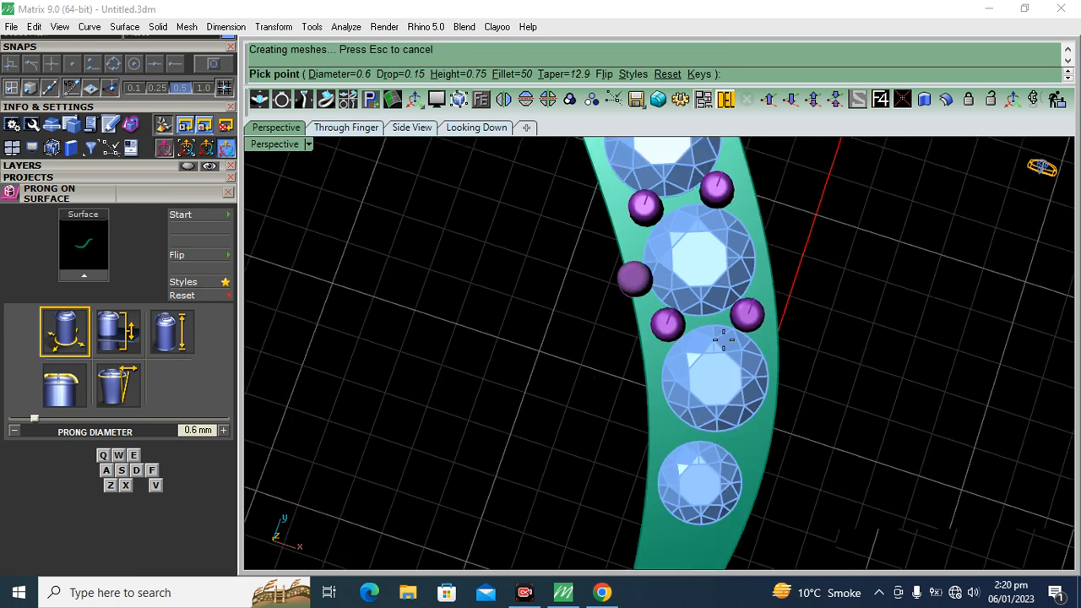
pyautogui.scroll(-3, 675, 354)
pyautogui.scroll(5, 642, 381)
pyautogui.press('q')
pyautogui.click(632, 375)
pyautogui.click(782, 415)
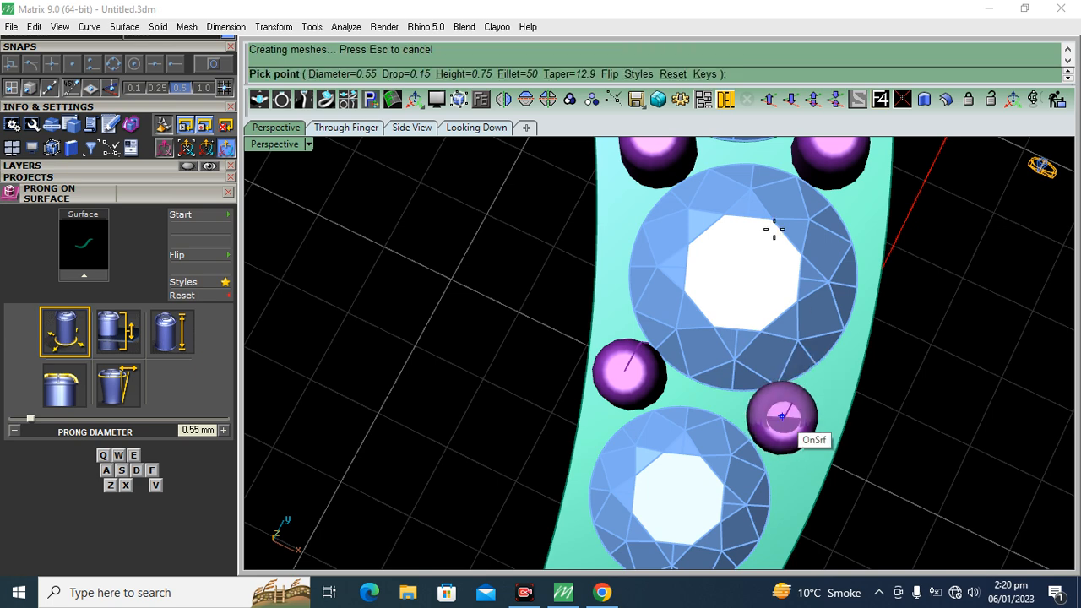
# Reduce the prong diameter to 0.5 mm and place a pair of prongs just beyond the last gem
pyautogui.scroll(-3, 726, 372)
pyautogui.scroll(2, 688, 427)
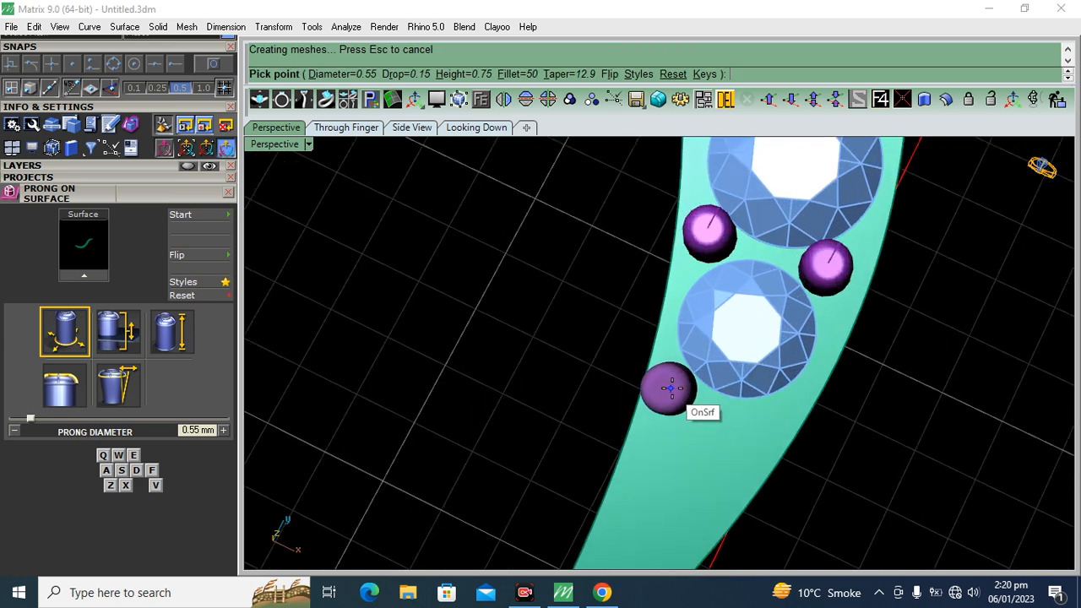
pyautogui.press('q')
pyautogui.click(669, 382)
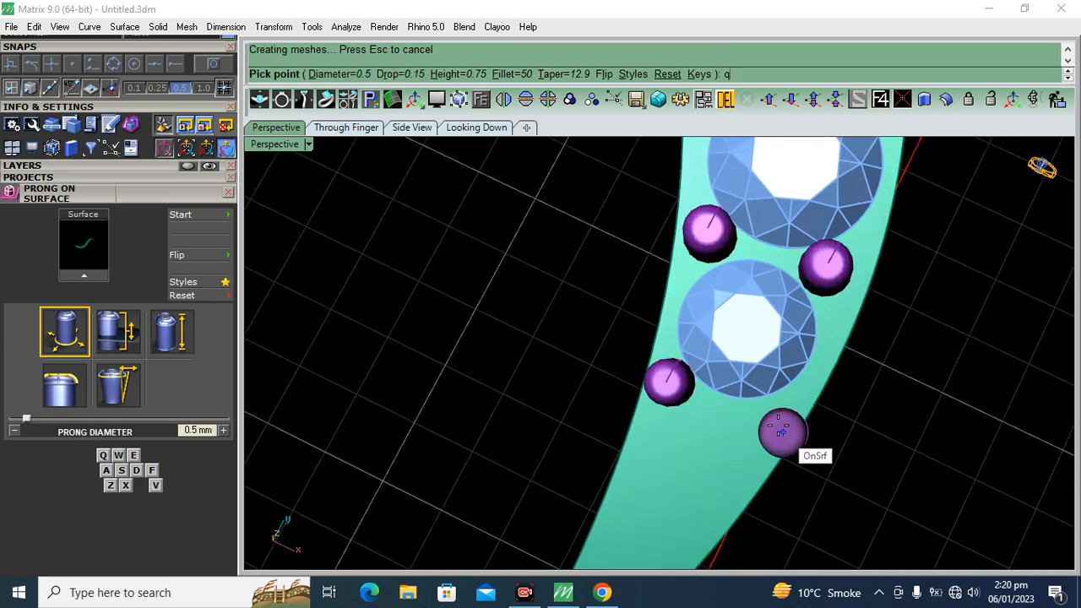
# Place a single row of five 0.5 mm prongs along the middle of the band's tapering lower tip
pyautogui.click(704, 432)
pyautogui.scroll(-5, 941, 313)
pyautogui.moveTo(942, 358); pyautogui.dragTo(944, 391, button='right')
pyautogui.scroll(5, 944, 390)
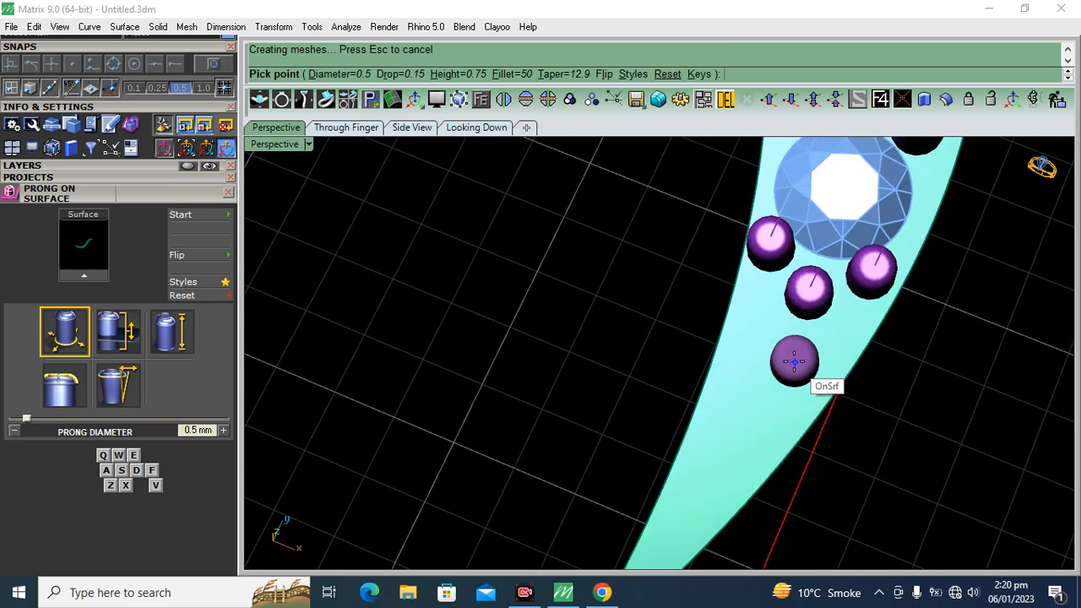
pyautogui.click(765, 407)
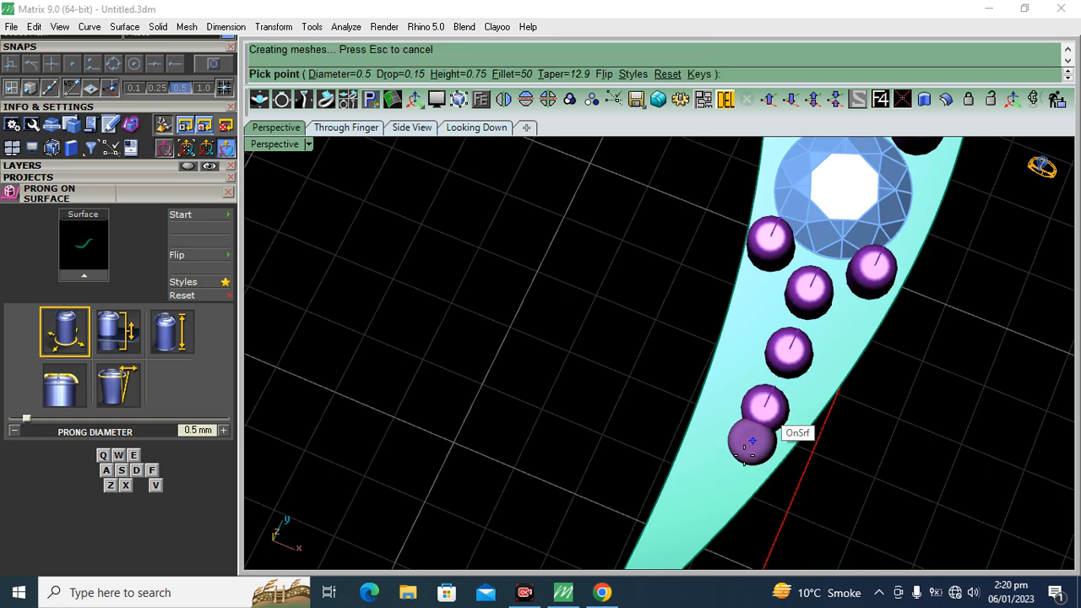
pyautogui.click(731, 463)
pyautogui.click(690, 516)
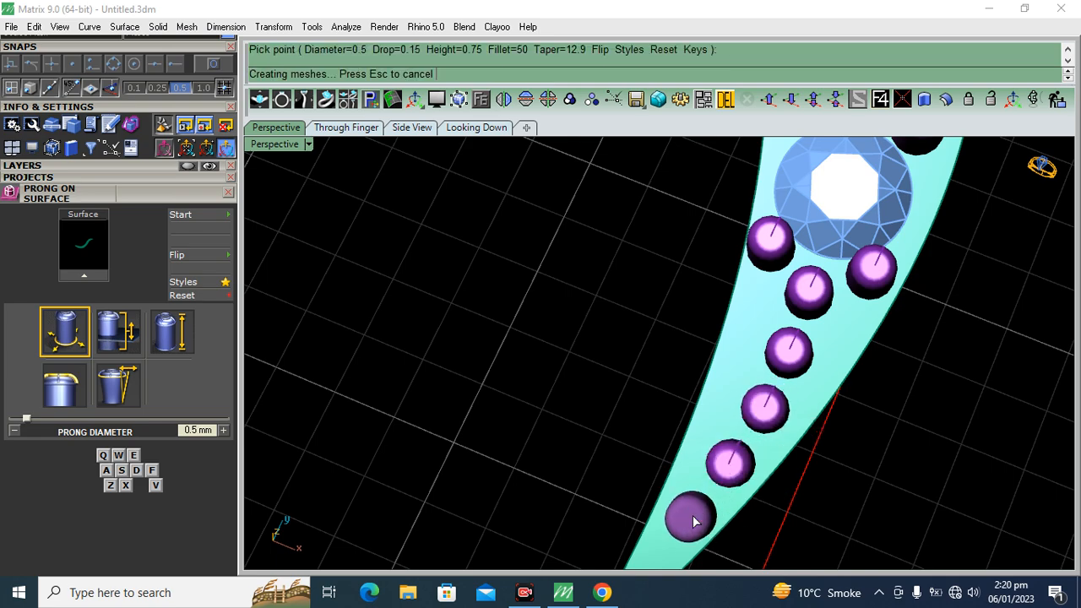
pyautogui.rightClick(690, 518)
# Select all prongs on the Heads layer together with the band and assign them to the Metal 01 layer
pyautogui.scroll(-10, 685, 501)
pyautogui.moveTo(783, 391); pyautogui.dragTo(996, 262, button='right')
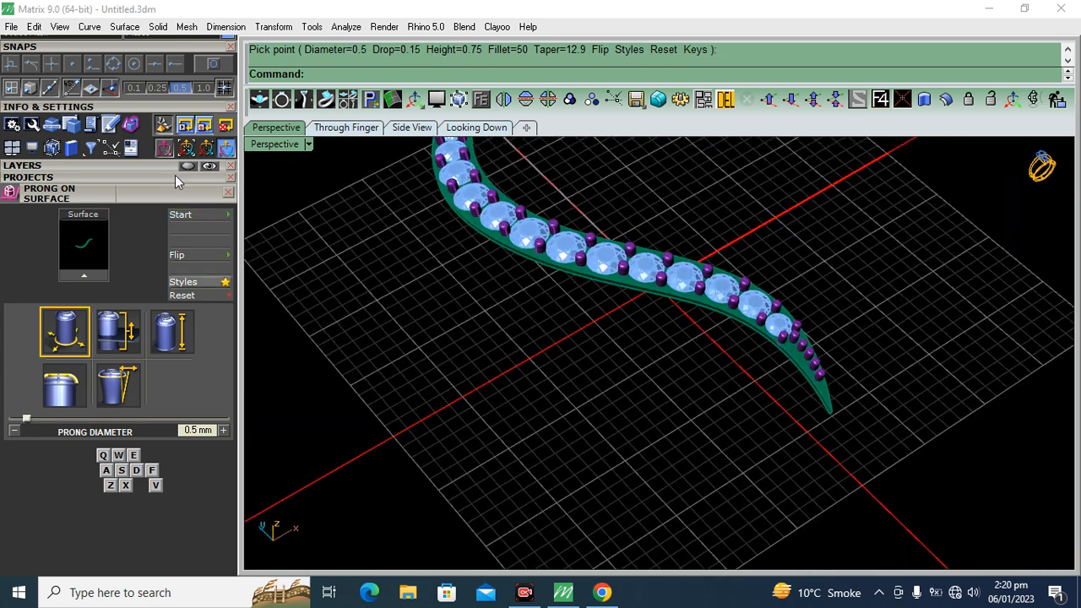
pyautogui.click(118, 166)
pyautogui.click(184, 255)
pyautogui.keyDown('shift'); pyautogui.moveTo(671, 351); pyautogui.dragTo(707, 444, button='right'); pyautogui.keyUp('shift')
pyautogui.scroll(5, 841, 330)
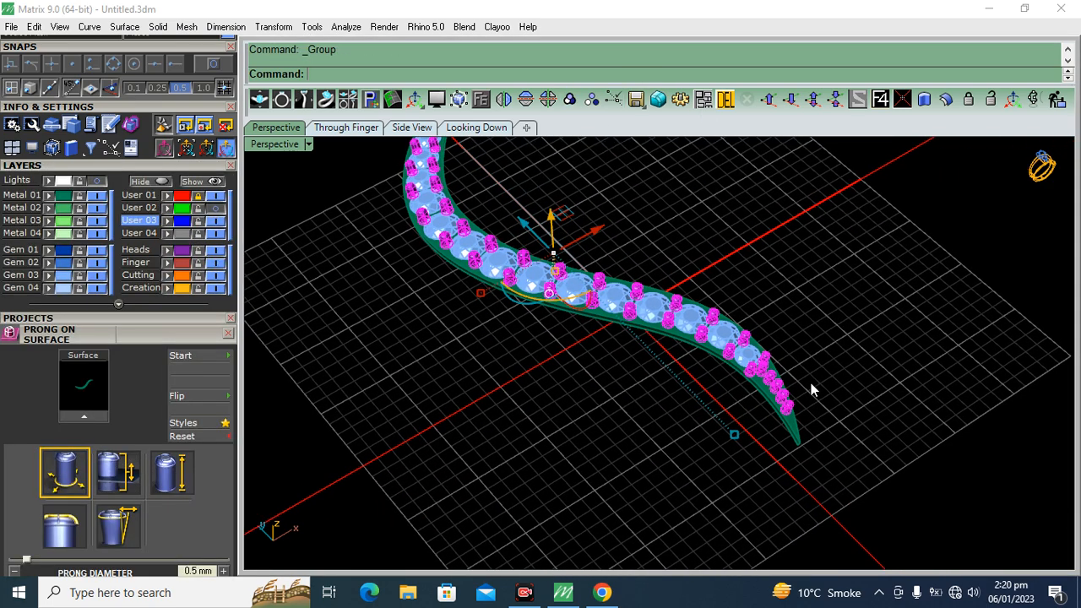
pyautogui.keyDown('shift'); pyautogui.click(782, 403); pyautogui.keyUp('shift')
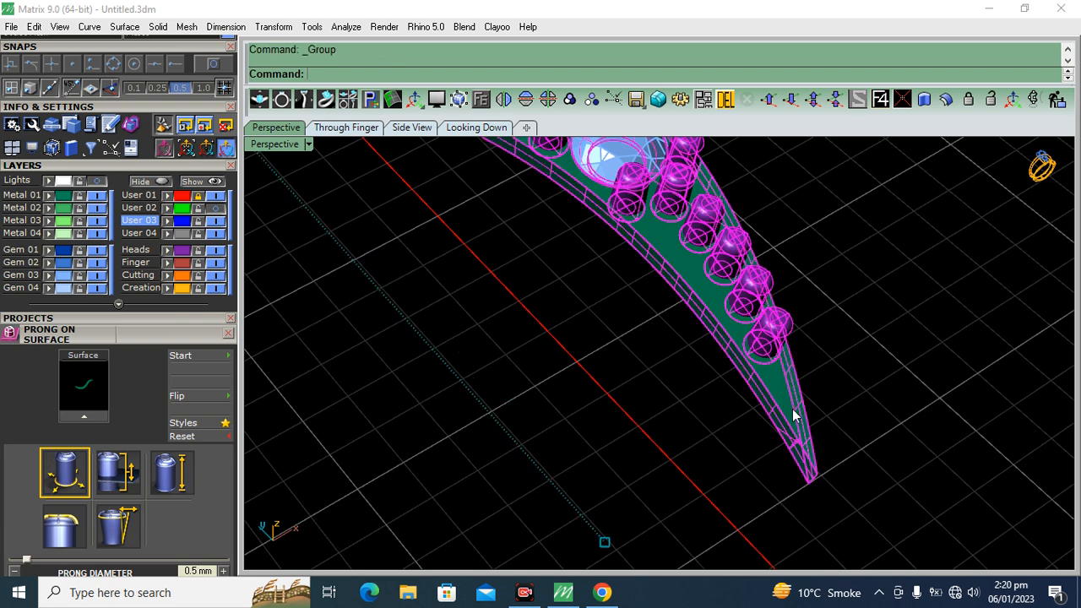
pyautogui.click(52, 199)
pyautogui.click(684, 383)
# Inspect the prongs along the band from a low side angle and close the Prong On Surface tool
pyautogui.scroll(-5, 685, 383)
pyautogui.moveTo(614, 415); pyautogui.dragTo(583, 326, button='right')
pyautogui.scroll(4, 583, 326)
pyautogui.hotkey('ctrl', 'a')
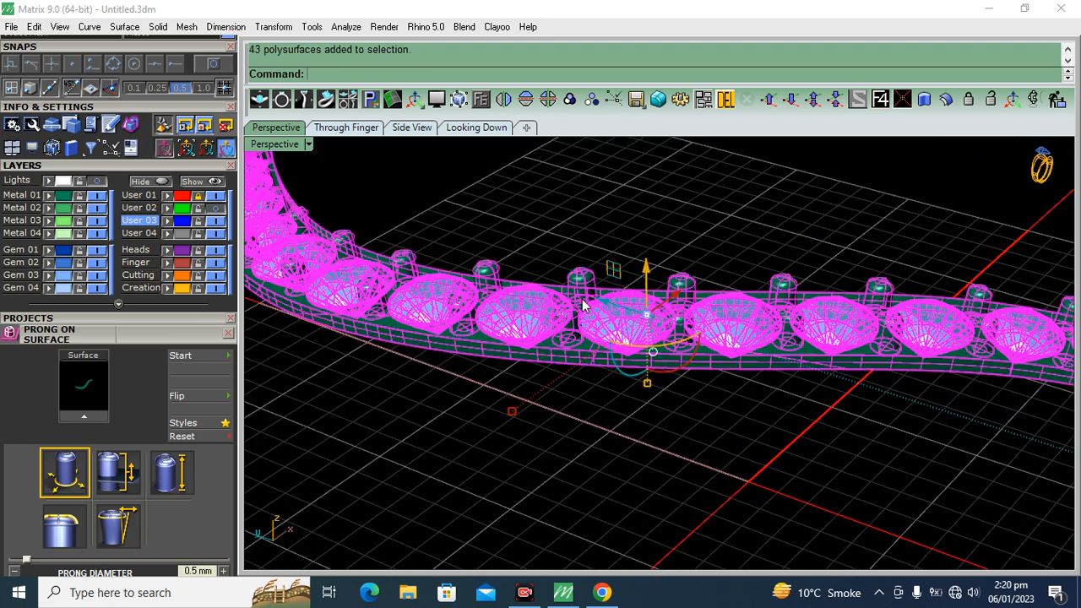
pyautogui.press('Escape')
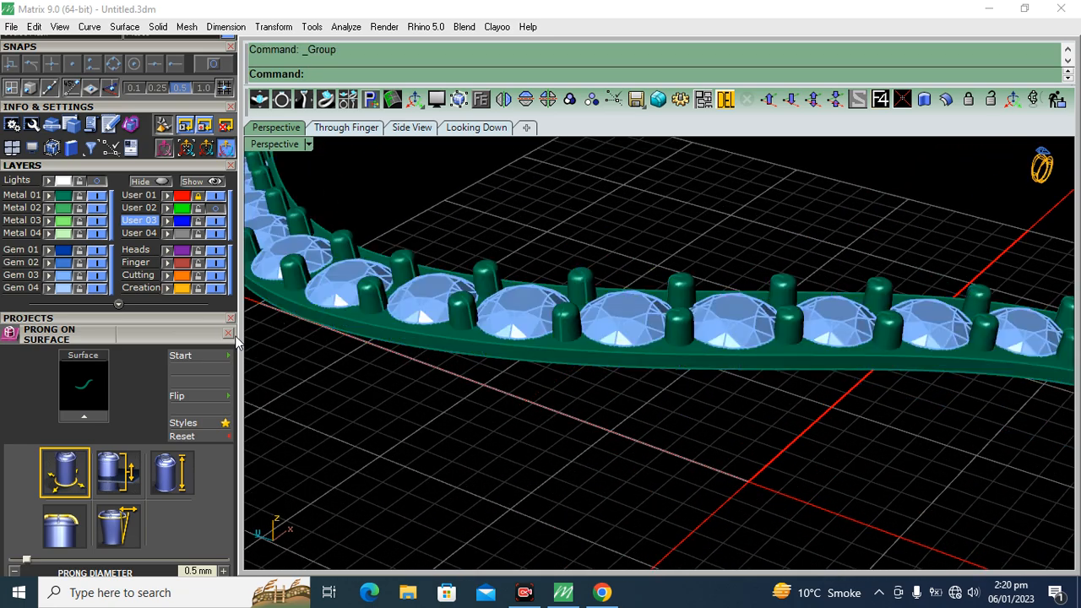
pyautogui.click(228, 333)
# Duplicate the lower outer edge of the curved band as a separate curve on the current layer
pyautogui.scroll(-5, 623, 362)
pyautogui.moveTo(625, 338); pyautogui.dragTo(155, 483, button='right')
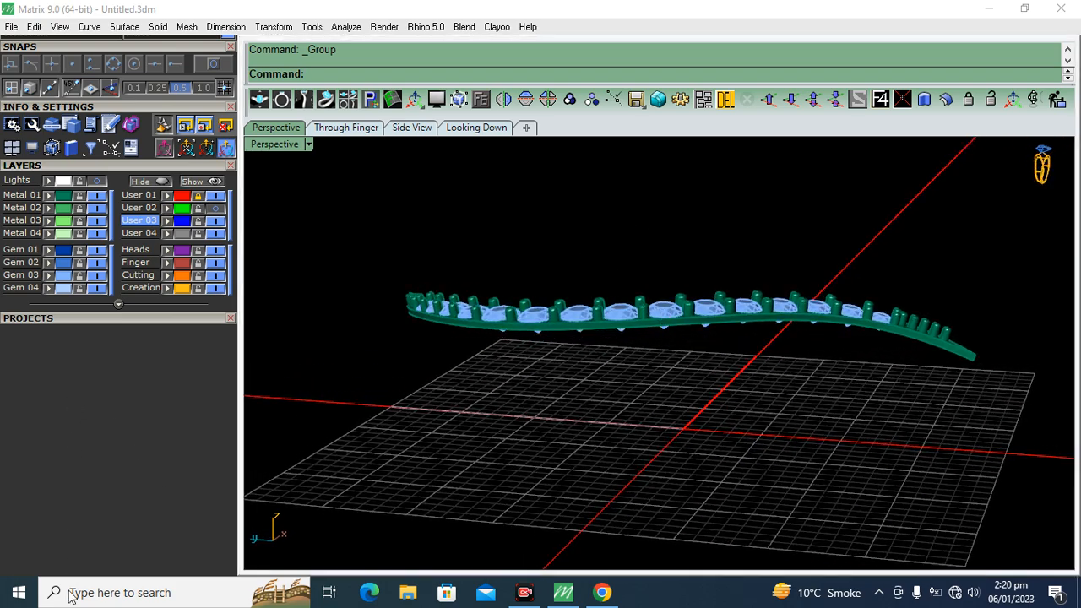
pyautogui.moveTo(576, 413); pyautogui.dragTo(656, 379, button='right')
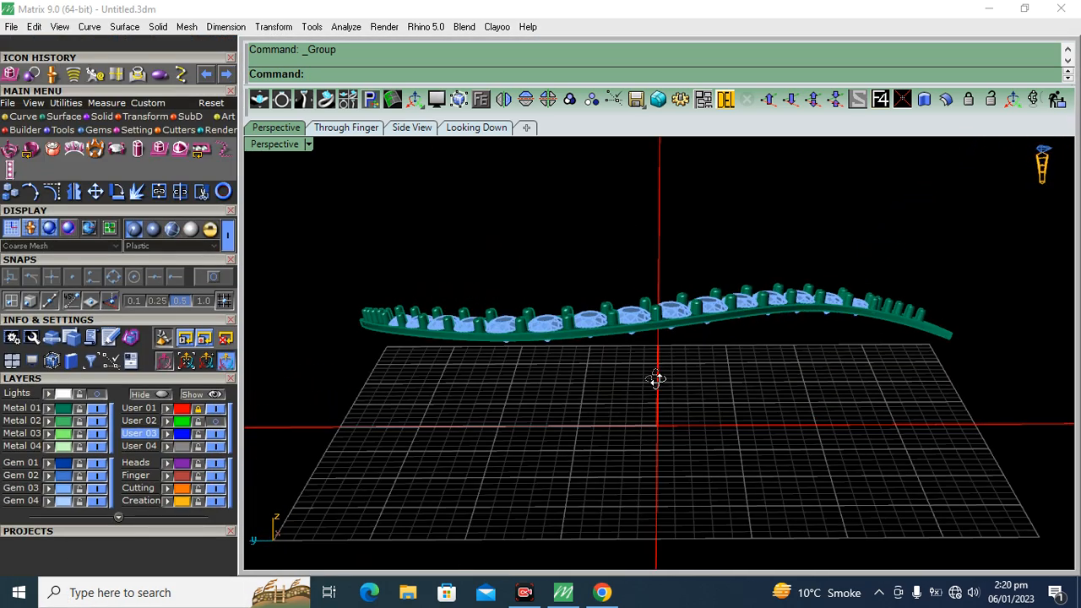
pyautogui.click(23, 118)
pyautogui.click(188, 170)
pyautogui.moveTo(622, 259); pyautogui.dragTo(622, 367, button='right')
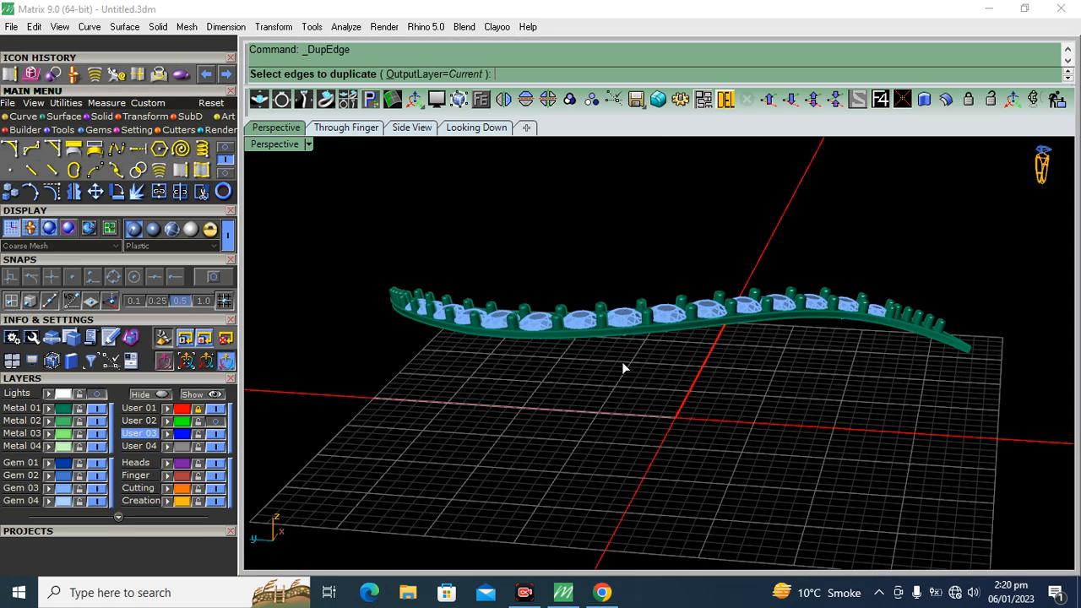
pyautogui.scroll(5, 622, 337)
pyautogui.click(592, 313)
pyautogui.scroll(-5, 679, 293)
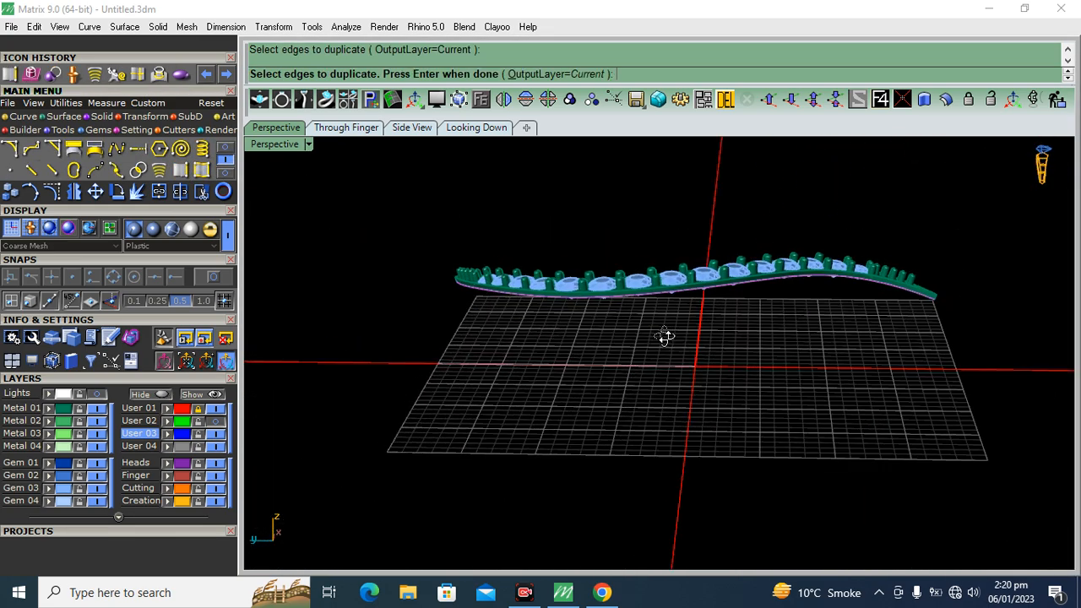
pyautogui.press('Return')
# Extrude the duplicated edge curve straight down to one side as an open surface, keeping the input curve
pyautogui.click(66, 117)
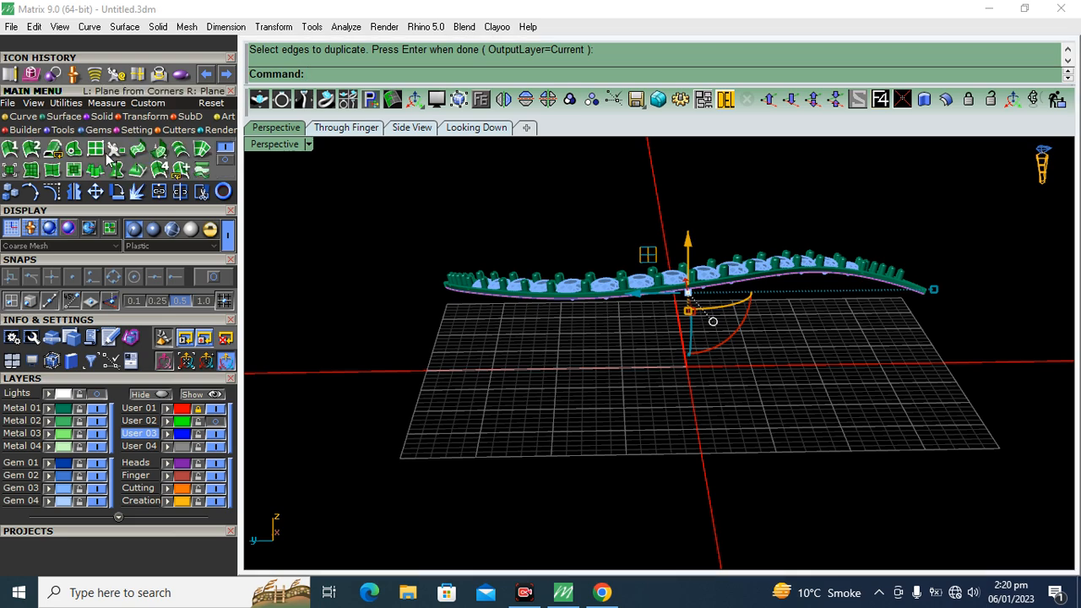
pyautogui.click(97, 172)
pyautogui.click(424, 80)
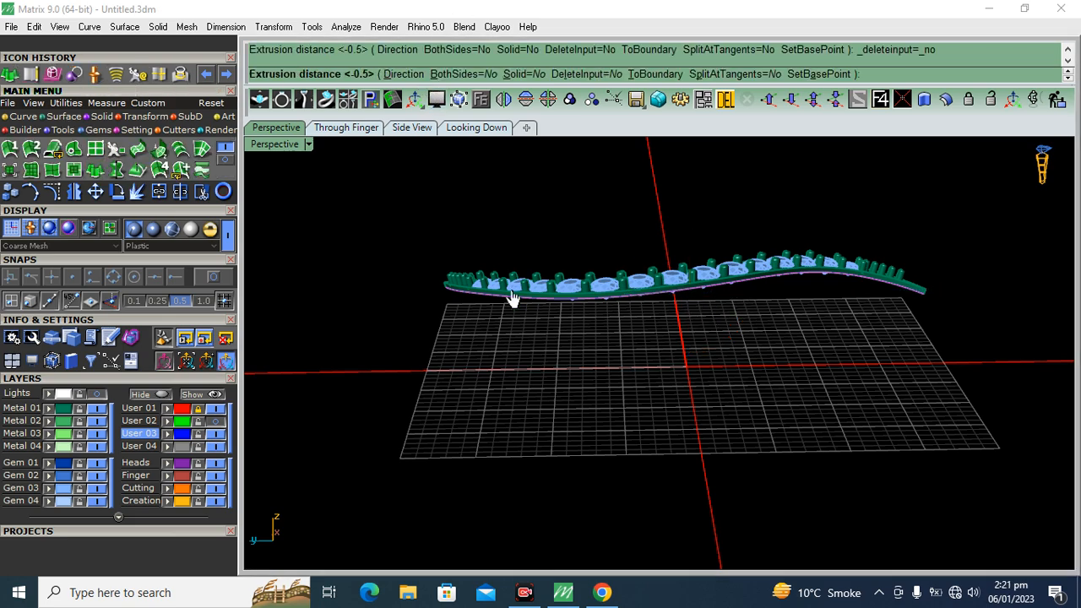
pyautogui.moveTo(703, 297); pyautogui.dragTo(643, 305, button='right')
pyautogui.scroll(6, 688, 301)
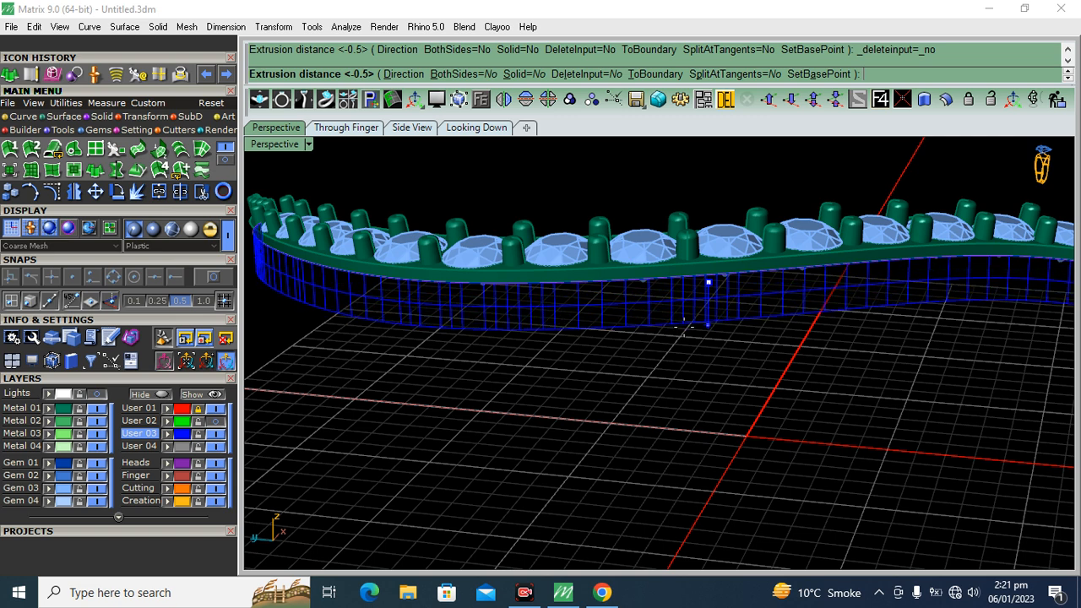
pyautogui.write('-.6')
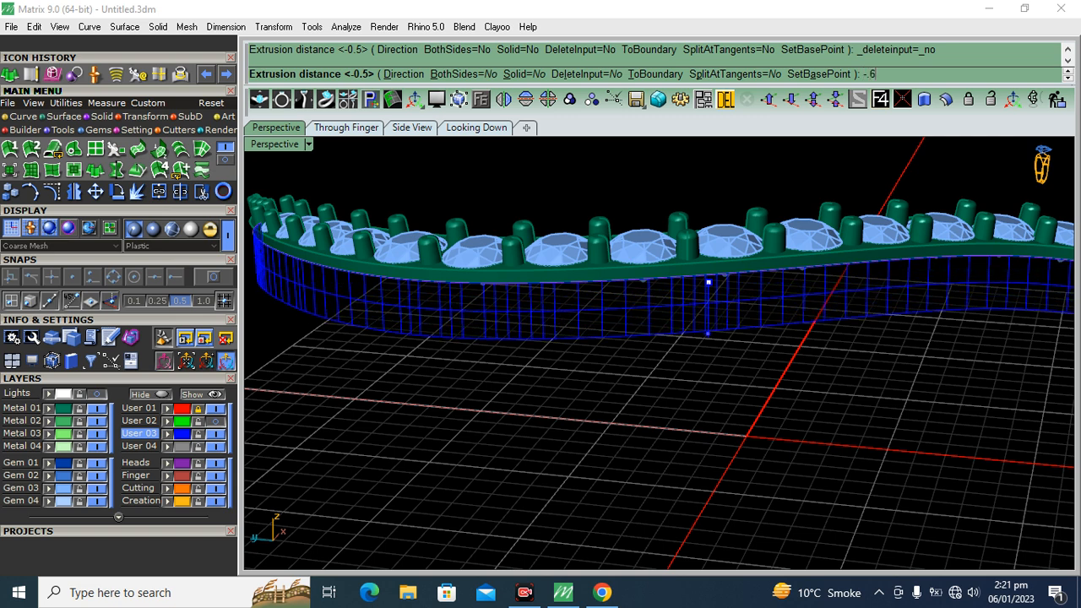
pyautogui.press('Return')
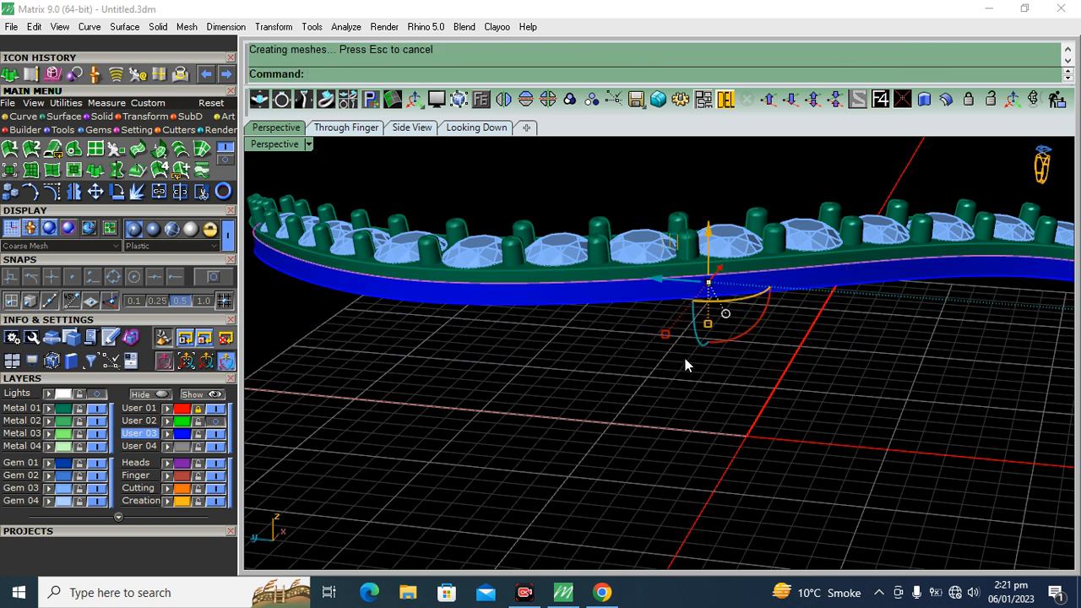
# Delete the duplicated edge curve and shift the extruded surface slightly along the vertical axis
pyautogui.scroll(5, 709, 302)
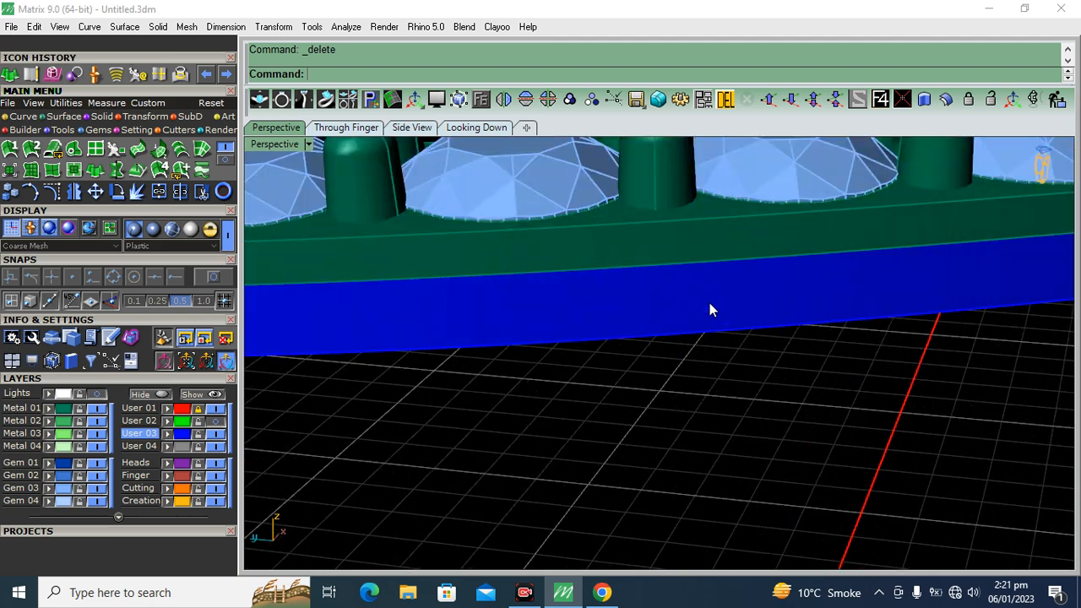
pyautogui.click(712, 302)
pyautogui.moveTo(726, 270); pyautogui.dragTo(733, 270)
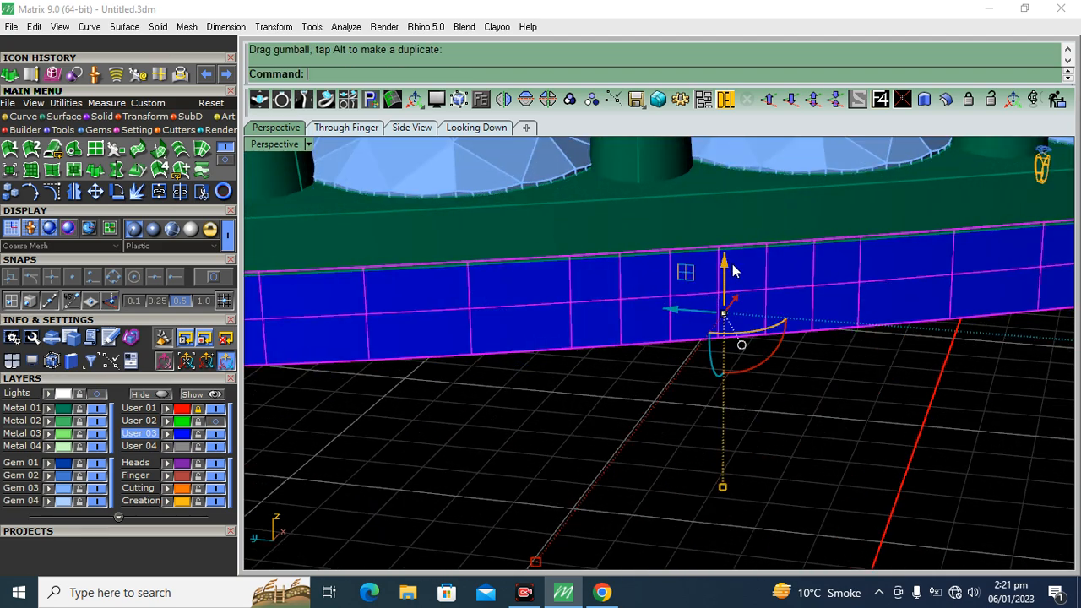
# Offset the extruded surface by 0.4 mm as a solid with round corners, deleting the input surface
pyautogui.click(945, 100)
pyautogui.scroll(-5, 712, 309)
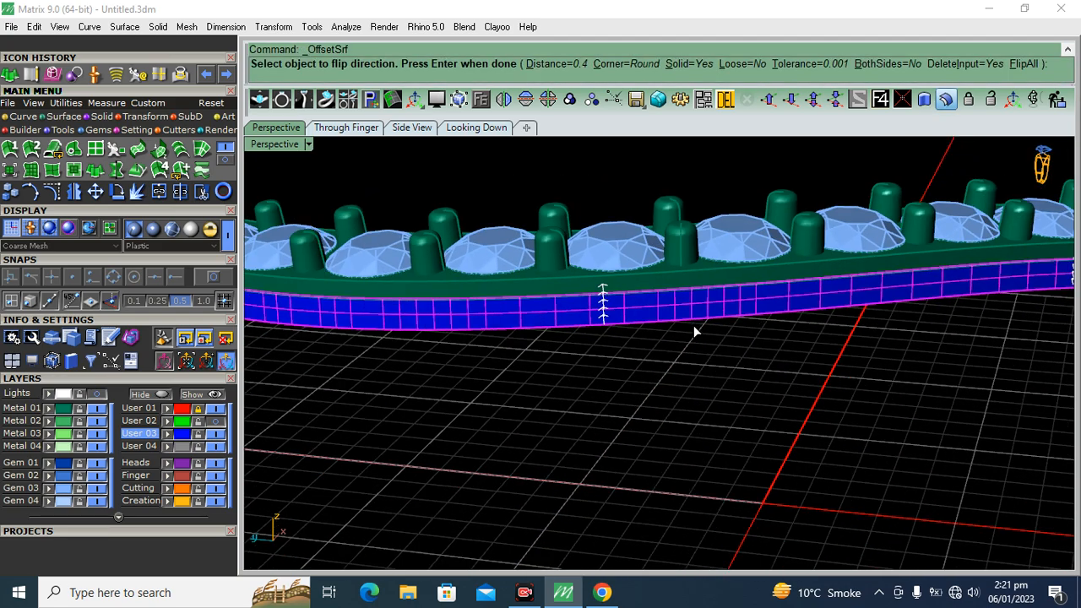
pyautogui.press('Return')
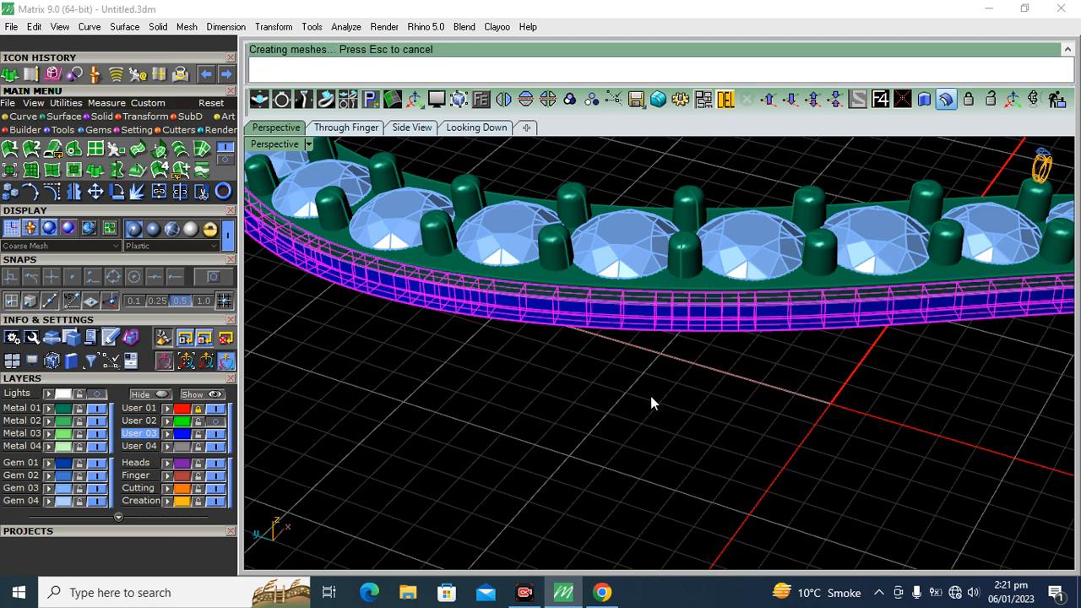
pyautogui.moveTo(547, 461); pyautogui.dragTo(672, 390, button='right')
# Hide the Gem 03 layer, assign all remaining parts including the new rail to Metal 01, and show the gems again
pyautogui.click(100, 489)
pyautogui.moveTo(583, 221); pyautogui.dragTo(614, 286, button='right')
pyautogui.hotkey('ctrl', 'a')
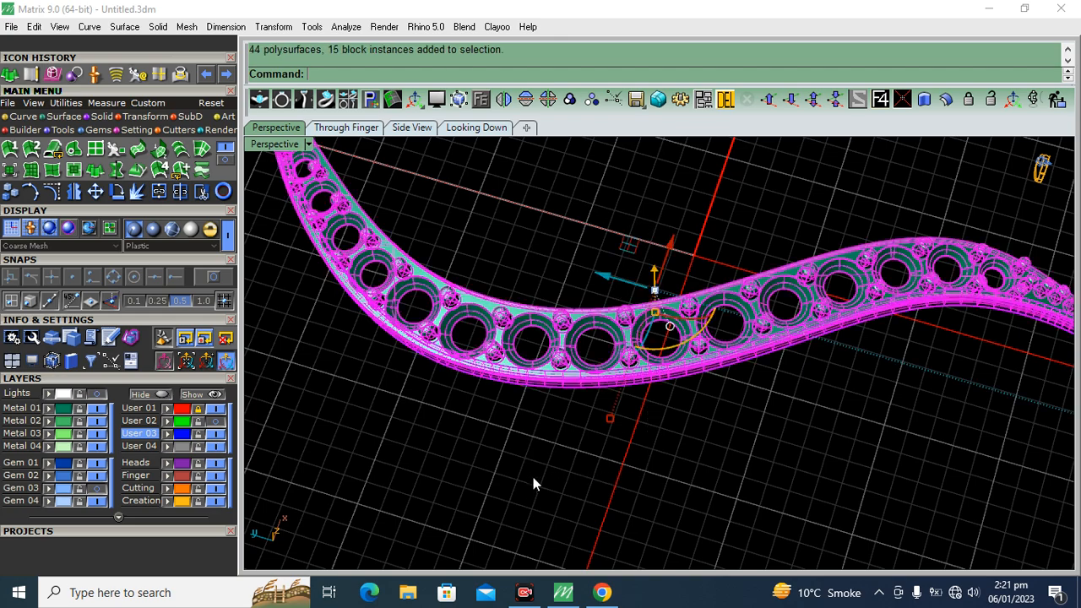
pyautogui.click(98, 489)
pyautogui.click(554, 433)
pyautogui.moveTo(554, 433); pyautogui.dragTo(562, 376, button='right')
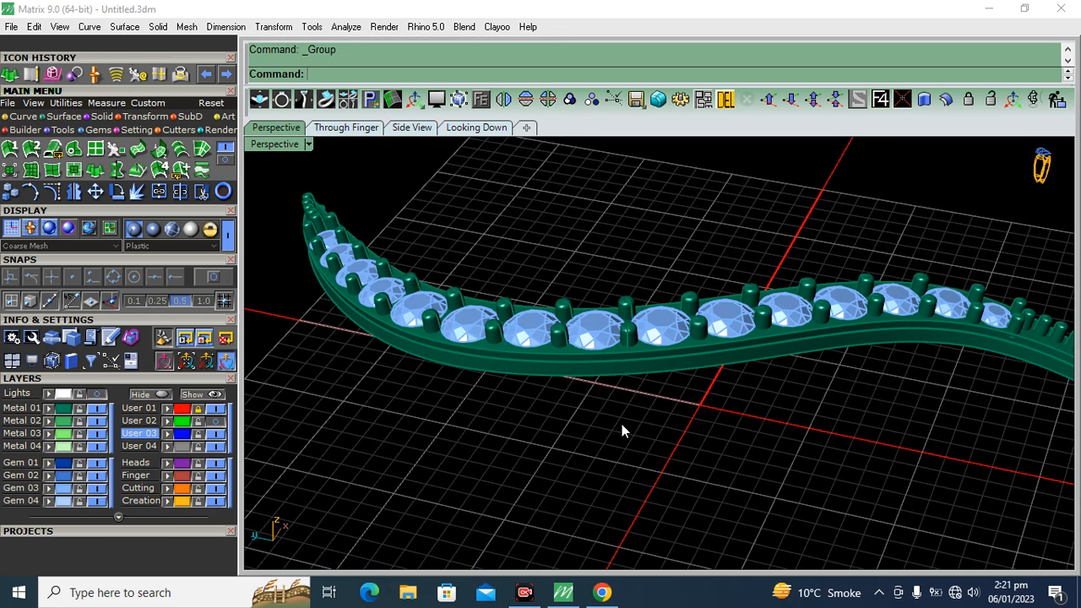
# Show the reference sketch on the Lights layer in the Looking Down view, and hide the Gem 03 and Metal 01 layers
pyautogui.moveTo(622, 424); pyautogui.dragTo(511, 148, button='right')
pyautogui.click(477, 128)
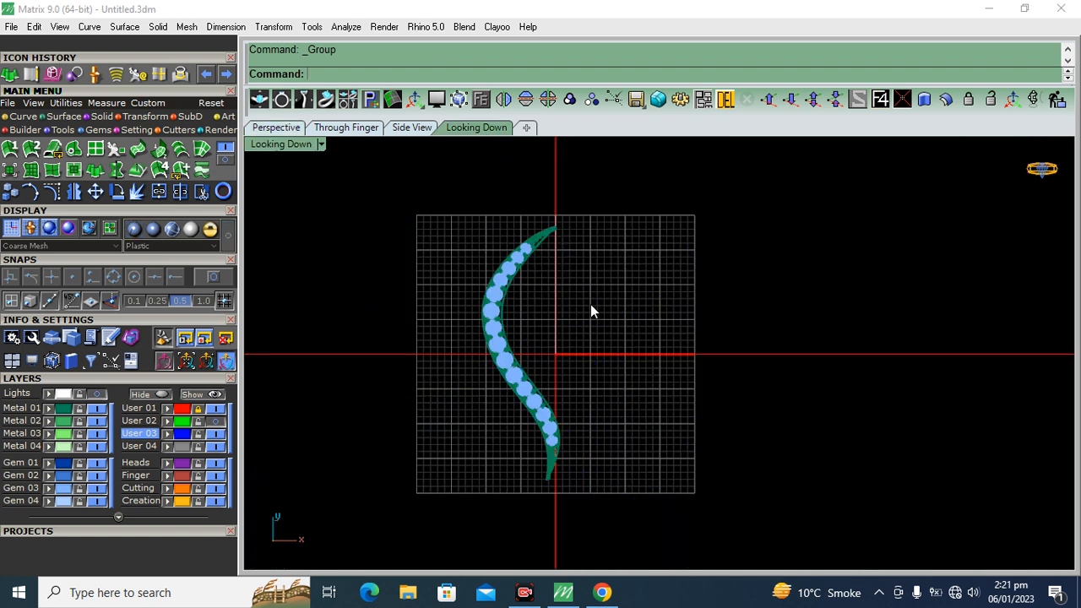
pyautogui.click(78, 397)
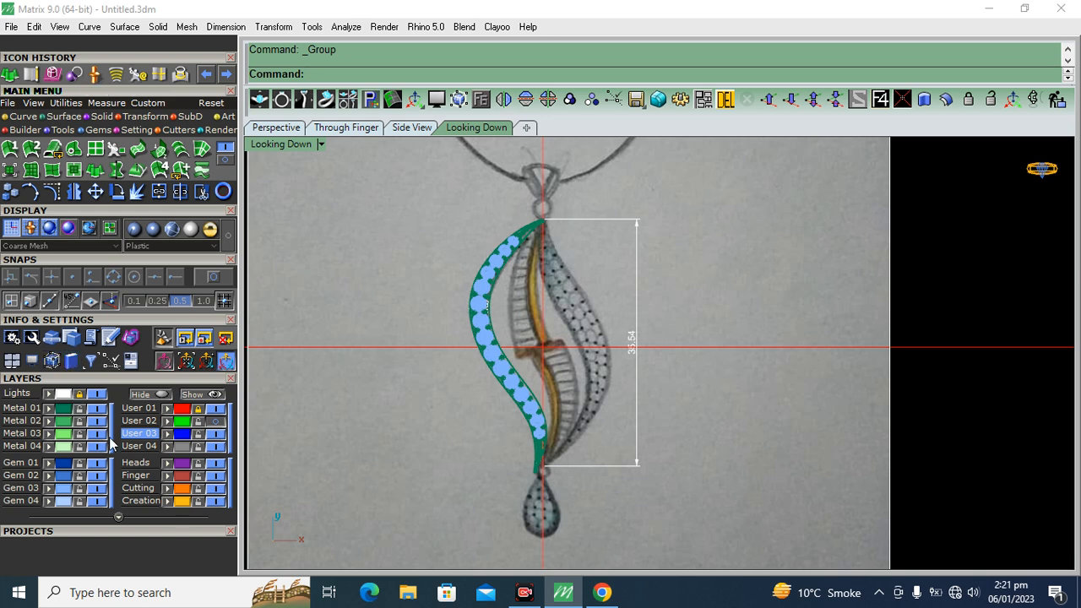
pyautogui.click(97, 488)
pyautogui.click(97, 409)
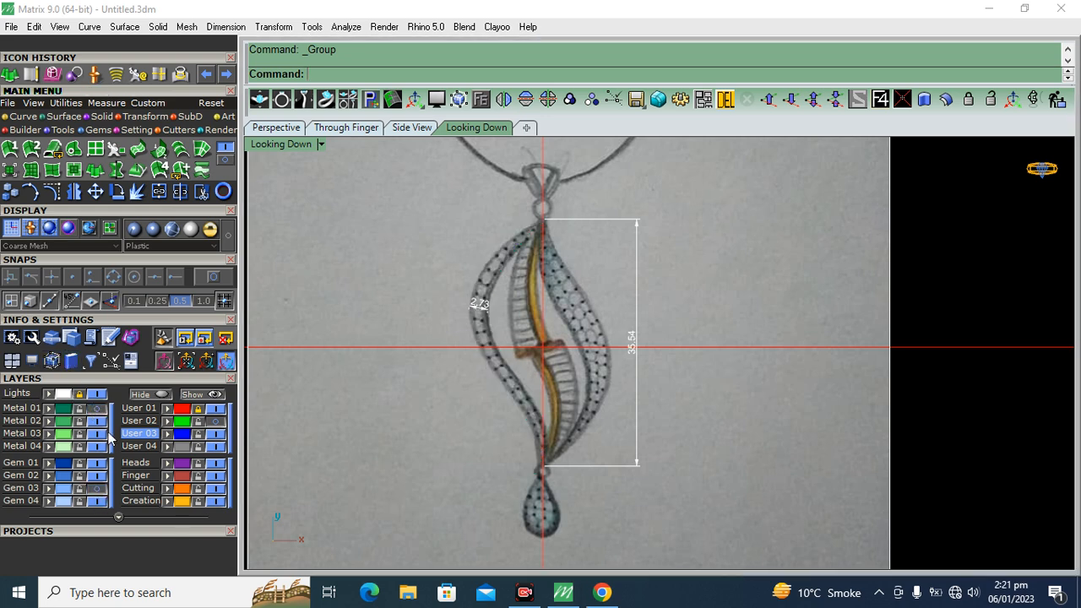
pyautogui.scroll(3, 558, 275)
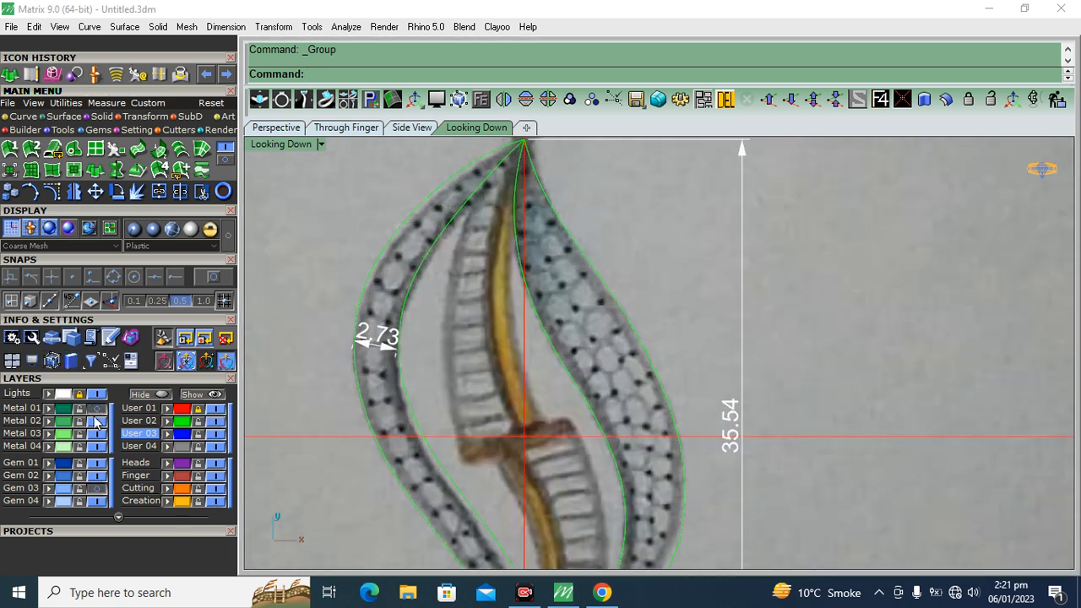
# Hide the reference sketch's Lights layer and check the two curves that outline the right-hand leaf
pyautogui.click(98, 394)
pyautogui.scroll(-3, 518, 369)
pyautogui.click(540, 394)
pyautogui.click(646, 361)
pyautogui.click(581, 372)
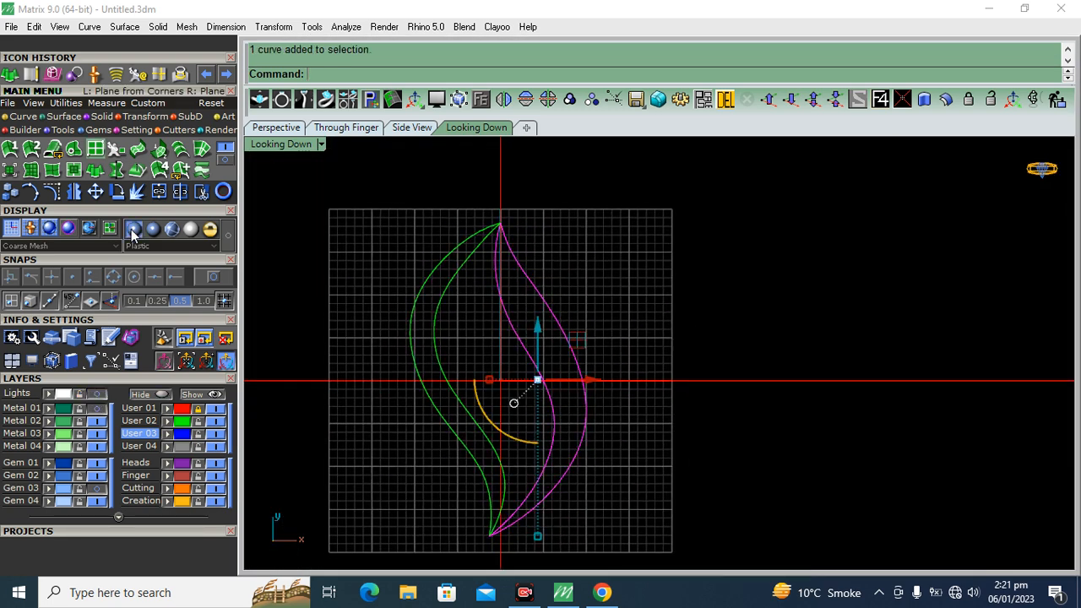
pyautogui.click(624, 279)
pyautogui.click(563, 333)
pyautogui.click(504, 318)
pyautogui.click(624, 286)
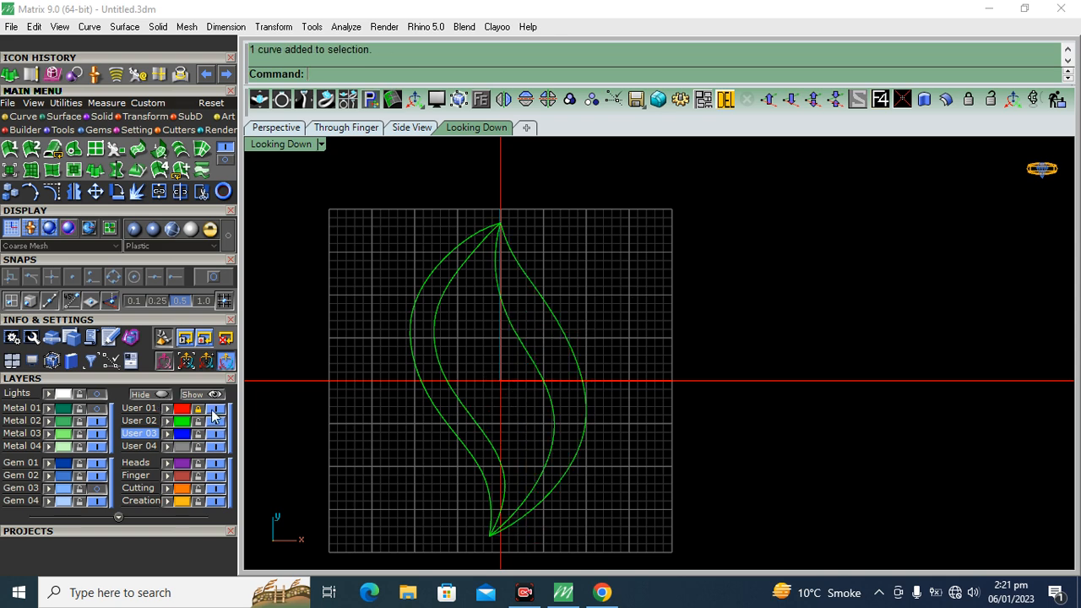
# Draw an arc by direction from the right leaf's inner outline near the horizontal axis to its outer outline, bulging vertically upward
pyautogui.click(34, 119)
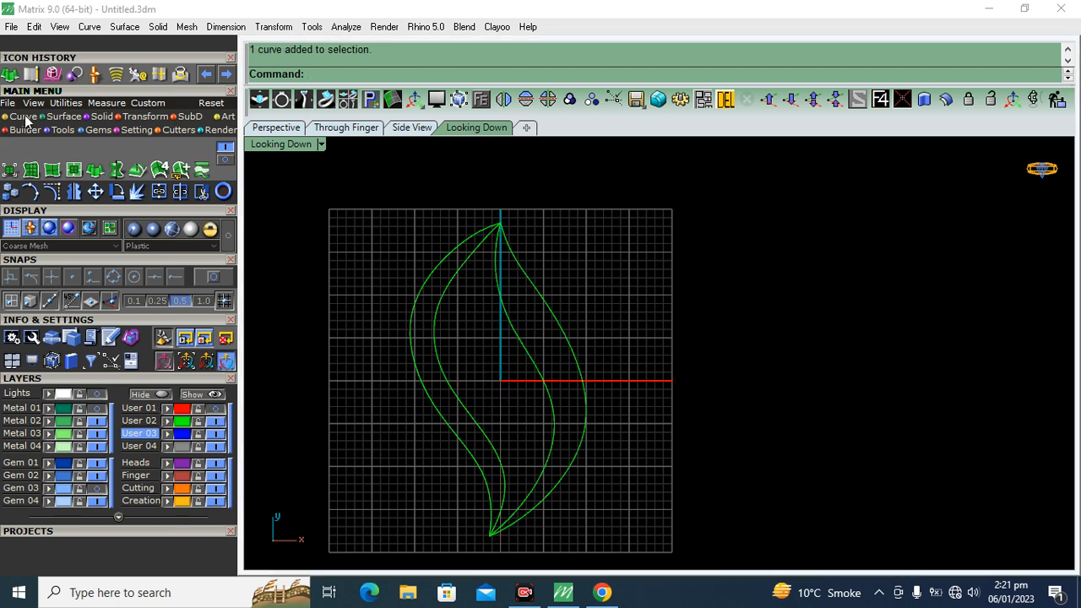
pyautogui.click(222, 156)
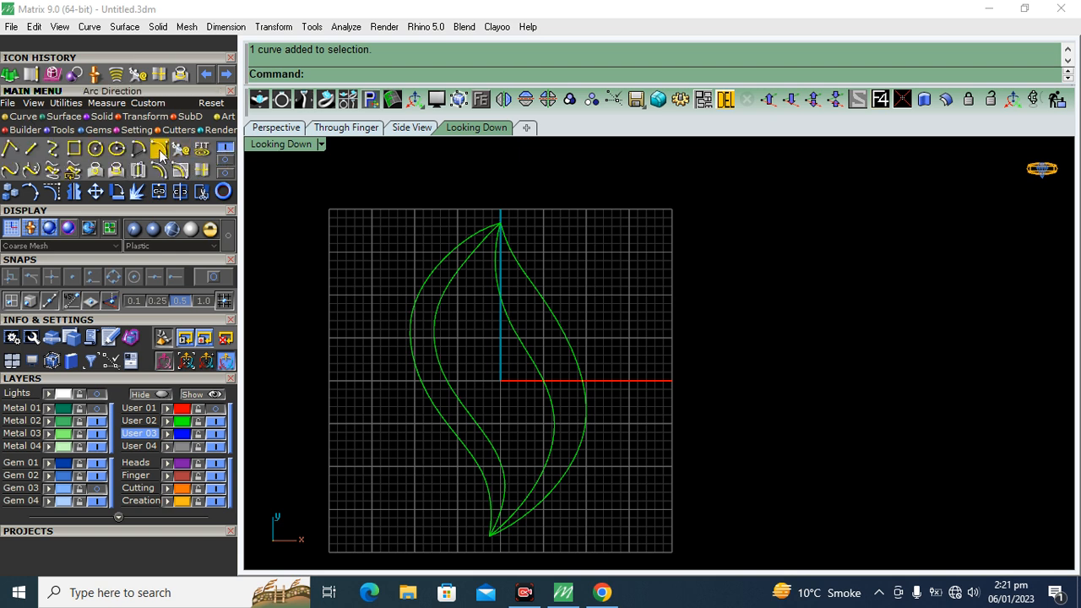
pyautogui.click(158, 149)
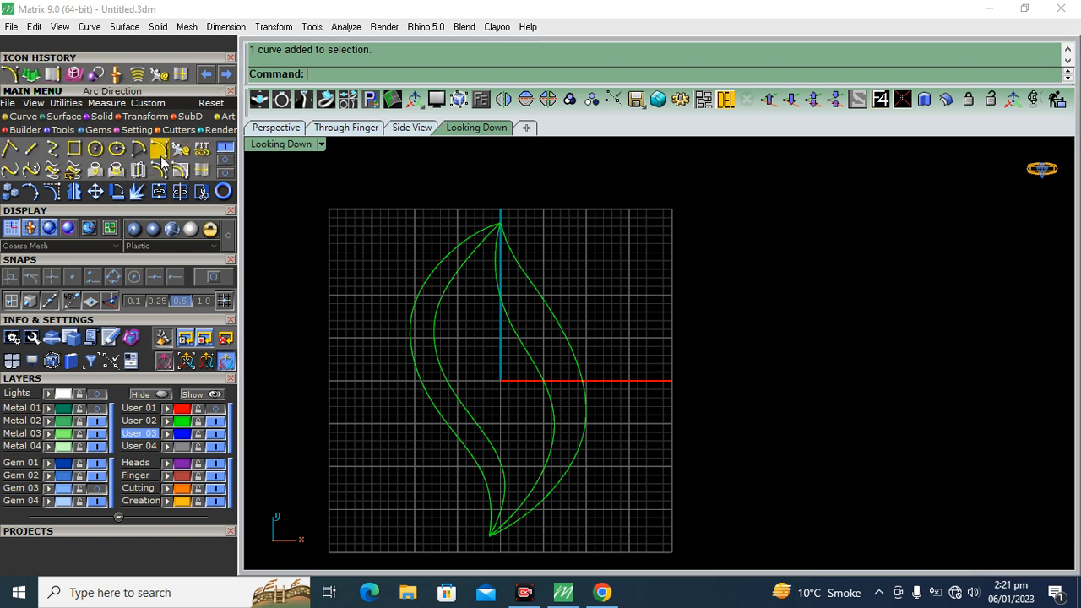
pyautogui.click(212, 276)
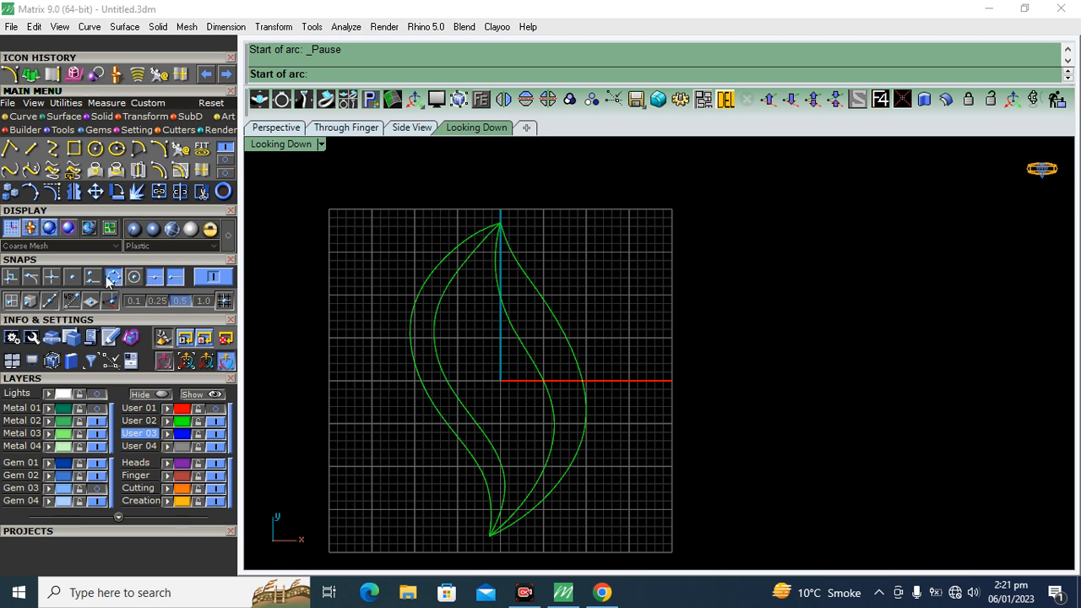
pyautogui.click(93, 277)
pyautogui.scroll(5, 536, 418)
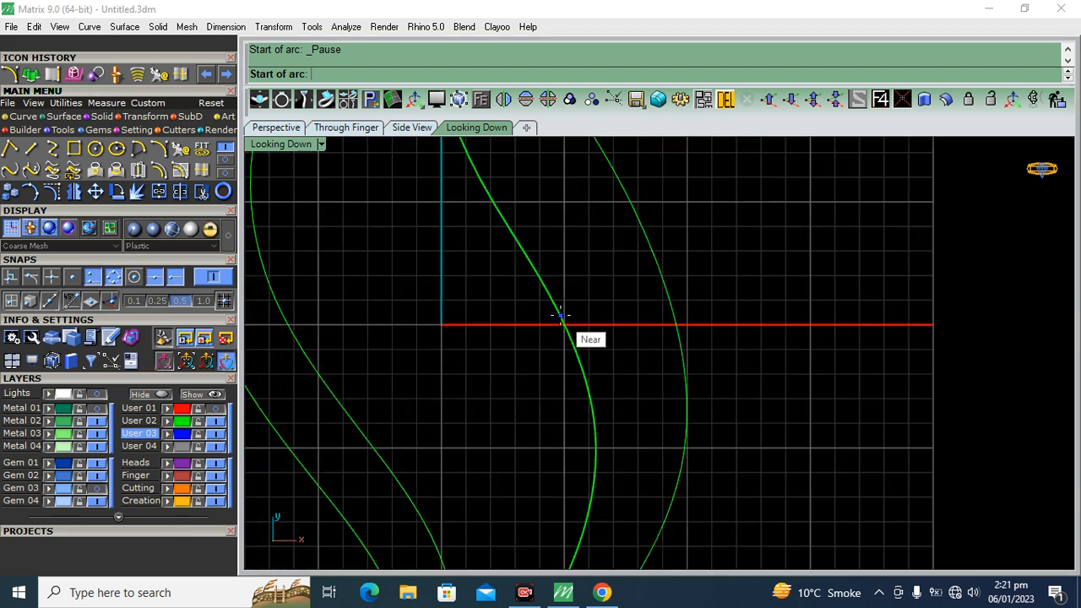
pyautogui.click(563, 324)
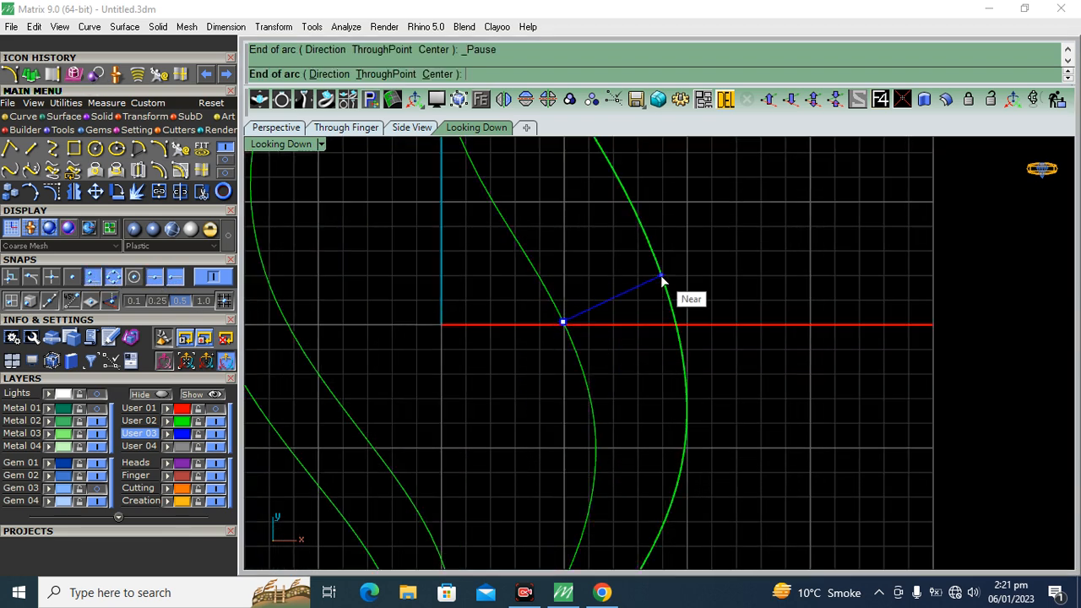
pyautogui.click(660, 276)
pyautogui.click(348, 134)
pyautogui.scroll(-4, 493, 321)
pyautogui.scroll(10, 636, 336)
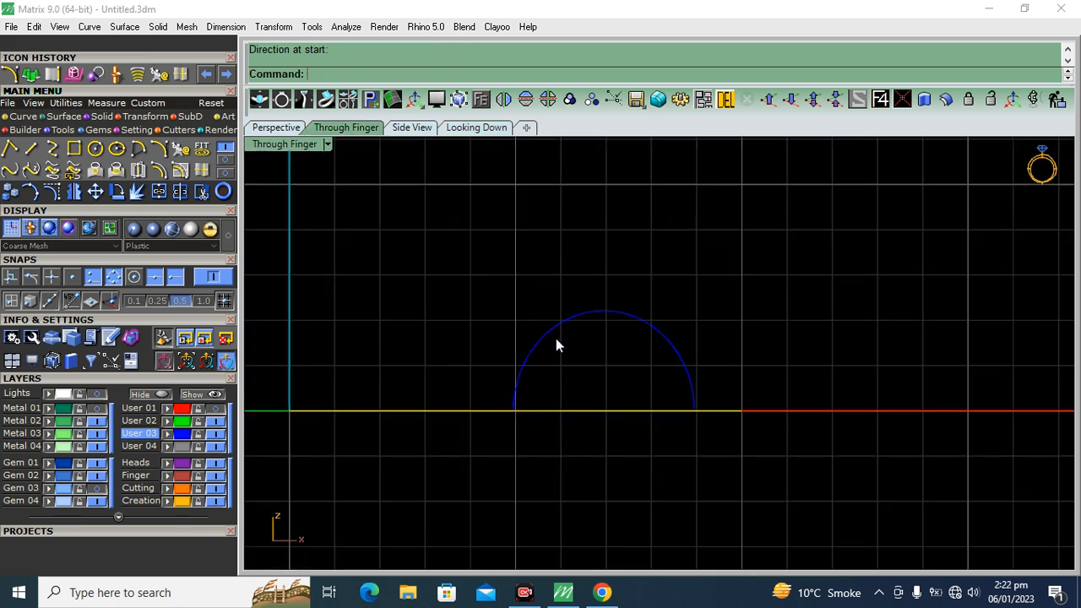
pyautogui.scroll(2, 611, 330)
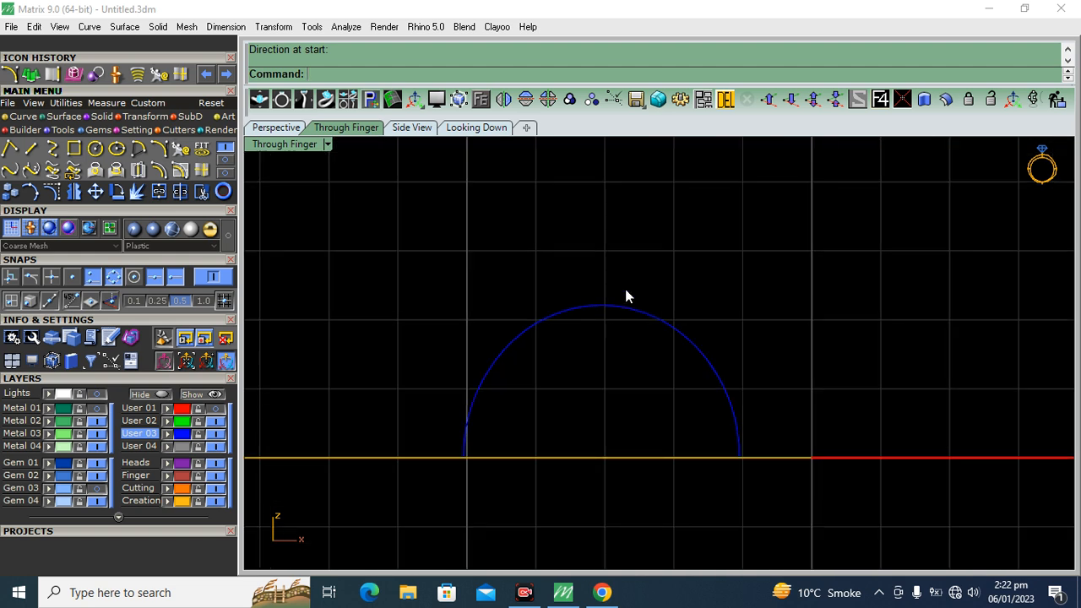
# Turn on the arc's control points and lower its top points slightly to flatten the profile
pyautogui.click(629, 307)
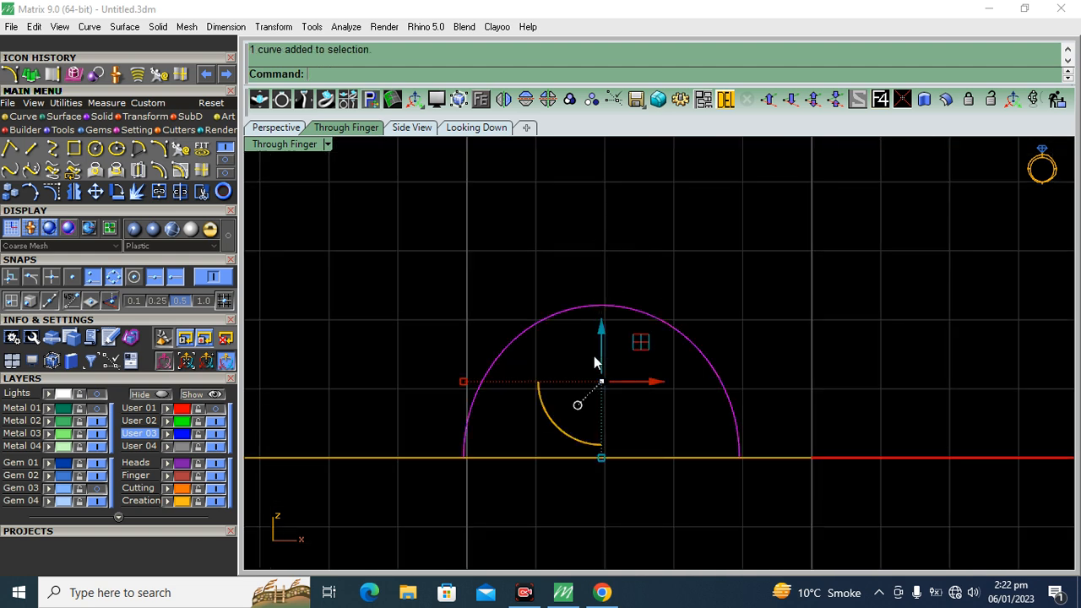
pyautogui.click(51, 192)
pyautogui.moveTo(389, 338); pyautogui.dragTo(389, 337)
pyautogui.moveTo(601, 255); pyautogui.dragTo(590, 278)
pyautogui.scroll(5, 601, 325)
pyautogui.scroll(-4, 606, 309)
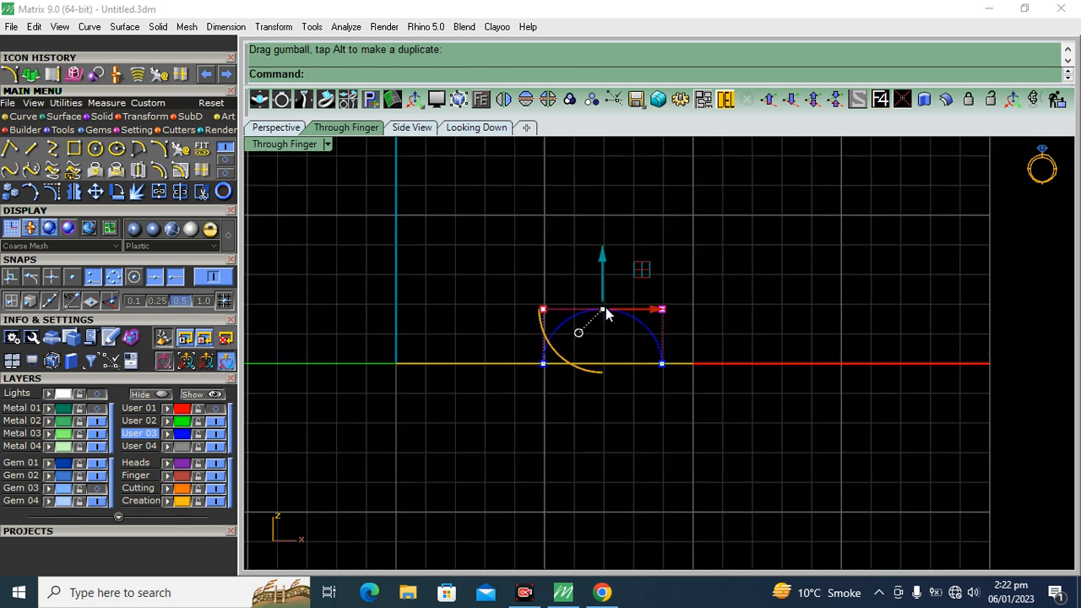
pyautogui.press('Escape')
pyautogui.click(276, 128)
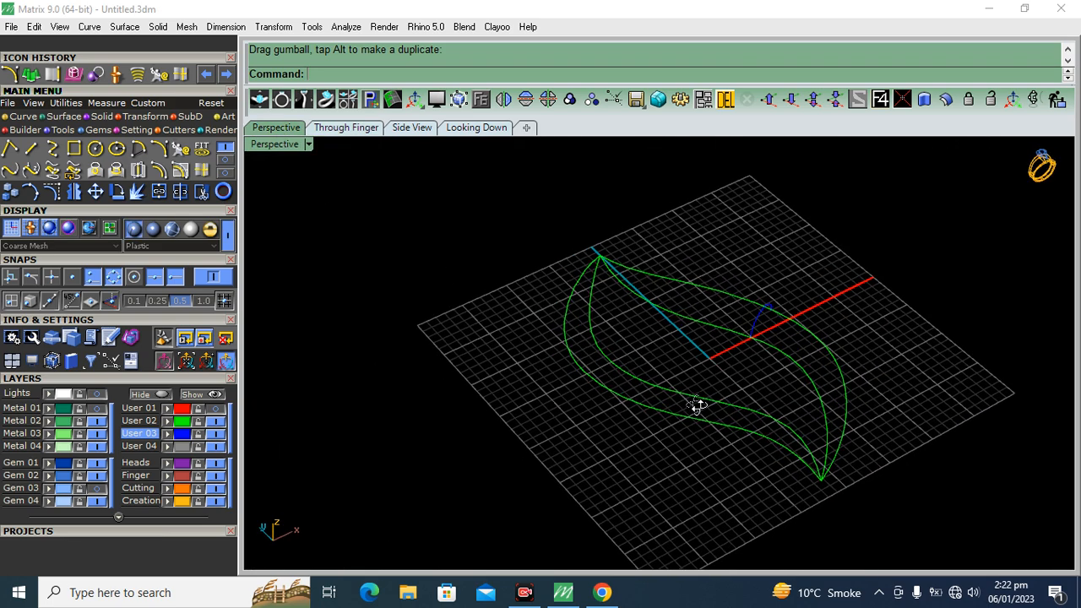
pyautogui.scroll(5, 771, 336)
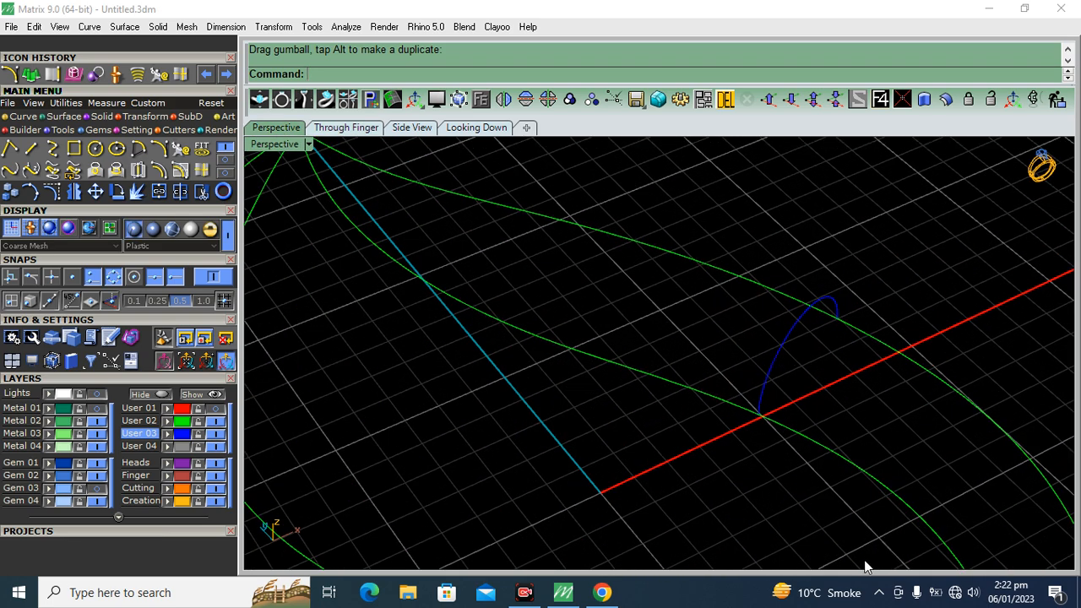
# Check the profile arc's position against the reference sketch on the Lights layer in the Looking Down view
pyautogui.click(467, 130)
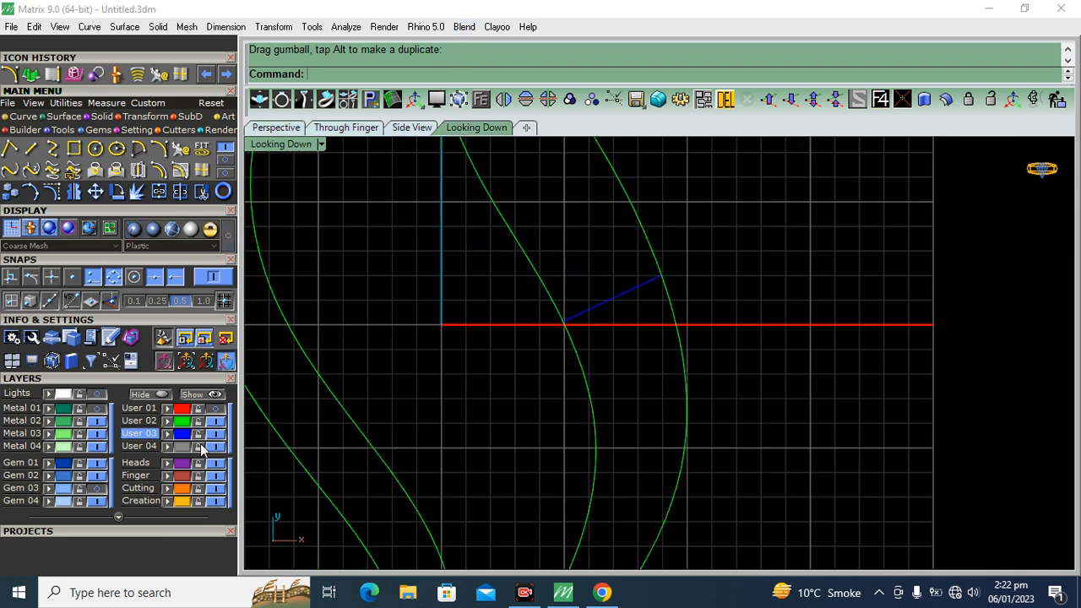
pyautogui.click(98, 394)
pyautogui.scroll(-12, 520, 338)
pyautogui.moveTo(549, 300); pyautogui.dragTo(600, 313, button='right')
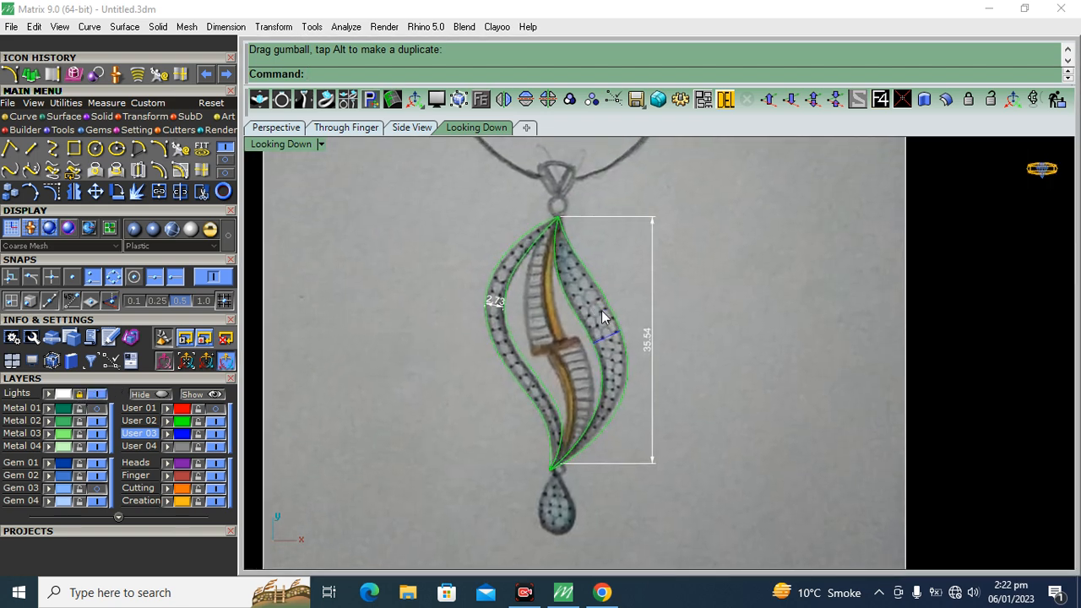
pyautogui.scroll(4, 582, 283)
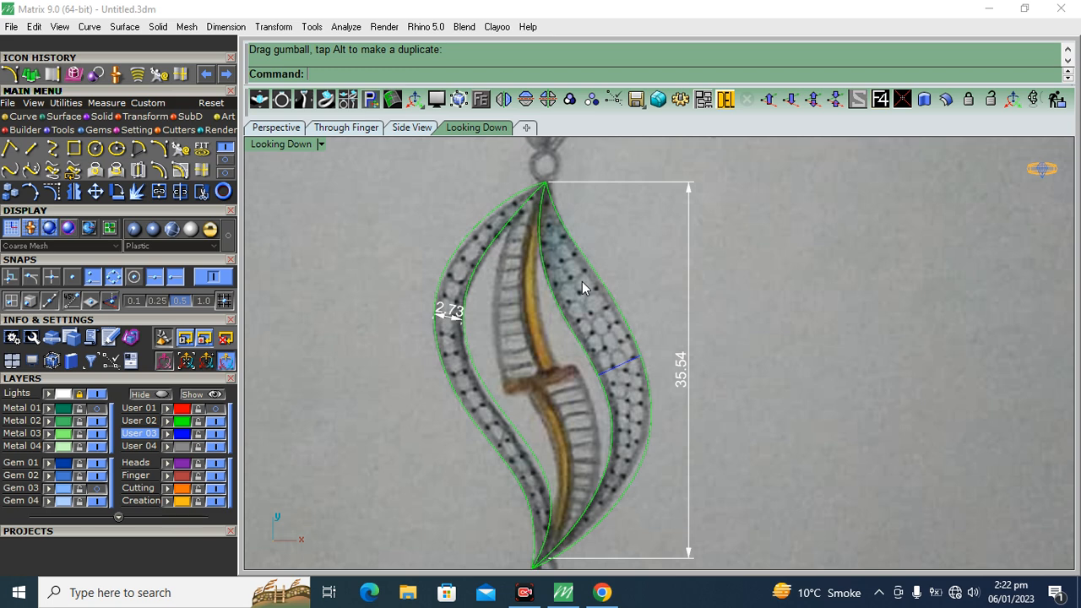
pyautogui.click(97, 394)
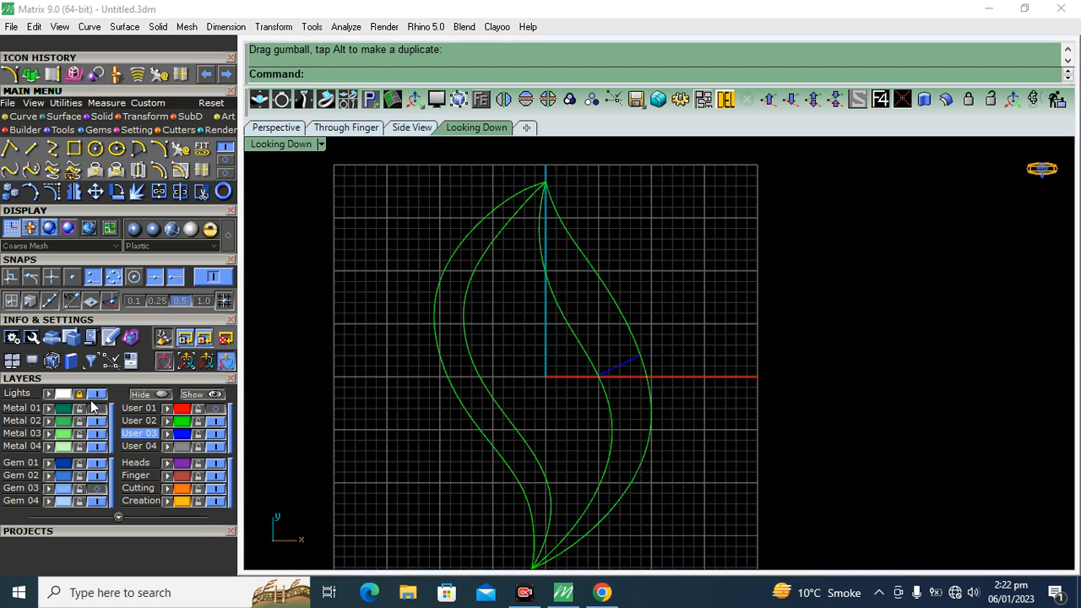
# Copy the profile arc with Orient 2 Points, Copy=Yes and Scale=3D, fitting it between both outlines in the right leaf's upper section
pyautogui.click(276, 127)
pyautogui.keyDown('shift'); pyautogui.moveTo(822, 351); pyautogui.dragTo(701, 359, button='right'); pyautogui.keyUp('shift')
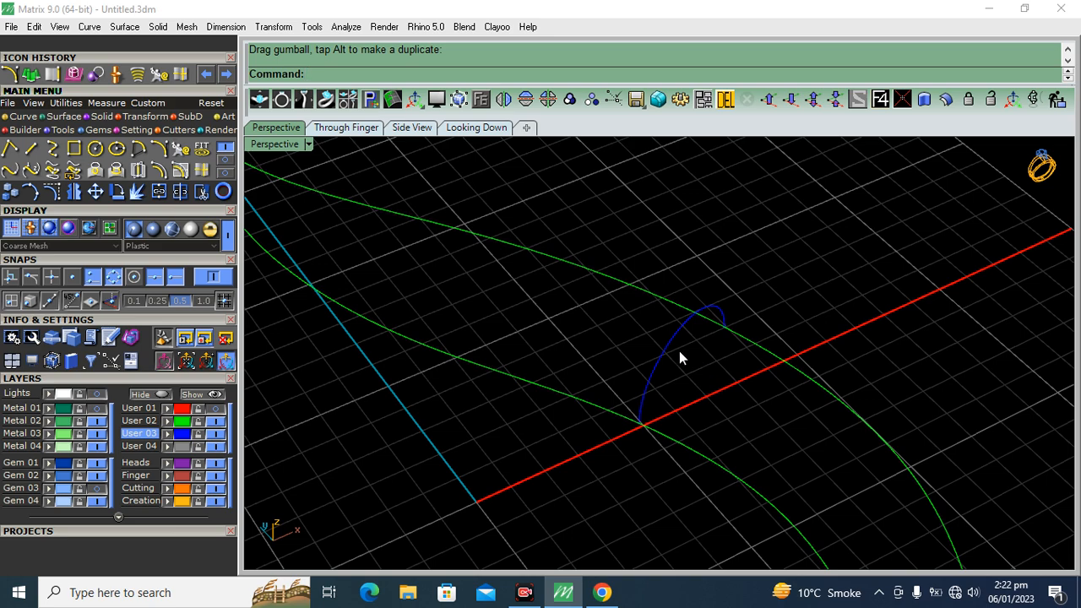
pyautogui.scroll(4, 679, 353)
pyautogui.moveTo(685, 405); pyautogui.dragTo(621, 358)
pyautogui.scroll(-8, 748, 332)
pyautogui.moveTo(809, 340); pyautogui.dragTo(777, 344, button='right')
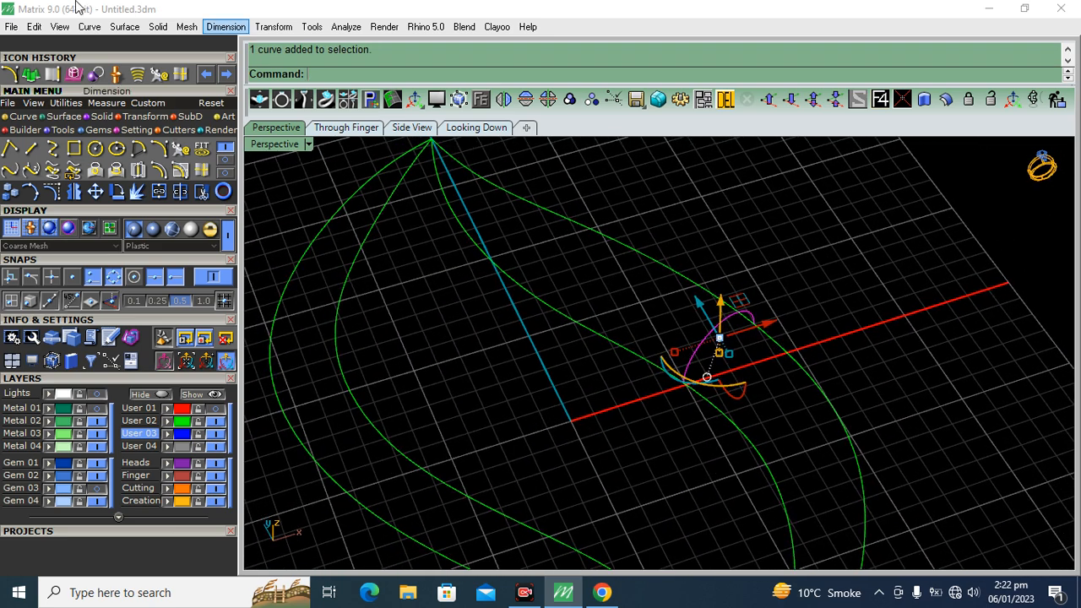
pyautogui.click(141, 117)
pyautogui.click(115, 151)
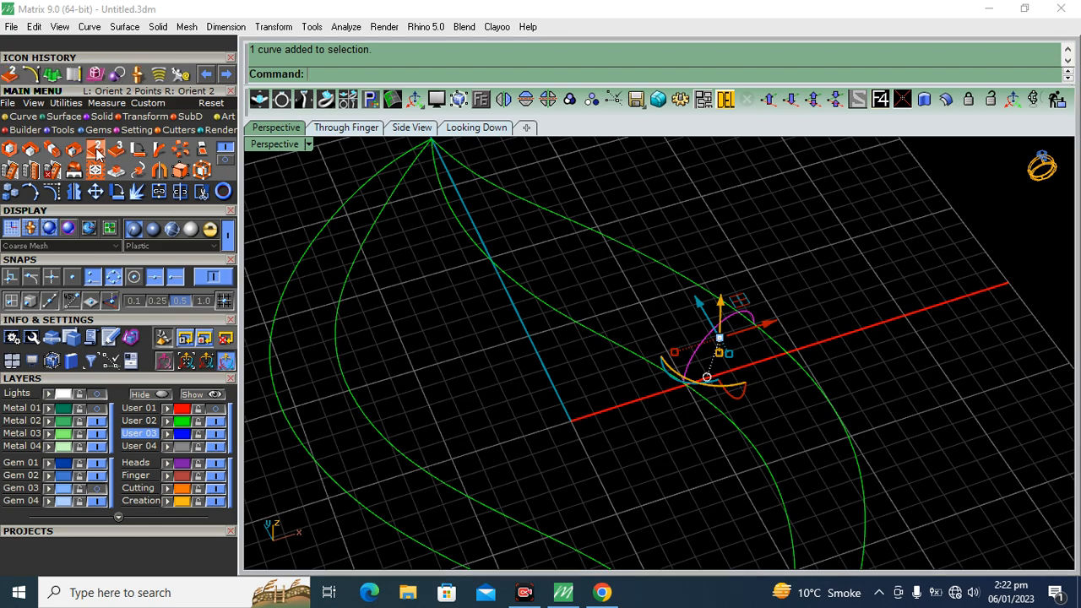
pyautogui.scroll(3, 702, 420)
pyautogui.click(670, 339)
pyautogui.click(802, 236)
pyautogui.moveTo(773, 449); pyautogui.dragTo(447, 413, button='right')
pyautogui.click(483, 285)
pyautogui.click(470, 353)
# Place another scaled arc copy between the two outlines close to the right leaf's upper tip
pyautogui.scroll(8, 321, 279)
pyautogui.scroll(7, 325, 277)
pyautogui.click(373, 269)
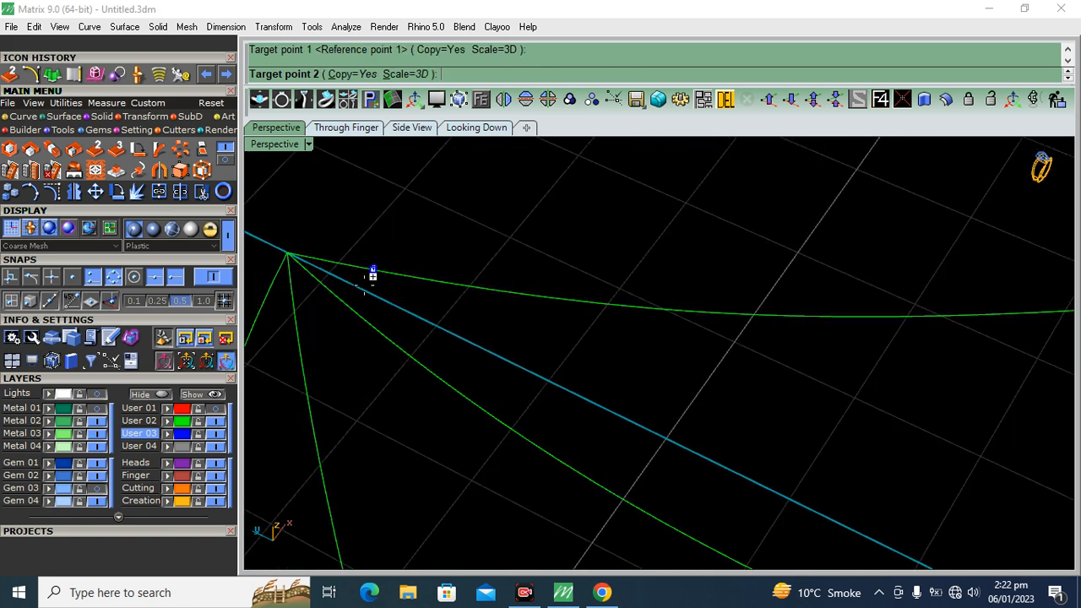
pyautogui.click(348, 305)
# Fit a scaled arc copy between the two outlines in the right leaf's lower section
pyautogui.scroll(-6, 400, 220)
pyautogui.scroll(-5, 397, 218)
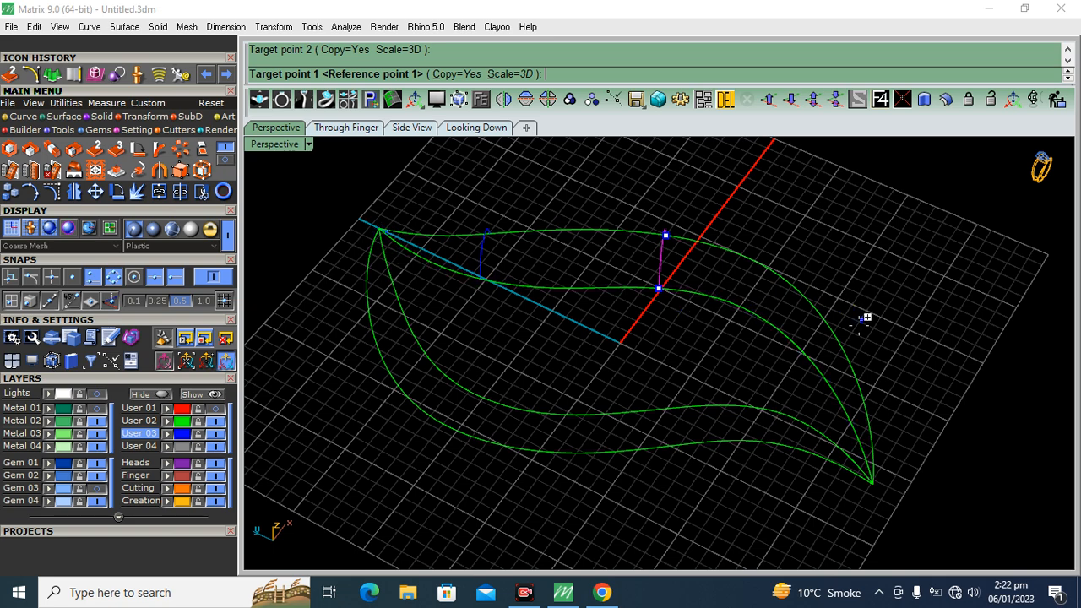
pyautogui.scroll(6, 862, 312)
pyautogui.click(847, 332)
pyautogui.click(799, 369)
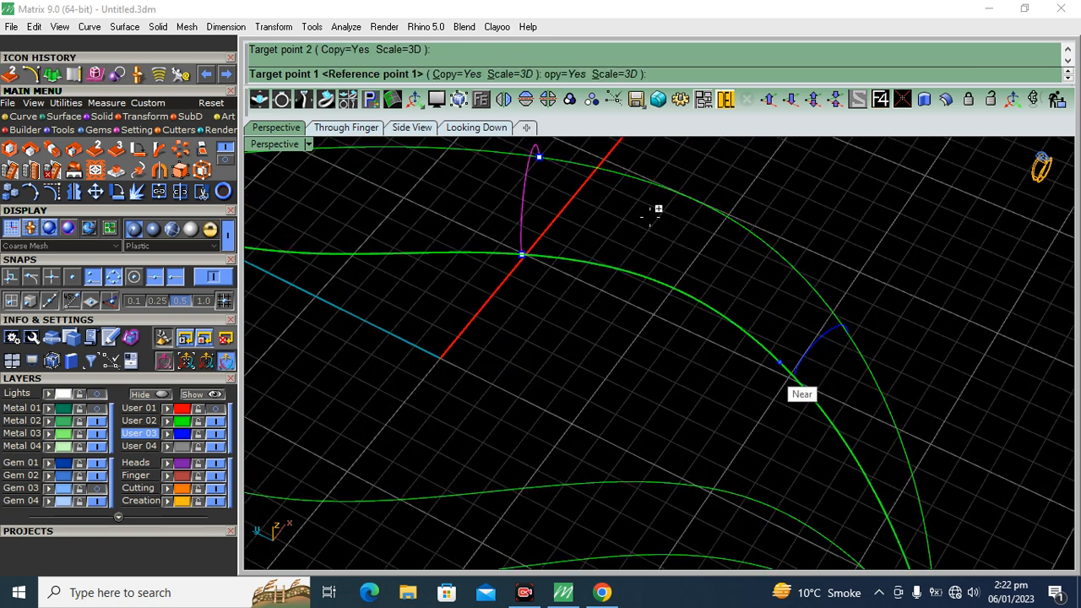
# Add a last scaled arc copy close to the right leaf's lower tip and finish the orienting
pyautogui.scroll(-6, 729, 316)
pyautogui.scroll(7, 760, 359)
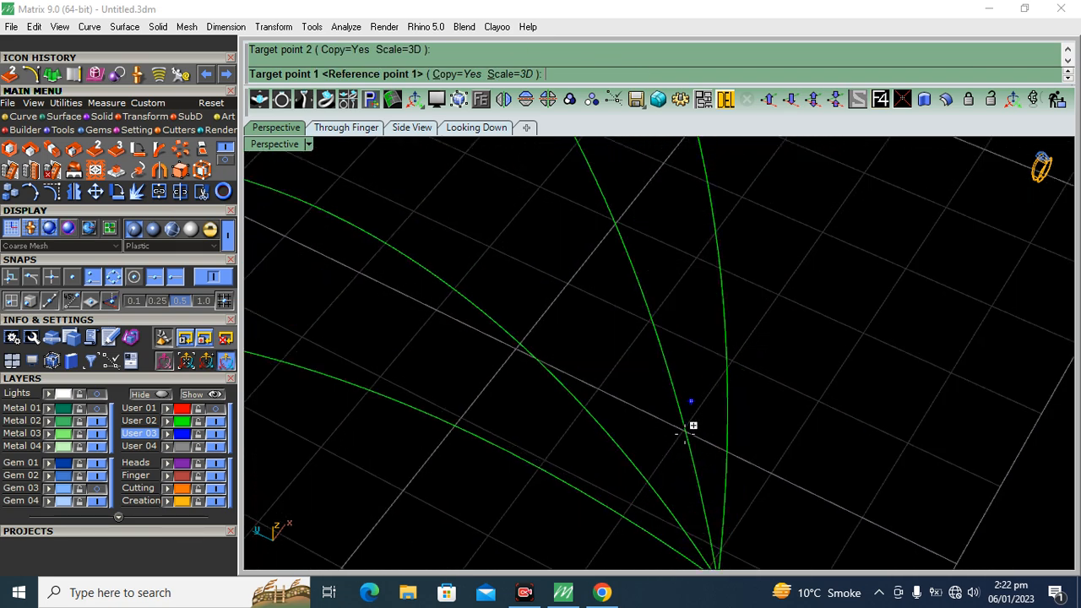
pyautogui.click(690, 446)
pyautogui.click(728, 441)
pyautogui.rightClick(728, 440)
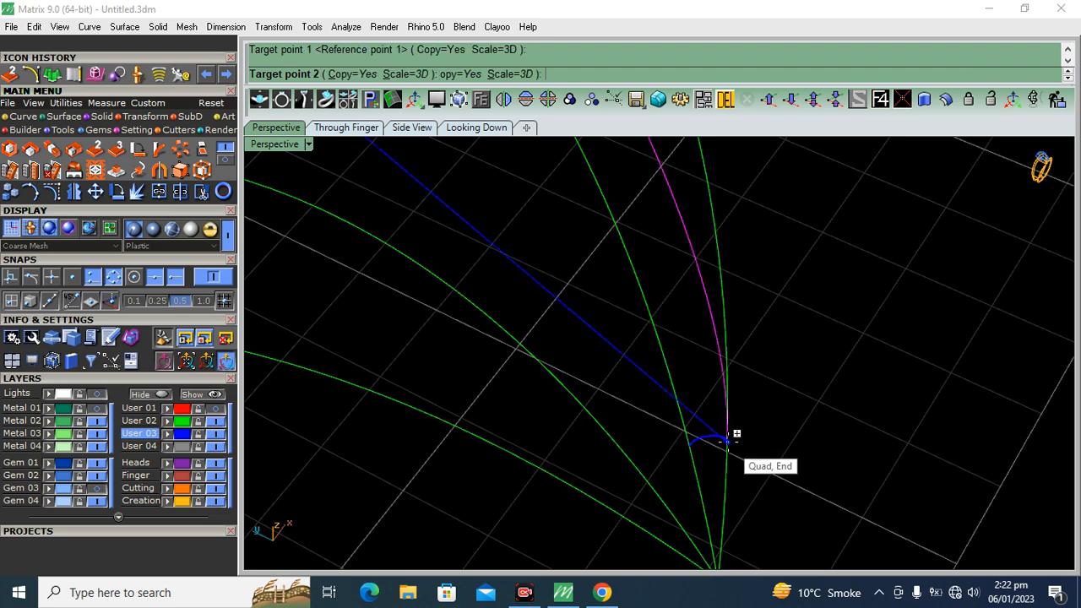
pyautogui.rightClick(728, 440)
# Select the right leaf's outlines together with the profile arcs and assign them to the User 03 layer
pyautogui.moveTo(687, 450); pyautogui.dragTo(688, 451)
pyautogui.scroll(-3, 731, 446)
pyautogui.scroll(-5, 760, 321)
pyautogui.moveTo(862, 193); pyautogui.dragTo(458, 445)
pyautogui.scroll(8, 588, 365)
pyautogui.keyDown('ctrl'); pyautogui.click(640, 251); pyautogui.keyUp('ctrl')
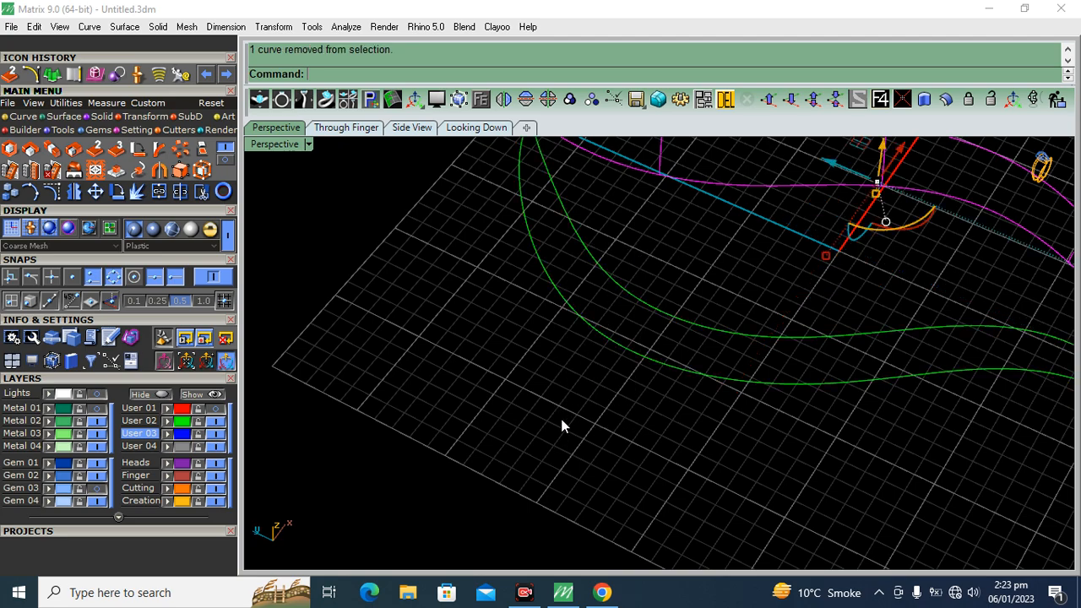
pyautogui.scroll(-5, 658, 401)
pyautogui.scroll(1, 653, 425)
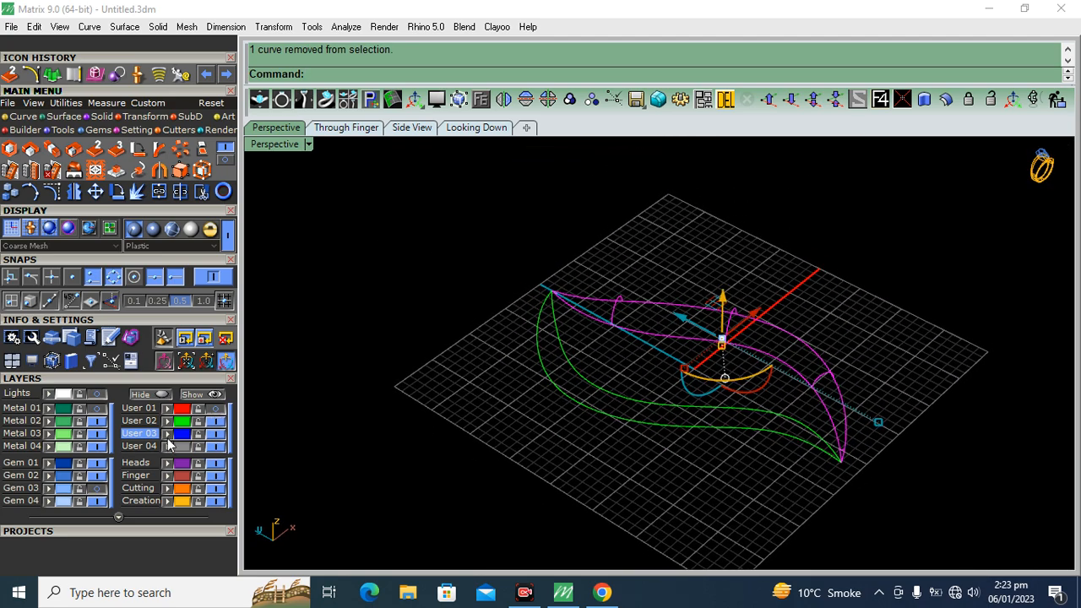
pyautogui.press('Escape')
pyautogui.moveTo(794, 358); pyautogui.dragTo(775, 426, button='right')
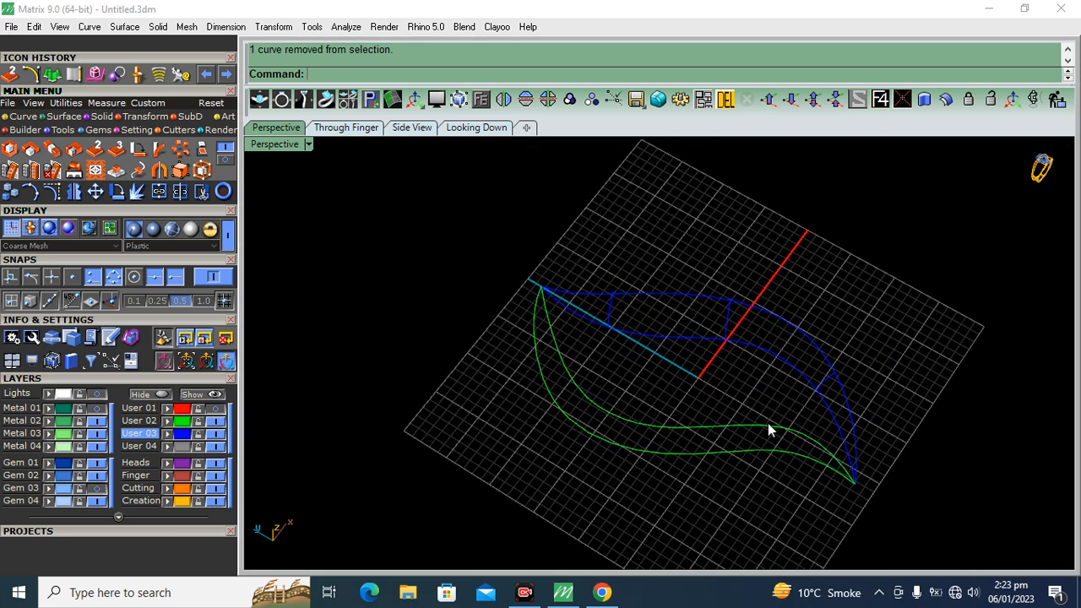
# Create a Curve Network surface from all the User 03 curves of the right leaf
pyautogui.click(181, 434)
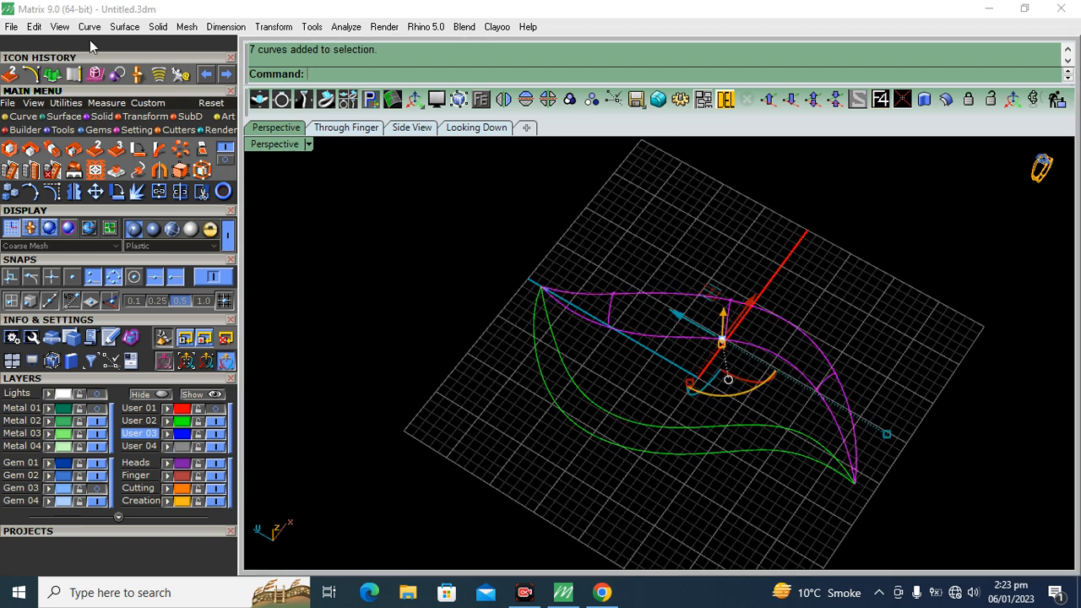
pyautogui.click(64, 119)
pyautogui.click(201, 150)
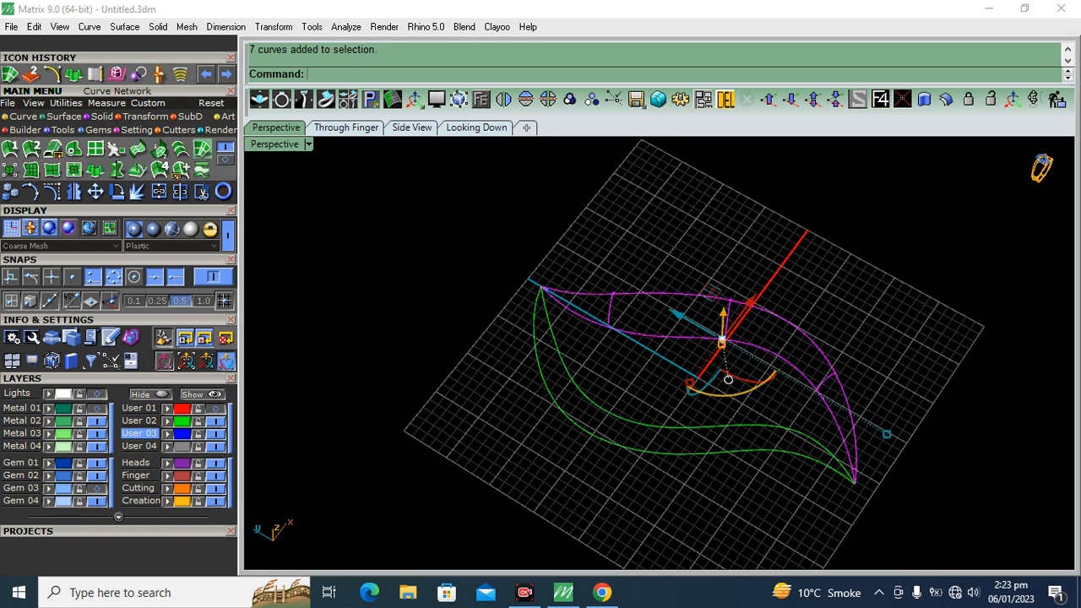
pyautogui.click(108, 312)
pyautogui.moveTo(489, 390); pyautogui.dragTo(836, 207, button='right')
pyautogui.keyDown('shift'); pyautogui.moveTo(663, 298); pyautogui.dragTo(704, 305, button='right'); pyautogui.keyUp('shift')
pyautogui.scroll(5, 704, 305)
pyautogui.click(117, 429)
pyautogui.moveTo(617, 463); pyautogui.dragTo(616, 313, button='right')
# Assign the right leaf's domed surface to the Metal 02 layer
pyautogui.click(616, 314)
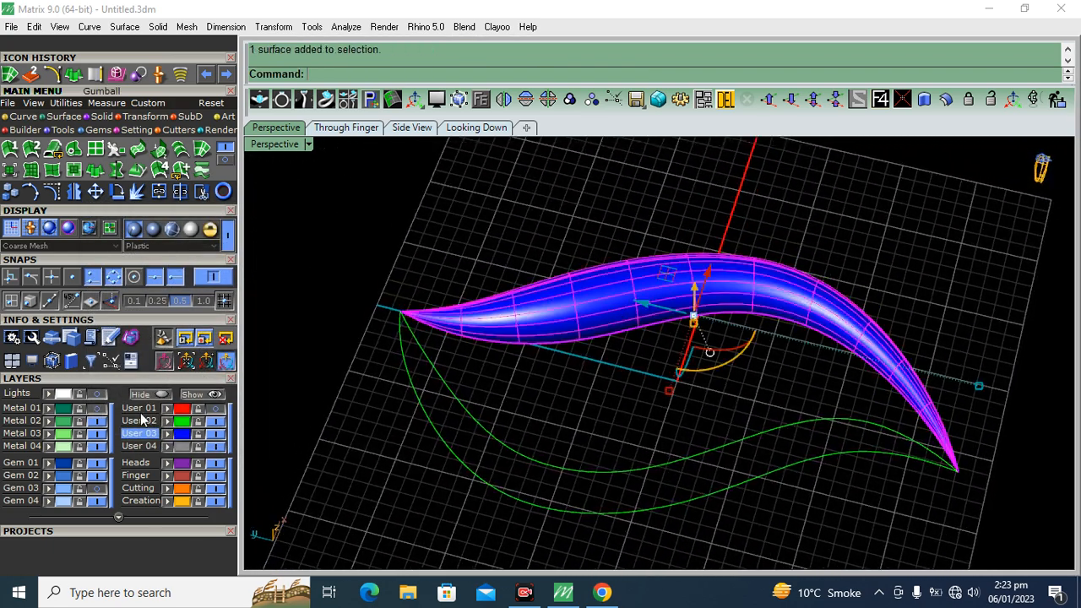
pyautogui.click(51, 420)
pyautogui.click(415, 232)
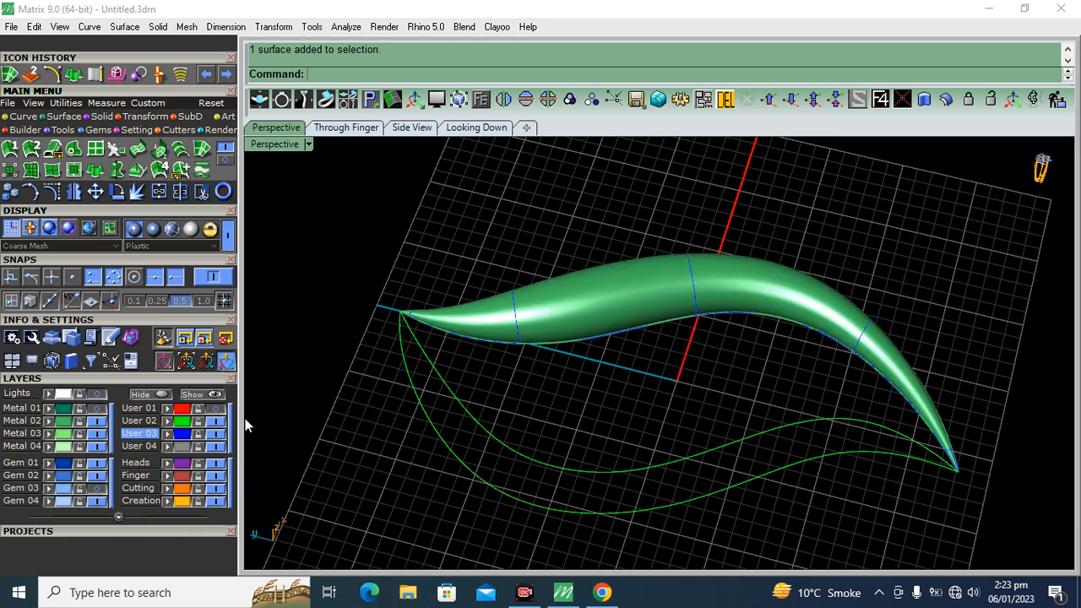
# Move the right leaf's construction curves from User 03 to the User 02 layer and hide that layer
pyautogui.click(185, 435)
pyautogui.click(168, 421)
pyautogui.click(220, 421)
pyautogui.moveTo(601, 345); pyautogui.dragTo(599, 380, button='right')
pyautogui.moveTo(661, 448); pyautogui.dragTo(637, 353, button='right')
# Show the Metal 01 and Gem 03 layers and compare both leaves with the reference sketch in the Looking Down view
pyautogui.click(505, 127)
pyautogui.click(78, 396)
pyautogui.scroll(-2, 370, 246)
pyautogui.click(152, 230)
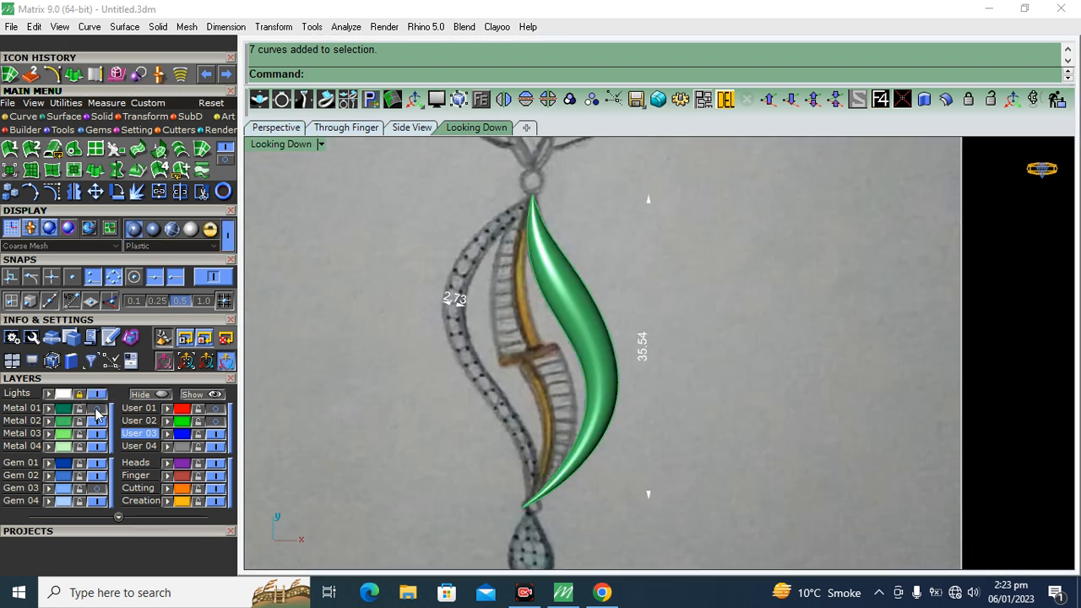
pyautogui.click(97, 411)
pyautogui.moveTo(487, 392); pyautogui.dragTo(513, 378, button='right')
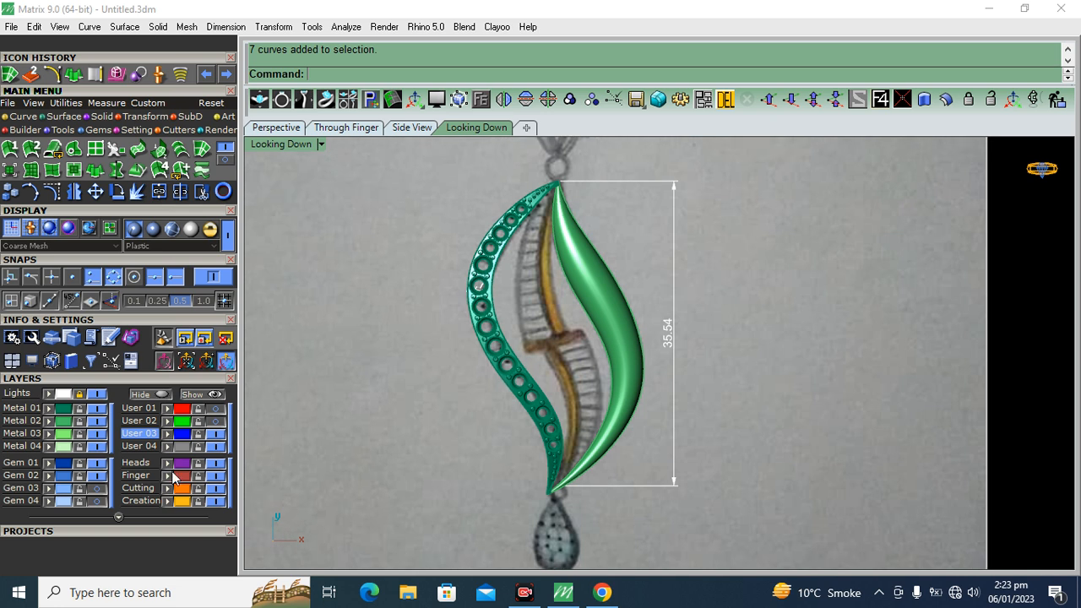
pyautogui.click(98, 488)
pyautogui.moveTo(691, 329); pyautogui.dragTo(701, 328, button='right')
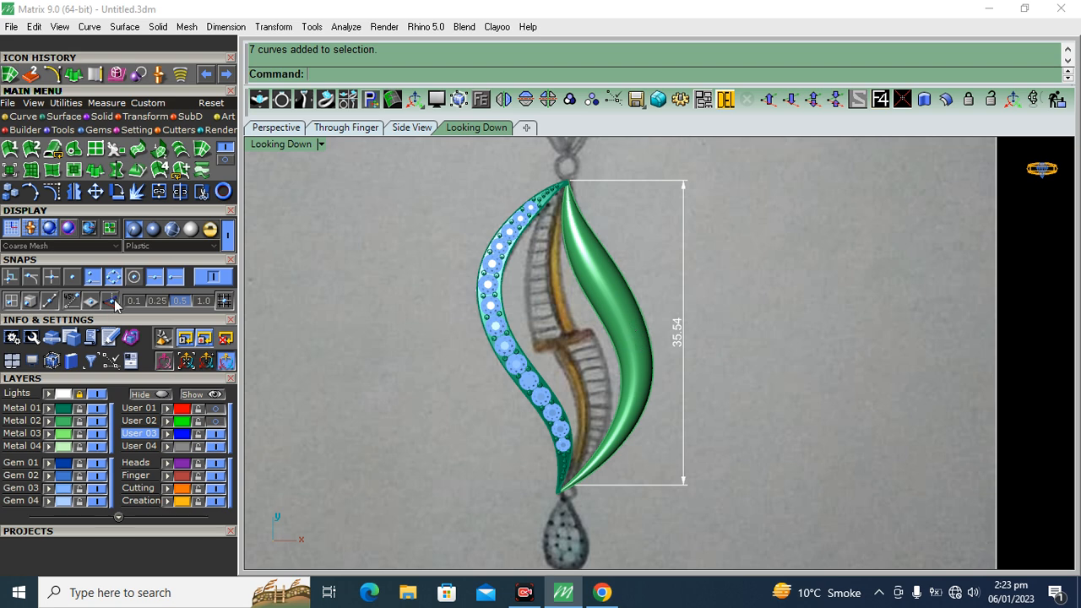
pyautogui.click(100, 393)
pyautogui.click(275, 128)
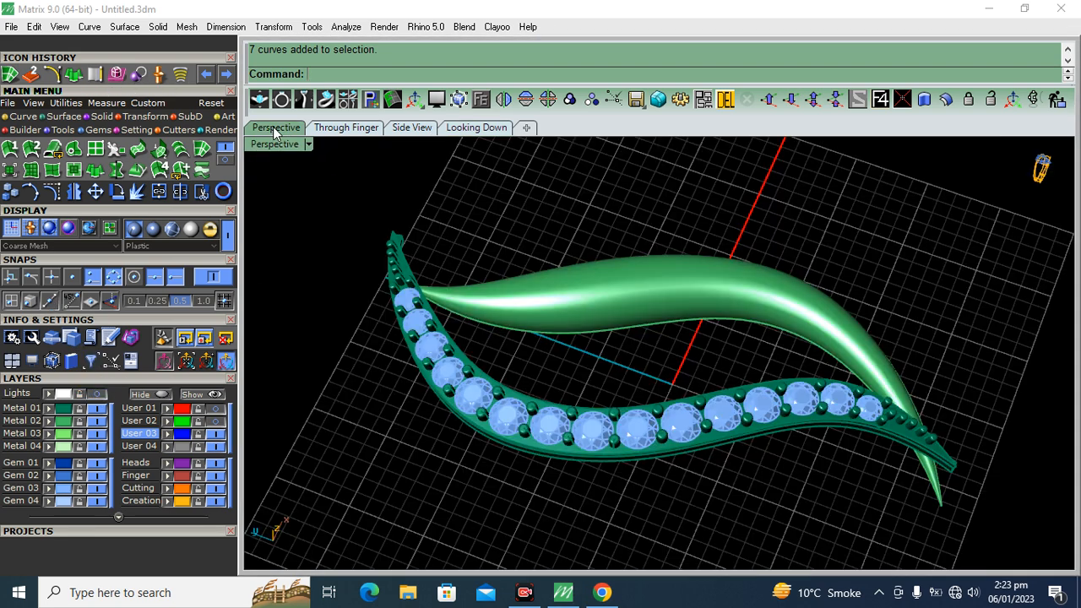
# Hide the Gem 03 layer, lock the Metal 01 layer while keeping it visible, and select the right leaf's domed surface
pyautogui.click(98, 489)
pyautogui.click(97, 410)
pyautogui.moveTo(540, 397); pyautogui.dragTo(635, 325, button='right')
pyautogui.click(635, 325)
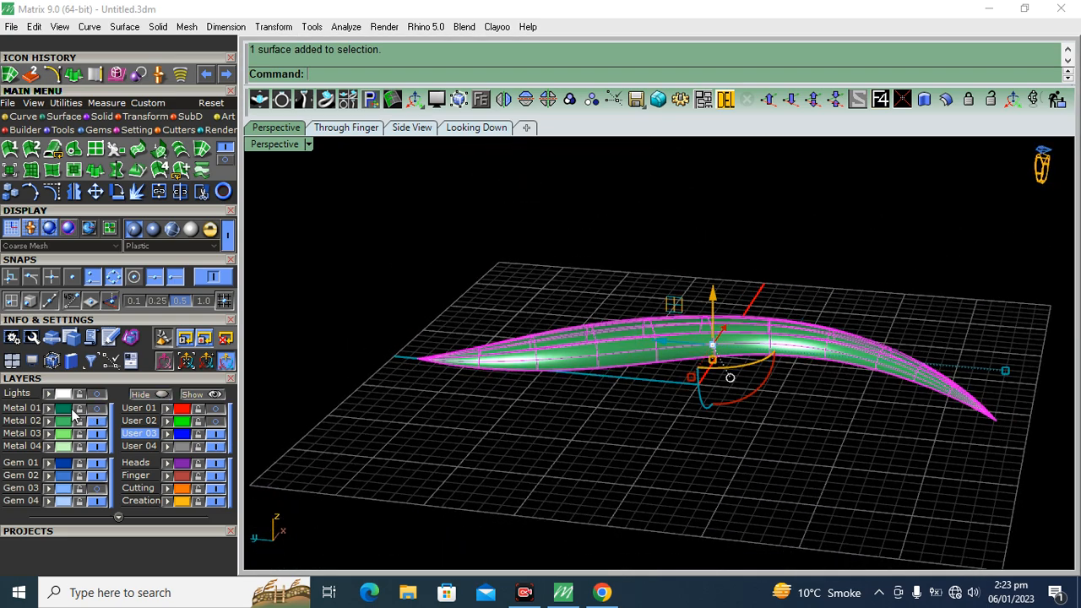
pyautogui.click(79, 410)
# Raise the domed leaf vertically to the end of the gem-set band and compare the two in the shaded Side View
pyautogui.moveTo(737, 330); pyautogui.dragTo(297, 310, button='right')
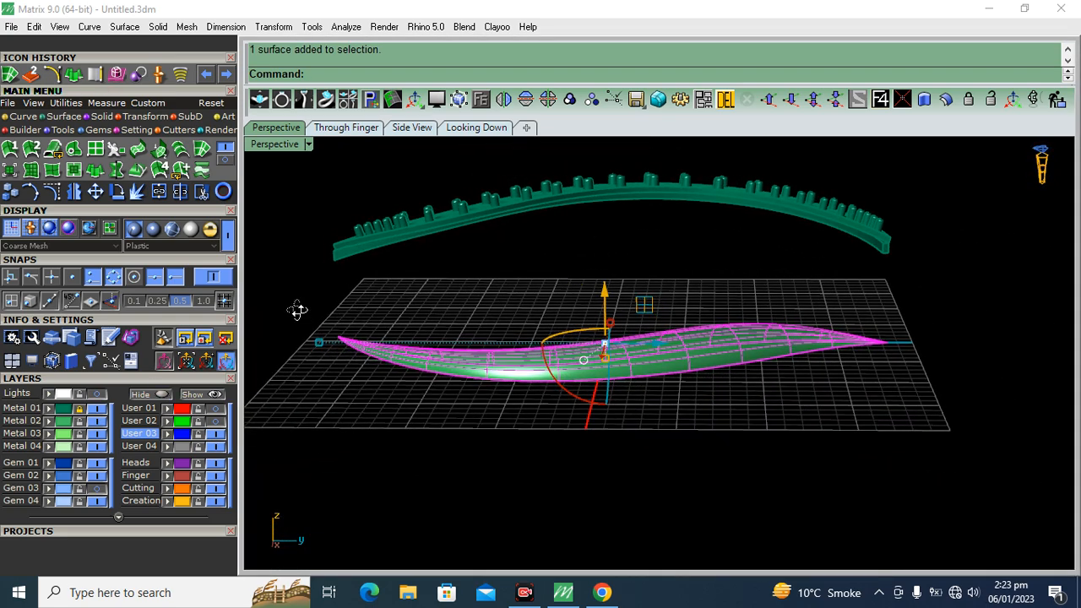
pyautogui.moveTo(607, 284); pyautogui.dragTo(617, 205)
pyautogui.click(411, 128)
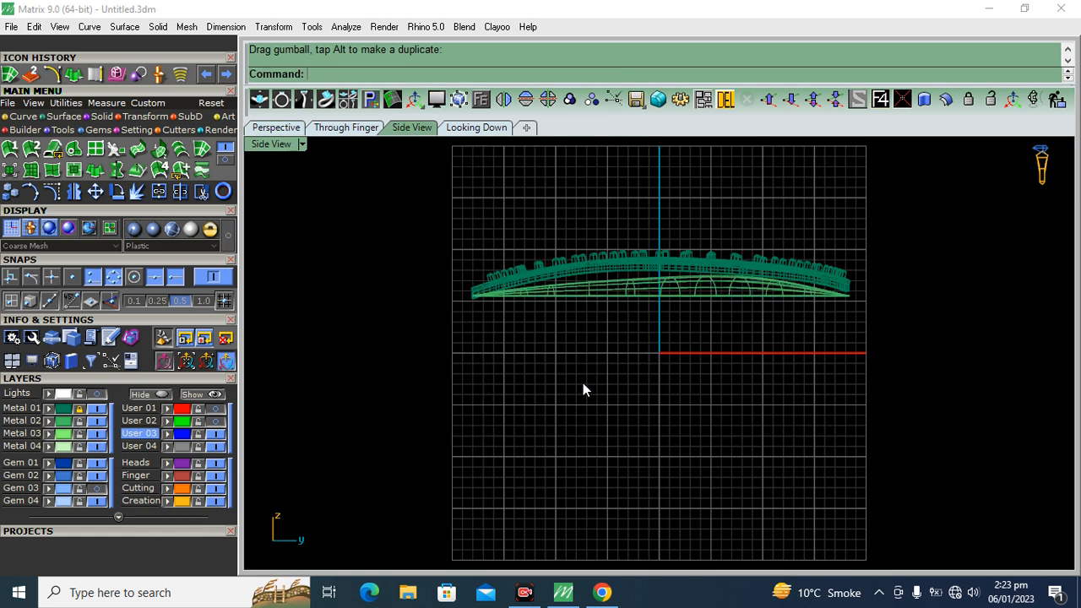
pyautogui.click(152, 230)
pyautogui.scroll(4, 663, 232)
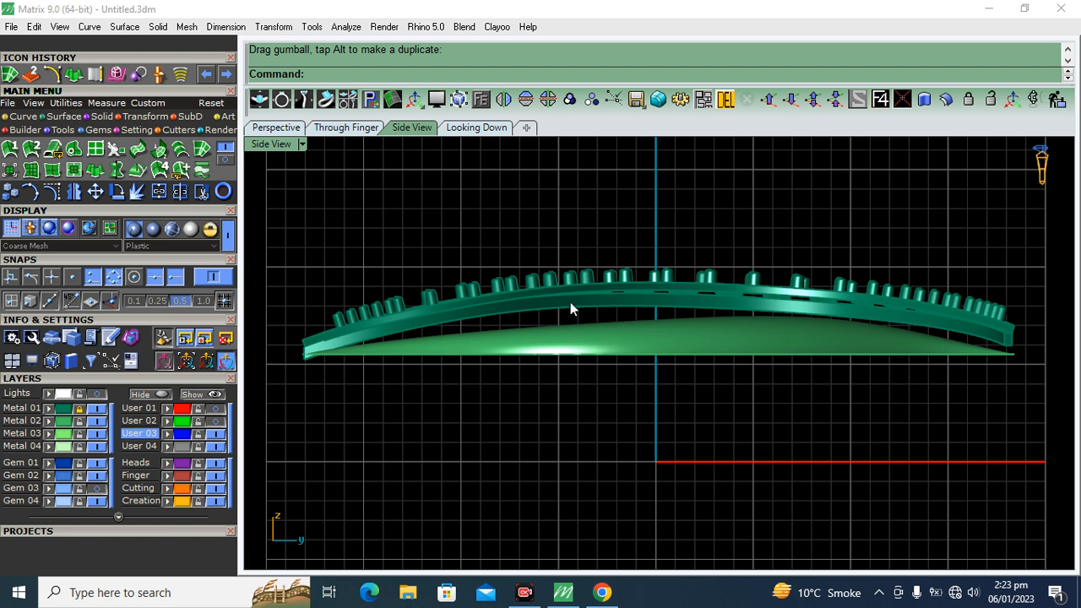
pyautogui.scroll(3, 711, 295)
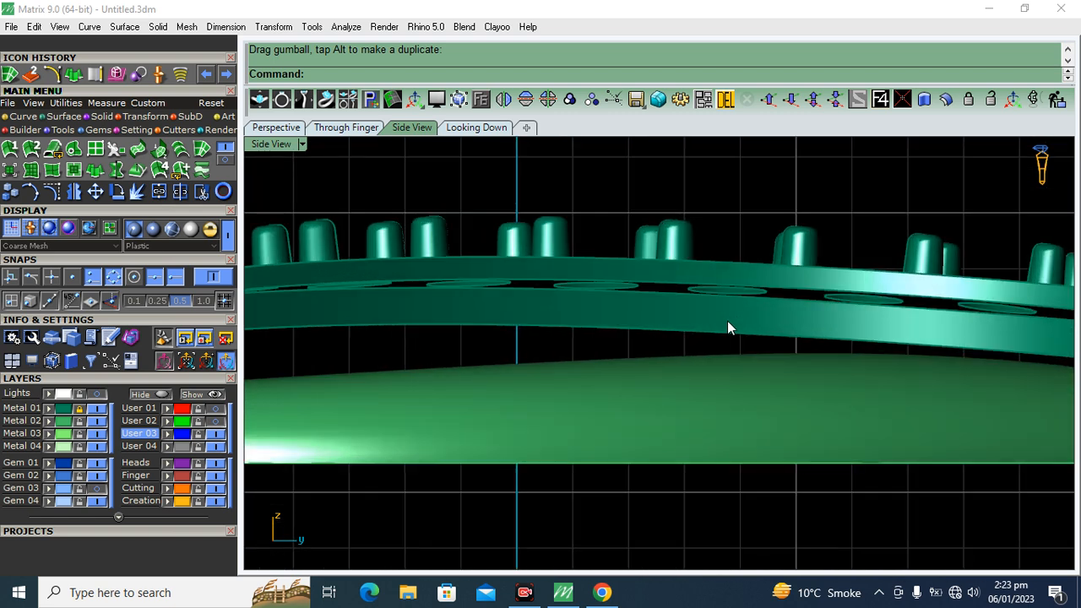
# Add a CPlane-oriented control cage to the domed leaf with 4 points and degree 3 in each direction using Cage Edit
pyautogui.click(760, 418)
pyautogui.scroll(-7, 664, 360)
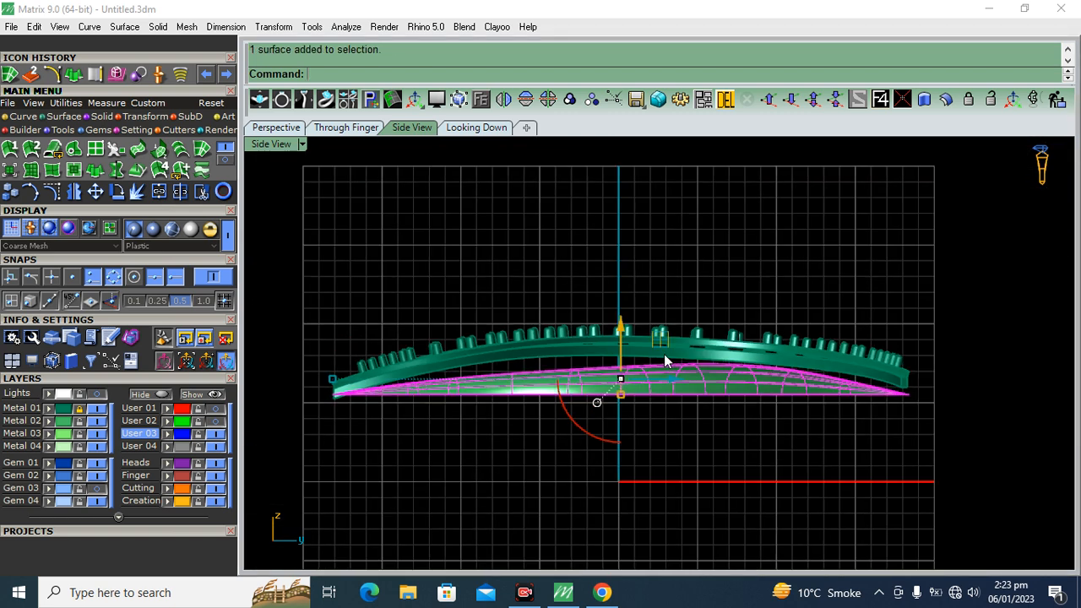
pyautogui.click(137, 117)
pyautogui.click(202, 172)
pyautogui.click(394, 74)
pyautogui.click(378, 74)
pyautogui.click(222, 286)
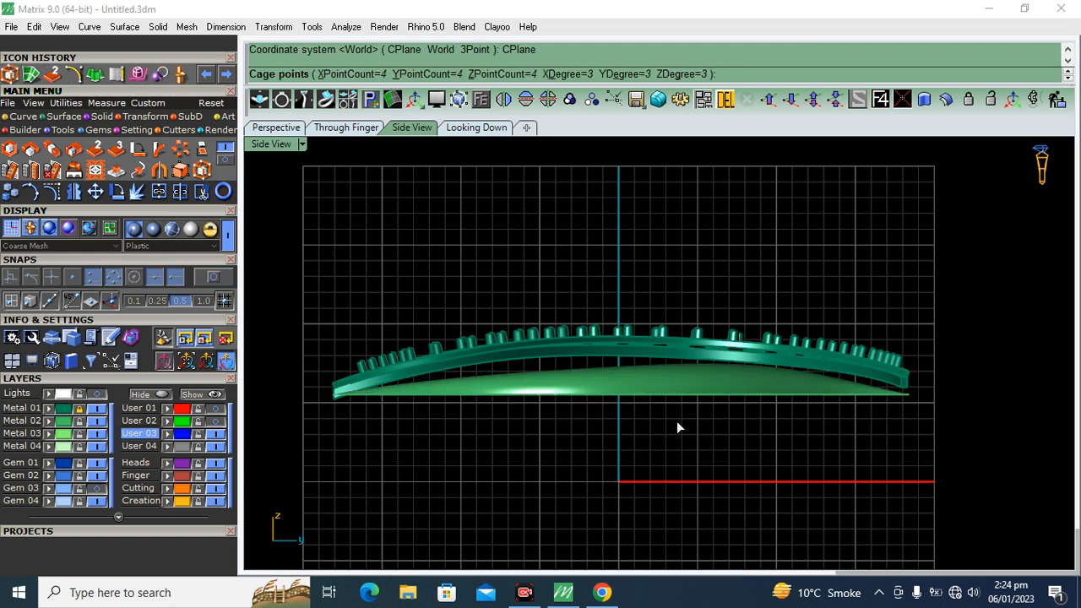
pyautogui.rightClick(710, 436)
pyautogui.rightClick(710, 438)
# Move the cage's middle control points up so the leaf arches like the gem-set band, and delete the cage
pyautogui.moveTo(770, 475); pyautogui.dragTo(506, 319)
pyautogui.moveTo(622, 330)
pyautogui.mouseDown()
pyautogui.moveTo(617, 290)
pyautogui.moveTo(626, 311)
pyautogui.mouseUp()
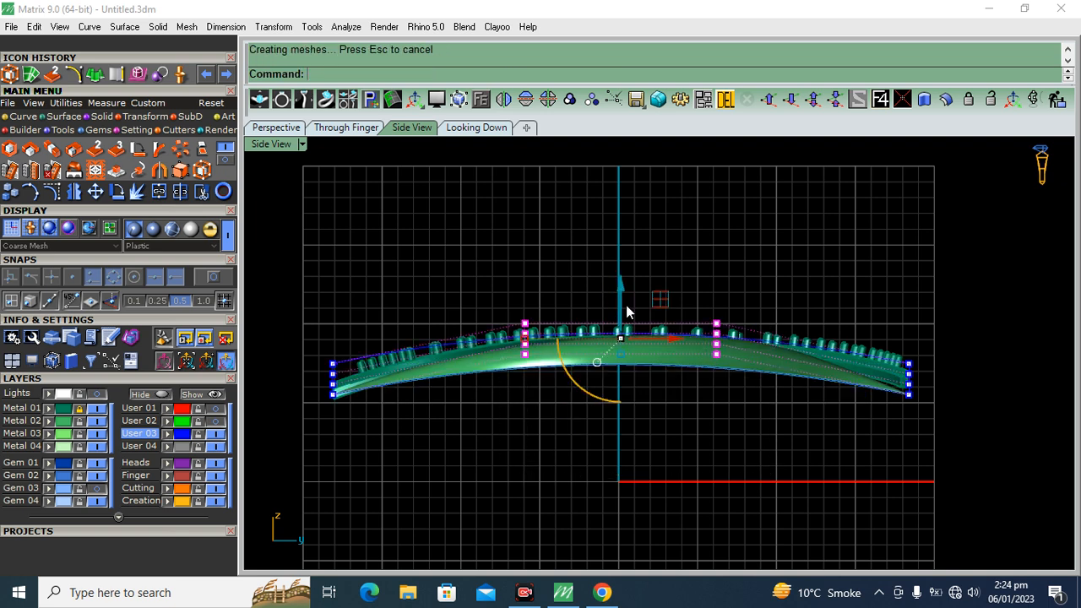
pyautogui.press('Escape')
pyautogui.press('Escape')
pyautogui.scroll(10, 343, 370)
pyautogui.click(325, 359)
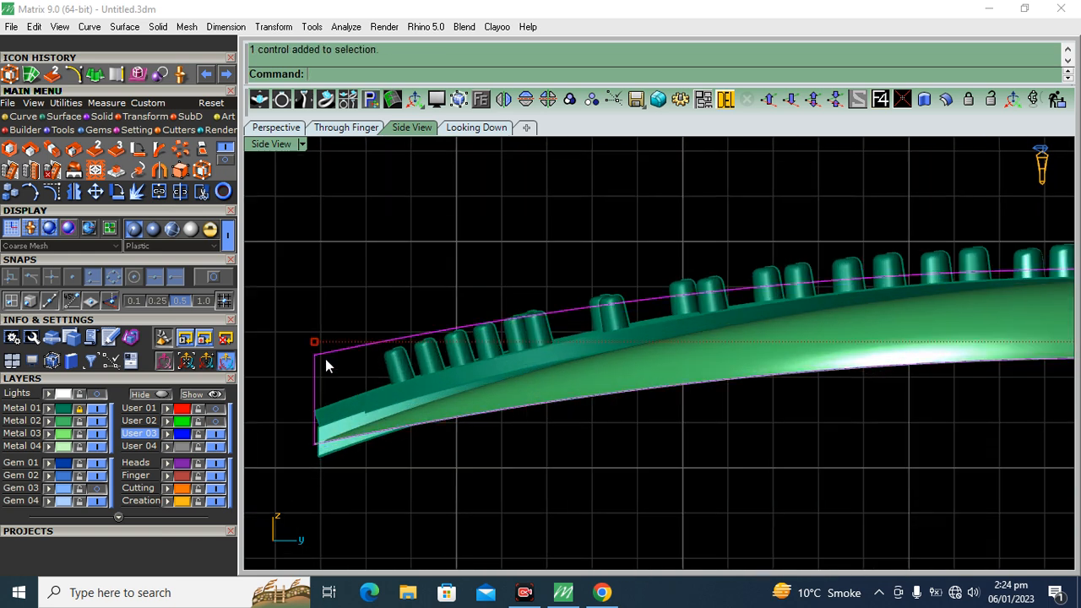
pyautogui.press('Delete')
# Try to rotate the arched leaf about its left tip in the Side View to lift its right tip, and undo the rotation
pyautogui.click(276, 127)
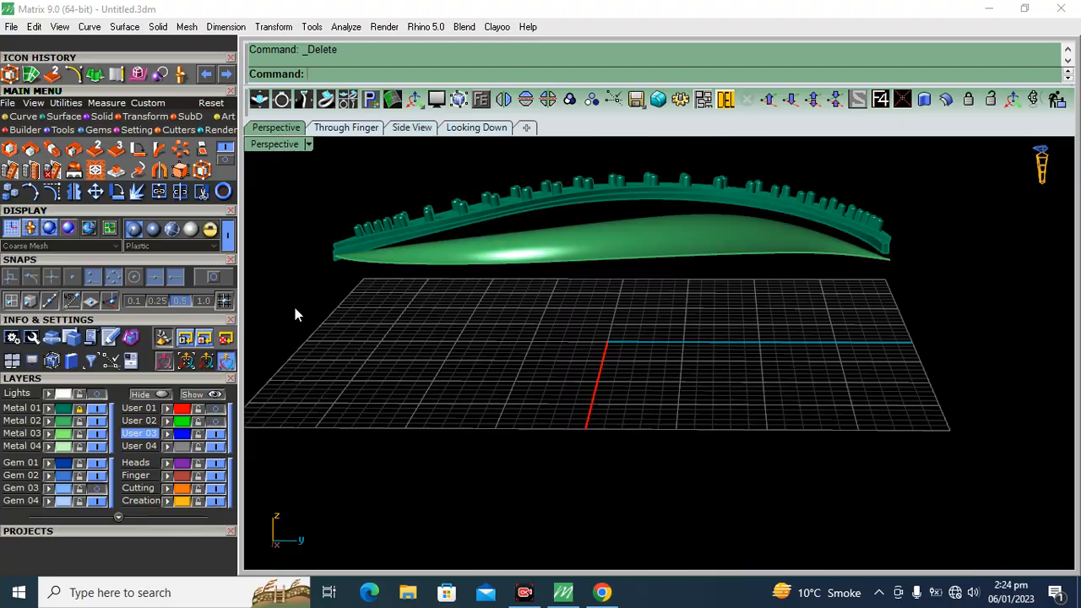
pyautogui.moveTo(643, 361); pyautogui.dragTo(423, 332, button='right')
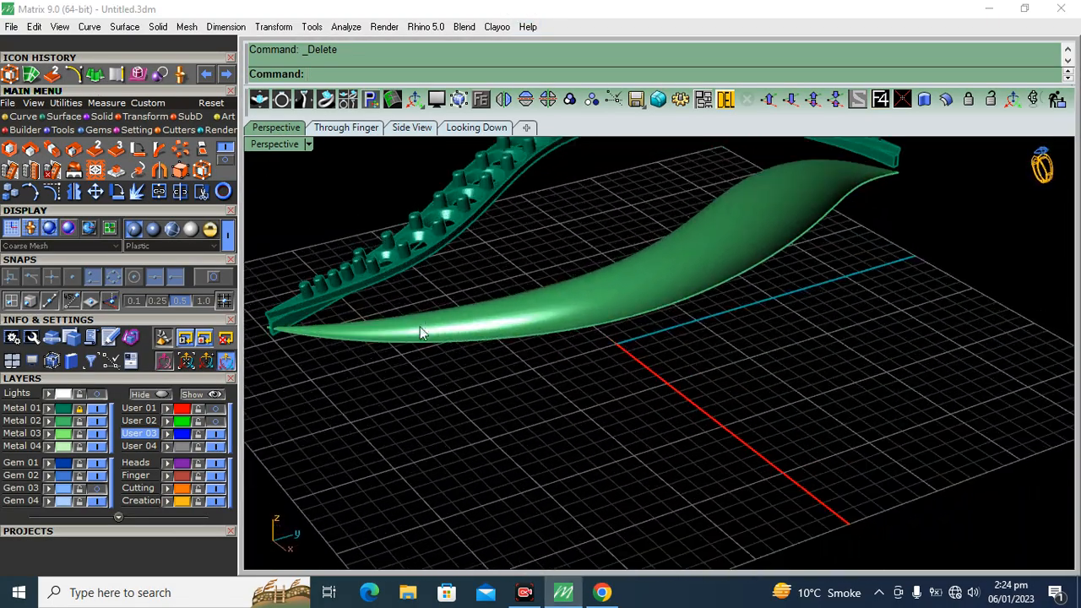
pyautogui.moveTo(664, 321); pyautogui.dragTo(914, 239, button='right')
pyautogui.click(725, 234)
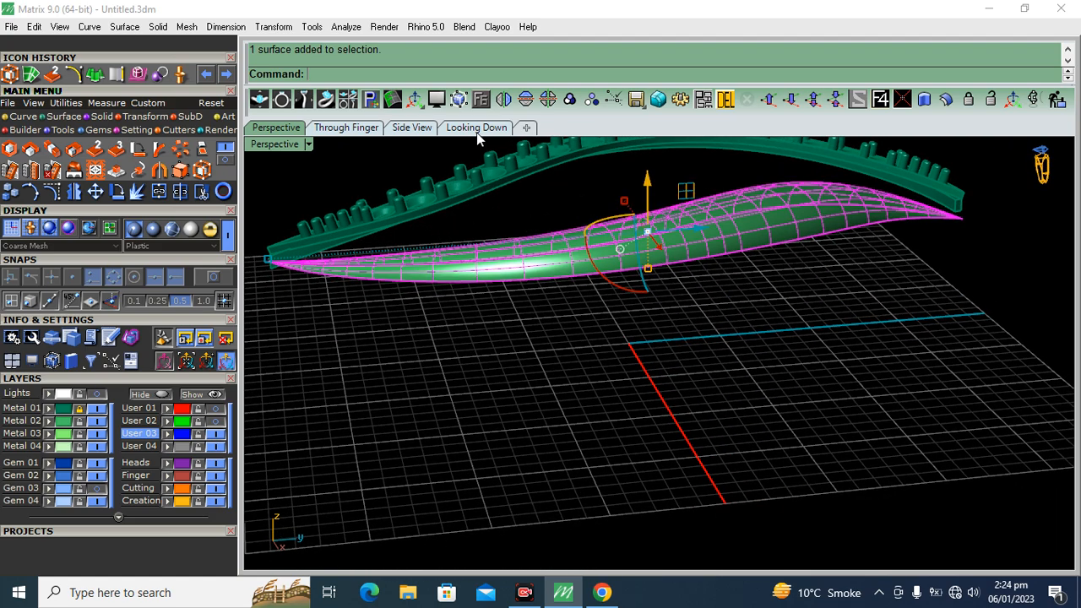
pyautogui.click(427, 129)
pyautogui.rightClick(318, 444)
pyautogui.click(315, 443)
pyautogui.scroll(-12, 400, 287)
pyautogui.scroll(8, 811, 355)
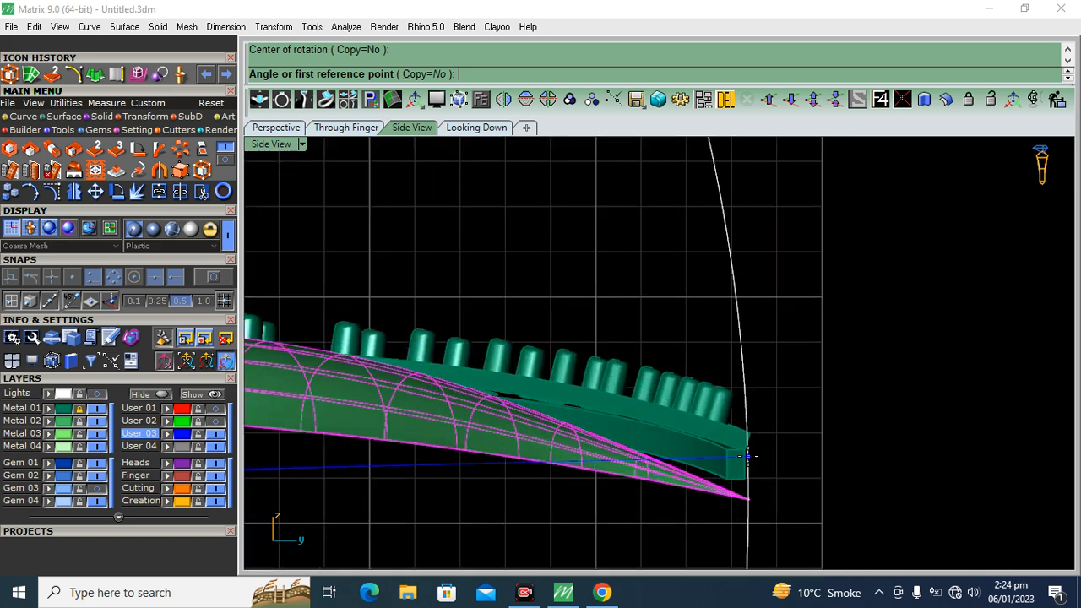
pyautogui.click(777, 373)
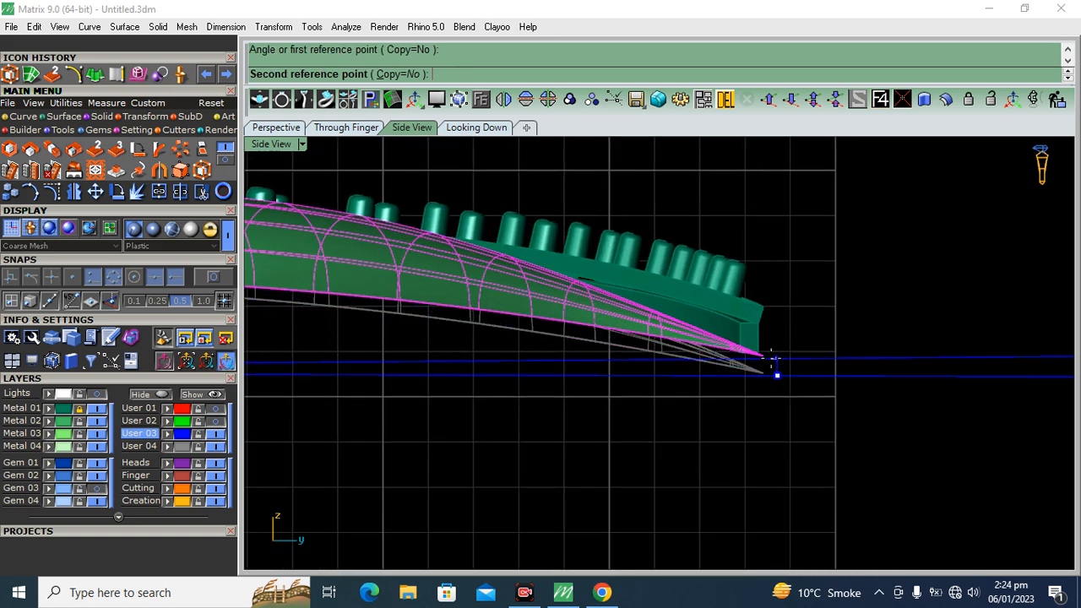
pyautogui.click(770, 355)
pyautogui.scroll(-12, 852, 311)
pyautogui.hotkey('ctrl', 'z')
# Rotate the leaf about its left tip in the Side View until its right tip meets the lower end of the band
pyautogui.rightClick(478, 389)
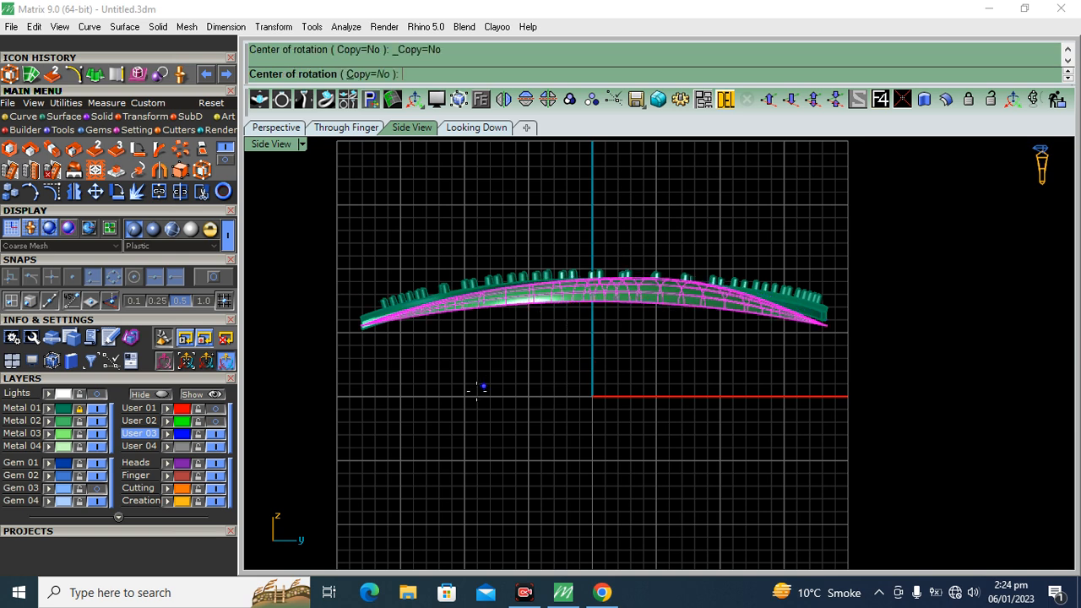
pyautogui.click(363, 327)
pyautogui.scroll(6, 743, 339)
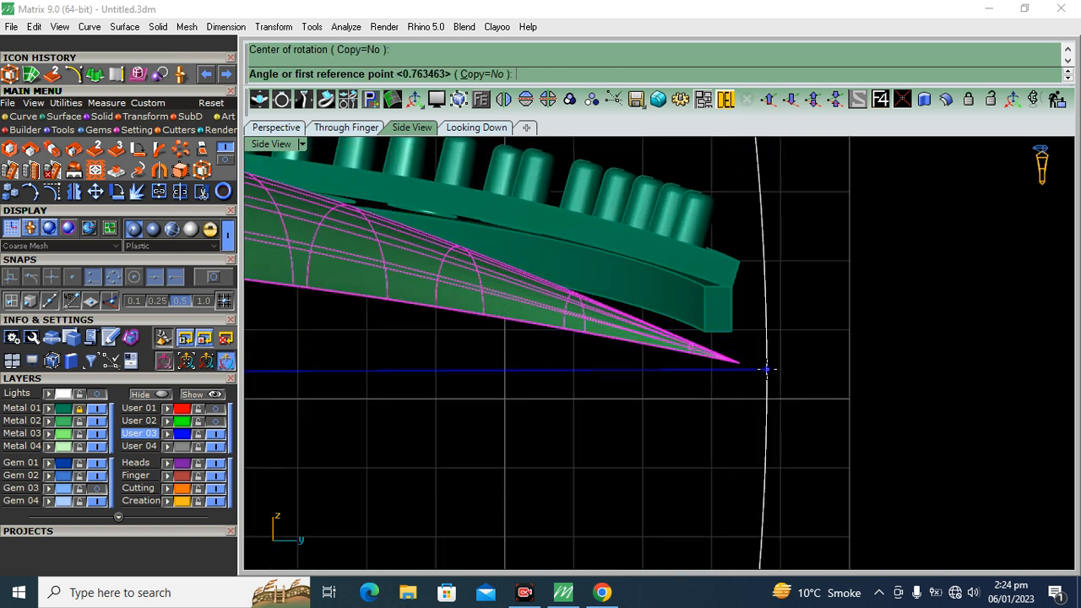
pyautogui.click(766, 369)
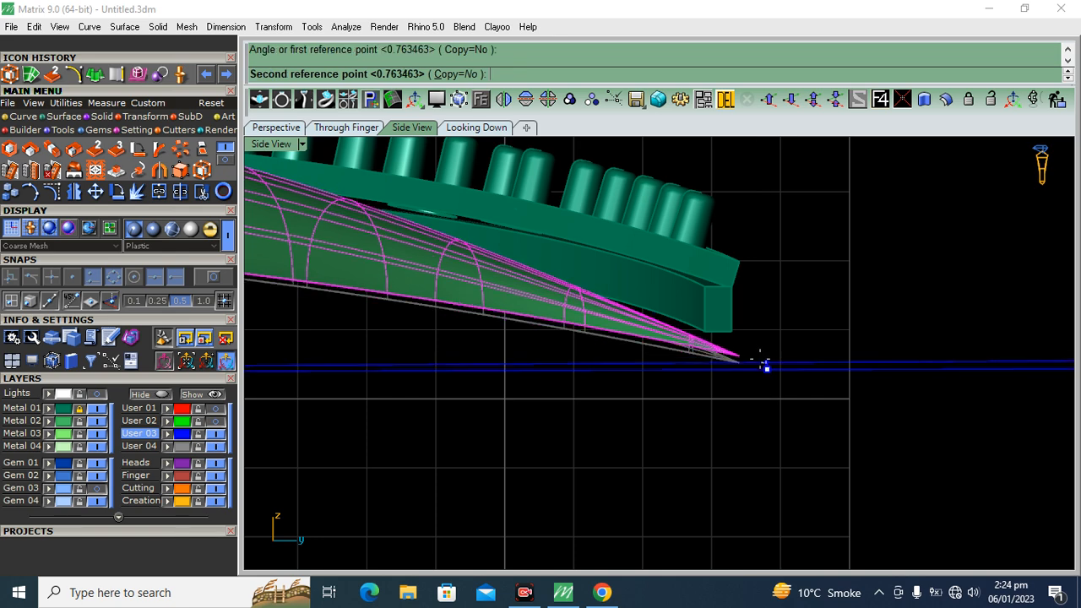
pyautogui.click(756, 335)
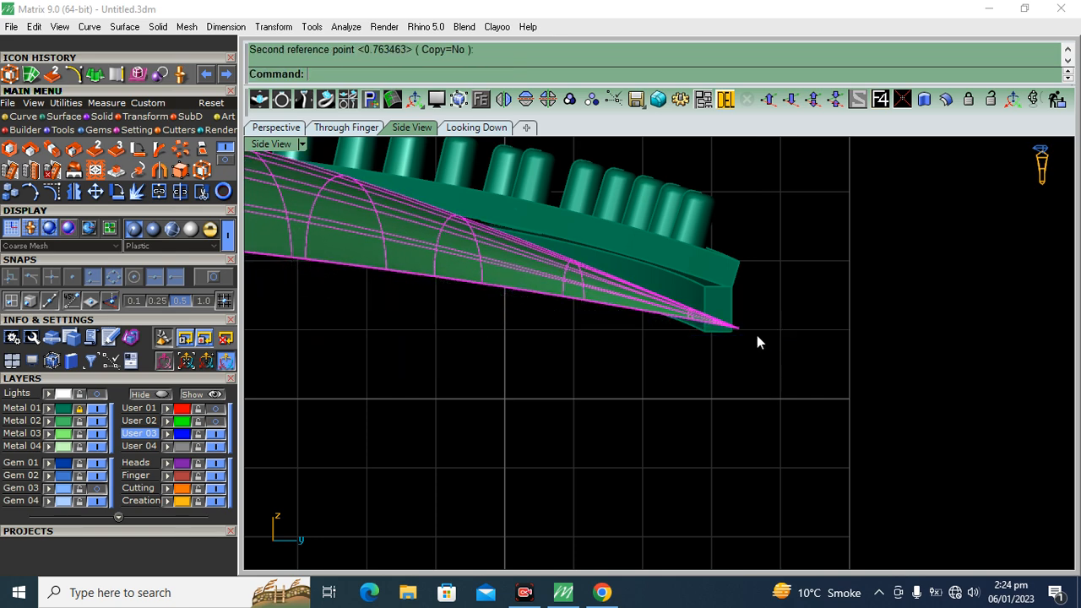
pyautogui.scroll(-6, 760, 332)
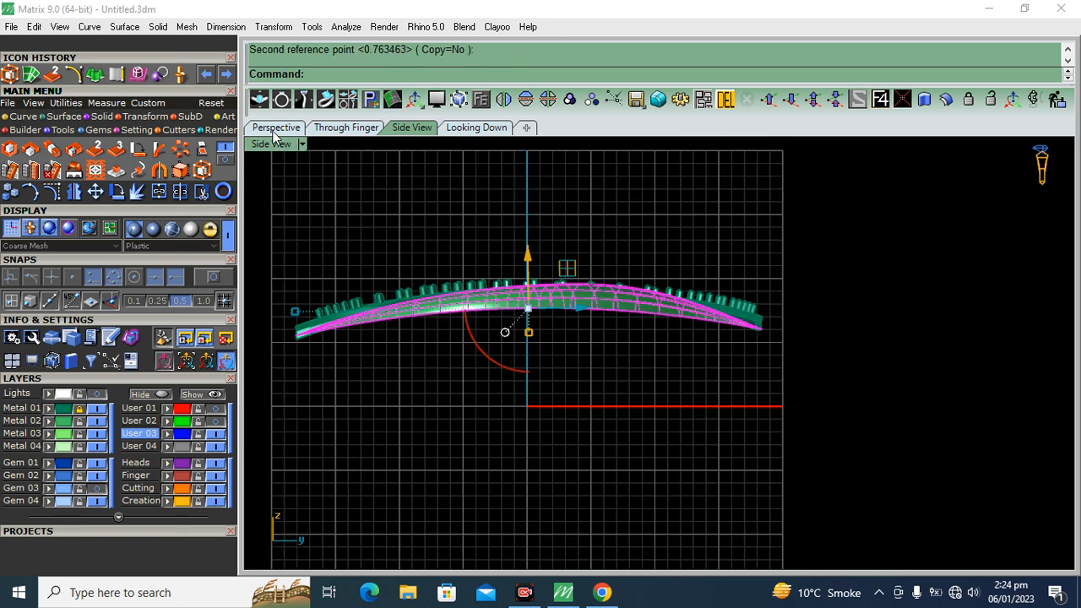
# Try to create UV curves from the leaf surface in the Perspective view, and undo them
pyautogui.click(273, 133)
pyautogui.click(516, 328)
pyautogui.moveTo(516, 327); pyautogui.dragTo(659, 398, button='right')
pyautogui.scroll(-4, 708, 358)
pyautogui.click(734, 348)
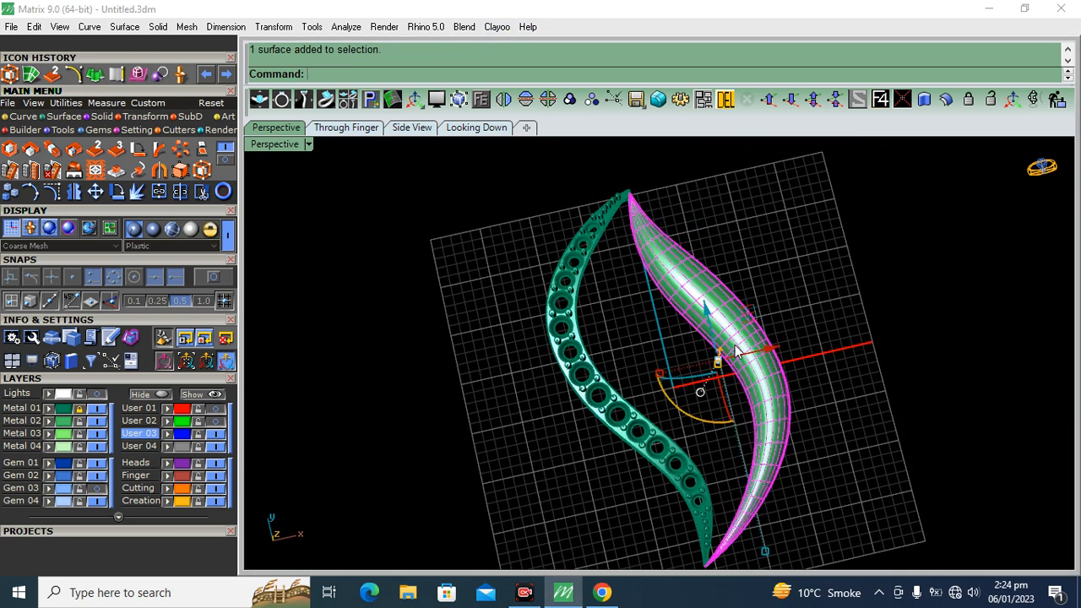
pyautogui.keyDown('shift'); pyautogui.moveTo(734, 346); pyautogui.dragTo(713, 349, button='right'); pyautogui.keyUp('shift')
pyautogui.click(24, 116)
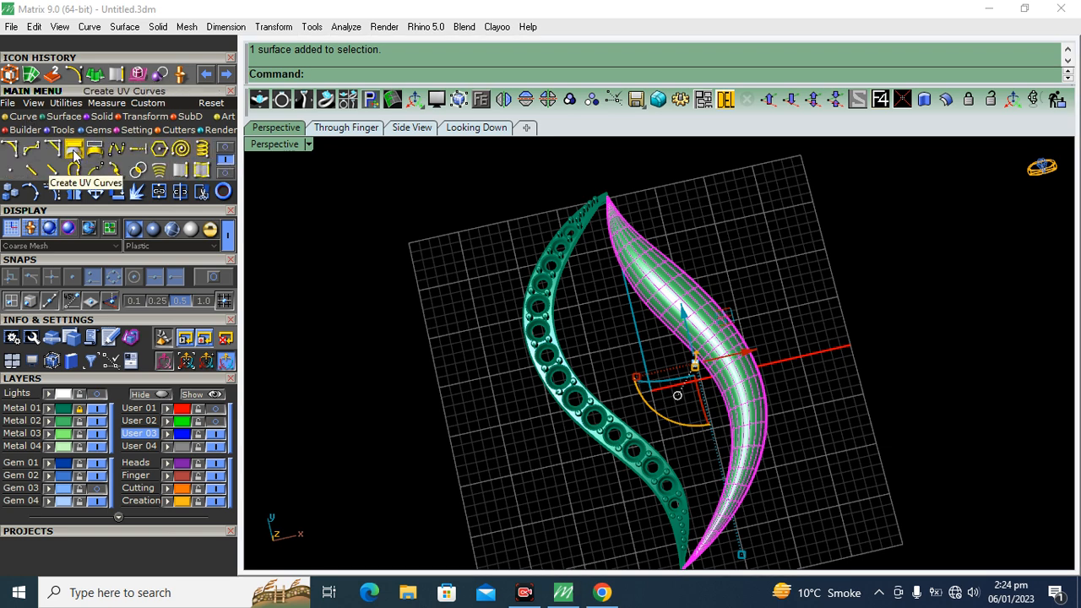
pyautogui.click(74, 150)
pyautogui.scroll(-6, 760, 291)
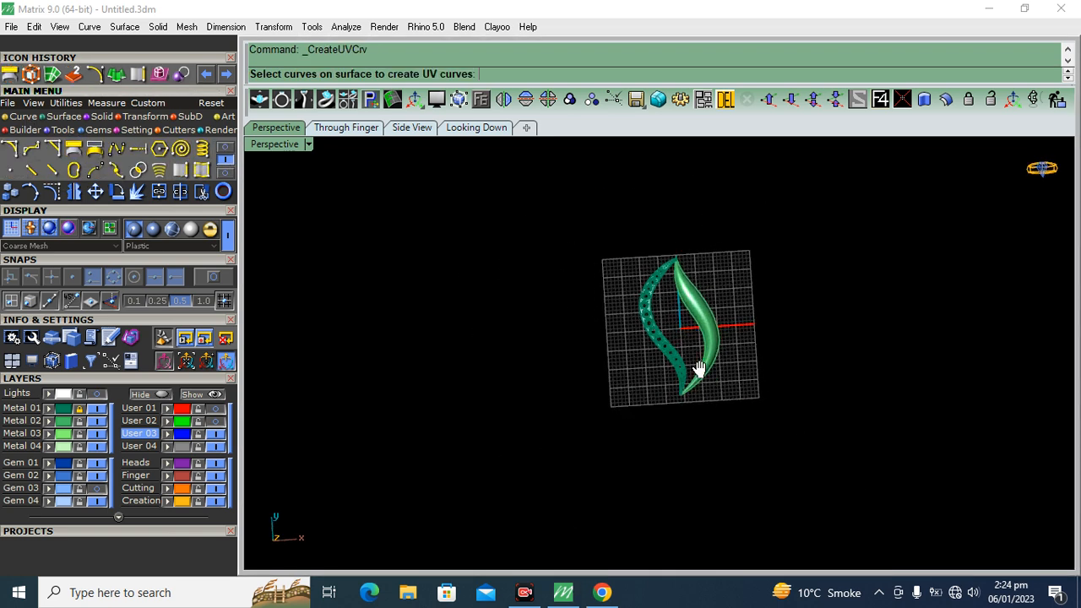
pyautogui.rightClick(672, 357)
pyautogui.hotkey('ctrl', 'z')
# Create UV curves from the right leaf's domed surface
pyautogui.moveTo(629, 340); pyautogui.dragTo(651, 324, button='right')
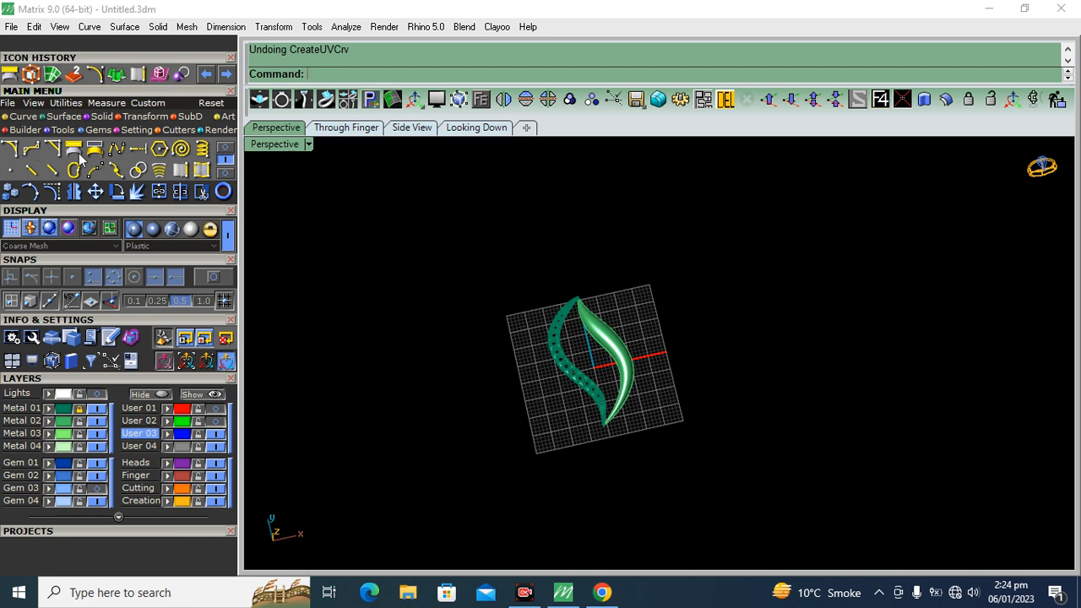
pyautogui.scroll(3, 605, 345)
pyautogui.click(610, 342)
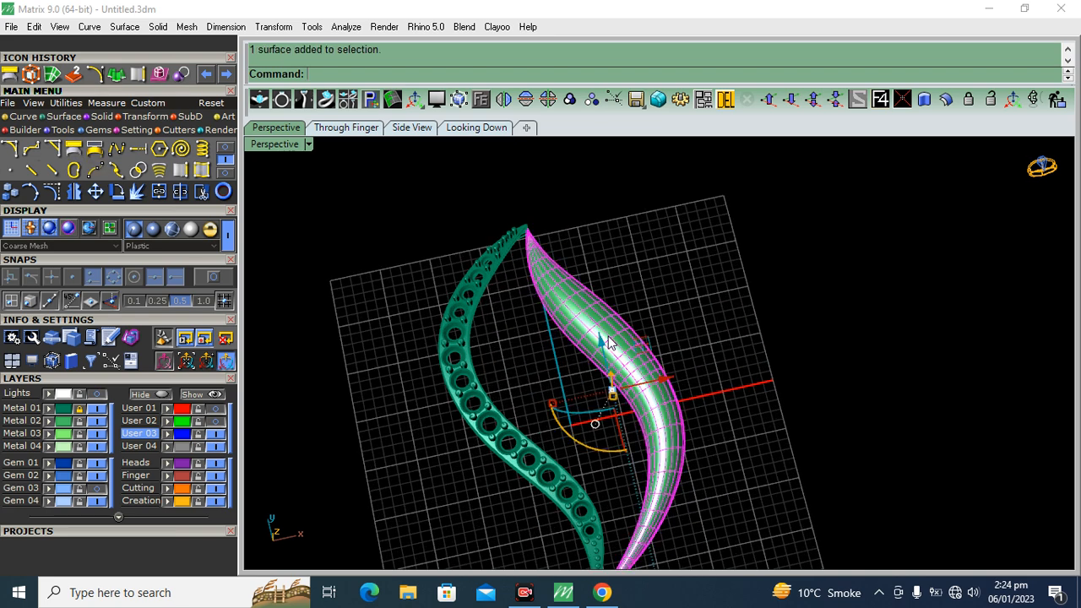
pyautogui.click(75, 152)
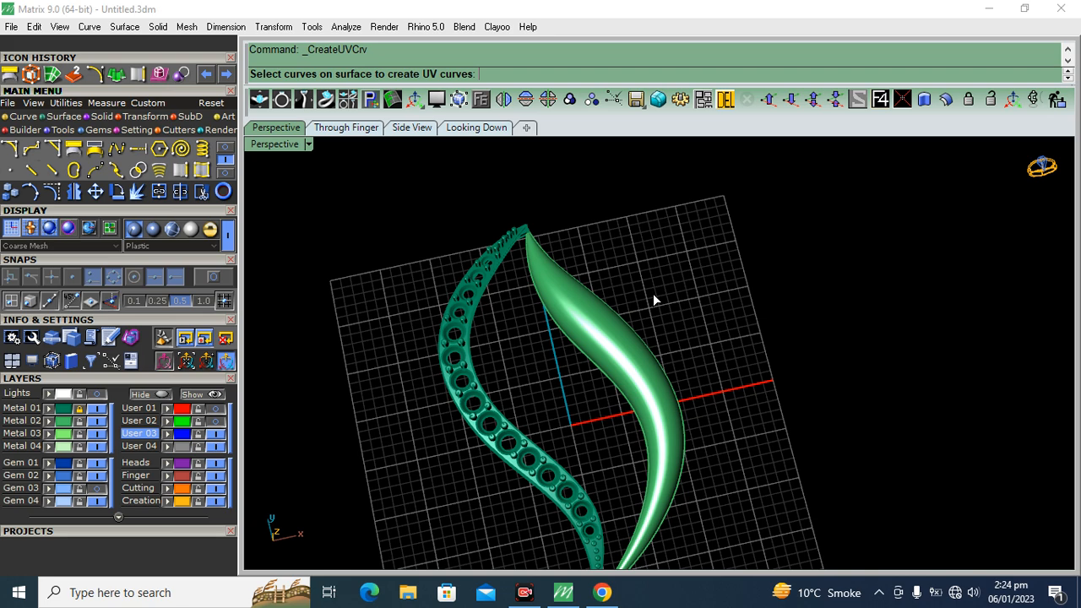
pyautogui.rightClick(716, 251)
pyautogui.scroll(-3, 536, 317)
pyautogui.moveTo(698, 294); pyautogui.dragTo(667, 323, button='right')
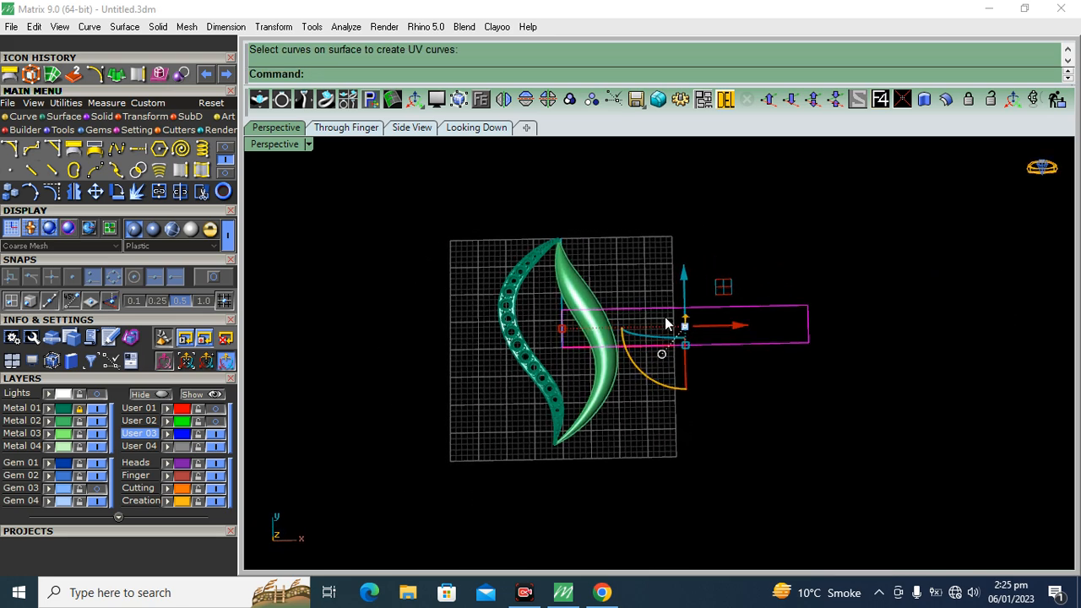
# Move the UV rectangle up and sideways in the Looking Down view so it lies clear of the leaf
pyautogui.click(473, 127)
pyautogui.scroll(-3, 700, 318)
pyautogui.moveTo(700, 318); pyautogui.dragTo(688, 345, button='right')
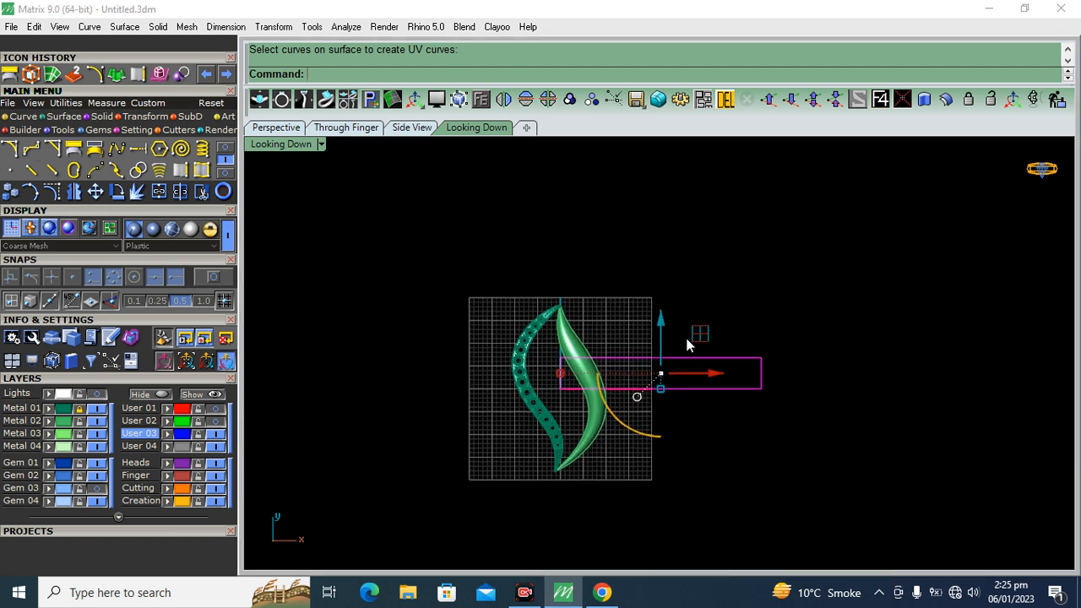
pyautogui.moveTo(662, 322); pyautogui.dragTo(660, 230)
pyautogui.moveTo(709, 292); pyautogui.dragTo(767, 287)
pyautogui.moveTo(719, 241); pyautogui.dragTo(803, 292)
pyautogui.press('Escape')
# Draw an upward-bulging arc in the Looking Down view, starting on the UV rectangle's left edge and ending 1.5 horizontally to its right
pyautogui.scroll(3, 618, 358)
pyautogui.scroll(-1, 616, 359)
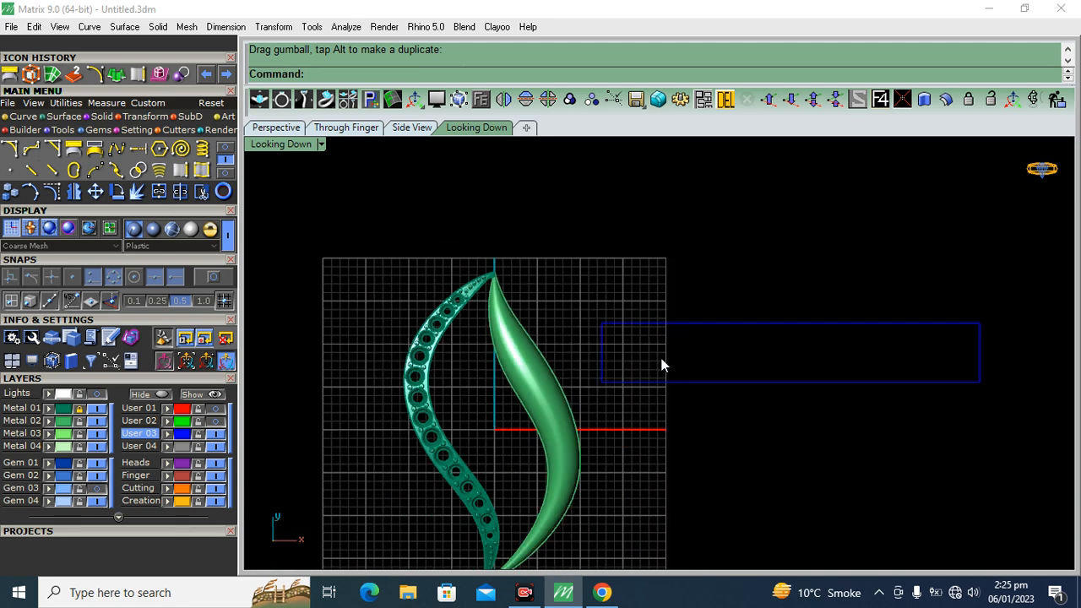
pyautogui.moveTo(548, 342); pyautogui.dragTo(494, 258, button='right')
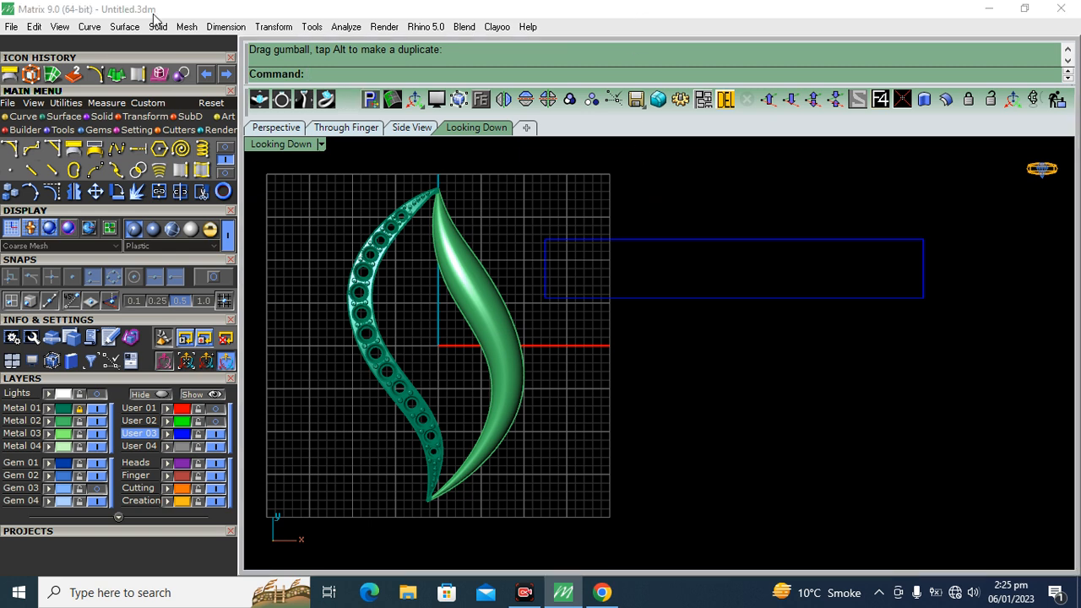
pyautogui.click(227, 147)
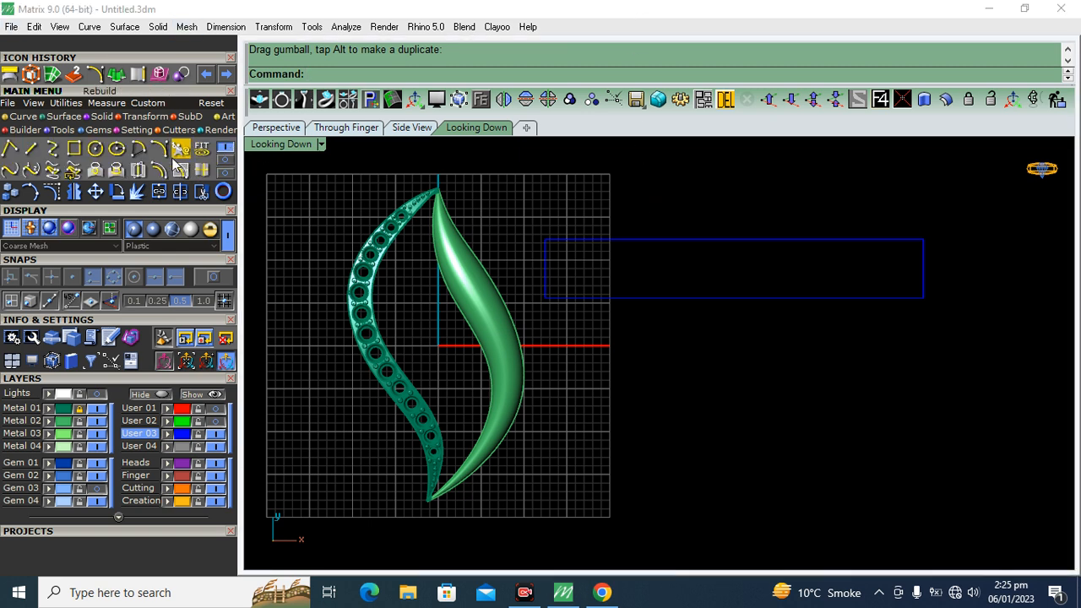
pyautogui.click(163, 150)
pyautogui.scroll(5, 580, 313)
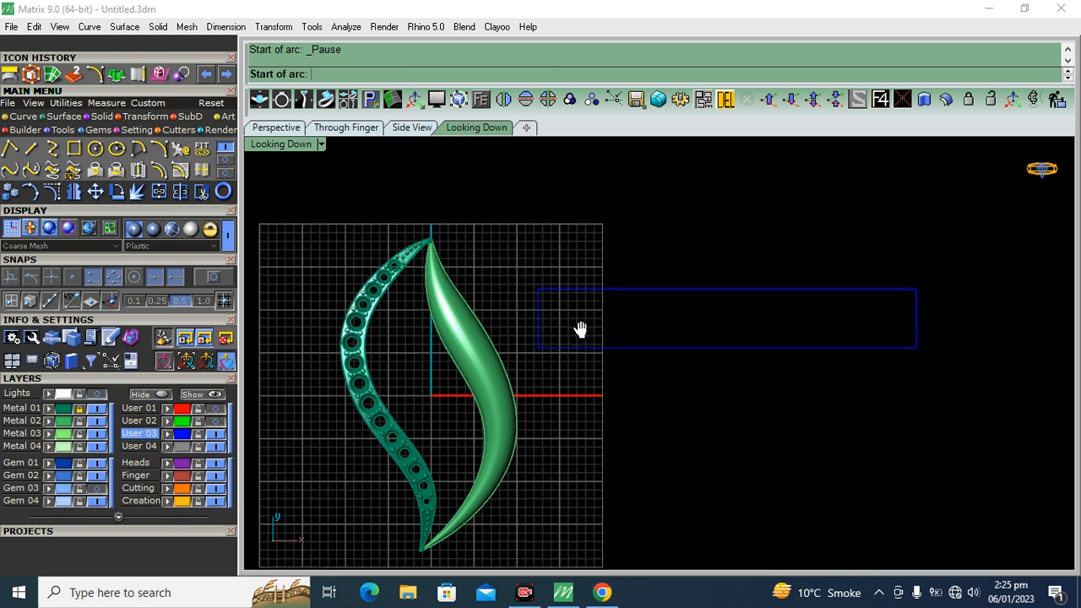
pyautogui.click(213, 276)
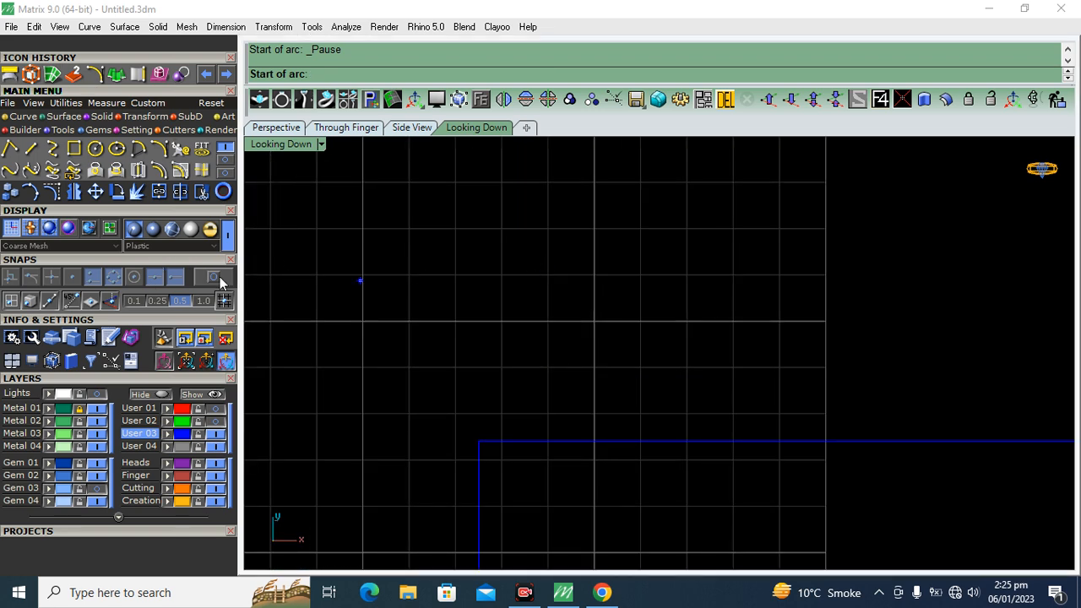
pyautogui.scroll(-3, 509, 250)
pyautogui.scroll(3, 515, 283)
pyautogui.click(482, 261)
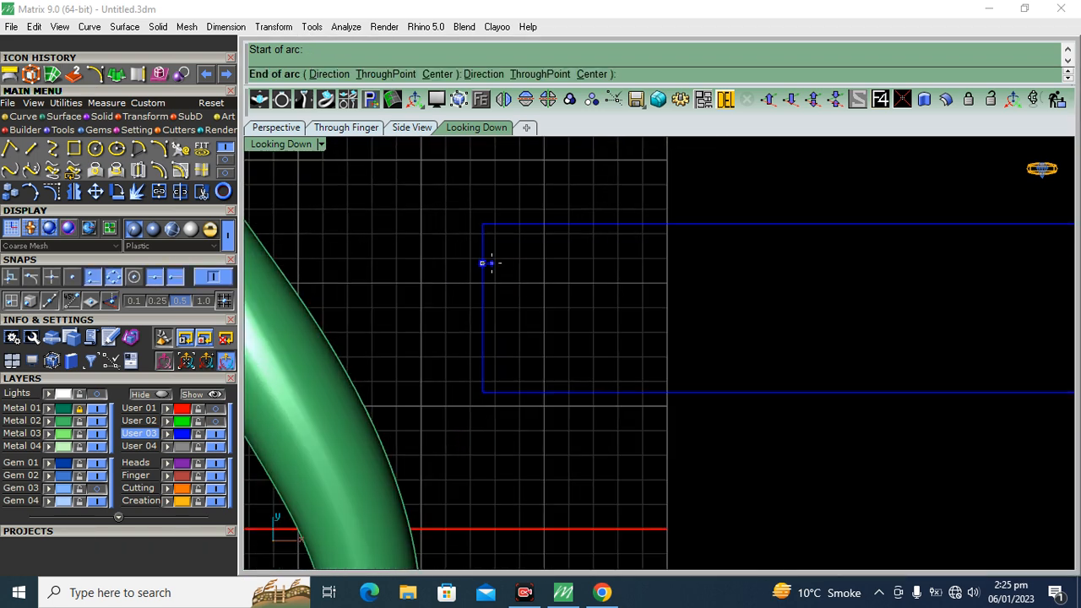
pyautogui.scroll(2, 574, 279)
pyautogui.moveTo(580, 282); pyautogui.dragTo(579, 284, button='right')
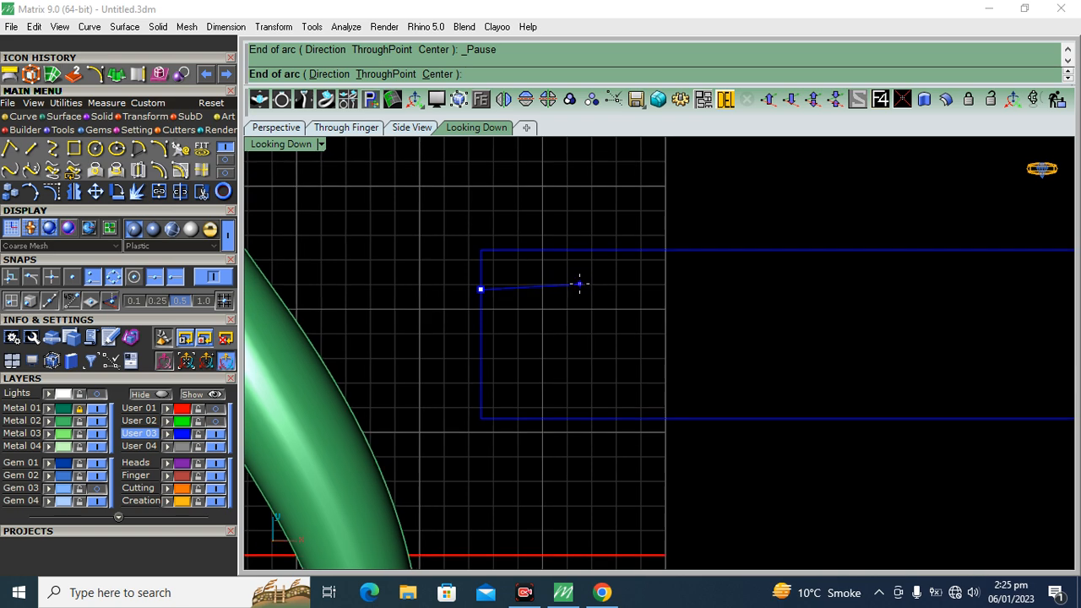
pyautogui.scroll(3, 533, 288)
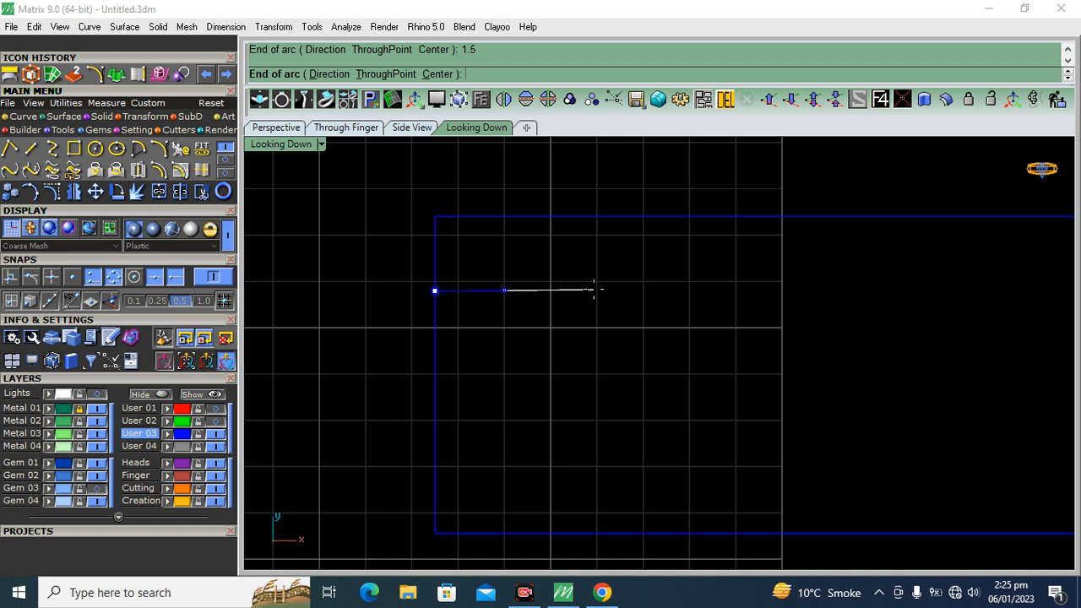
pyautogui.click(504, 290)
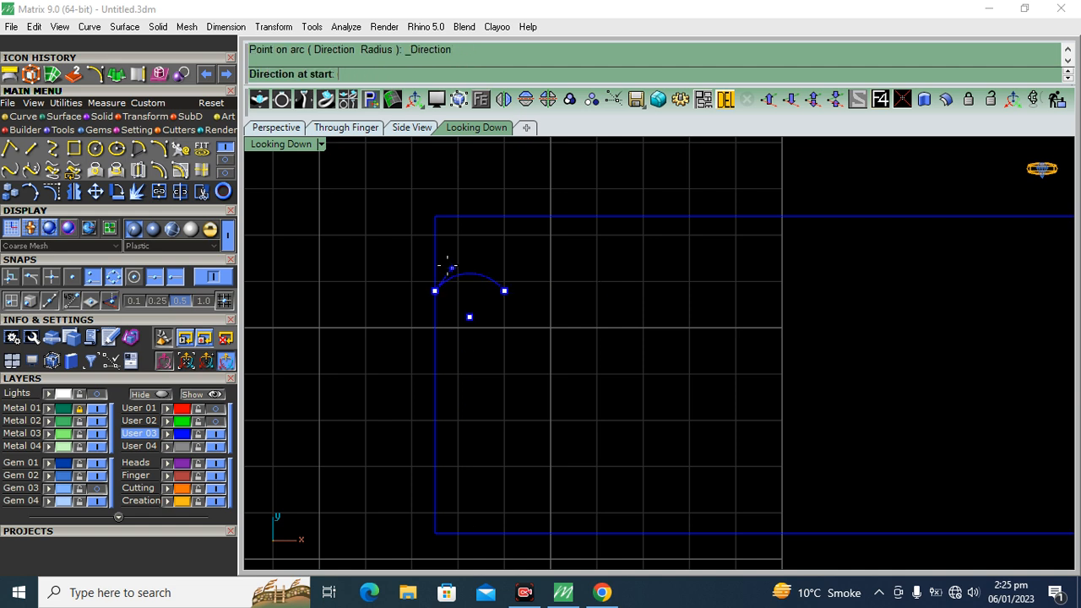
pyautogui.scroll(3, 448, 253)
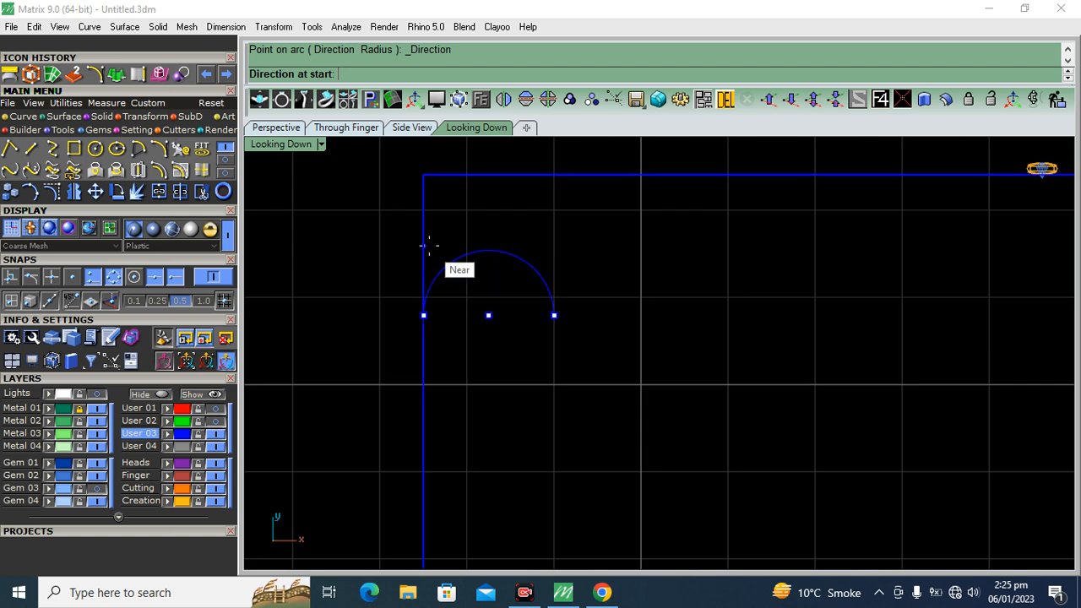
pyautogui.click(473, 245)
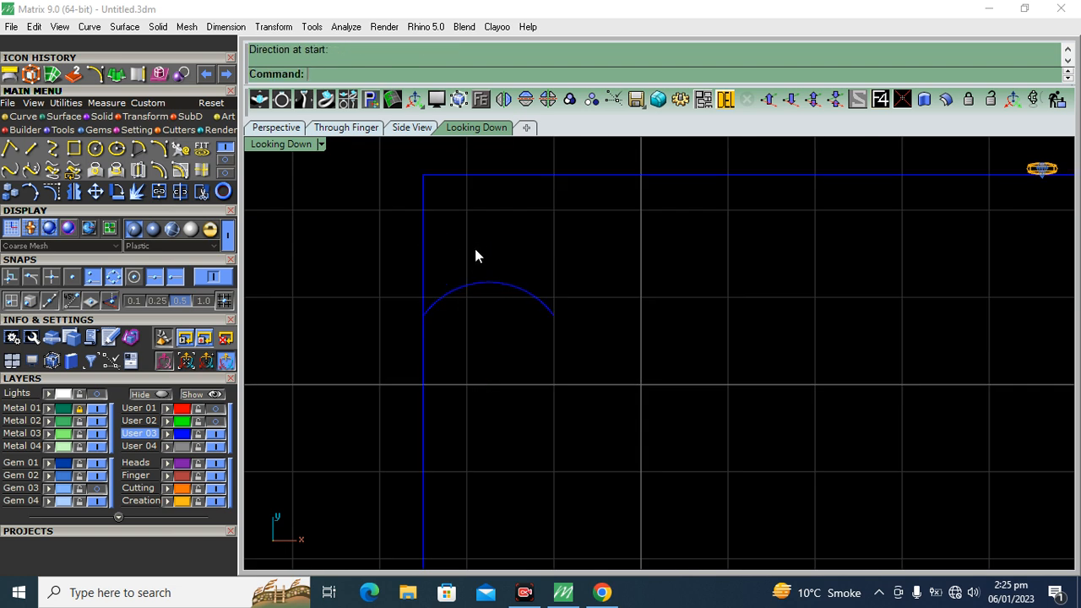
# Try to rotate a copy of the arc by 180 degrees about its right endpoint
pyautogui.moveTo(531, 309); pyautogui.dragTo(531, 309)
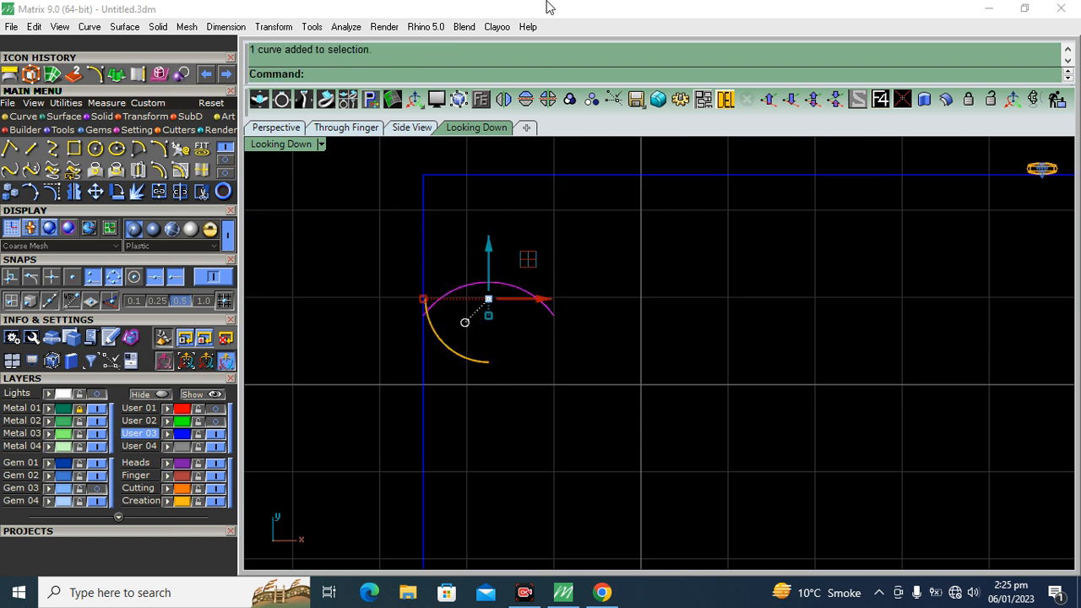
pyautogui.click(117, 194)
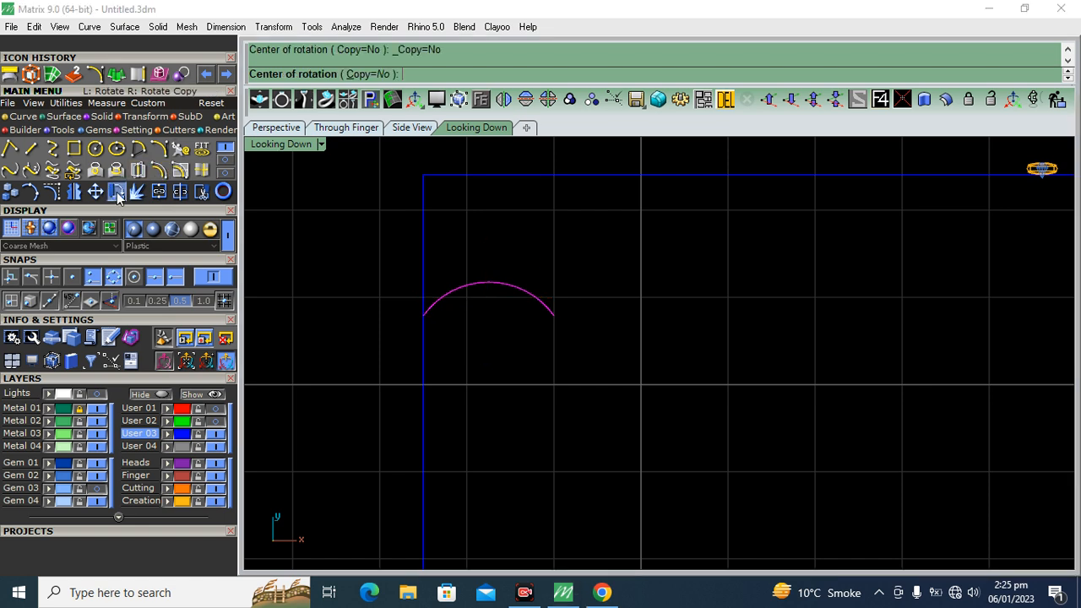
pyautogui.click(553, 316)
pyautogui.click(477, 74)
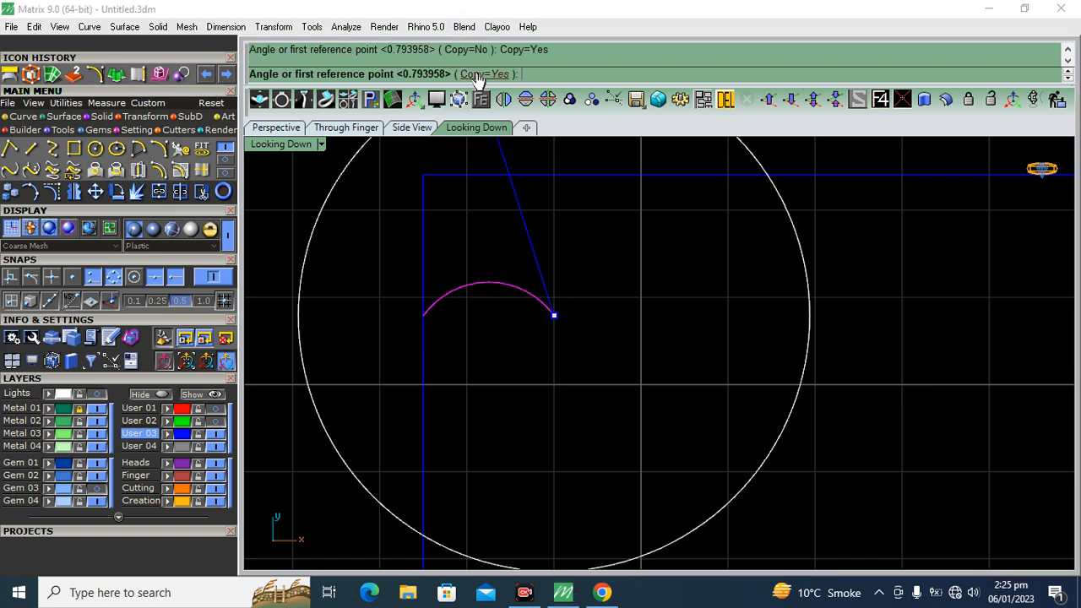
pyautogui.click(362, 285)
pyautogui.click(764, 296)
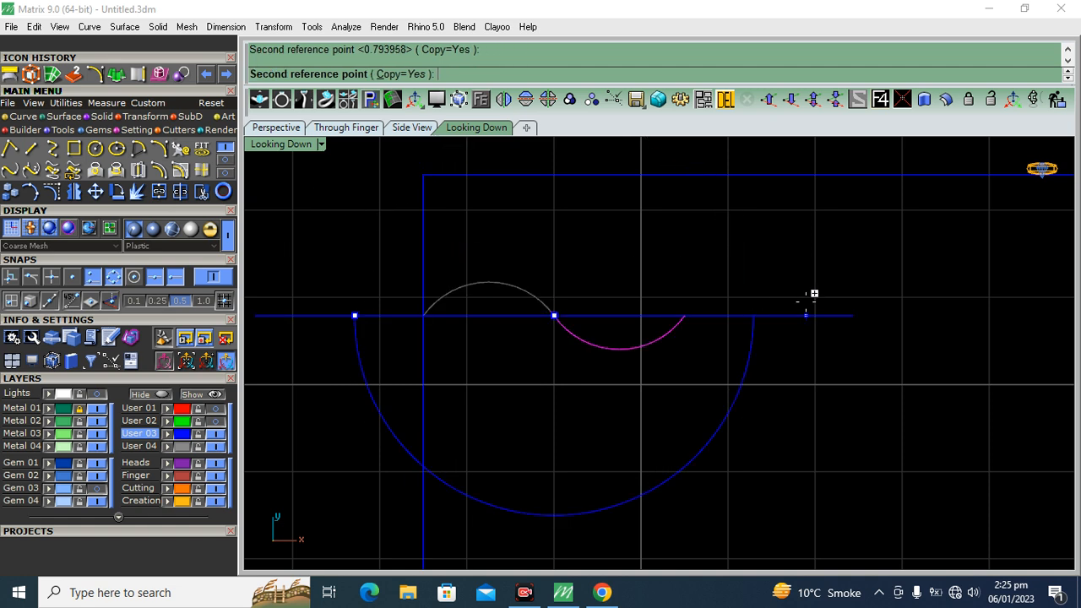
pyautogui.press('Escape')
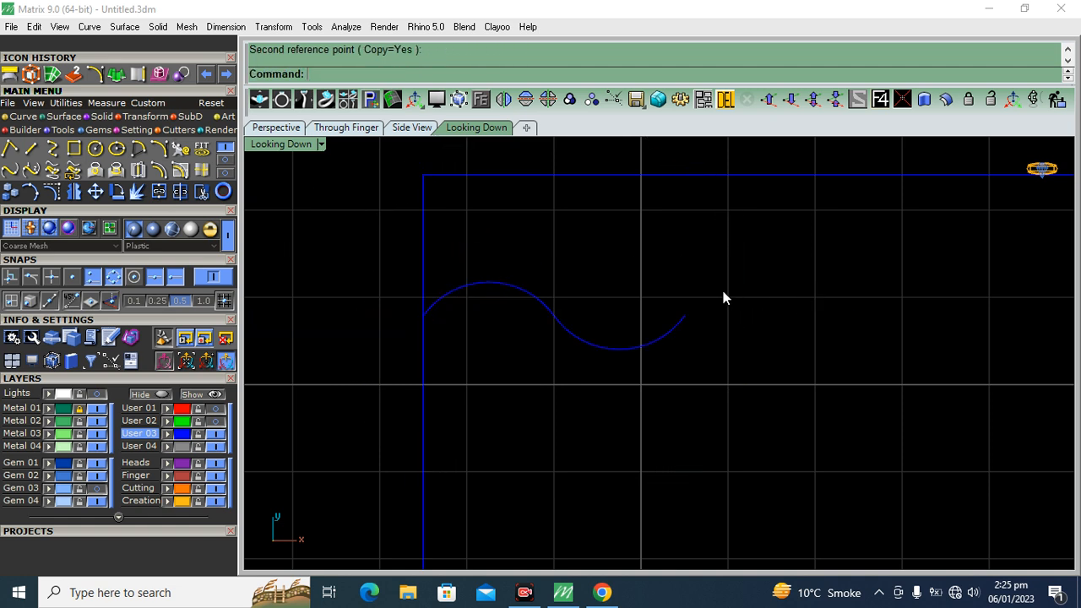
# Try joining the two arcs, and undo both the join and the rotated copy
pyautogui.moveTo(722, 297); pyautogui.dragTo(540, 386)
pyautogui.click(157, 196)
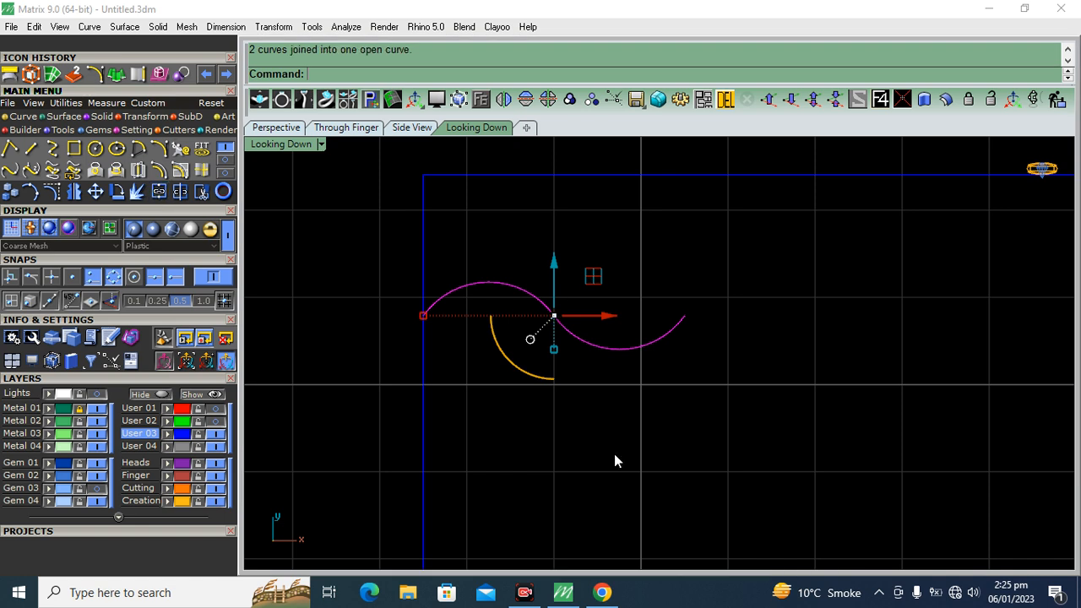
pyautogui.click(588, 345)
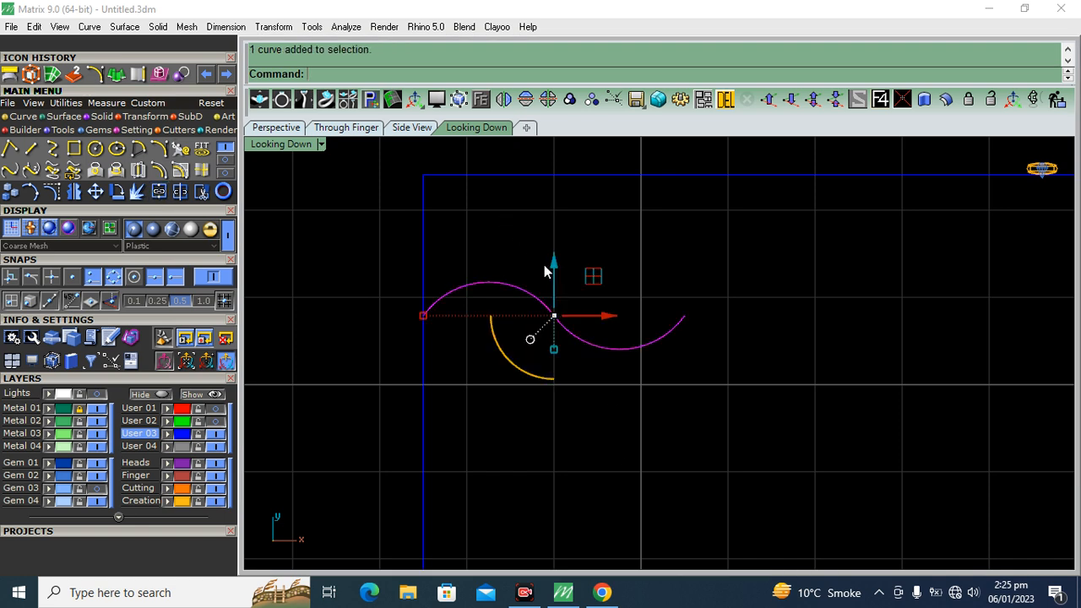
pyautogui.press('Escape')
pyautogui.hotkey('ctrl', 'z')
pyautogui.hotkey('ctrl', 'z')
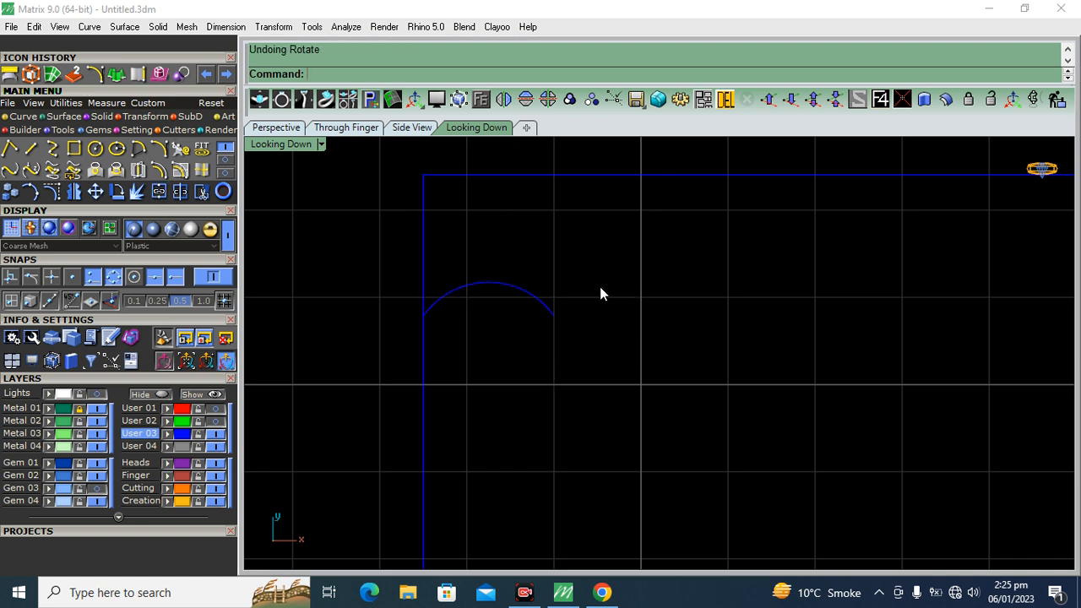
# Rotate a copy of the arc 180 degrees about its right endpoint, using horizontal reference points, to form an S-shaped wave
pyautogui.moveTo(530, 333); pyautogui.dragTo(529, 333)
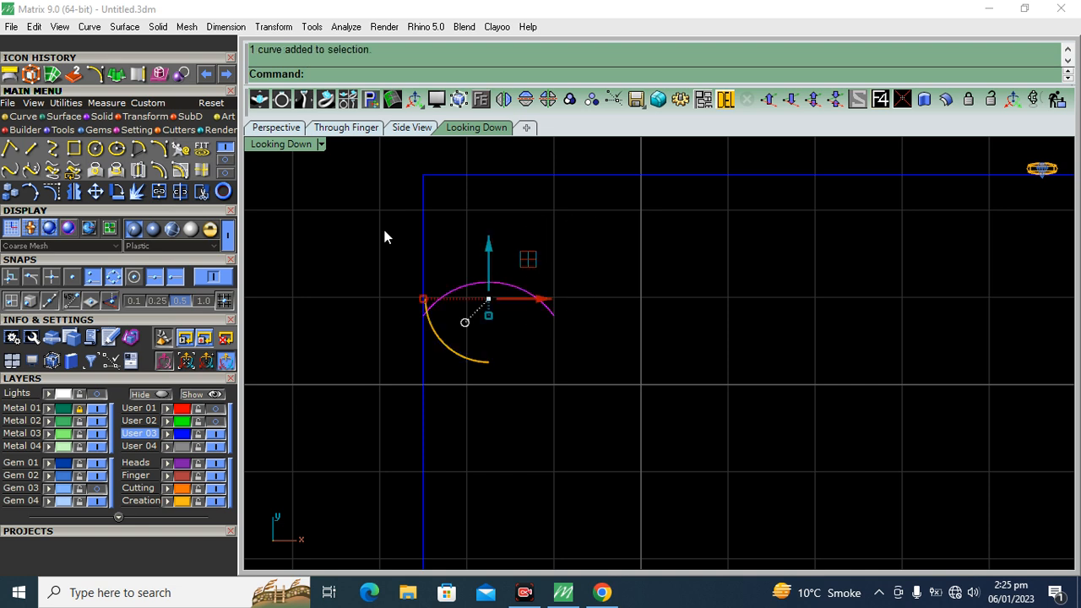
pyautogui.click(118, 193)
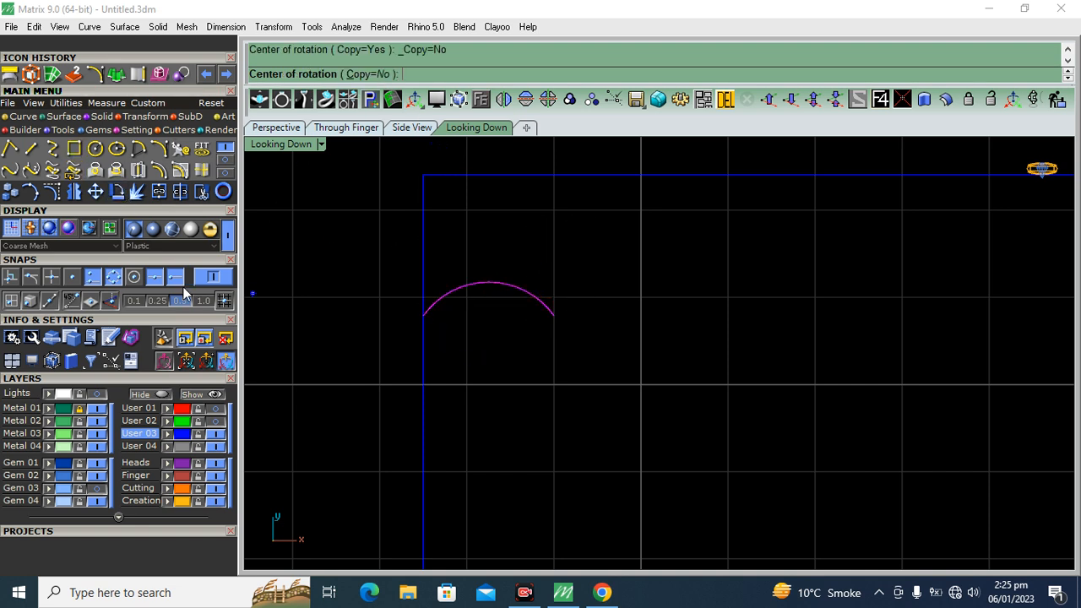
pyautogui.click(562, 320)
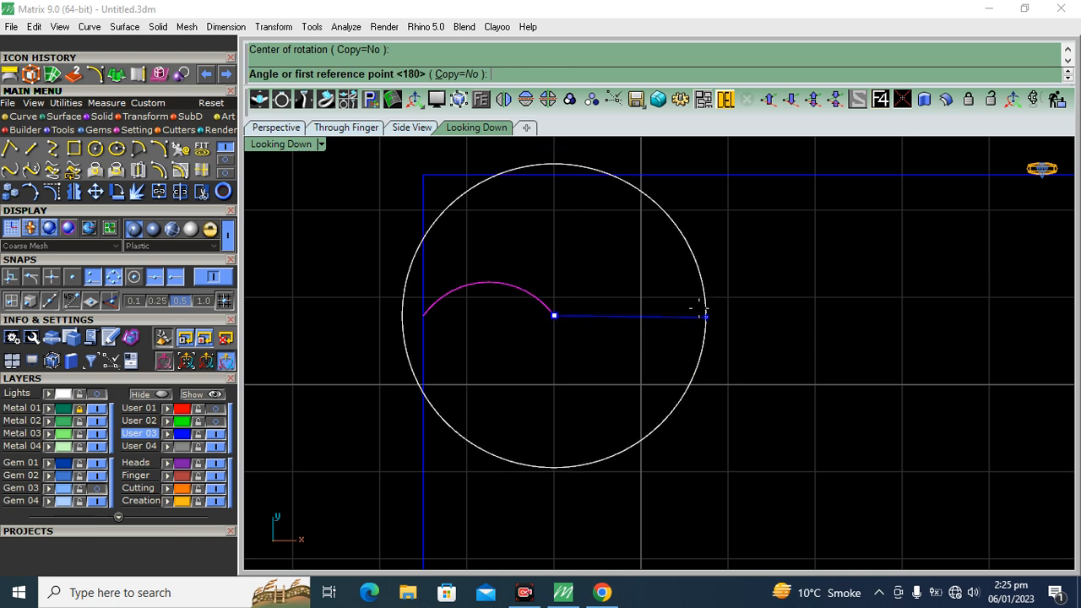
pyautogui.click(453, 76)
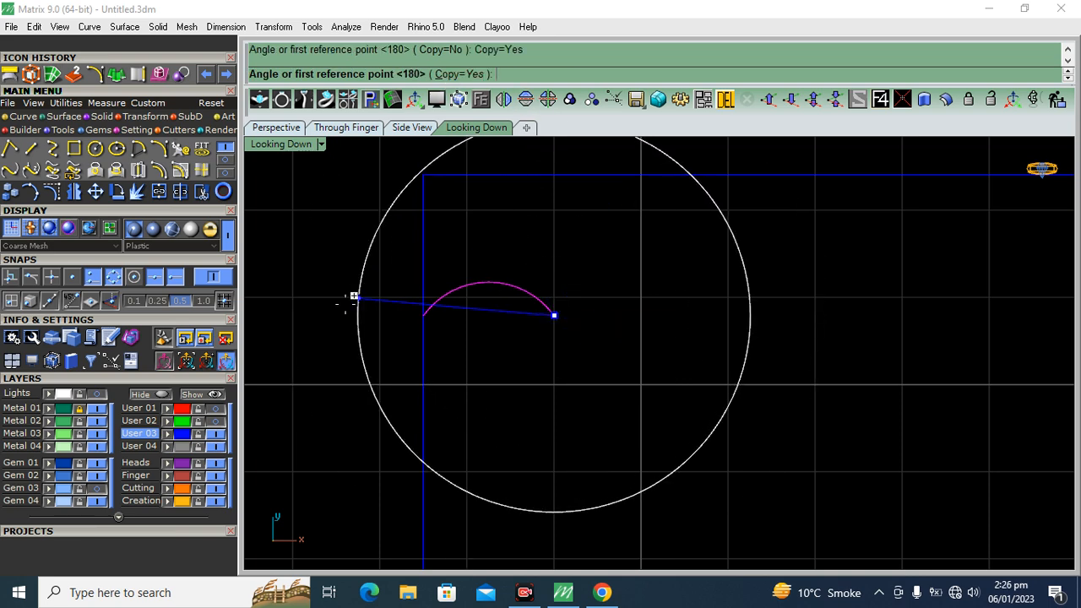
pyautogui.click(332, 315)
pyautogui.click(761, 313)
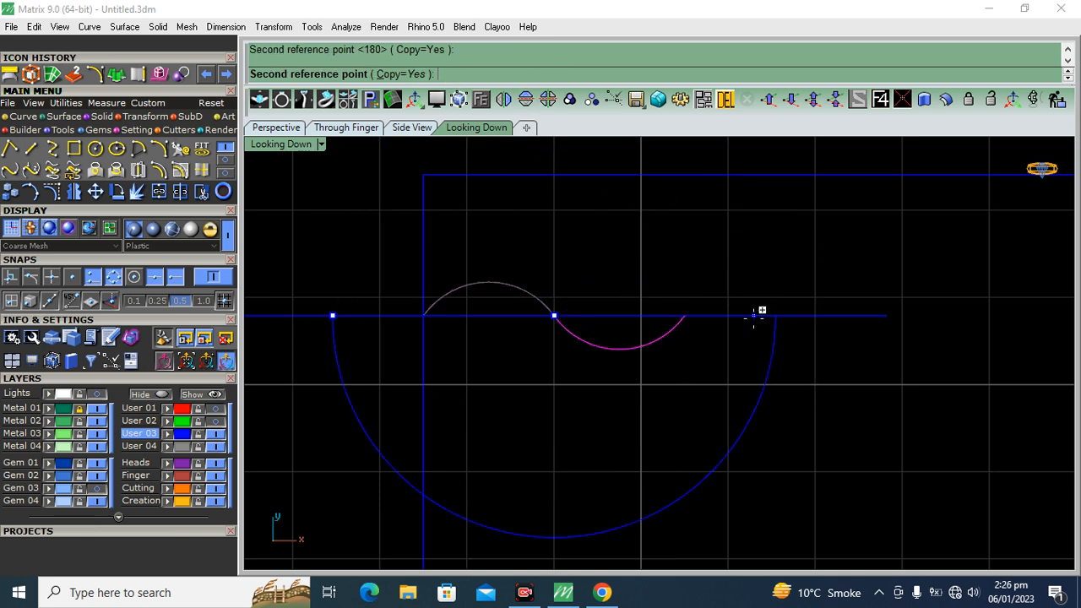
pyautogui.press('Escape')
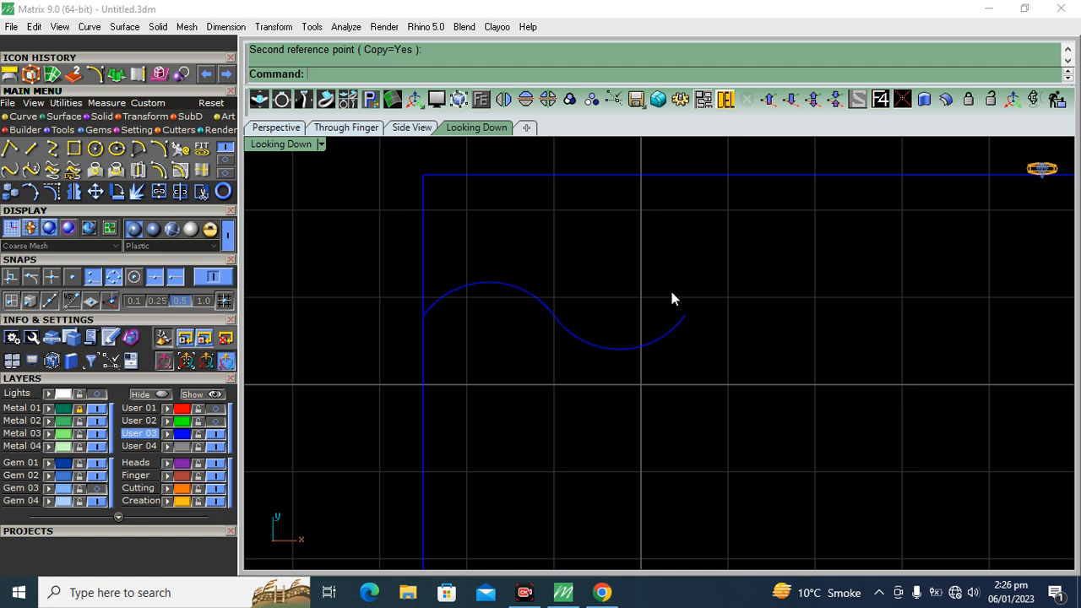
# Join the two arcs into one wave curve and move it up until its crest lies just below the rectangle's upper edge
pyautogui.moveTo(607, 329); pyautogui.dragTo(528, 405)
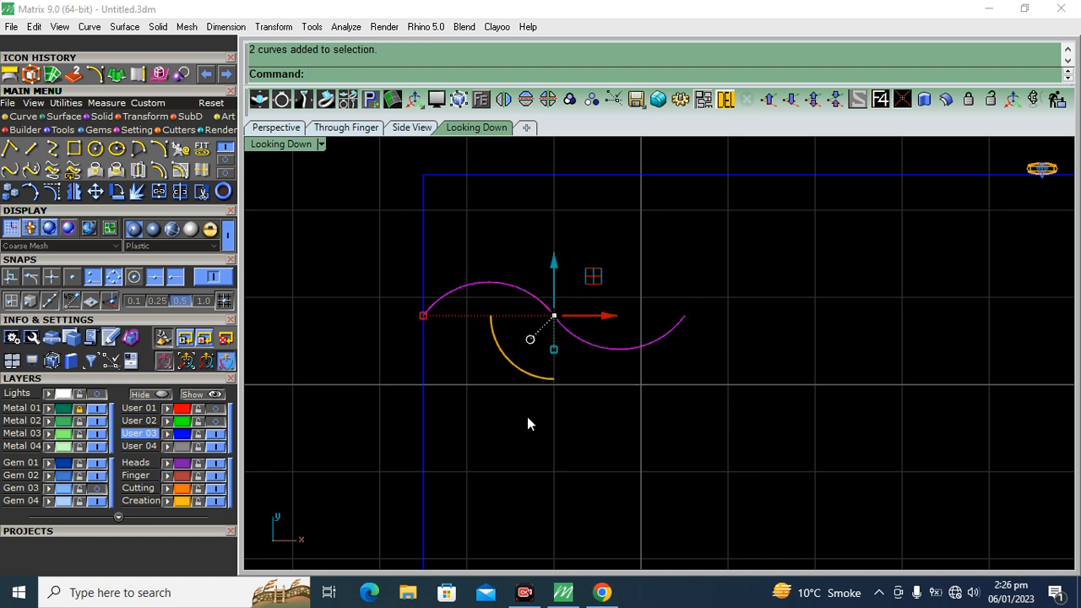
pyautogui.click(159, 193)
pyautogui.click(733, 285)
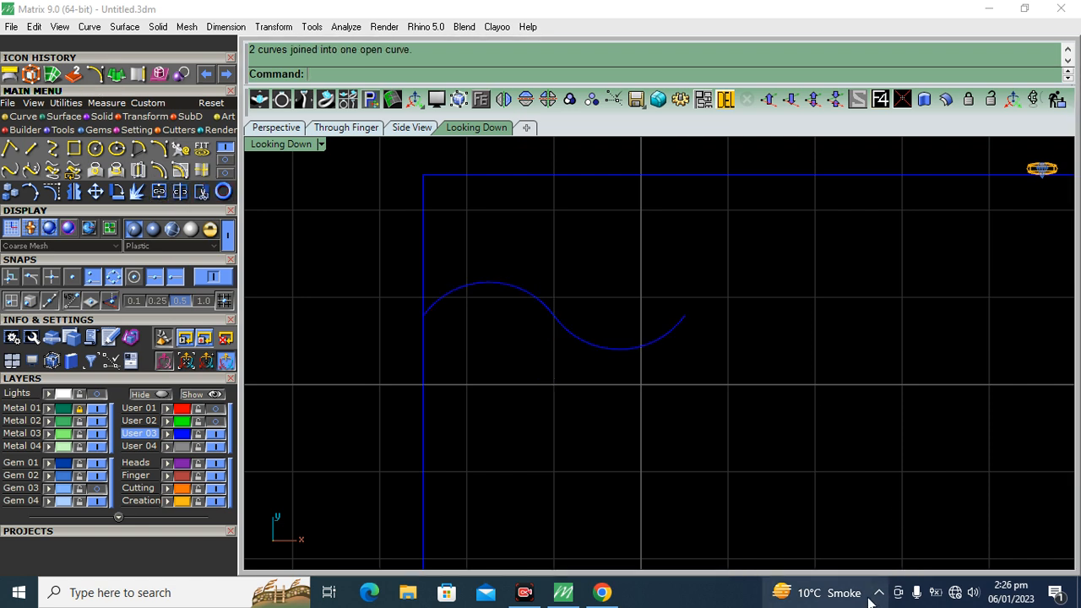
pyautogui.click(658, 336)
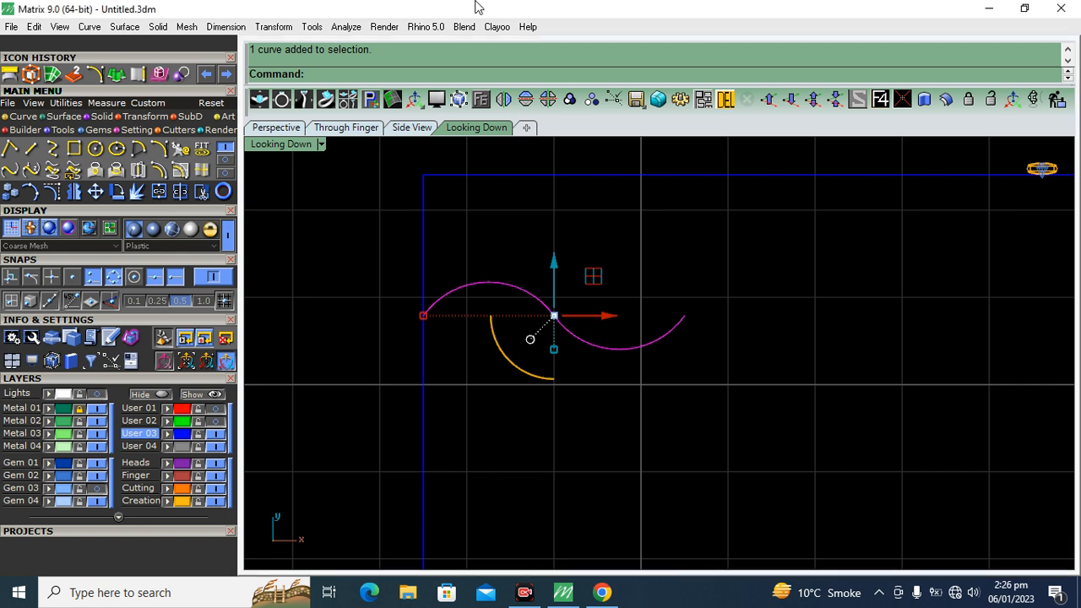
pyautogui.moveTo(554, 262); pyautogui.dragTo(568, 166)
pyautogui.moveTo(647, 273); pyautogui.dragTo(629, 330, button='right')
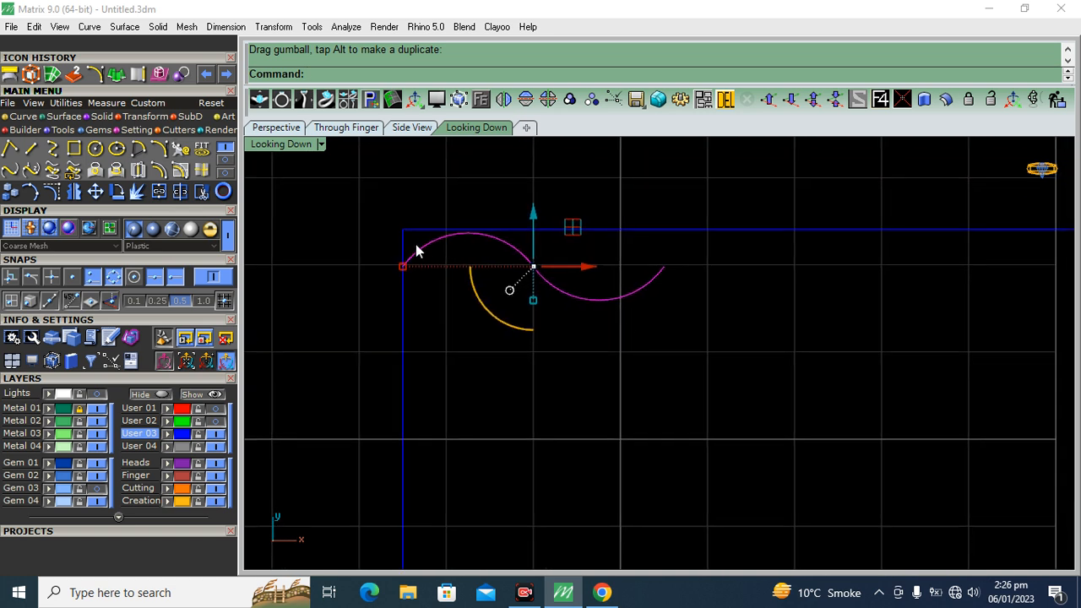
# Draw a horizontal check line from the wave's left end past its right end, compare the two ends' heights, and delete the line
pyautogui.click(30, 148)
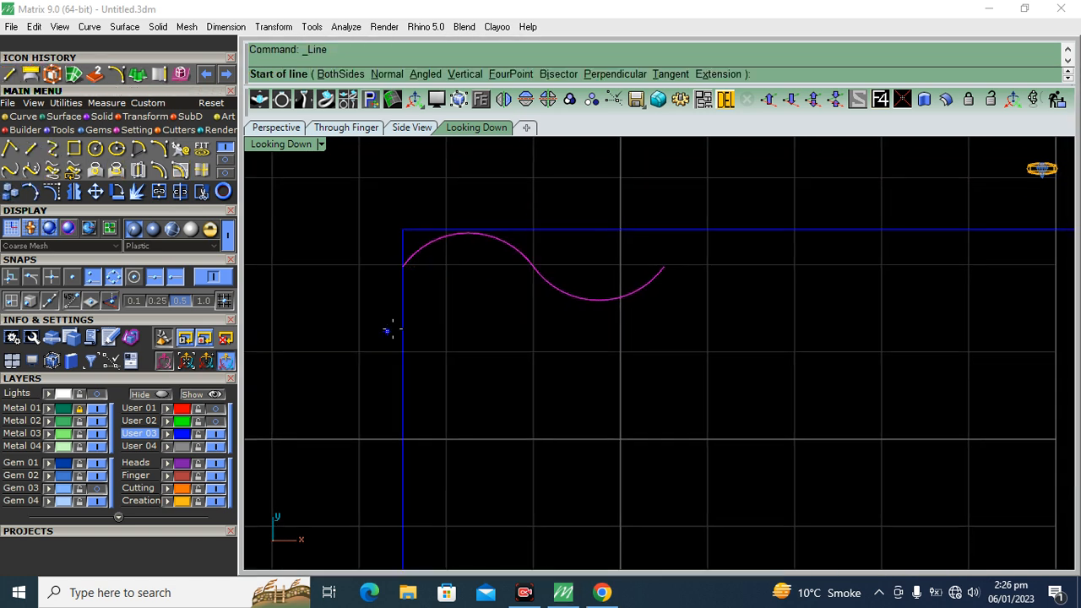
pyautogui.click(402, 265)
pyautogui.click(836, 267)
pyautogui.scroll(3, 676, 266)
pyautogui.scroll(4, 676, 266)
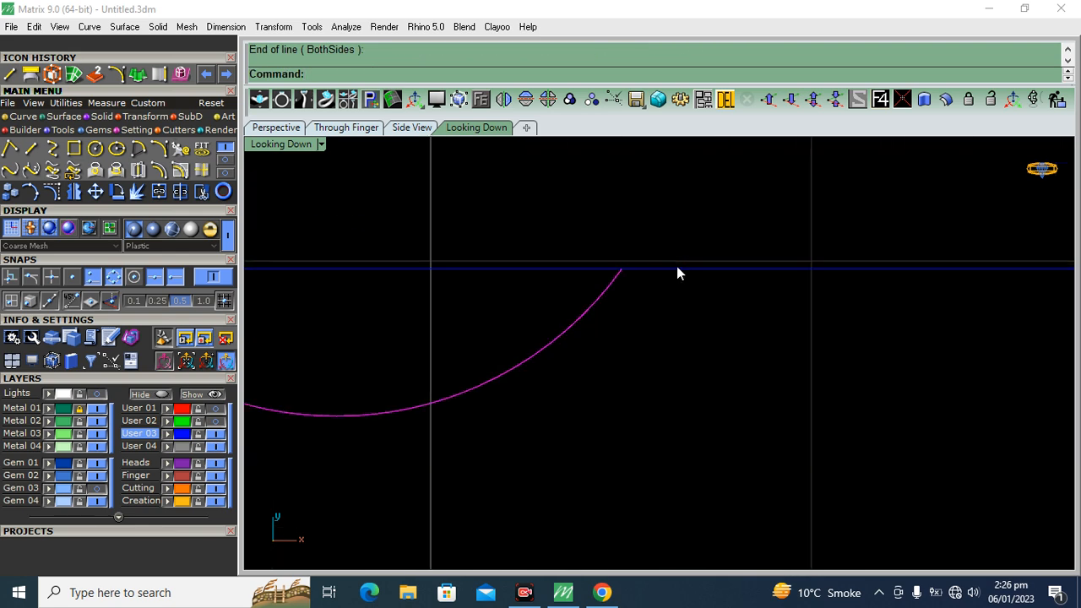
pyautogui.scroll(-8, 587, 298)
pyautogui.click(607, 329)
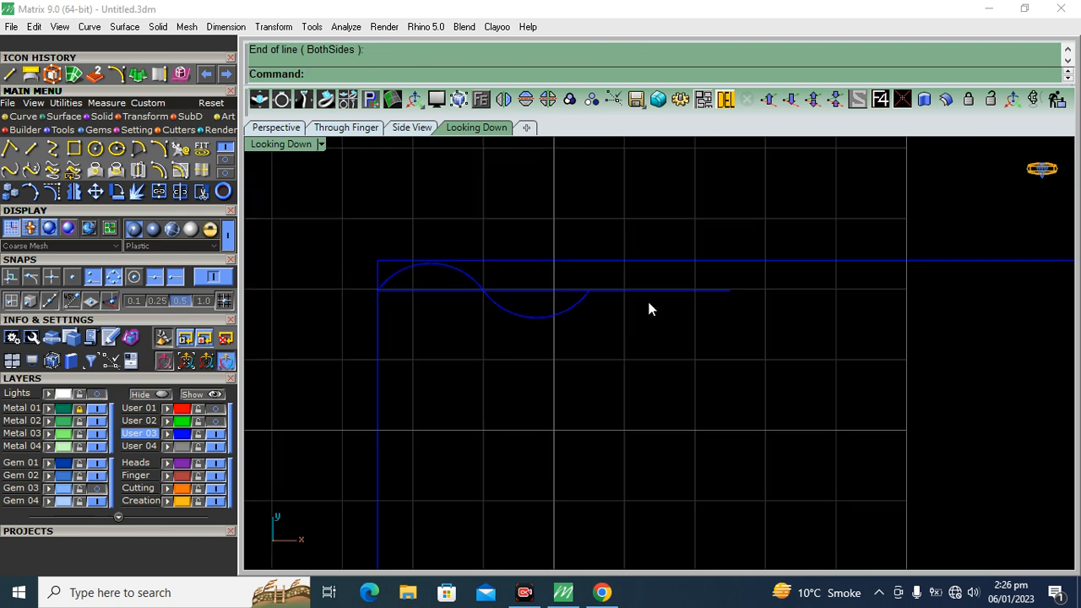
pyautogui.click(649, 291)
pyautogui.press('Delete')
# Linear-array the wave curve with 20 items, spaced from its left endpoint to its right endpoint along the rectangle's upper edge
pyautogui.click(570, 310)
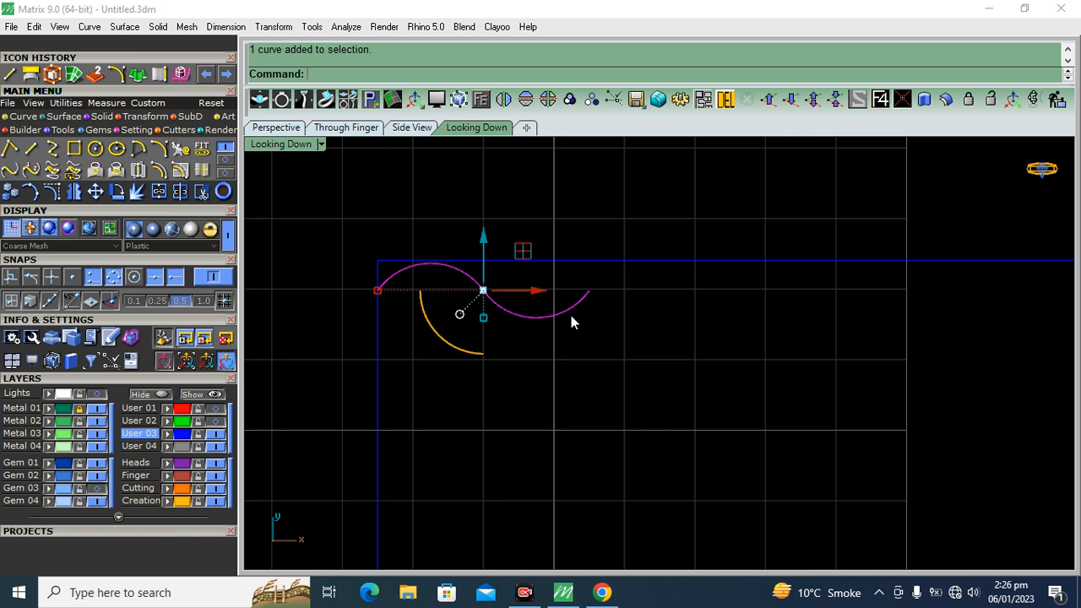
pyautogui.click(102, 116)
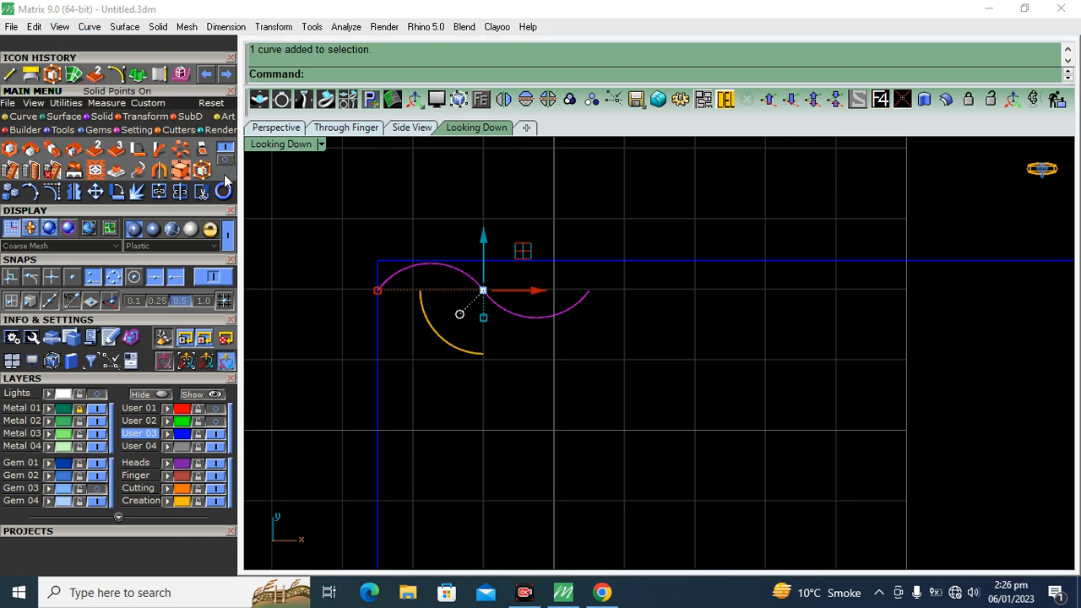
pyautogui.click(224, 158)
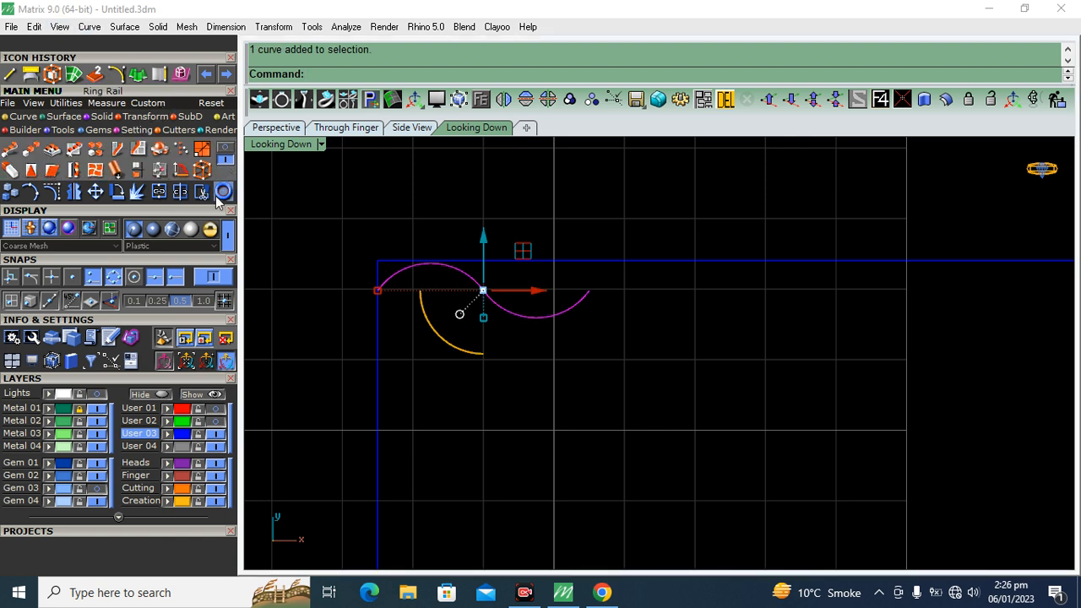
pyautogui.click(31, 152)
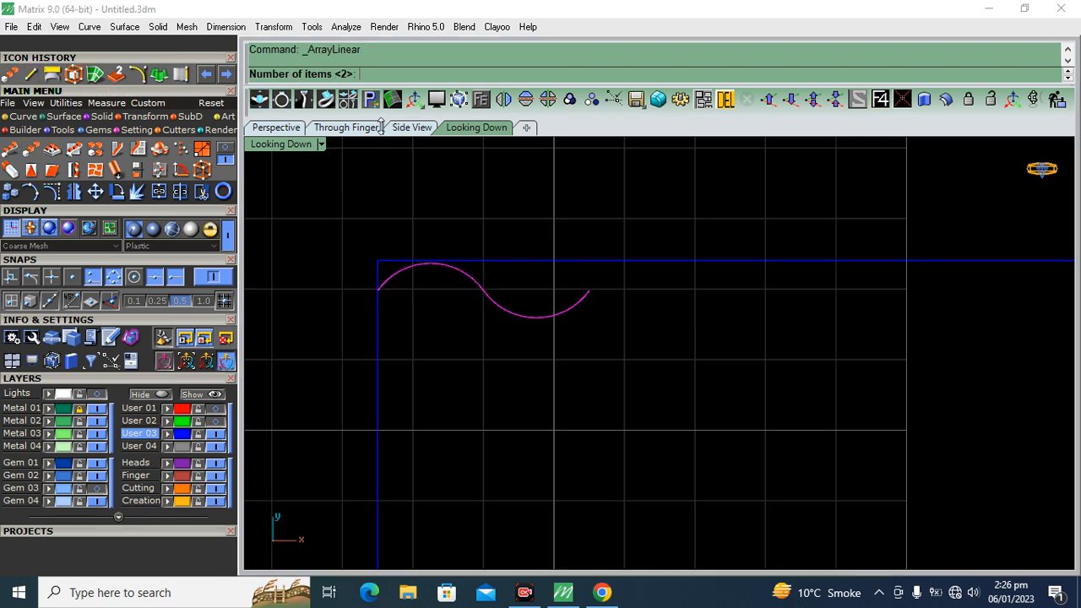
pyautogui.scroll(-5, 547, 392)
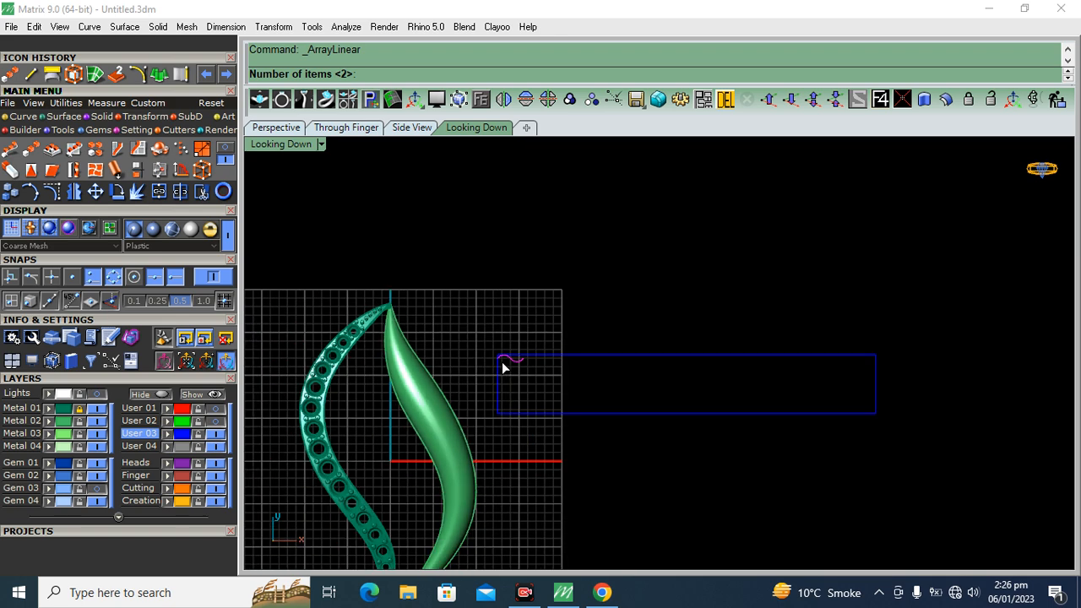
pyautogui.scroll(3, 482, 362)
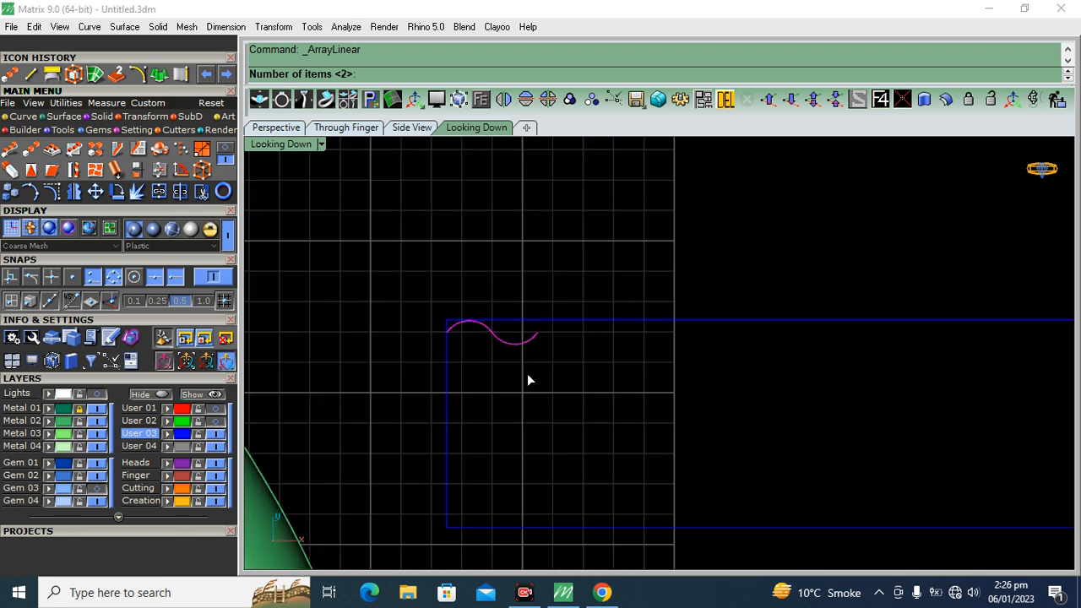
pyautogui.write('20')
pyautogui.press('Return')
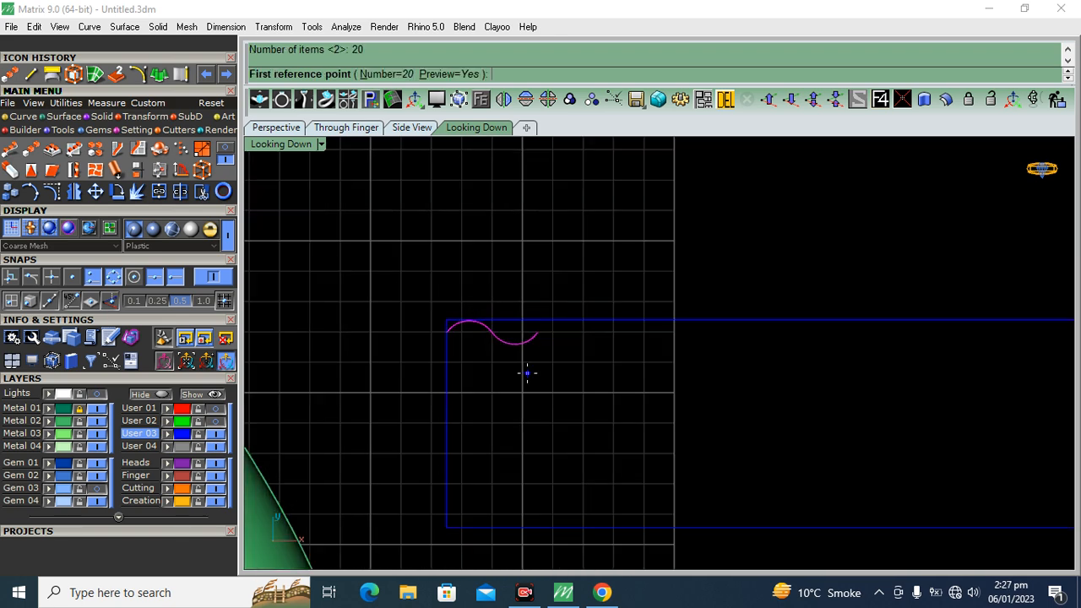
pyautogui.scroll(-2, 398, 324)
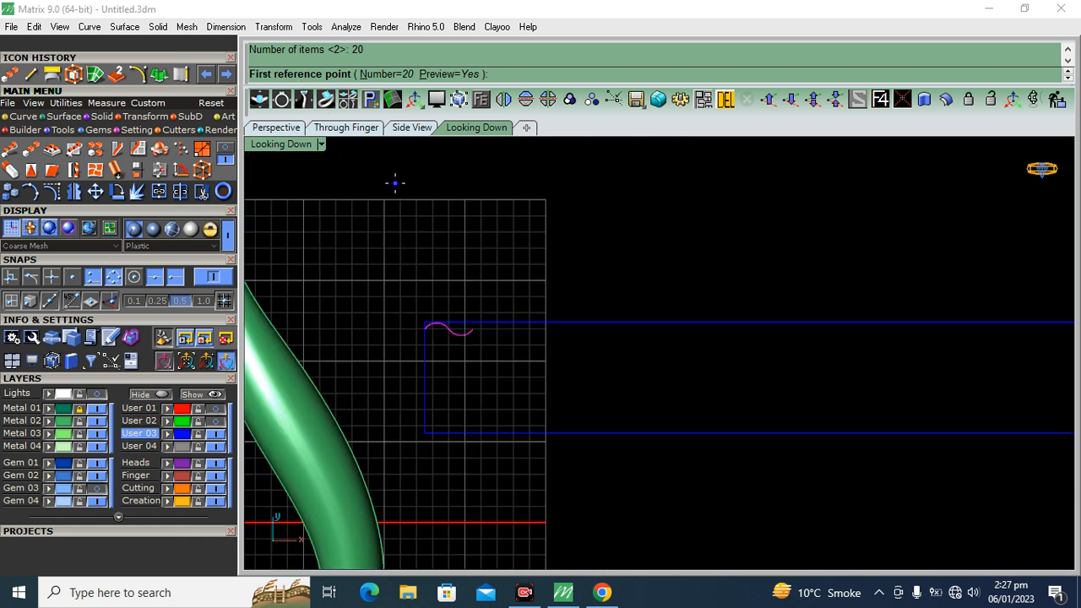
pyautogui.scroll(5, 390, 334)
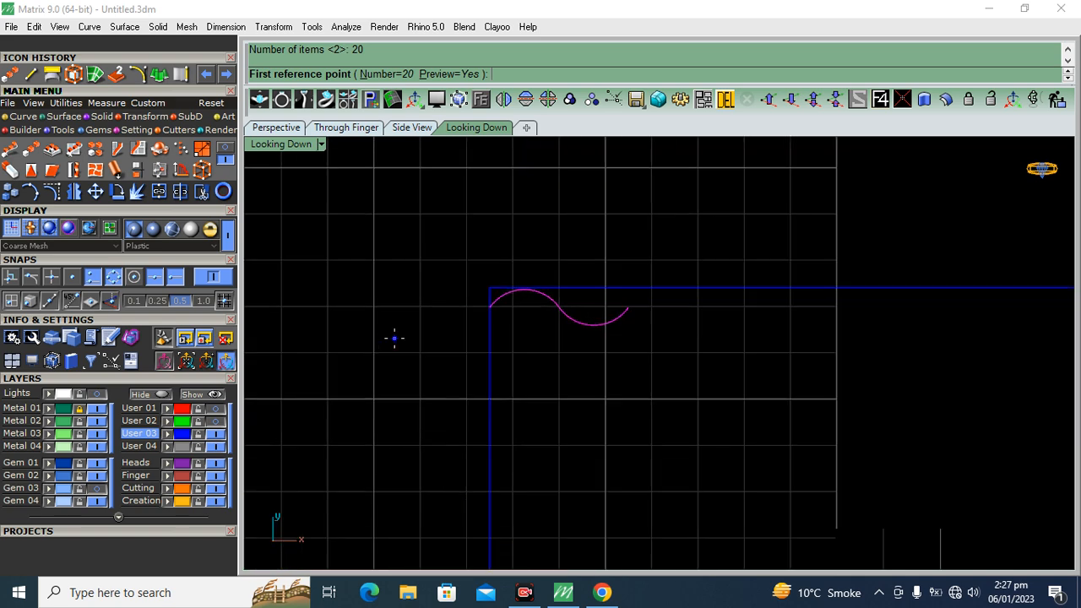
pyautogui.click(539, 291)
pyautogui.scroll(-1, 473, 261)
pyautogui.scroll(-4, 409, 270)
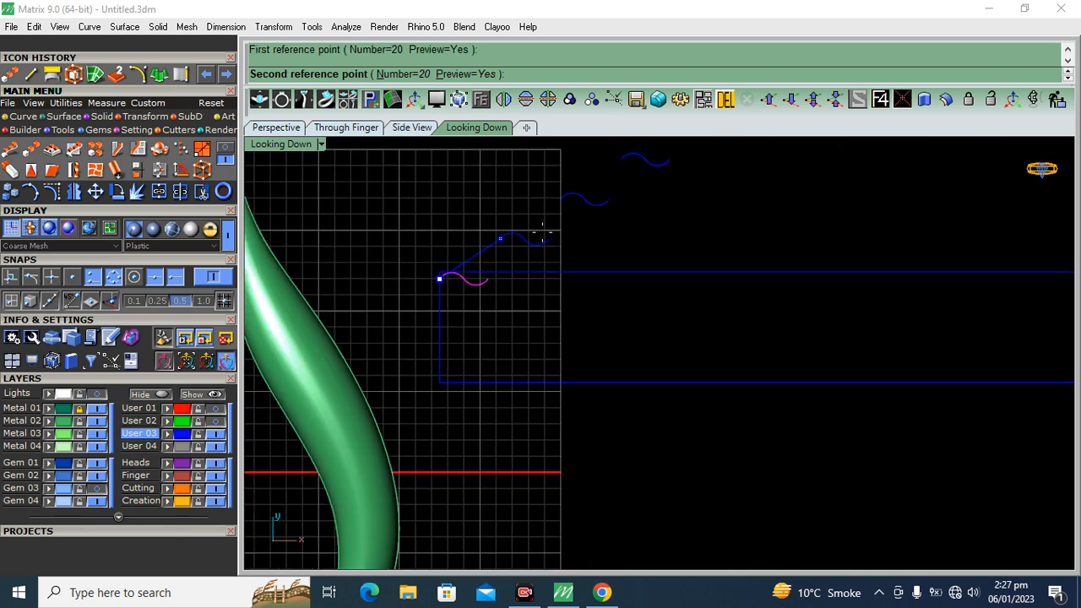
pyautogui.scroll(-5, 565, 223)
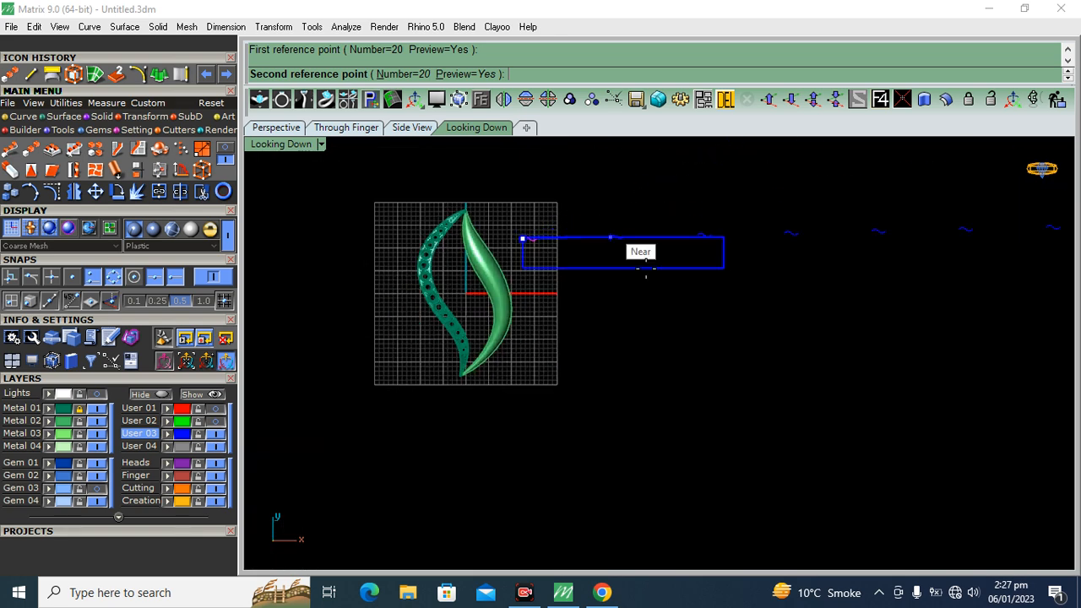
pyautogui.scroll(4, 523, 234)
pyautogui.click(209, 276)
pyautogui.scroll(6, 523, 308)
pyautogui.scroll(4, 516, 295)
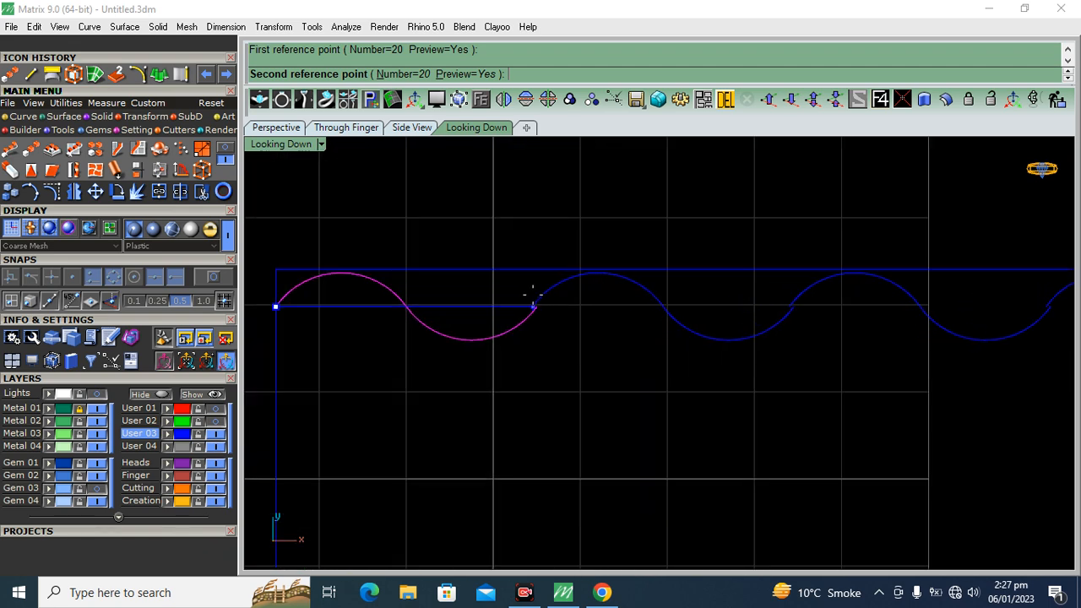
pyautogui.scroll(3, 537, 295)
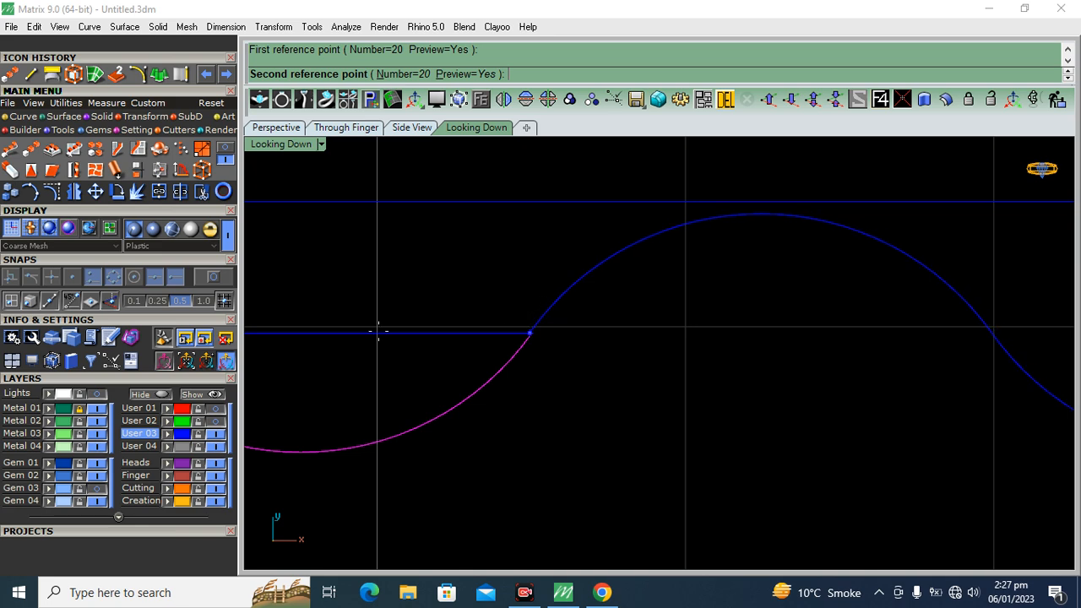
pyautogui.click(536, 337)
pyautogui.scroll(-5, 489, 323)
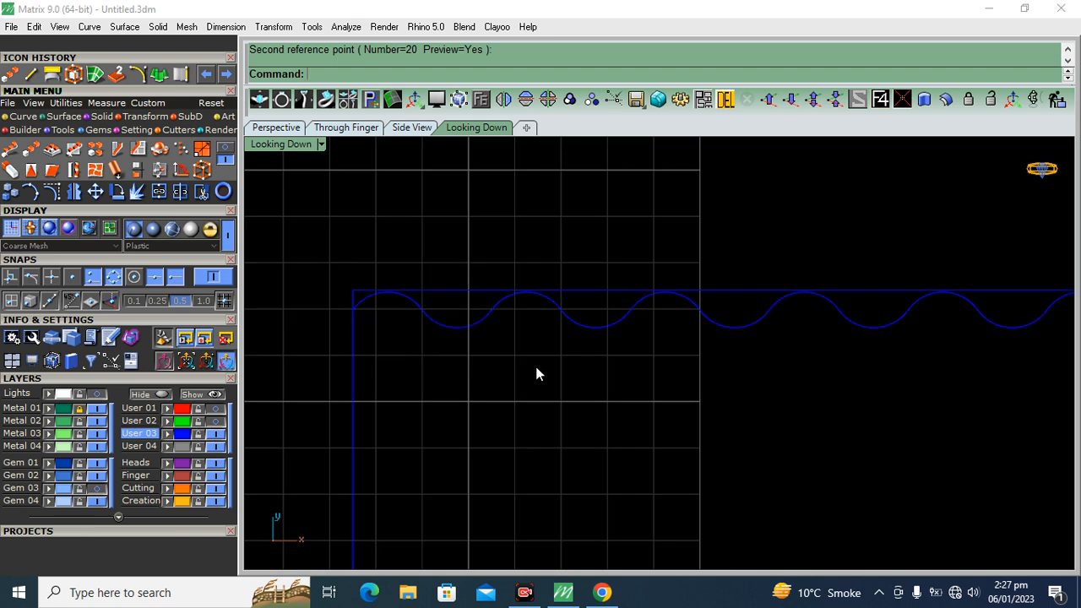
# Trim the wave row at the rectangle's right edge and delete the leftover waves beyond it
pyautogui.scroll(-4, 460, 281)
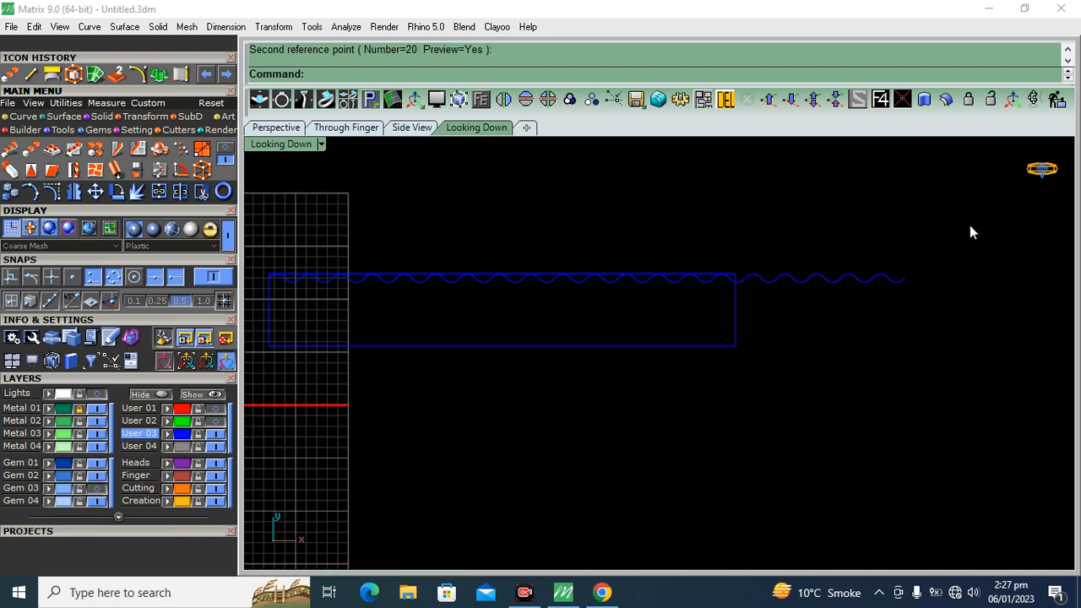
pyautogui.moveTo(712, 429); pyautogui.dragTo(714, 427)
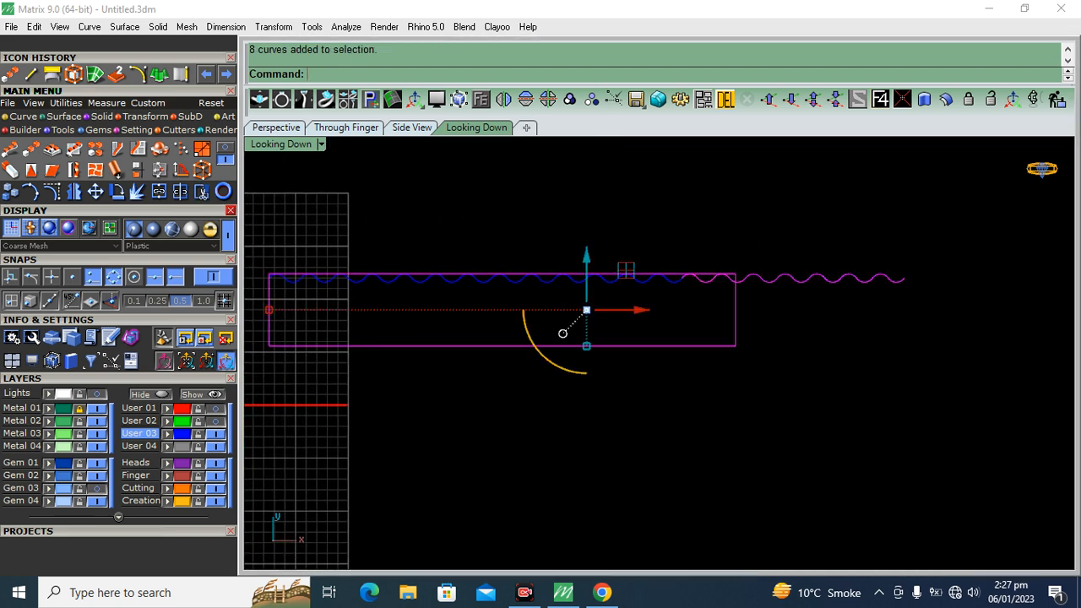
pyautogui.hotkey('ctrl', 't')
pyautogui.scroll(4, 762, 279)
pyautogui.scroll(2, 762, 279)
pyautogui.moveTo(858, 224); pyautogui.dragTo(799, 328)
pyautogui.scroll(-2, 739, 293)
pyautogui.scroll(3, 742, 293)
pyautogui.click(732, 318)
pyautogui.scroll(-3, 750, 328)
pyautogui.press('Return')
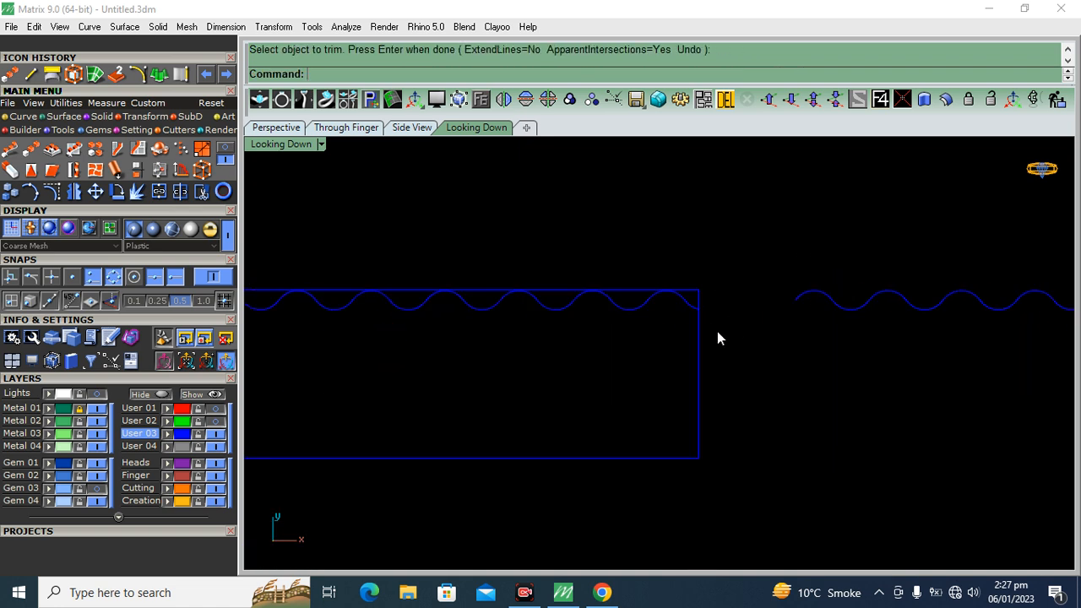
pyautogui.moveTo(772, 358); pyautogui.dragTo(714, 358)
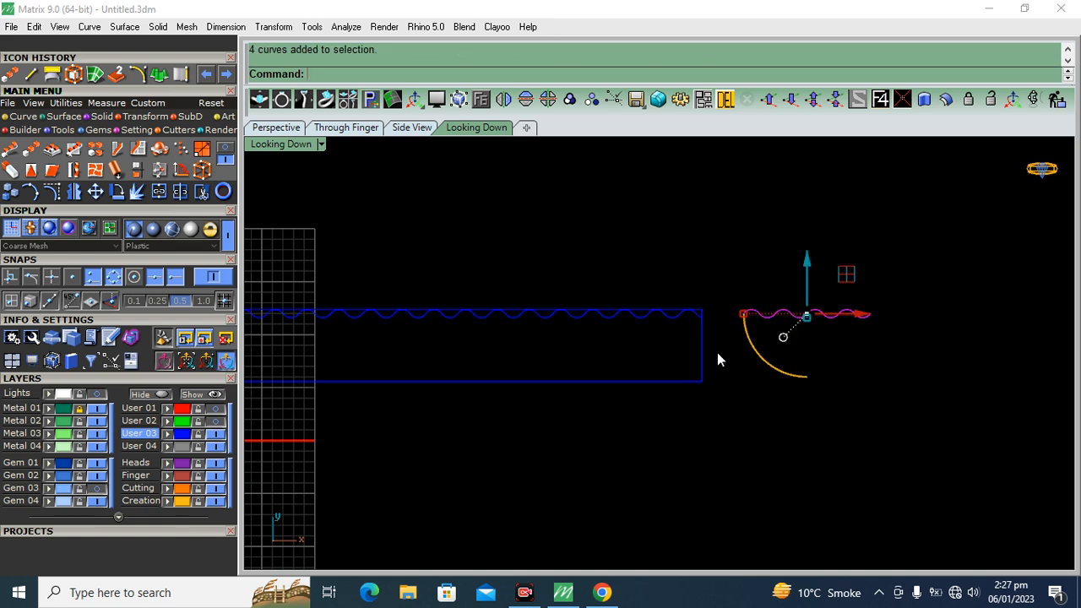
pyautogui.press('Delete')
# Join the remaining wave segments inside the rectangle into one continuous curve
pyautogui.moveTo(664, 325); pyautogui.dragTo(769, 295, button='right')
pyautogui.moveTo(946, 181); pyautogui.dragTo(332, 325)
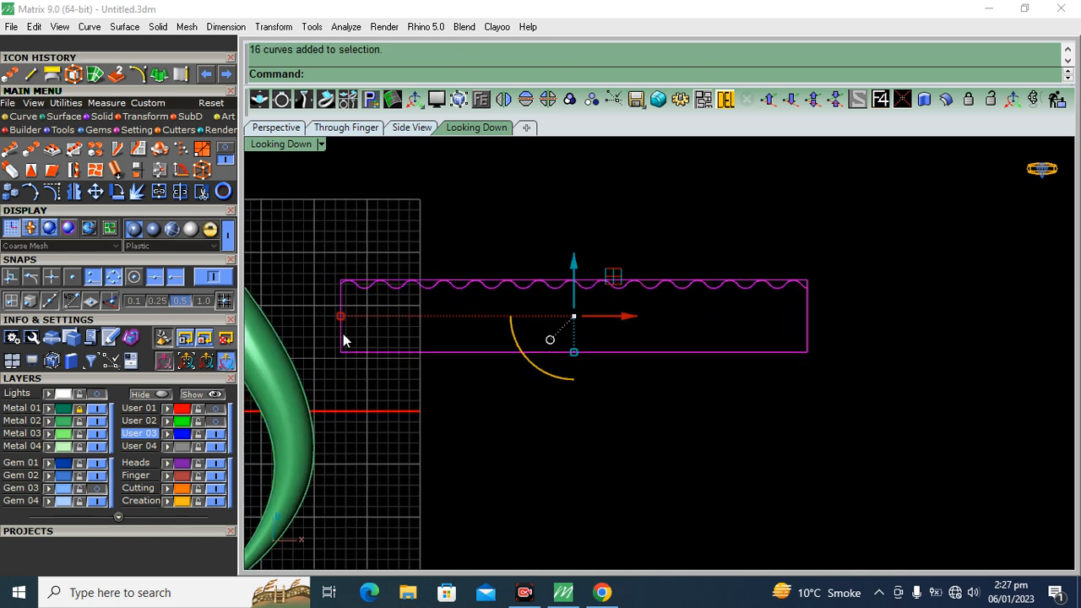
pyautogui.click(159, 191)
# Linear-array the joined wave with 10 items straight down from the rectangle's upper-left corner, spacing the rows closely over its height
pyautogui.scroll(2, 358, 296)
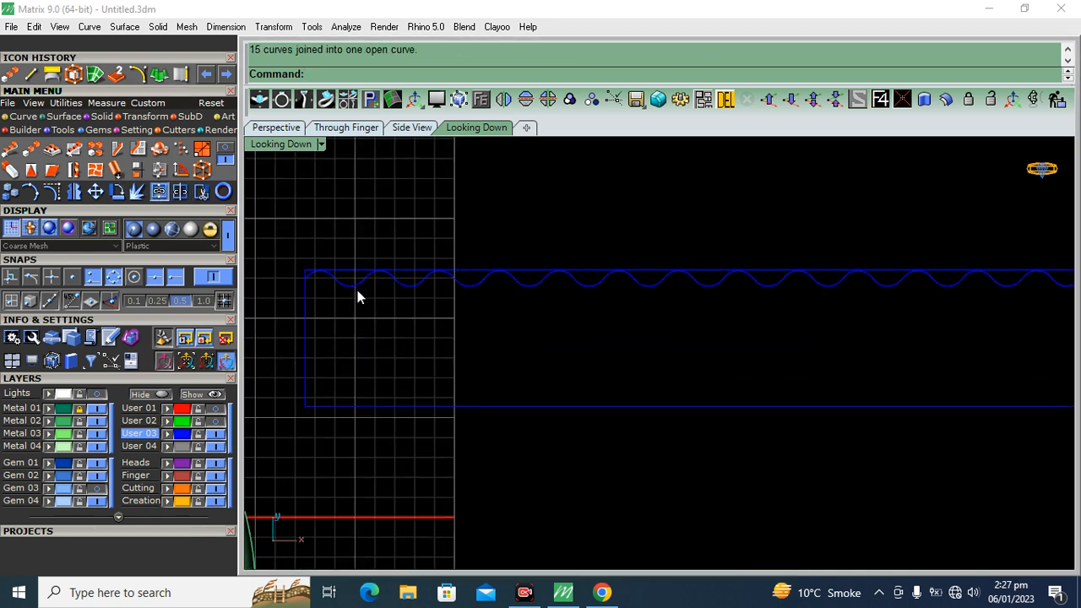
pyautogui.click(357, 291)
pyautogui.moveTo(386, 329); pyautogui.dragTo(485, 343, button='right')
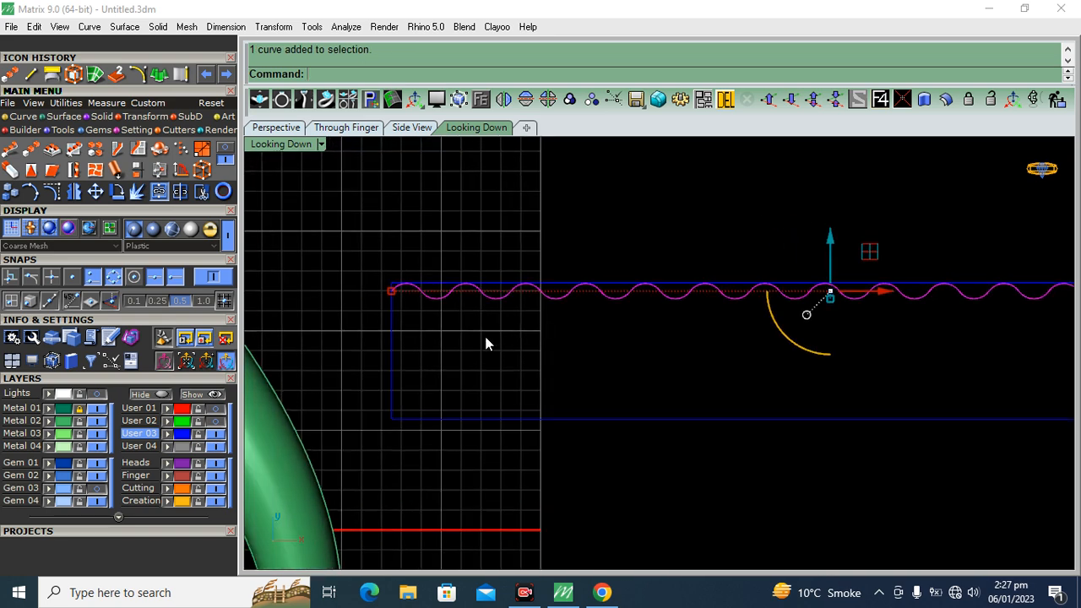
pyautogui.click(30, 150)
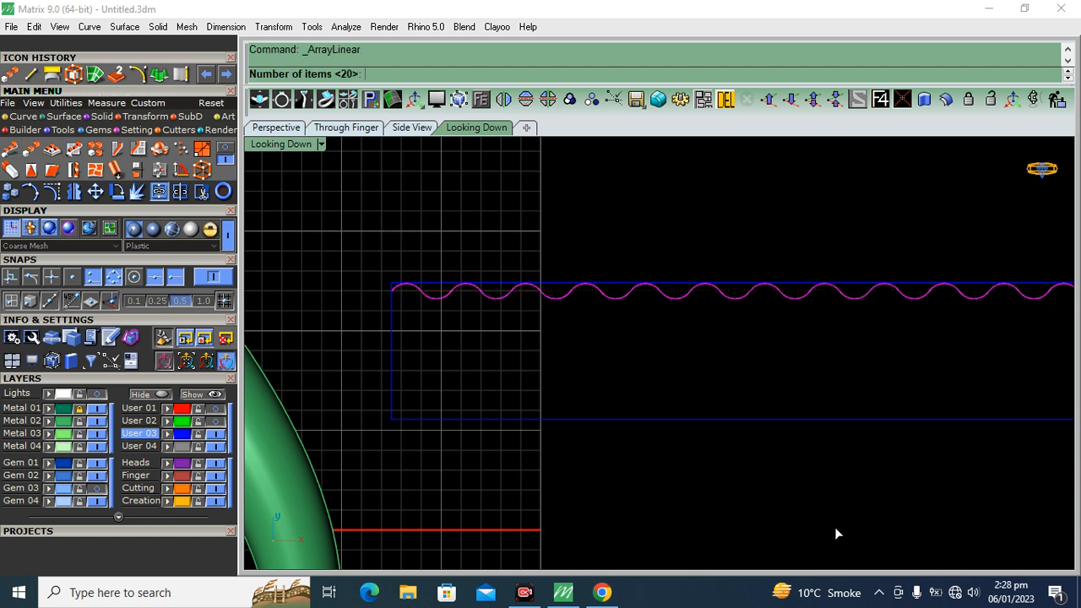
pyautogui.scroll(-4, 414, 277)
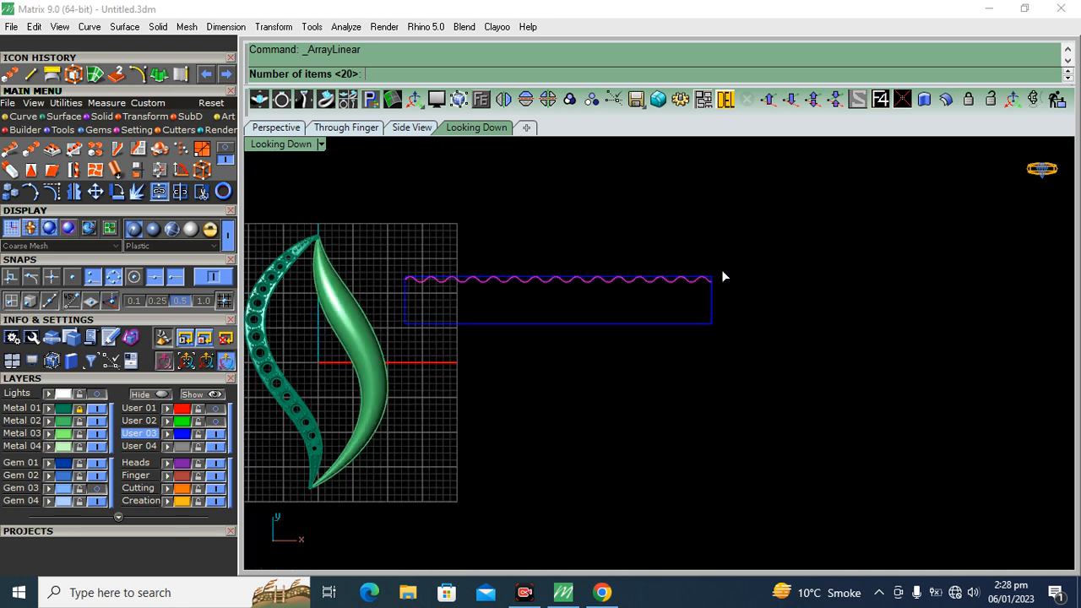
pyautogui.scroll(4, 414, 295)
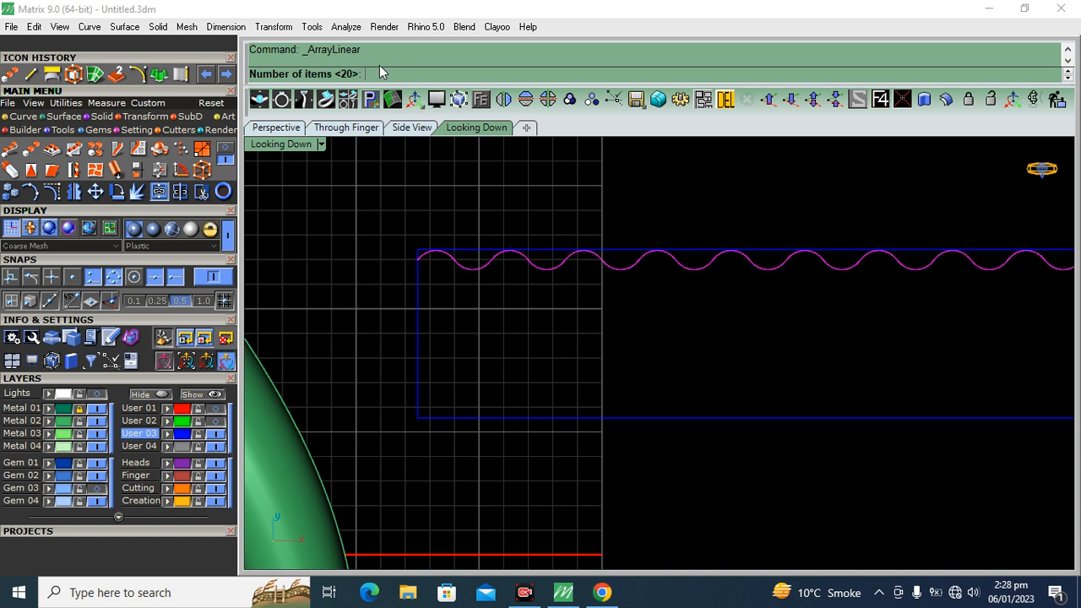
pyautogui.write('10')
pyautogui.press('Return')
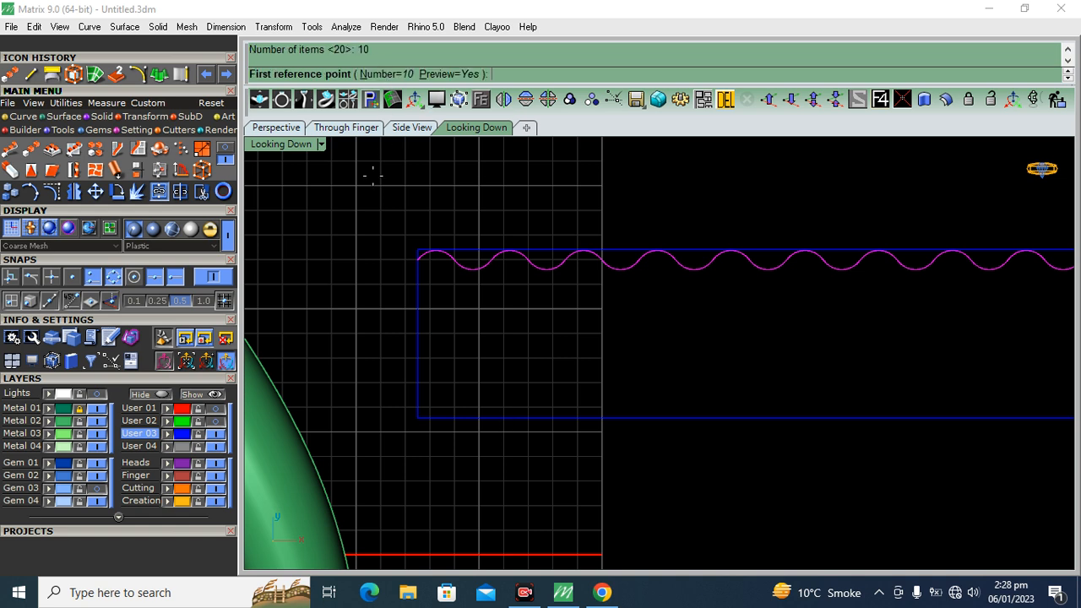
pyautogui.click(417, 250)
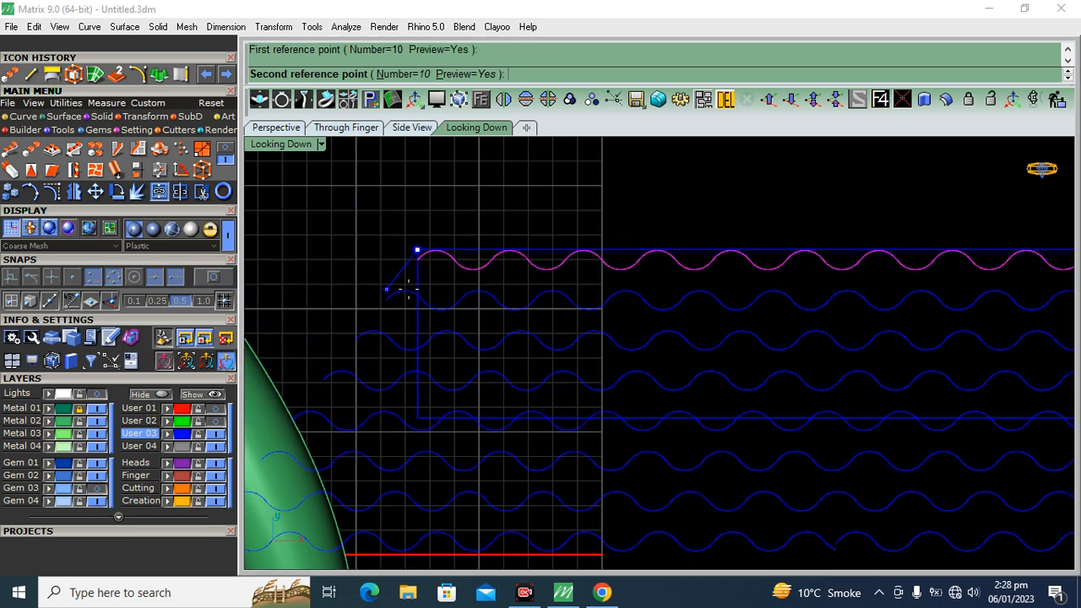
pyautogui.scroll(2, 393, 290)
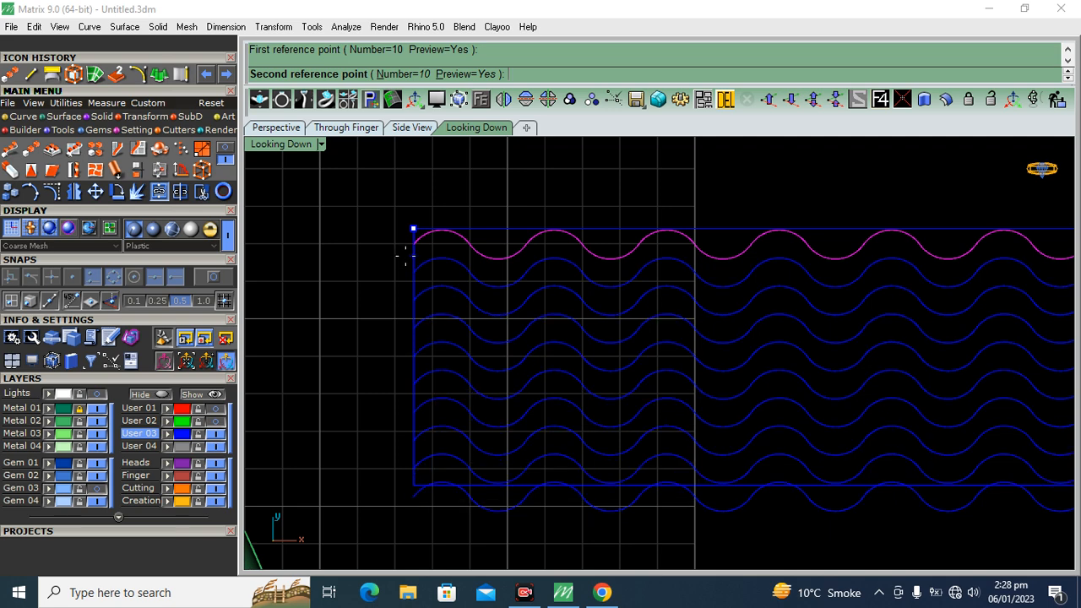
pyautogui.click(406, 256)
# Delete the lowest wave row, which extends below the rectangle's lower edge
pyautogui.click(494, 513)
pyautogui.press('Delete')
pyautogui.scroll(-6, 437, 357)
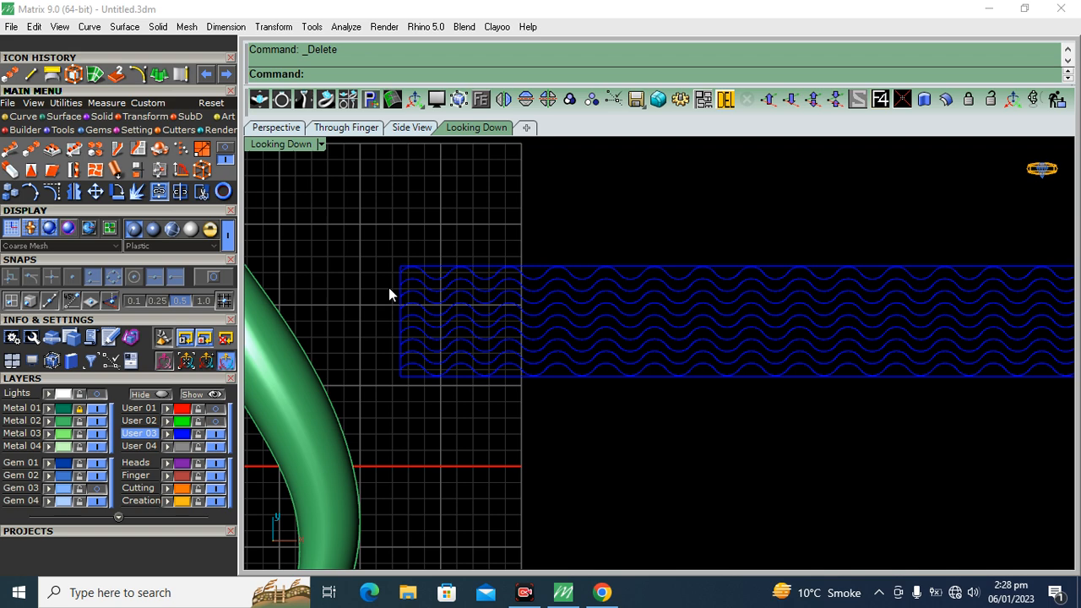
# Apply the wave rows and their rectangle as UV curves onto the right domed leaf's surface in the Perspective view
pyautogui.moveTo(673, 307); pyautogui.dragTo(687, 312, button='right')
pyautogui.moveTo(589, 315); pyautogui.dragTo(631, 303, button='right')
pyautogui.moveTo(1027, 216); pyautogui.dragTo(442, 369)
pyautogui.click(275, 126)
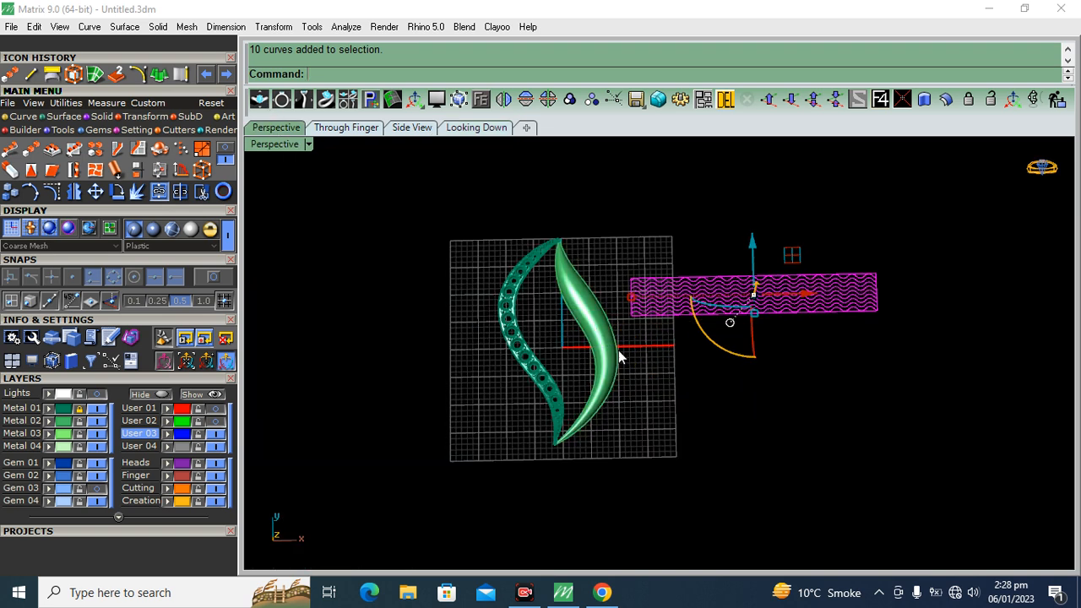
pyautogui.moveTo(664, 413); pyautogui.dragTo(273, 295, button='right')
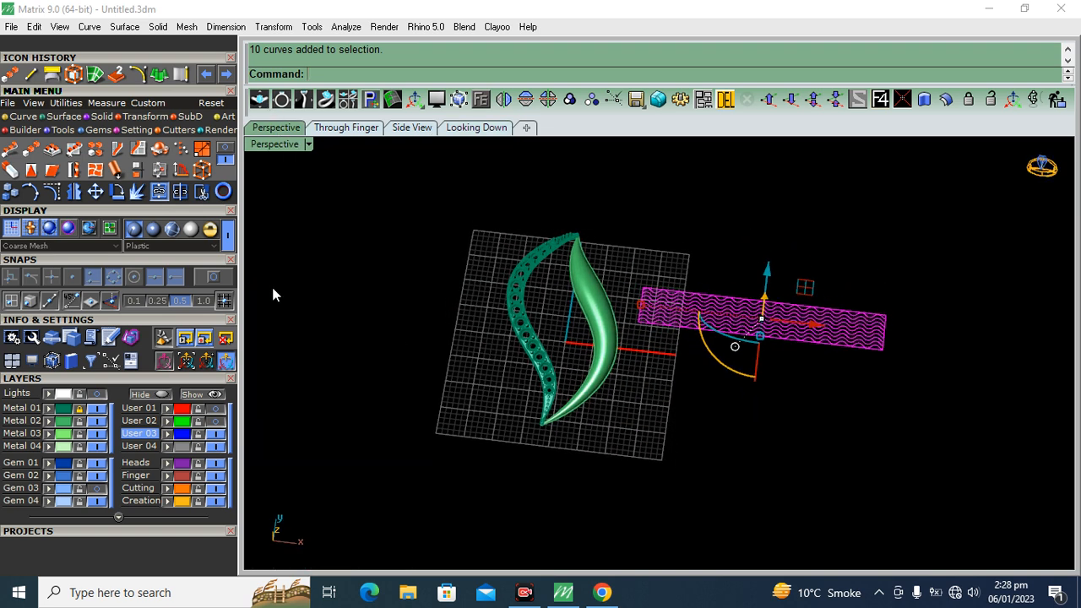
pyautogui.click(20, 117)
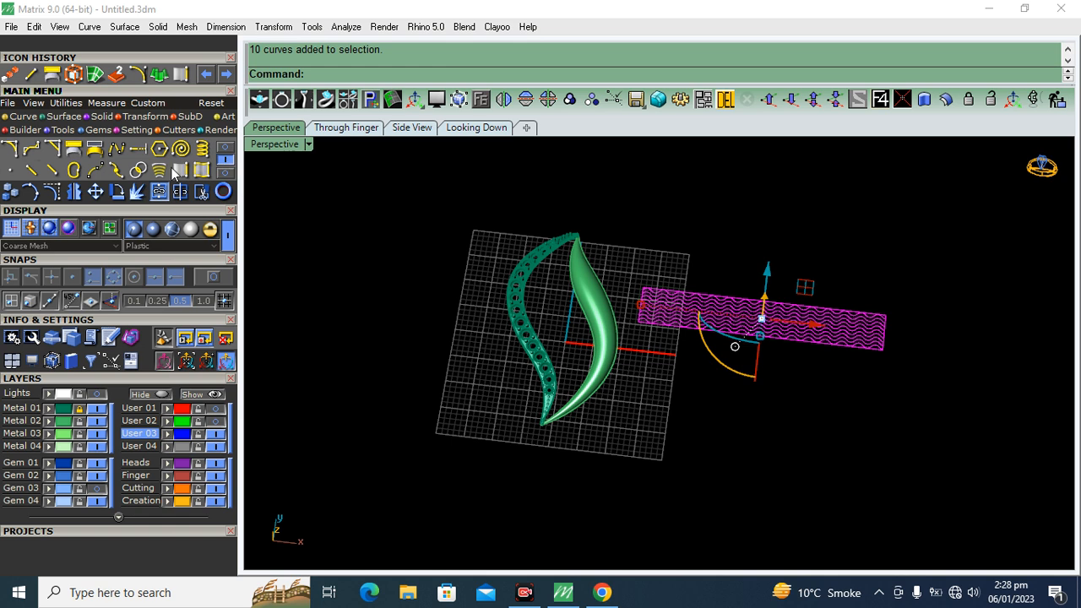
pyautogui.click(95, 152)
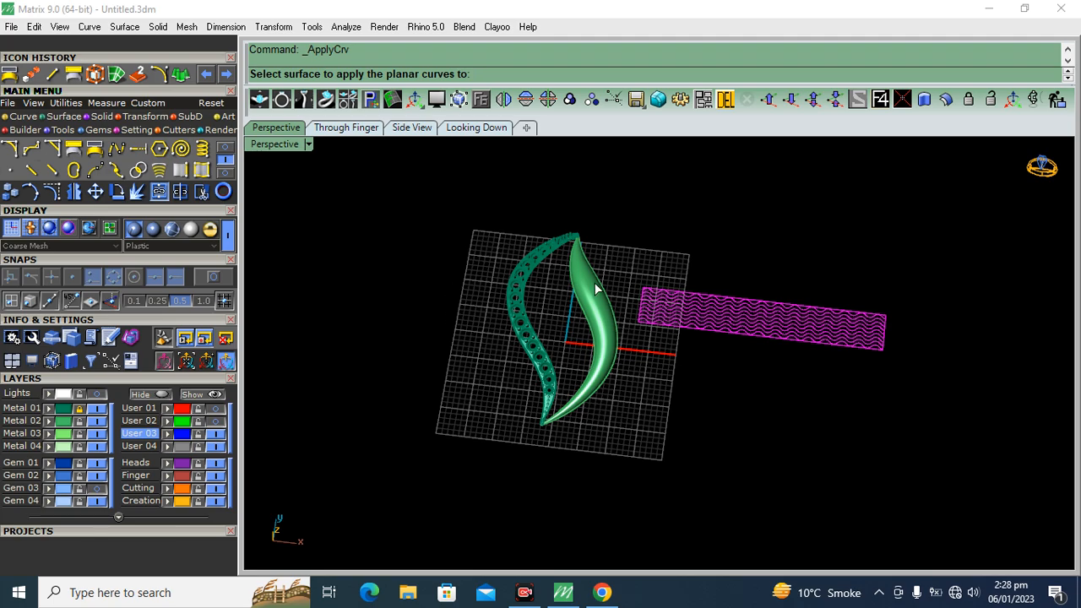
pyautogui.scroll(4, 599, 287)
pyautogui.moveTo(718, 391); pyautogui.dragTo(647, 370, button='right')
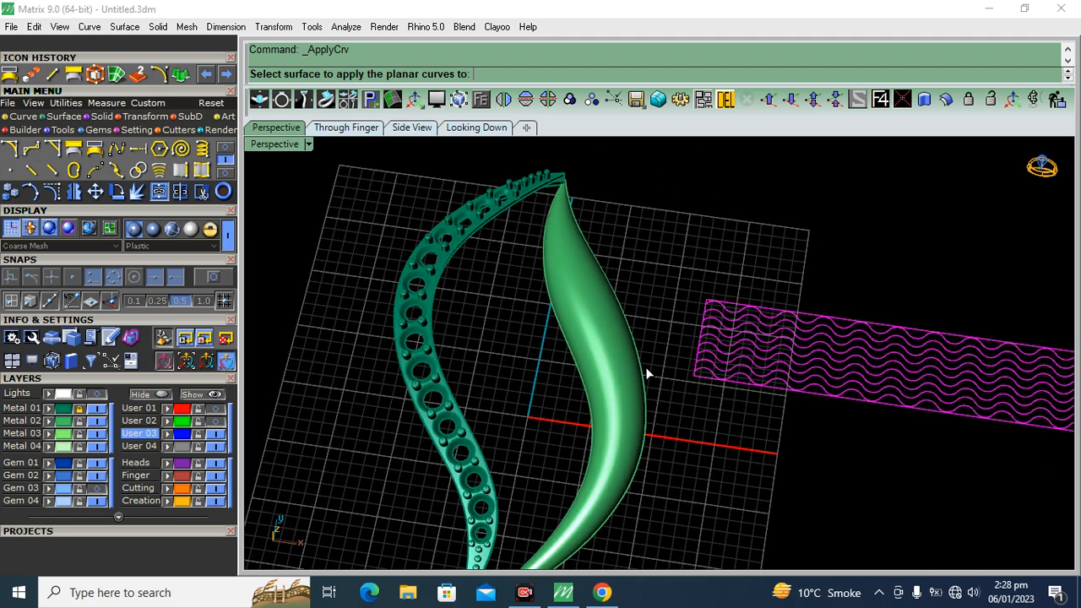
pyautogui.click(588, 320)
# Finish mapping the flat wave pattern onto the right domed leaf and remove one curve from the mapped selection
pyautogui.scroll(5, 595, 354)
pyautogui.moveTo(598, 363); pyautogui.dragTo(600, 538, button='right')
pyautogui.scroll(5, 577, 471)
pyautogui.scroll(3, 577, 469)
pyautogui.keyDown('ctrl'); pyautogui.moveTo(562, 482); pyautogui.dragTo(545, 408); pyautogui.keyUp('ctrl')
pyautogui.scroll(-10, 530, 408)
pyautogui.scroll(6, 713, 308)
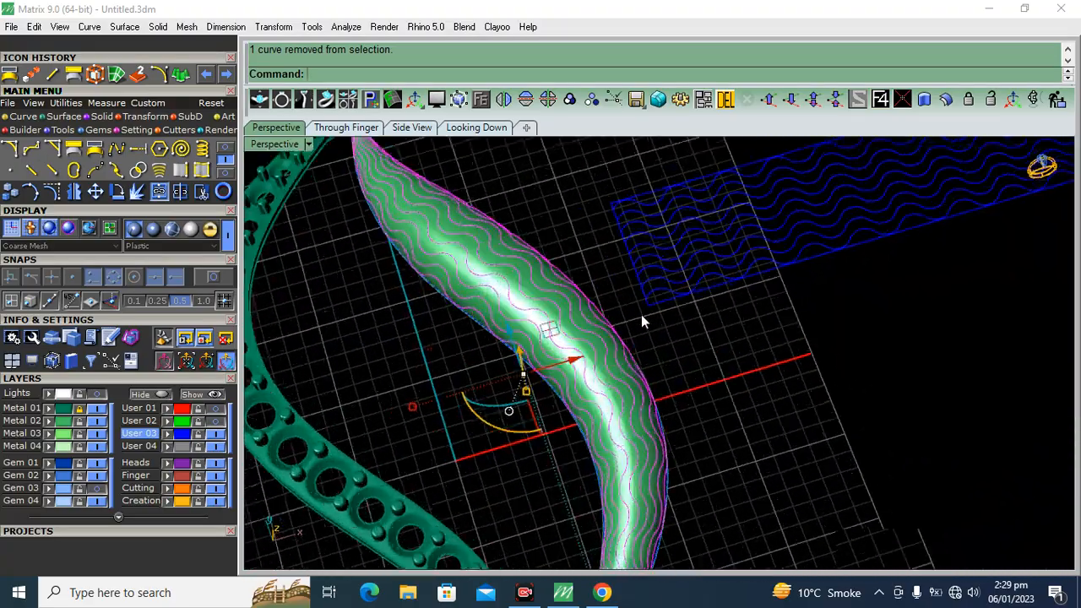
pyautogui.scroll(-7, 710, 292)
pyautogui.moveTo(789, 357); pyautogui.dragTo(729, 434, button='right')
pyautogui.click(102, 115)
pyautogui.click(10, 172)
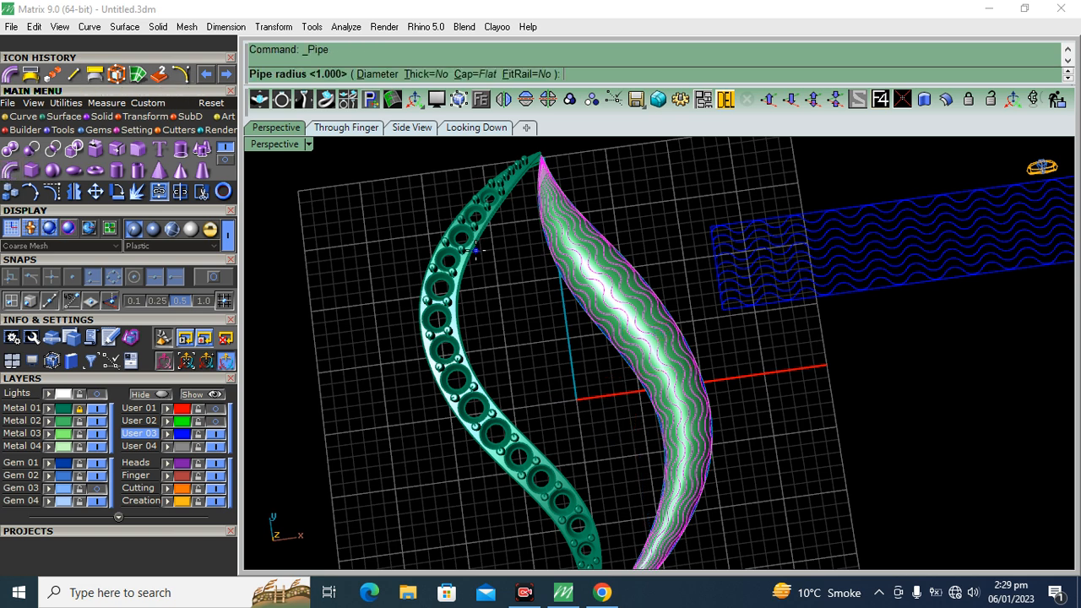
pyautogui.click(22, 115)
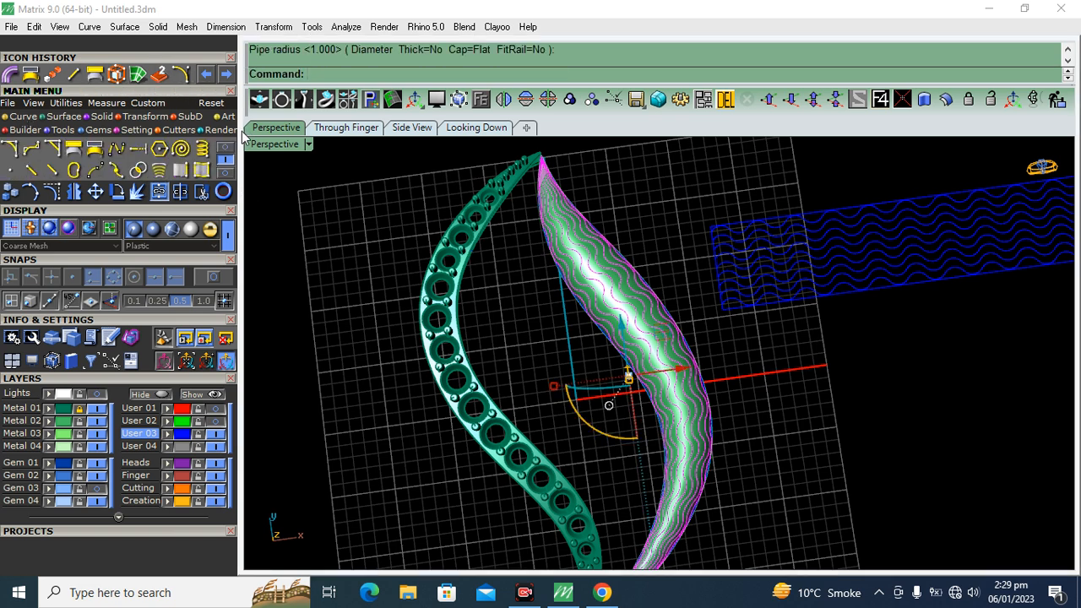
# Try rebuilding the mapped wave curves with 100 points at degree 3, inspect them up close, and undo the rebuild
pyautogui.click(183, 152)
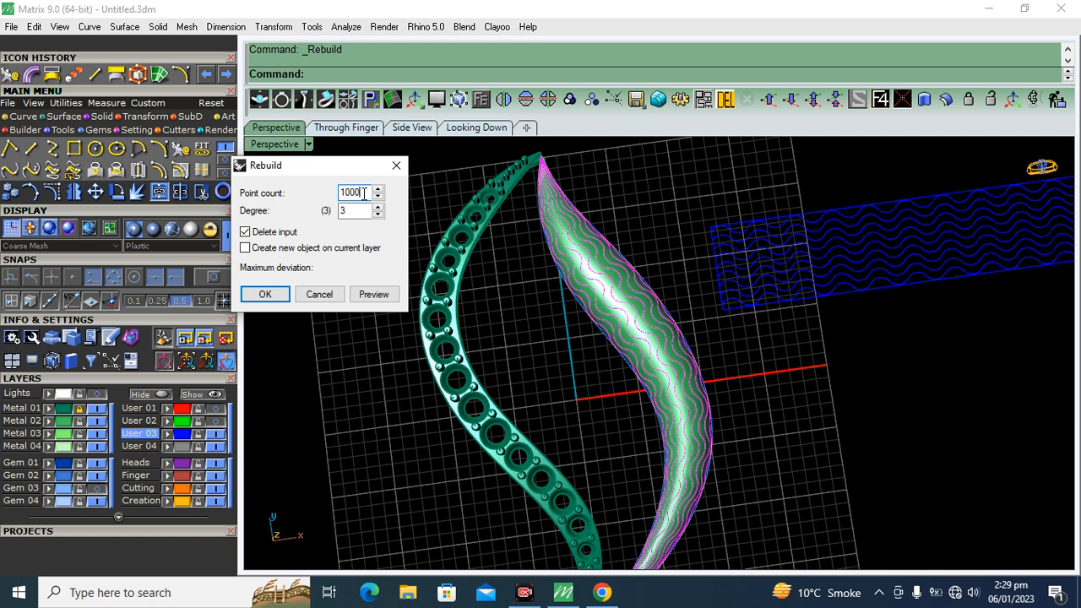
pyautogui.click(375, 294)
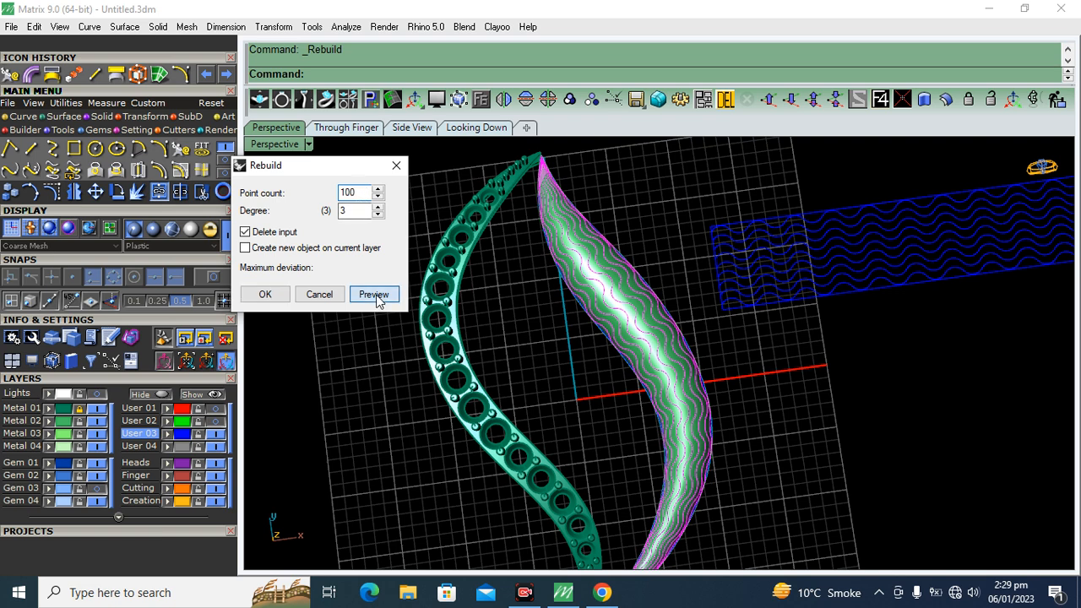
pyautogui.click(264, 293)
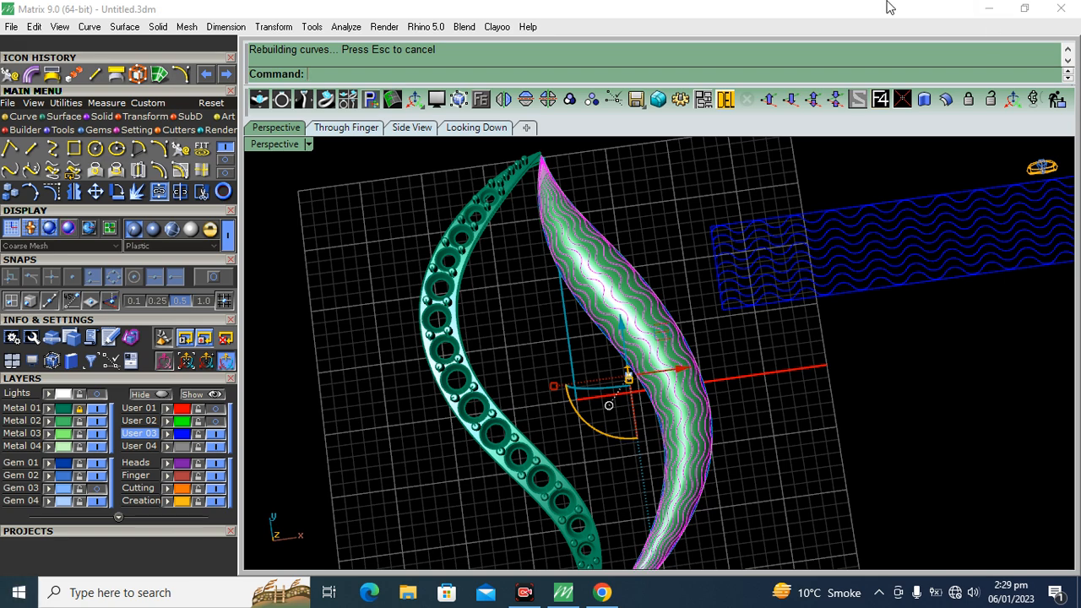
pyautogui.moveTo(707, 279); pyautogui.dragTo(740, 333, button='right')
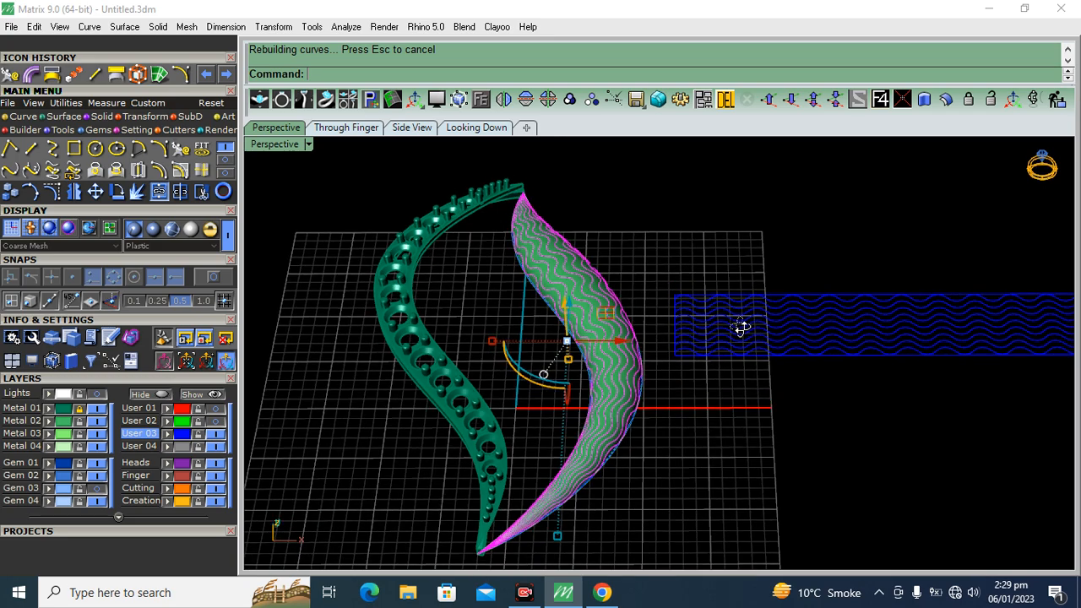
pyautogui.scroll(10, 545, 338)
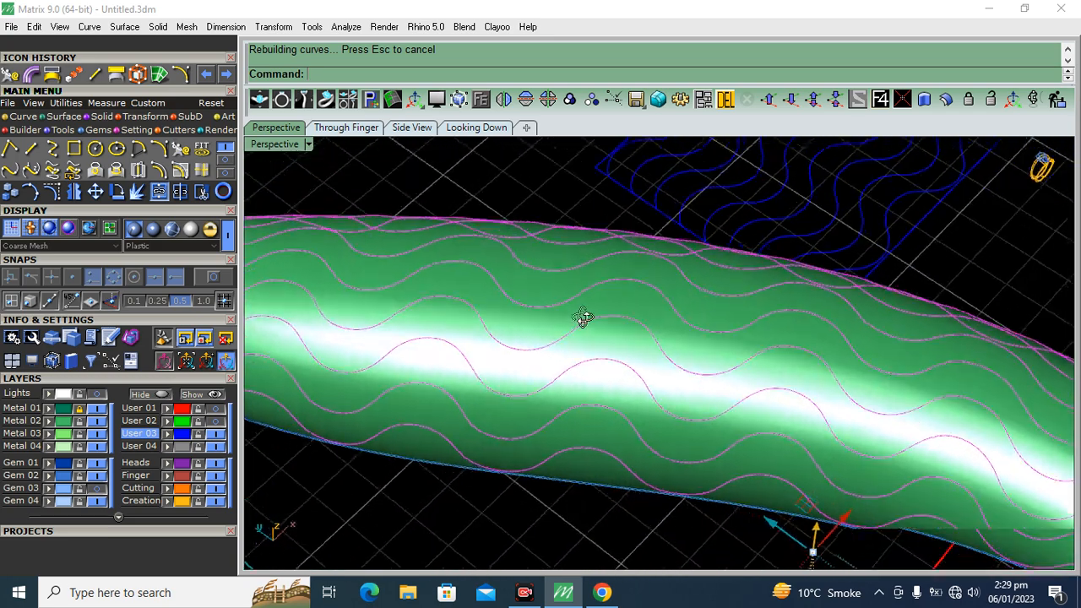
pyautogui.moveTo(583, 316); pyautogui.dragTo(538, 348, button='right')
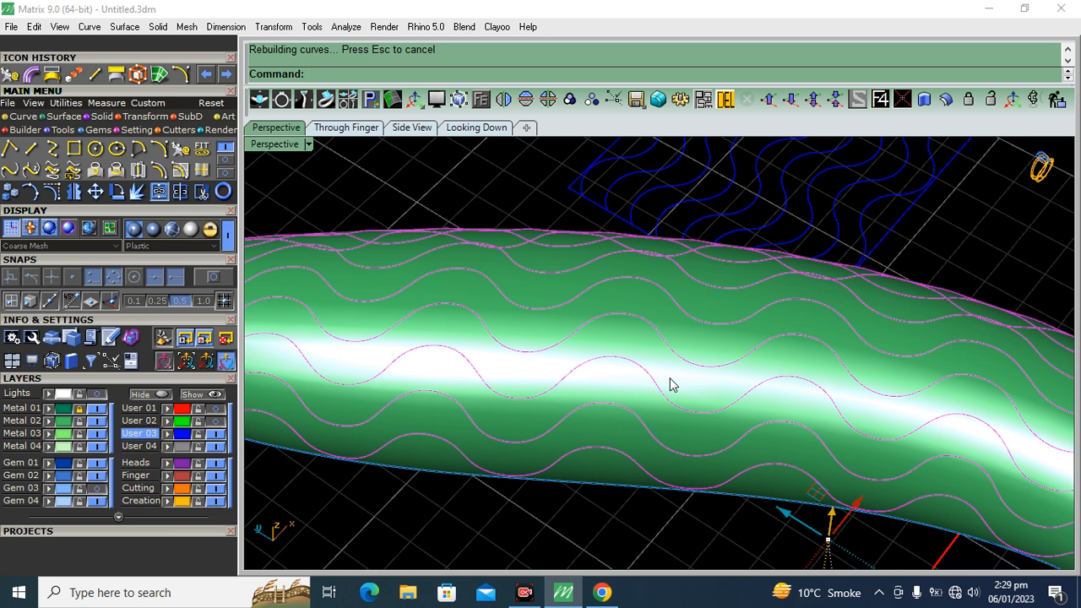
pyautogui.hotkey('ctrl', 'z')
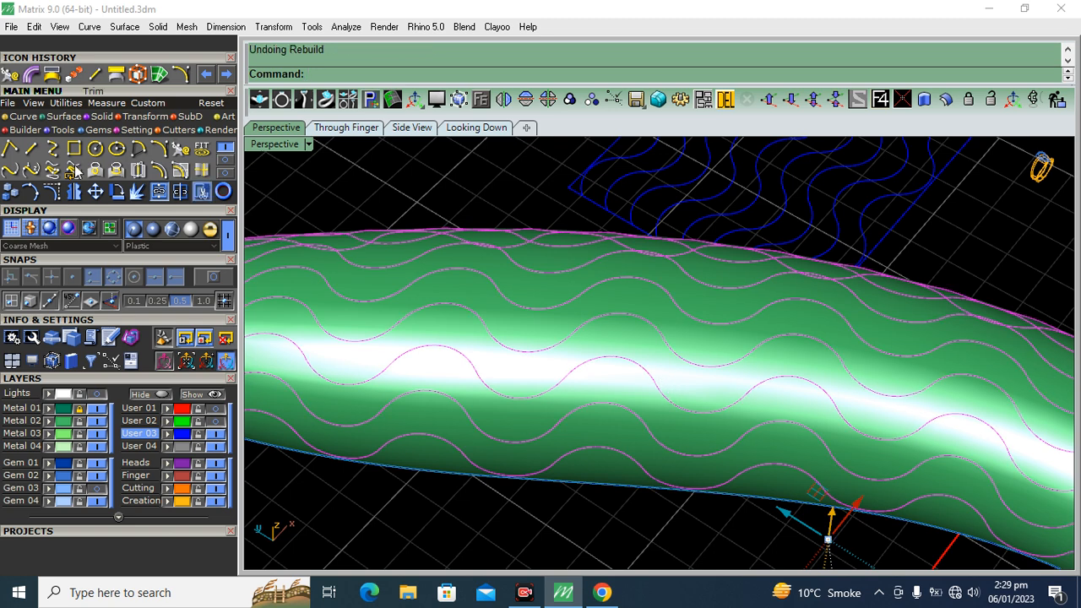
# Try rebuilding the mapped wave curves with only 10 points at degree 3 and undo that rebuild
pyautogui.click(9, 76)
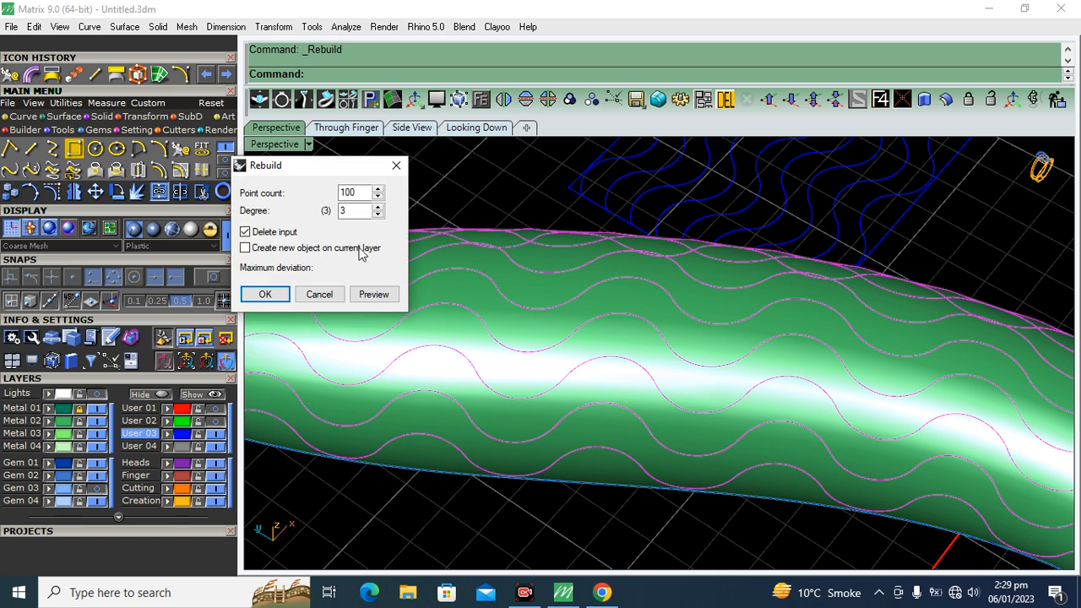
pyautogui.click(361, 193)
pyautogui.click(370, 295)
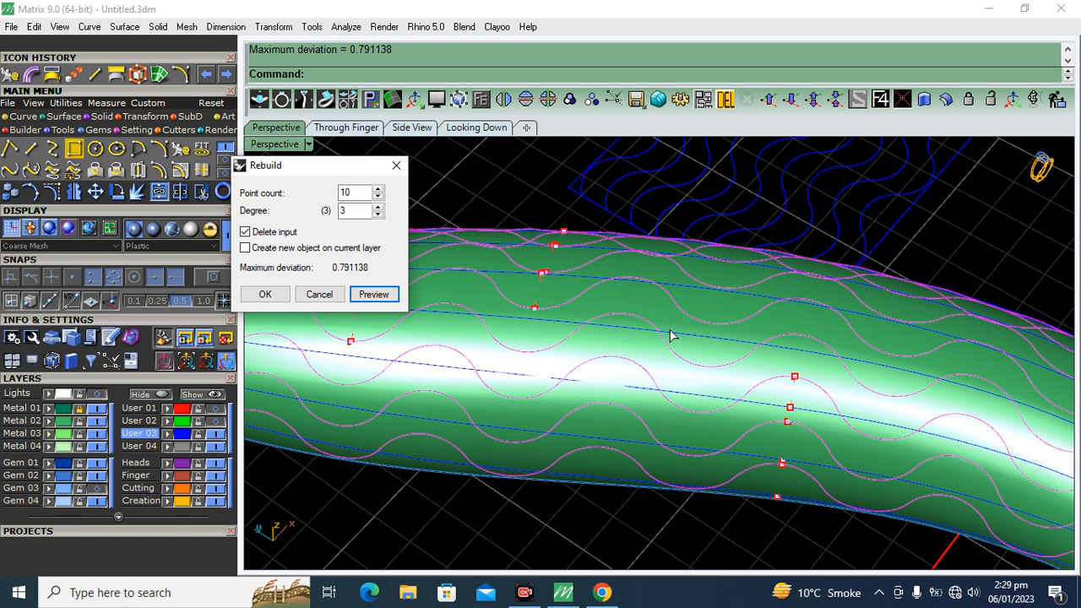
pyautogui.click(265, 294)
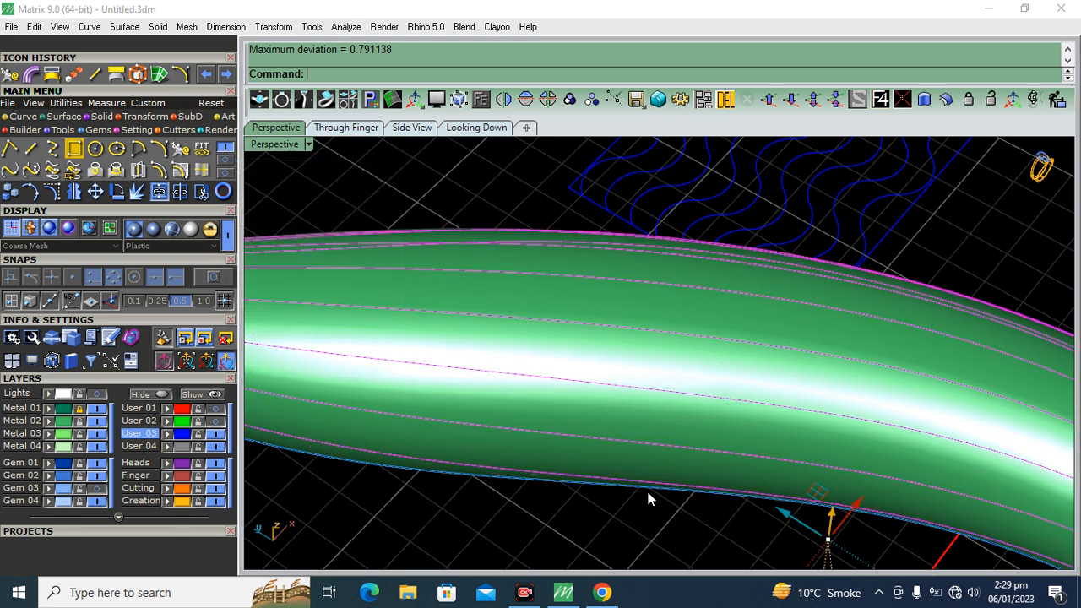
pyautogui.hotkey('ctrl', 'z')
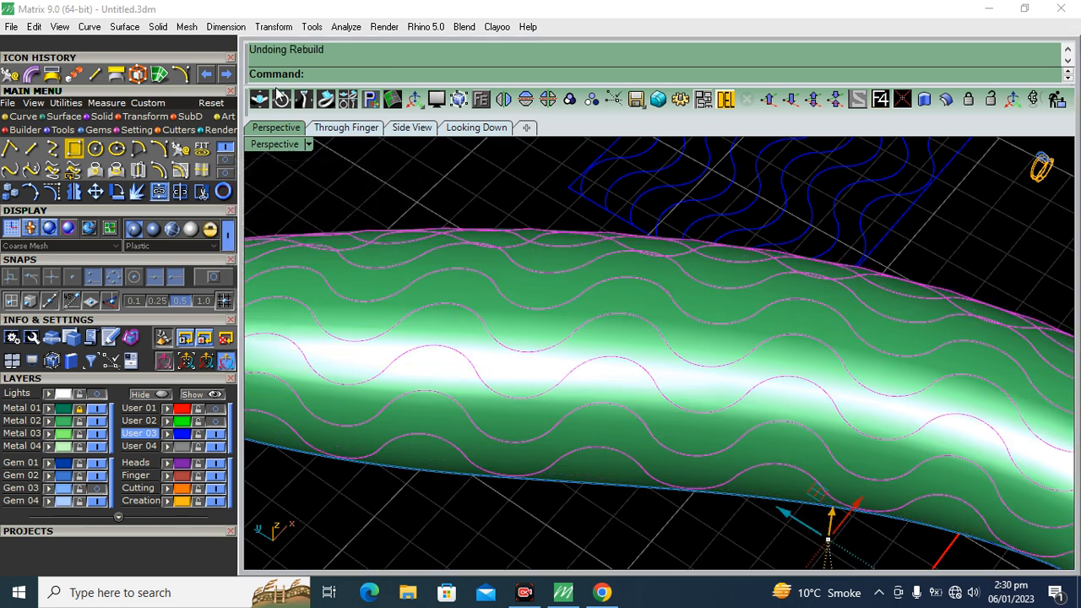
# Rebuild the leaf's wave curves with 100 points at degree 3, deleting the input curves and checking the preview up close
pyautogui.click(10, 79)
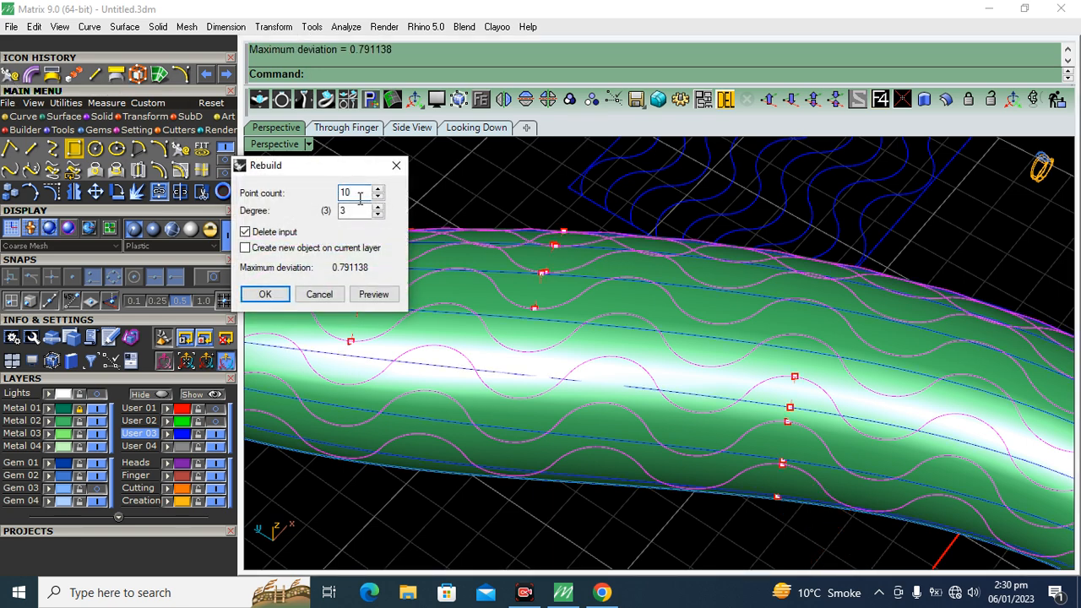
pyautogui.press('Return')
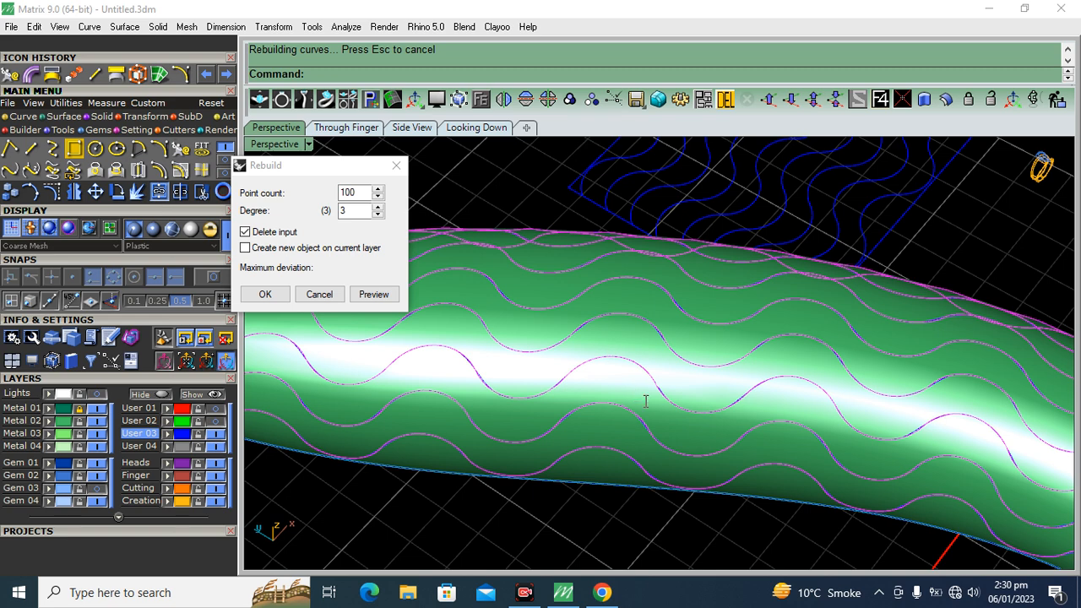
pyautogui.scroll(5, 579, 330)
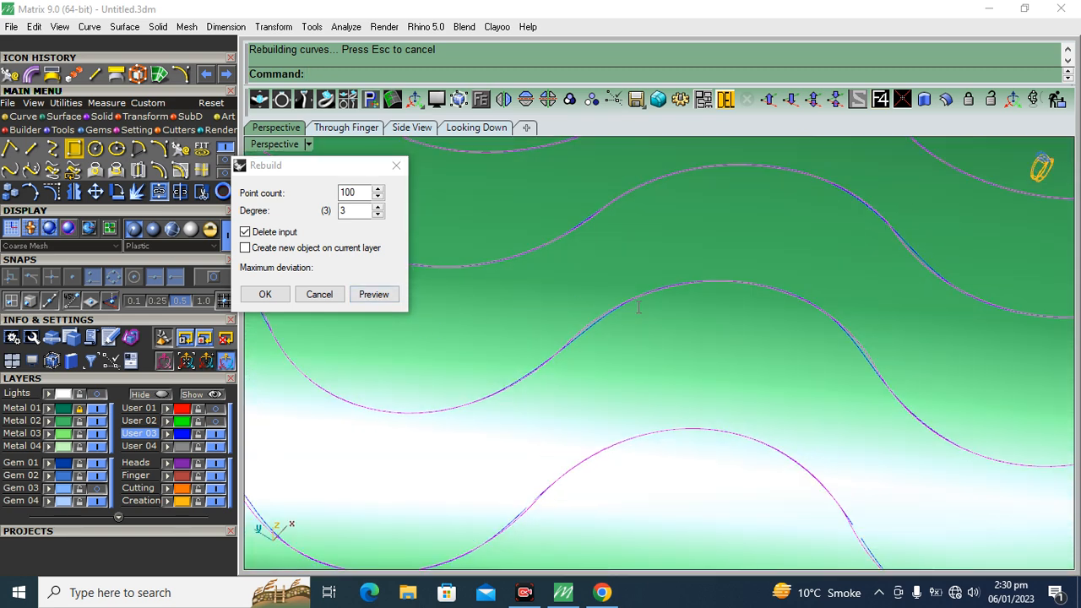
pyautogui.scroll(5, 599, 320)
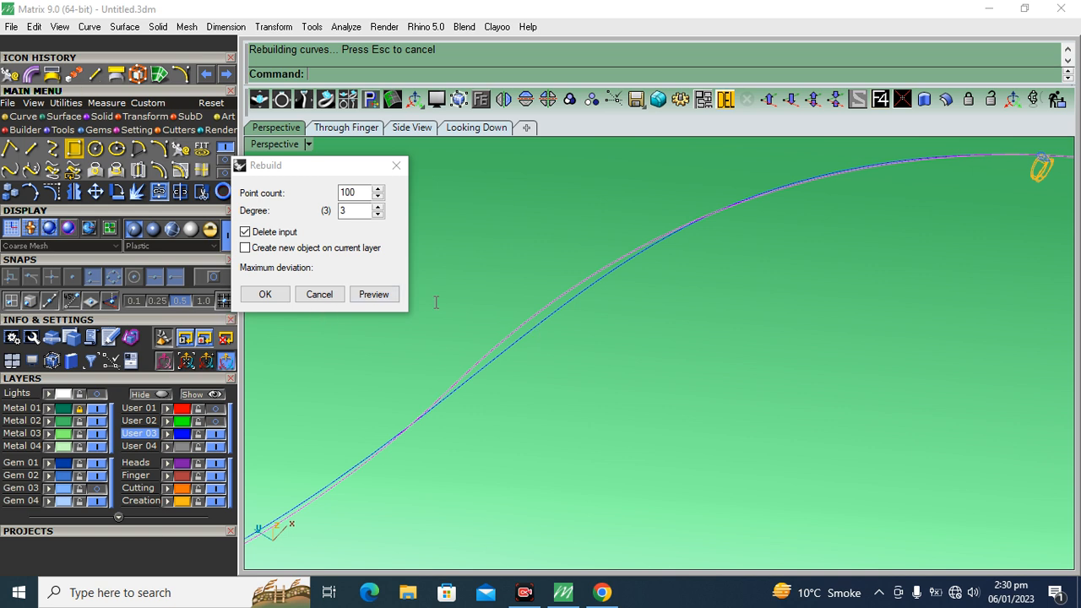
pyautogui.click(261, 299)
pyautogui.scroll(-12, 567, 271)
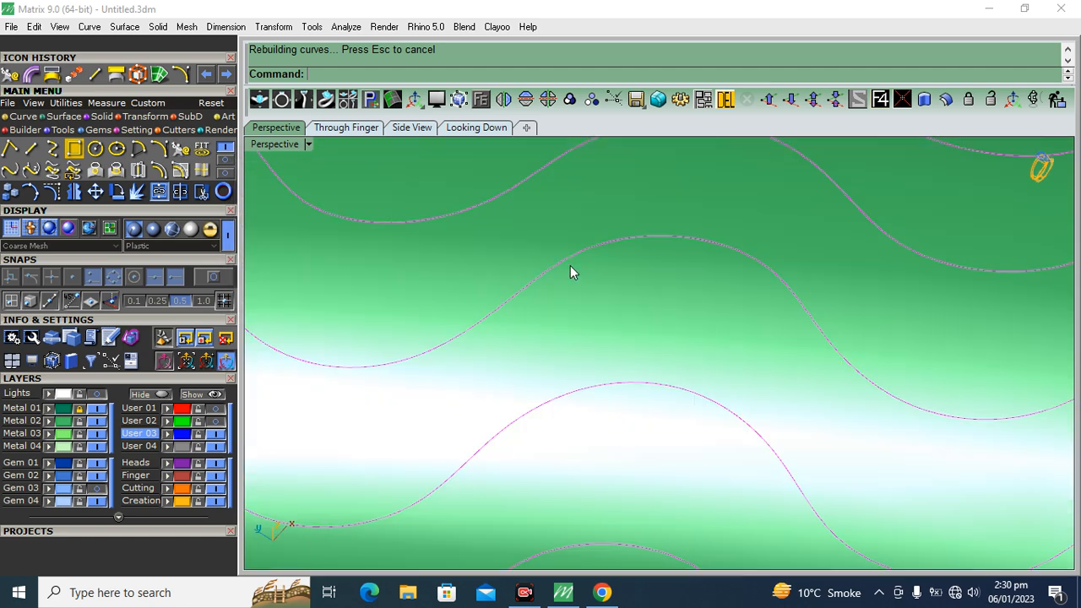
pyautogui.moveTo(650, 312); pyautogui.dragTo(650, 359, button='right')
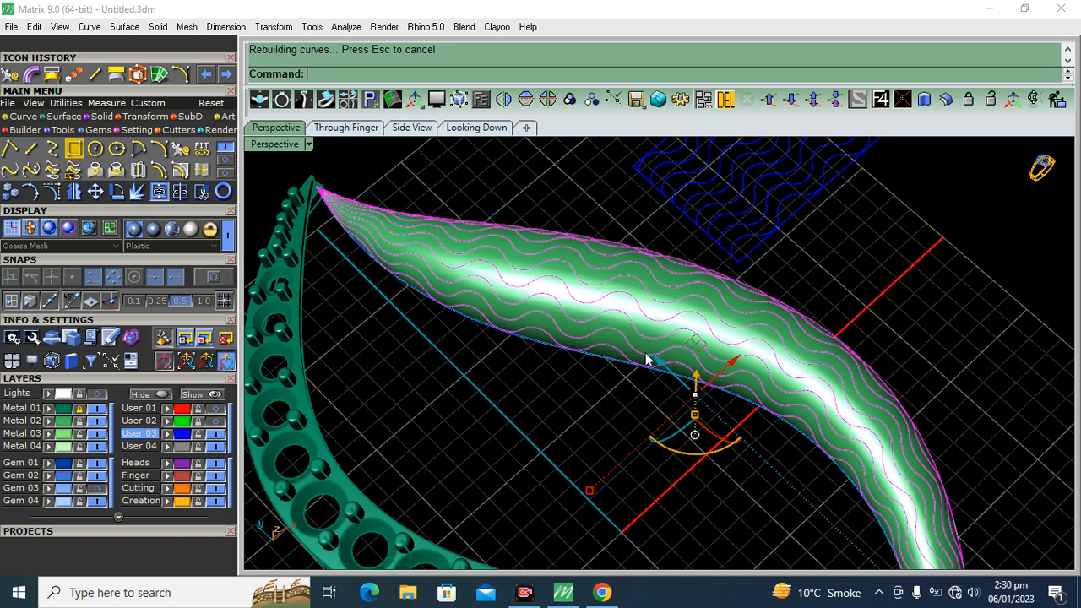
# Pipe the rebuilt wave curves on the right leaf with a 0.3 diameter and flat caps
pyautogui.click(28, 75)
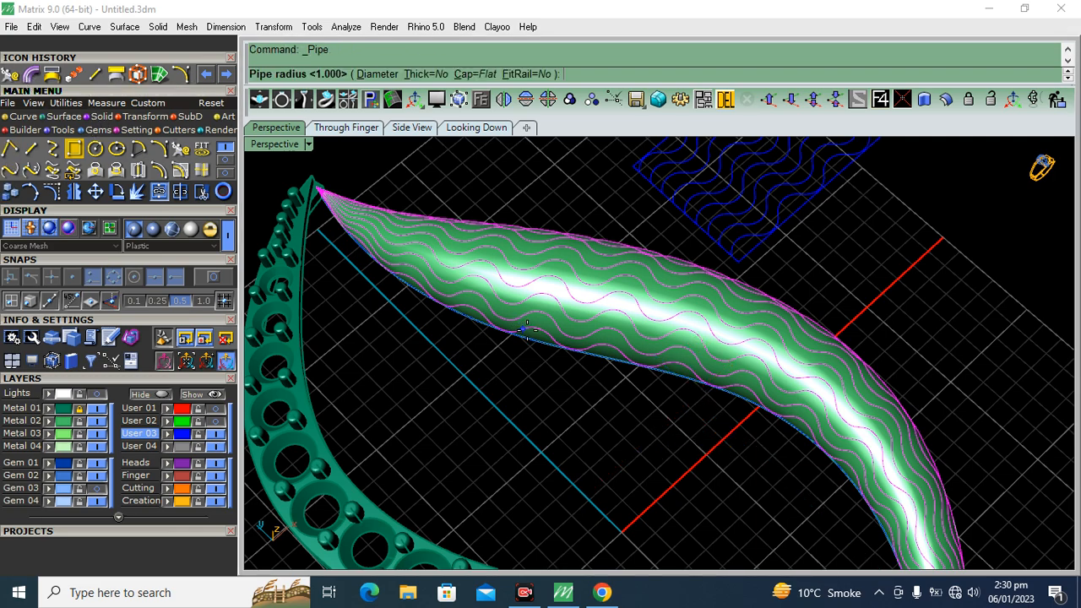
pyautogui.click(376, 74)
pyautogui.moveTo(592, 416)
pyautogui.mouseDown(button='right')
pyautogui.moveTo(611, 420)
pyautogui.moveTo(572, 411)
pyautogui.mouseUp(button='right')
pyautogui.press('Return')
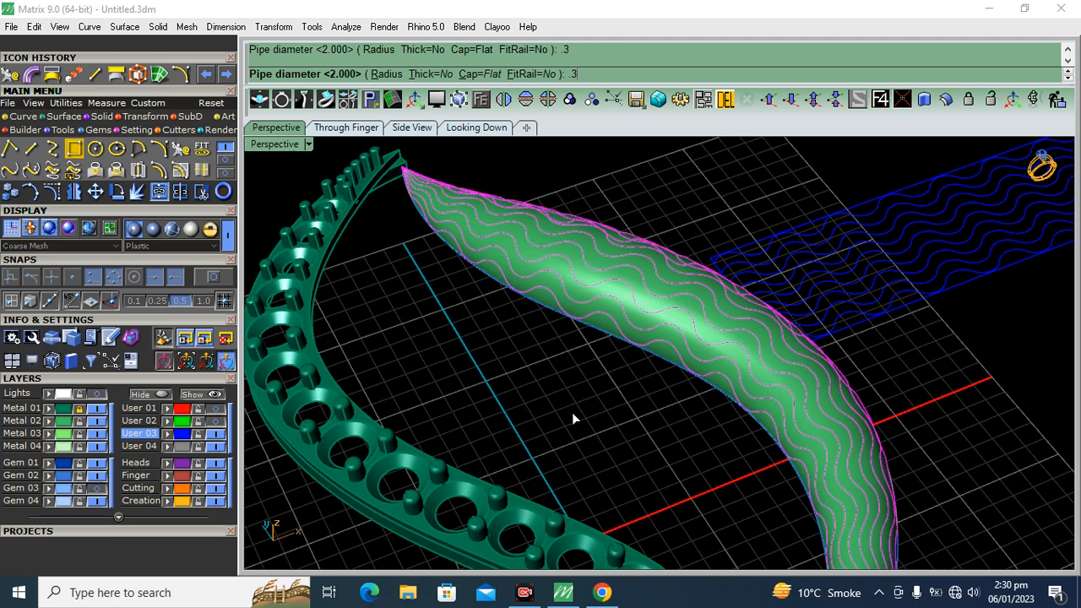
pyautogui.moveTo(587, 352)
pyautogui.mouseDown(button='right')
pyautogui.moveTo(589, 424)
pyautogui.moveTo(555, 405)
pyautogui.mouseUp(button='right')
pyautogui.scroll(-8, 543, 329)
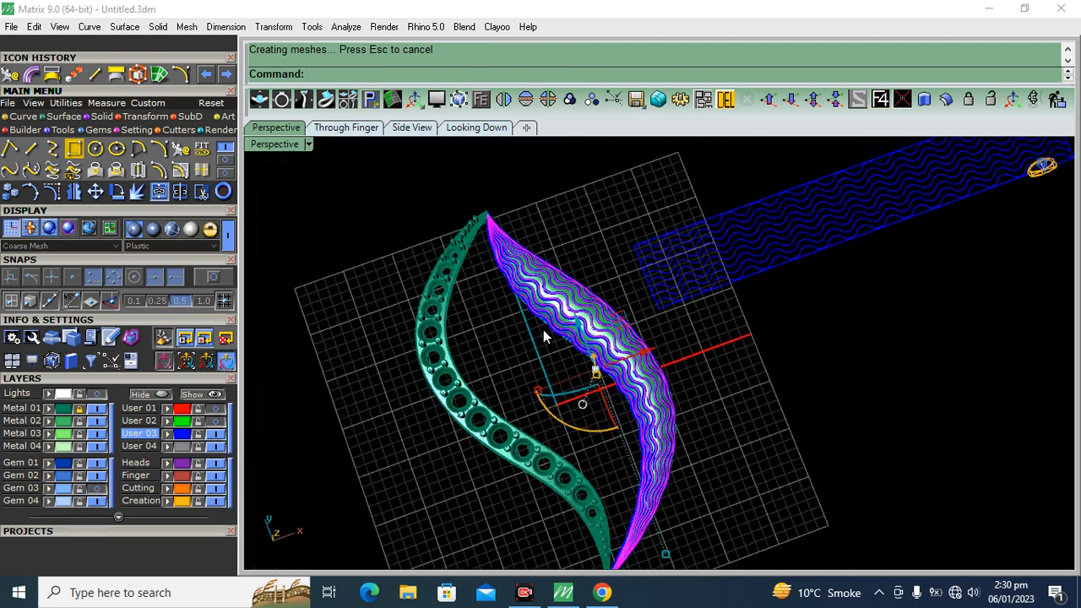
pyautogui.moveTo(699, 368); pyautogui.dragTo(672, 386, button='right')
pyautogui.scroll(6, 584, 295)
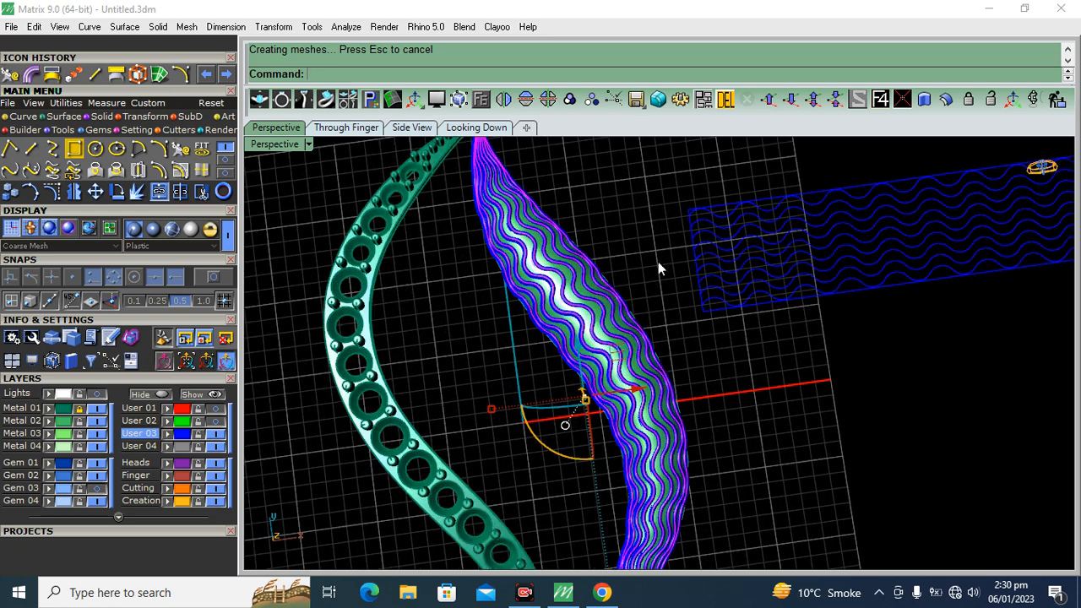
# Delete the selected wave curves on the leaf and pipe the flat wave rows with a 0.3 diameter
pyautogui.click(725, 100)
pyautogui.moveTo(748, 174); pyautogui.dragTo(755, 241, button='right')
pyautogui.moveTo(755, 241); pyautogui.dragTo(651, 381)
pyautogui.scroll(9, 623, 371)
pyautogui.keyDown('ctrl'); pyautogui.click(616, 373); pyautogui.keyUp('ctrl')
pyautogui.scroll(-8, 586, 338)
pyautogui.rightClick(689, 423)
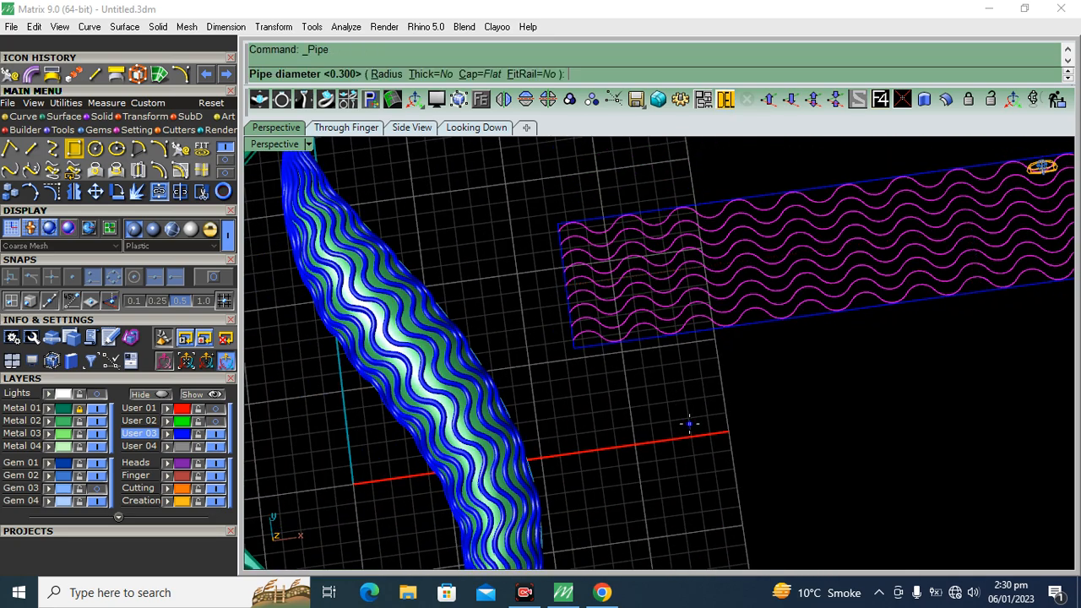
pyautogui.rightClick(689, 424)
# Pipe the rectangle framing the flat wave rows with a 0.3 diameter
pyautogui.moveTo(681, 433); pyautogui.dragTo(661, 289, button='right')
pyautogui.click(664, 295)
pyautogui.rightClick(665, 296)
pyautogui.rightClick(665, 296)
pyautogui.rightClick(665, 296)
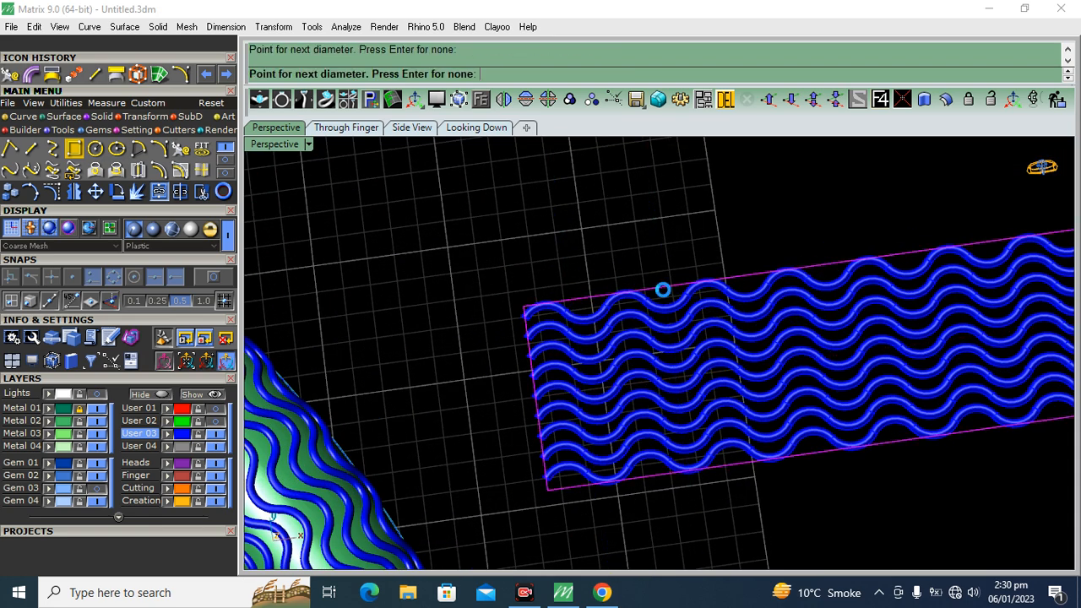
pyautogui.hotkey('ctrl', 'z')
pyautogui.rightClick(638, 255)
pyautogui.rightClick(638, 257)
pyautogui.rightClick(638, 259)
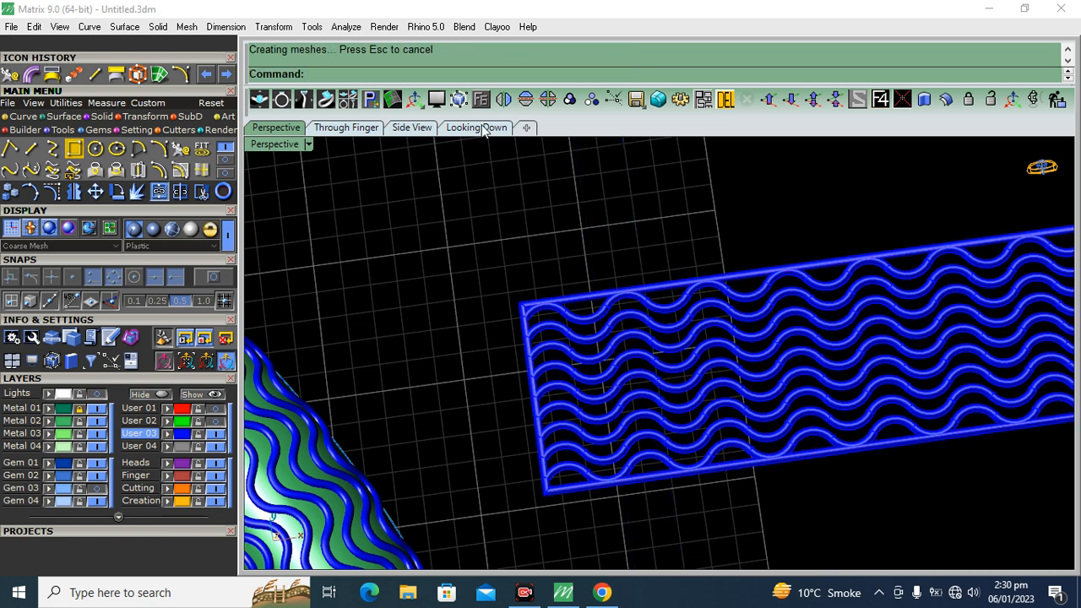
# Switch to the Looking Down view and show the Gem 03 and Lights layers to compare the pendant with the reference sketch
pyautogui.click(477, 127)
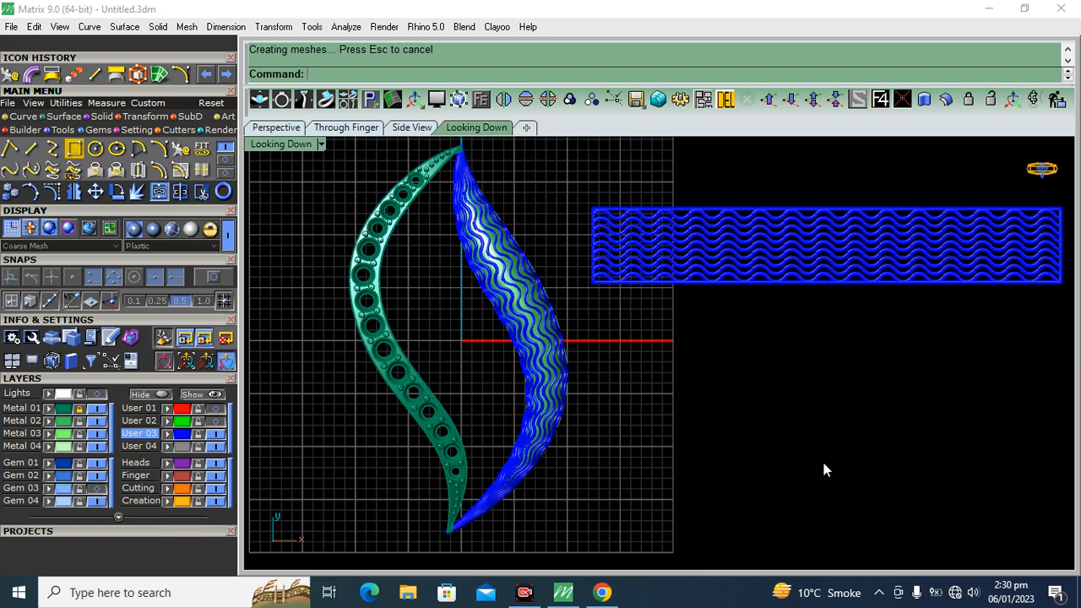
pyautogui.click(95, 489)
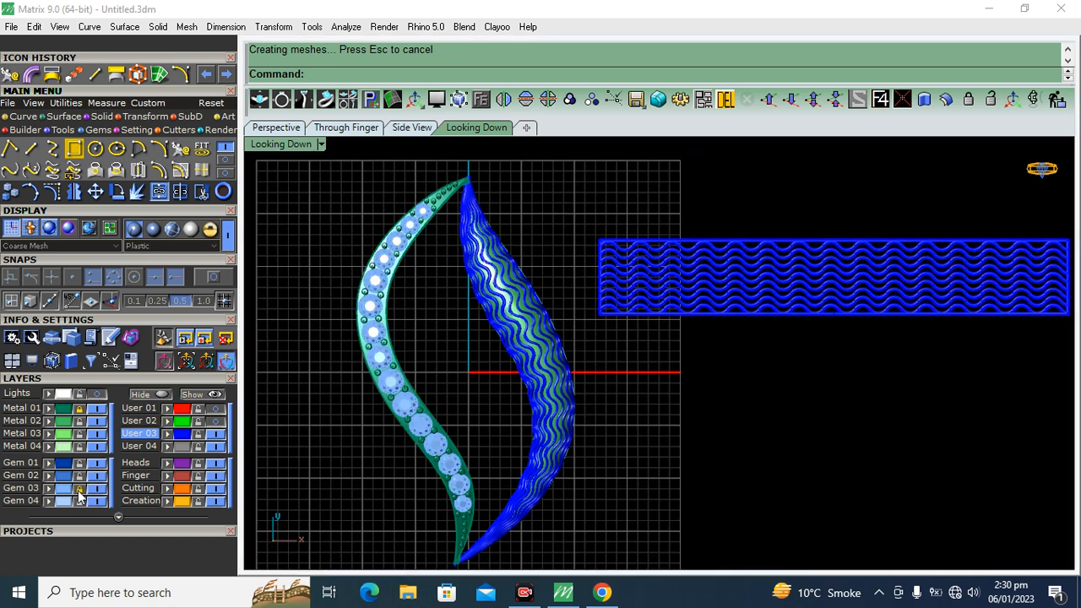
pyautogui.click(93, 395)
pyautogui.moveTo(598, 312); pyautogui.dragTo(583, 306, button='right')
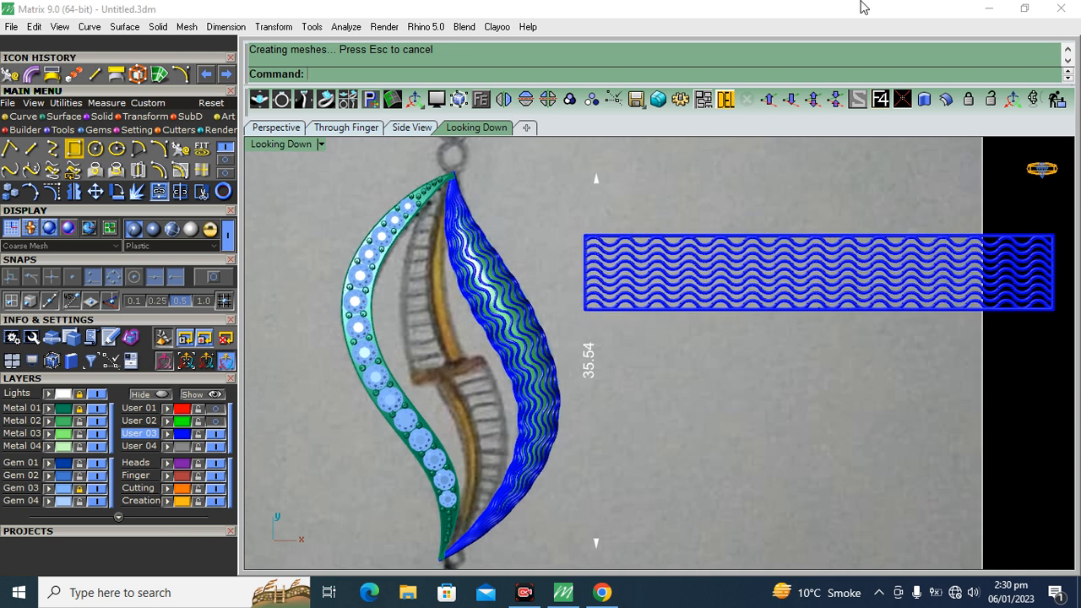
pyautogui.scroll(-1, 640, 333)
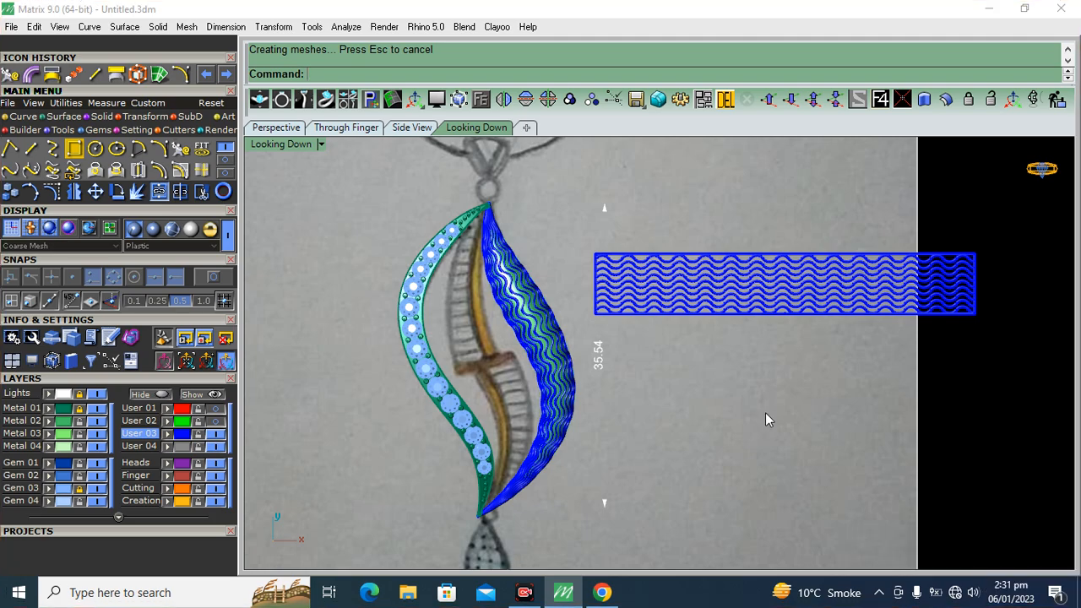
# Examine the piped waves on the flat pattern and on the right leaf up close from the Looking Down view
pyautogui.scroll(2, 629, 292)
pyautogui.scroll(-3, 657, 283)
pyautogui.scroll(6, 655, 216)
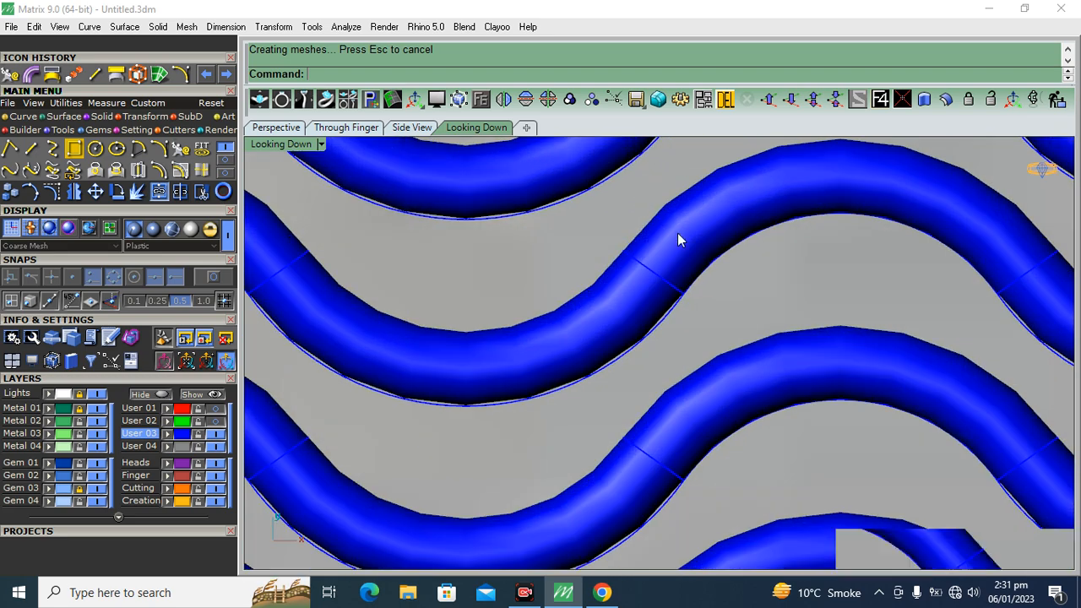
pyautogui.scroll(-3, 664, 228)
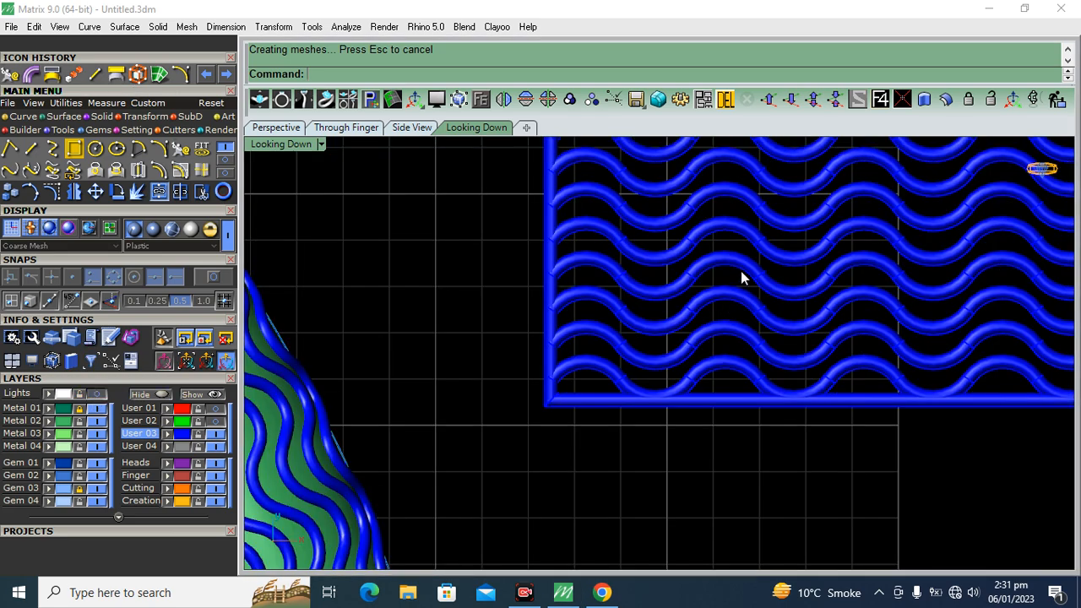
pyautogui.scroll(-2, 593, 321)
pyautogui.scroll(5, 540, 273)
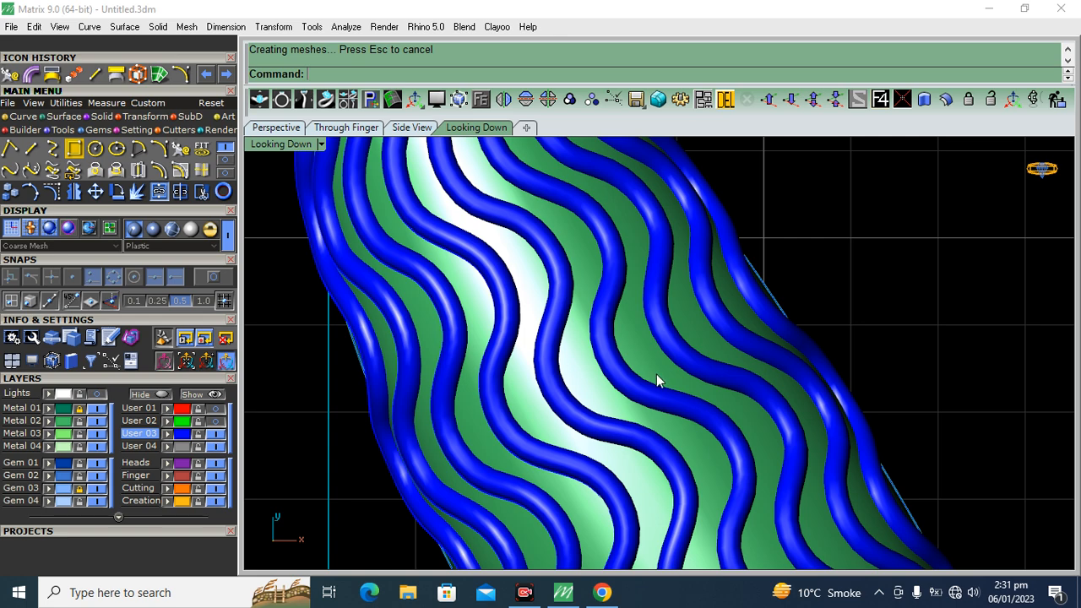
pyautogui.scroll(-2, 657, 381)
pyautogui.scroll(-1, 651, 299)
pyautogui.moveTo(709, 403); pyautogui.dragTo(633, 216, button='right')
pyautogui.scroll(3, 682, 348)
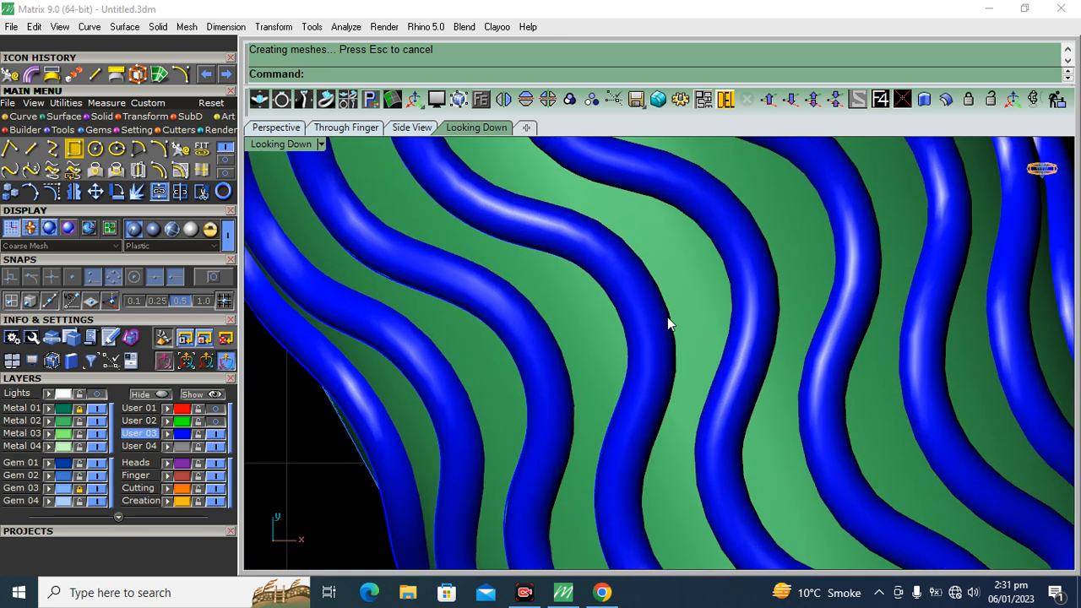
pyautogui.scroll(-3, 637, 296)
pyautogui.scroll(-2, 670, 315)
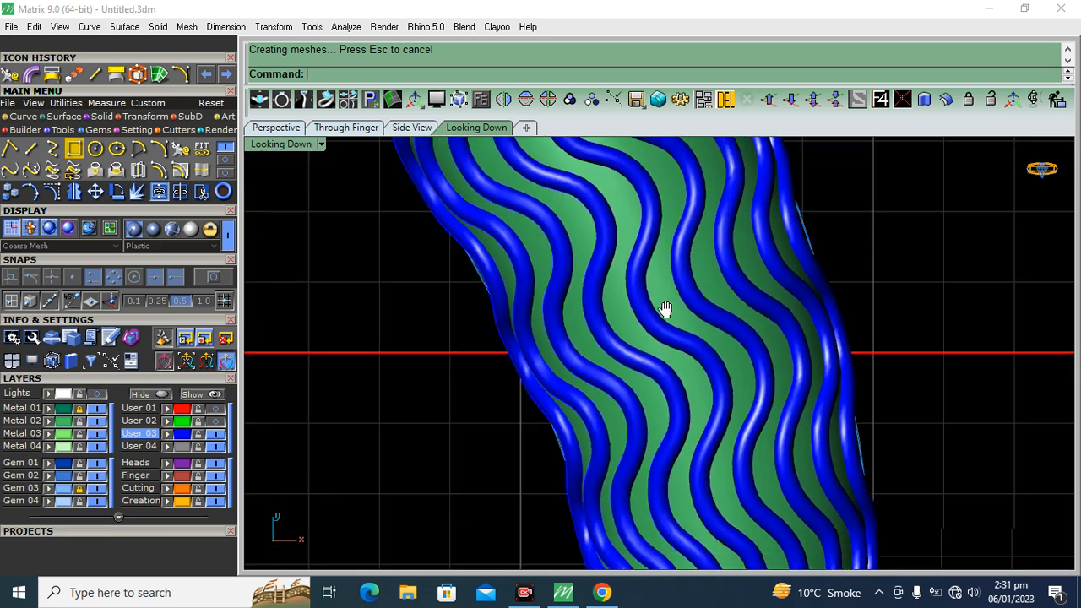
pyautogui.scroll(-2, 688, 301)
pyautogui.scroll(-4, 683, 310)
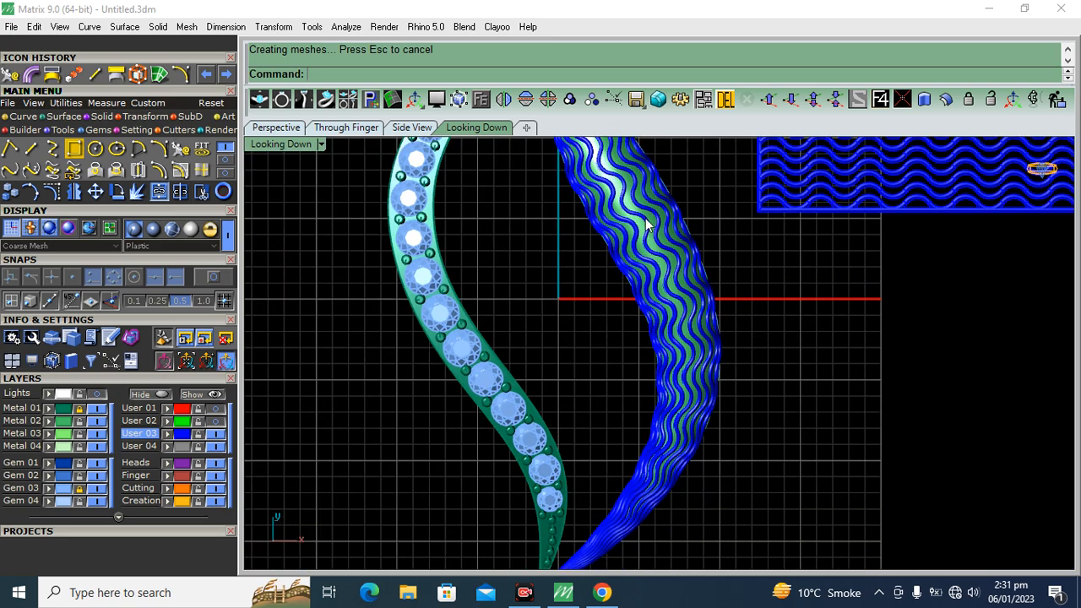
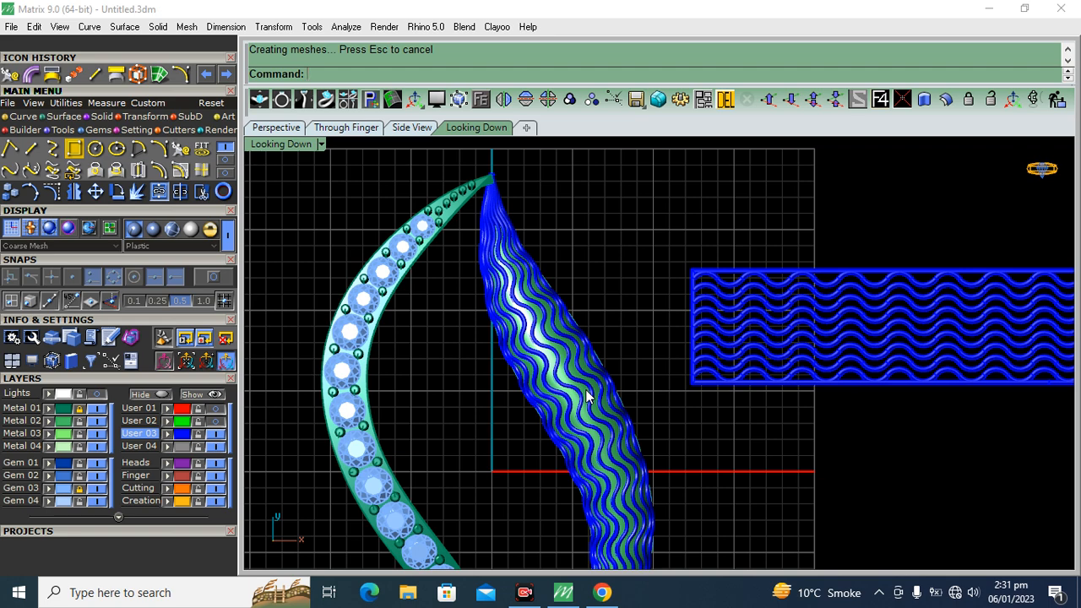
# Examine the piped waves on the leaf and on the flat wave pattern up close from the Looking Down view
pyautogui.scroll(5, 588, 396)
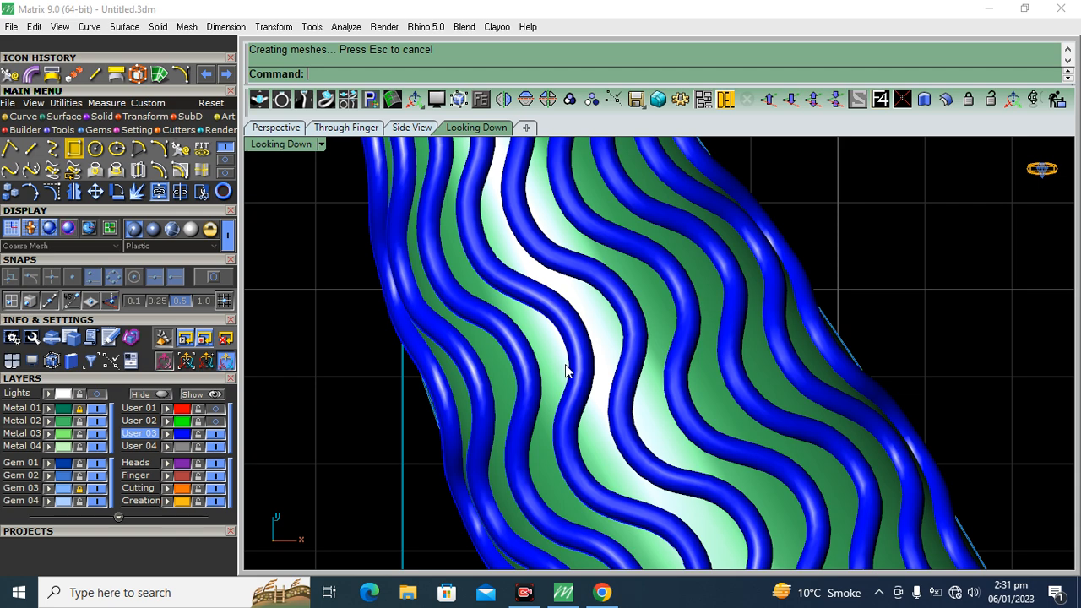
pyautogui.scroll(-5, 568, 371)
pyautogui.scroll(8, 820, 342)
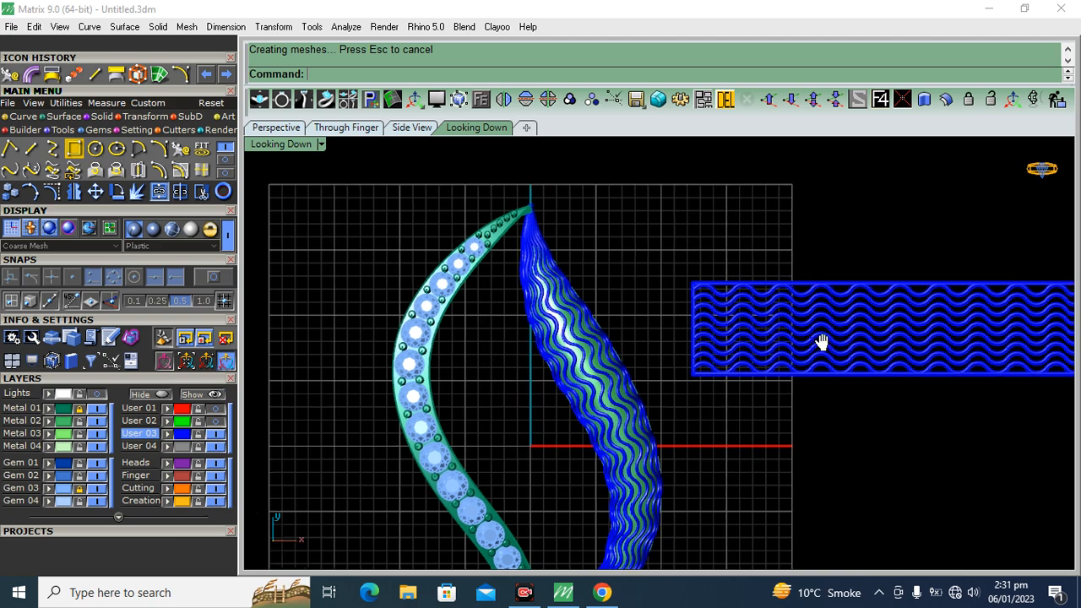
pyautogui.scroll(4, 679, 326)
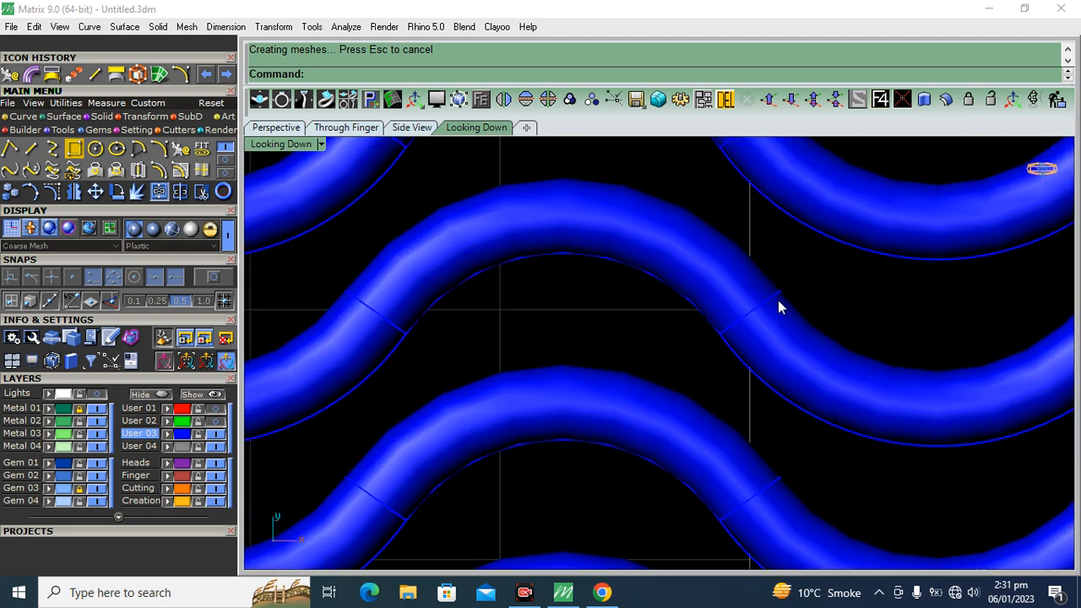
pyautogui.scroll(-3, 778, 302)
pyautogui.scroll(-1, 580, 329)
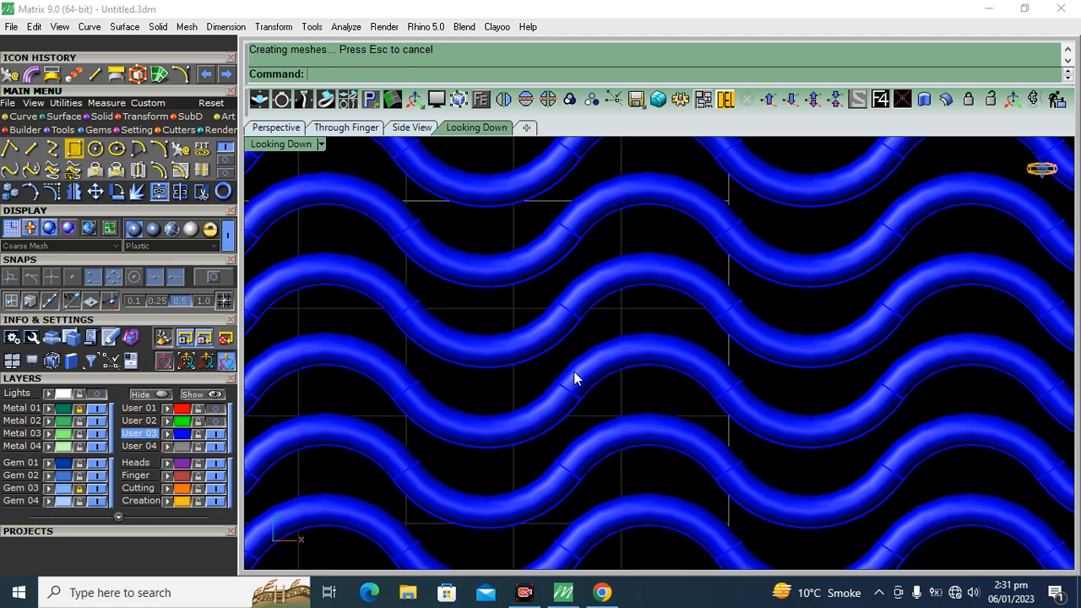
pyautogui.scroll(-3, 775, 285)
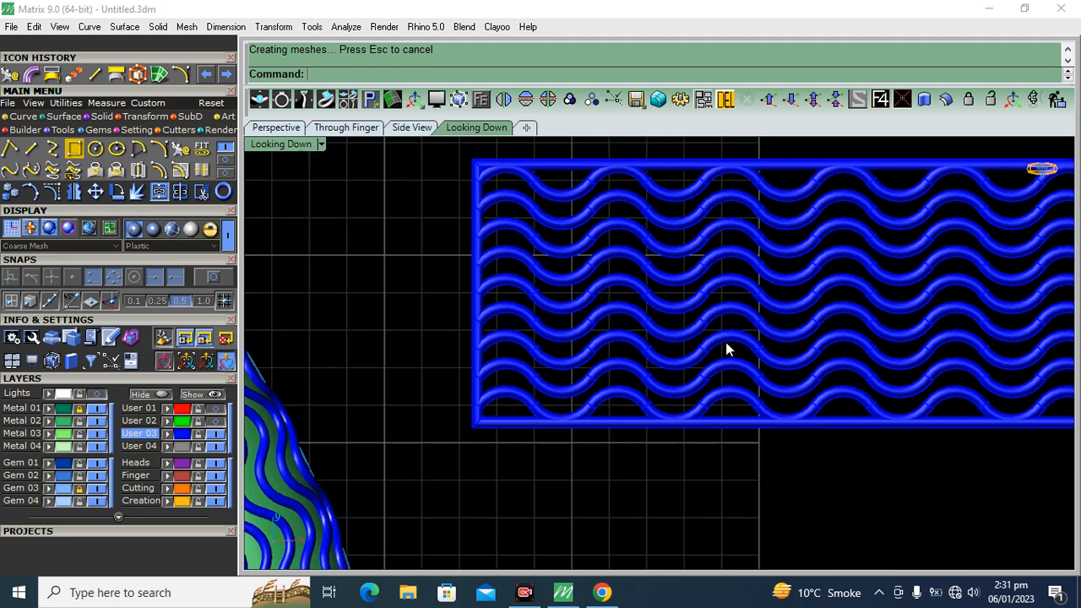
pyautogui.scroll(-4, 731, 305)
pyautogui.moveTo(688, 349); pyautogui.dragTo(752, 327, button='right')
pyautogui.scroll(7, 737, 305)
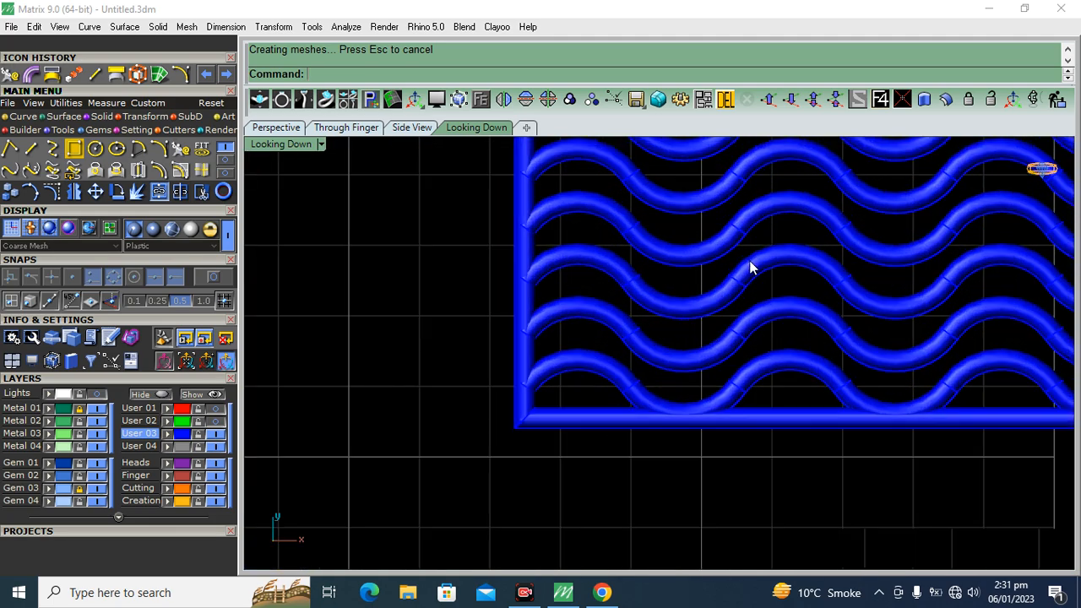
pyautogui.scroll(4, 750, 268)
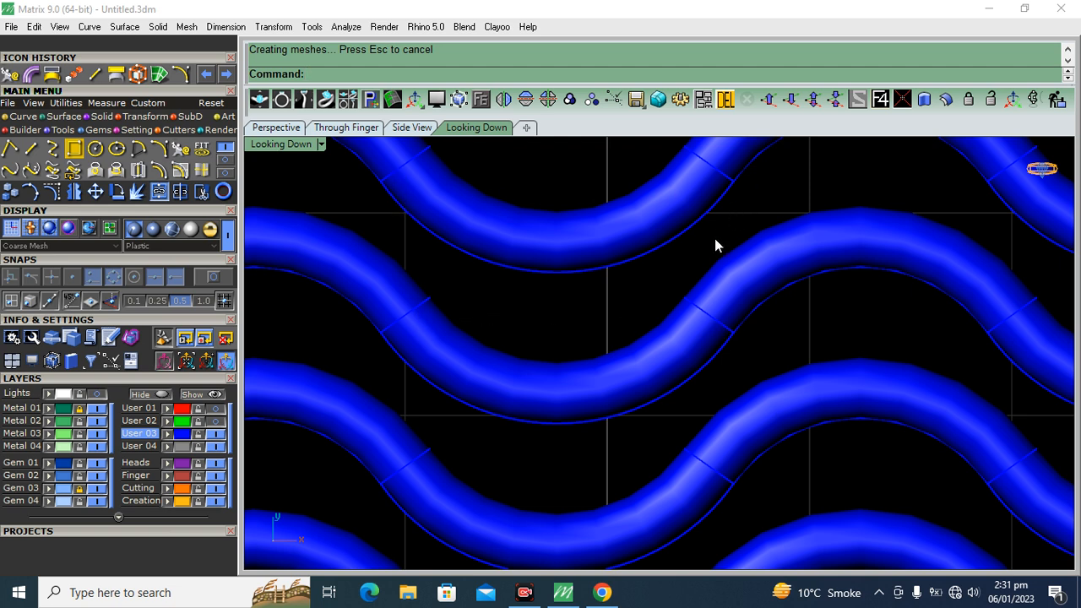
pyautogui.scroll(-8, 675, 245)
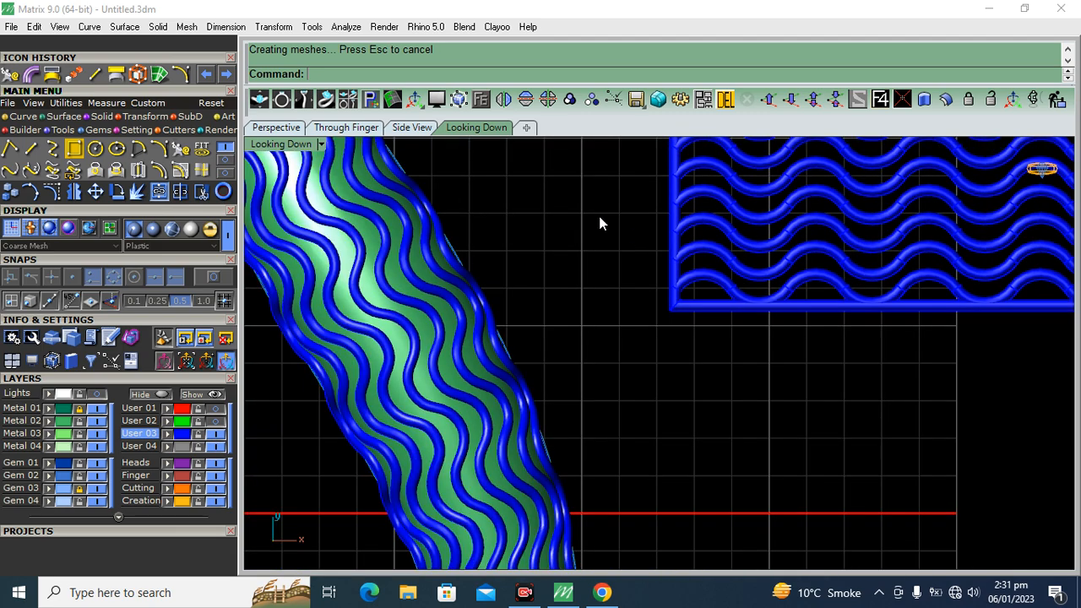
pyautogui.moveTo(429, 292); pyautogui.dragTo(686, 364, button='right')
pyautogui.scroll(6, 558, 252)
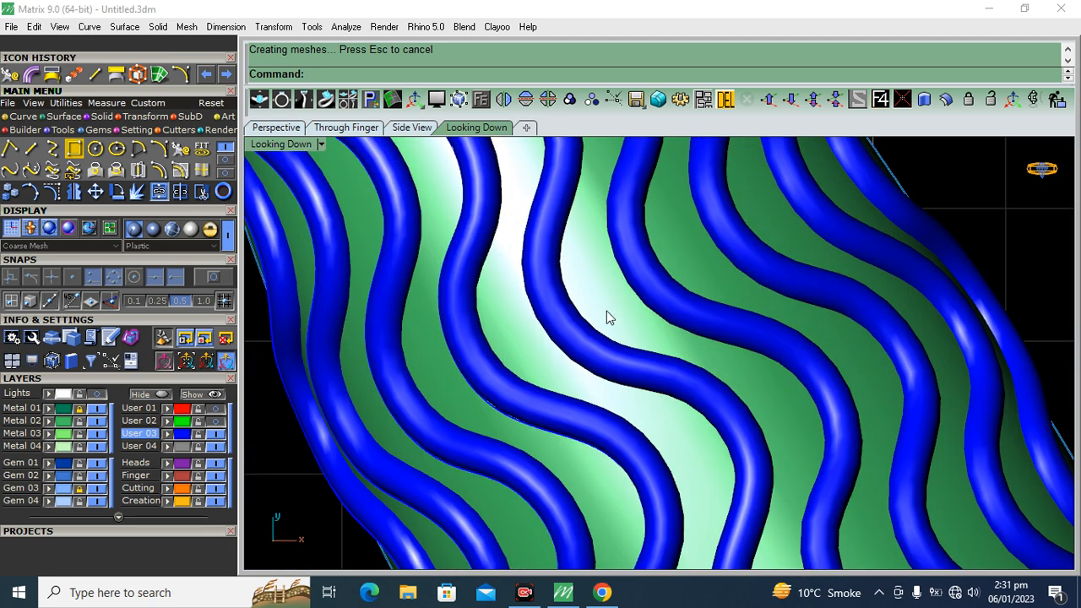
pyautogui.scroll(-6, 612, 304)
pyautogui.scroll(-1, 612, 282)
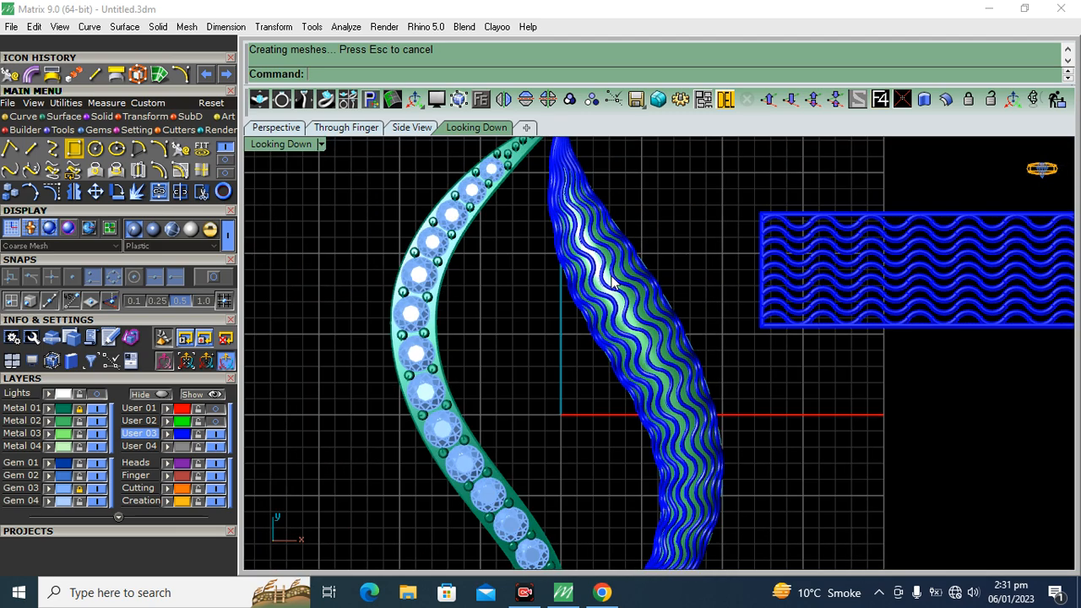
pyautogui.scroll(8, 840, 285)
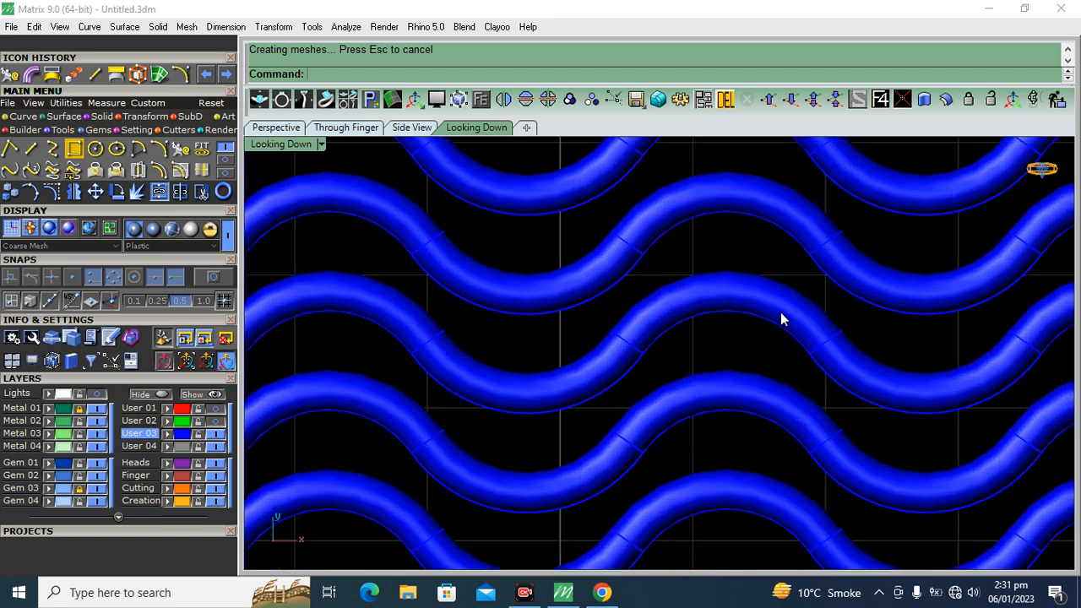
pyautogui.click(781, 319)
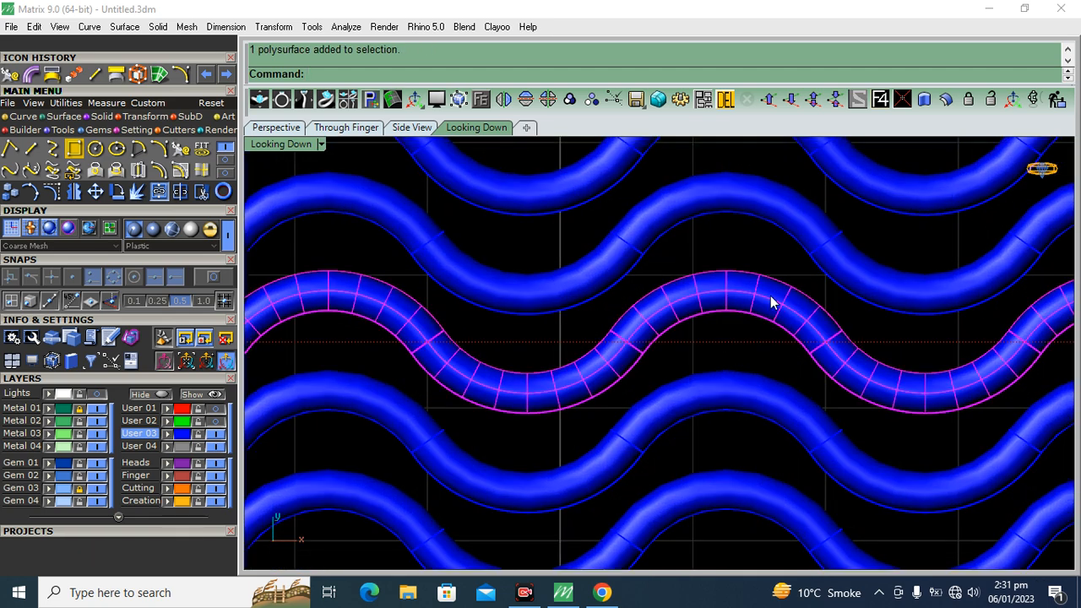
pyautogui.press('Escape')
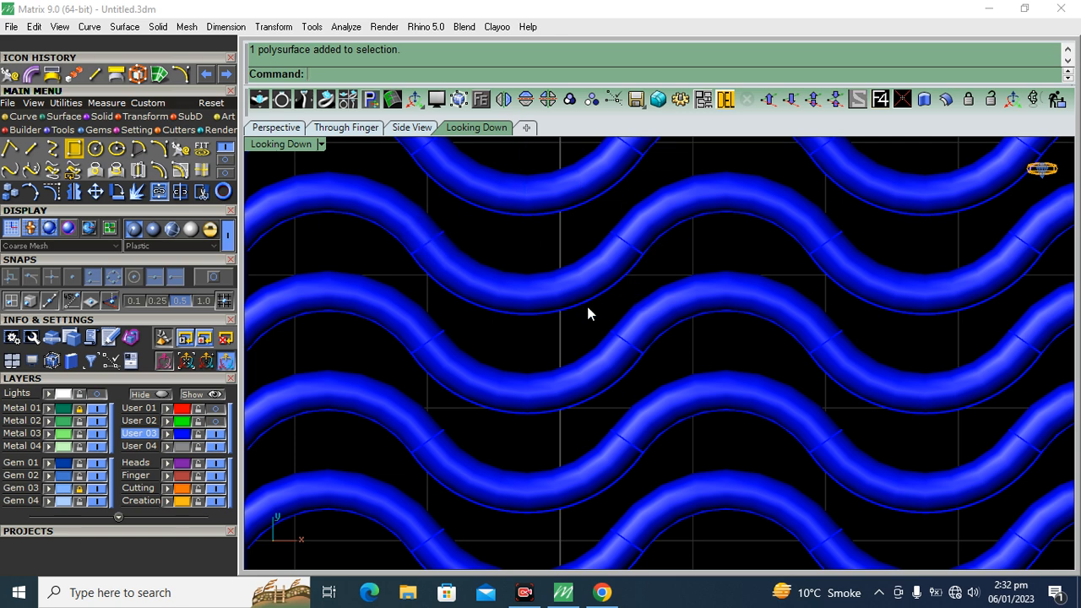
pyautogui.scroll(-6, 651, 300)
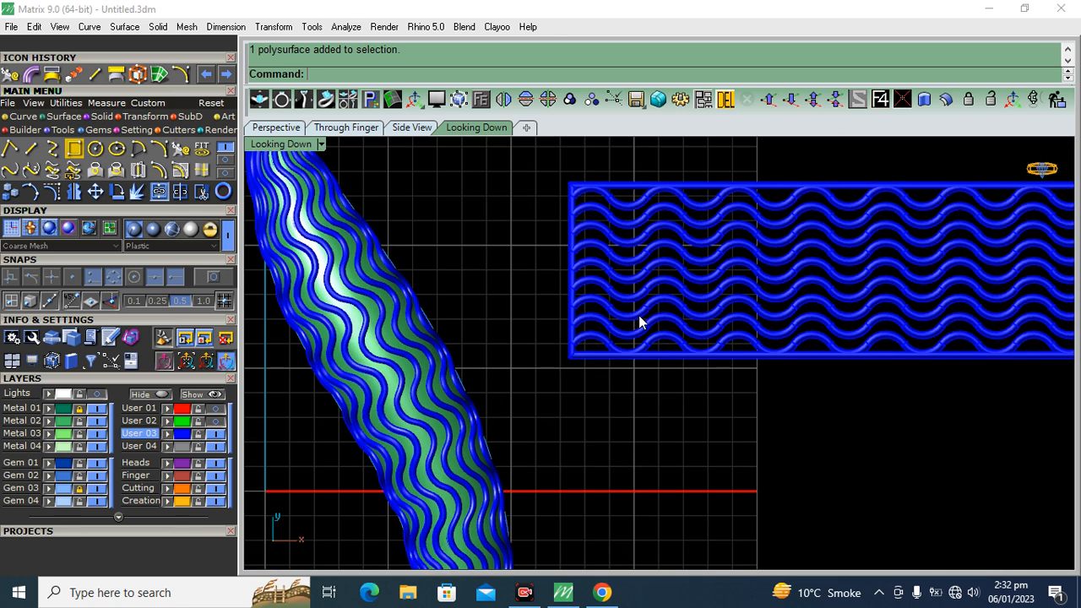
# Examine the pendant and the flat wave pattern from different angles in the Perspective view
pyautogui.click(276, 128)
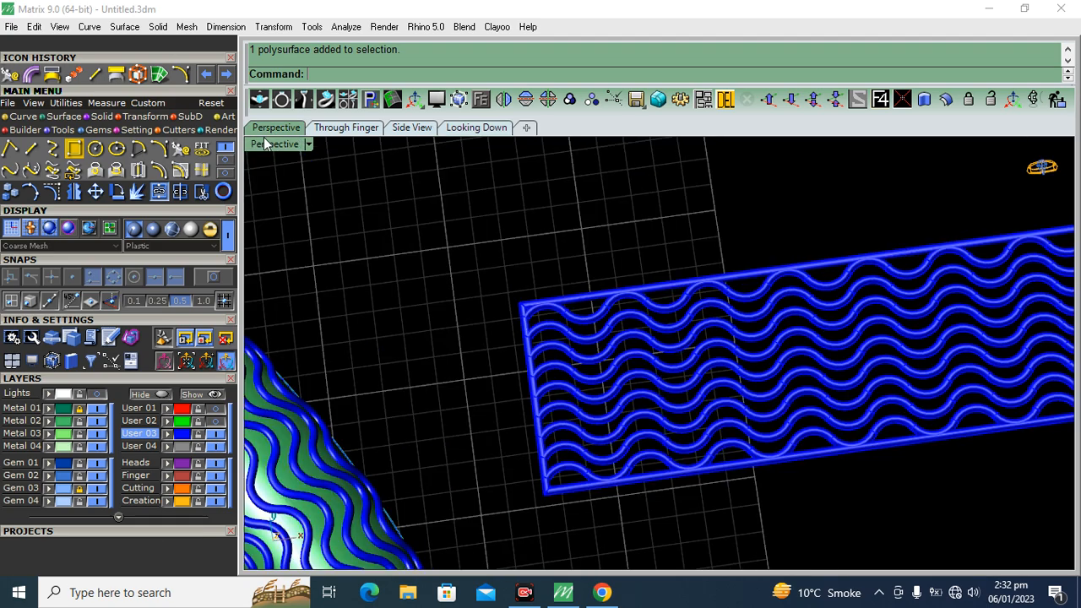
pyautogui.hotkey('ctrl', 'a')
pyautogui.keyDown('ctrl'); pyautogui.moveTo(646, 498); pyautogui.dragTo(645, 500); pyautogui.keyUp('ctrl')
pyautogui.scroll(-10, 754, 298)
pyautogui.moveTo(697, 344); pyautogui.dragTo(677, 304, button='right')
pyautogui.scroll(14, 583, 432)
pyautogui.moveTo(680, 320); pyautogui.dragTo(683, 310)
pyautogui.click(542, 369)
pyautogui.scroll(-8, 690, 312)
pyautogui.moveTo(690, 316); pyautogui.dragTo(646, 400, button='right')
pyautogui.scroll(-6, 630, 333)
pyautogui.keyDown('shift'); pyautogui.moveTo(636, 348); pyautogui.dragTo(628, 363, button='right'); pyautogui.keyUp('shift')
pyautogui.click(501, 5)
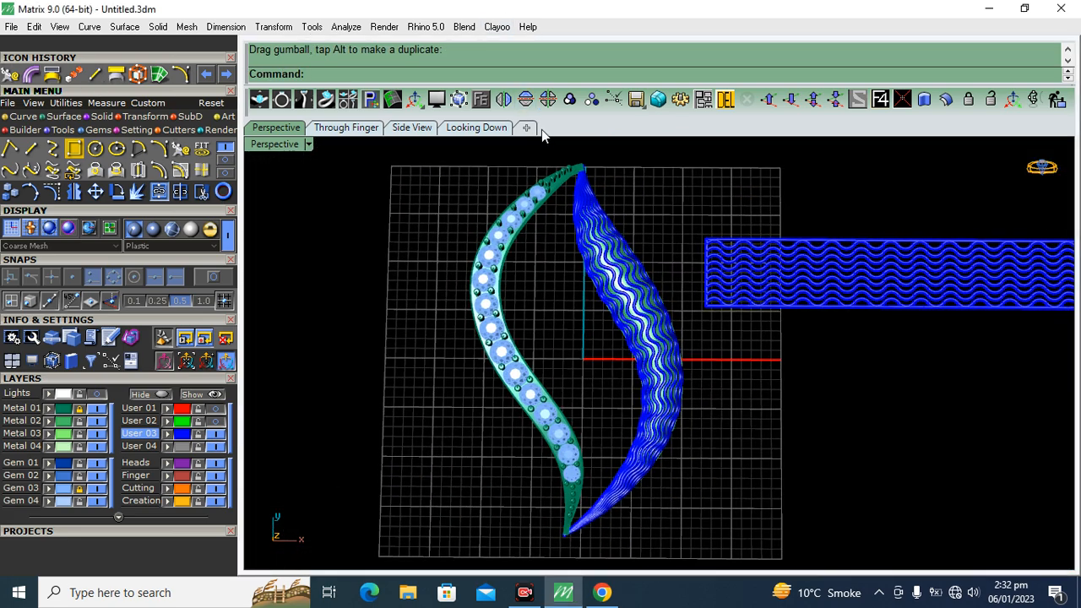
# Show the reference sketch in the Looking Down view and trace the outer left edge of the upper inner segment with an interpolated curve
pyautogui.click(474, 128)
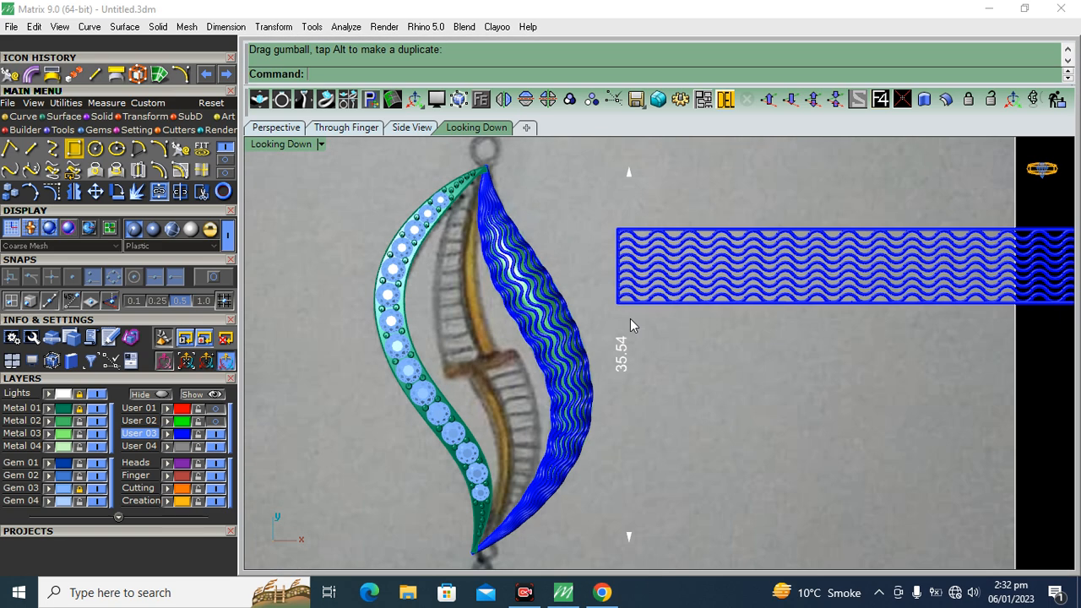
pyautogui.moveTo(672, 457); pyautogui.dragTo(686, 446, button='right')
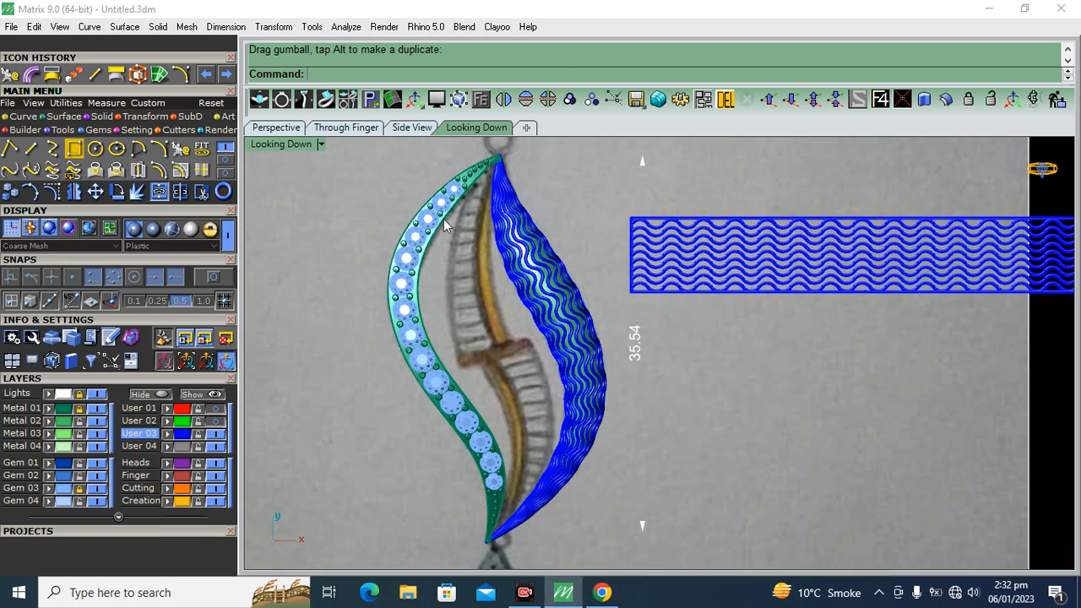
pyautogui.click(49, 147)
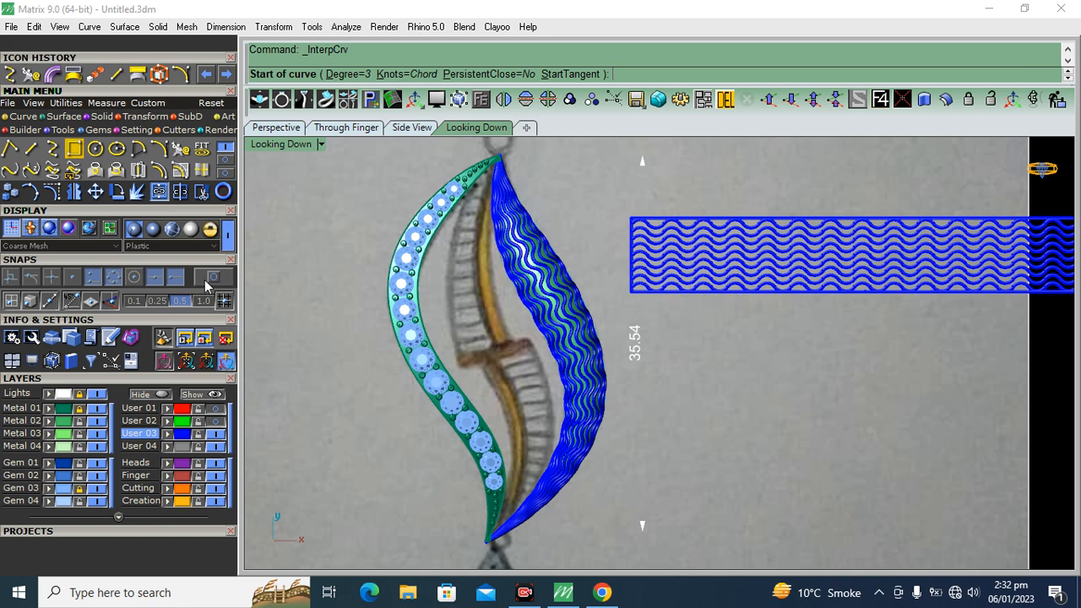
pyautogui.scroll(3, 494, 193)
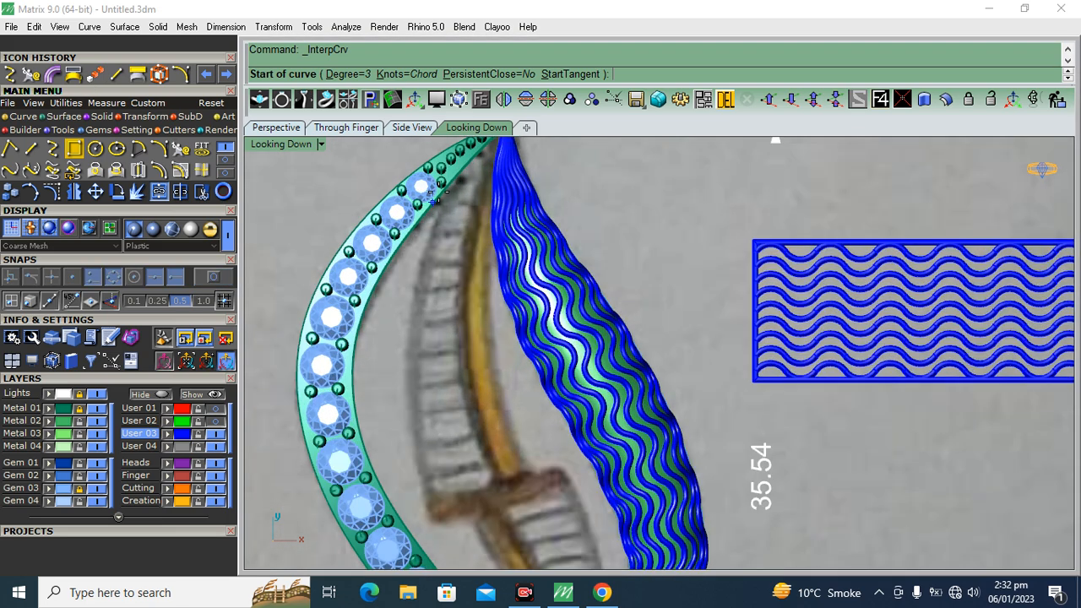
pyautogui.scroll(2, 489, 193)
pyautogui.click(493, 163)
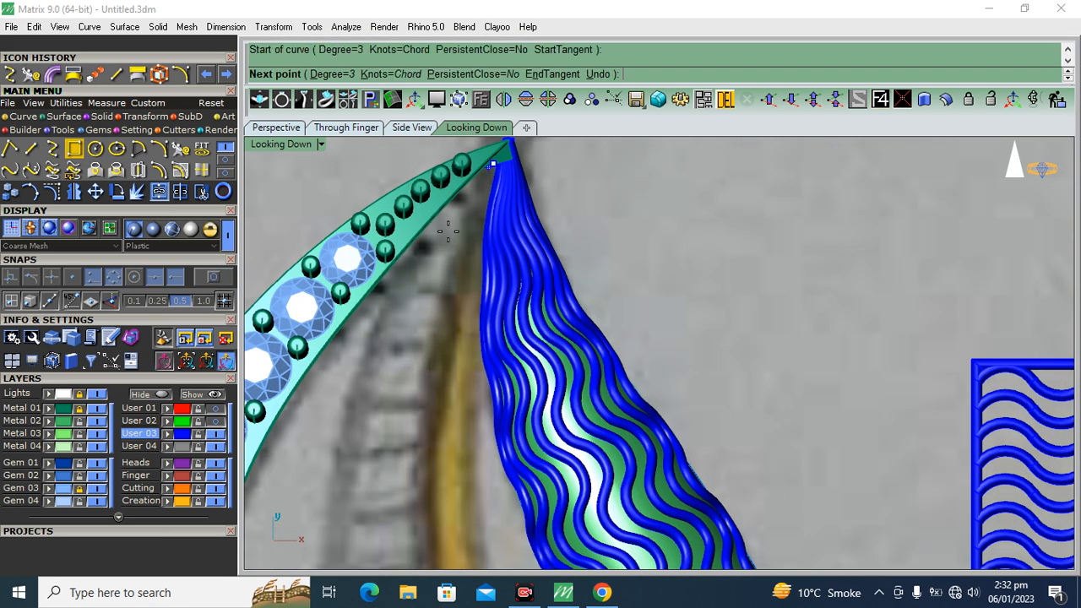
pyautogui.click(386, 299)
pyautogui.scroll(-4, 387, 300)
pyautogui.scroll(5, 386, 337)
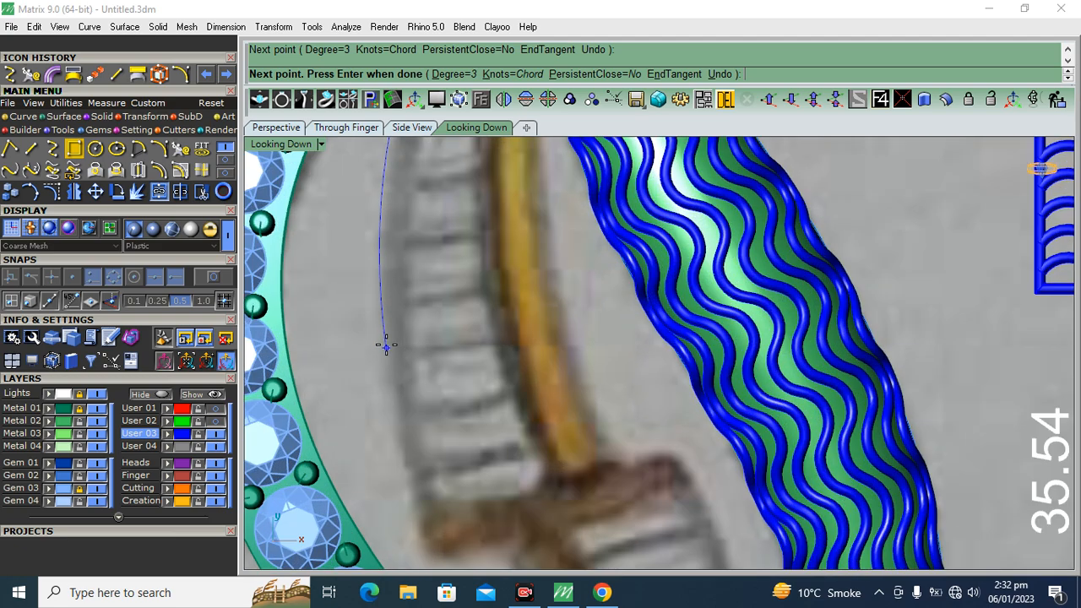
pyautogui.click(381, 353)
pyautogui.moveTo(387, 431); pyautogui.dragTo(365, 296, button='right')
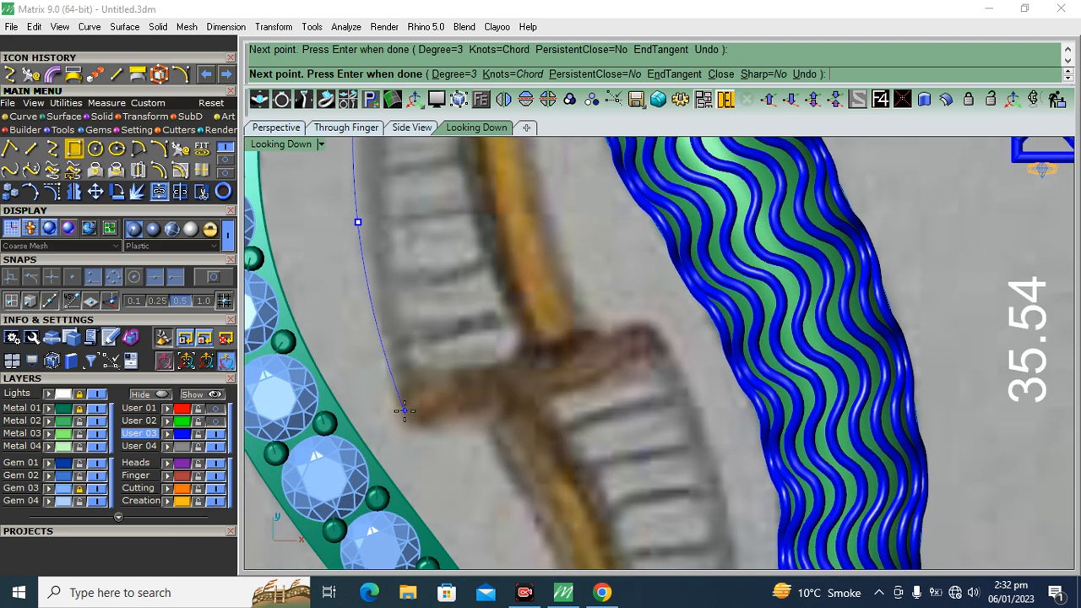
pyautogui.click(406, 428)
pyautogui.rightClick(406, 429)
pyautogui.scroll(-6, 477, 353)
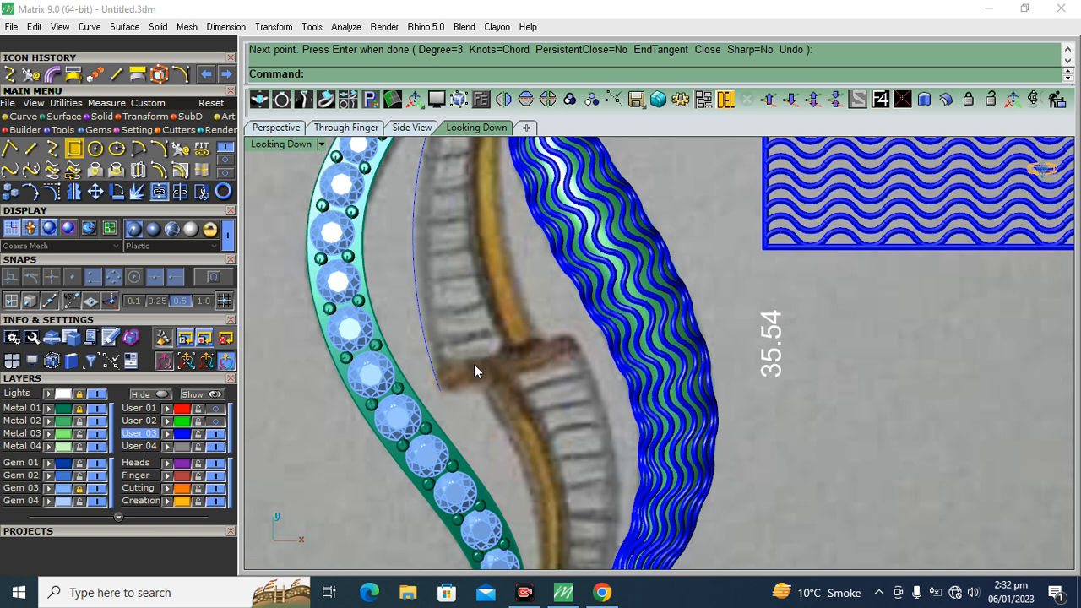
# Draw a straight closing curve from the lower end of the traced edge across the sketch's brown crossband, with object snaps on
pyautogui.rightClick(472, 365)
pyautogui.click(212, 277)
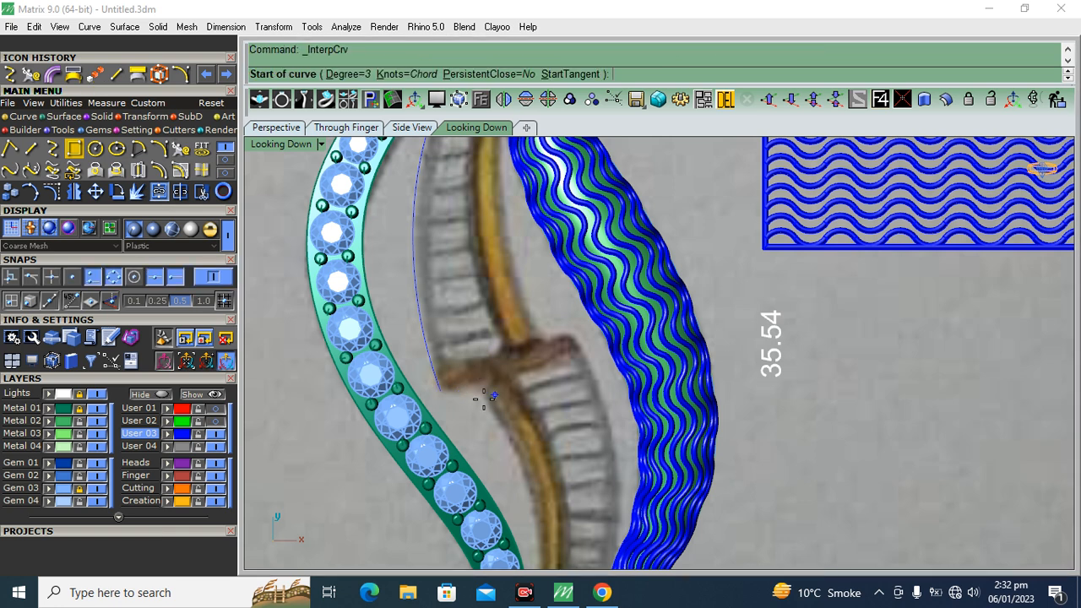
pyautogui.click(439, 391)
pyautogui.scroll(3, 540, 346)
pyautogui.click(539, 346)
pyautogui.rightClick(539, 347)
pyautogui.moveTo(550, 295); pyautogui.dragTo(550, 369, button='right')
# Trace the right edge of the golden stem with an interpolated curve from the crossband line's end up to the first curve's tip
pyautogui.rightClick(550, 369)
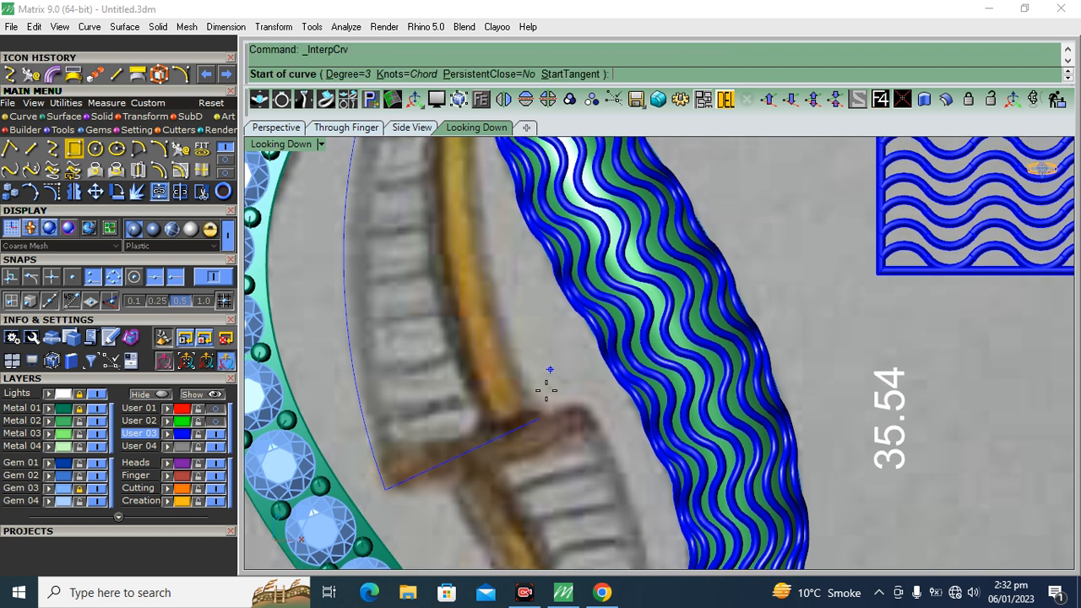
pyautogui.click(538, 414)
pyautogui.click(487, 265)
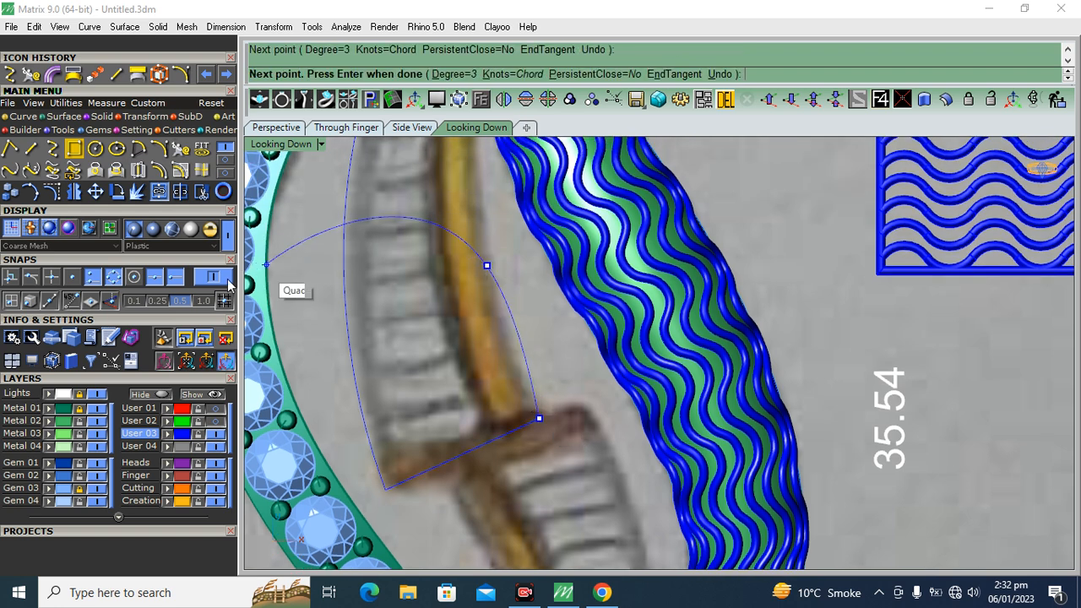
pyautogui.moveTo(464, 196); pyautogui.dragTo(437, 461, button='right')
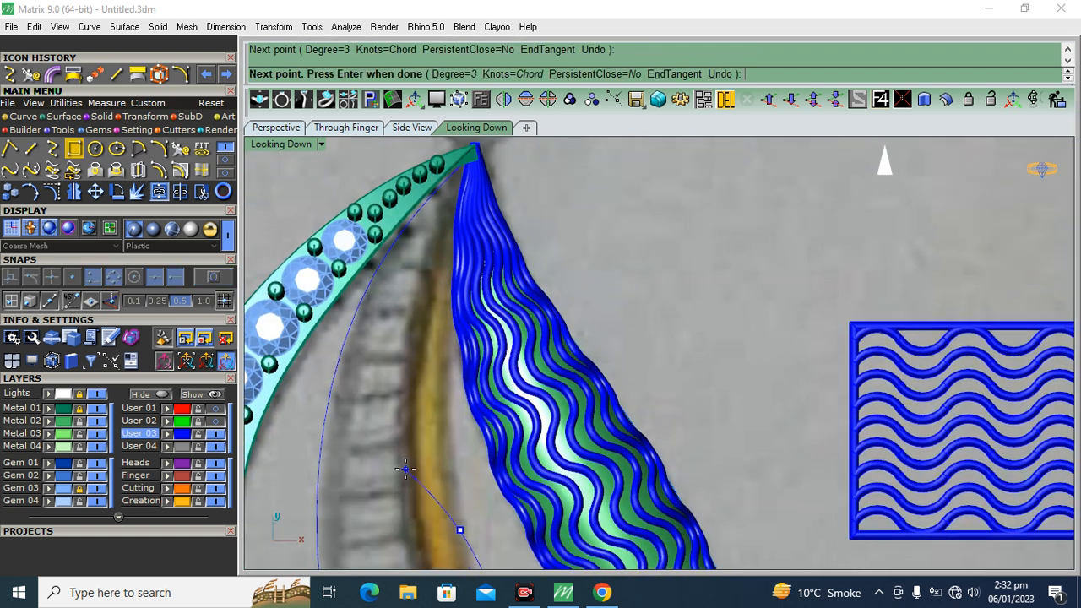
pyautogui.click(443, 320)
pyautogui.scroll(5, 456, 195)
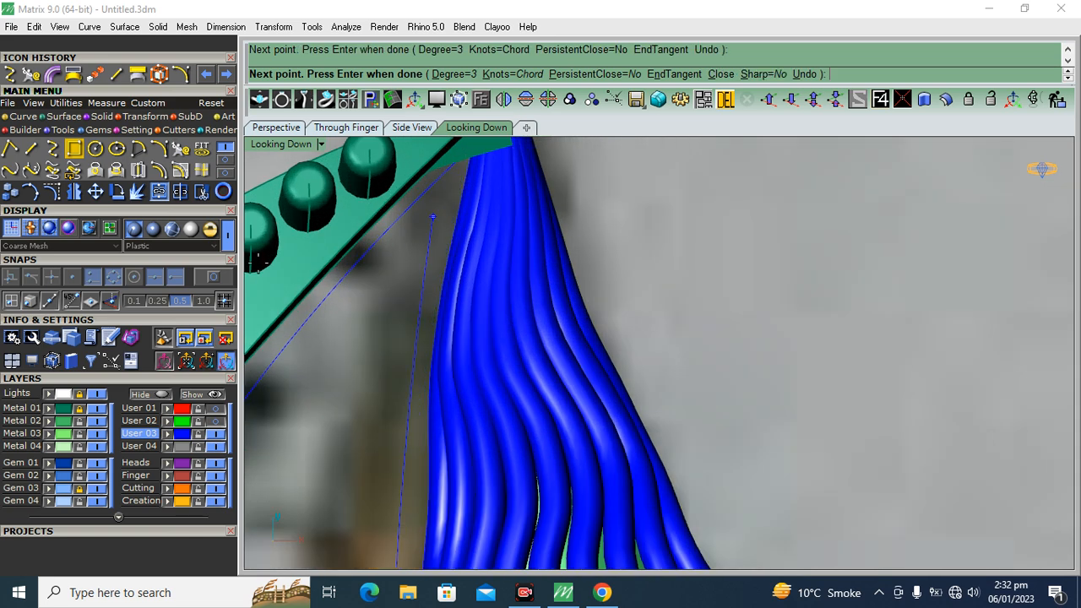
pyautogui.click(212, 277)
pyautogui.scroll(3, 461, 174)
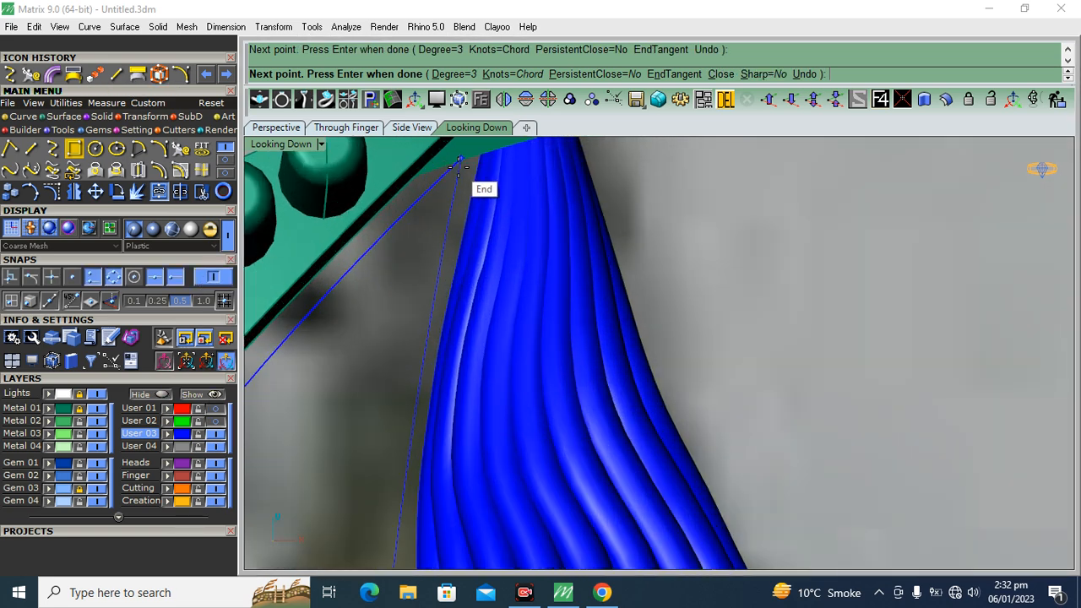
pyautogui.click(462, 152)
pyautogui.press('Return')
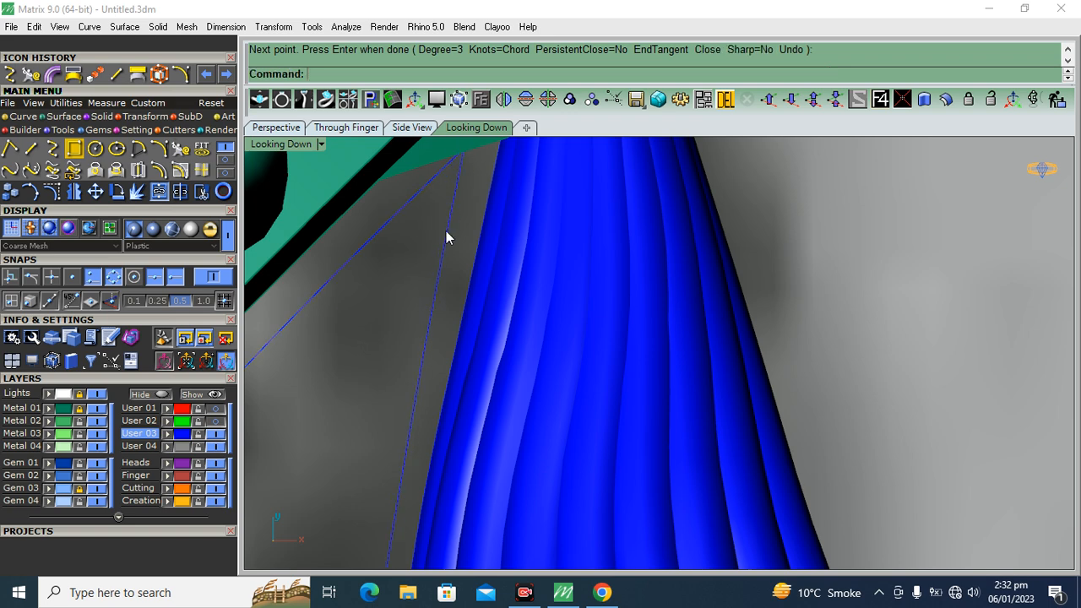
# Try to join the traced edge curves of the upper inner segment
pyautogui.click(445, 231)
pyautogui.scroll(-8, 467, 222)
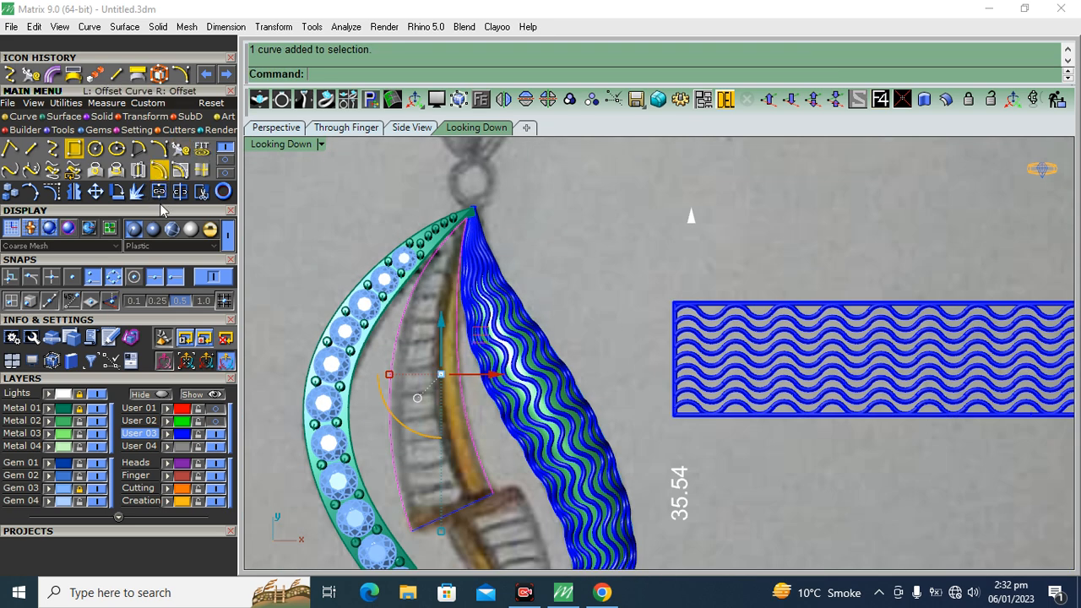
pyautogui.click(201, 193)
pyautogui.moveTo(540, 313); pyautogui.dragTo(530, 248, button='right')
pyautogui.hotkey('ctrl', 'z')
pyautogui.press('Escape')
# Undo the join of the traced edges and offset the golden stem's right edge curve by 1 towards the stem's left side
pyautogui.scroll(4, 486, 388)
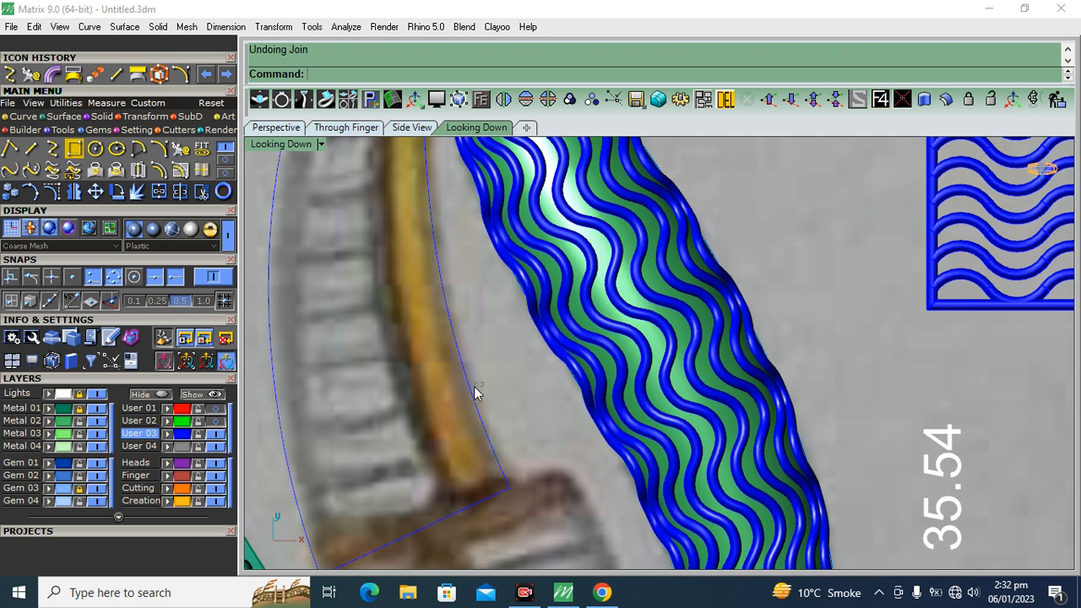
pyautogui.click(449, 401)
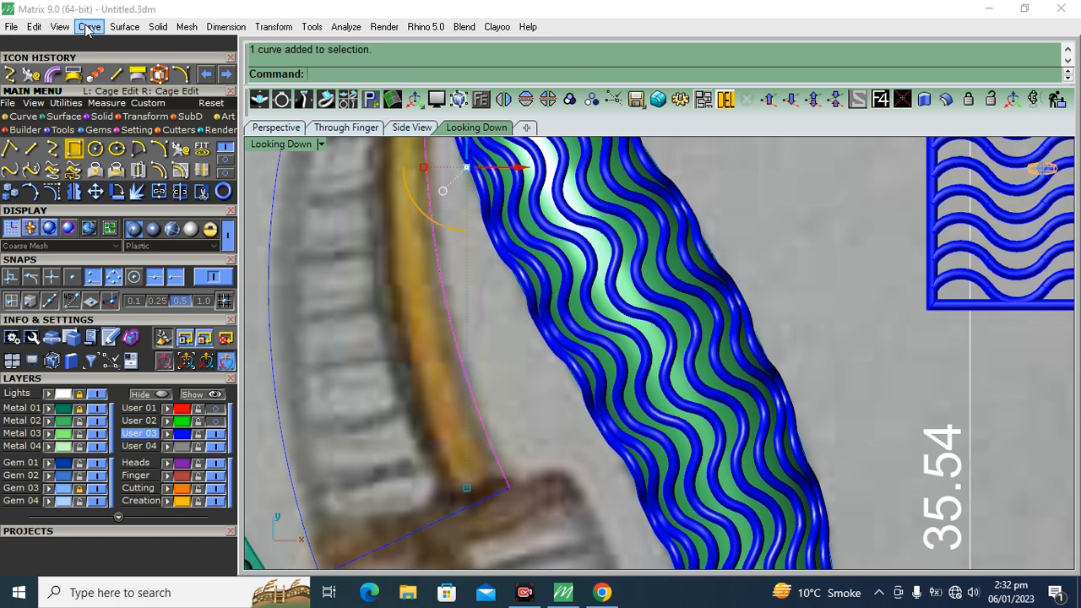
pyautogui.click(176, 174)
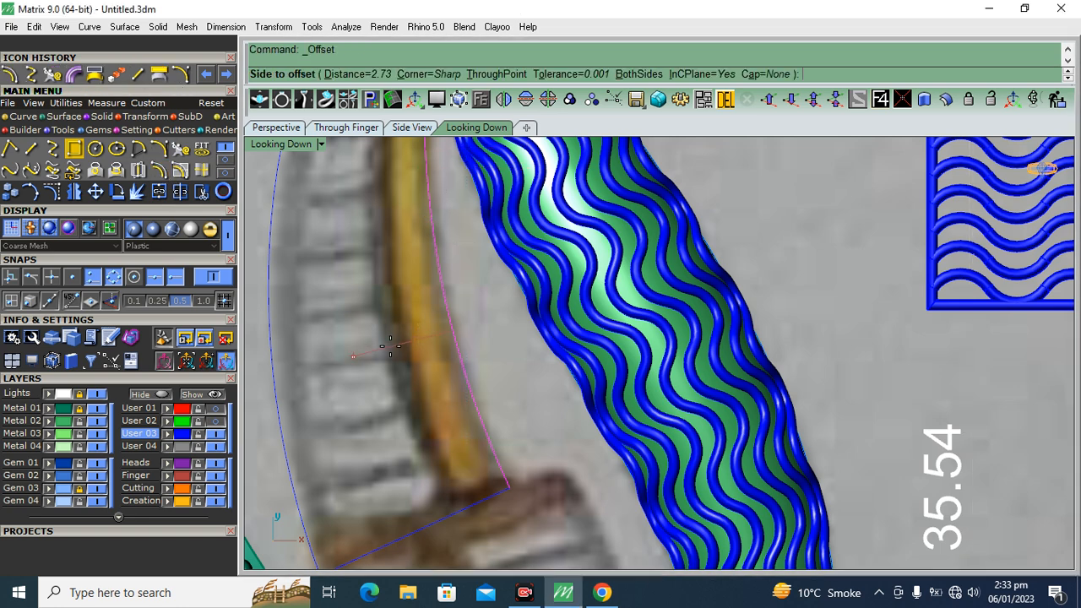
pyautogui.write('1')
pyautogui.press('Return')
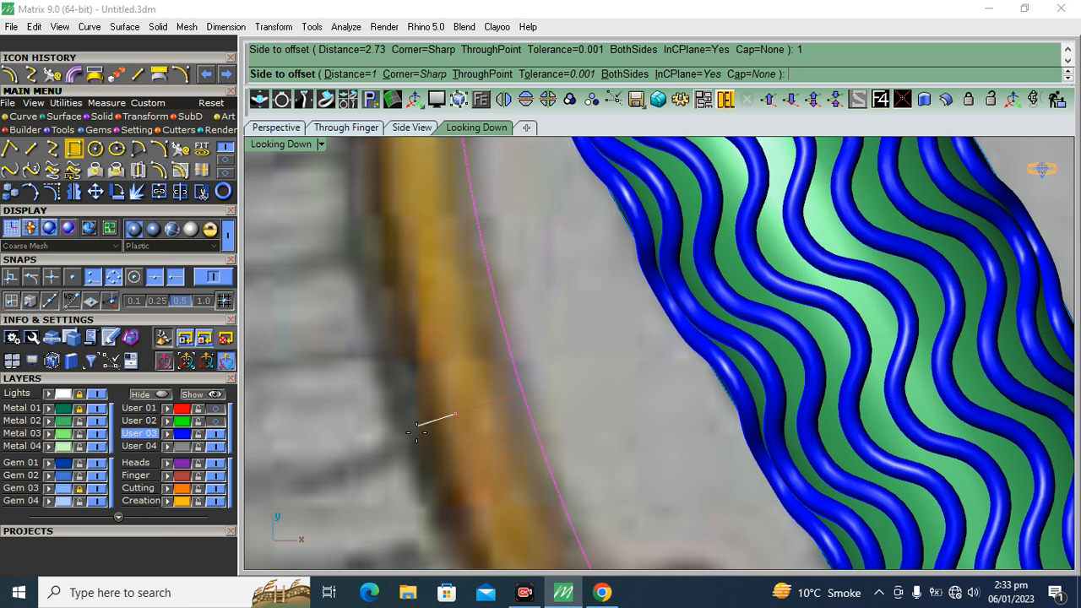
pyautogui.scroll(-3, 423, 386)
pyautogui.click(456, 404)
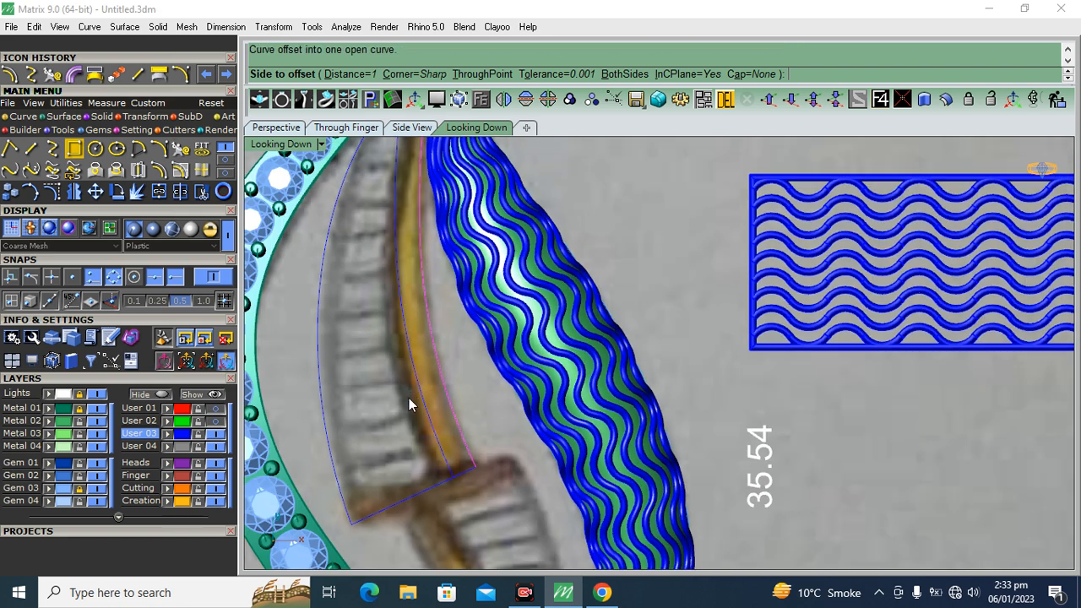
pyautogui.click(466, 391)
pyautogui.moveTo(387, 299); pyautogui.dragTo(394, 424, button='right')
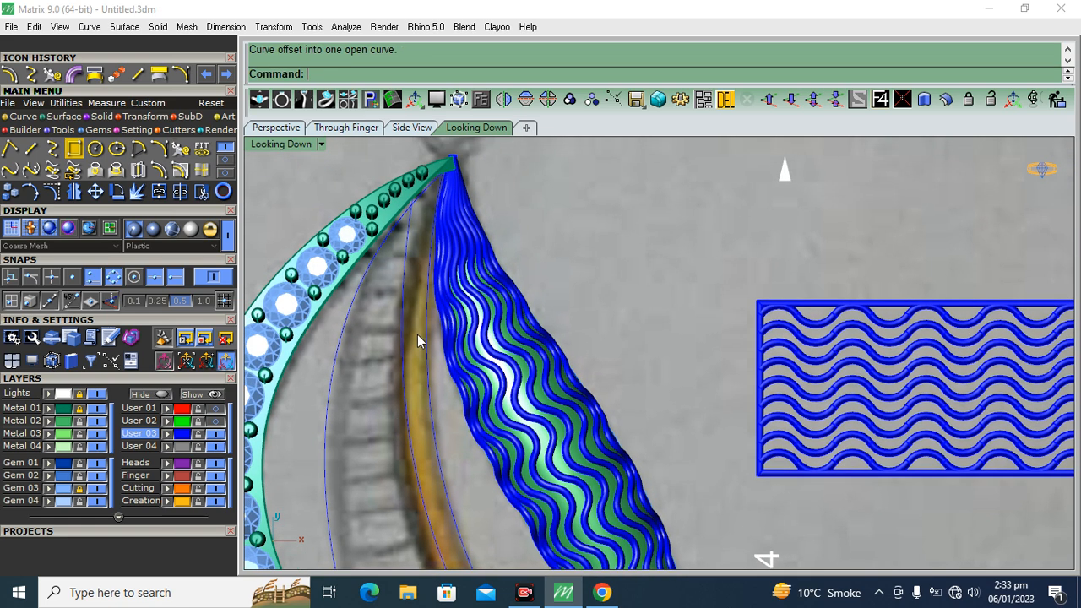
# Draw an interpolated curve from the offset curve's lower end up along the stem's left side to the shared tip, and delete the offset curve
pyautogui.click(51, 150)
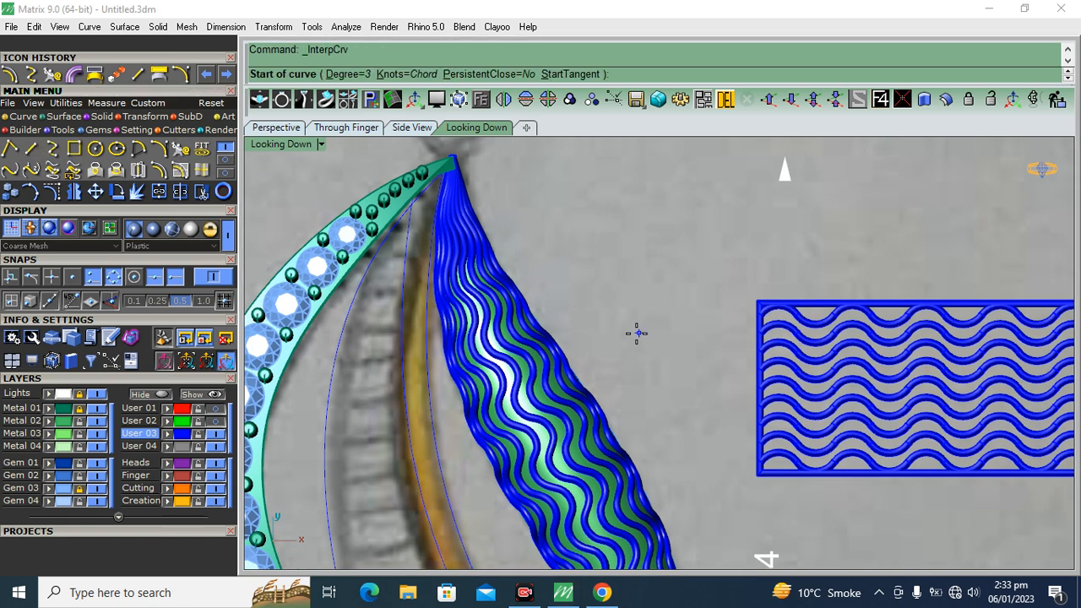
pyautogui.moveTo(639, 334); pyautogui.dragTo(608, 172, button='right')
pyautogui.scroll(10, 441, 469)
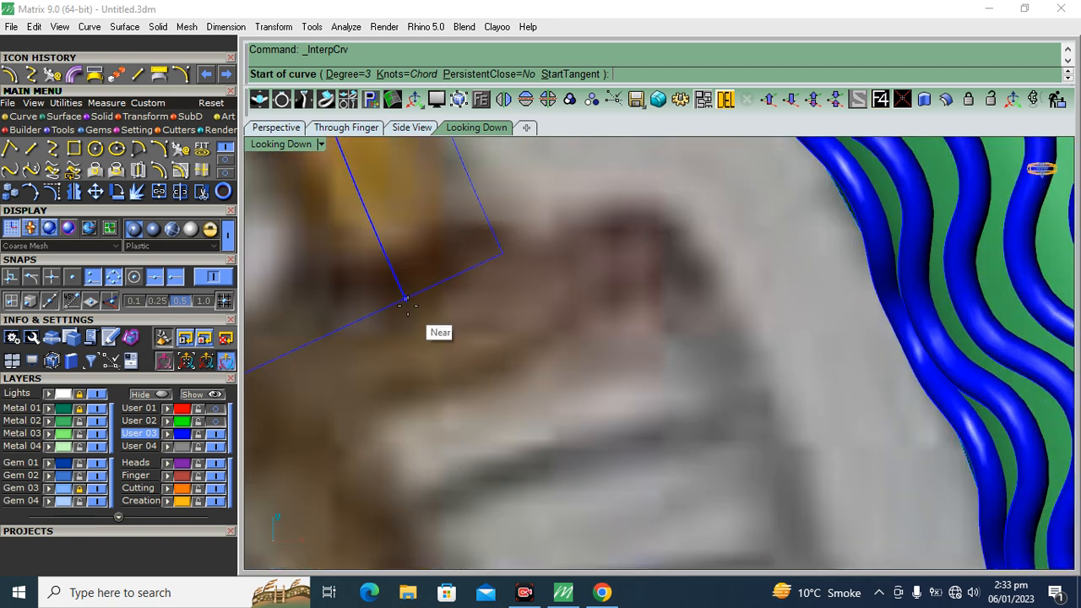
pyautogui.scroll(5, 411, 313)
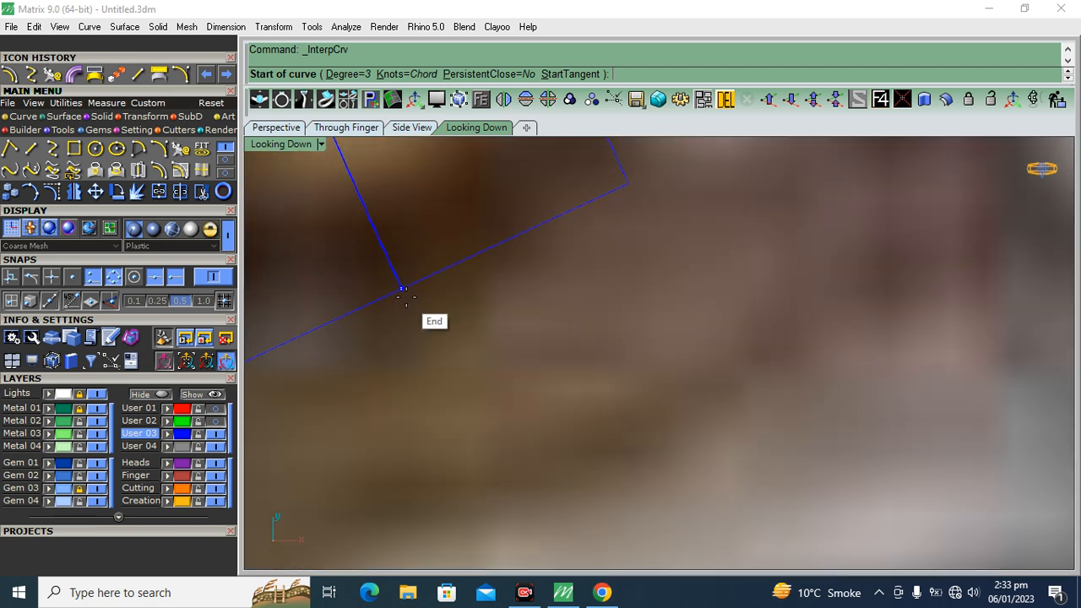
pyautogui.click(403, 289)
pyautogui.scroll(-5, 470, 361)
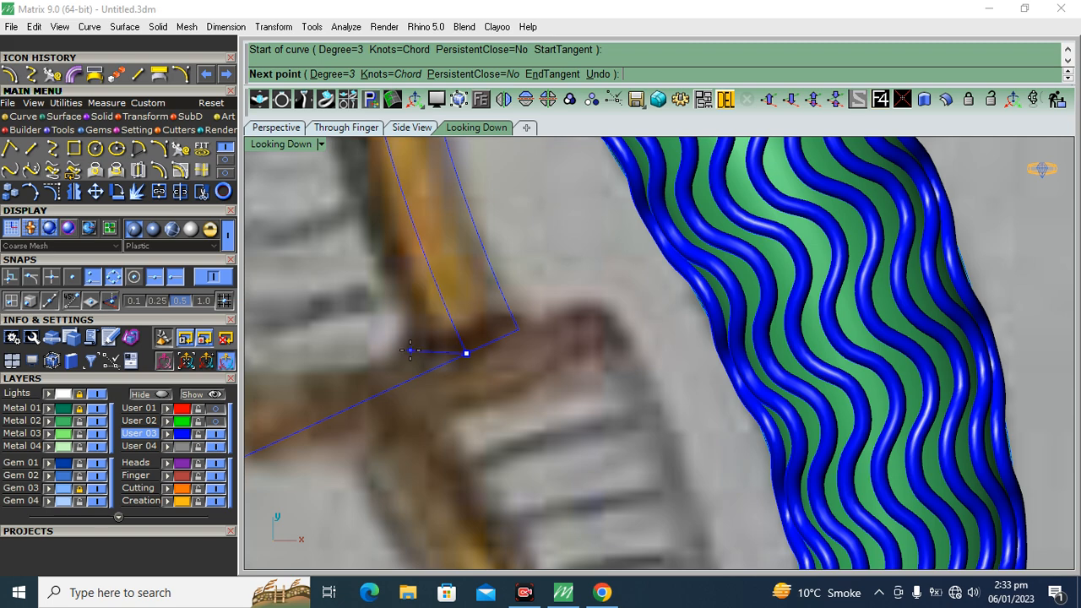
pyautogui.click(420, 238)
pyautogui.scroll(-5, 374, 439)
pyautogui.scroll(3, 398, 348)
pyautogui.click(400, 347)
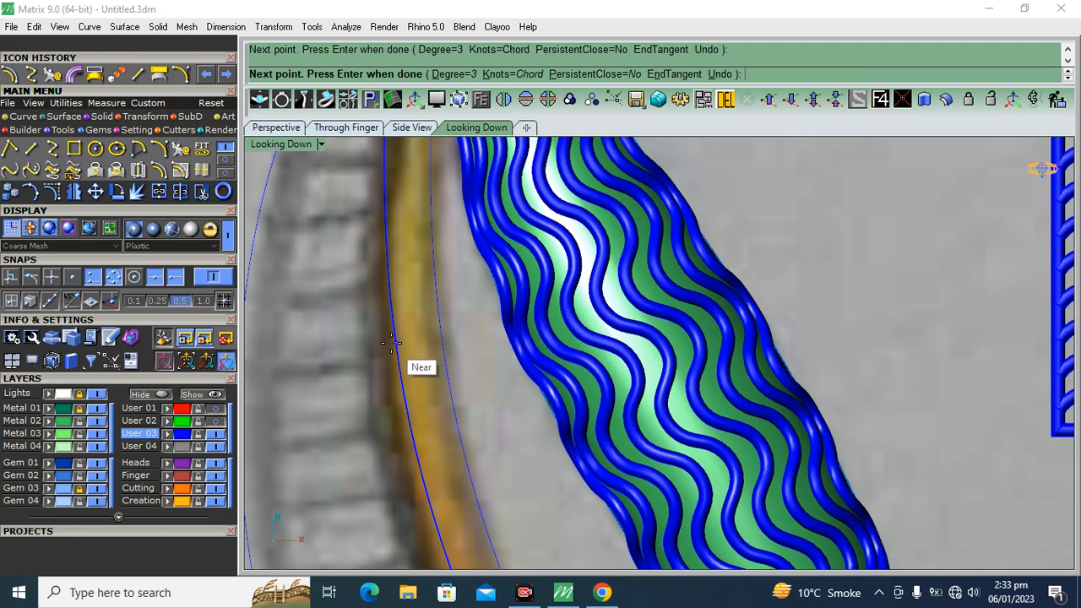
pyautogui.scroll(4, 396, 296)
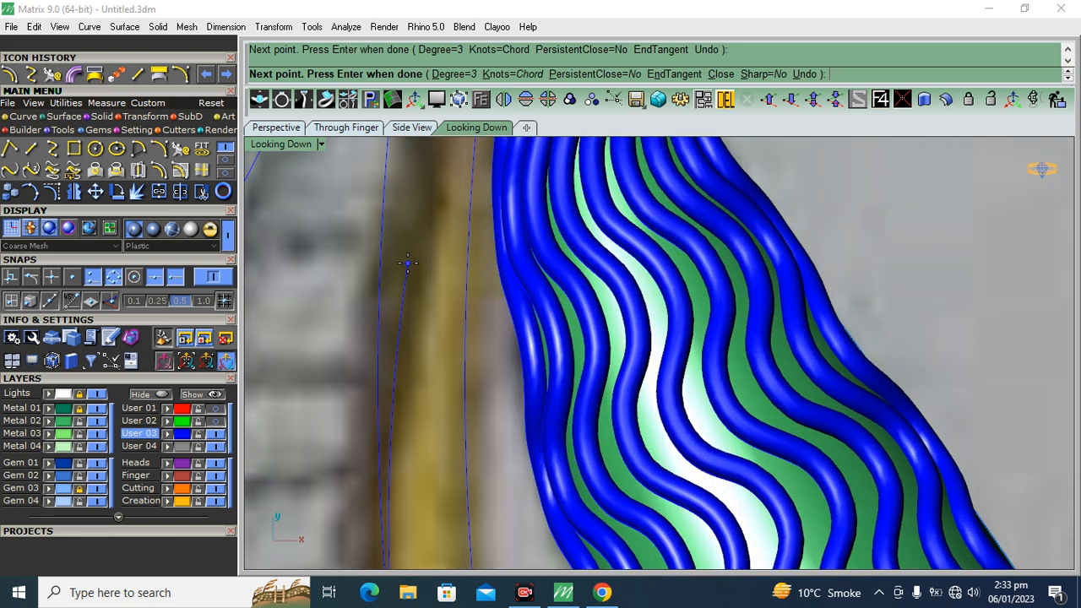
pyautogui.click(407, 263)
pyautogui.scroll(-5, 396, 323)
pyautogui.scroll(3, 396, 335)
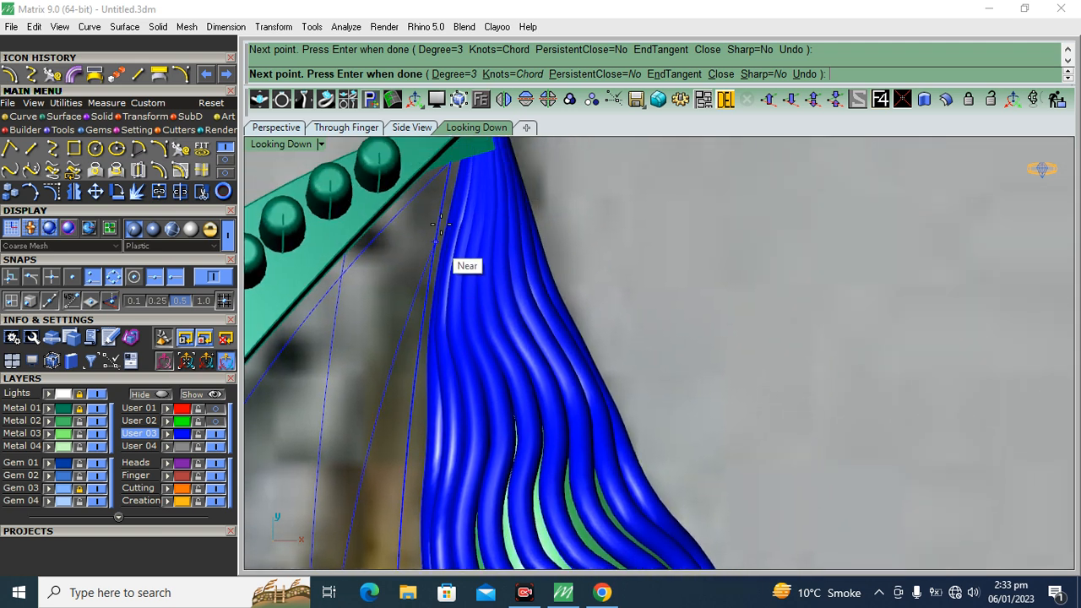
pyautogui.press('Return')
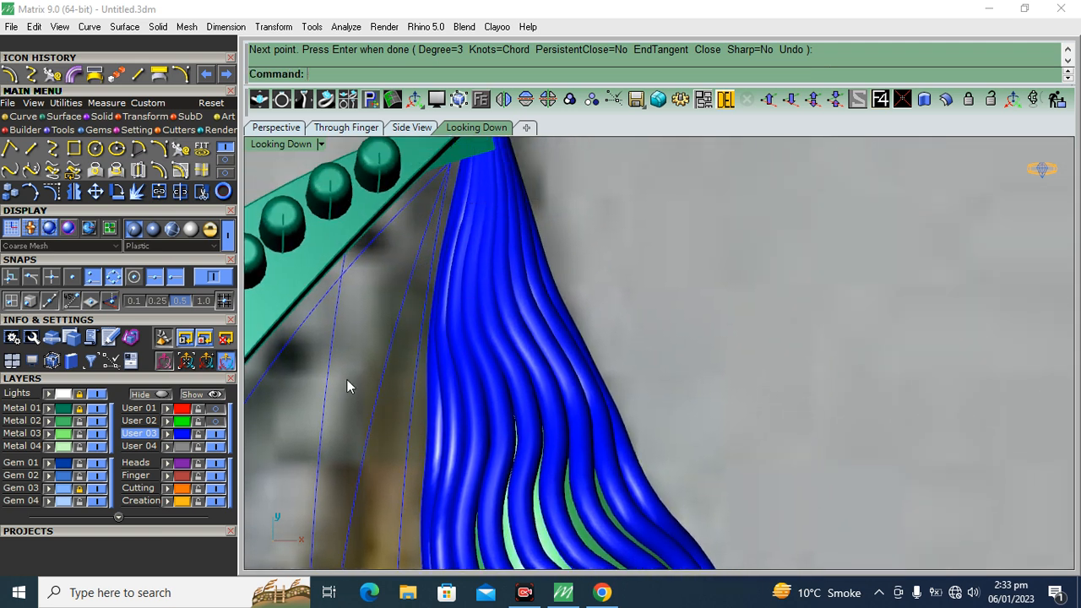
pyautogui.press('Delete')
pyautogui.scroll(-5, 464, 246)
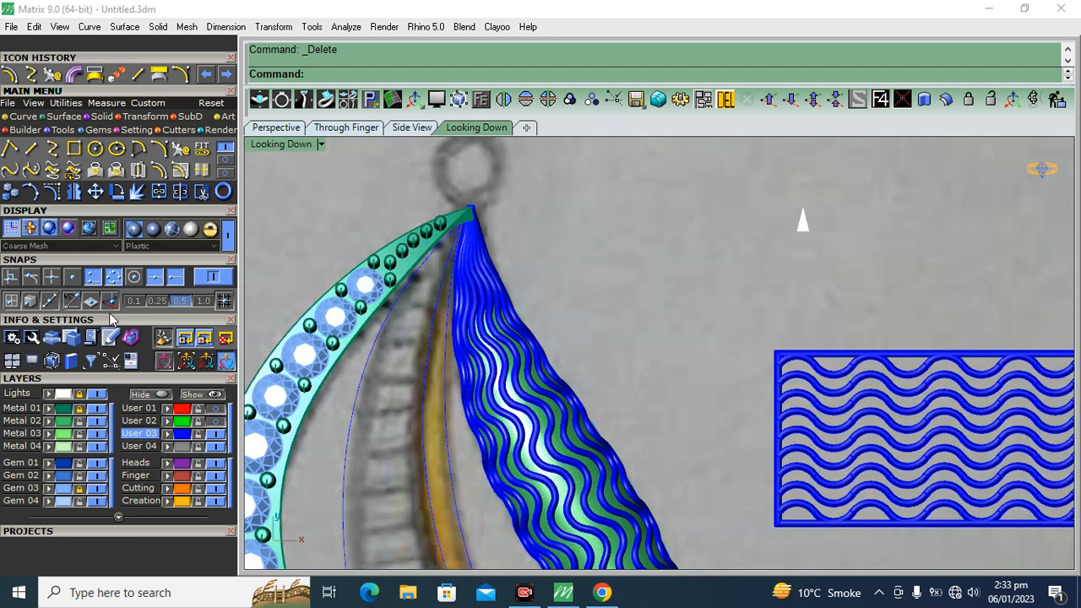
# Hide the Lights, Metal 01 and Gem 03 layers
pyautogui.click(103, 393)
pyautogui.moveTo(292, 443); pyautogui.dragTo(301, 322, button='right')
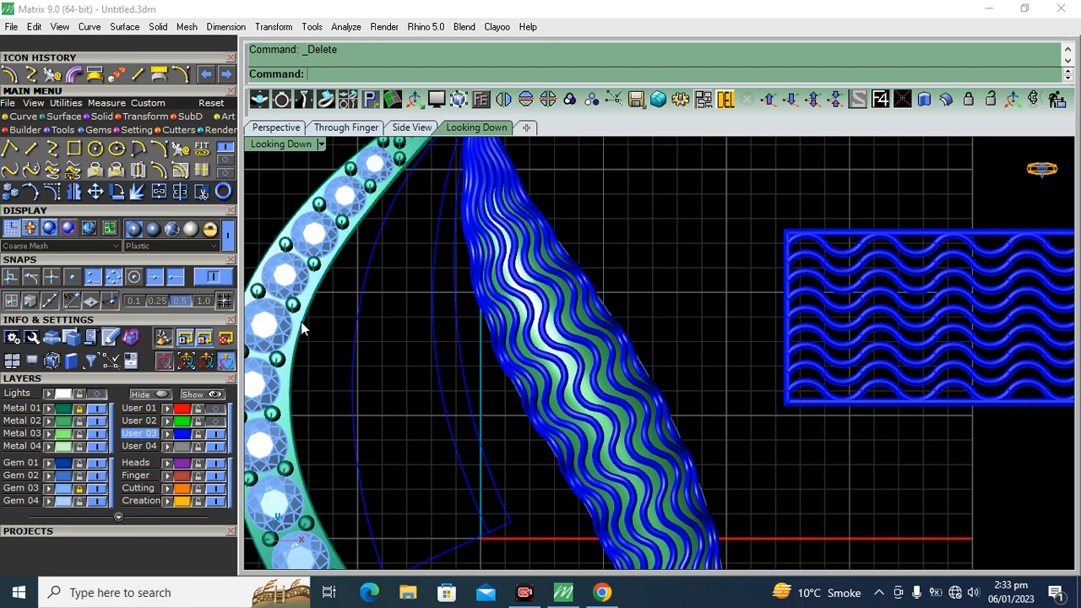
pyautogui.click(98, 409)
pyautogui.click(98, 488)
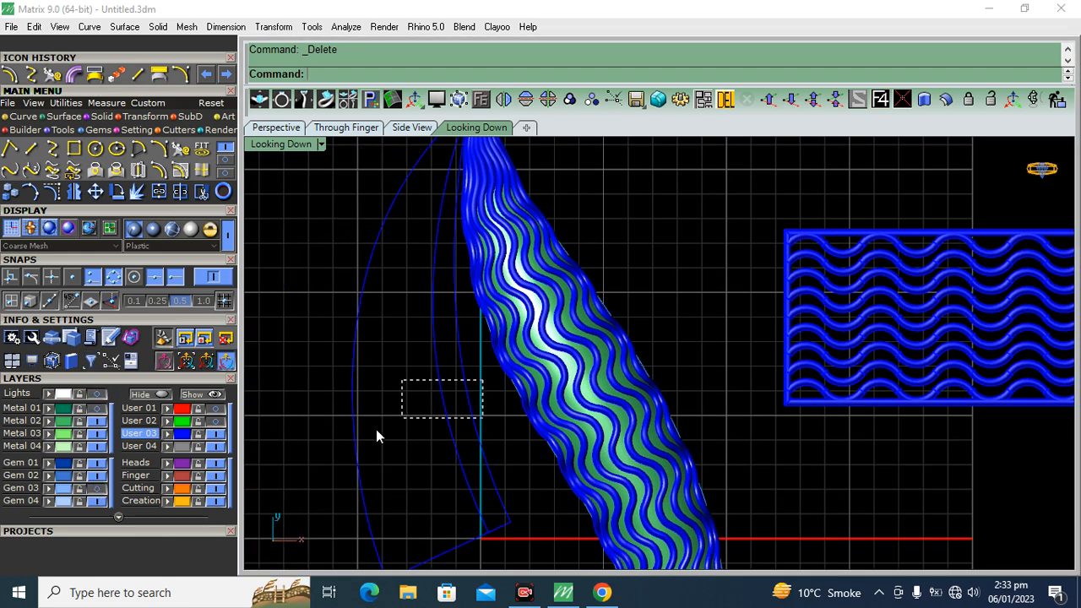
# Assign the three long traced edge curves of the upper inner segment to the Creation layer
pyautogui.moveTo(402, 418); pyautogui.dragTo(304, 458)
pyautogui.click(169, 500)
pyautogui.click(286, 416)
pyautogui.moveTo(518, 370); pyautogui.dragTo(514, 307, button='right')
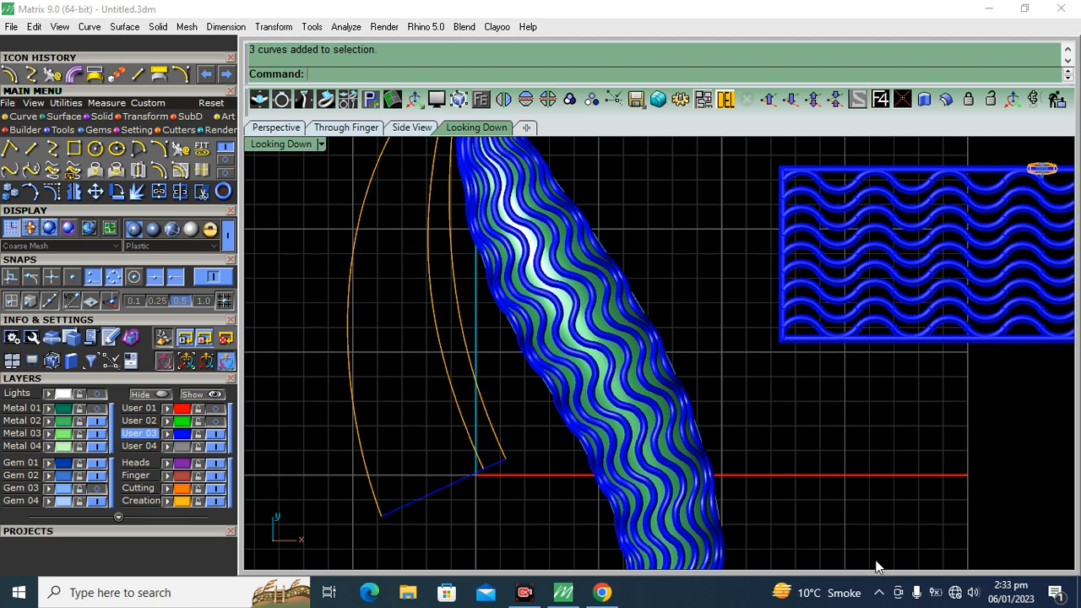
# Try to thicken the right leaf's green base surface into a solid with an offset distance of 0.4 in the Perspective view
pyautogui.scroll(-5, 591, 363)
pyautogui.click(276, 128)
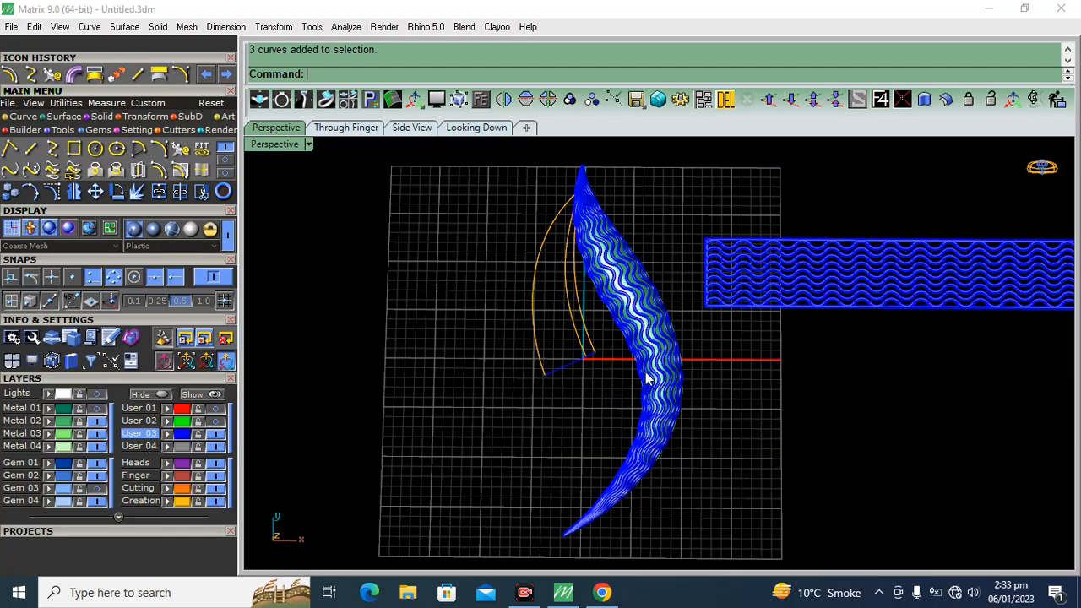
pyautogui.scroll(6, 623, 358)
pyautogui.click(598, 277)
pyautogui.scroll(-6, 598, 277)
pyautogui.moveTo(598, 277); pyautogui.dragTo(762, 199, button='right')
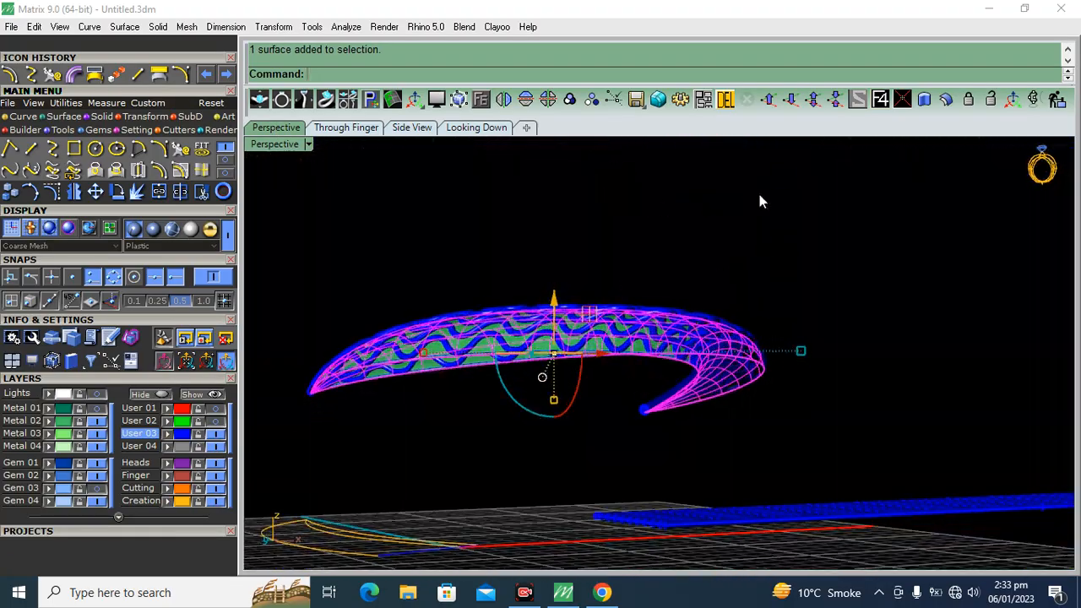
pyautogui.click(945, 99)
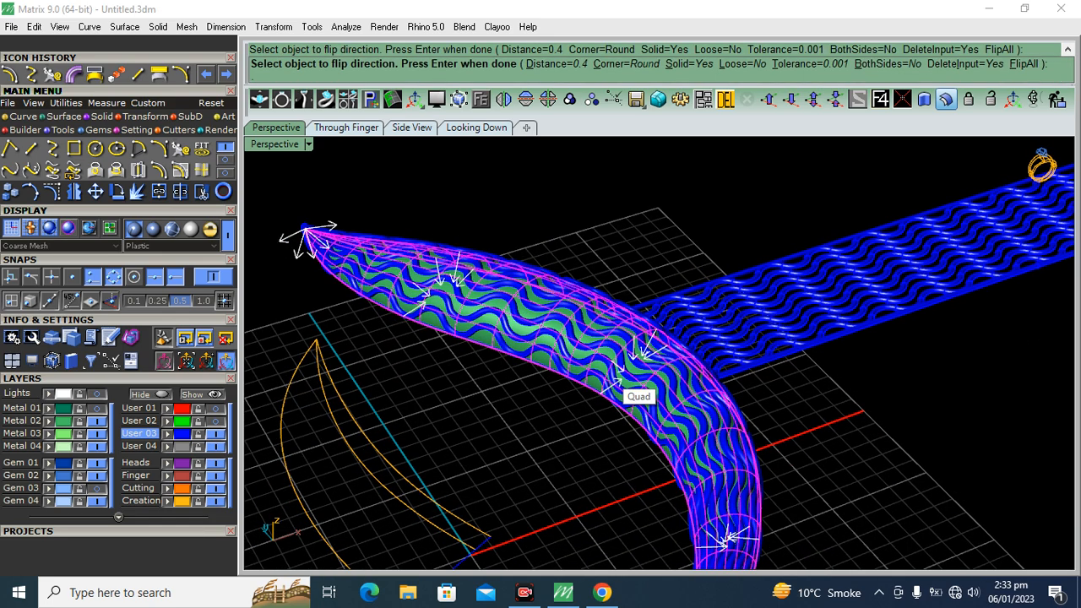
pyautogui.press('Return')
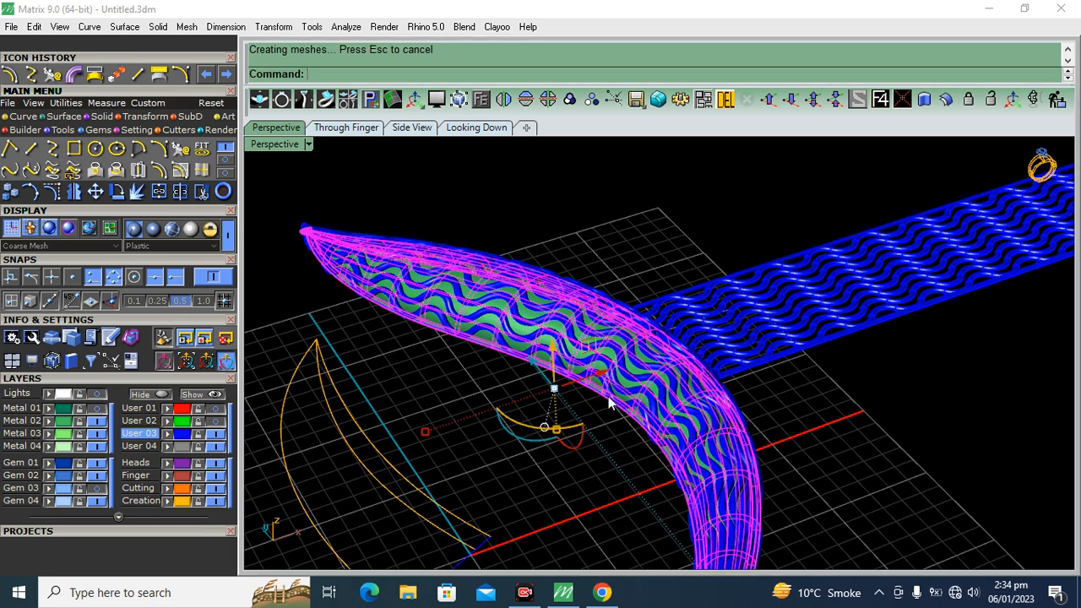
pyautogui.click(628, 204)
pyautogui.moveTo(585, 369)
pyautogui.mouseDown(button='right')
pyautogui.moveTo(586, 173)
pyautogui.moveTo(596, 380)
pyautogui.mouseUp(button='right')
pyautogui.scroll(5, 502, 380)
pyautogui.hotkey('ctrl', 'z')
# Offset the right leaf's green base surface into a solid with a distance of 0.3 and inspect its edge against the waves
pyautogui.press('Return')
pyautogui.click(584, 361)
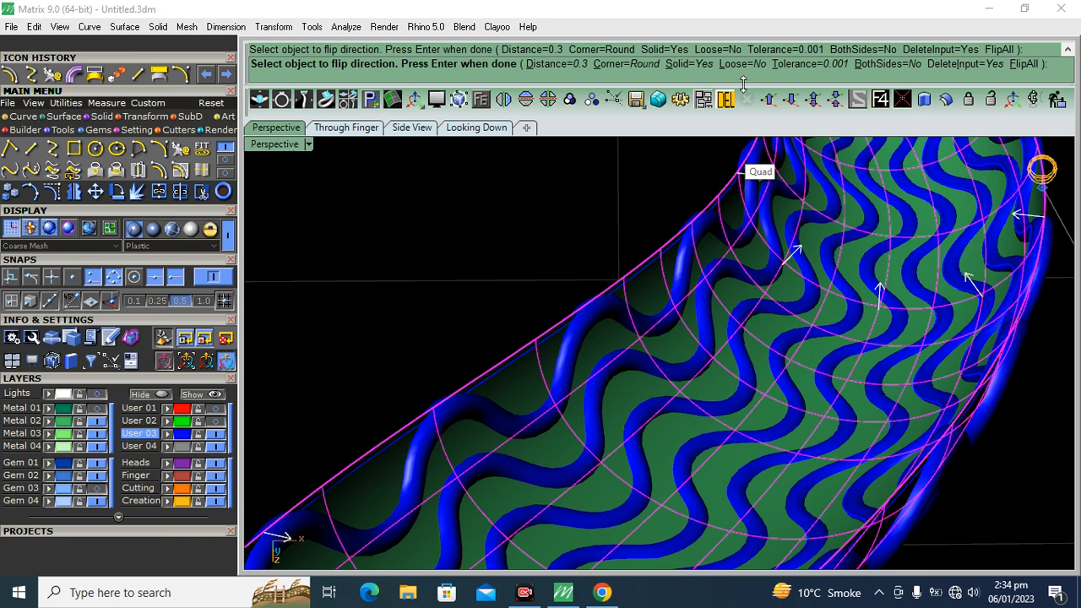
pyautogui.press('Return')
pyautogui.moveTo(513, 268)
pyautogui.mouseDown(button='right')
pyautogui.moveTo(767, 342)
pyautogui.moveTo(717, 338)
pyautogui.mouseUp(button='right')
pyautogui.moveTo(621, 322); pyautogui.dragTo(625, 270, button='right')
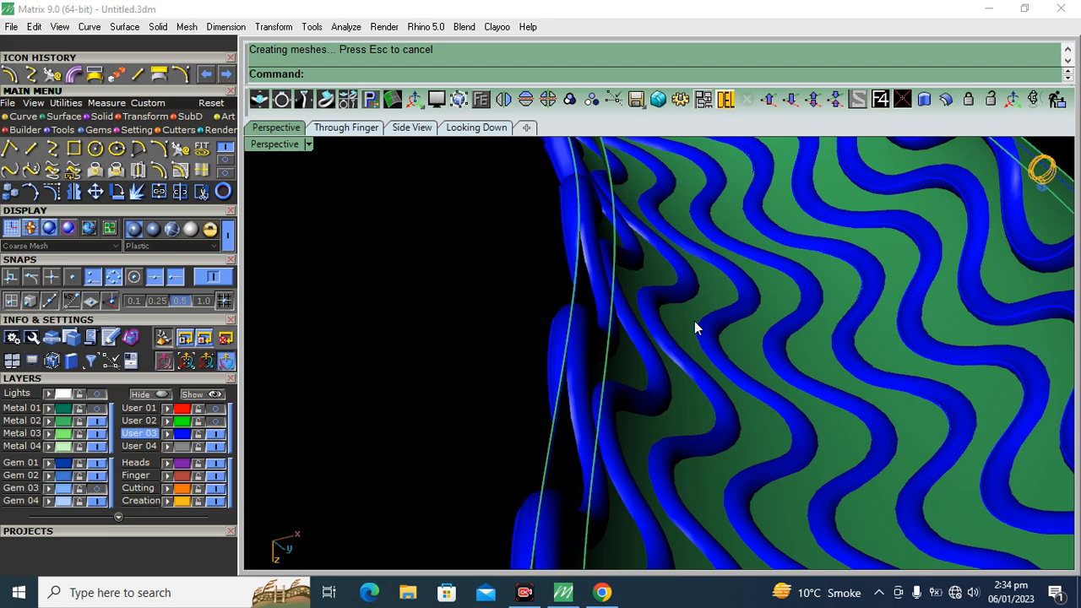
pyautogui.moveTo(676, 343)
pyautogui.mouseDown(button='right')
pyautogui.moveTo(707, 346)
pyautogui.moveTo(742, 289)
pyautogui.moveTo(680, 248)
pyautogui.moveTo(684, 404)
pyautogui.mouseUp(button='right')
pyautogui.moveTo(564, 454); pyautogui.dragTo(711, 447, button='right')
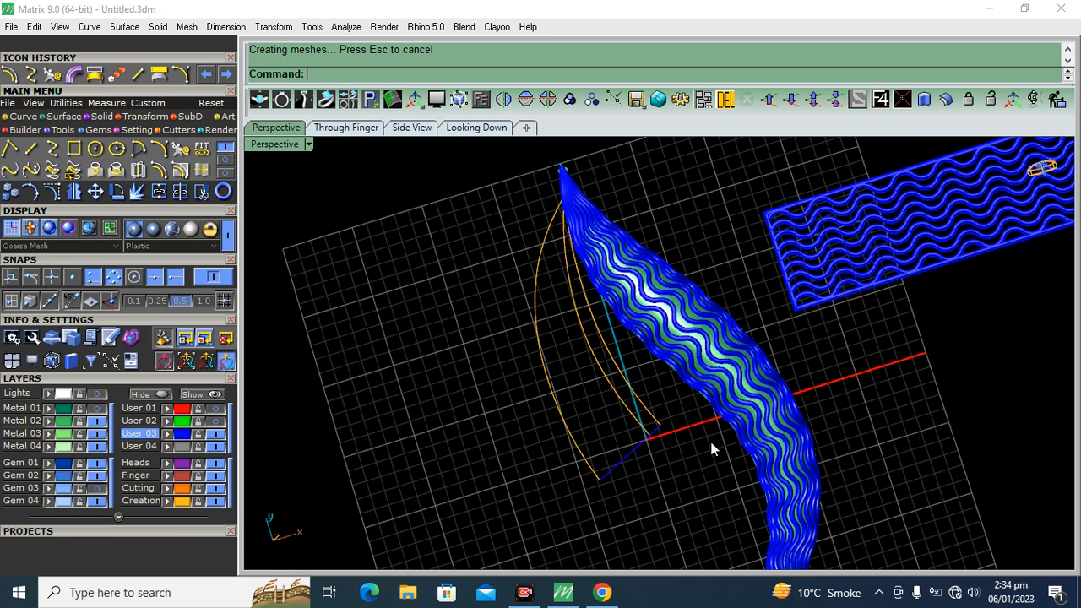
# In the Looking Down view with the sketch shown, loft a surface between the golden stem's two edge curves
pyautogui.scroll(3, 651, 439)
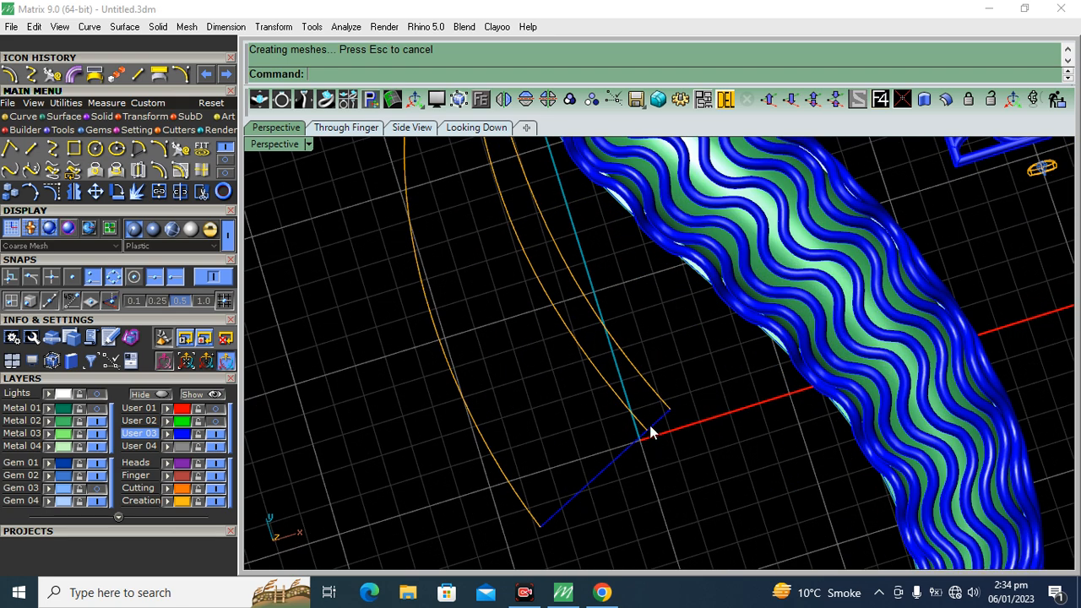
pyautogui.click(477, 128)
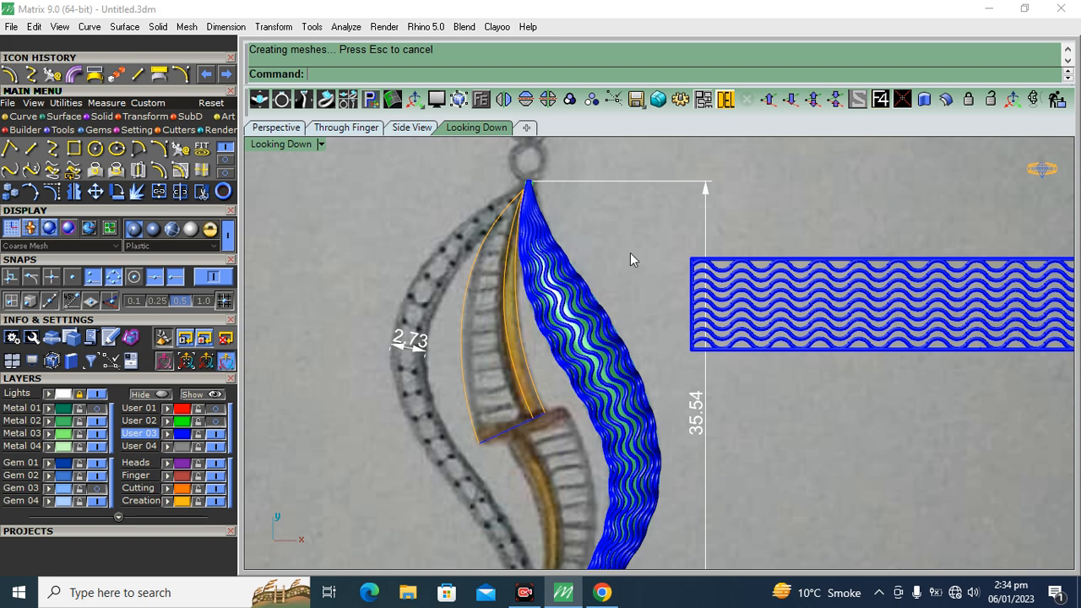
pyautogui.scroll(8, 522, 404)
pyautogui.moveTo(588, 335); pyautogui.dragTo(502, 382)
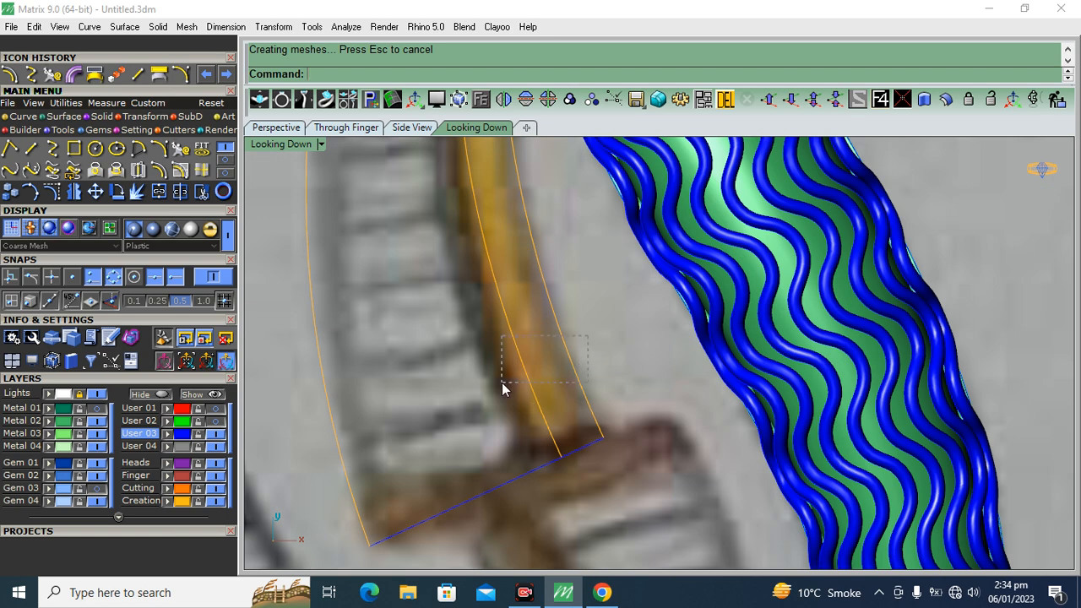
pyautogui.moveTo(458, 279); pyautogui.dragTo(498, 353, button='right')
pyautogui.click(66, 119)
pyautogui.click(180, 153)
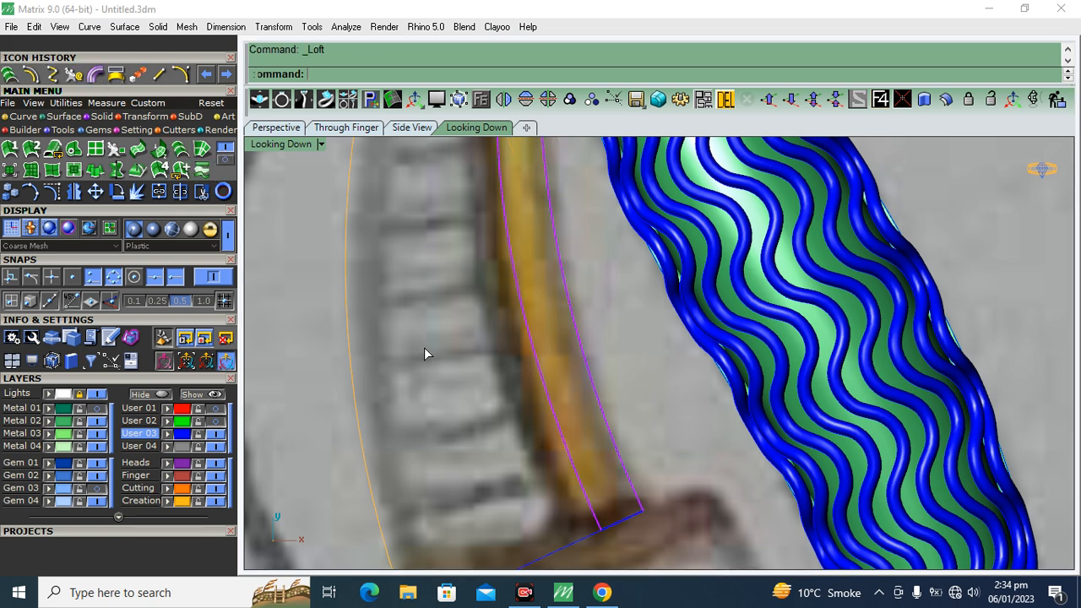
pyautogui.click(244, 424)
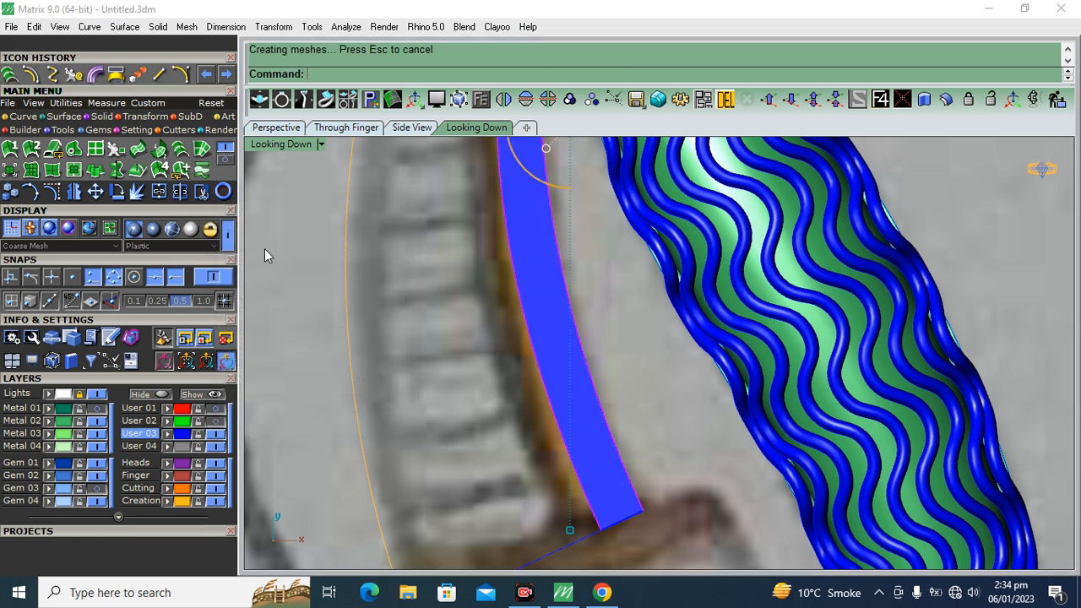
pyautogui.scroll(-5, 480, 374)
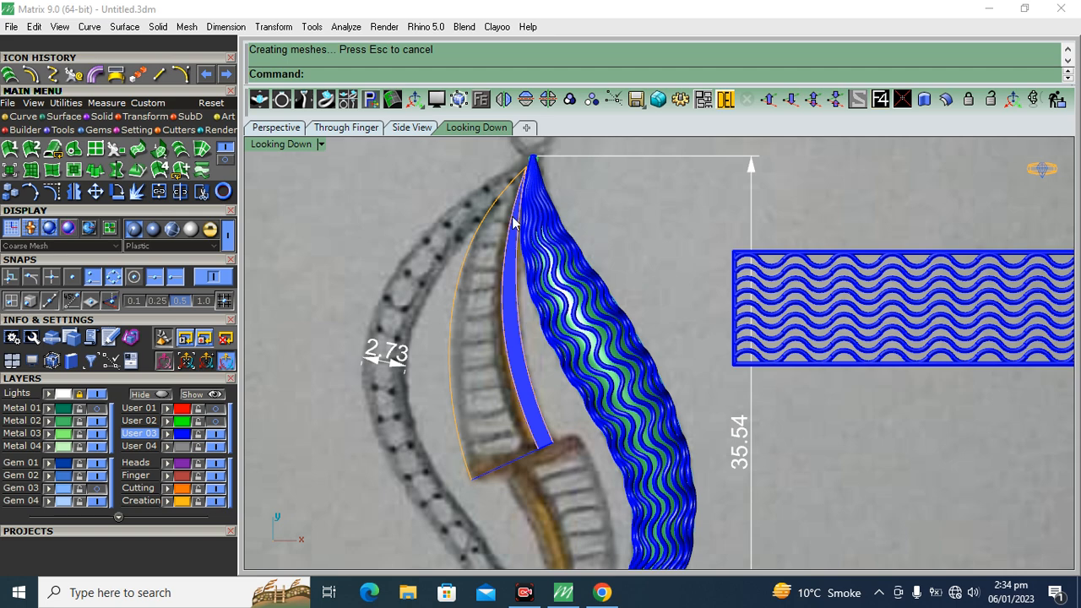
# Loft a surface between the segment's outer left curve and the stem's left curve, and assign it to the Metal 03 layer
pyautogui.scroll(10, 533, 461)
pyautogui.moveTo(368, 396); pyautogui.dragTo(400, 401, button='right')
pyautogui.click(342, 395)
pyautogui.click(553, 395)
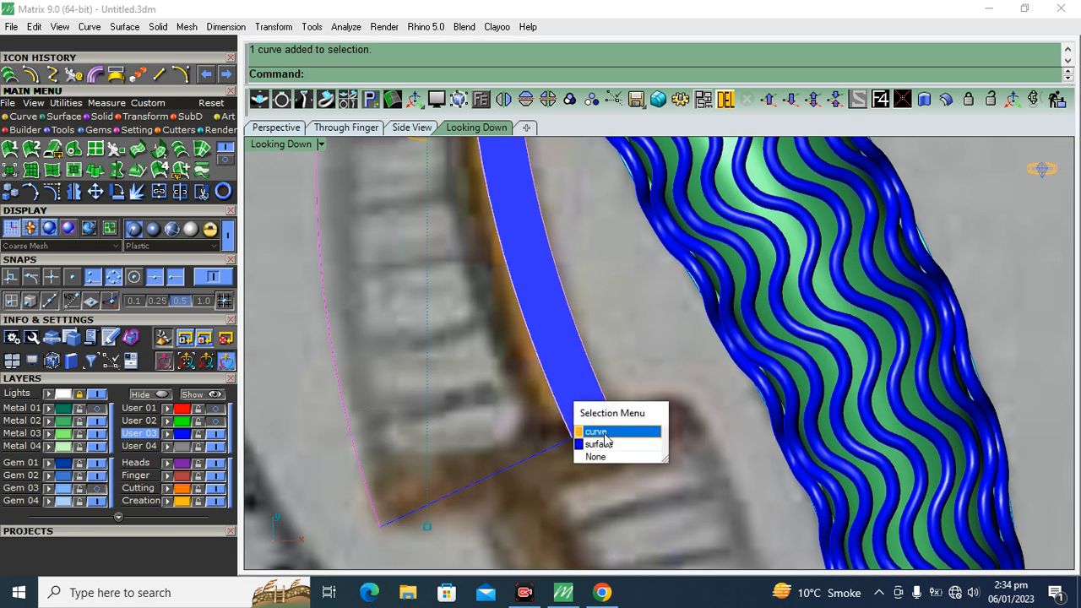
pyautogui.click(605, 430)
pyautogui.scroll(-8, 473, 364)
pyautogui.click(12, 77)
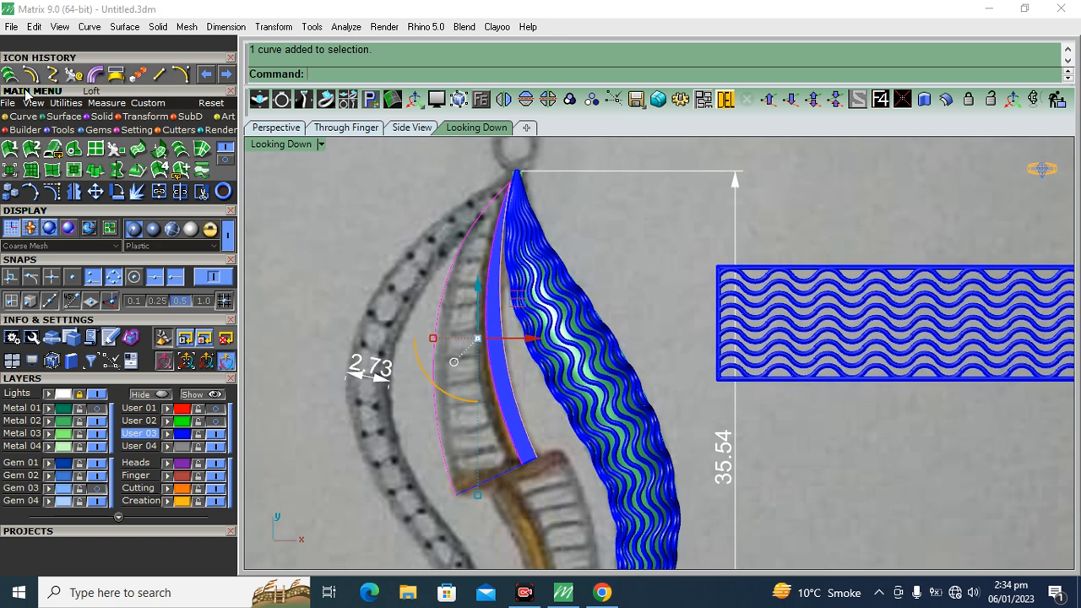
pyautogui.press('Return')
pyautogui.scroll(3, 473, 439)
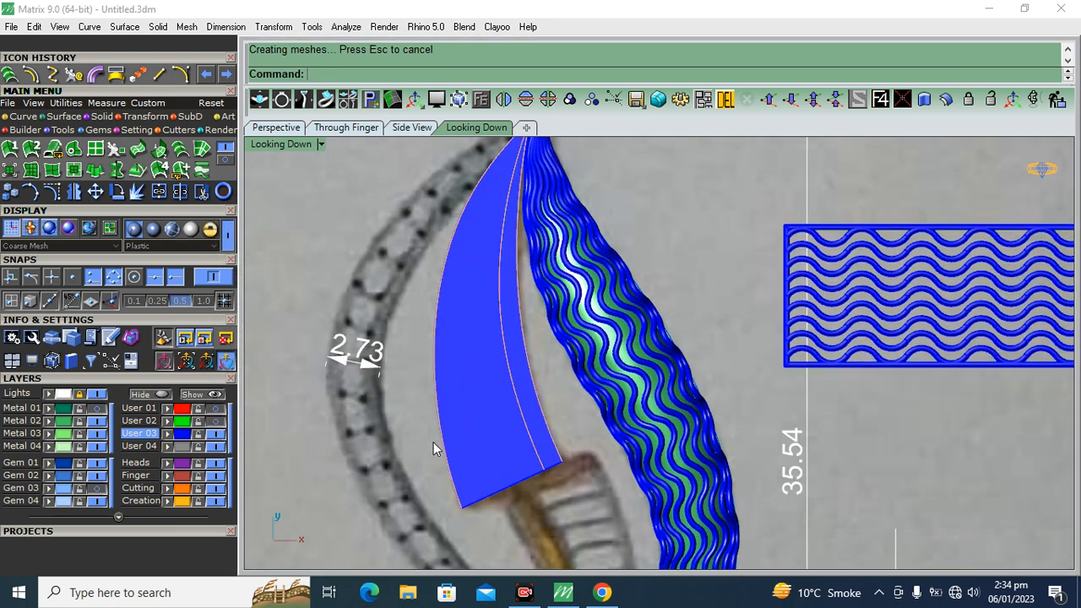
pyautogui.click(55, 431)
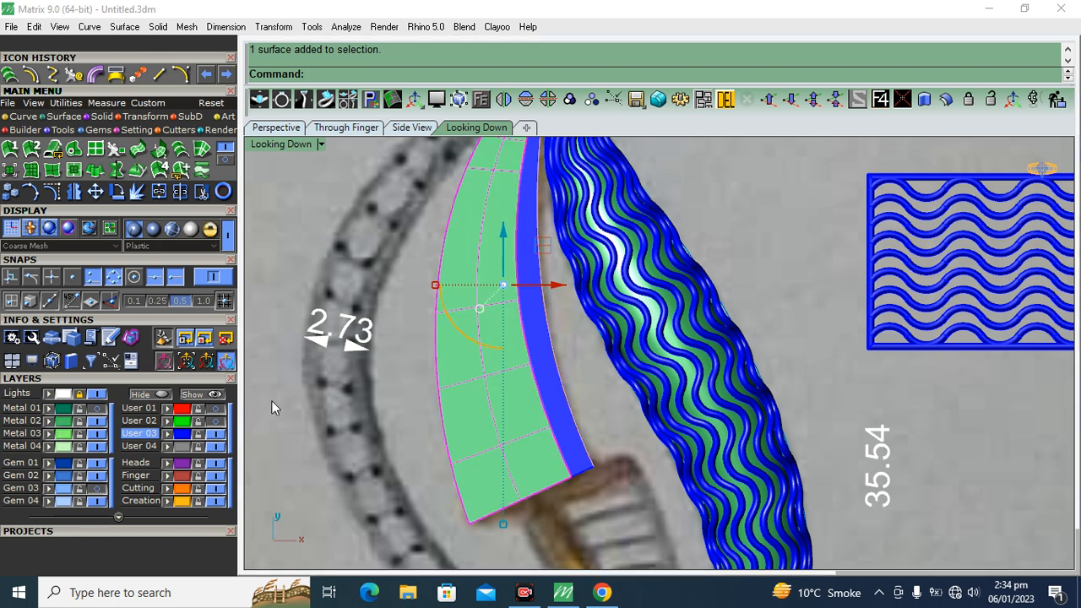
# Assign the lofted surface between the segment's outer left curve and the stem to the Heads layer
pyautogui.scroll(-2, 516, 289)
pyautogui.click(502, 381)
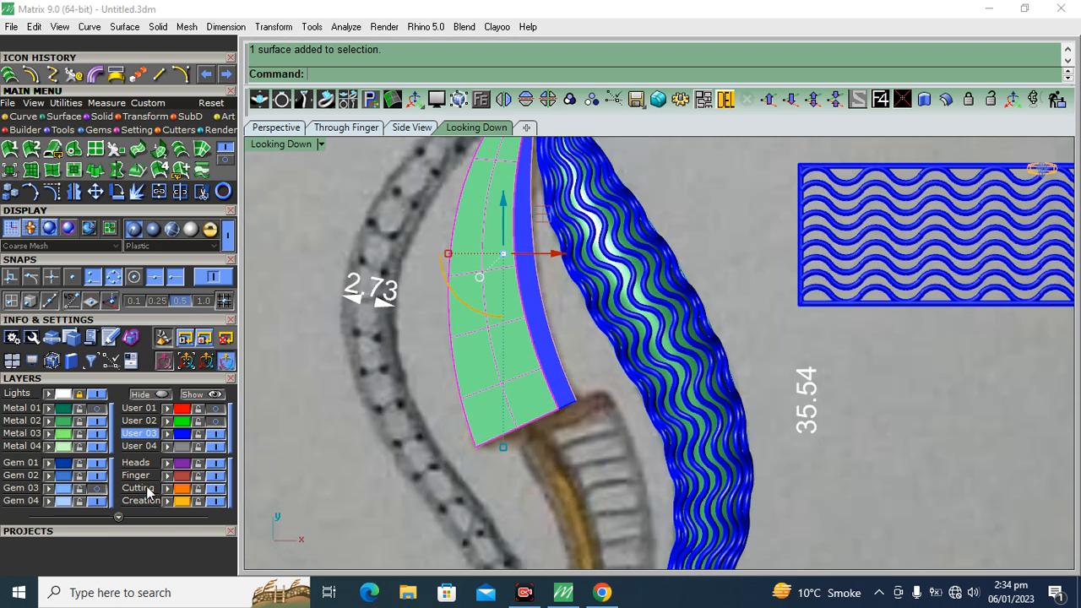
pyautogui.click(165, 463)
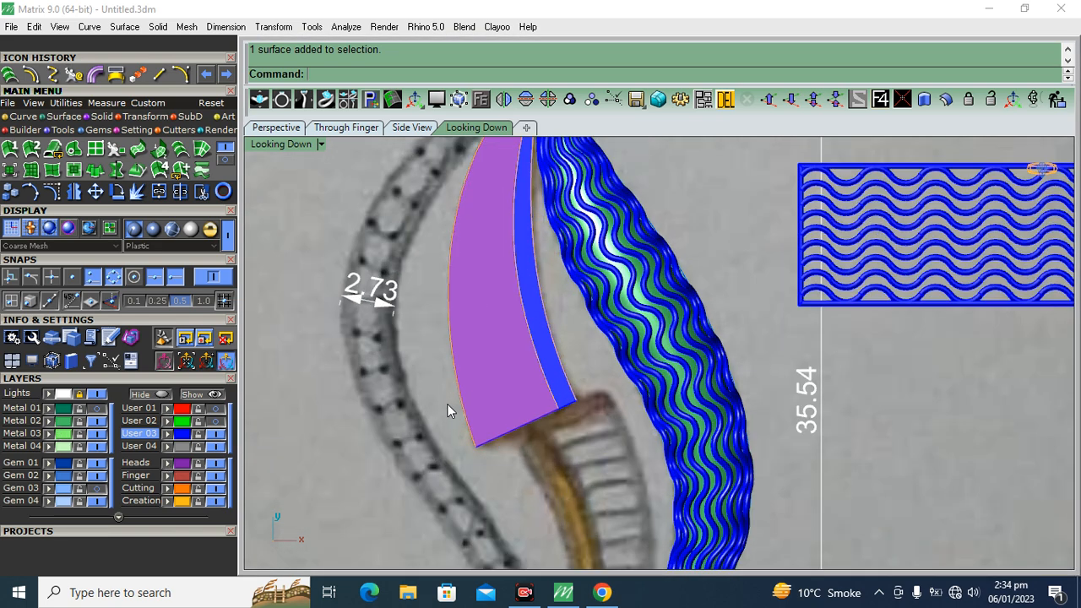
# In the Perspective view with the sketch hidden, offset the blue stem surface upward into a solid with a distance of 1.2
pyautogui.click(276, 127)
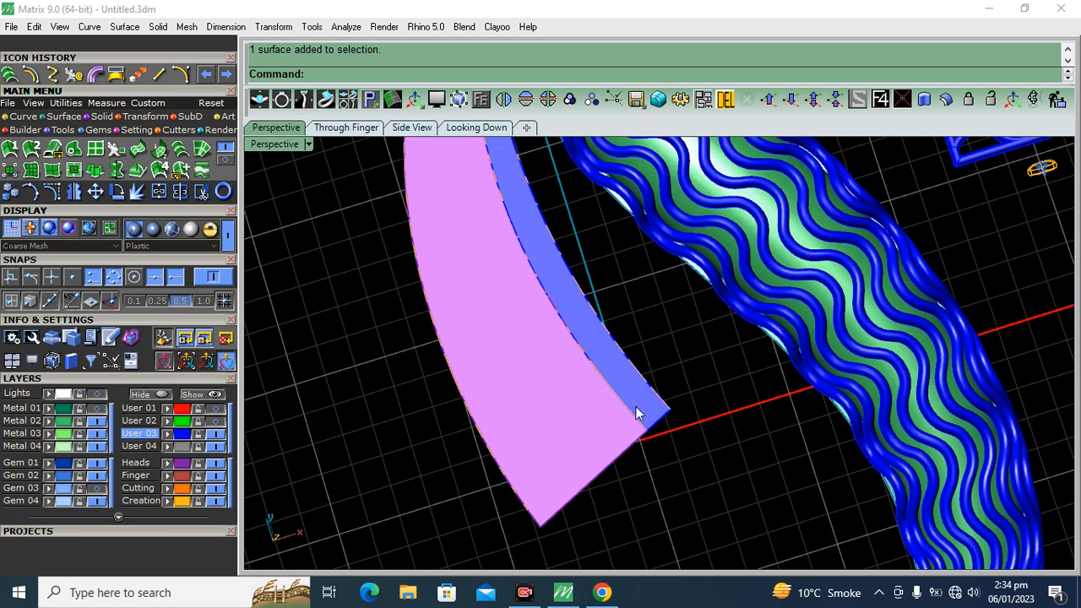
pyautogui.click(636, 409)
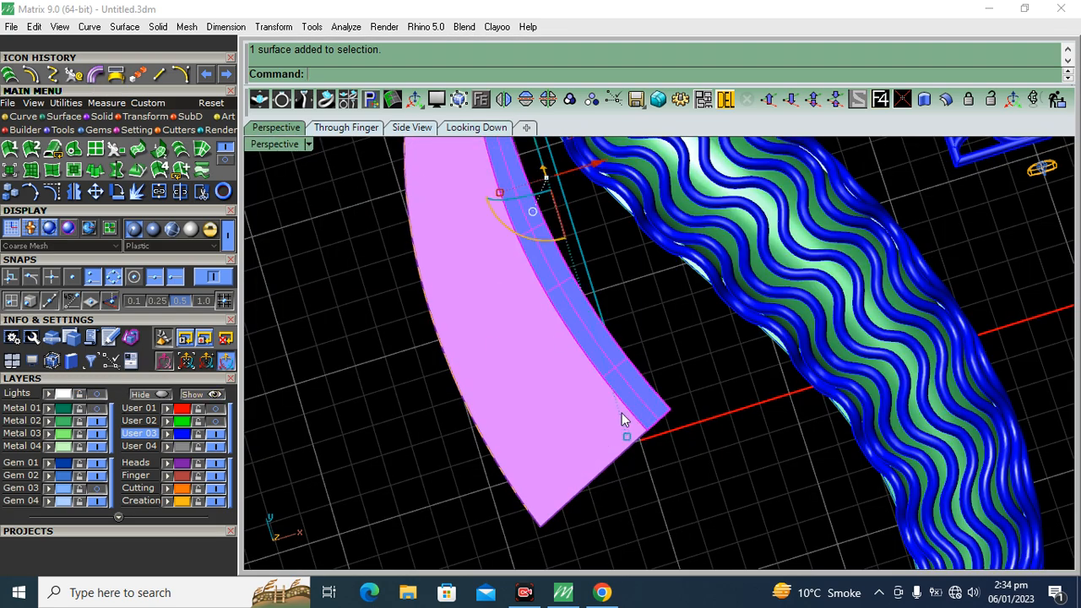
pyautogui.moveTo(623, 416); pyautogui.dragTo(672, 322, button='right')
pyautogui.scroll(-6, 684, 237)
pyautogui.moveTo(492, 404); pyautogui.dragTo(631, 371, button='right')
pyautogui.scroll(5, 549, 448)
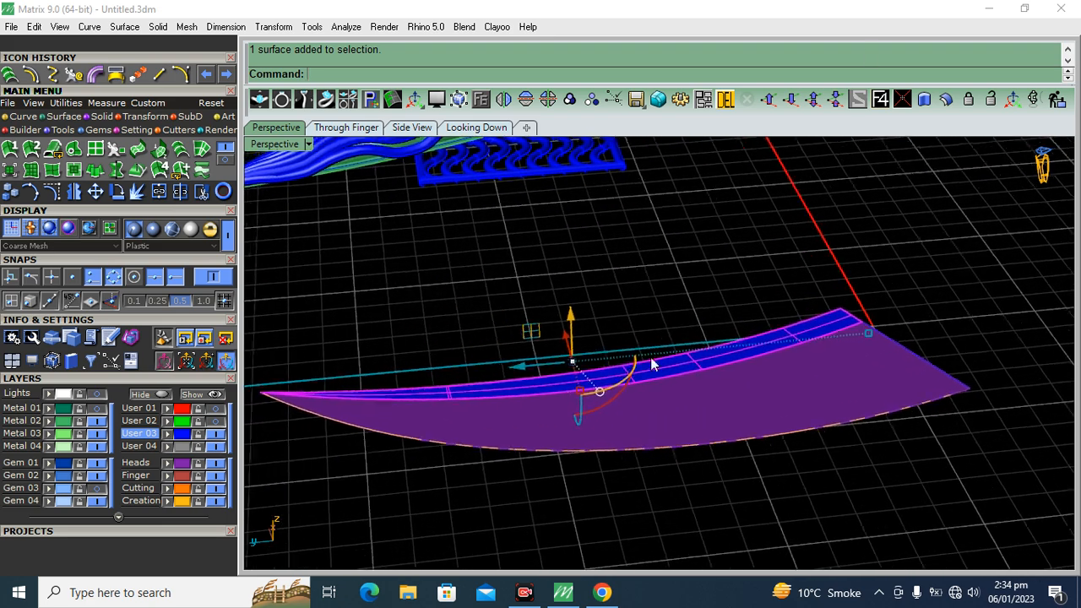
pyautogui.click(947, 99)
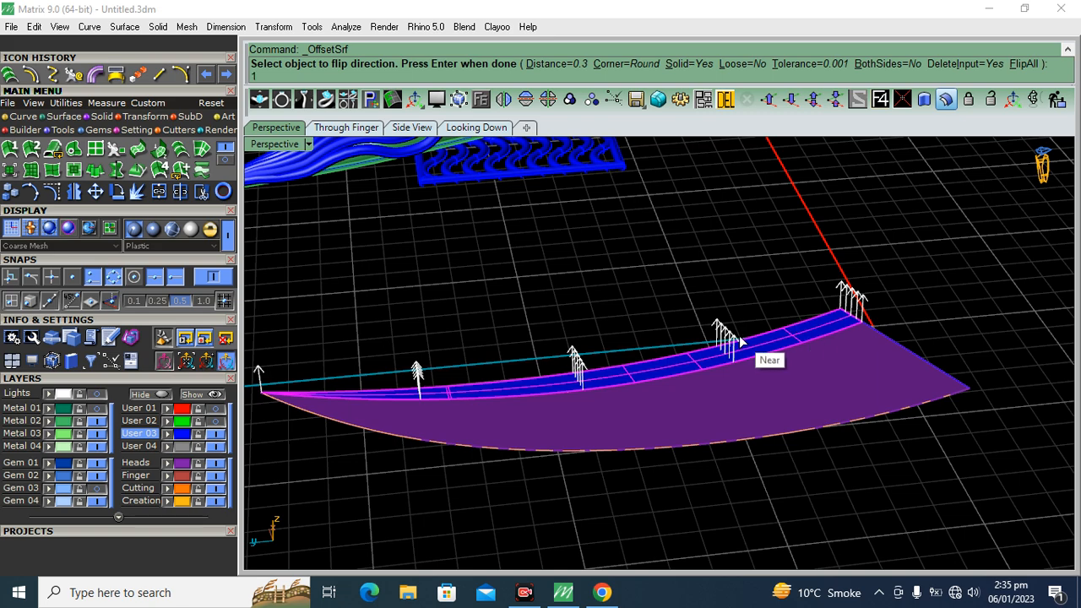
pyautogui.press('Return')
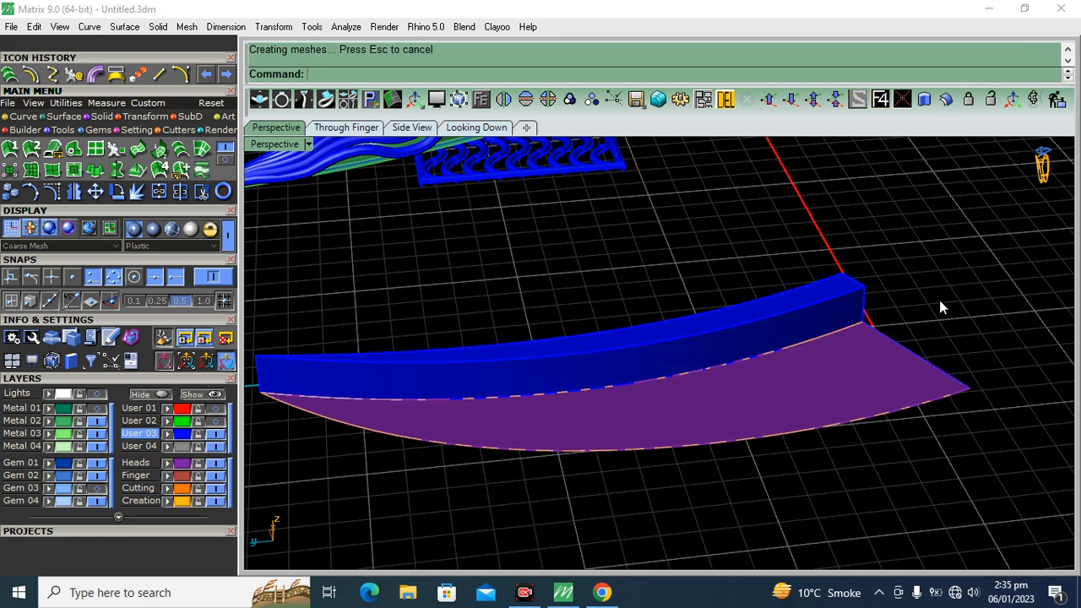
# Offset the purple segment surface upward into a solid with a distance of 0.4 and inspect its end against the stem
pyautogui.moveTo(941, 302); pyautogui.dragTo(851, 399, button='right')
pyautogui.scroll(5, 852, 399)
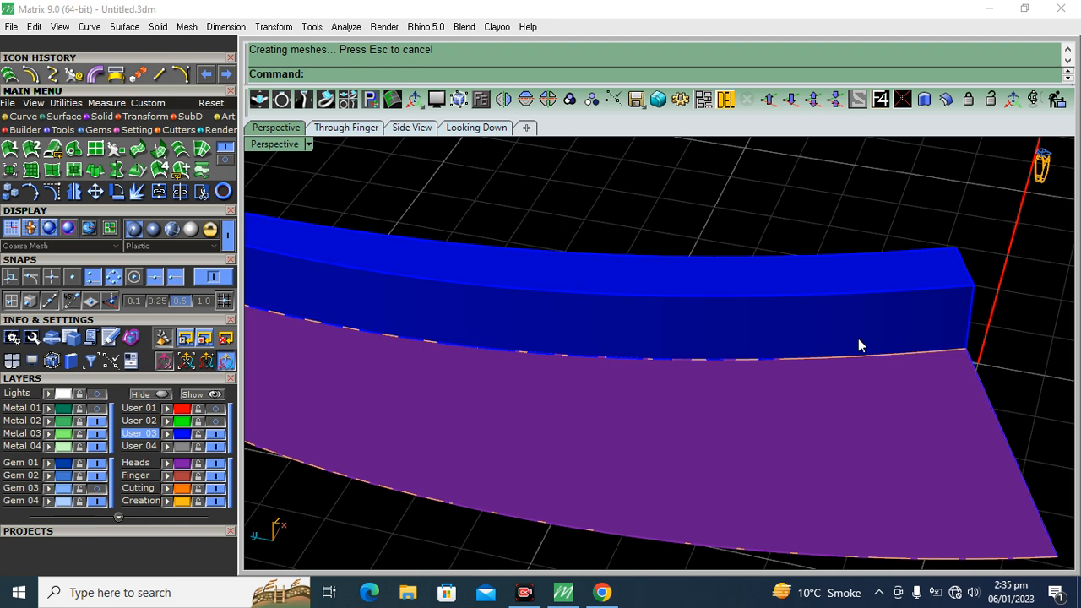
pyautogui.click(835, 435)
pyautogui.press('Return')
pyautogui.click(817, 395)
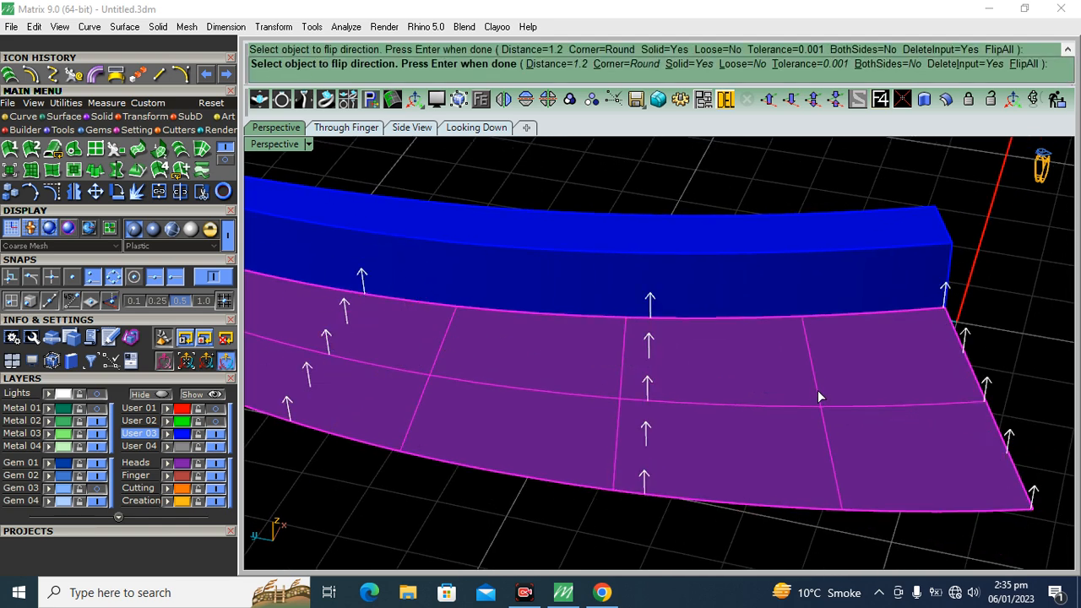
pyautogui.press('Return')
pyautogui.moveTo(1009, 282); pyautogui.dragTo(786, 352, button='right')
pyautogui.scroll(4, 791, 319)
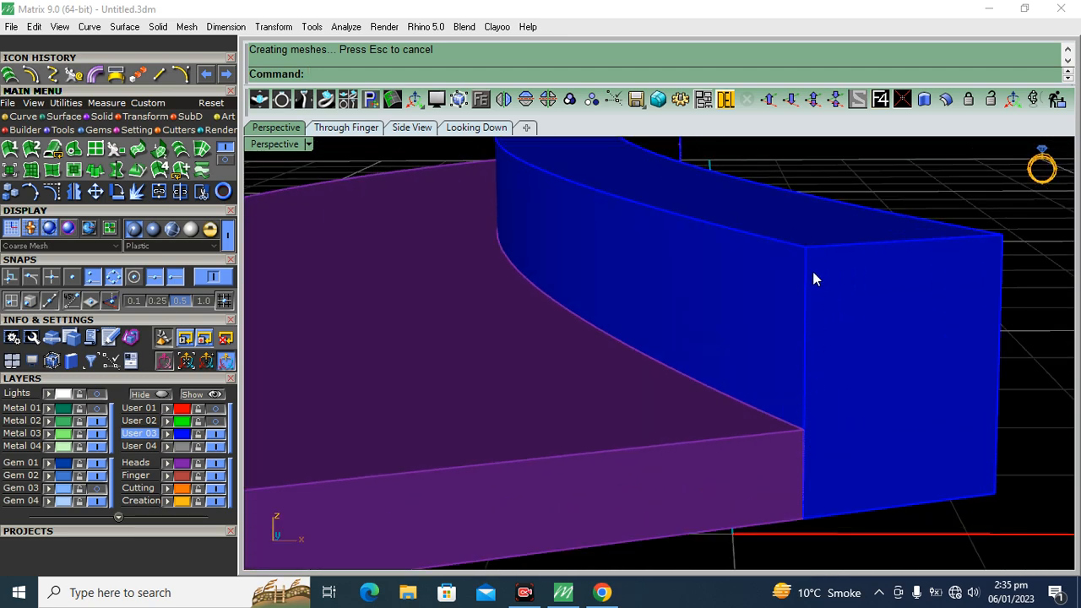
pyautogui.scroll(-5, 798, 352)
pyautogui.moveTo(762, 330); pyautogui.dragTo(757, 449, button='right')
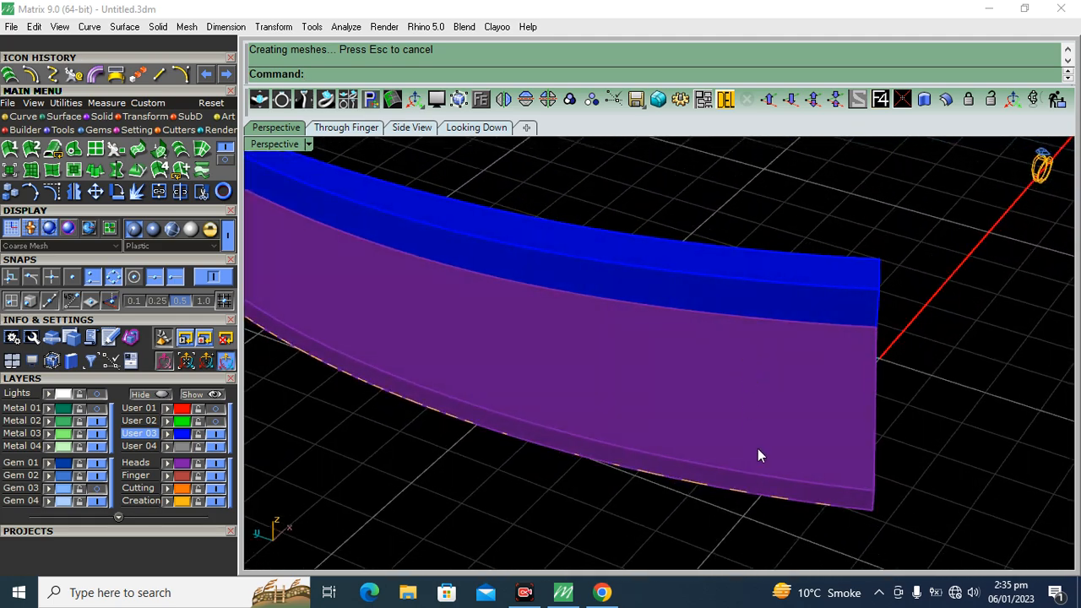
# In the Looking Down view with the sketch shown, delete the purple segment solid
pyautogui.click(474, 128)
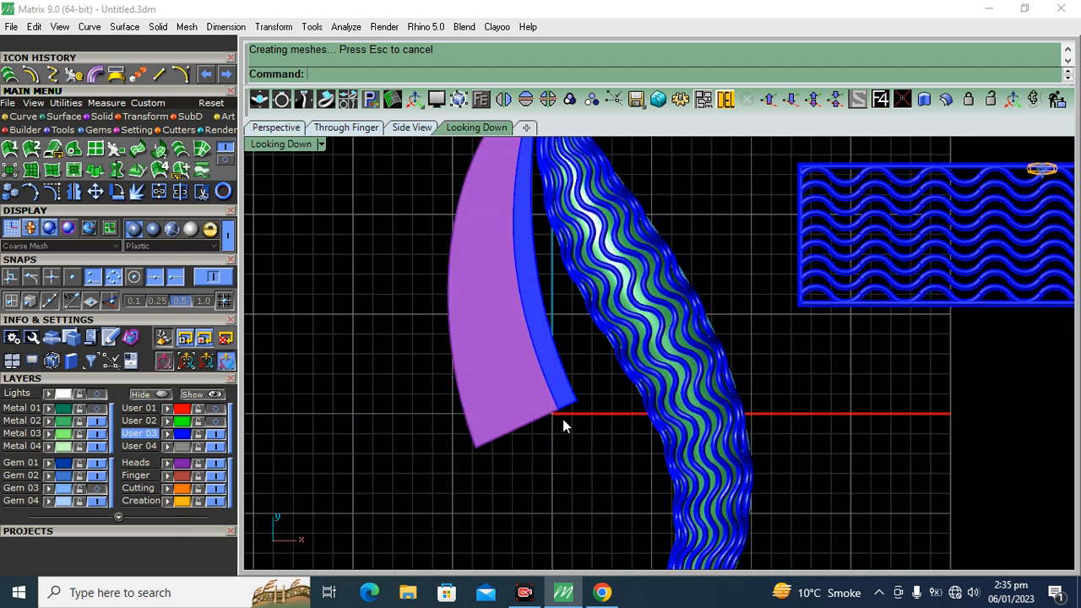
pyautogui.click(100, 395)
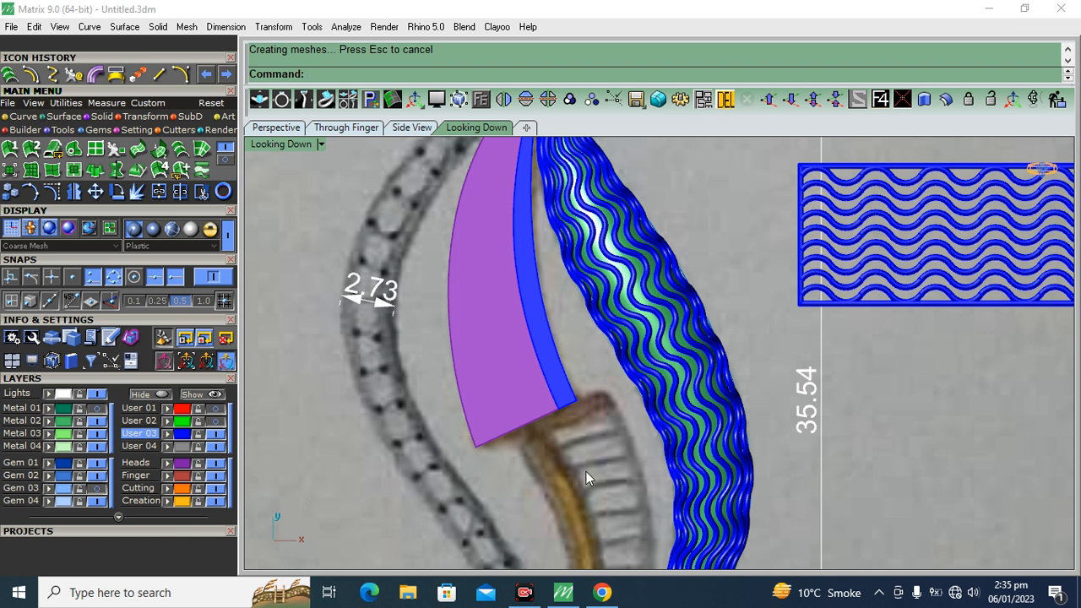
pyautogui.click(494, 371)
pyautogui.press('Delete')
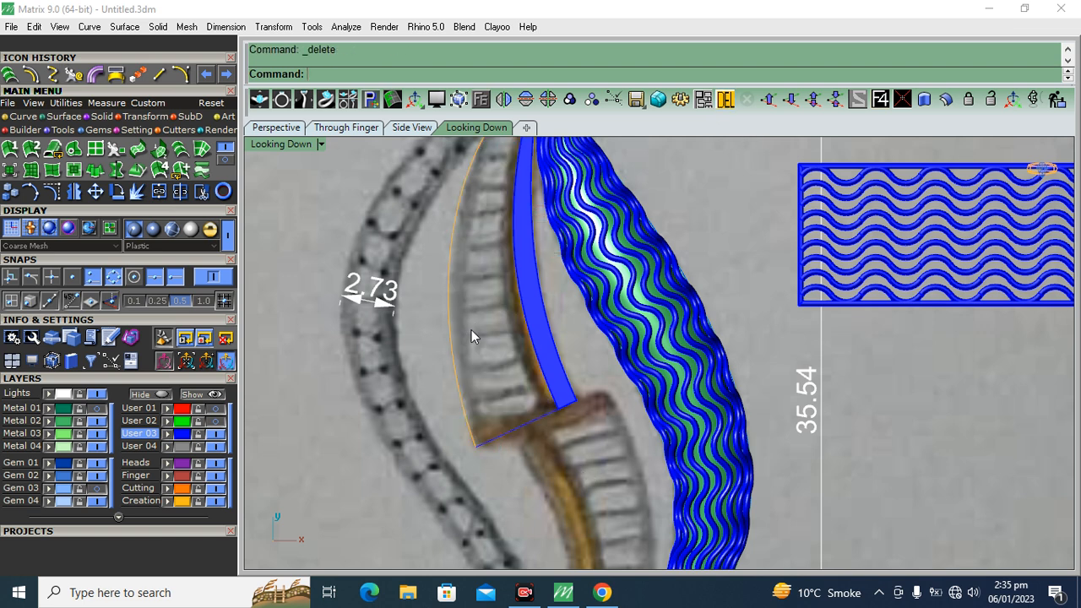
# Compare the segment's outer left curve and closing line with the reference sketch around the lower joint
pyautogui.click(98, 394)
pyautogui.scroll(3, 477, 379)
pyautogui.click(447, 378)
pyautogui.click(96, 396)
pyautogui.scroll(-6, 447, 255)
pyautogui.click(522, 414)
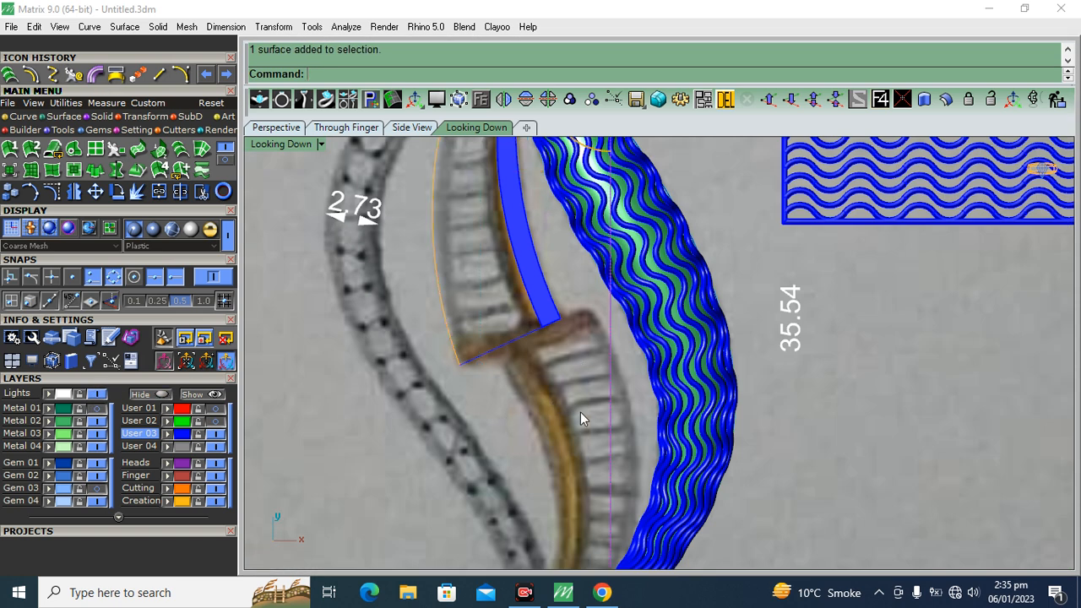
pyautogui.scroll(-6, 510, 341)
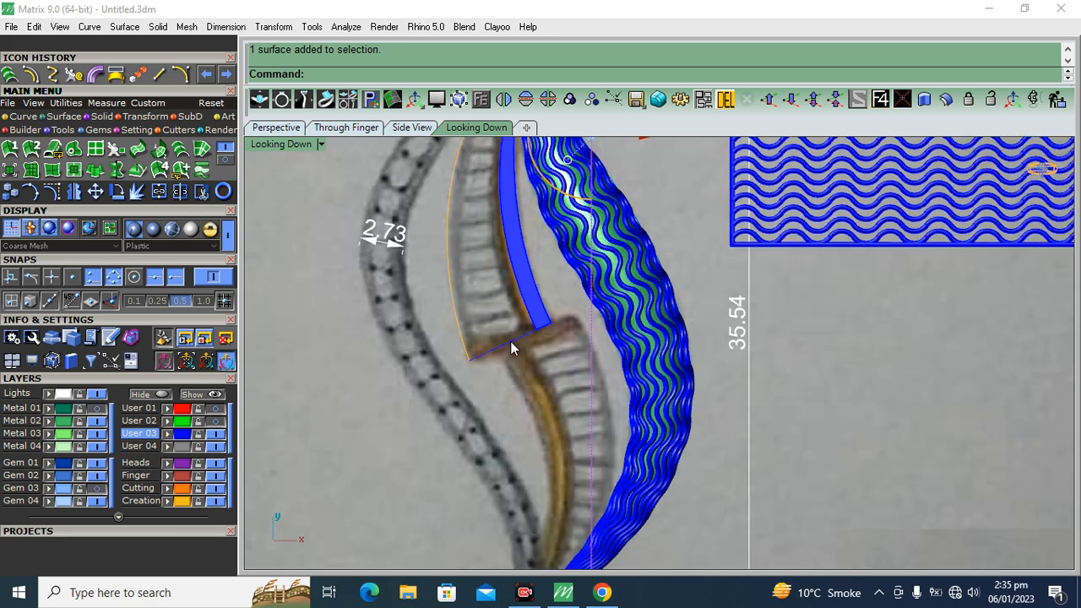
pyautogui.scroll(5, 483, 322)
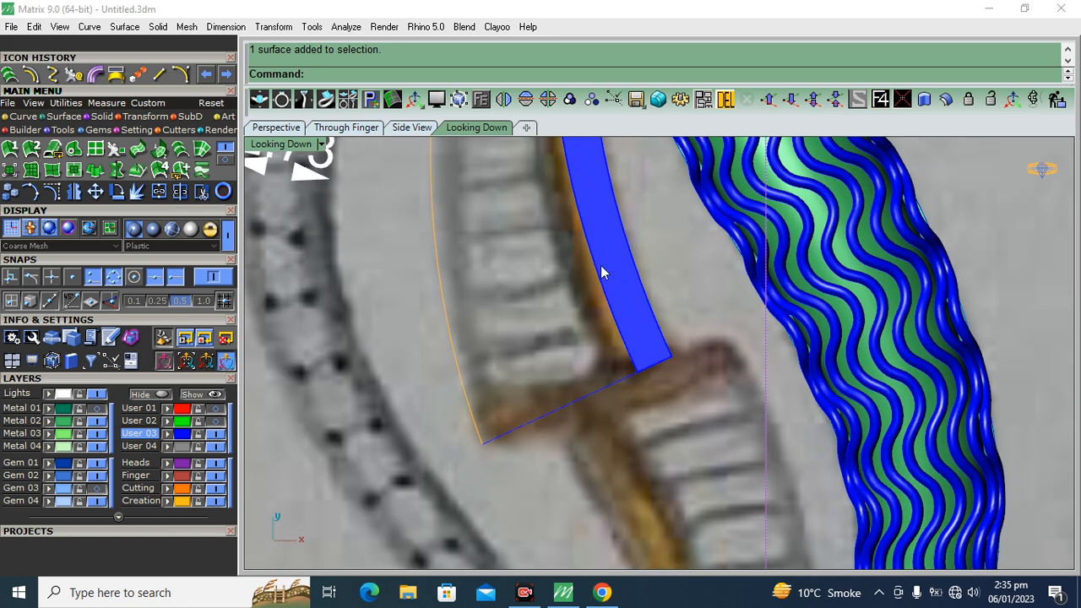
# With the sketch hidden, offset the segment's outer left curve 0.5 toward the stem and loft a surface between the two curves
pyautogui.click(98, 395)
pyautogui.click(455, 389)
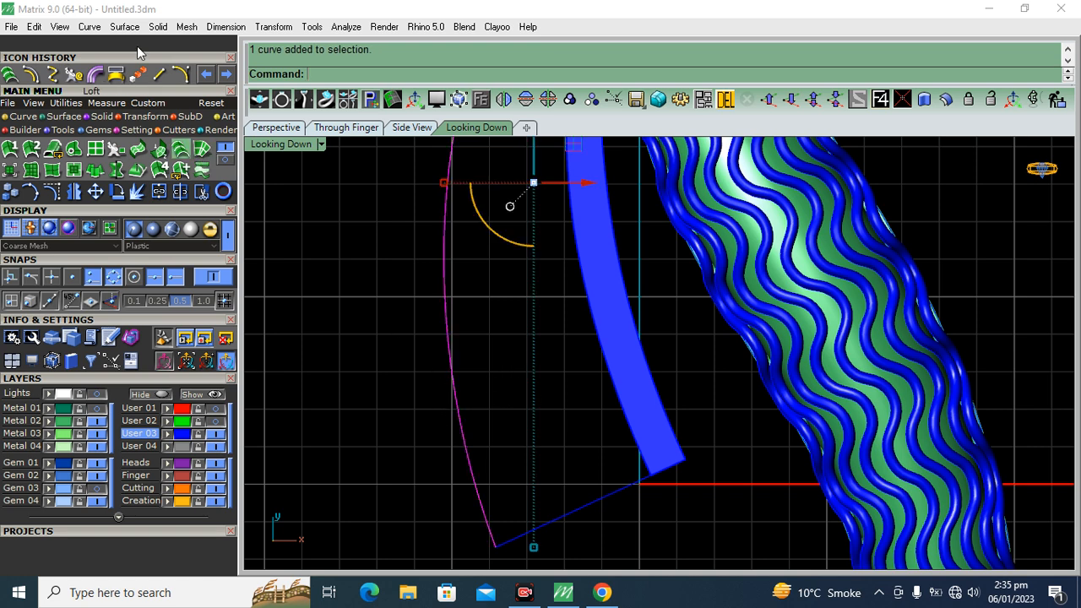
pyautogui.click(34, 76)
pyautogui.scroll(3, 502, 361)
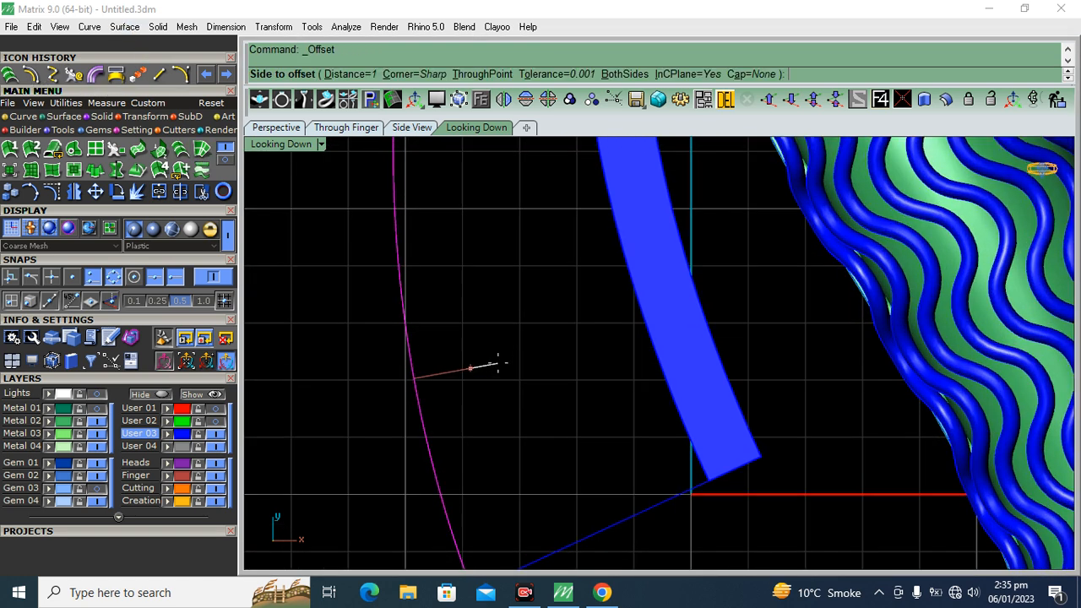
pyautogui.write('.5')
pyautogui.press('Return')
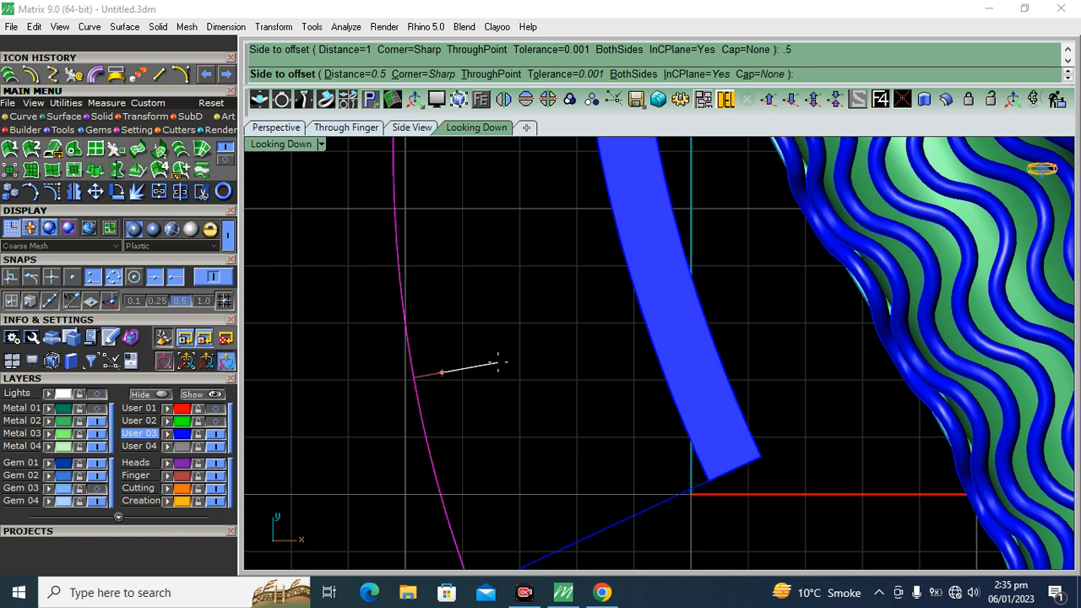
pyautogui.click(497, 363)
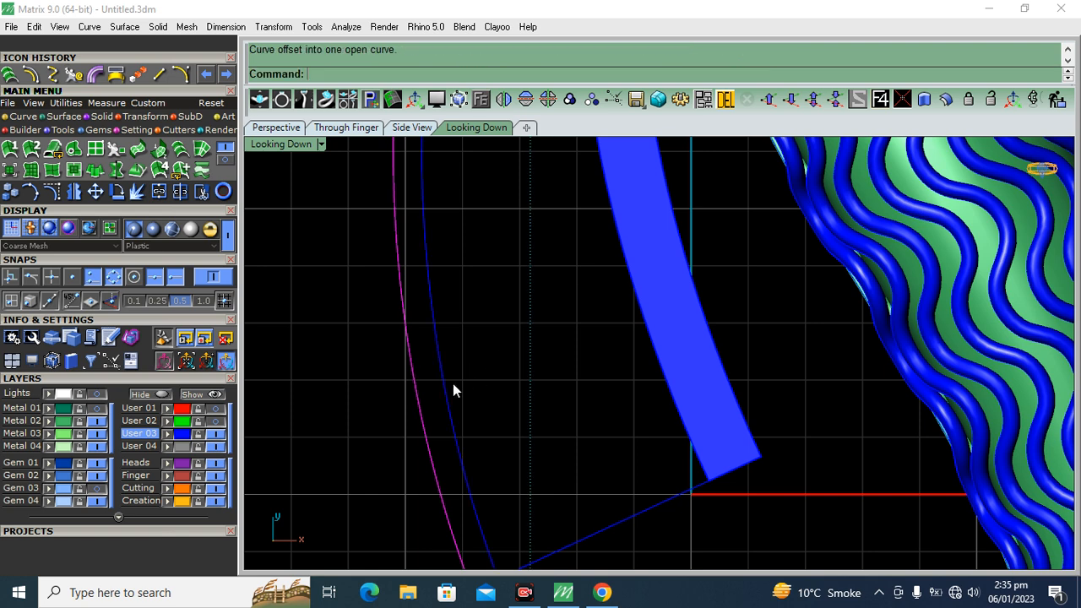
pyautogui.moveTo(418, 428); pyautogui.dragTo(419, 422)
pyautogui.click(202, 192)
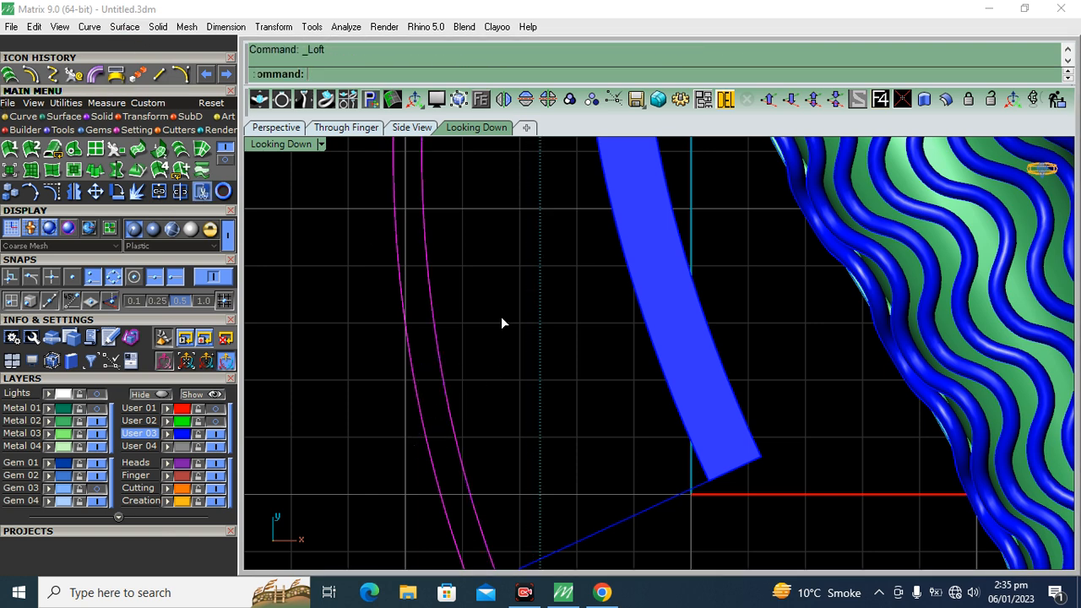
# In the Perspective view, try to offset the new outer strip surface into a solid with a distance of 0.5
pyautogui.click(271, 132)
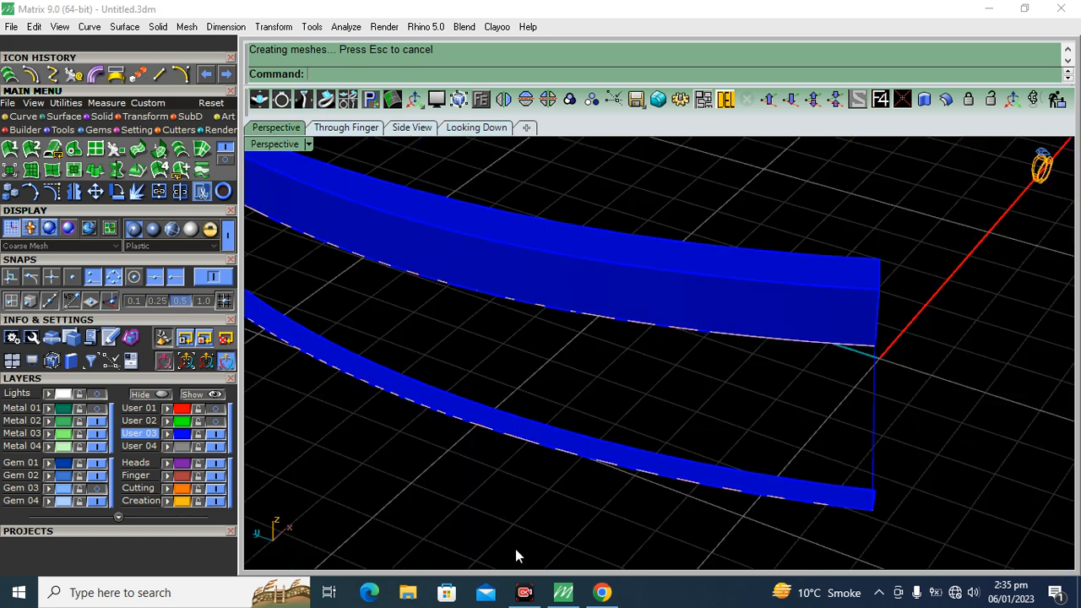
pyautogui.scroll(4, 710, 485)
pyautogui.click(751, 457)
pyautogui.scroll(-5, 751, 455)
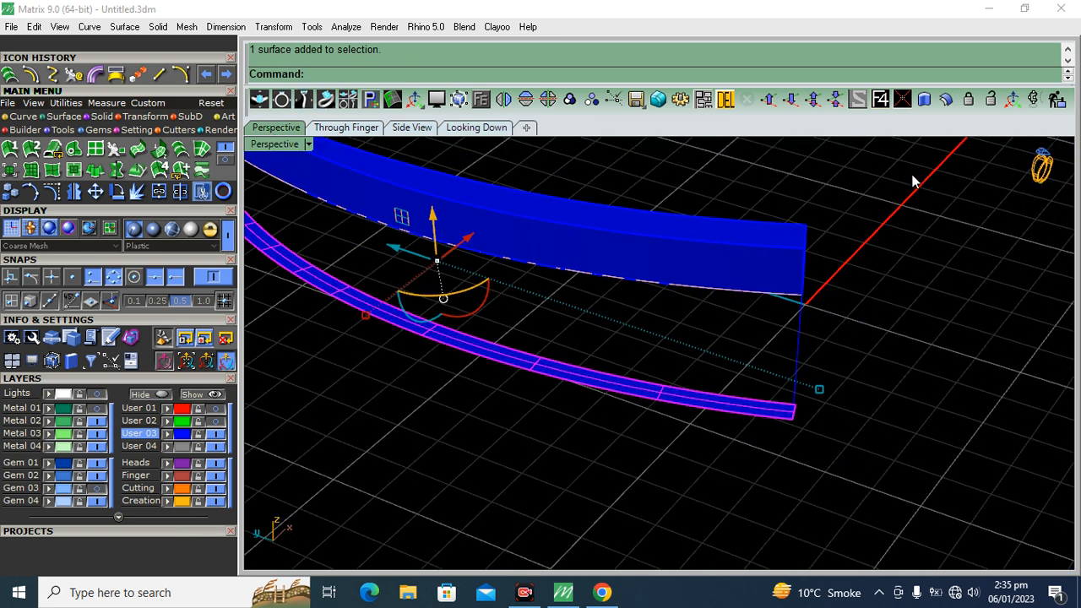
pyautogui.click(946, 98)
pyautogui.scroll(3, 777, 404)
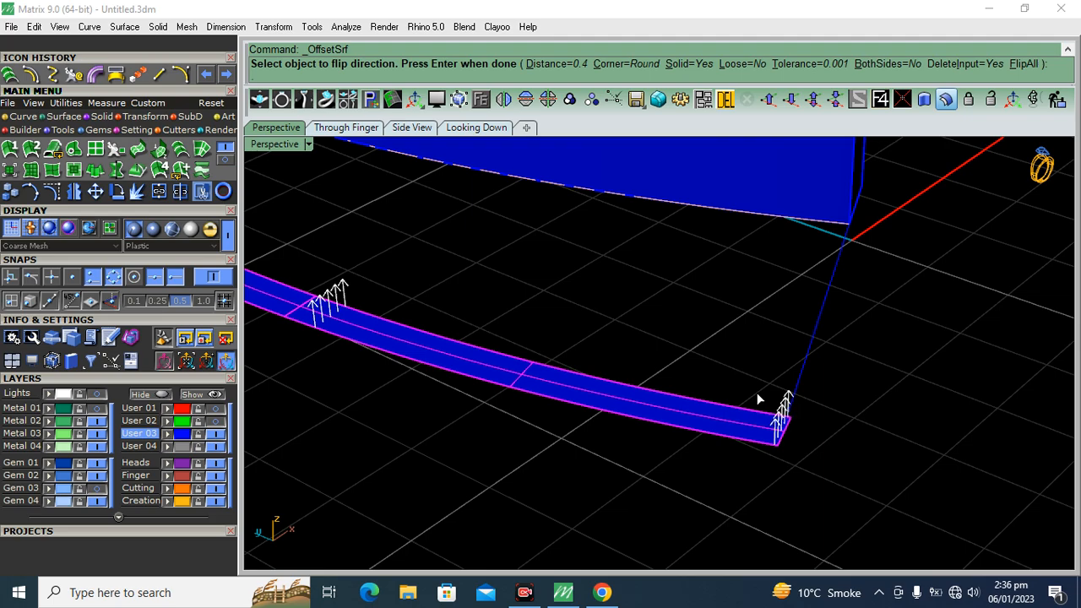
pyautogui.press('Return')
pyautogui.moveTo(942, 373); pyautogui.dragTo(793, 322, button='right')
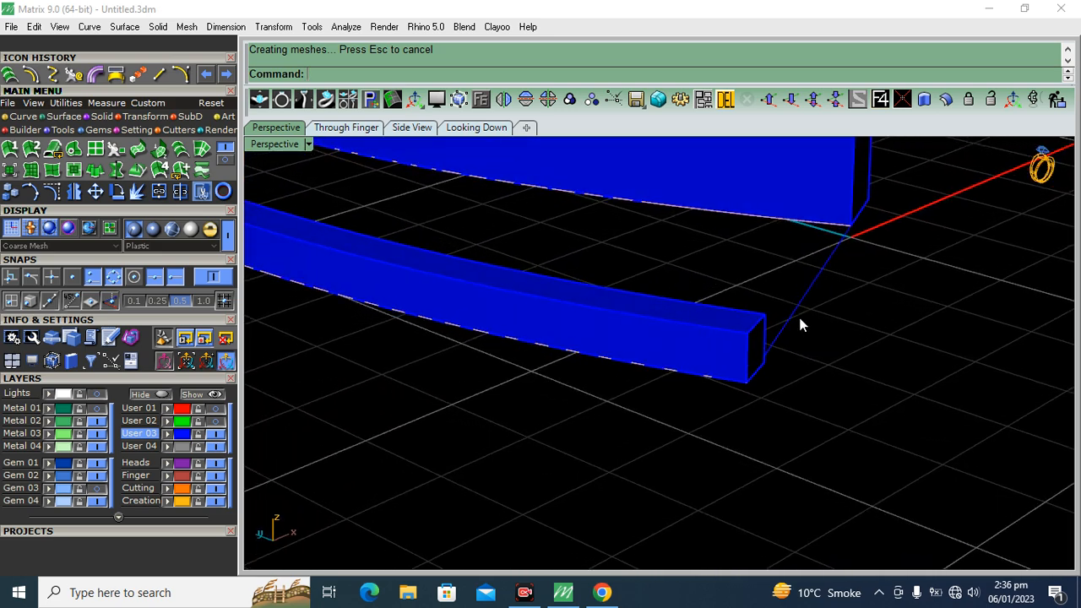
# Undo the strip's 0.5 offset and try to thicken it into a taller solid, checking its height against the stem
pyautogui.hotkey('ctrl', 'z')
pyautogui.rightClick(782, 340)
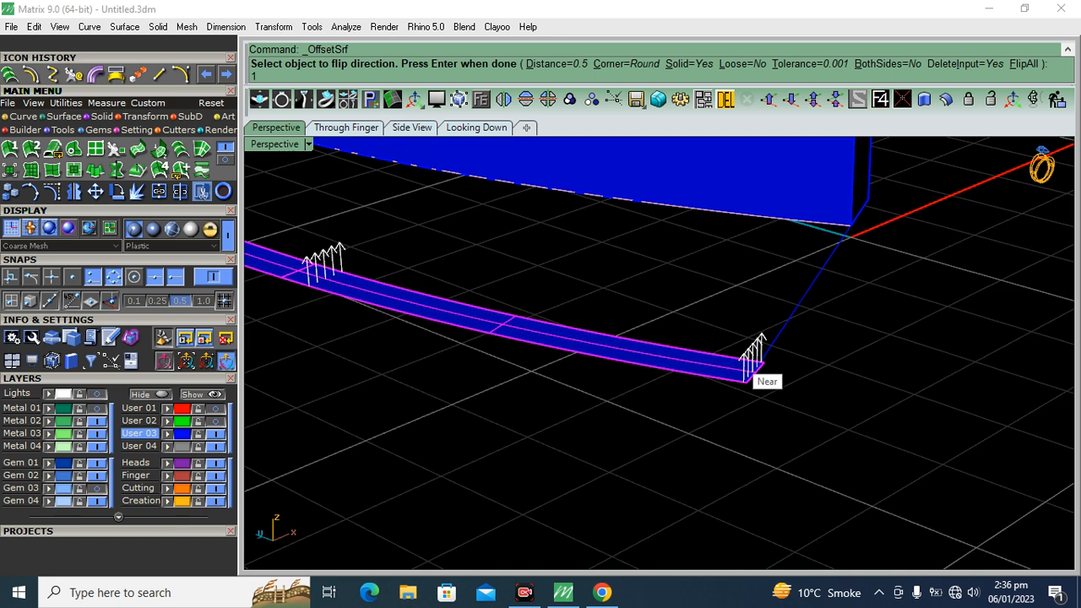
pyautogui.rightClick(754, 365)
pyautogui.moveTo(873, 342); pyautogui.dragTo(778, 358, button='right')
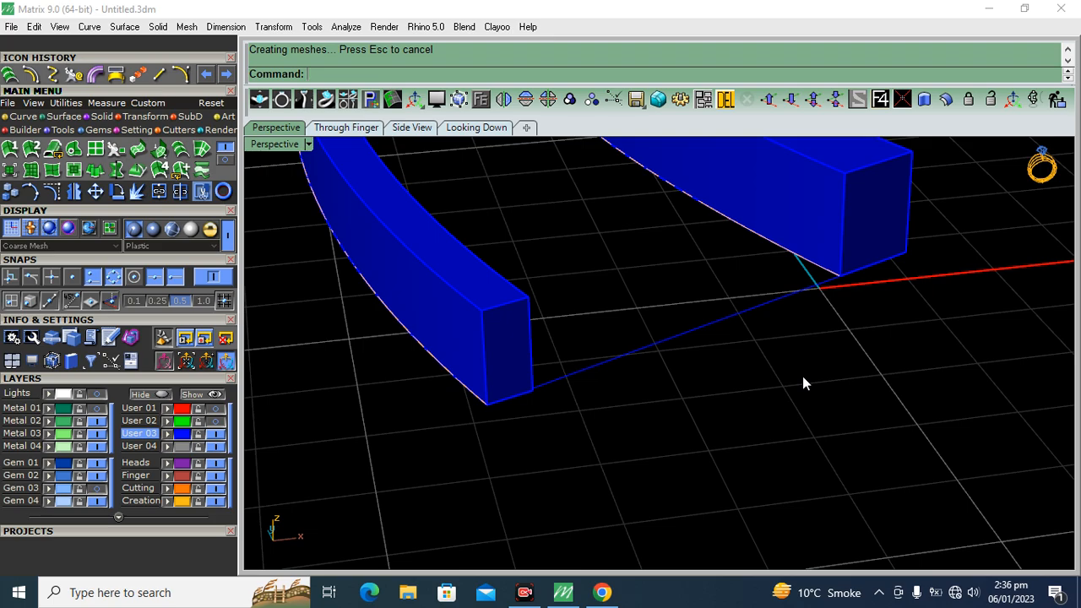
pyautogui.moveTo(803, 394); pyautogui.dragTo(710, 366, button='right')
# Undo the strip's last offset and offset its surface into a solid again at an adjusted height
pyautogui.hotkey('ctrl', 'z')
pyautogui.rightClick(683, 330)
pyautogui.press('Return')
pyautogui.moveTo(883, 350); pyautogui.dragTo(741, 325, button='right')
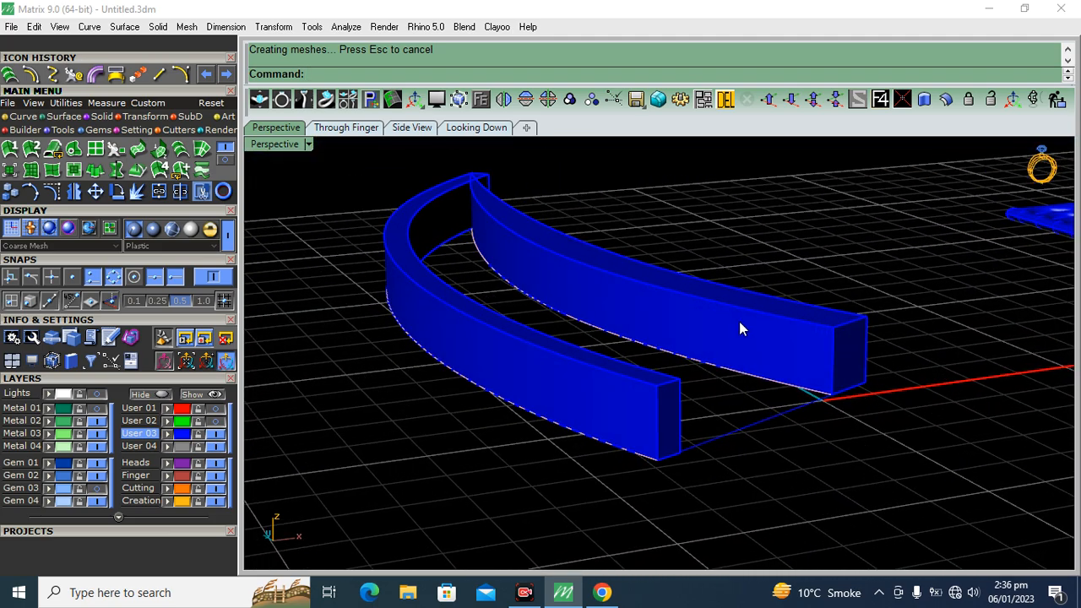
# Duplicate the upper long edge of the stem solid on the side facing the outer strip
pyautogui.click(28, 119)
pyautogui.click(180, 170)
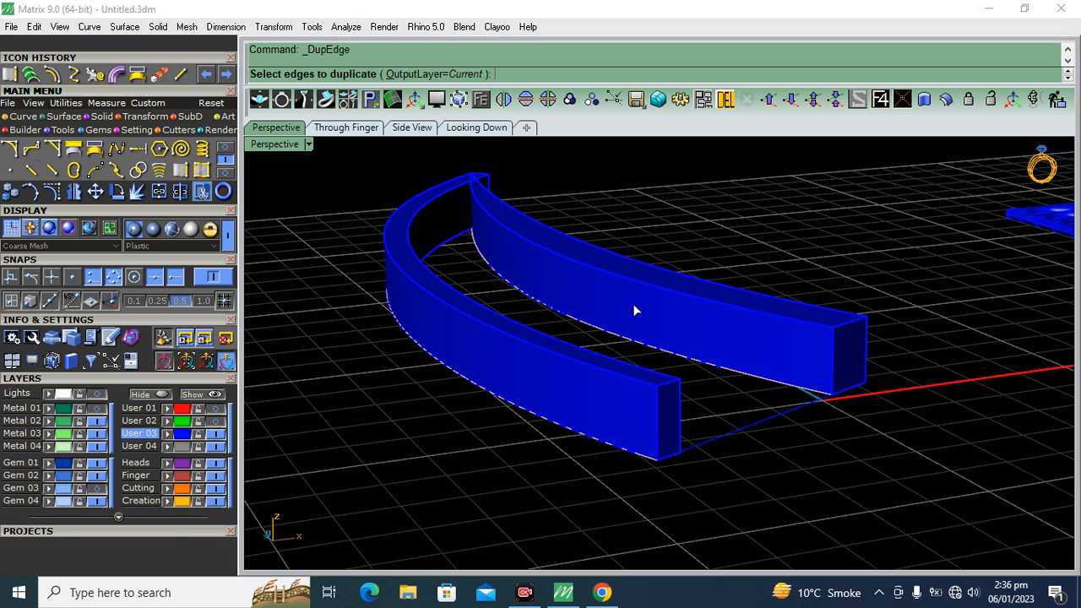
pyautogui.click(637, 280)
pyautogui.moveTo(639, 280); pyautogui.dragTo(646, 277, button='right')
pyautogui.rightClick(644, 277)
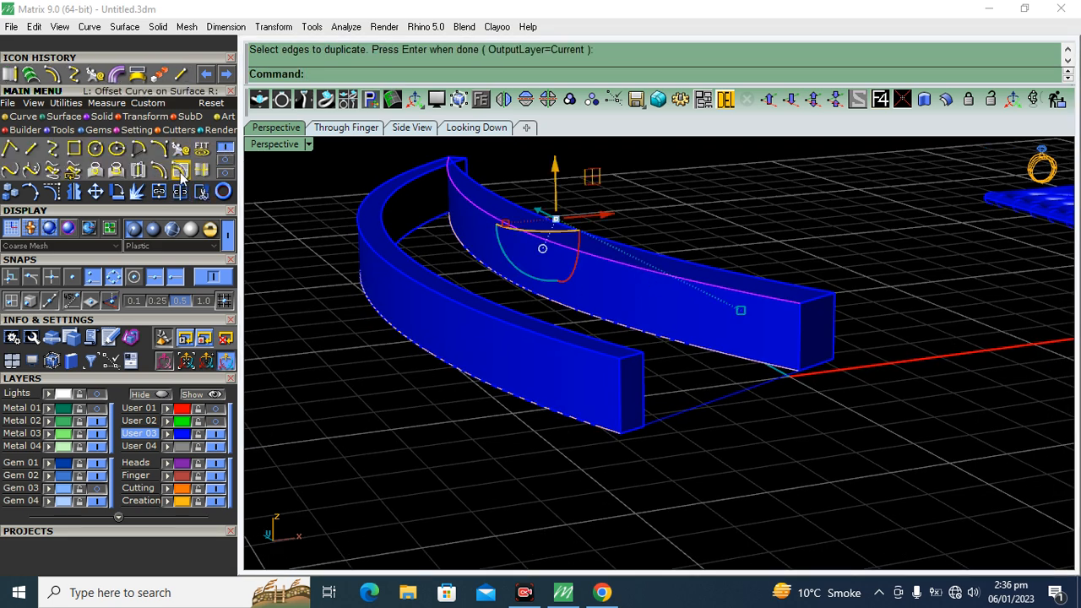
# Offset the duplicated edge on the stem solid's inner side face, flipping the direction downward
pyautogui.click(182, 174)
pyautogui.scroll(3, 778, 323)
pyautogui.click(778, 324)
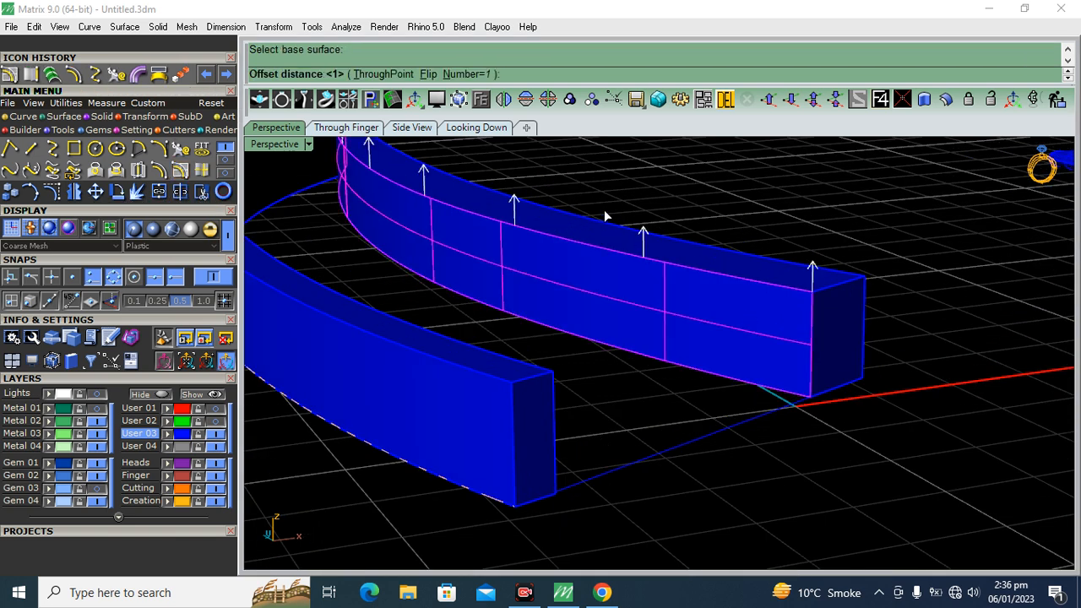
pyautogui.click(428, 75)
pyautogui.press('Return')
pyautogui.scroll(2, 790, 245)
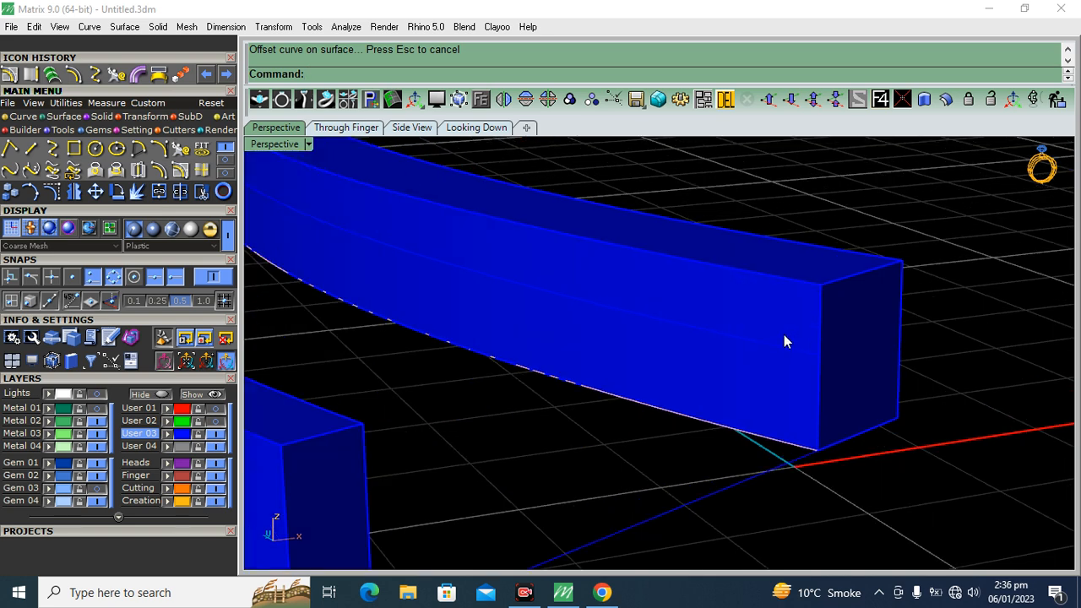
# Try to pipe the offset curve on the stem solid's side with a 0.4 start diameter and flat caps
pyautogui.scroll(1, 775, 348)
pyautogui.click(815, 378)
pyautogui.click(815, 385)
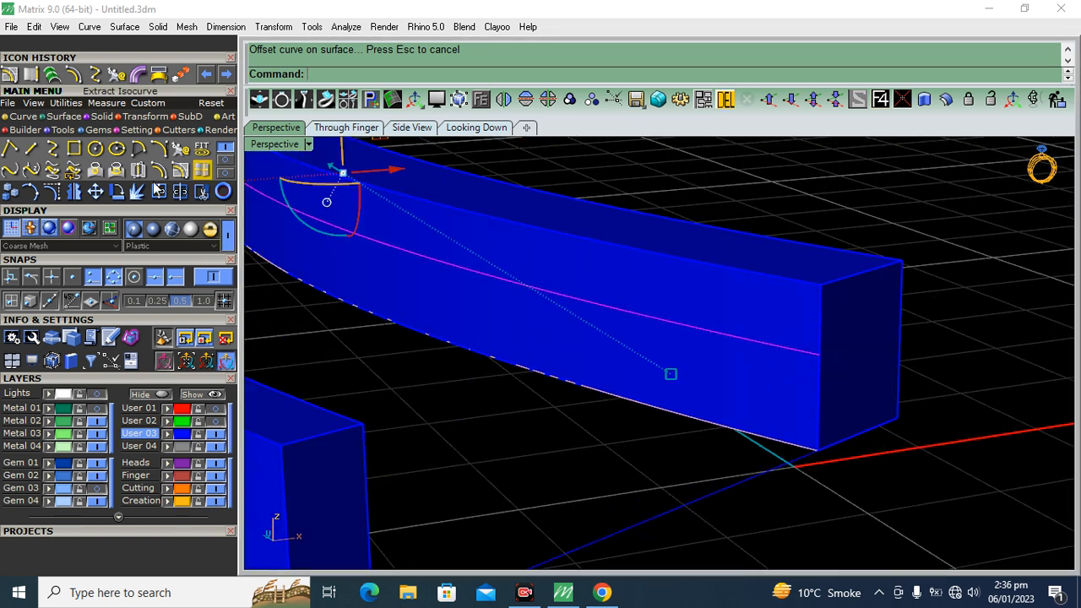
pyautogui.click(141, 75)
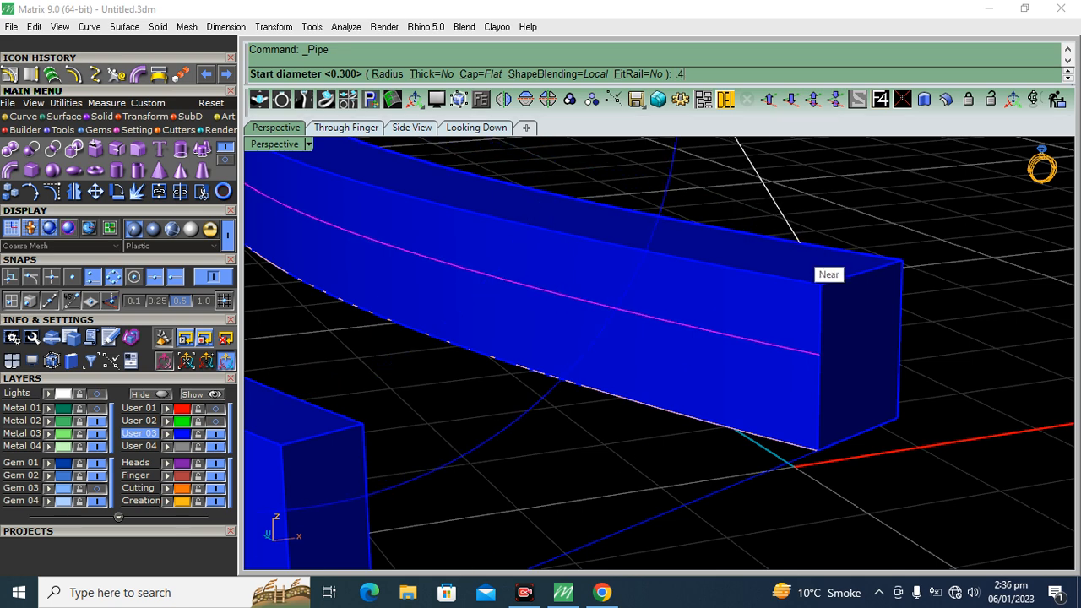
pyautogui.press('Return')
pyautogui.press('Return')
pyautogui.press('Return')
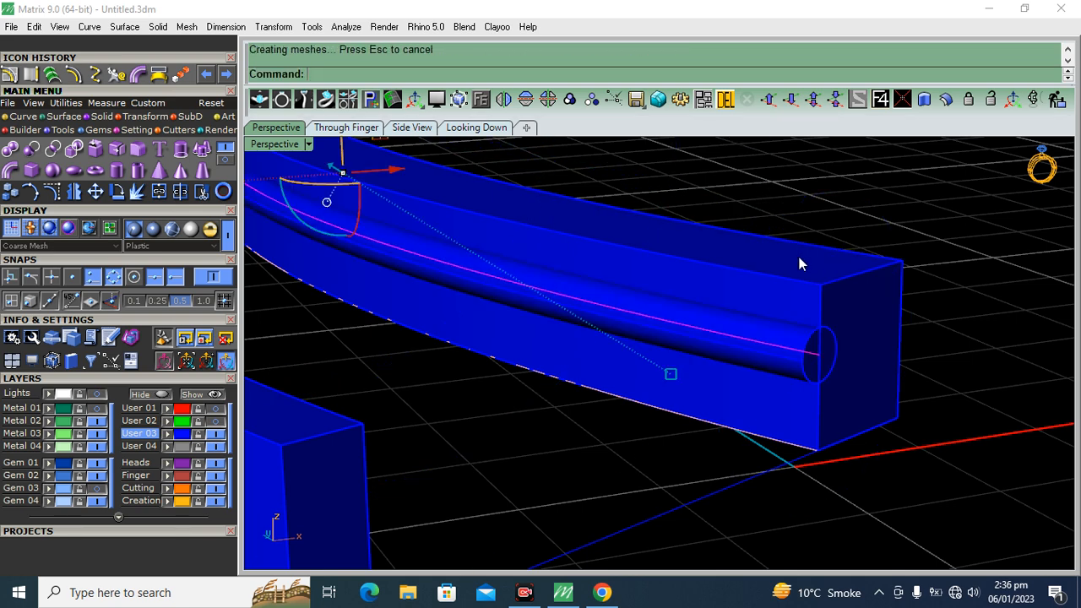
pyautogui.hotkey('ctrl', 'z')
# Pipe the offset curve on the stem solid's side with round caps
pyautogui.click(566, 99)
pyautogui.click(476, 74)
pyautogui.click(372, 75)
pyautogui.press('Return')
pyautogui.press('Return')
pyautogui.press('Return')
# Subtract the round-capped pipe from the stem solid with Boolean Difference to cut a groove along its side
pyautogui.moveTo(946, 296); pyautogui.dragTo(804, 360, button='right')
pyautogui.click(802, 361)
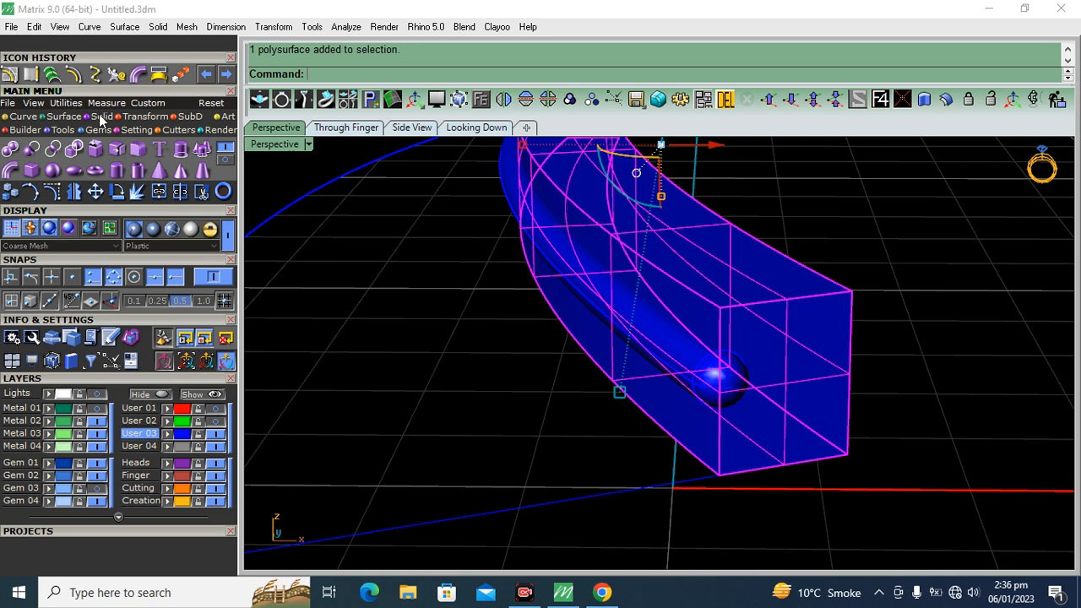
pyautogui.click(32, 152)
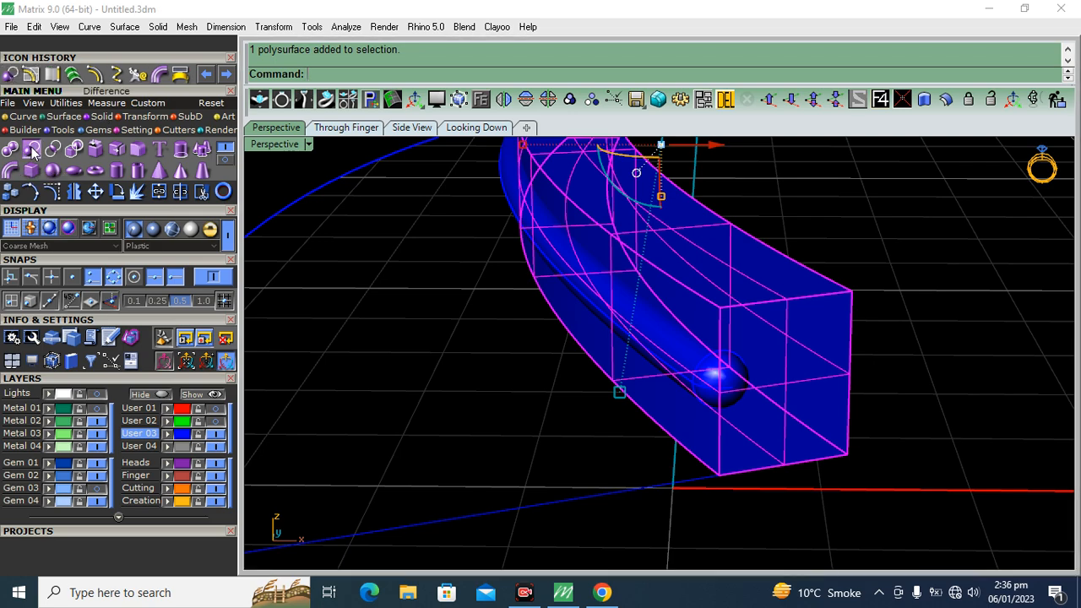
pyautogui.click(718, 388)
pyautogui.moveTo(562, 379); pyautogui.dragTo(569, 396, button='right')
pyautogui.rightClick(569, 396)
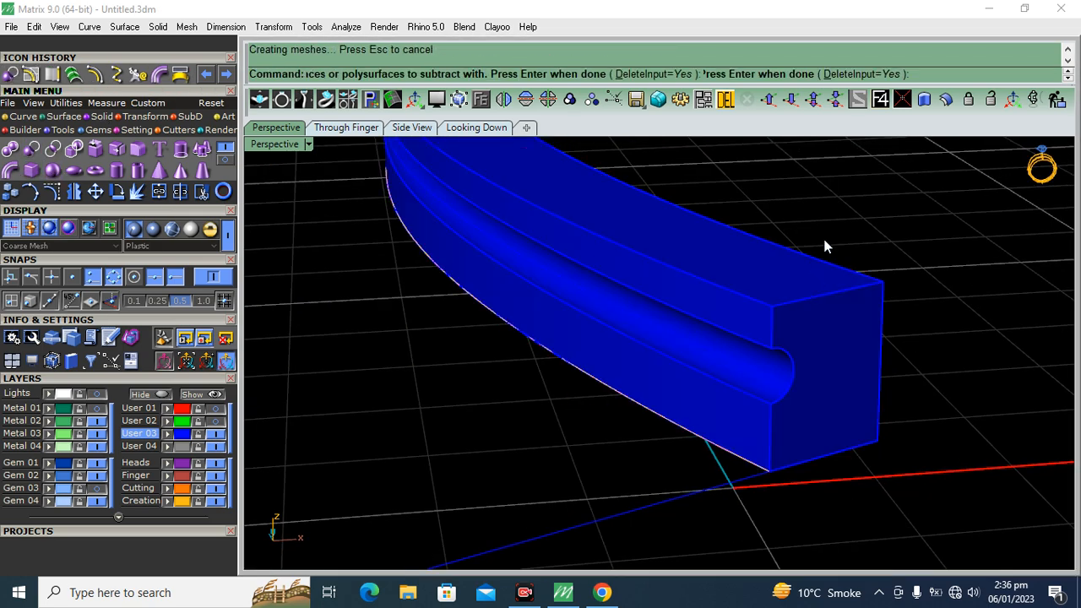
pyautogui.moveTo(697, 312); pyautogui.dragTo(770, 372, button='right')
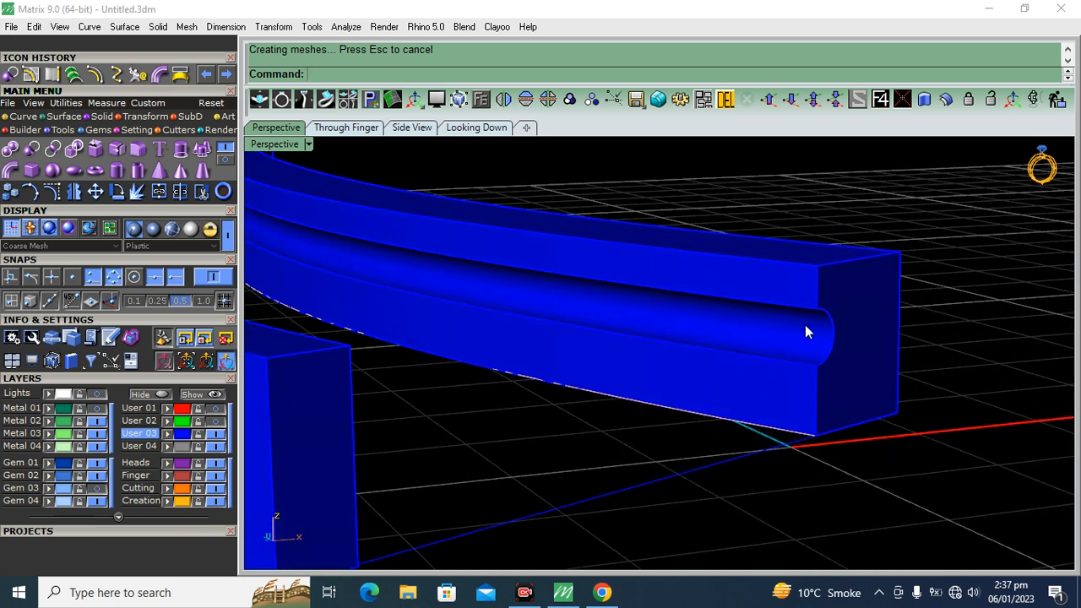
# Duplicate the upper long edge of the outer strip solid on the side facing the stem
pyautogui.moveTo(804, 324); pyautogui.dragTo(586, 424, button='right')
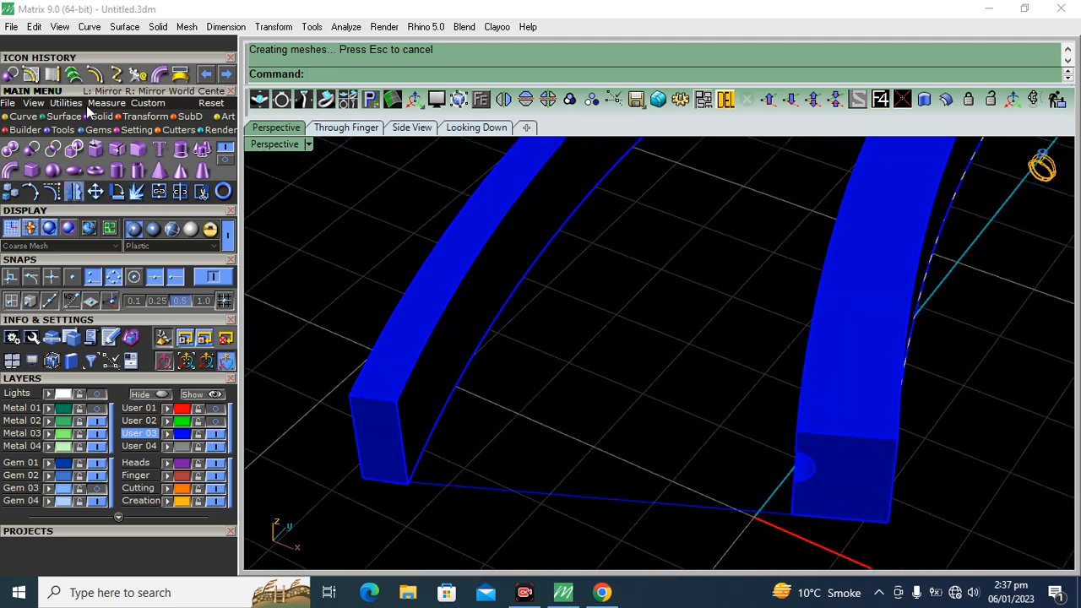
pyautogui.click(54, 74)
pyautogui.moveTo(554, 306); pyautogui.dragTo(464, 346, button='right')
pyautogui.click(408, 288)
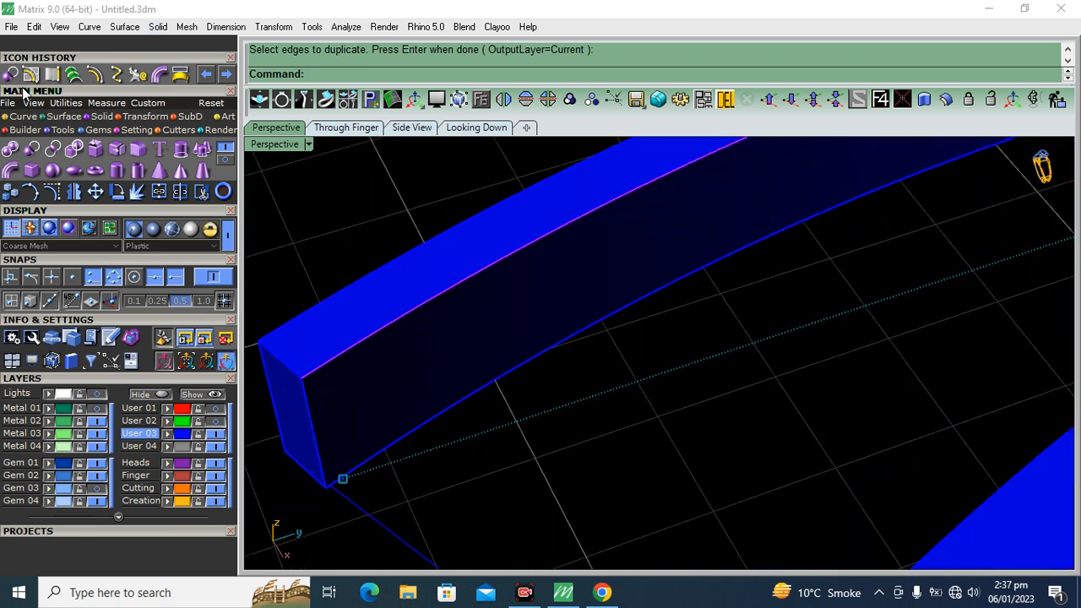
# Offset the duplicated edge down the outer strip's inner side face and pipe the resulting curve with round caps
pyautogui.click(33, 76)
pyautogui.click(448, 324)
pyautogui.click(439, 75)
pyautogui.rightClick(669, 353)
pyautogui.click(478, 329)
pyautogui.click(162, 72)
pyautogui.rightClick(582, 296)
pyautogui.rightClick(582, 296)
pyautogui.rightClick(582, 296)
pyautogui.keyDown('shift'); pyautogui.moveTo(487, 381); pyautogui.dragTo(566, 357, button='right'); pyautogui.keyUp('shift')
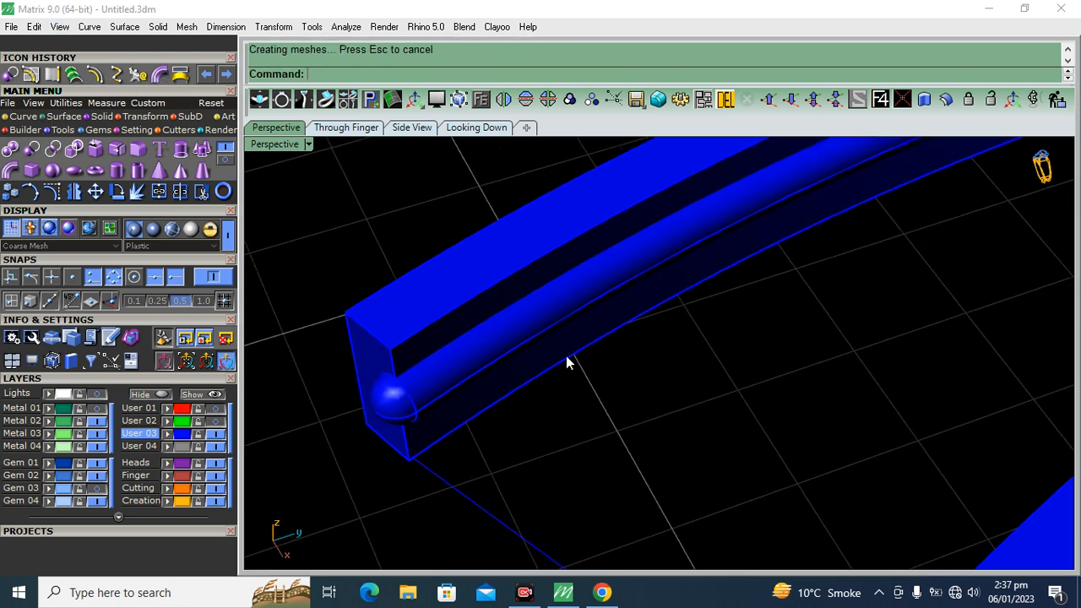
# Subtract the pipe from the outer strip solid with Boolean Difference to cut its inner groove
pyautogui.click(495, 264)
pyautogui.hotkey('ctrl', 'd')
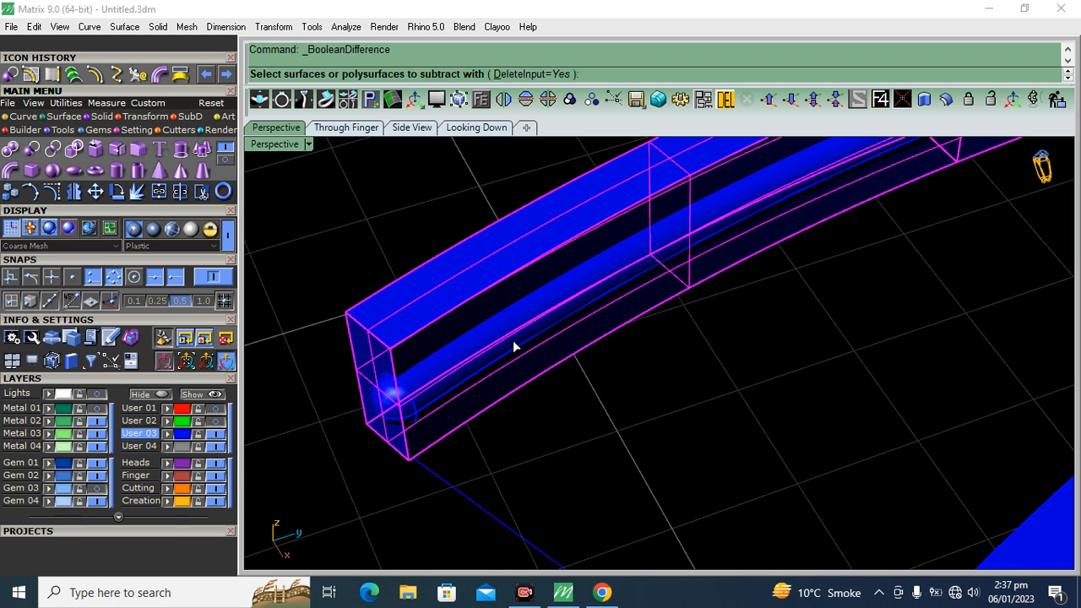
pyautogui.click(512, 340)
pyautogui.rightClick(513, 340)
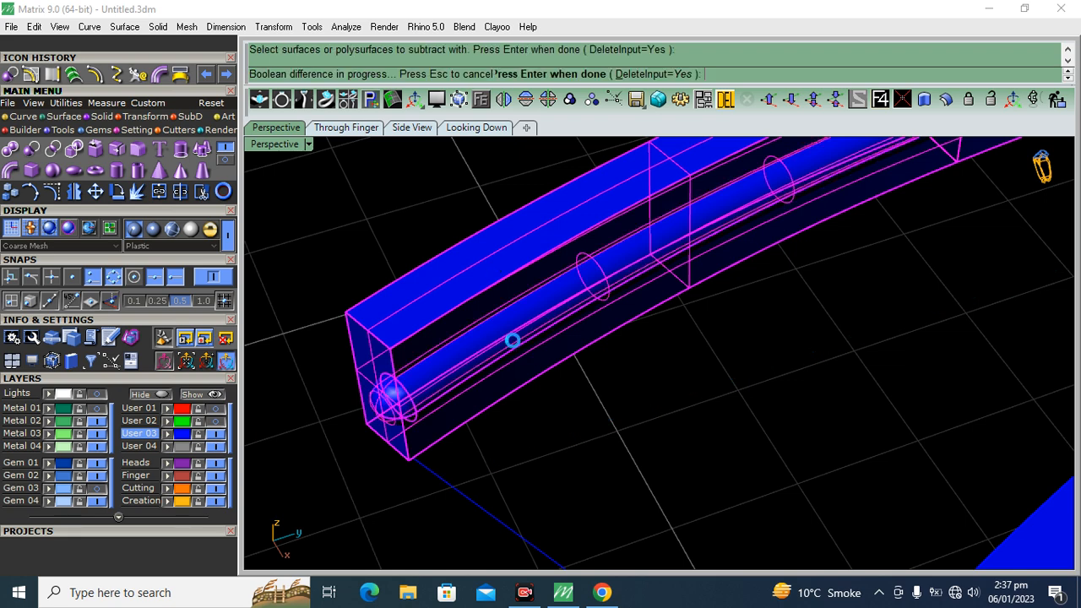
pyautogui.moveTo(574, 403); pyautogui.dragTo(673, 396, button='right')
pyautogui.click(24, 116)
pyautogui.click(31, 148)
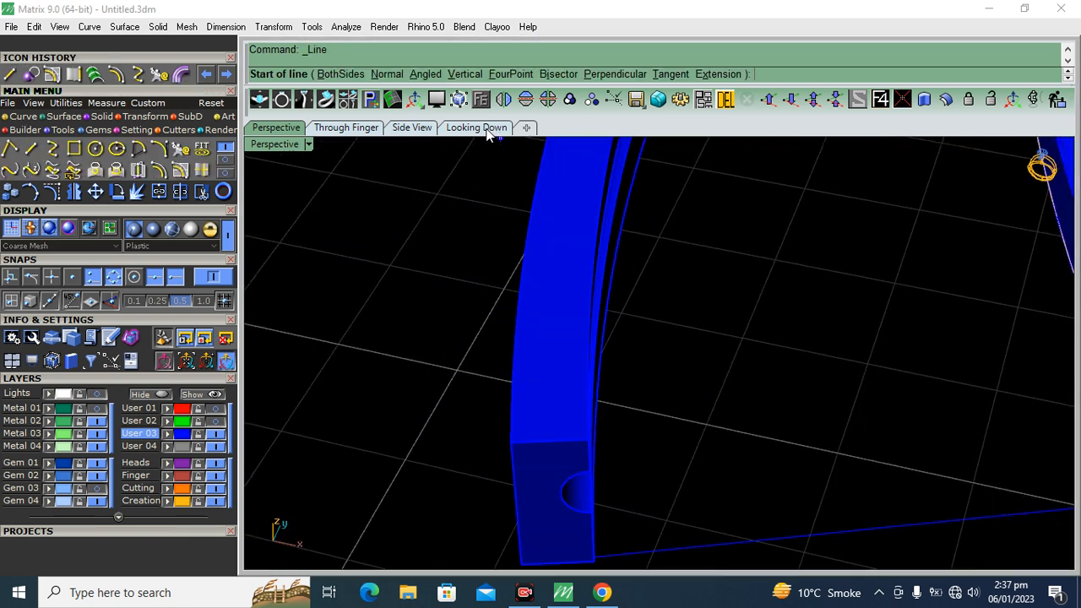
pyautogui.click(486, 129)
pyautogui.scroll(5, 579, 442)
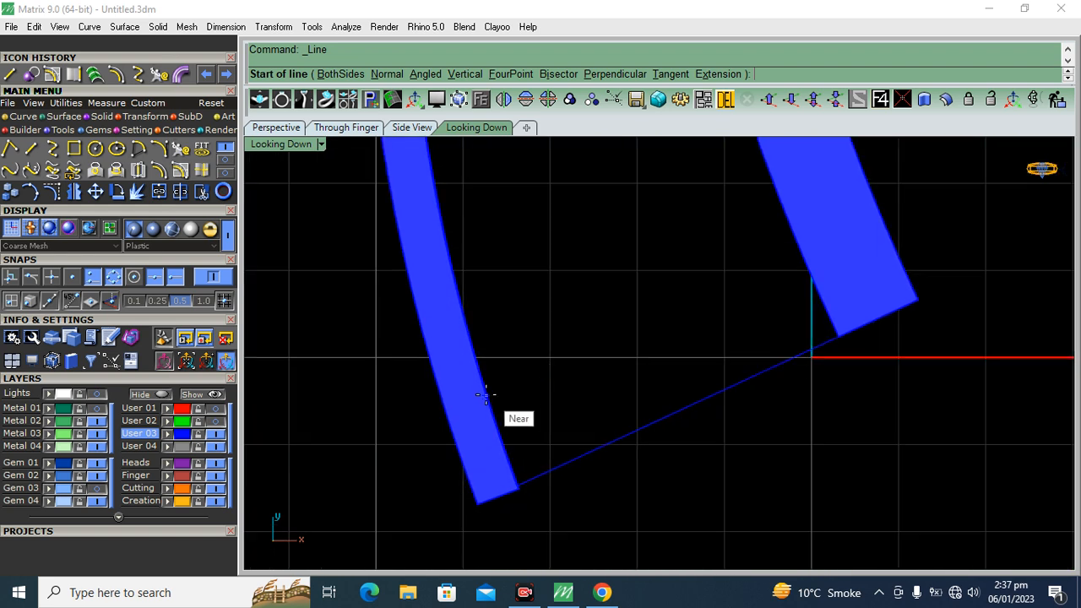
pyautogui.click(486, 394)
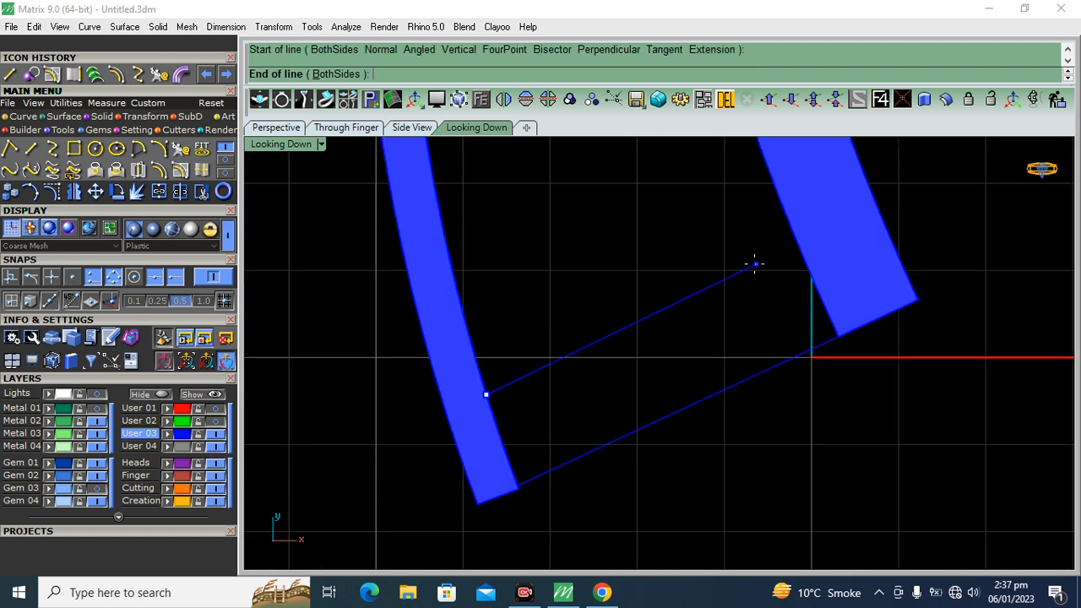
pyautogui.press('Escape')
# Offset the line joining the lower ends of the two strips by 0.6 toward the inside of the segment
pyautogui.moveTo(718, 418); pyautogui.dragTo(723, 459)
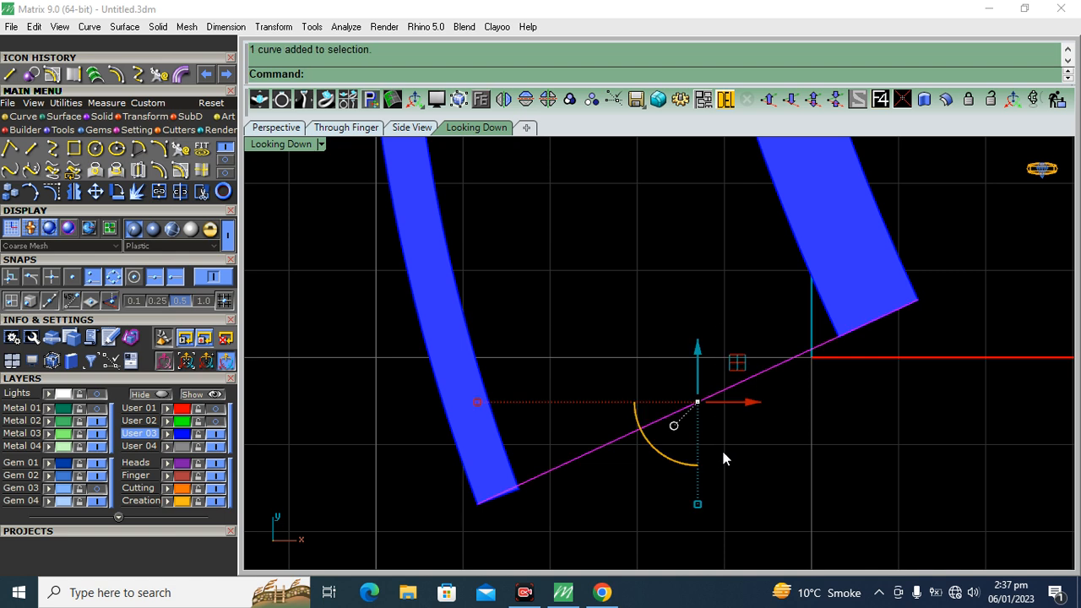
pyautogui.click(159, 170)
pyautogui.write('.6')
pyautogui.press('Return')
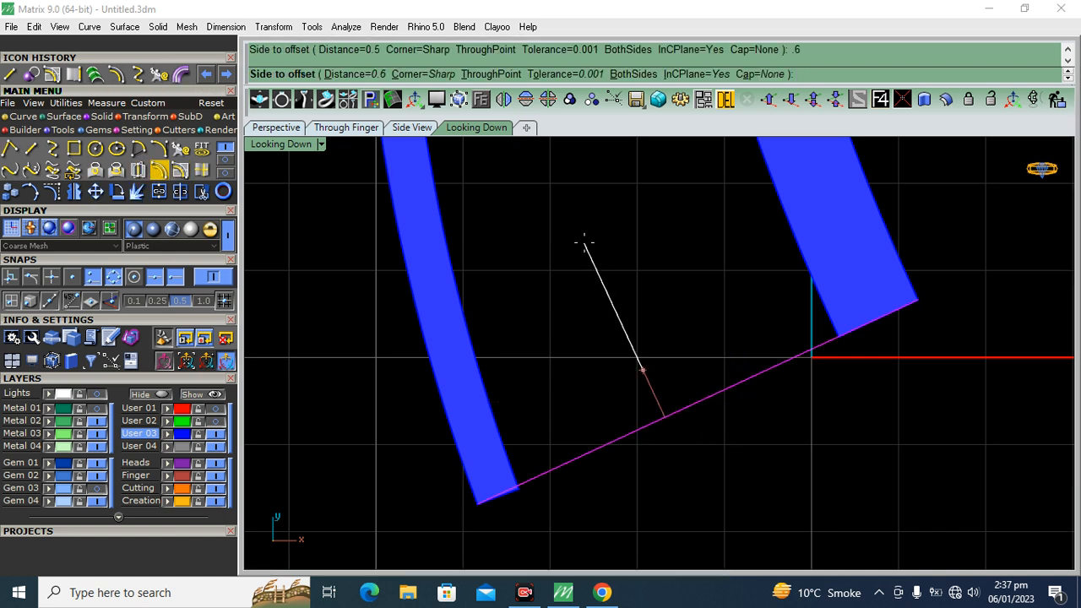
pyautogui.click(584, 243)
# Loft the lower line and its offset copy into a flat surface with straight sections
pyautogui.keyDown('shift'); pyautogui.moveTo(665, 422); pyautogui.dragTo(665, 423); pyautogui.keyUp('shift')
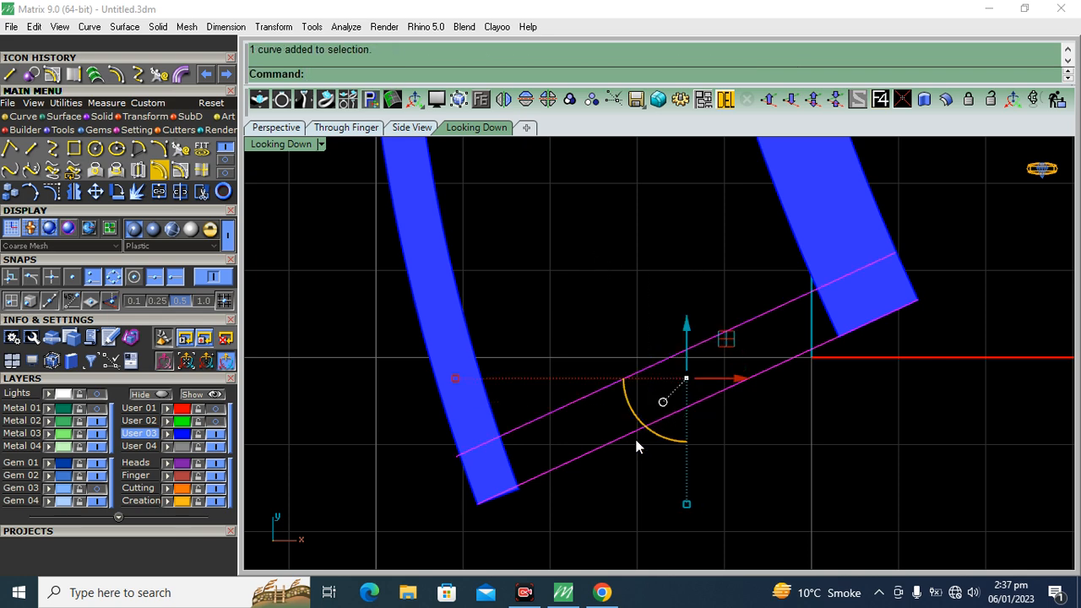
pyautogui.hotkey('ctrl', 'l')
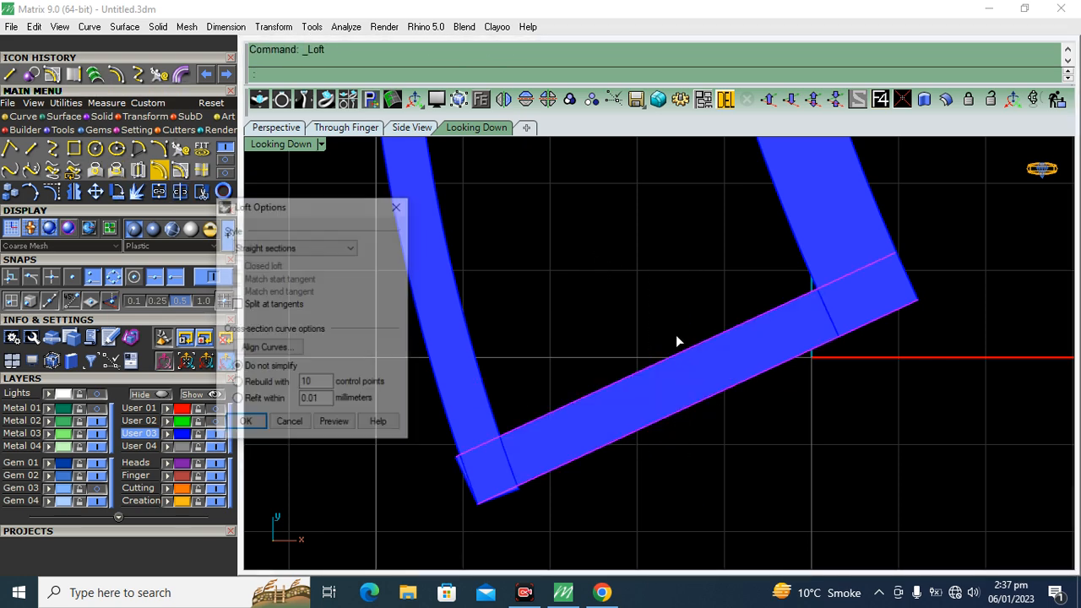
pyautogui.press('Return')
# Offset the lofted surface upward by 1.2 as a solid to form the lower crossbar
pyautogui.click(640, 291)
pyautogui.click(643, 413)
pyautogui.keyDown('ctrl'); pyautogui.moveTo(661, 435); pyautogui.dragTo(689, 444); pyautogui.keyUp('ctrl')
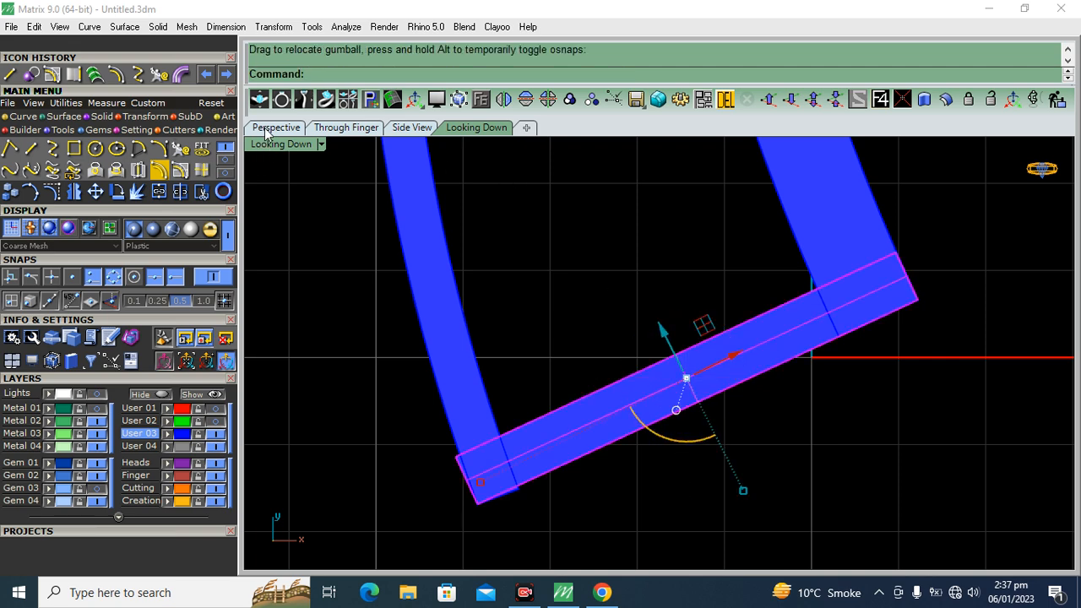
pyautogui.click(272, 128)
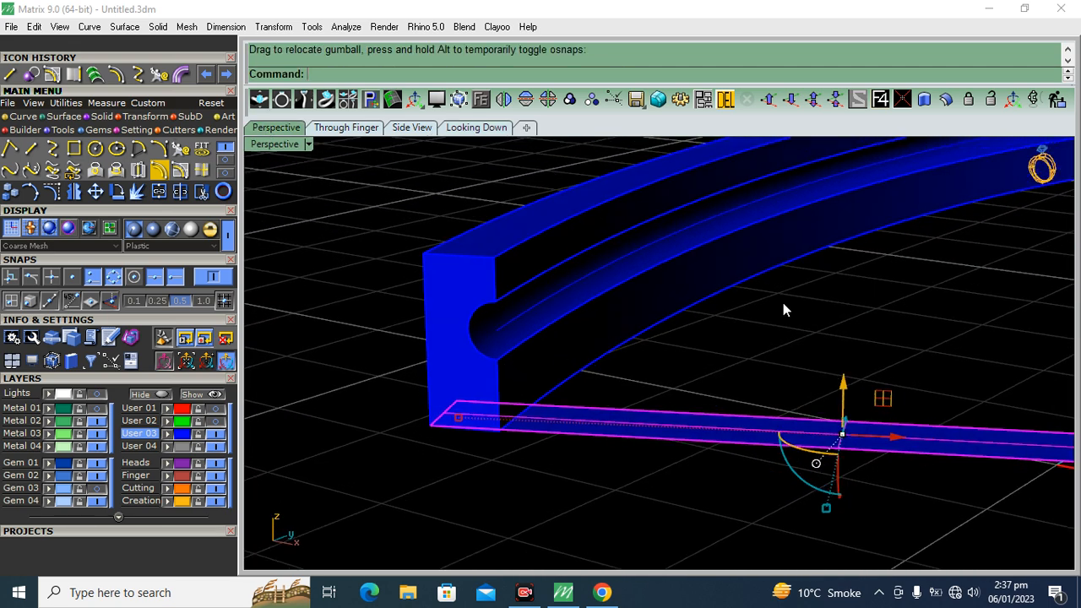
pyautogui.click(944, 101)
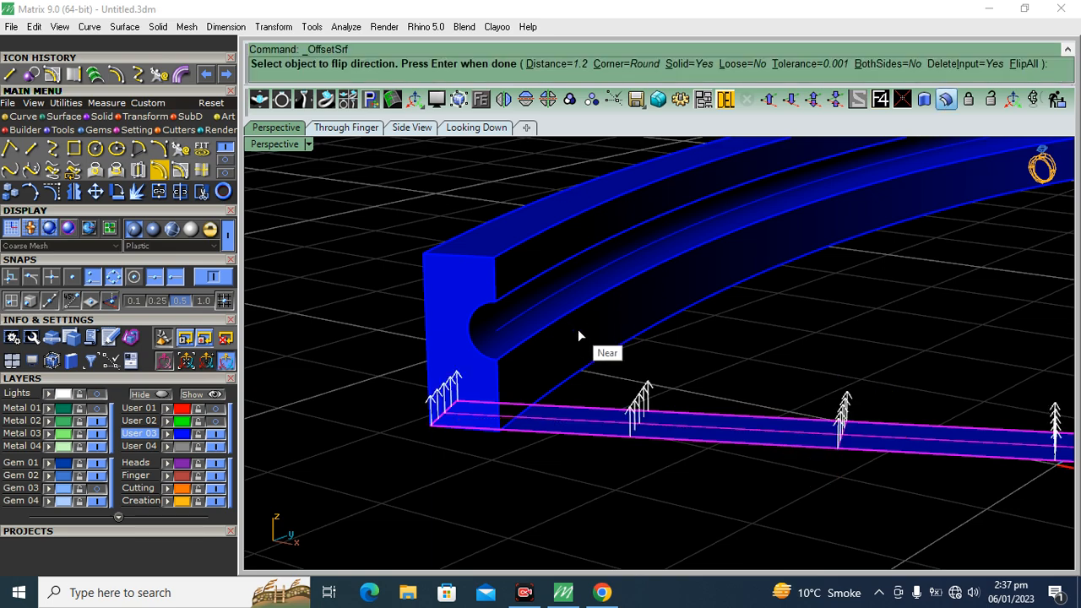
pyautogui.press('Return')
pyautogui.moveTo(391, 363); pyautogui.dragTo(684, 411, button='right')
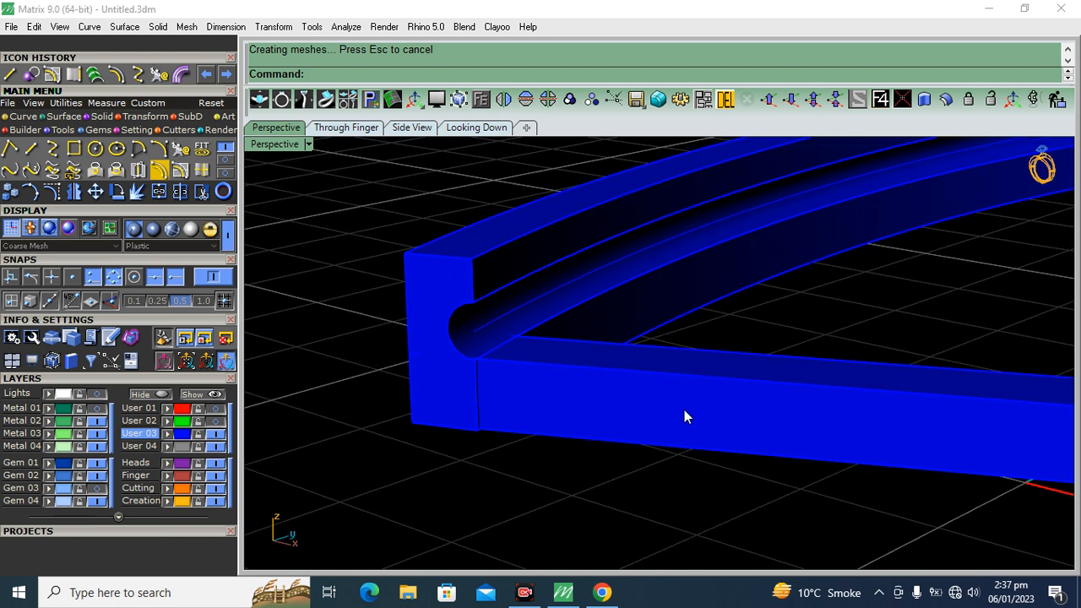
# Align the gumball with the lower crossbar and shorten the bar slightly from both ends in the top view
pyautogui.click(684, 410)
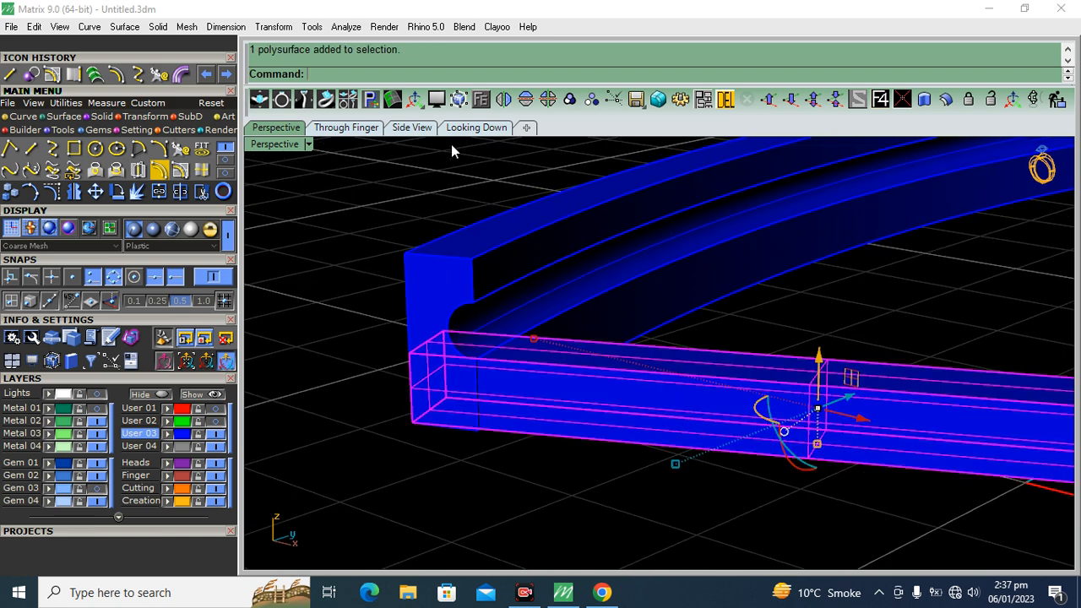
pyautogui.click(472, 128)
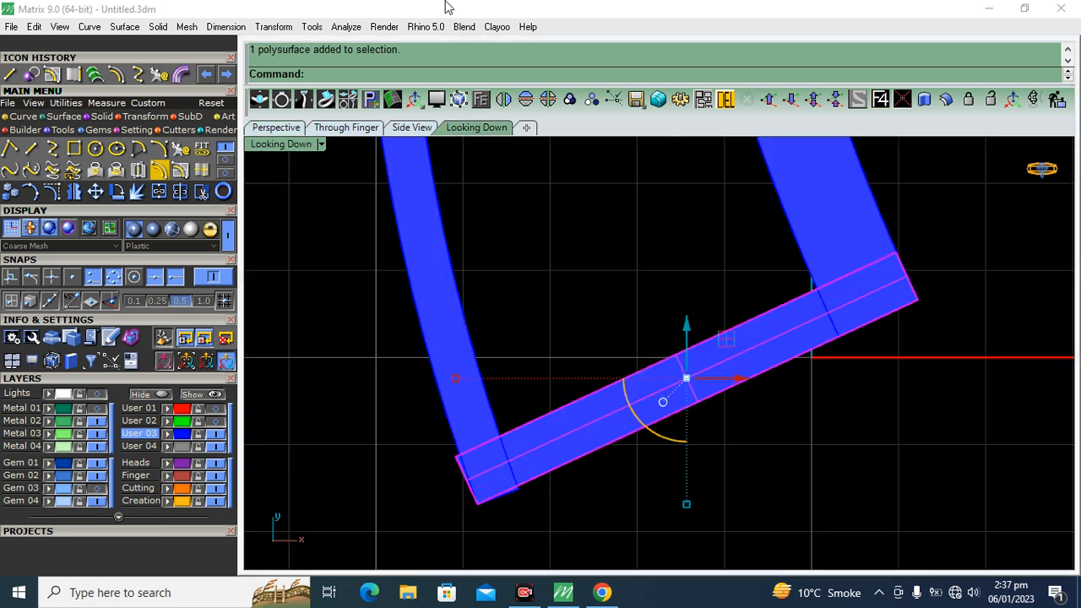
pyautogui.click(6, 193)
pyautogui.keyDown('ctrl'); pyautogui.moveTo(665, 434); pyautogui.dragTo(691, 446); pyautogui.keyUp('ctrl')
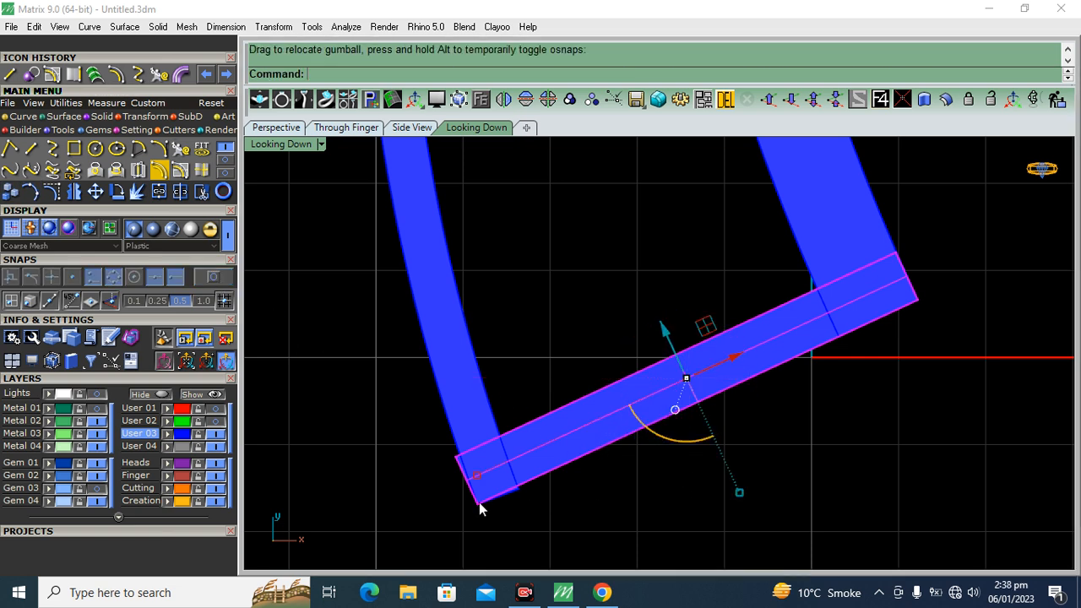
pyautogui.moveTo(481, 473); pyautogui.dragTo(491, 469)
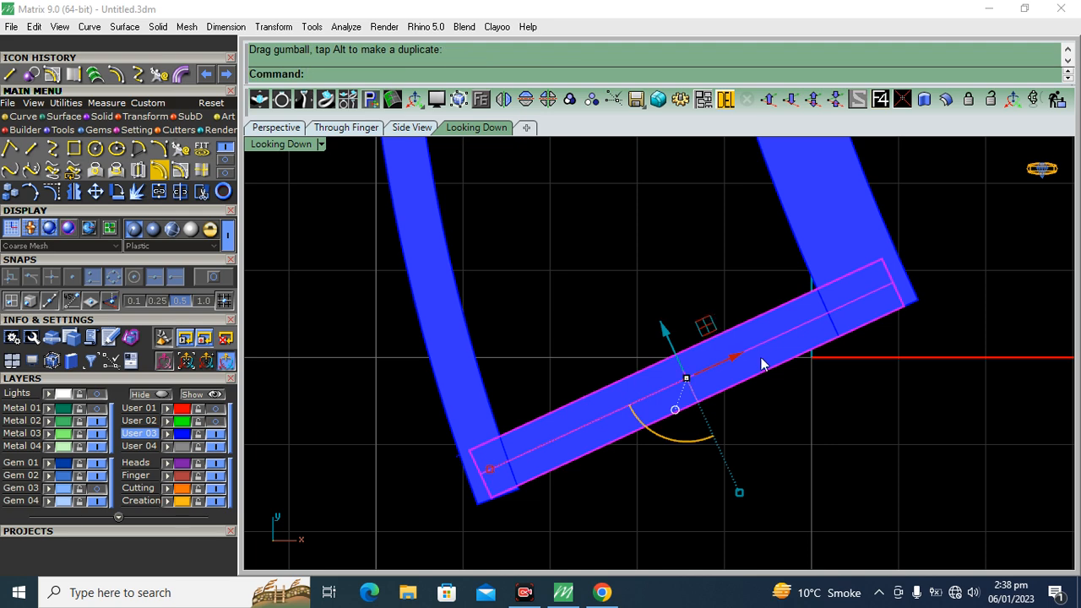
# Copy the lower crossbar to three spaced positions farther up between the two strips
pyautogui.click(10, 192)
pyautogui.scroll(-10, 606, 370)
pyautogui.click(633, 391)
pyautogui.click(599, 283)
pyautogui.moveTo(590, 255); pyautogui.dragTo(596, 435, button='right')
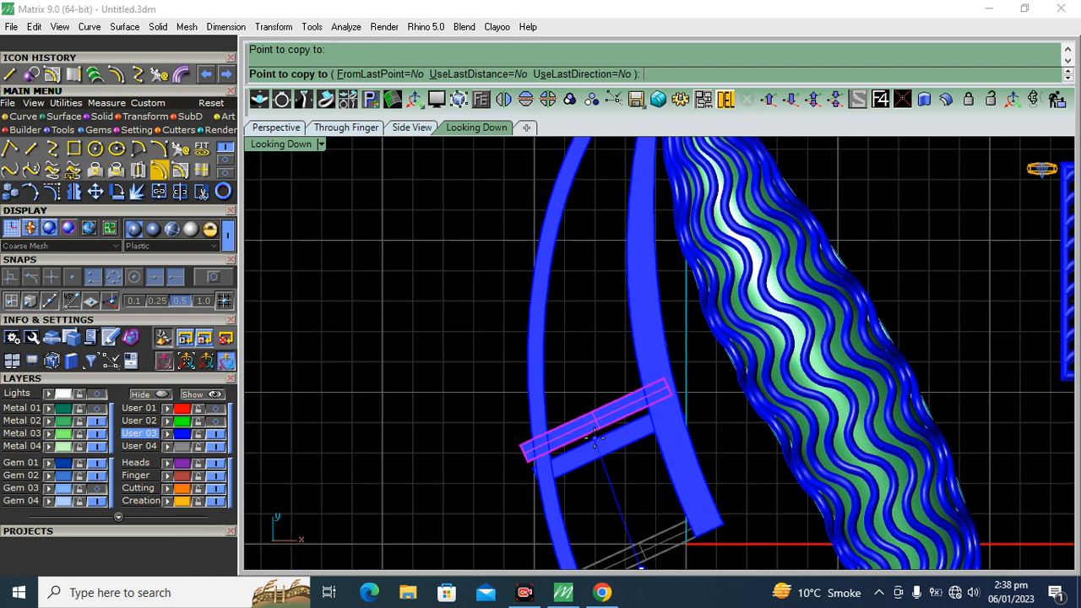
pyautogui.click(592, 332)
pyautogui.moveTo(594, 255); pyautogui.dragTo(585, 397, button='right')
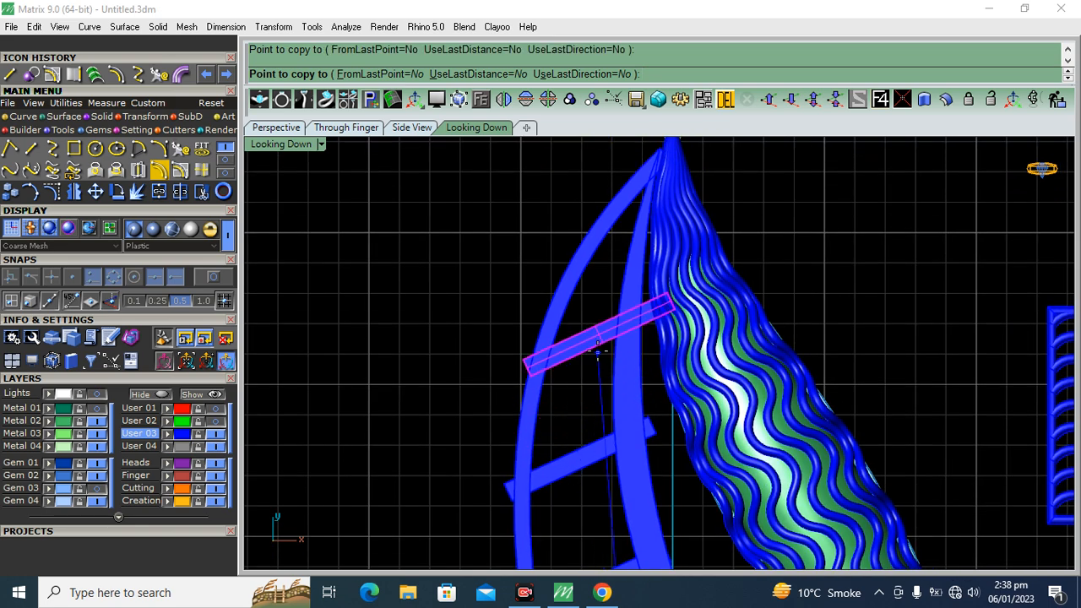
pyautogui.click(590, 334)
pyautogui.rightClick(593, 393)
# Rotate the first copied crossbar to a shallower slope and shorten it to fit between the strips
pyautogui.moveTo(608, 541); pyautogui.dragTo(537, 326, button='right')
pyautogui.scroll(4, 536, 338)
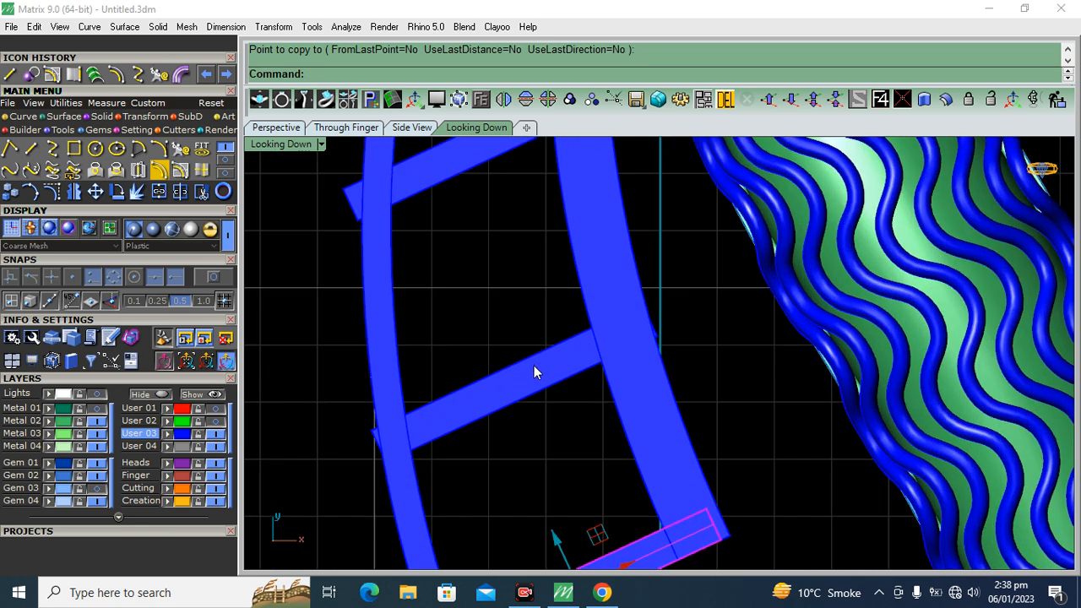
pyautogui.click(532, 372)
pyautogui.moveTo(507, 447); pyautogui.dragTo(495, 452)
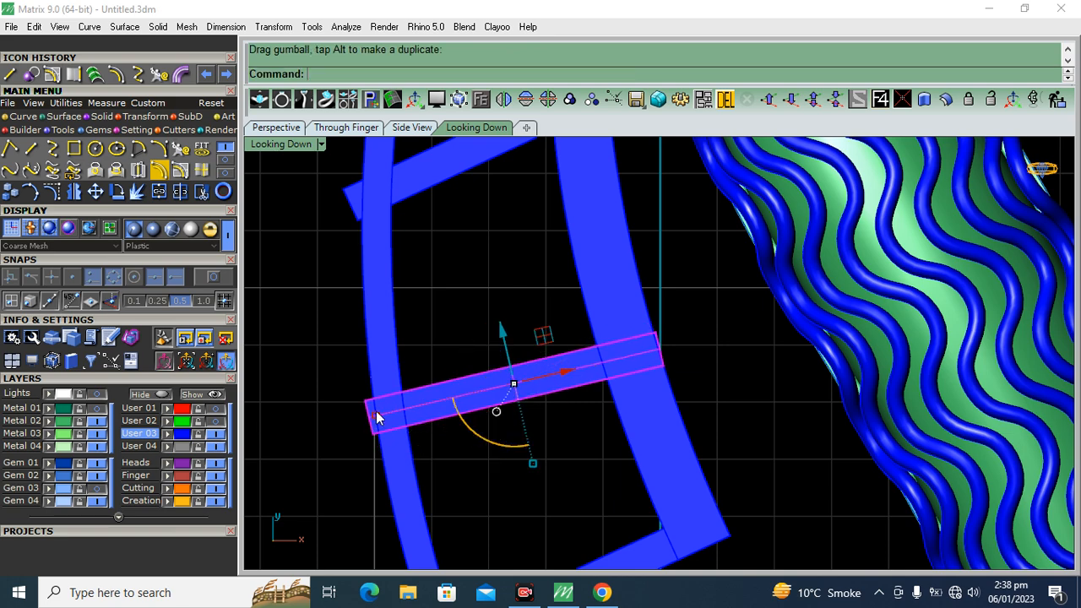
pyautogui.scroll(4, 374, 411)
pyautogui.moveTo(373, 412); pyautogui.dragTo(392, 413)
pyautogui.click(864, 237)
# Rotate the second copied crossbar closer to horizontal and shorten it so its ends stay inside the strips
pyautogui.scroll(-8, 864, 238)
pyautogui.moveTo(767, 257); pyautogui.dragTo(670, 414, button='right')
pyautogui.scroll(5, 632, 324)
pyautogui.click(631, 320)
pyautogui.moveTo(625, 374)
pyautogui.mouseDown()
pyautogui.moveTo(643, 358)
pyautogui.moveTo(616, 358)
pyautogui.mouseUp()
pyautogui.moveTo(517, 329); pyautogui.dragTo(543, 318)
pyautogui.click(623, 362)
# Rotate the uppermost crossbar to horizontal and shorten it to span the narrow upper gap
pyautogui.scroll(-7, 624, 363)
pyautogui.scroll(7, 632, 303)
pyautogui.click(652, 265)
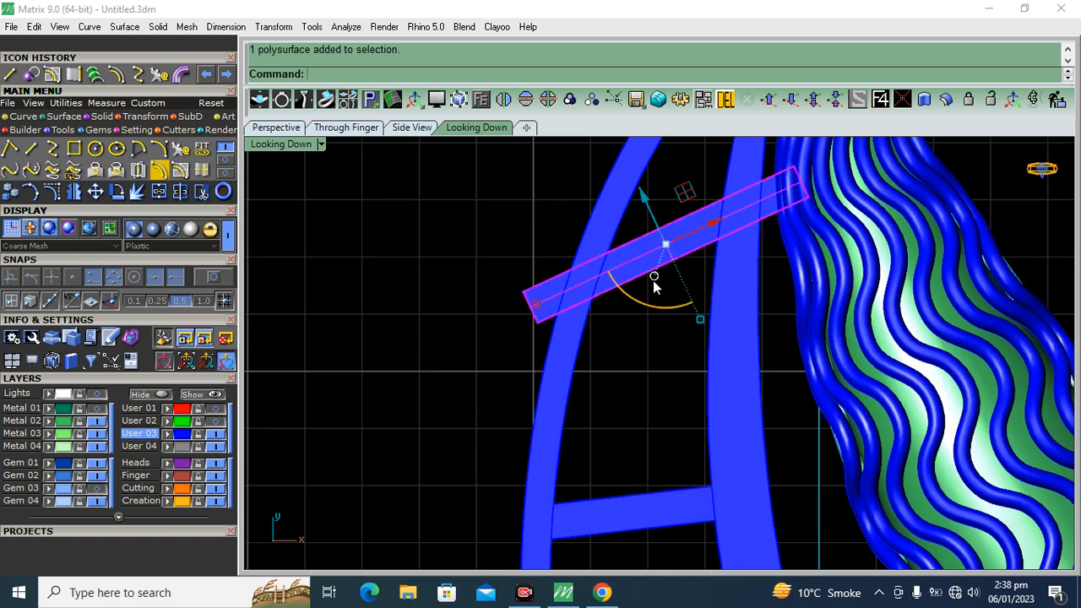
pyautogui.moveTo(652, 299)
pyautogui.mouseDown()
pyautogui.moveTo(614, 330)
pyautogui.moveTo(571, 264)
pyautogui.moveTo(583, 251)
pyautogui.mouseUp()
pyautogui.click(646, 263)
pyautogui.click(603, 349)
# Select both grooved strips with their crossbars, group them, and show the group in the perspective view
pyautogui.scroll(-5, 592, 283)
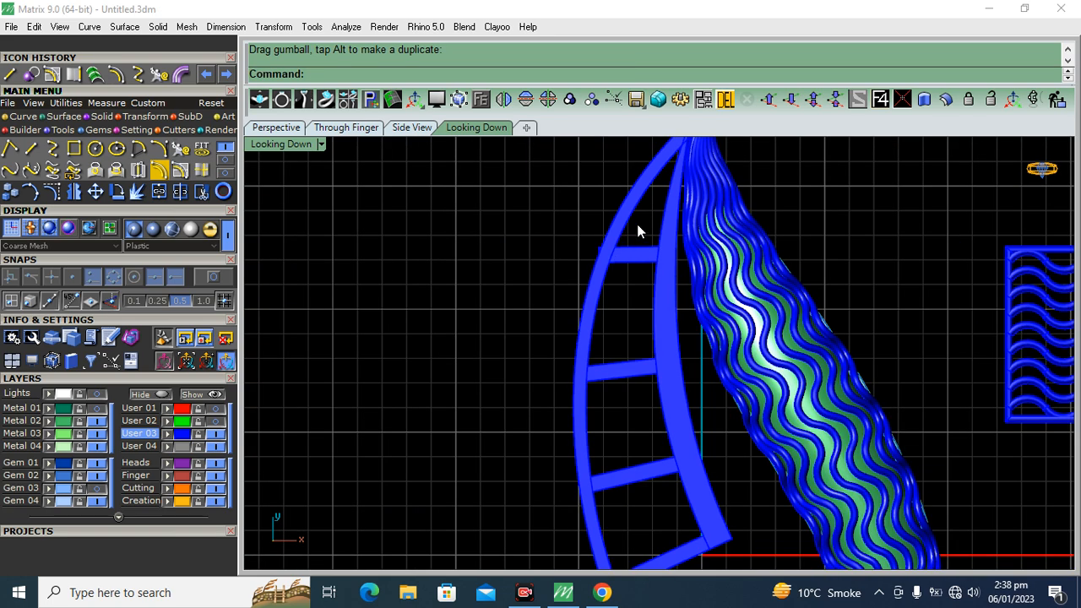
pyautogui.moveTo(645, 226); pyautogui.dragTo(582, 433)
pyautogui.scroll(5, 670, 324)
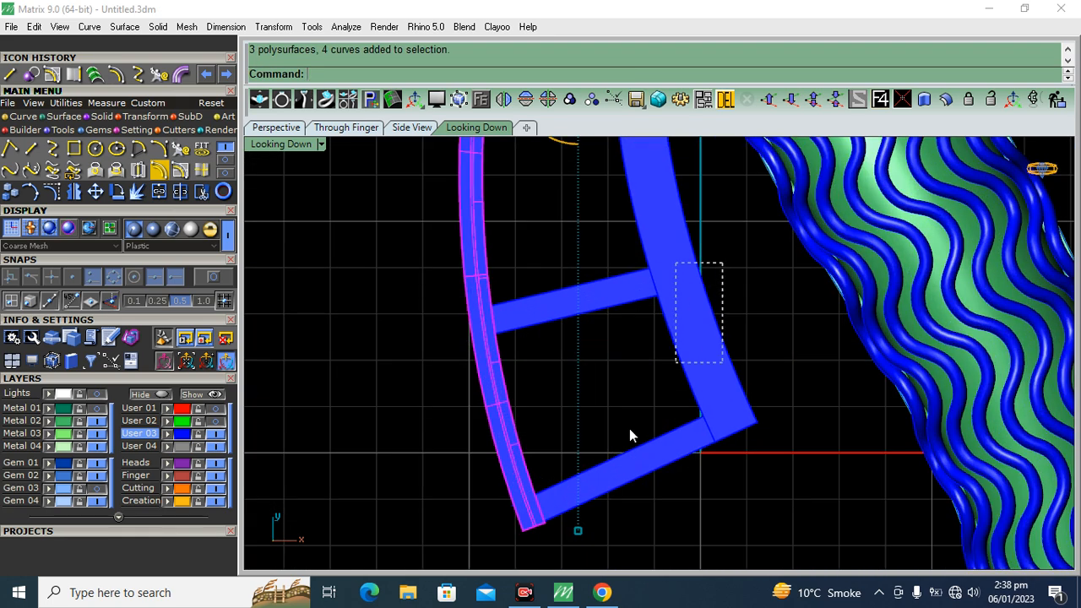
pyautogui.click(570, 100)
pyautogui.click(275, 126)
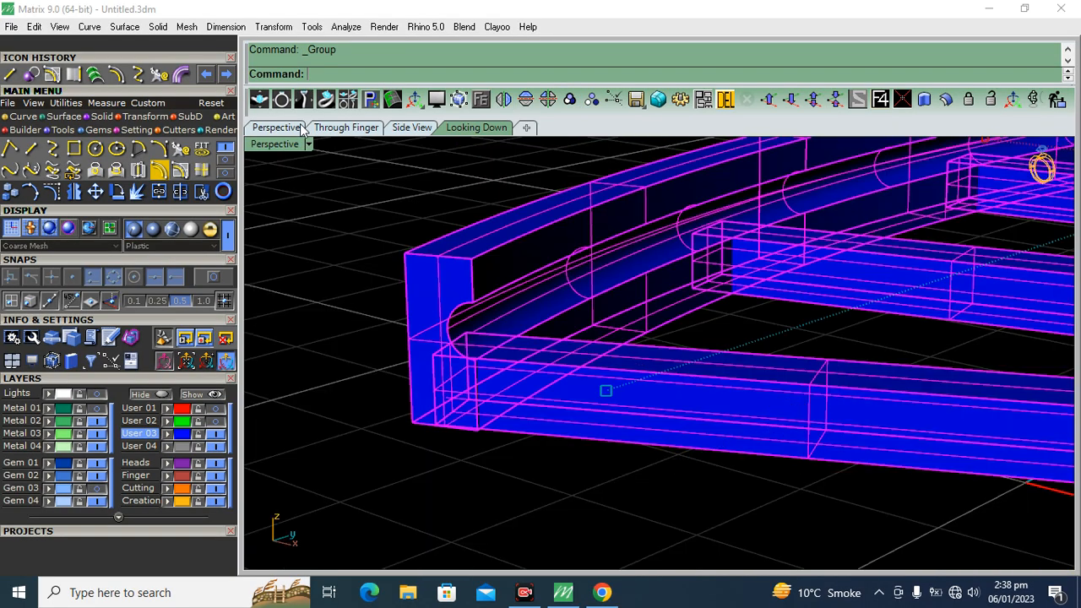
# Select the grouped stem frame, assign it to the Metal 02 layer and clear the selection
pyautogui.press('Escape')
pyautogui.scroll(-8, 580, 351)
pyautogui.moveTo(580, 352); pyautogui.dragTo(658, 357, button='right')
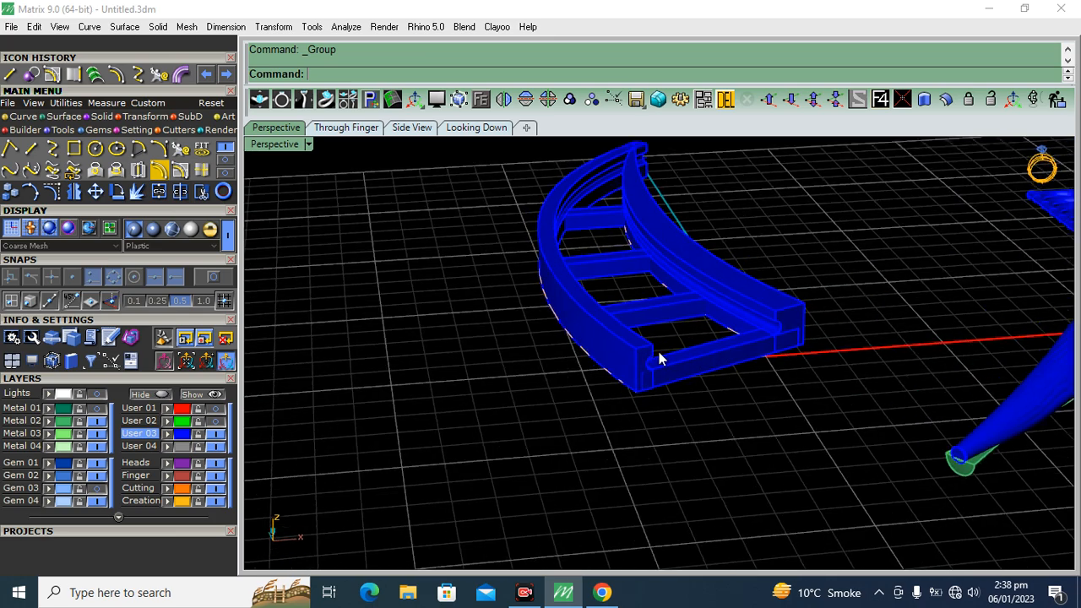
pyautogui.click(658, 357)
pyautogui.click(61, 420)
pyautogui.click(825, 265)
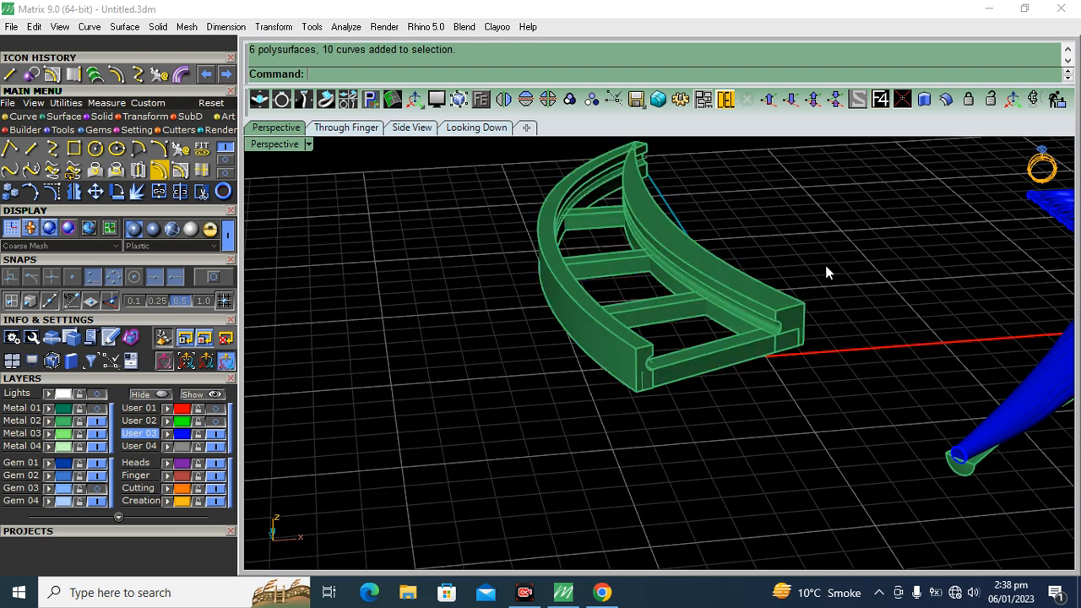
# Inspect the stem frame's grooved rails and crossbar joints up close from several angles
pyautogui.scroll(6, 825, 265)
pyautogui.moveTo(708, 401)
pyautogui.mouseDown(button='right')
pyautogui.moveTo(687, 374)
pyautogui.moveTo(716, 361)
pyautogui.moveTo(771, 377)
pyautogui.moveTo(803, 407)
pyautogui.moveTo(849, 376)
pyautogui.moveTo(719, 413)
pyautogui.mouseUp(button='right')
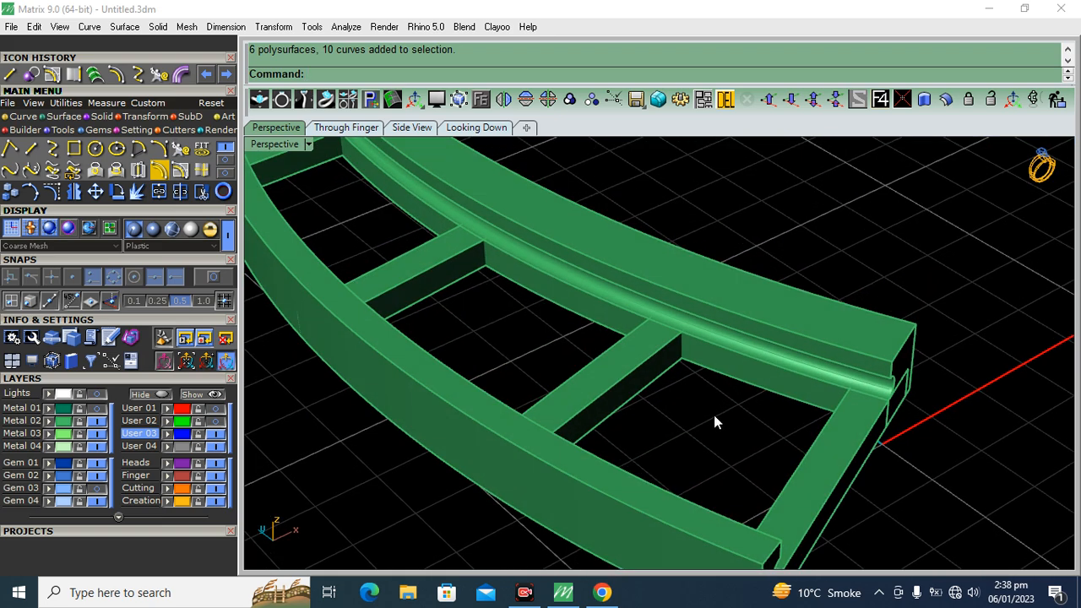
pyautogui.moveTo(634, 399); pyautogui.dragTo(640, 356, button='right')
pyautogui.scroll(5, 599, 376)
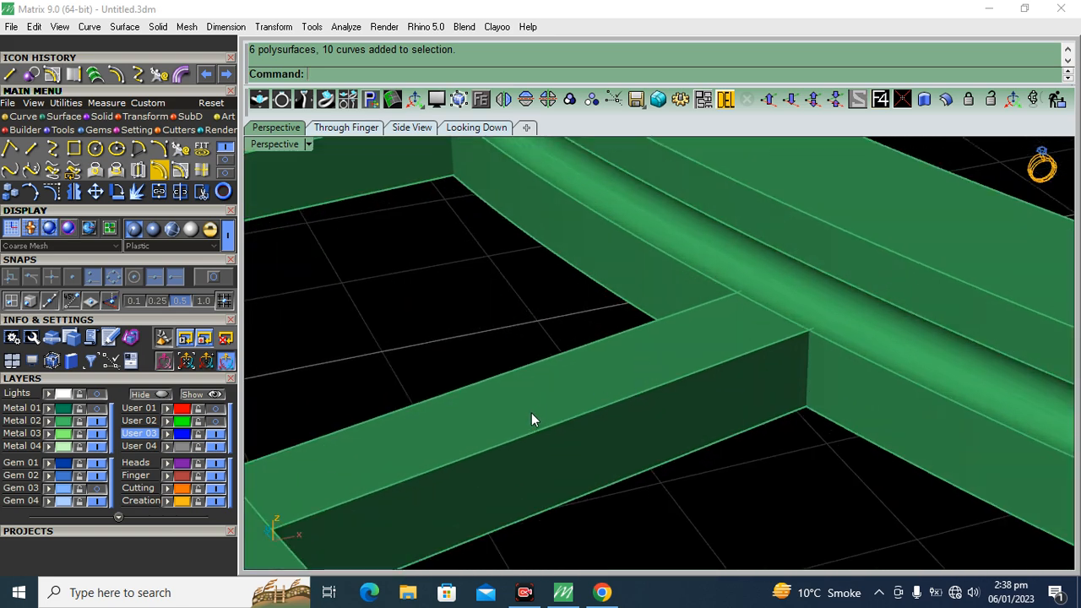
pyautogui.scroll(-5, 663, 394)
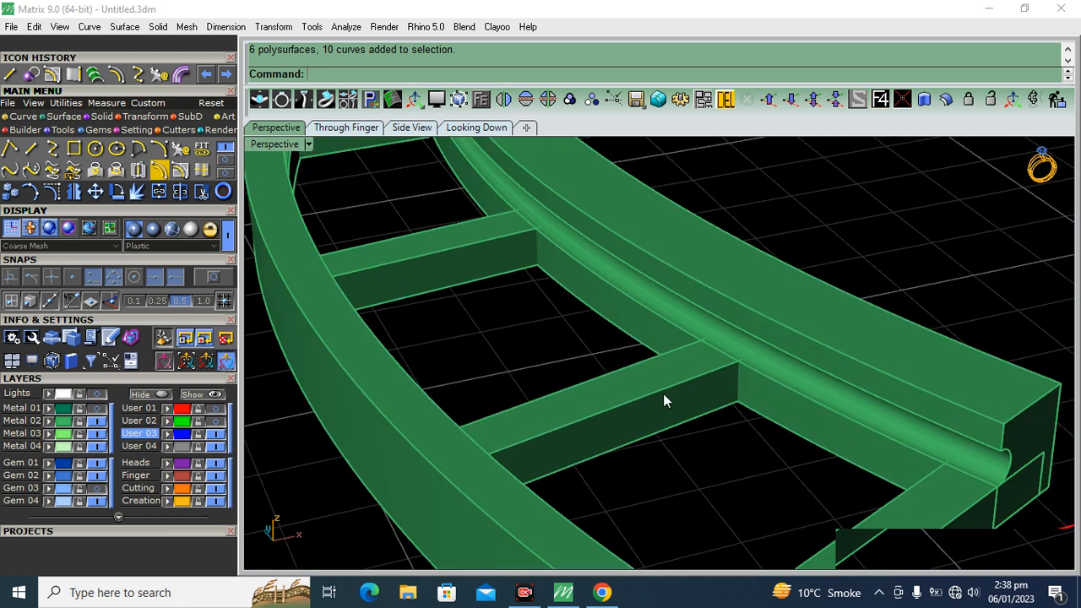
pyautogui.moveTo(670, 393); pyautogui.dragTo(610, 405, button='right')
pyautogui.scroll(3, 571, 403)
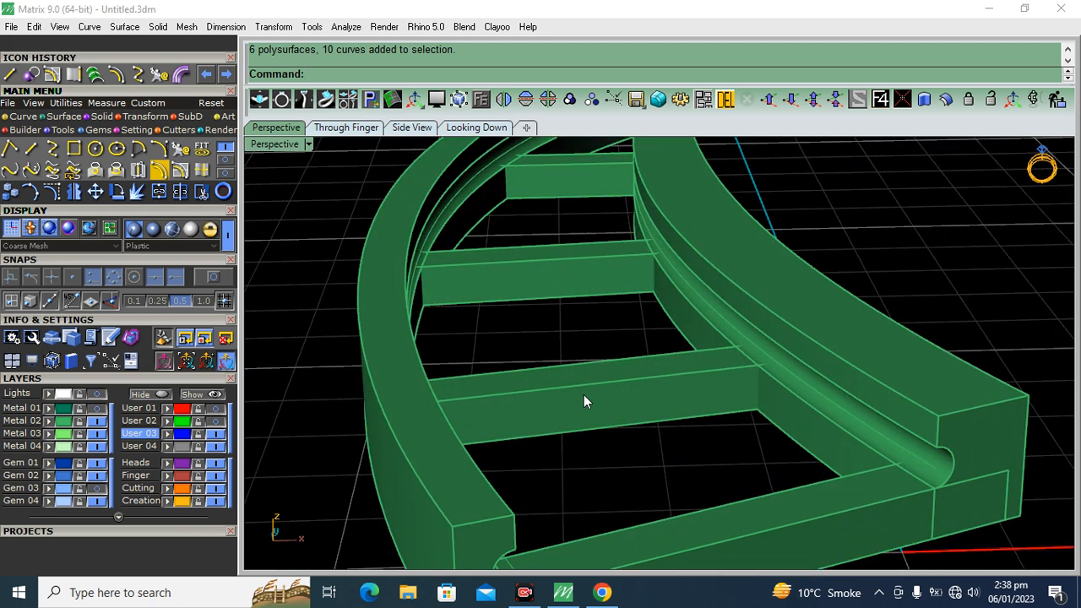
pyautogui.moveTo(600, 389); pyautogui.dragTo(589, 346, button='right')
pyautogui.scroll(3, 648, 379)
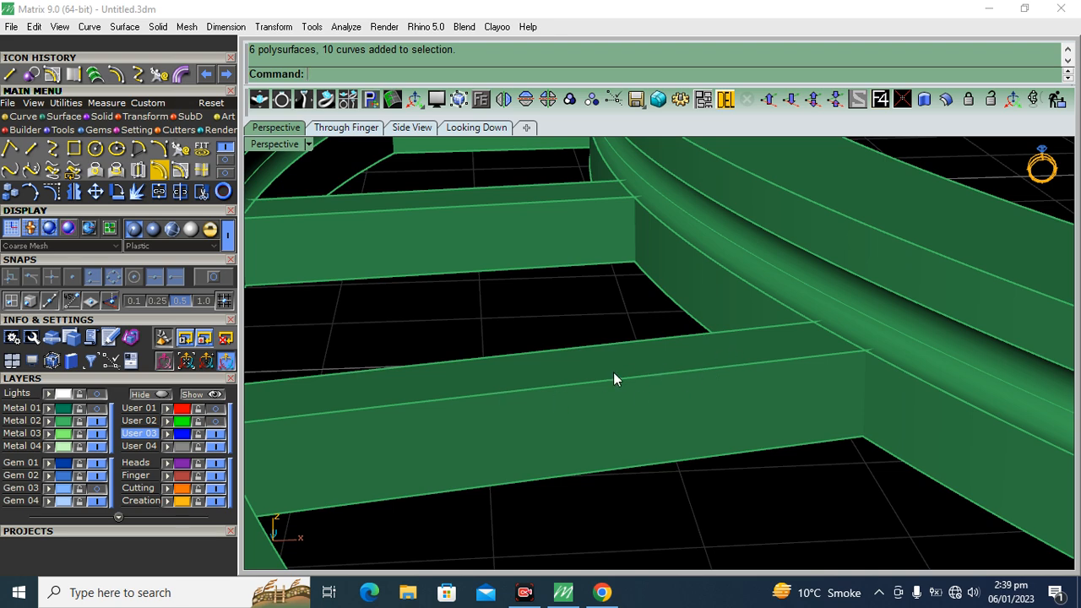
pyautogui.scroll(-4, 646, 290)
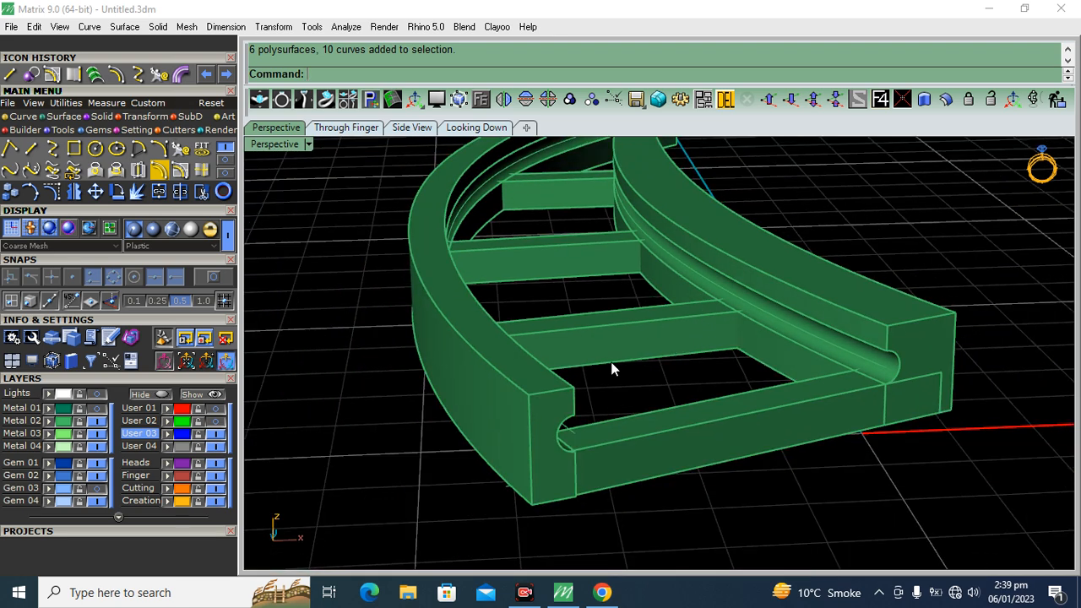
pyautogui.scroll(4, 612, 361)
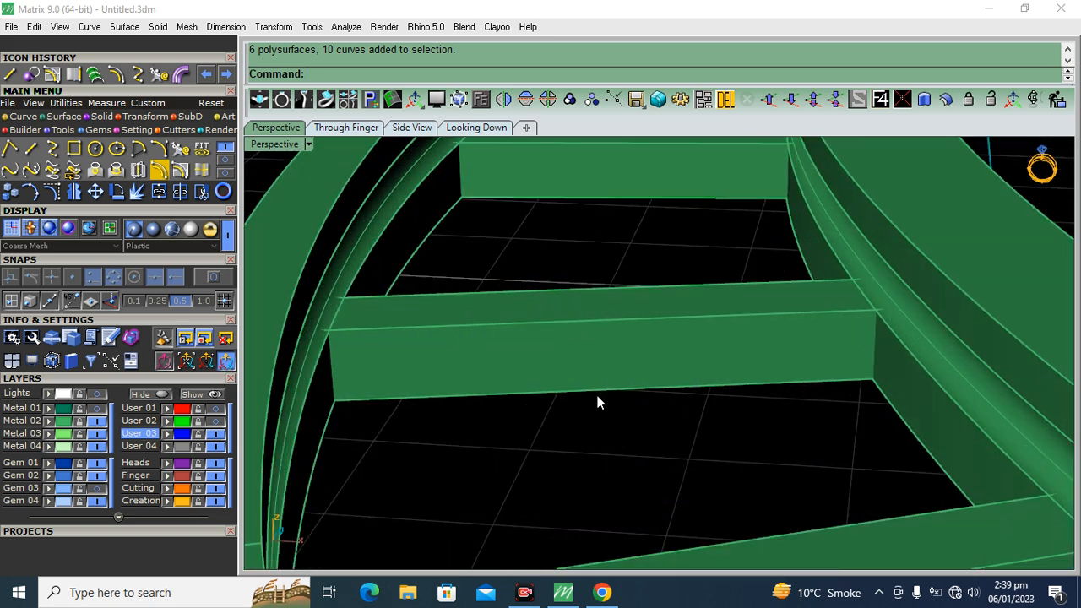
pyautogui.scroll(-4, 621, 343)
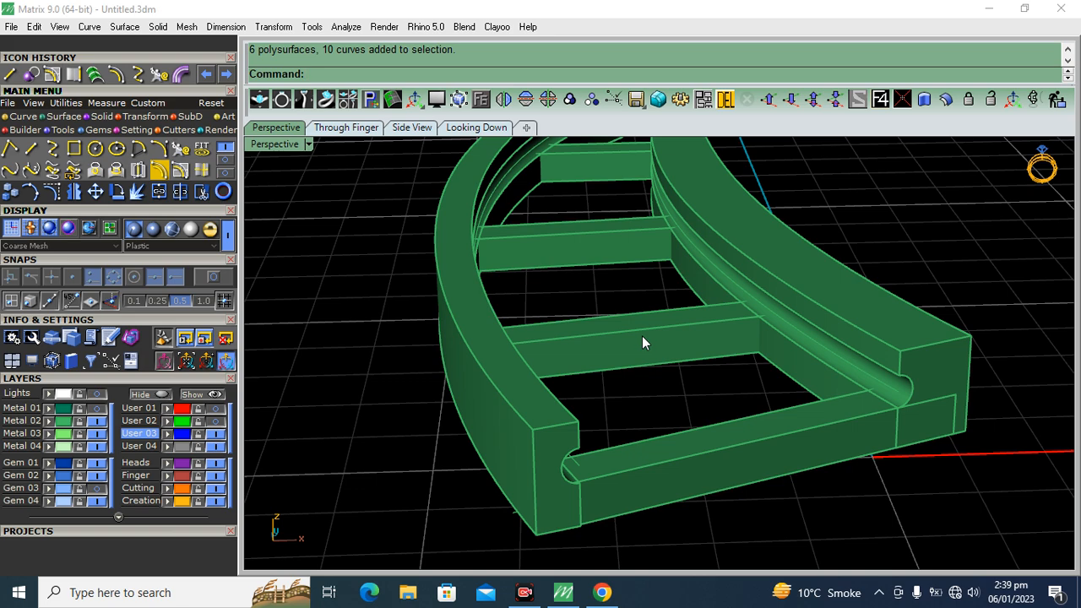
# Turn on the Lights and Metal 01 layers and compare the frame with the reference image from above
pyautogui.click(469, 127)
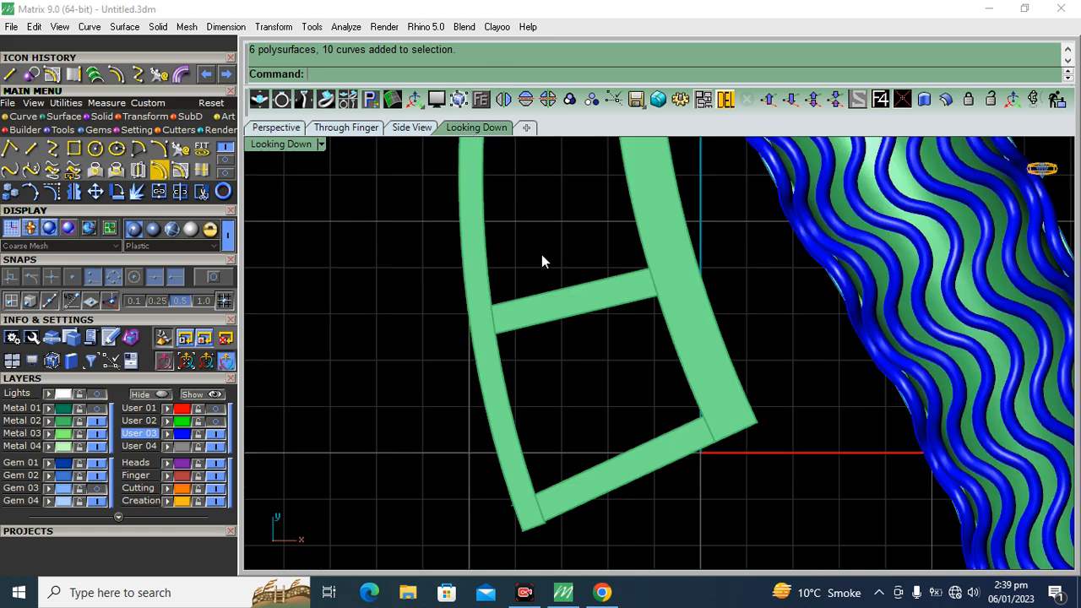
pyautogui.scroll(-3, 538, 258)
pyautogui.click(94, 395)
pyautogui.click(95, 409)
pyautogui.scroll(-6, 471, 291)
pyautogui.moveTo(497, 289); pyautogui.dragTo(460, 324, button='right')
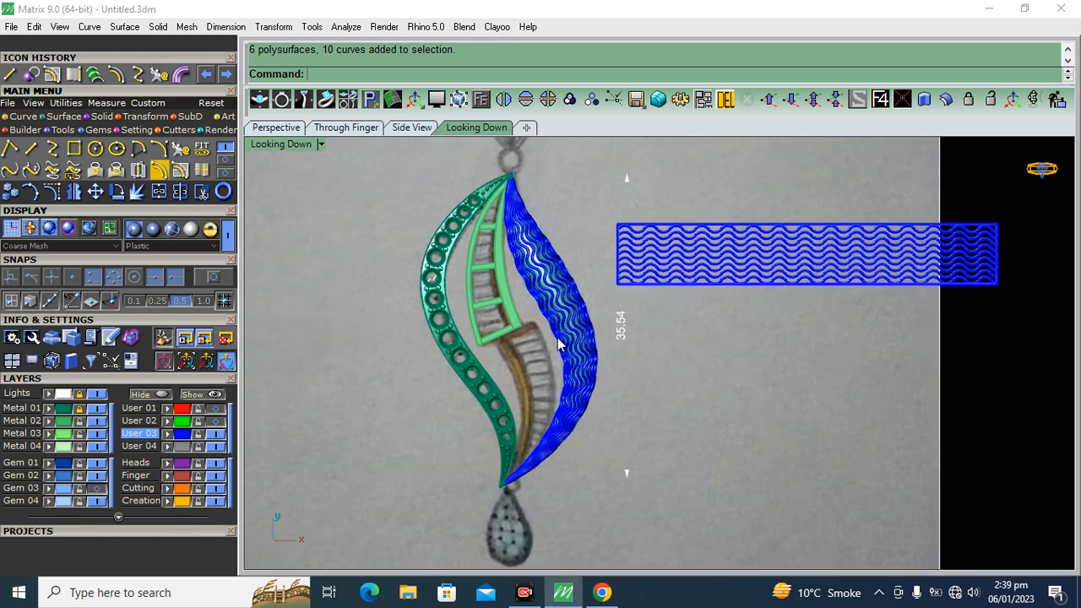
pyautogui.scroll(3, 557, 342)
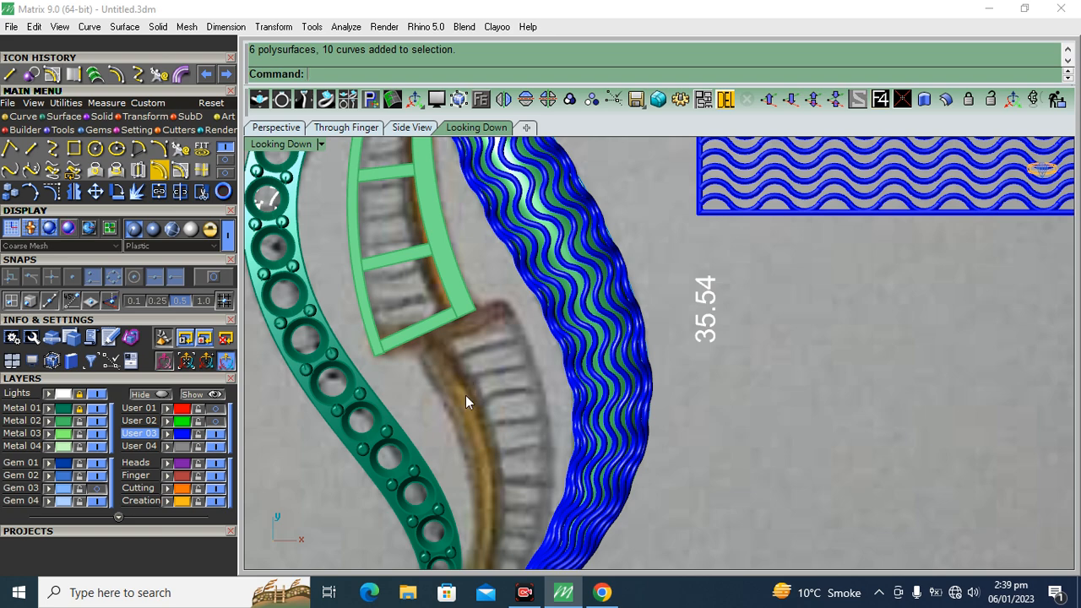
# Ungroup the stem frame in the perspective view and clear the selection
pyautogui.click(278, 129)
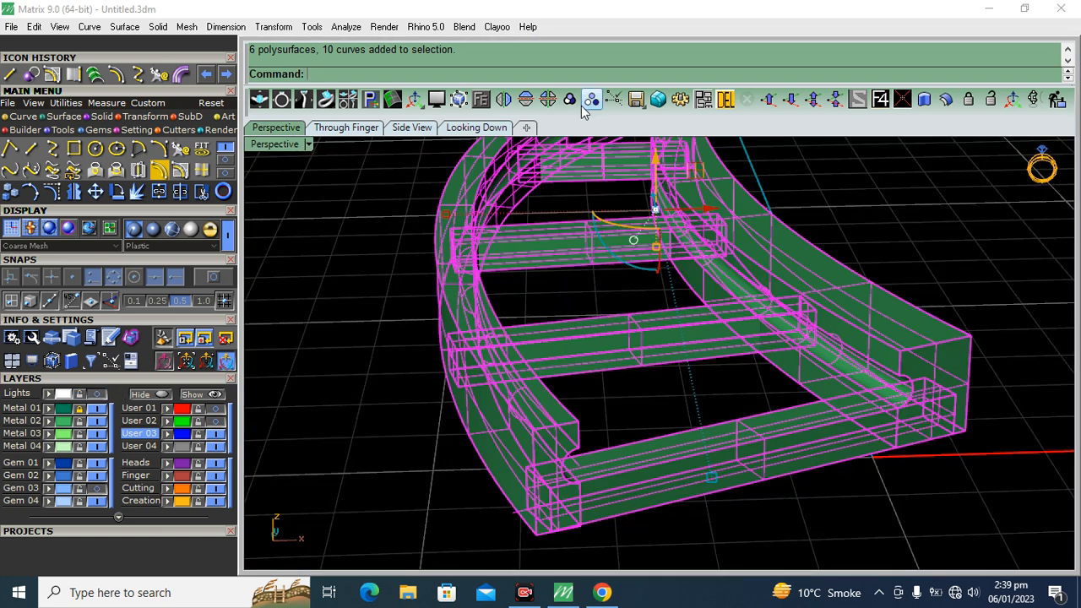
pyautogui.click(582, 107)
pyautogui.click(369, 266)
# Extract the underside face of the crossbar closing the frame's wide end
pyautogui.click(727, 437)
pyautogui.keyDown('shift'); pyautogui.moveTo(804, 452); pyautogui.dragTo(771, 445, button='right'); pyautogui.keyUp('shift')
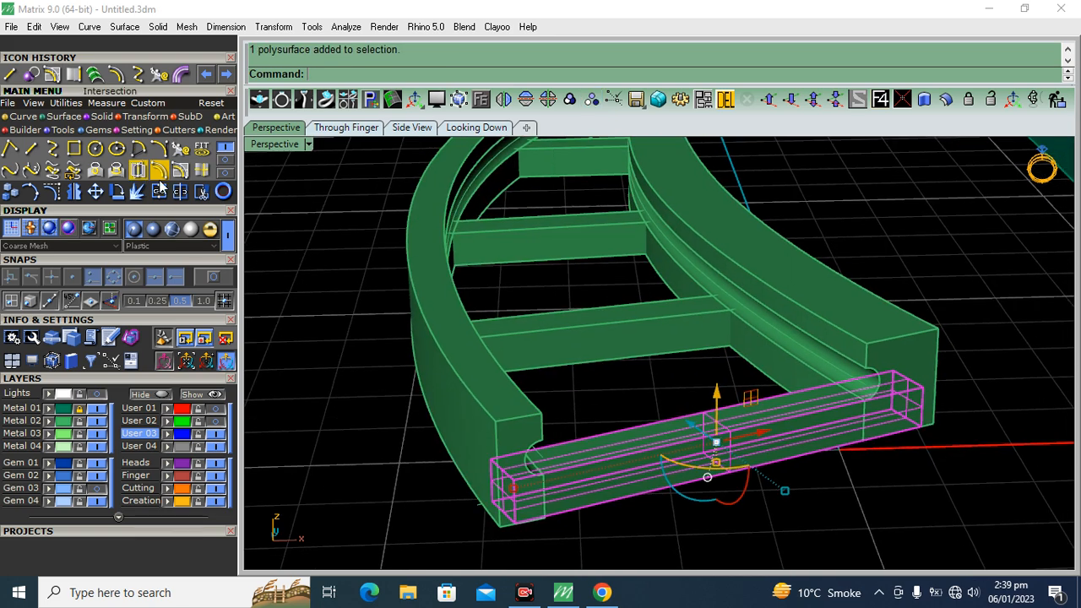
pyautogui.click(105, 118)
pyautogui.click(116, 149)
pyautogui.moveTo(703, 448); pyautogui.dragTo(708, 205, button='right')
pyautogui.click(731, 184)
pyautogui.rightClick(727, 185)
# Delete the remaining body of the end crossbar, keeping only its extracted underside face
pyautogui.click(934, 343)
pyautogui.moveTo(933, 344); pyautogui.dragTo(805, 353, button='right')
pyautogui.scroll(-5, 754, 377)
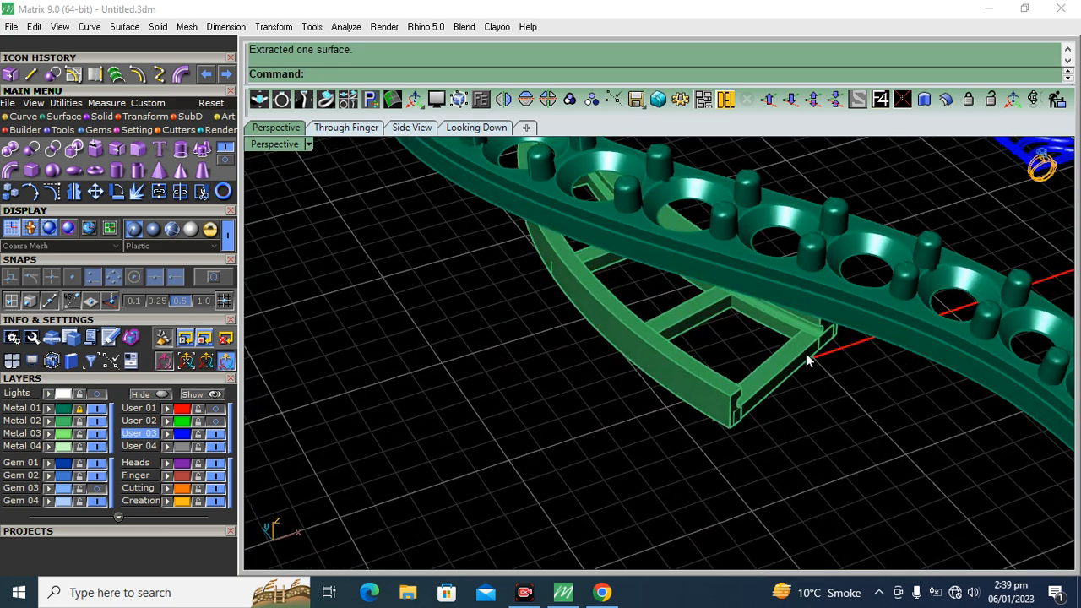
pyautogui.scroll(5, 806, 353)
pyautogui.click(758, 386)
pyautogui.press('Delete')
# Offset the extracted face upward as a solid to form an end crossbar as tall as the rails
pyautogui.click(748, 404)
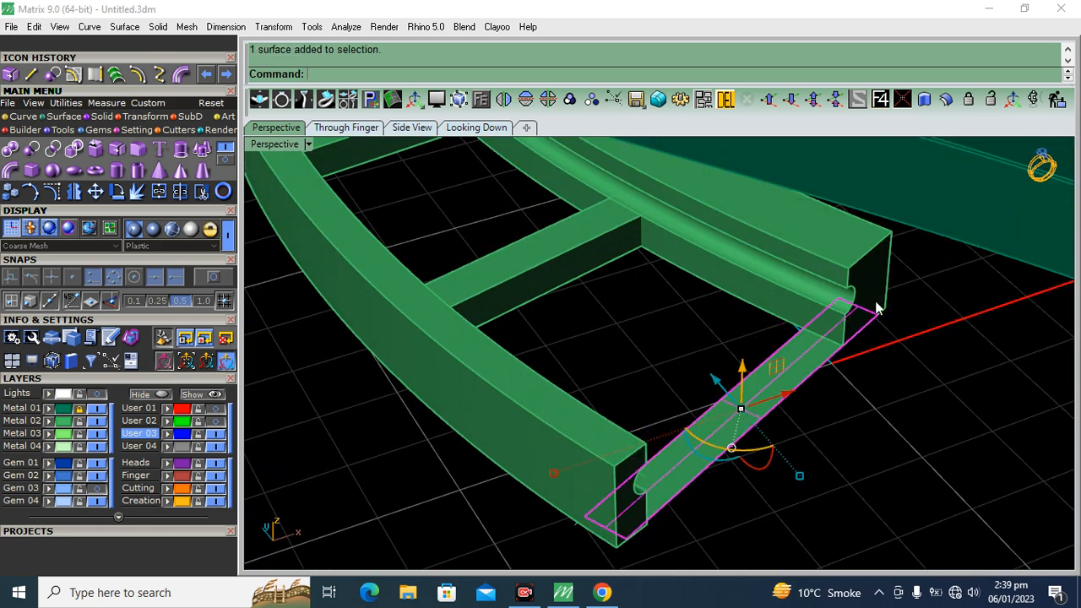
pyautogui.click(945, 100)
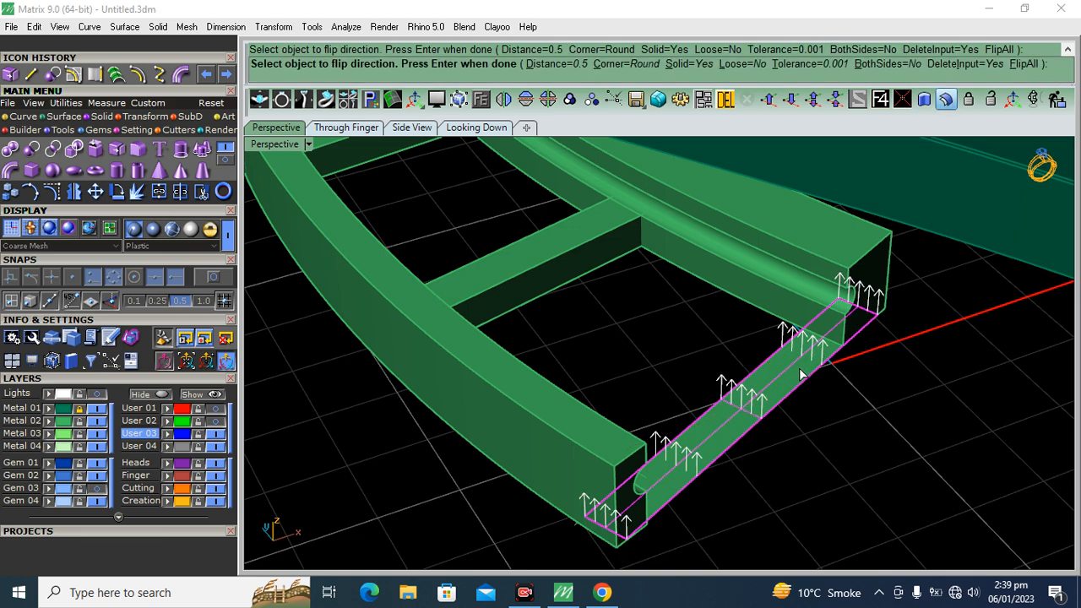
pyautogui.press('Return')
pyautogui.moveTo(900, 394); pyautogui.dragTo(726, 266, button='right')
pyautogui.scroll(3, 725, 259)
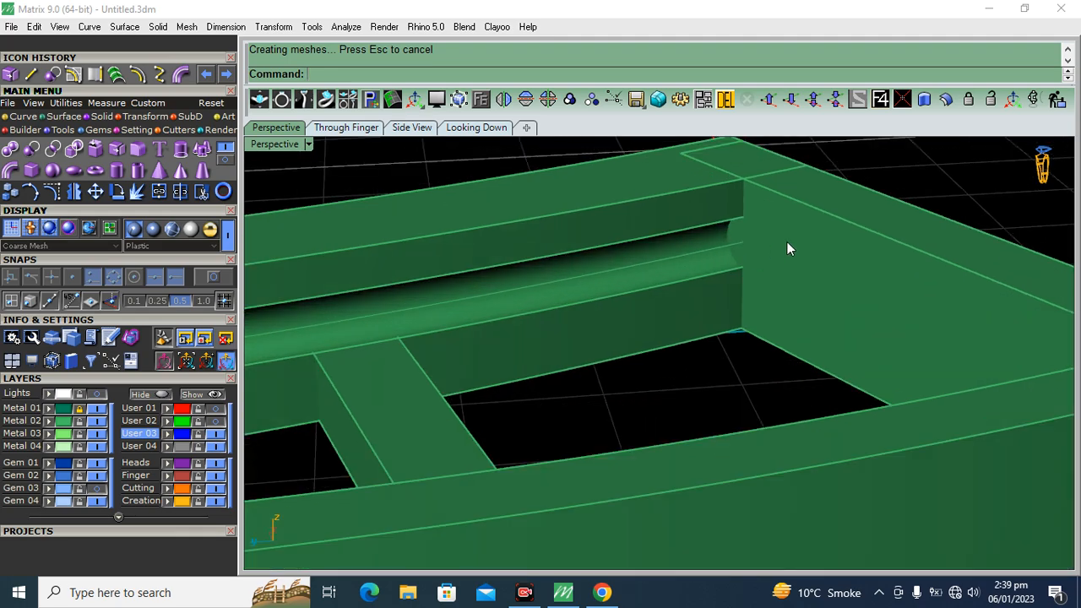
# Delete the leftover guide curve running along the groove of the outer rail
pyautogui.scroll(-10, 845, 217)
pyautogui.moveTo(844, 216); pyautogui.dragTo(612, 299, button='right')
pyautogui.scroll(5, 612, 299)
pyautogui.moveTo(776, 273); pyautogui.dragTo(494, 272, button='right')
pyautogui.scroll(6, 475, 263)
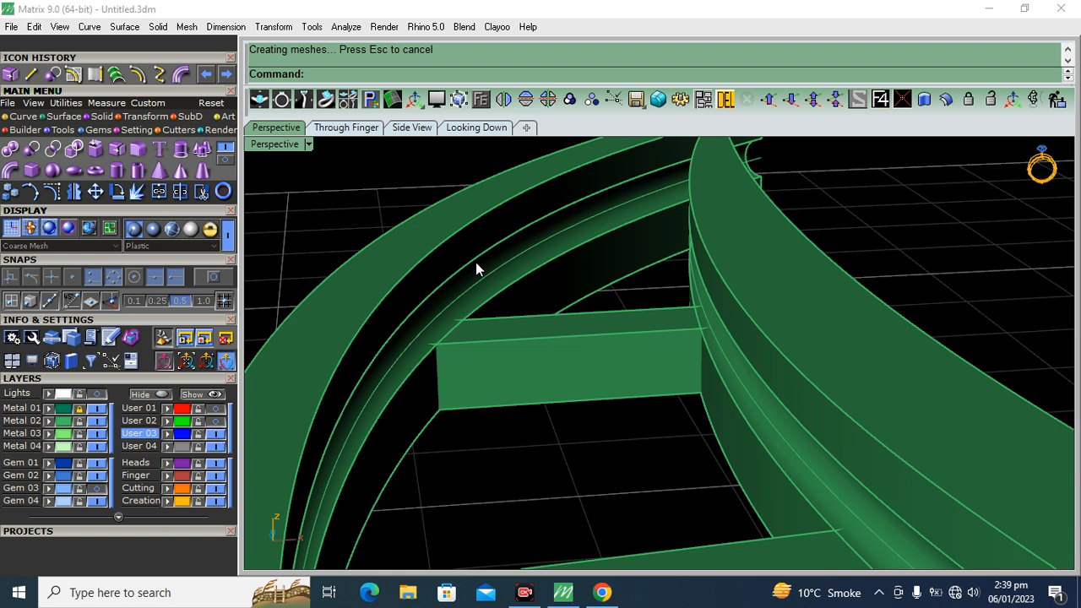
pyautogui.click(472, 295)
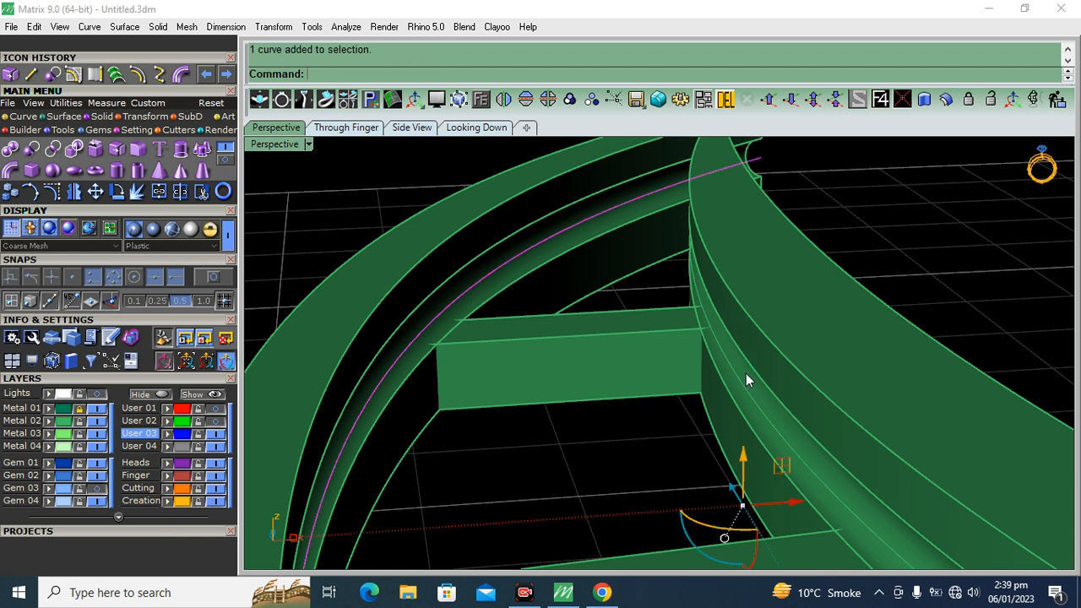
pyautogui.press('Delete')
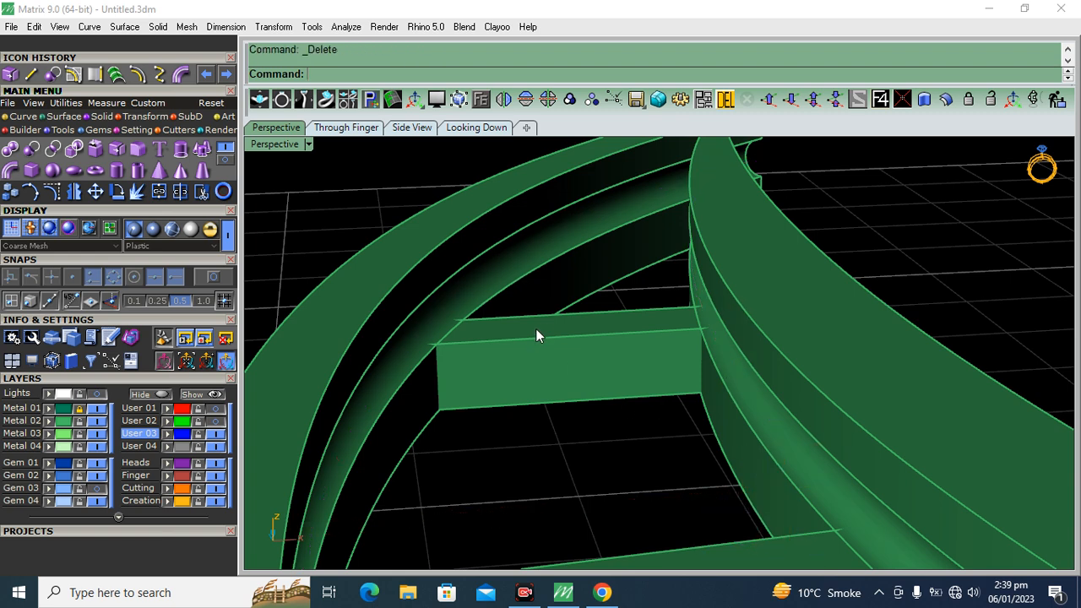
# Load a straight baguette diamond, 2.5 mm long and 2 mm wide, with the Gem Loader in the top view
pyautogui.moveTo(583, 345)
pyautogui.mouseDown(button='right')
pyautogui.moveTo(512, 240)
pyautogui.moveTo(647, 402)
pyautogui.moveTo(649, 380)
pyautogui.mouseUp(button='right')
pyautogui.click(475, 128)
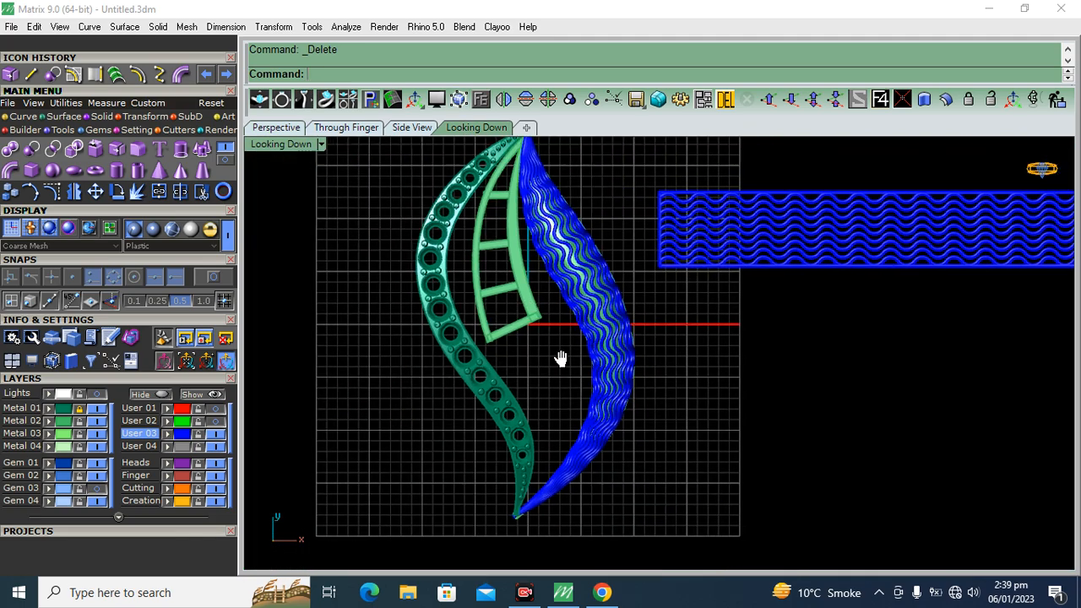
pyautogui.click(97, 133)
pyautogui.click(10, 149)
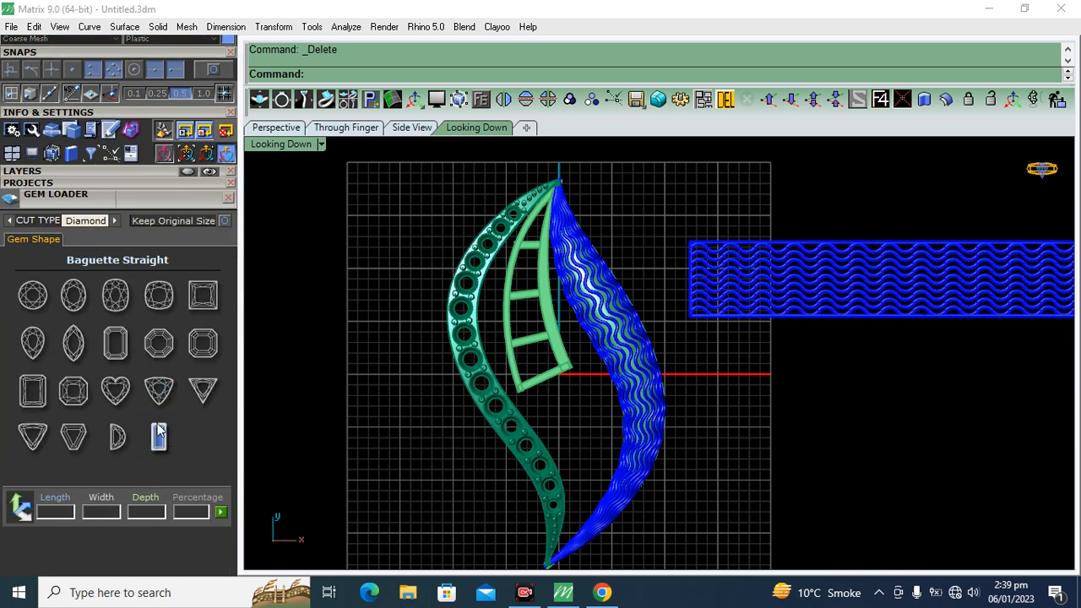
pyautogui.click(158, 440)
pyautogui.click(43, 382)
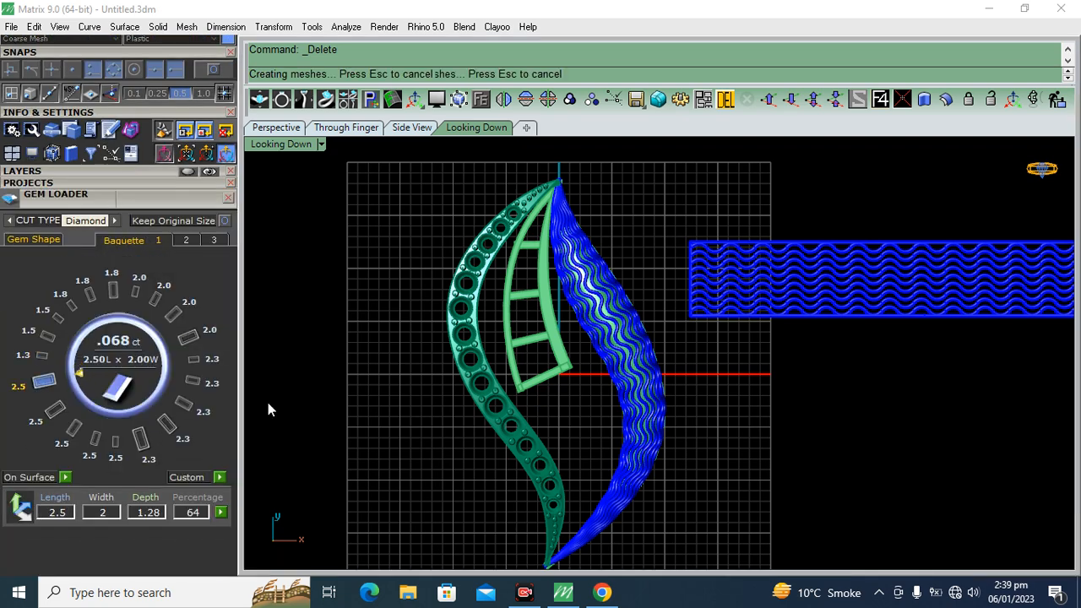
# Move the baguette into the frame's lowest cell and rotate it to follow the end crossbar
pyautogui.scroll(5, 566, 380)
pyautogui.moveTo(560, 434); pyautogui.dragTo(615, 374)
pyautogui.moveTo(528, 348); pyautogui.dragTo(462, 309)
pyautogui.moveTo(545, 388); pyautogui.dragTo(547, 377)
# Open the Baguette Builder and load the placed baguette into it for editing
pyautogui.click(228, 198)
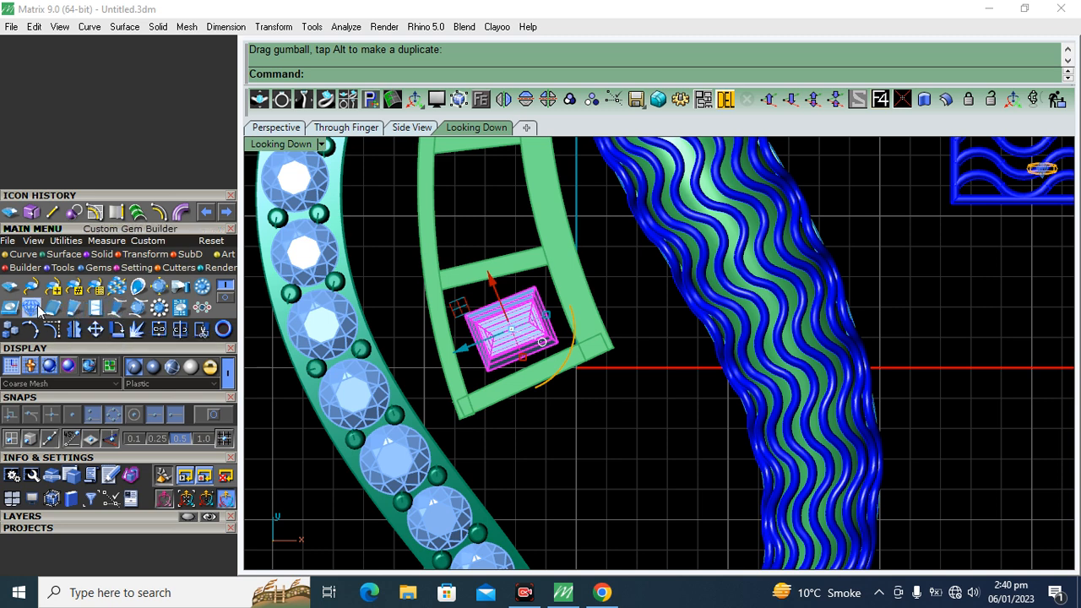
pyautogui.click(224, 299)
pyautogui.click(226, 288)
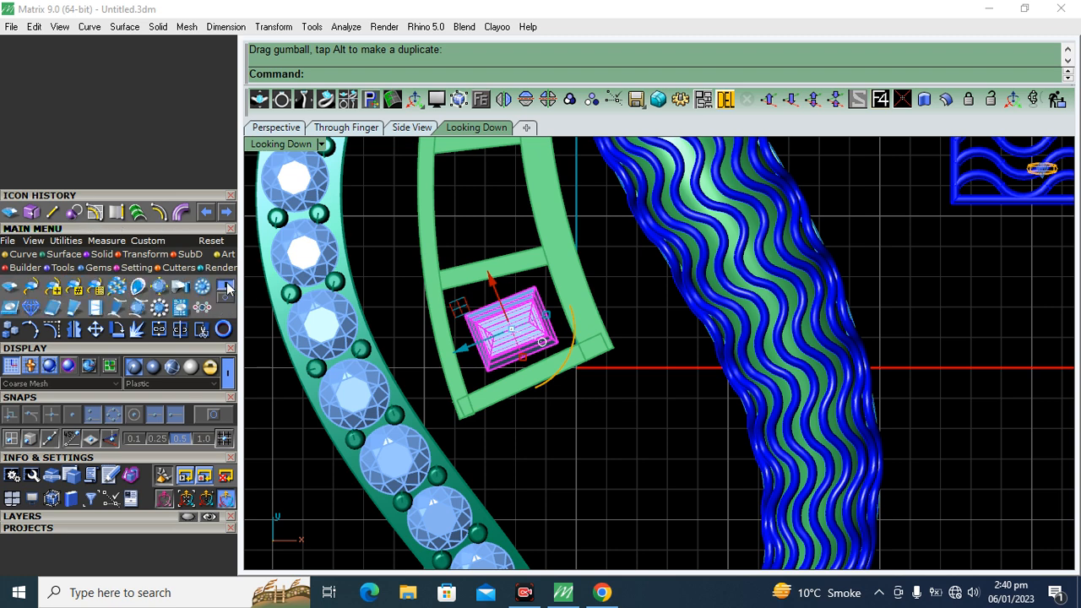
pyautogui.click(74, 308)
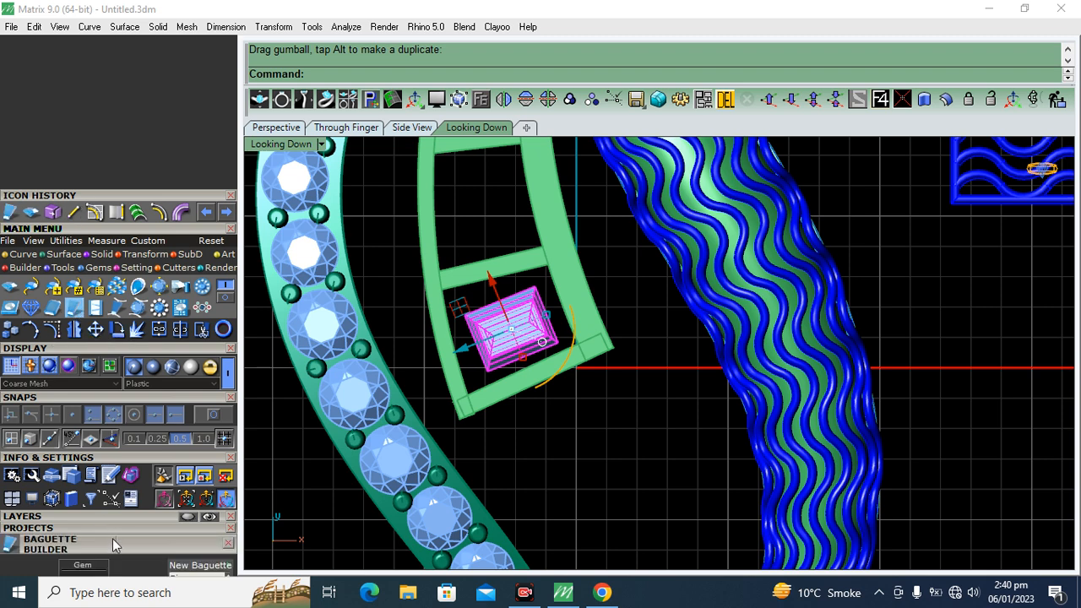
pyautogui.moveTo(98, 533); pyautogui.dragTo(132, 263)
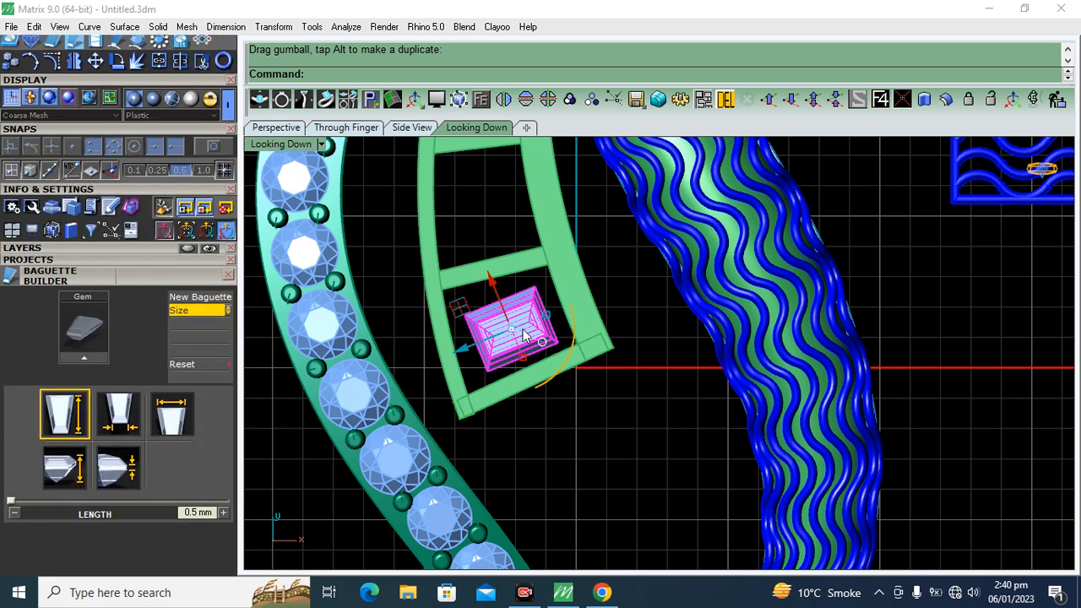
pyautogui.click(73, 365)
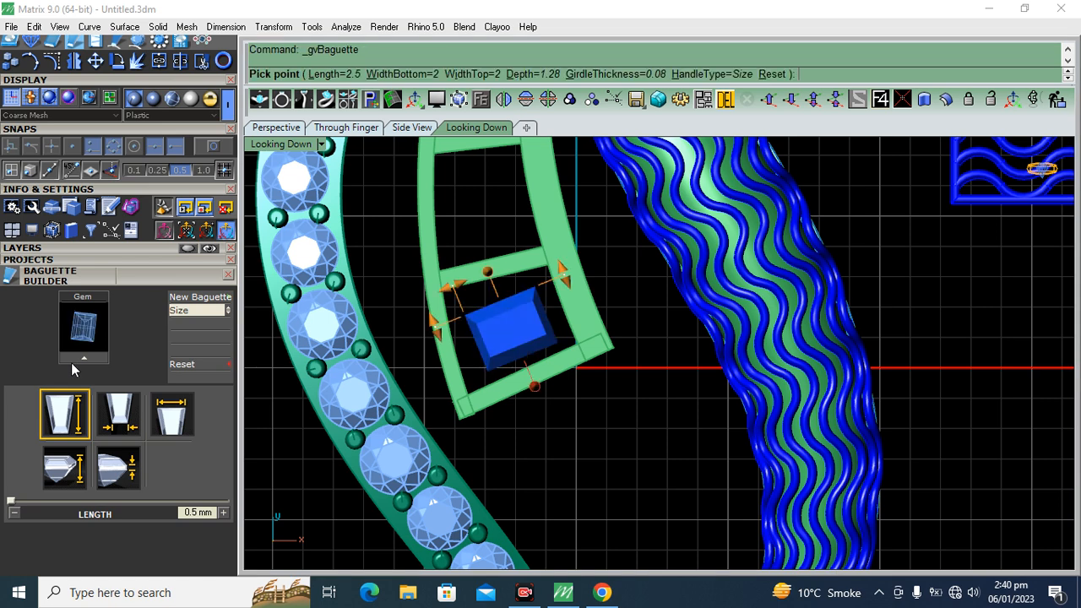
# Reshape the baguette to about 2.4 mm top width, 1.21 mm bottom width and 4.02 mm length, and apply it
pyautogui.scroll(4, 478, 316)
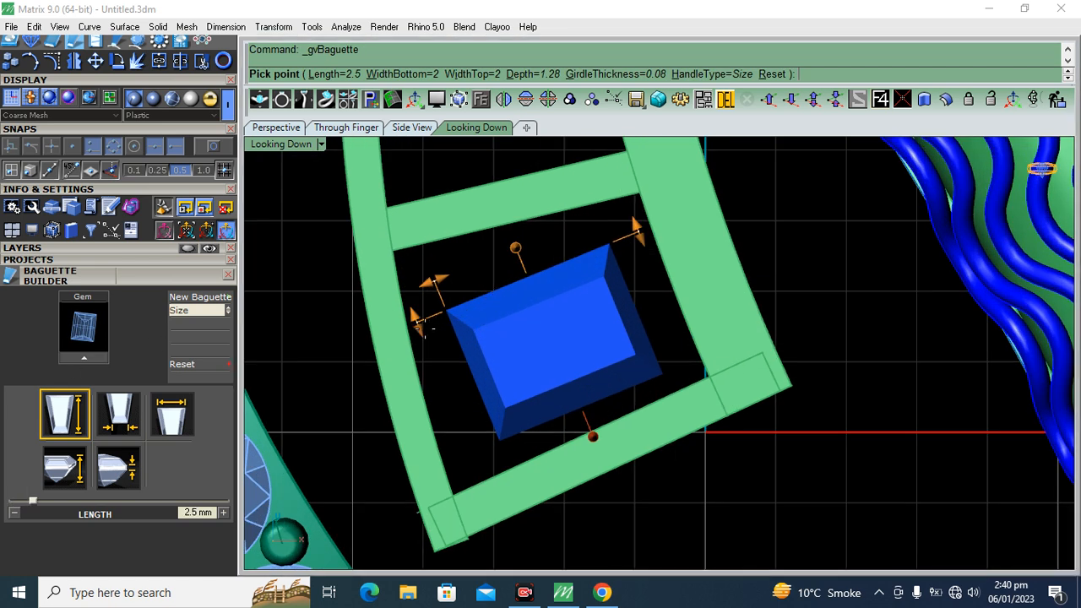
pyautogui.moveTo(414, 323)
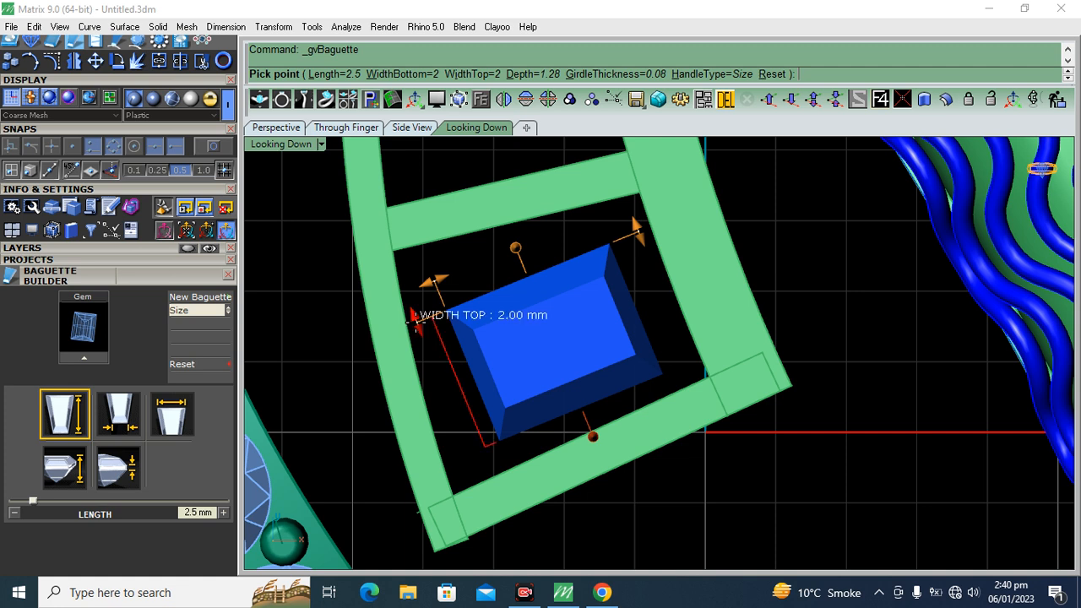
pyautogui.click(414, 320)
pyautogui.moveTo(414, 321); pyautogui.dragTo(409, 307)
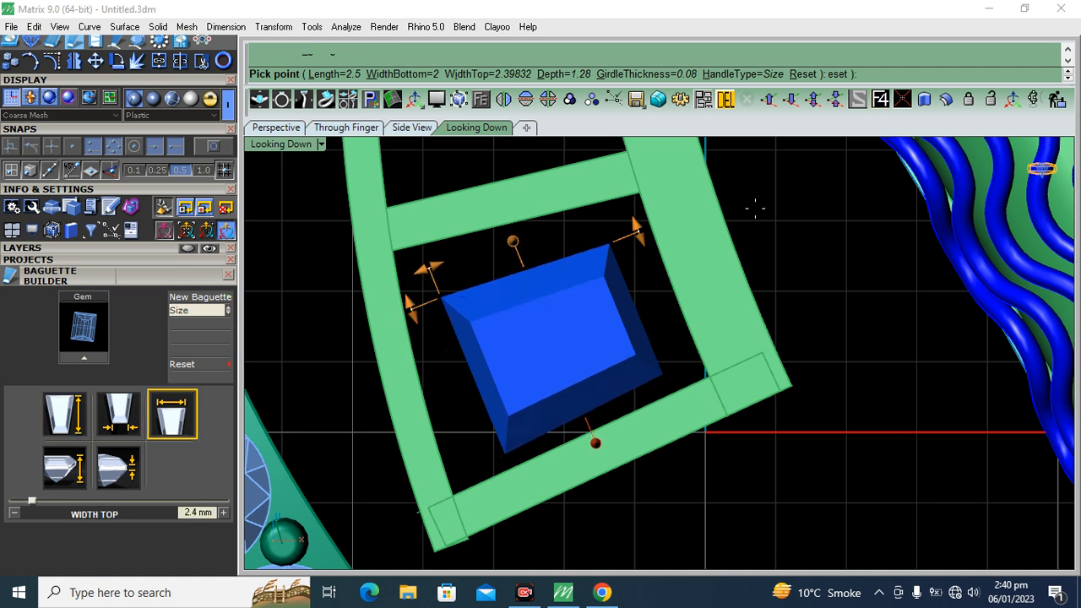
pyautogui.moveTo(635, 228); pyautogui.dragTo(487, 397)
pyautogui.moveTo(436, 272); pyautogui.dragTo(381, 289)
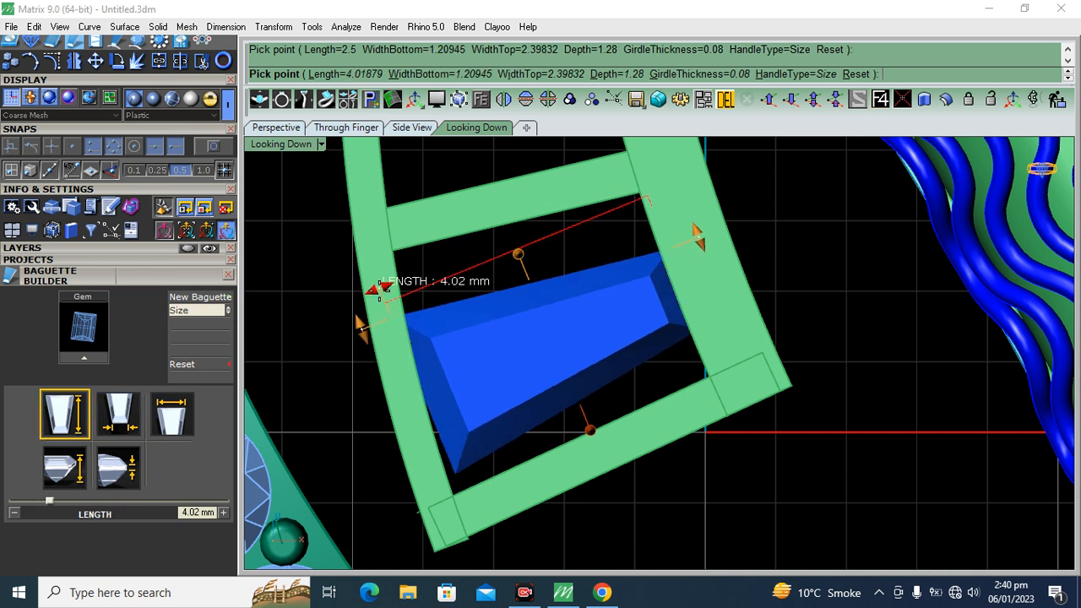
pyautogui.rightClick(467, 315)
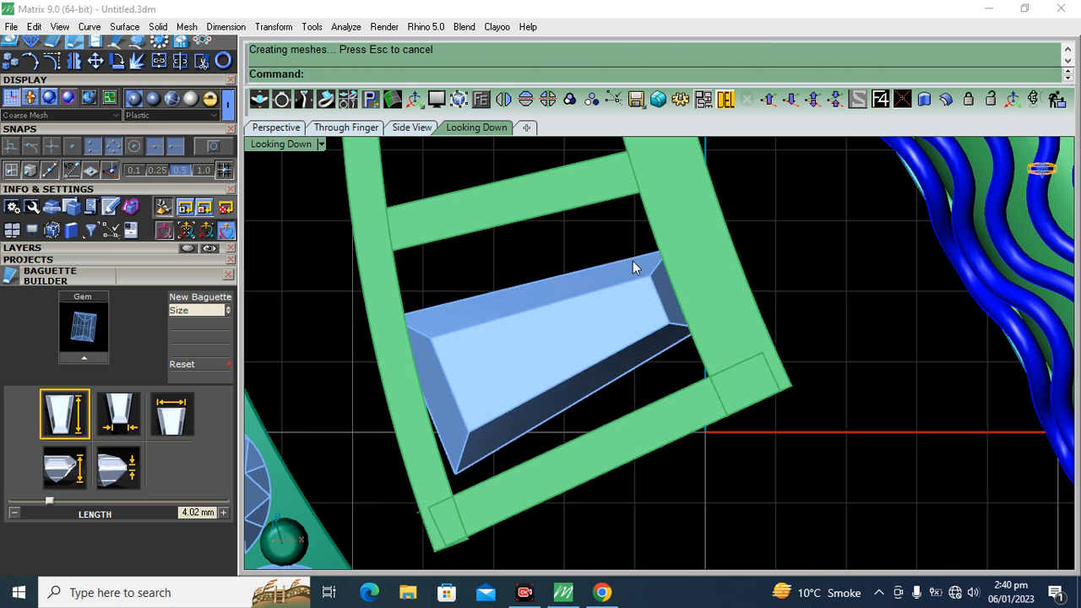
# Undo the last baguette reshape and rebuild the gem about 4.57 mm long, 2.11 mm top width and 1.92 mm bottom width
pyautogui.hotkey('ctrl', 'z')
pyautogui.doubleClick(553, 363)
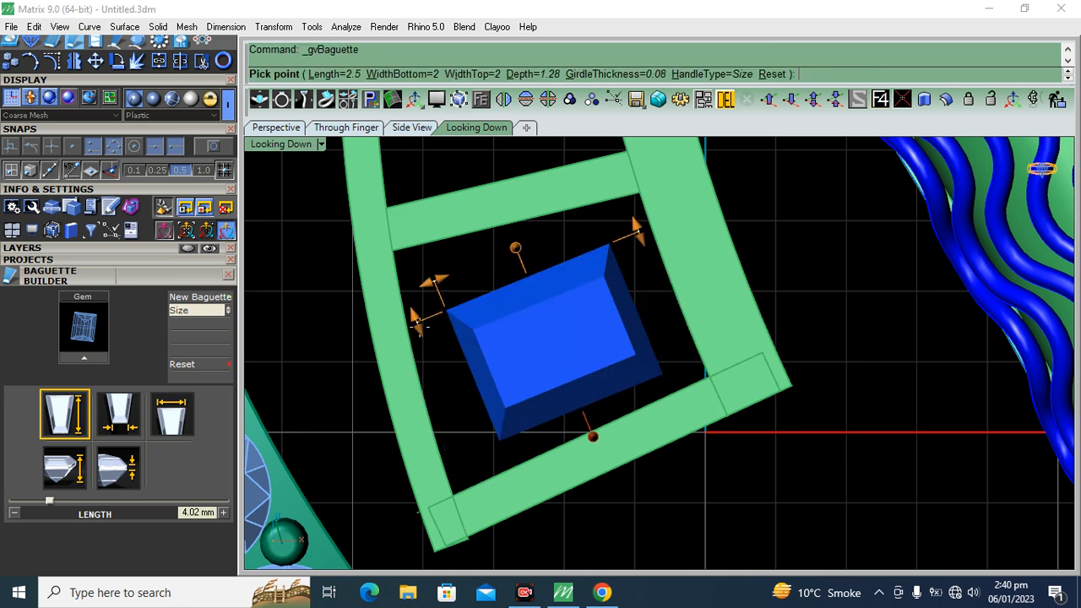
pyautogui.moveTo(429, 276); pyautogui.dragTo(358, 309)
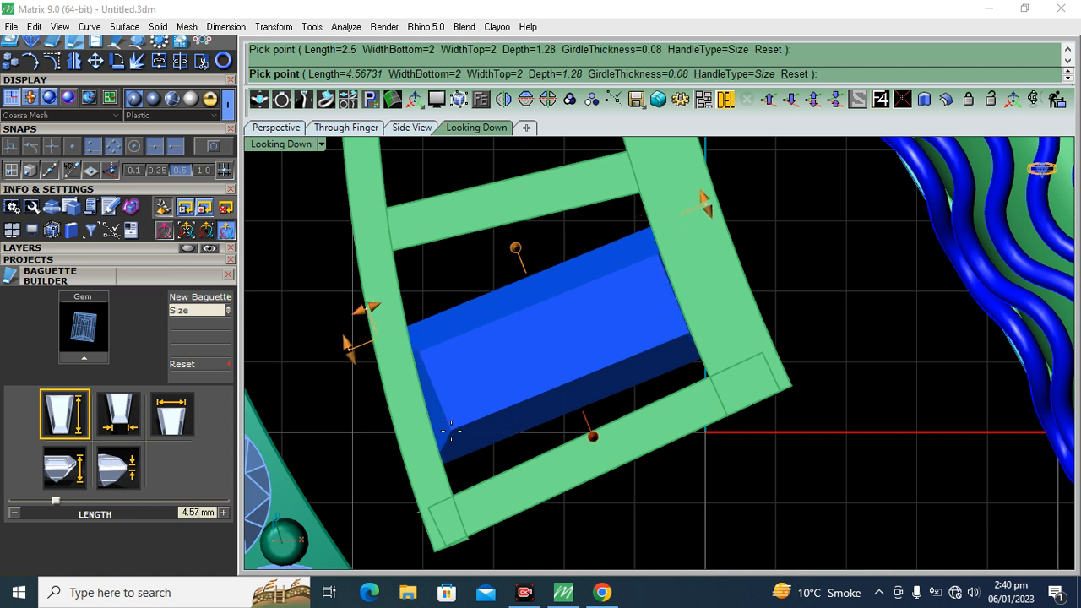
pyautogui.moveTo(347, 345)
pyautogui.mouseDown()
pyautogui.moveTo(347, 356)
pyautogui.moveTo(349, 329)
pyautogui.mouseUp()
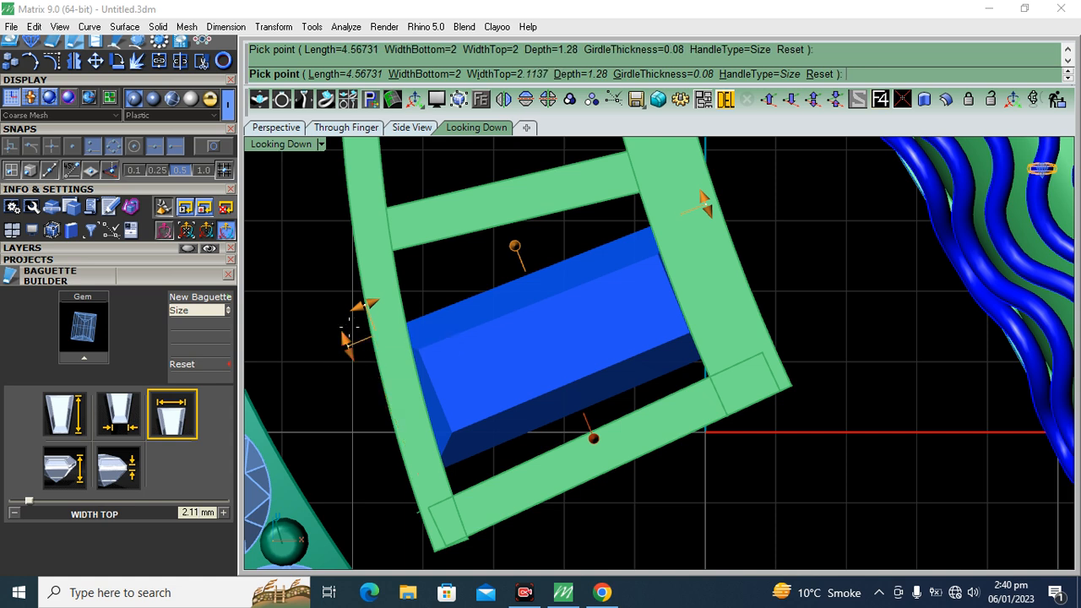
pyautogui.moveTo(706, 206); pyautogui.dragTo(704, 205)
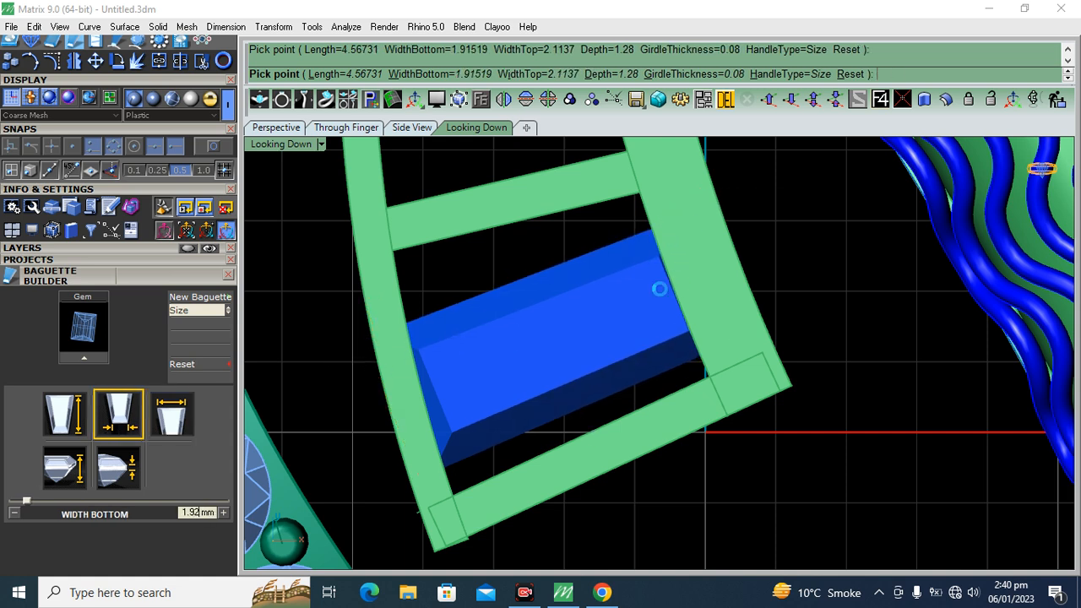
# Move the rebuilt baguette against the end crossbar and rotate it to run parallel to that crossbar
pyautogui.click(557, 401)
pyautogui.moveTo(545, 413)
pyautogui.mouseDown()
pyautogui.moveTo(553, 397)
pyautogui.moveTo(536, 410)
pyautogui.moveTo(559, 409)
pyautogui.mouseUp()
pyautogui.moveTo(534, 301); pyautogui.dragTo(544, 326)
pyautogui.click(119, 60)
pyautogui.click(722, 301)
pyautogui.click(409, 408)
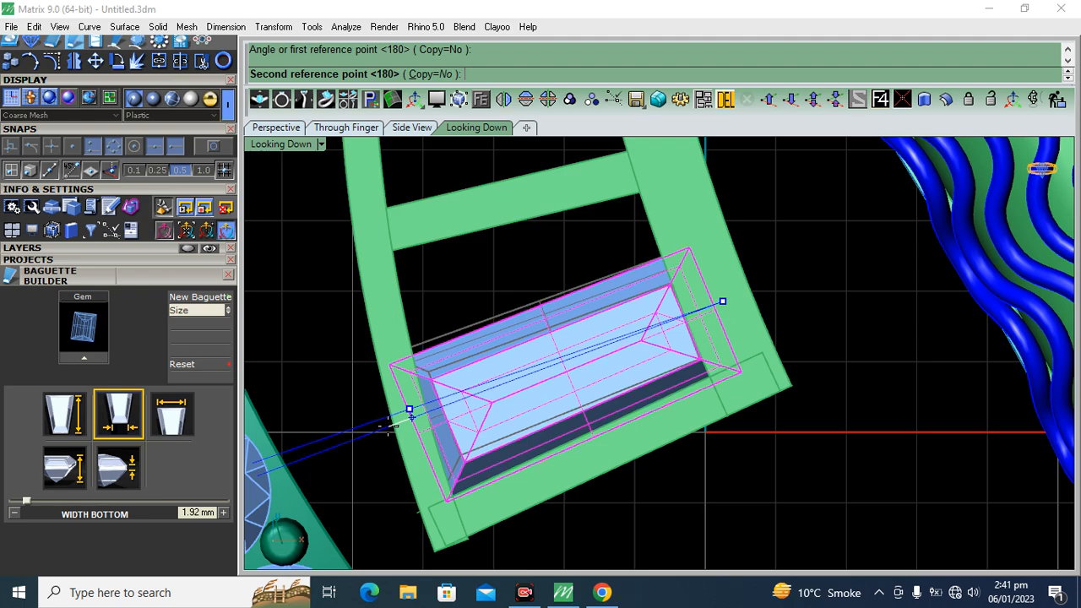
pyautogui.click(391, 424)
# Raise the baguette vertically in the perspective view and check how it seats against the frame's rails
pyautogui.click(275, 127)
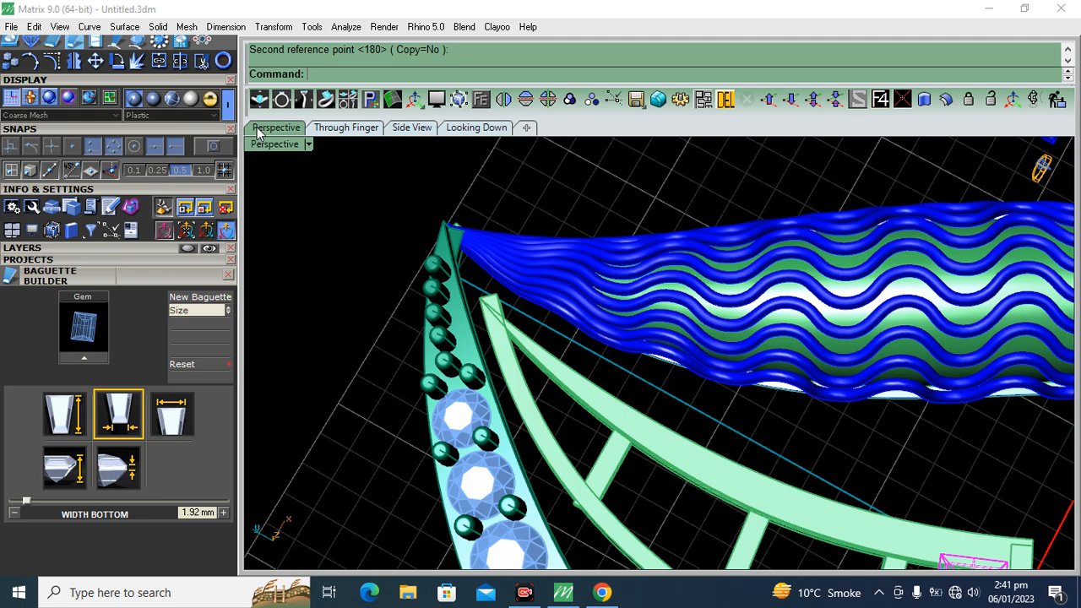
pyautogui.click(336, 325)
pyautogui.scroll(-6, 452, 237)
pyautogui.scroll(7, 611, 372)
pyautogui.moveTo(611, 373); pyautogui.dragTo(641, 278, button='right')
pyautogui.scroll(7, 640, 278)
pyautogui.click(650, 281)
pyautogui.moveTo(706, 288); pyautogui.dragTo(716, 222)
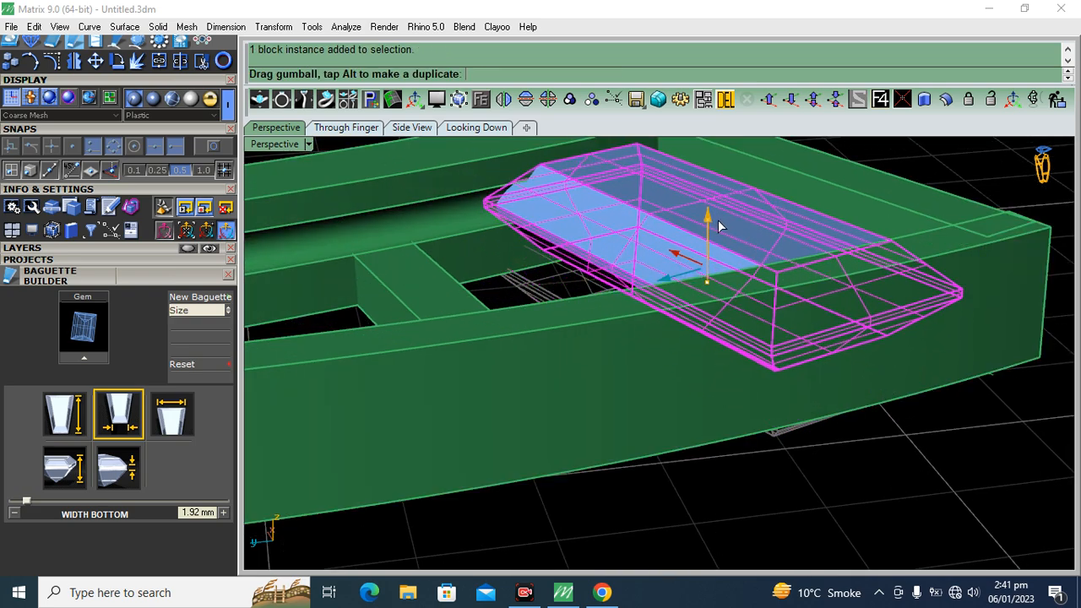
pyautogui.click(926, 412)
pyautogui.moveTo(649, 261); pyautogui.dragTo(707, 244, button='right')
pyautogui.scroll(8, 380, 248)
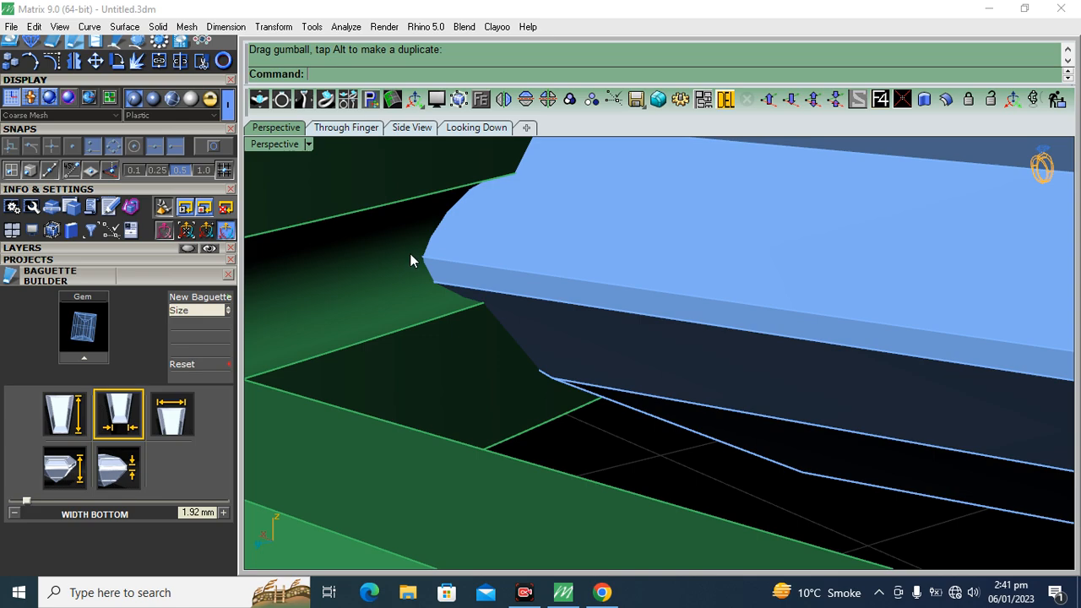
pyautogui.scroll(-8, 716, 238)
pyautogui.moveTo(716, 240); pyautogui.dragTo(533, 237, button='right')
# Duplicate the long upper edge of the stem frame's left rail as a curve beside the baguette
pyautogui.click(475, 127)
pyautogui.scroll(-5, 557, 270)
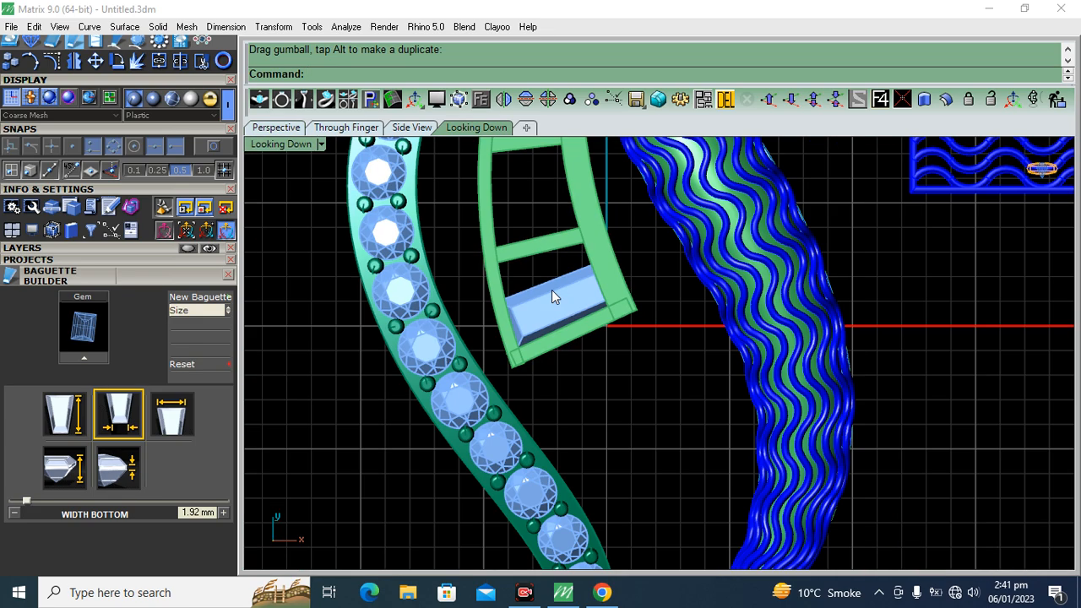
pyautogui.click(566, 306)
pyautogui.scroll(2, 565, 306)
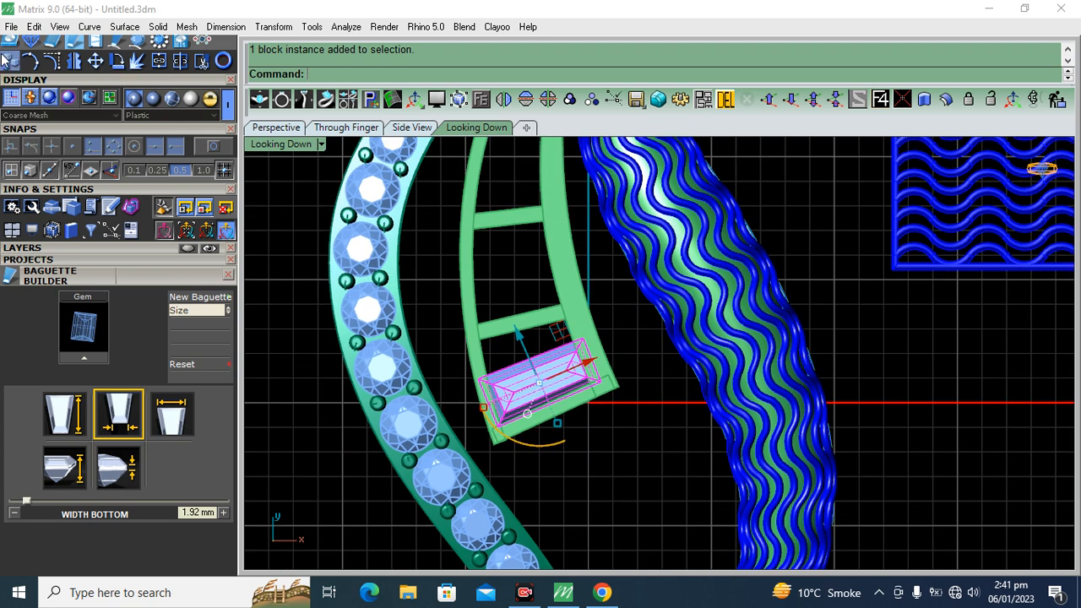
pyautogui.click(277, 128)
pyautogui.moveTo(157, 132); pyautogui.dragTo(154, 356)
pyautogui.click(119, 176)
pyautogui.moveTo(639, 248); pyautogui.dragTo(425, 260, button='right')
pyautogui.click(445, 250)
pyautogui.rightClick(424, 260)
pyautogui.click(425, 265)
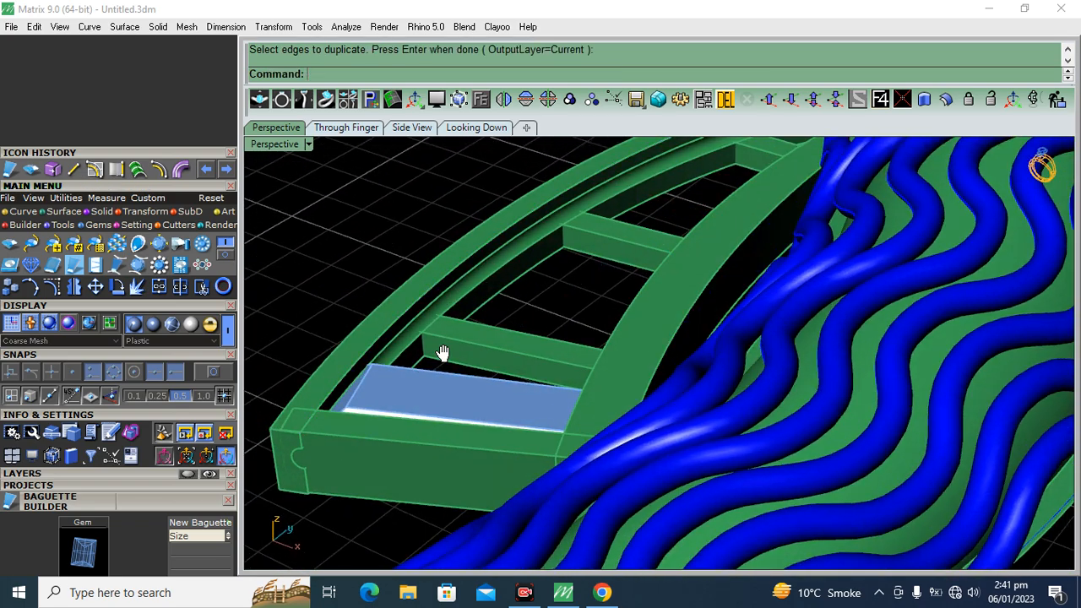
# Array the baguette along the duplicated rail curve with 10 items and Freeform orientation
pyautogui.keyDown('shift'); pyautogui.moveTo(441, 355); pyautogui.dragTo(526, 322, button='right'); pyautogui.keyUp('shift')
pyautogui.scroll(3, 525, 322)
pyautogui.click(527, 363)
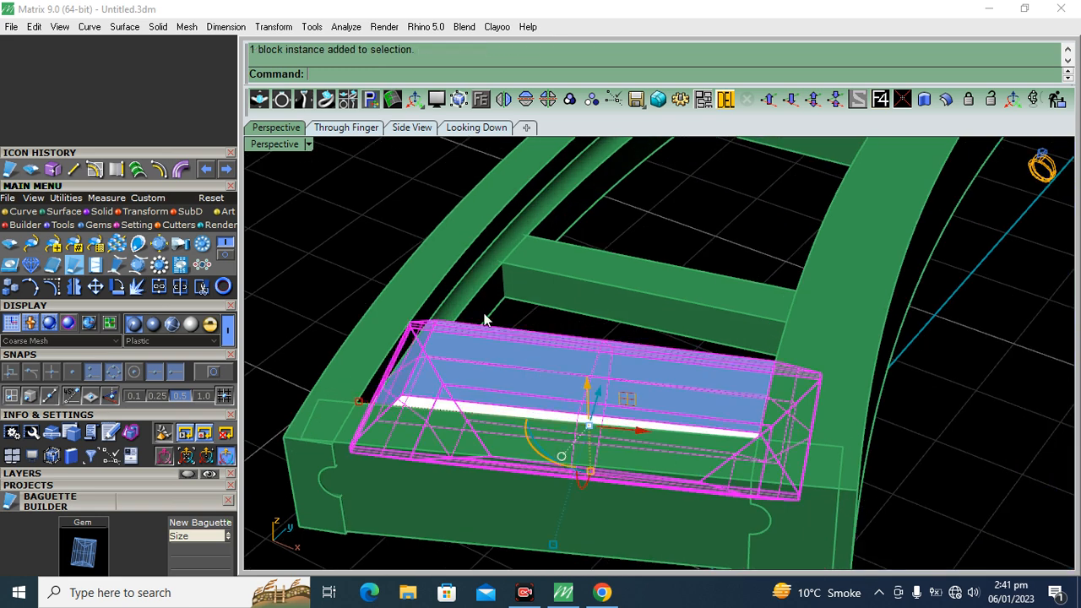
pyautogui.click(144, 215)
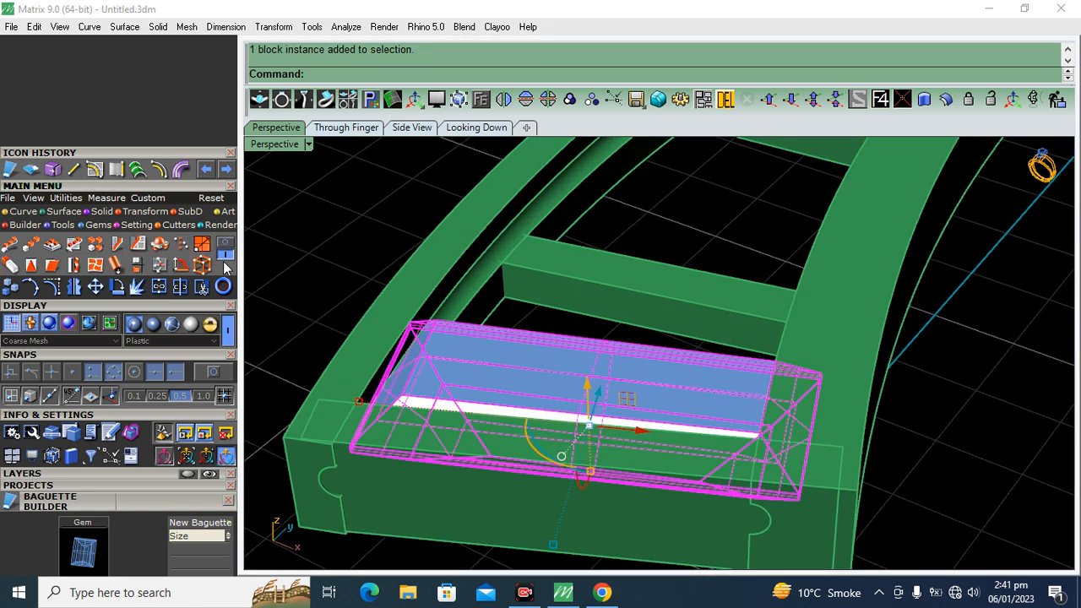
pyautogui.click(9, 245)
pyautogui.click(466, 250)
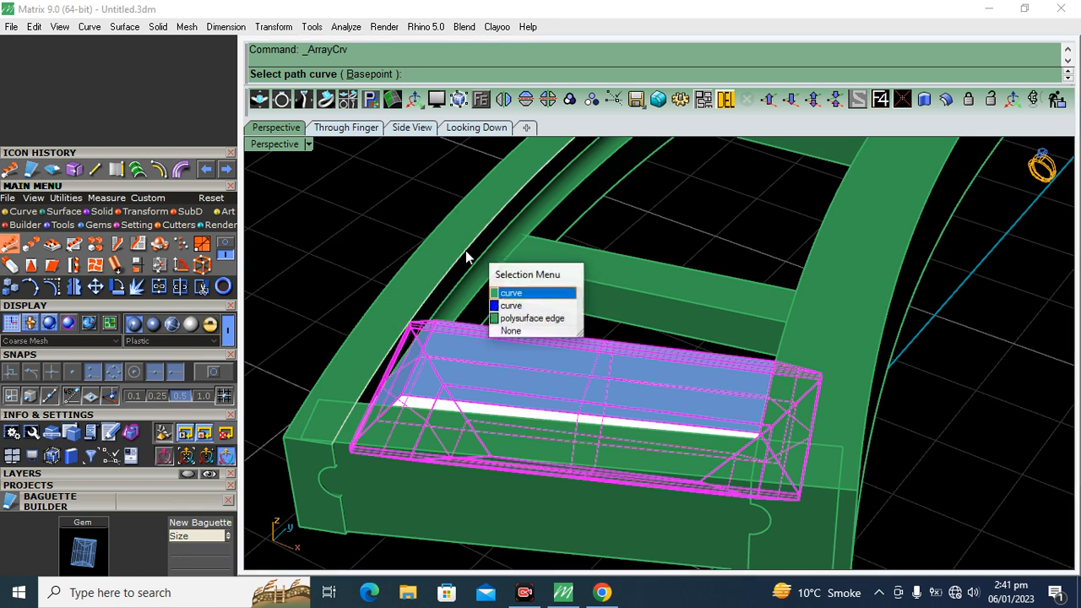
pyautogui.click(520, 296)
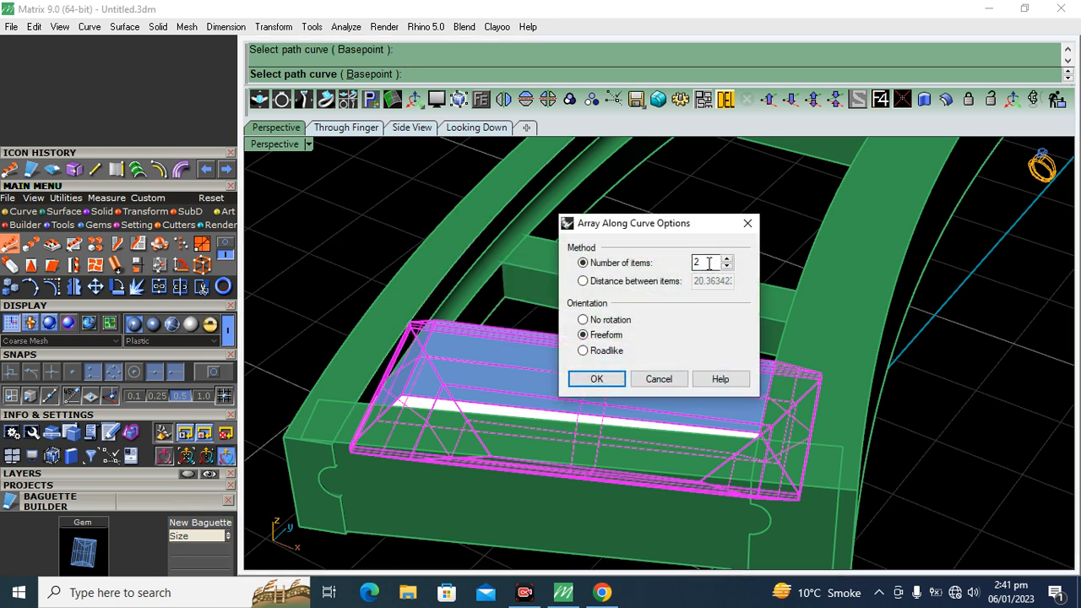
pyautogui.click(596, 379)
pyautogui.scroll(-7, 566, 326)
pyautogui.moveTo(470, 295); pyautogui.dragTo(709, 418, button='right')
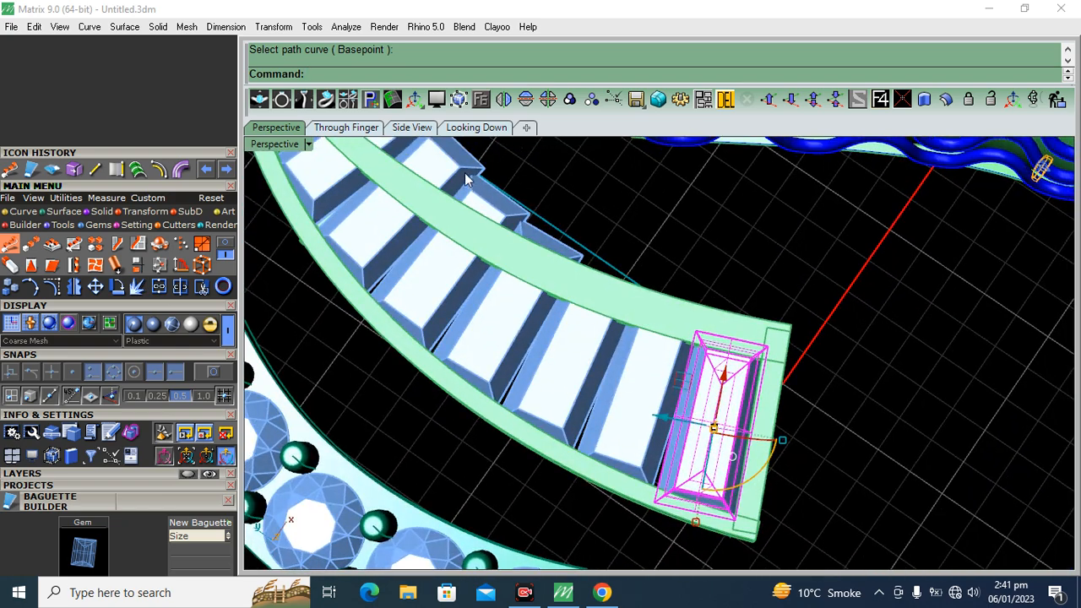
# Shorten the fourth and third baguettes from the end crossbar in the top view and align them between the rails
pyautogui.click(476, 126)
pyautogui.scroll(5, 499, 279)
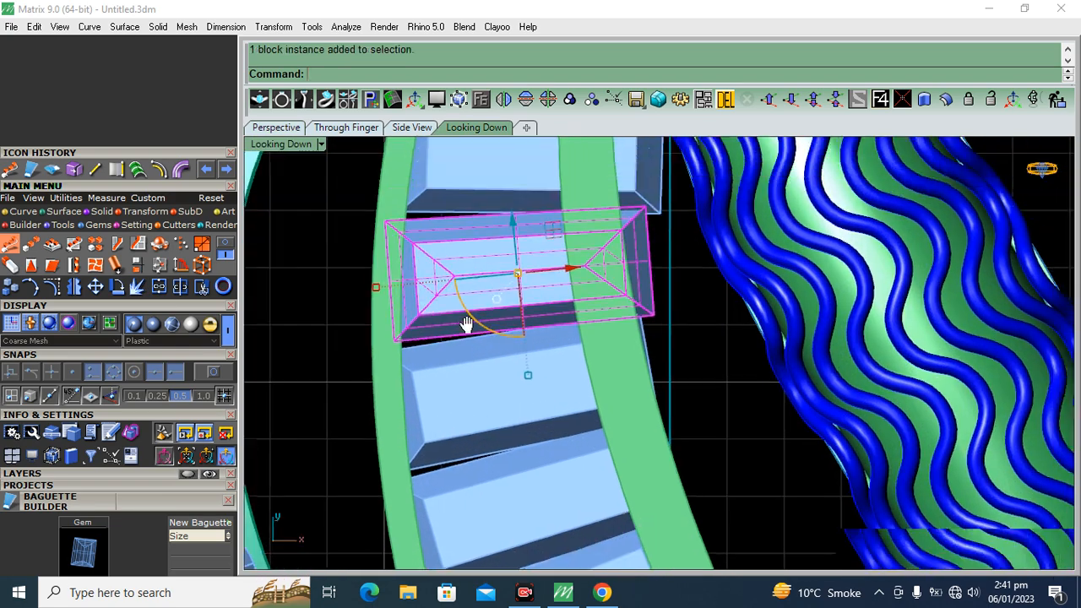
pyautogui.moveTo(467, 324); pyautogui.dragTo(452, 350, button='right')
pyautogui.moveTo(360, 313); pyautogui.dragTo(389, 311)
pyautogui.moveTo(570, 308); pyautogui.dragTo(526, 301)
pyautogui.click(438, 456)
pyautogui.moveTo(365, 446); pyautogui.dragTo(386, 442)
pyautogui.moveTo(549, 409); pyautogui.dragTo(537, 411)
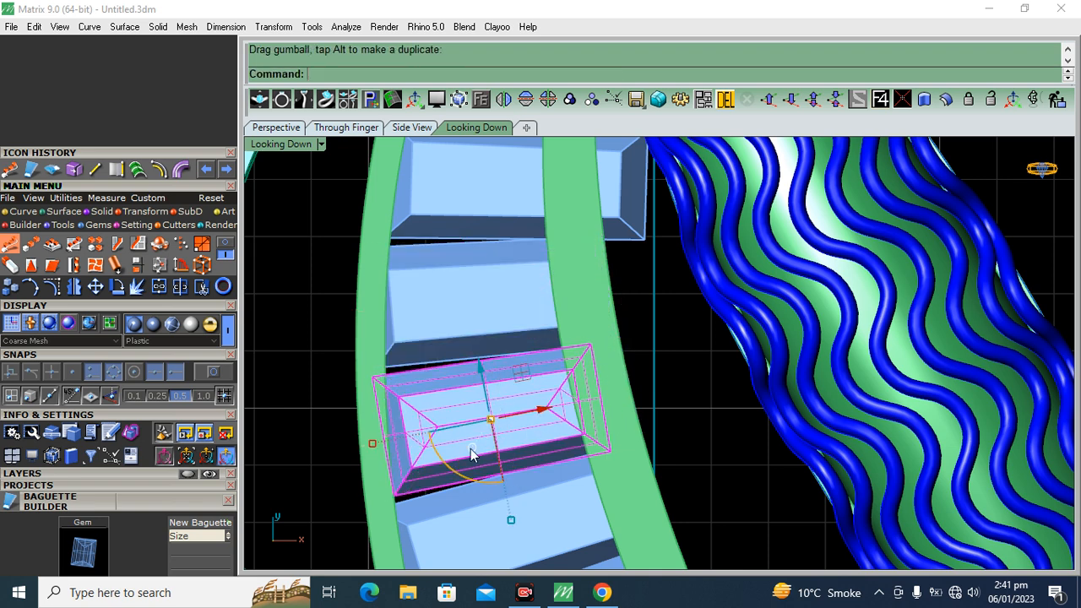
pyautogui.click(444, 282)
pyautogui.moveTo(445, 369); pyautogui.dragTo(517, 458)
pyautogui.moveTo(543, 407); pyautogui.dragTo(539, 408)
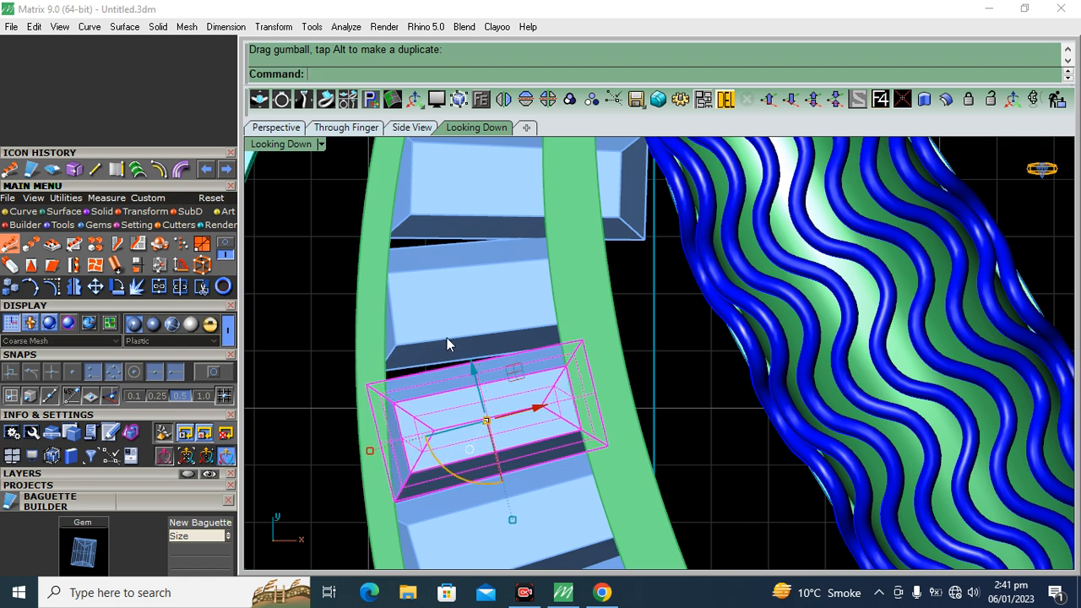
# Shorten the fifth baguette from the end crossbar and reposition it between the rails, close to the fourth
pyautogui.click(459, 302)
pyautogui.scroll(4, 467, 288)
pyautogui.moveTo(517, 260); pyautogui.dragTo(482, 299)
pyautogui.scroll(2, 482, 298)
pyautogui.moveTo(303, 302); pyautogui.dragTo(512, 310)
pyautogui.moveTo(419, 354); pyautogui.dragTo(423, 358)
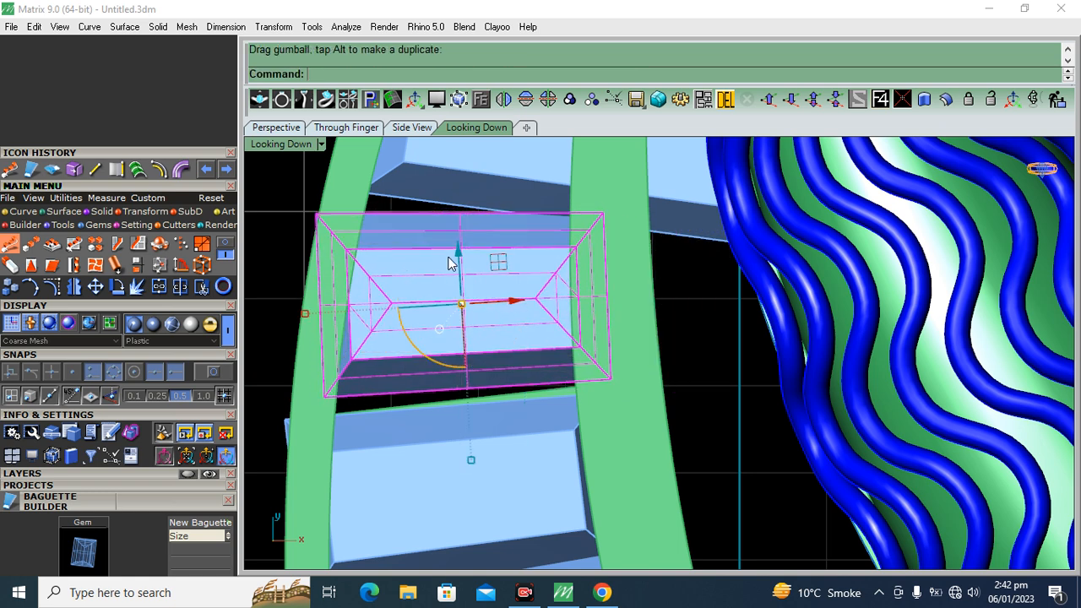
pyautogui.moveTo(456, 253); pyautogui.dragTo(455, 267)
# Shorten the sixth baguette and shift it left so it sits between the two rails
pyautogui.scroll(-4, 452, 263)
pyautogui.moveTo(437, 240); pyautogui.dragTo(437, 407, button='right')
pyautogui.click(450, 350)
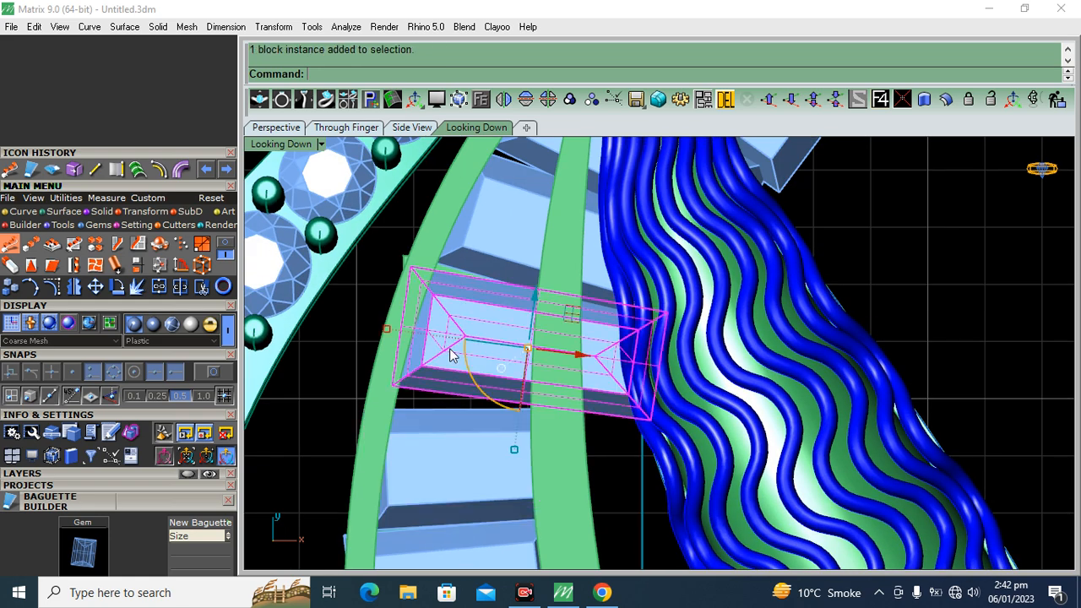
pyautogui.moveTo(567, 363); pyautogui.dragTo(546, 355)
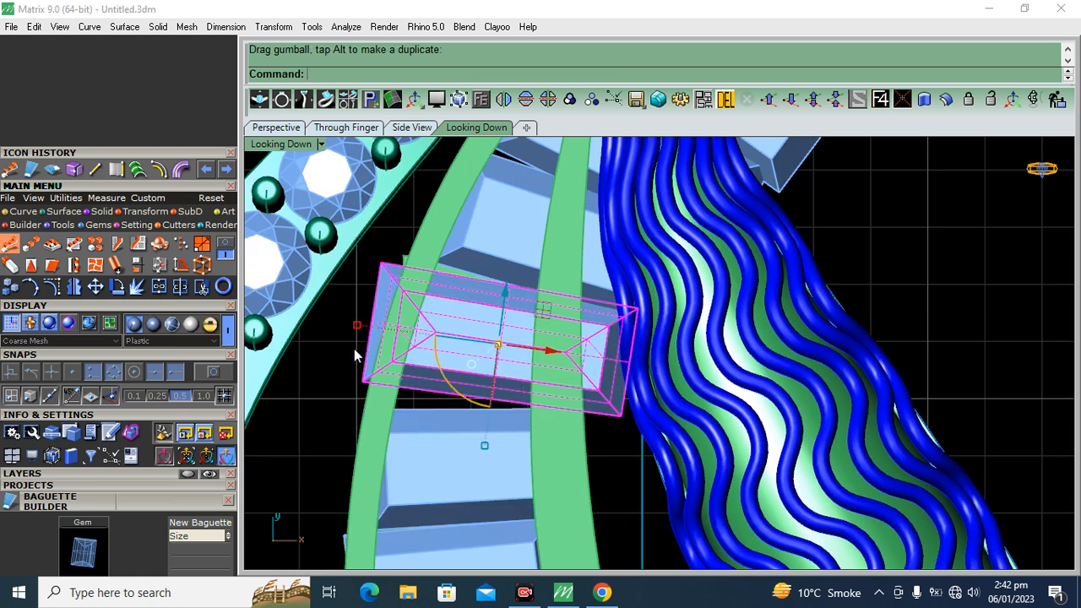
pyautogui.moveTo(356, 329); pyautogui.dragTo(398, 329)
pyautogui.moveTo(547, 353); pyautogui.dragTo(536, 349)
# Delete three surplus arrayed baguettes near the frame's tip, keeping the sixth one at the upper crossbar
pyautogui.keyDown('shift'); pyautogui.click(499, 235); pyautogui.keyUp('shift')
pyautogui.scroll(-6, 498, 241)
pyautogui.moveTo(493, 321); pyautogui.dragTo(490, 390, button='right')
pyautogui.keyDown('shift'); pyautogui.click(659, 257); pyautogui.keyUp('shift')
pyautogui.scroll(3, 541, 253)
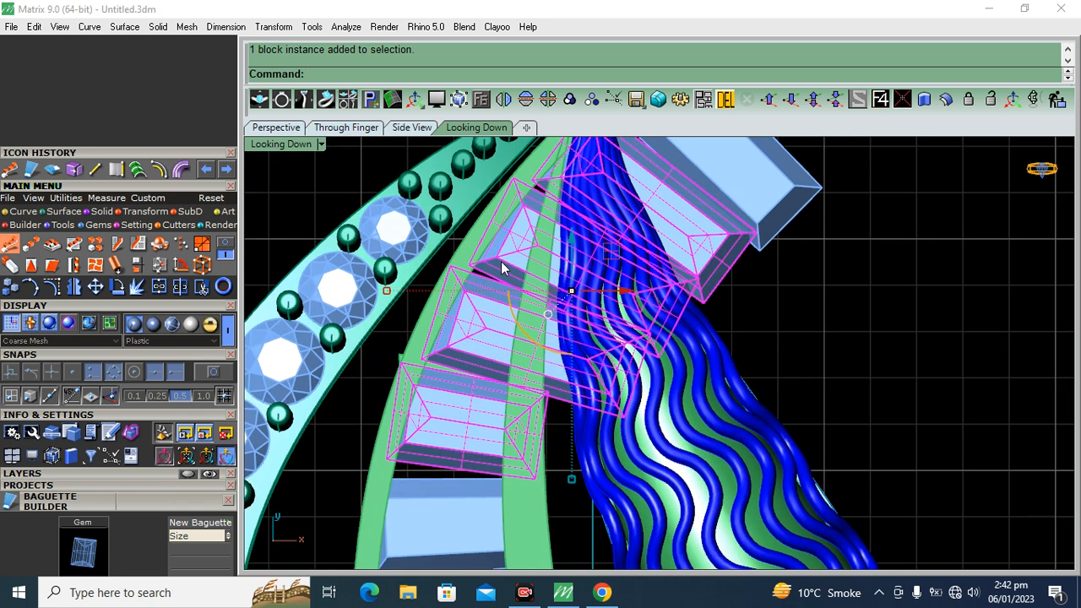
pyautogui.press('Delete')
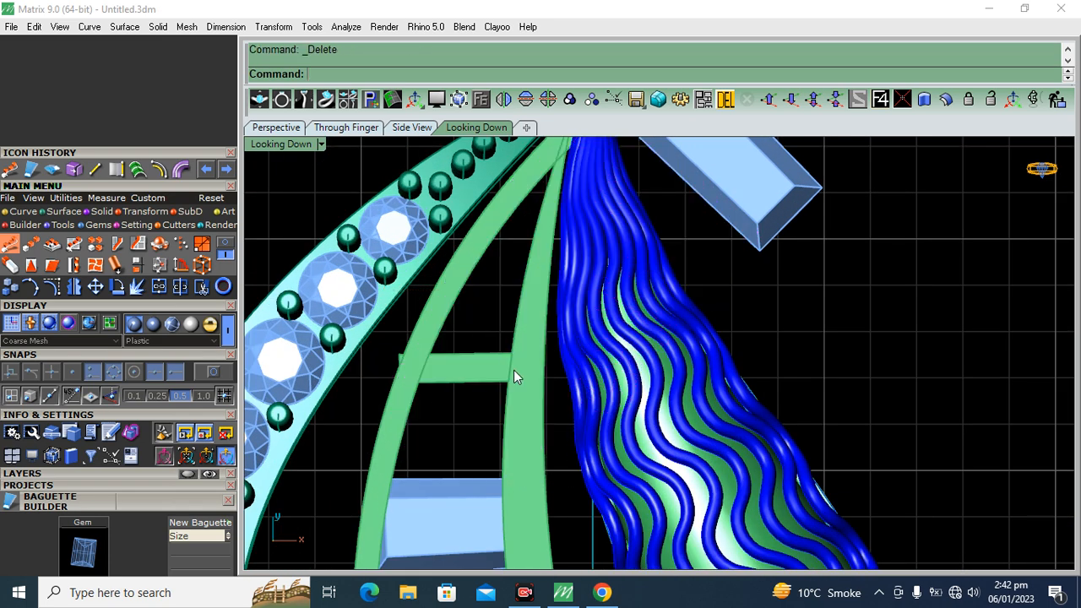
pyautogui.click(276, 128)
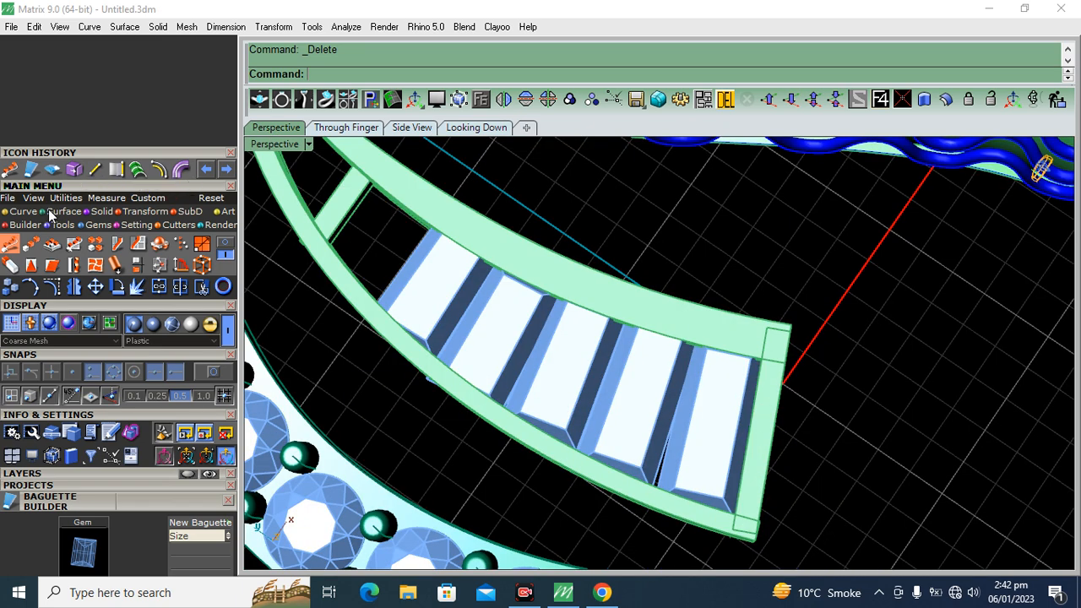
pyautogui.click(478, 128)
pyautogui.hotkey('ctrl', 'z')
pyautogui.keyDown('ctrl'); pyautogui.click(452, 422); pyautogui.keyUp('ctrl')
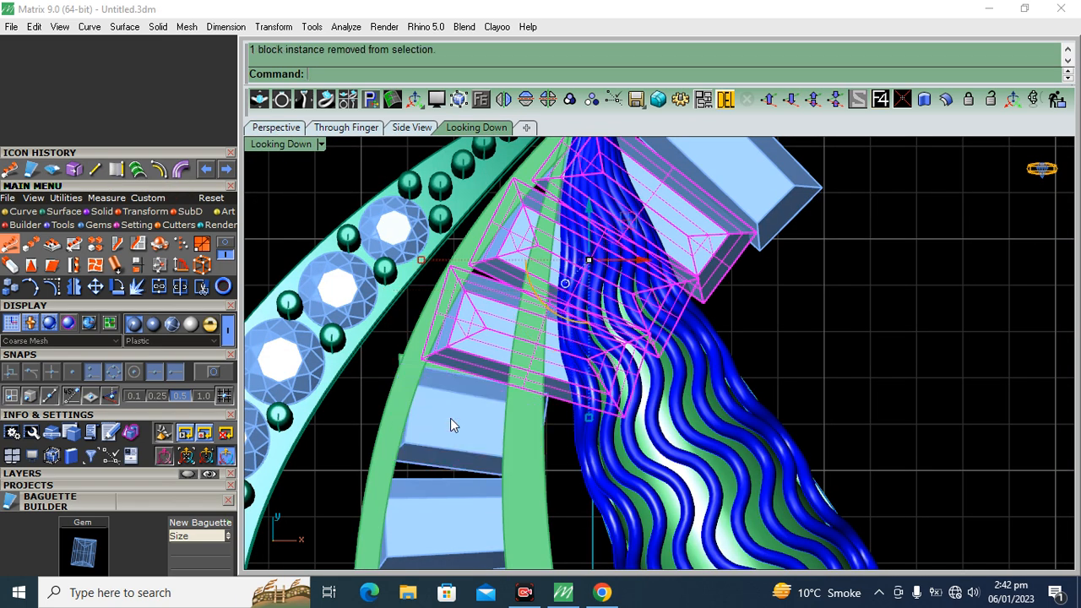
pyautogui.press('Delete')
# Shorten the sixth baguette further, rotate it nearly parallel to the fifth and shift it left between the rails
pyautogui.click(448, 415)
pyautogui.moveTo(448, 415); pyautogui.dragTo(447, 349, button='right')
pyautogui.scroll(4, 450, 355)
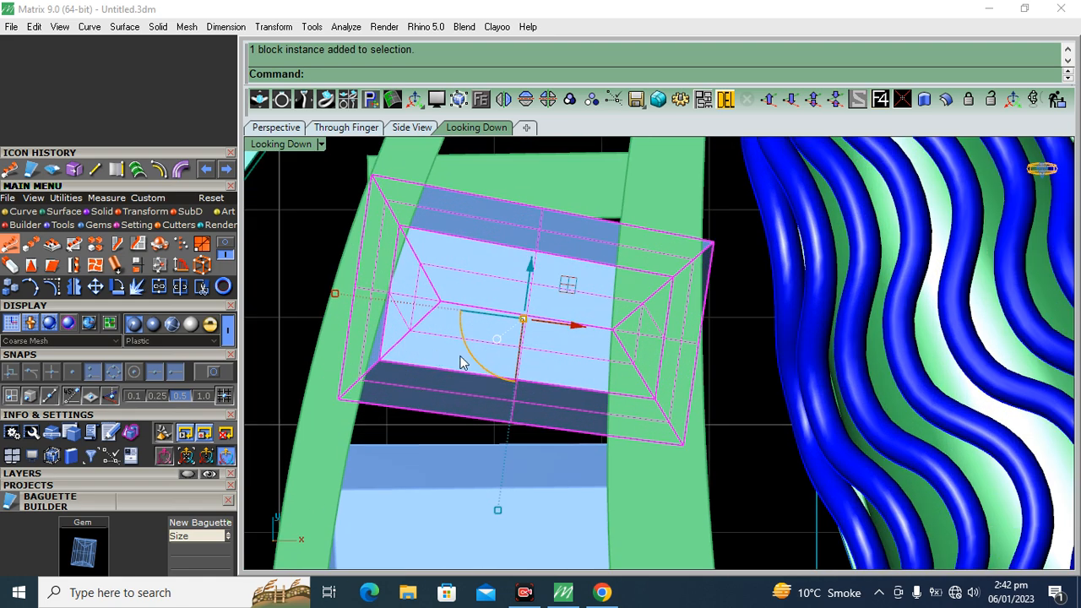
pyautogui.moveTo(336, 294); pyautogui.dragTo(367, 298)
pyautogui.moveTo(530, 265)
pyautogui.mouseDown()
pyautogui.moveTo(528, 289)
pyautogui.moveTo(531, 262)
pyautogui.mouseUp()
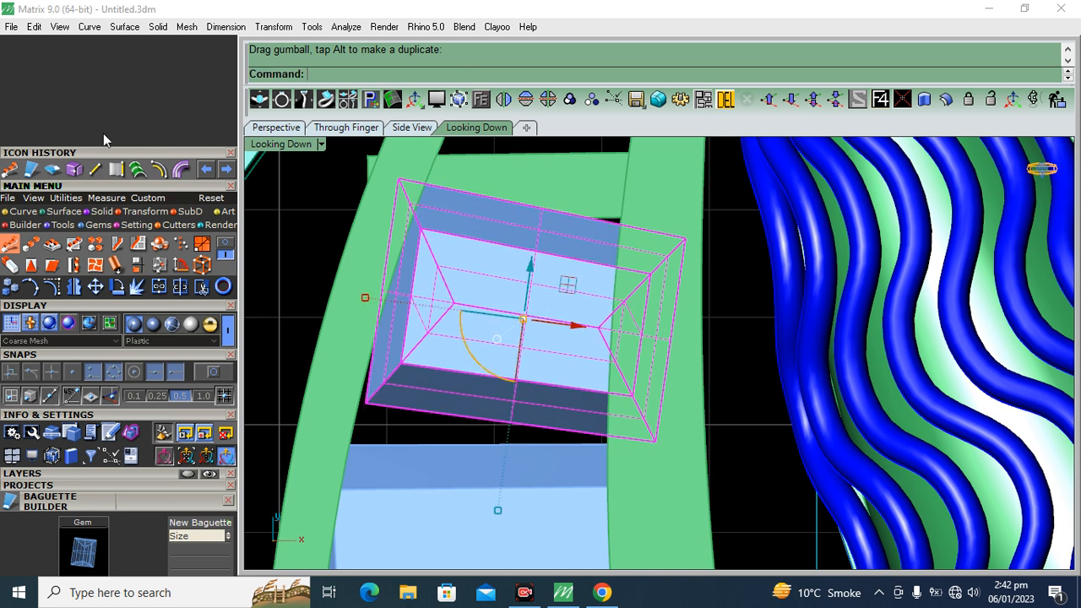
pyautogui.click(114, 287)
pyautogui.click(672, 330)
pyautogui.click(356, 294)
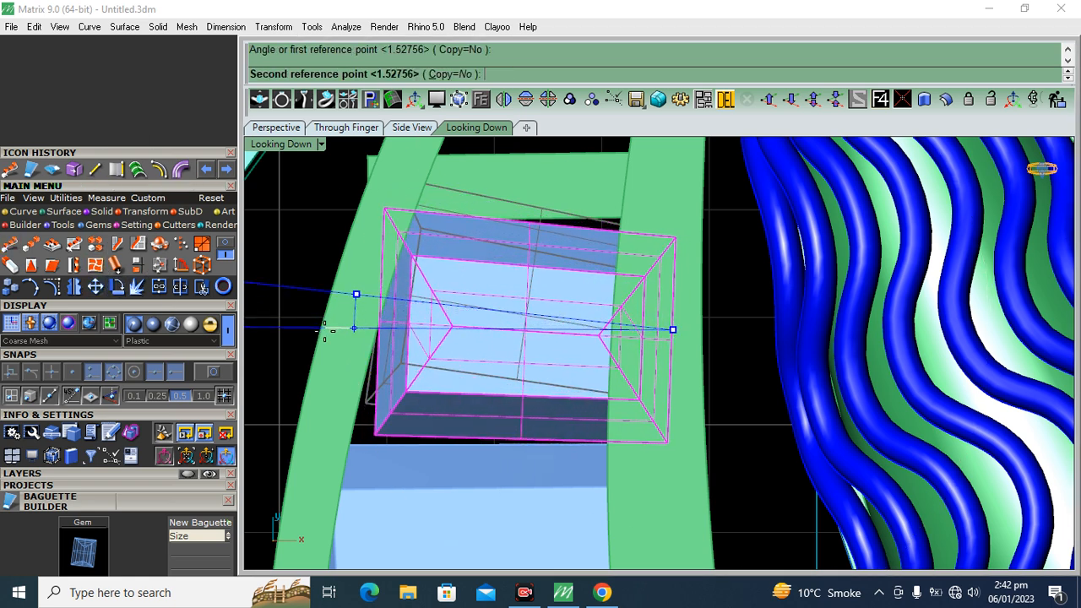
pyautogui.click(324, 331)
pyautogui.moveTo(577, 340); pyautogui.dragTo(544, 342)
pyautogui.click(307, 281)
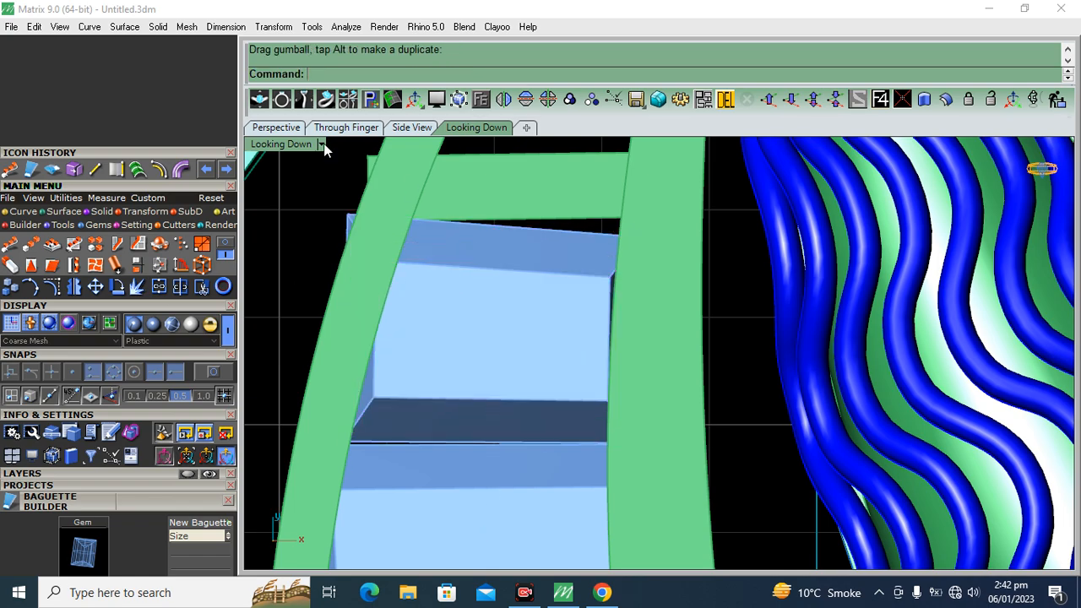
# Duplicate the long upper inner edges of both stem frame rails as curves
pyautogui.click(276, 127)
pyautogui.scroll(5, 561, 305)
pyautogui.moveTo(560, 305); pyautogui.dragTo(509, 307, button='right')
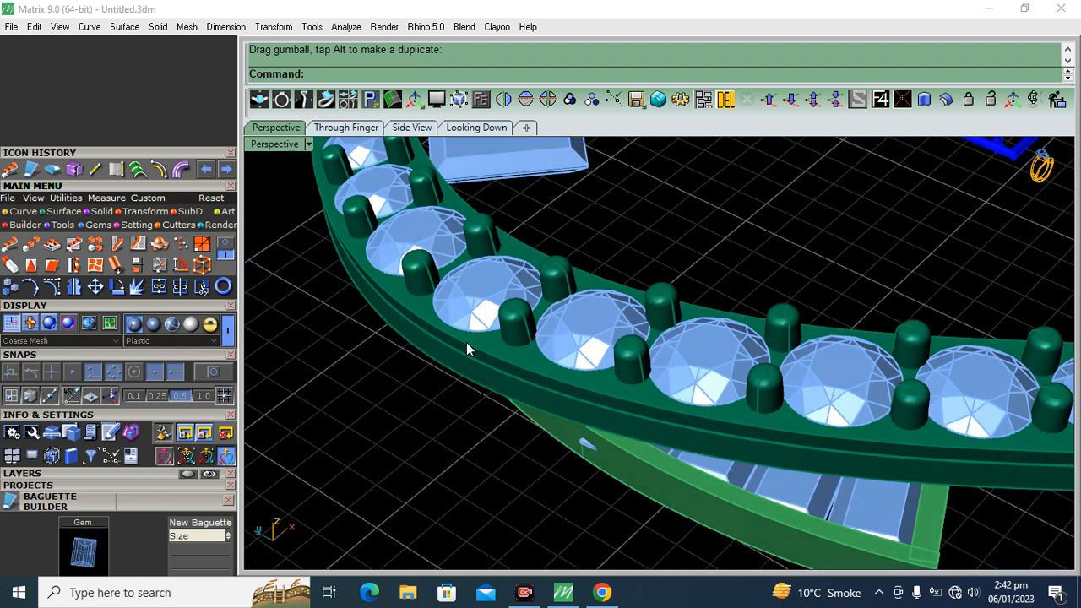
pyautogui.scroll(3, 466, 344)
pyautogui.moveTo(466, 344); pyautogui.dragTo(567, 213, button='right')
pyautogui.rightClick(506, 283)
pyautogui.click(507, 295)
pyautogui.click(537, 237)
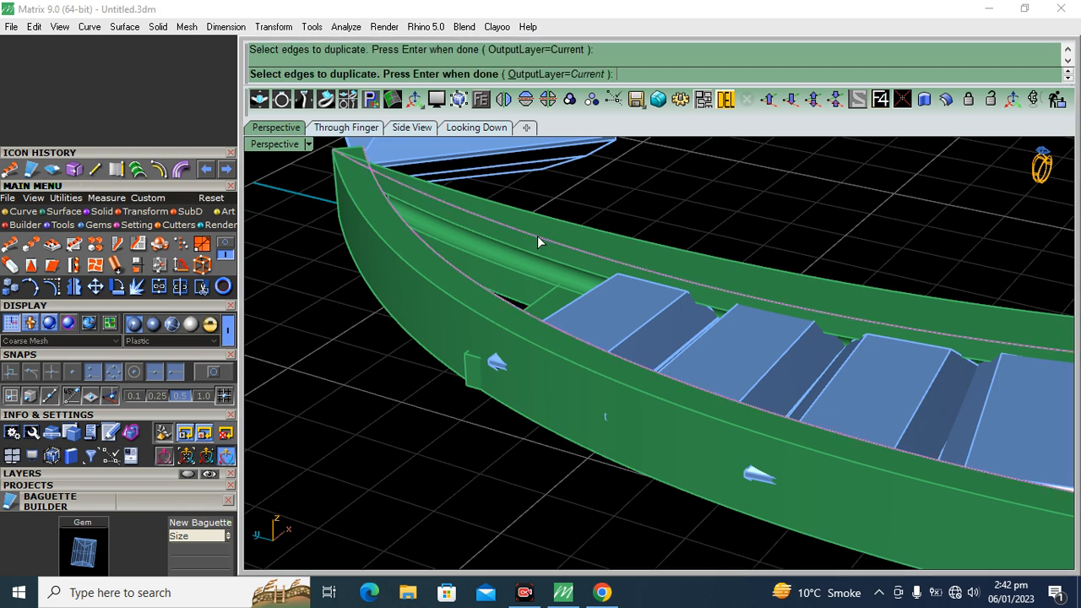
pyautogui.rightClick(538, 239)
# Hide the Metal 02 layer, show the Gem 03 layer and return to the top view of the baguettes
pyautogui.click(57, 474)
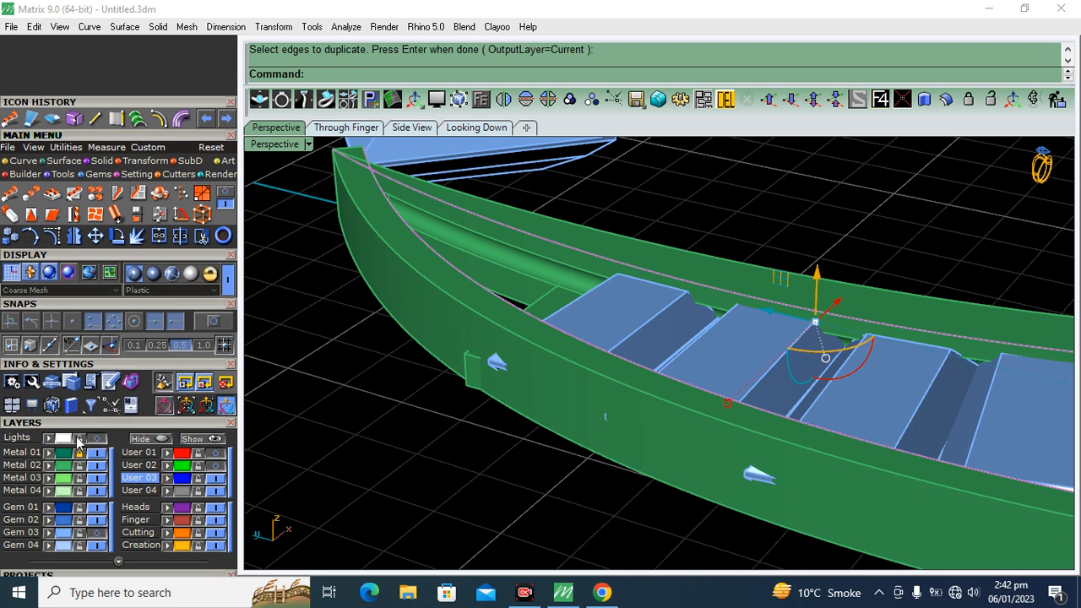
pyautogui.click(96, 466)
pyautogui.click(97, 533)
pyautogui.moveTo(545, 287); pyautogui.dragTo(590, 344, button='right')
pyautogui.click(487, 127)
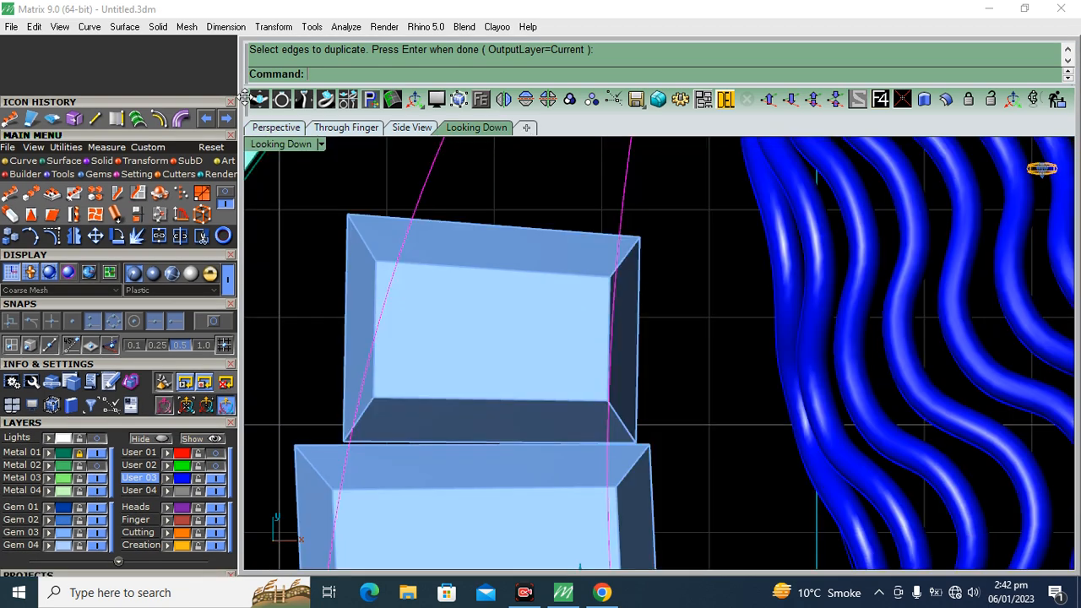
# Draw a line between the two duplicated rail edge curves just above the sixth baguette, parallel to its upper edge
pyautogui.click(96, 118)
pyautogui.moveTo(446, 210); pyautogui.dragTo(442, 258, button='right')
pyautogui.scroll(6, 432, 250)
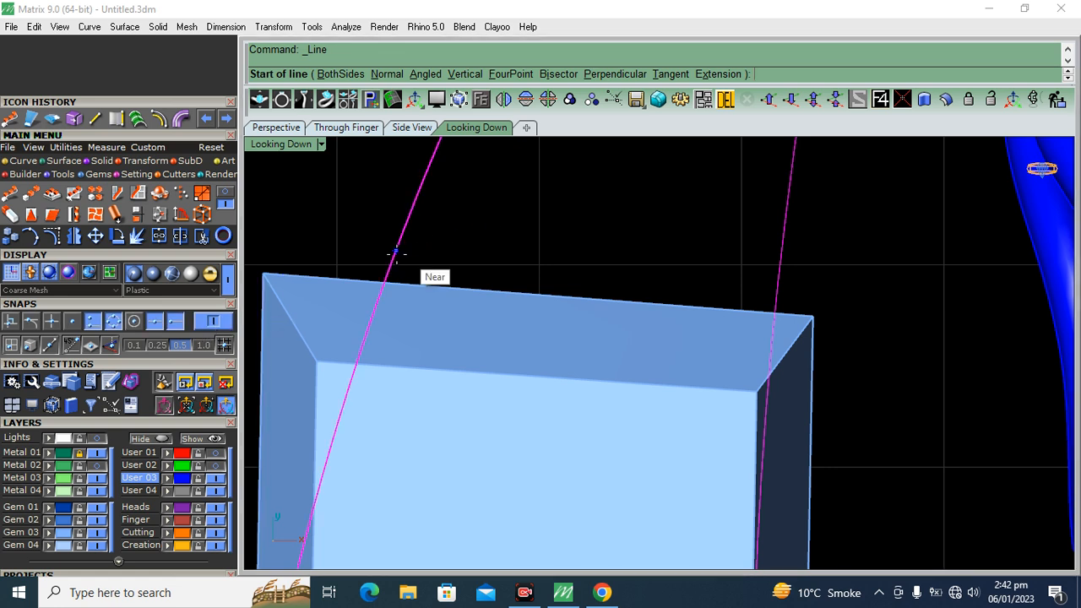
pyautogui.click(395, 254)
pyautogui.click(776, 290)
pyautogui.click(771, 296)
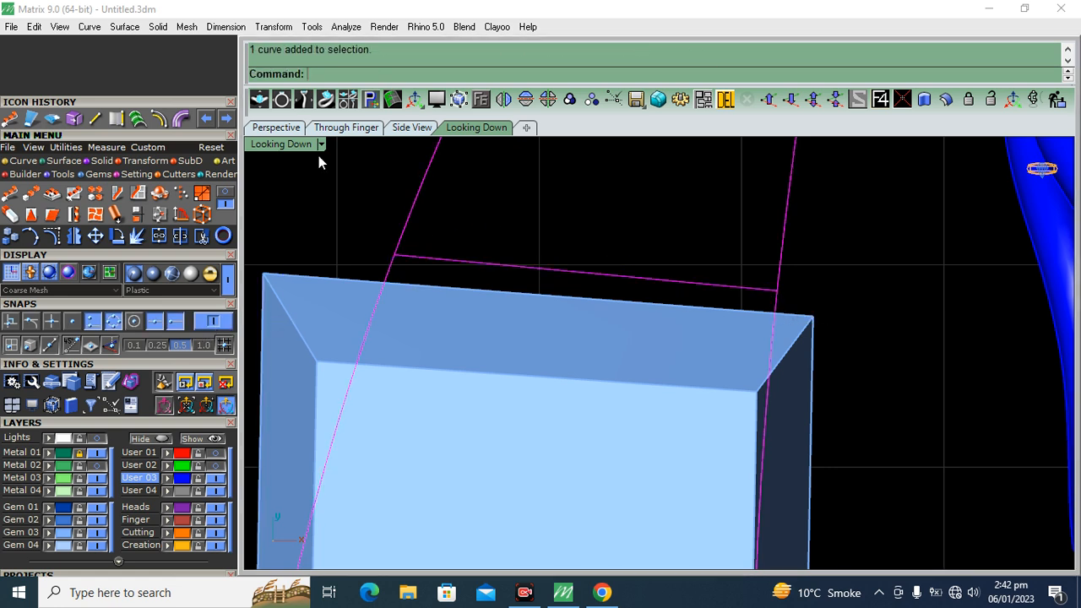
# Trim away the parts of both edge curves that run below the new line across the baguettes
pyautogui.click(395, 258)
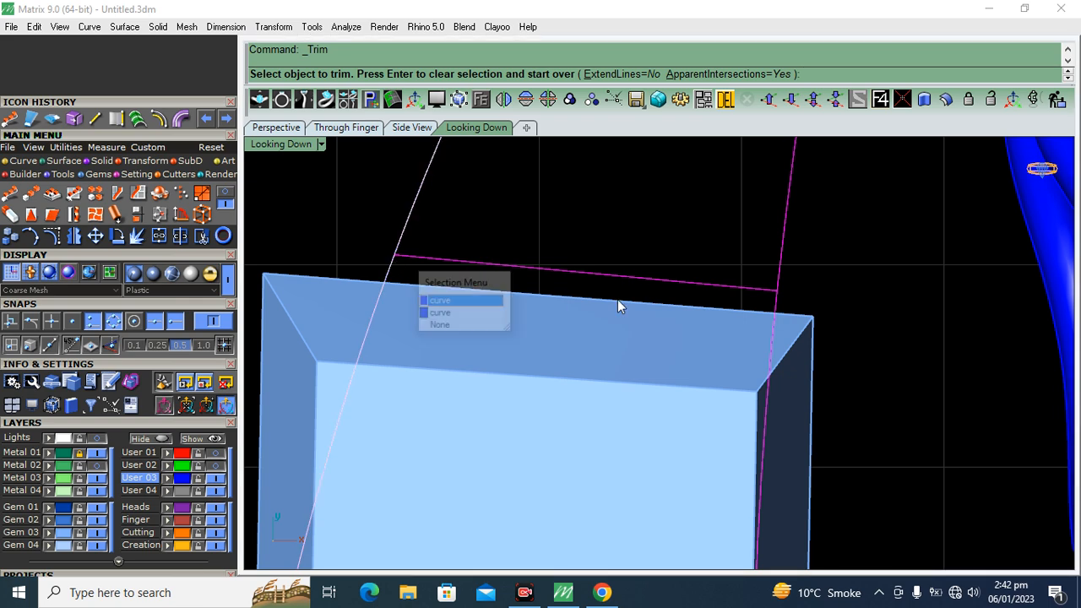
pyautogui.click(401, 265)
pyautogui.scroll(6, 401, 265)
pyautogui.click(383, 273)
pyautogui.scroll(-12, 343, 260)
pyautogui.scroll(8, 564, 283)
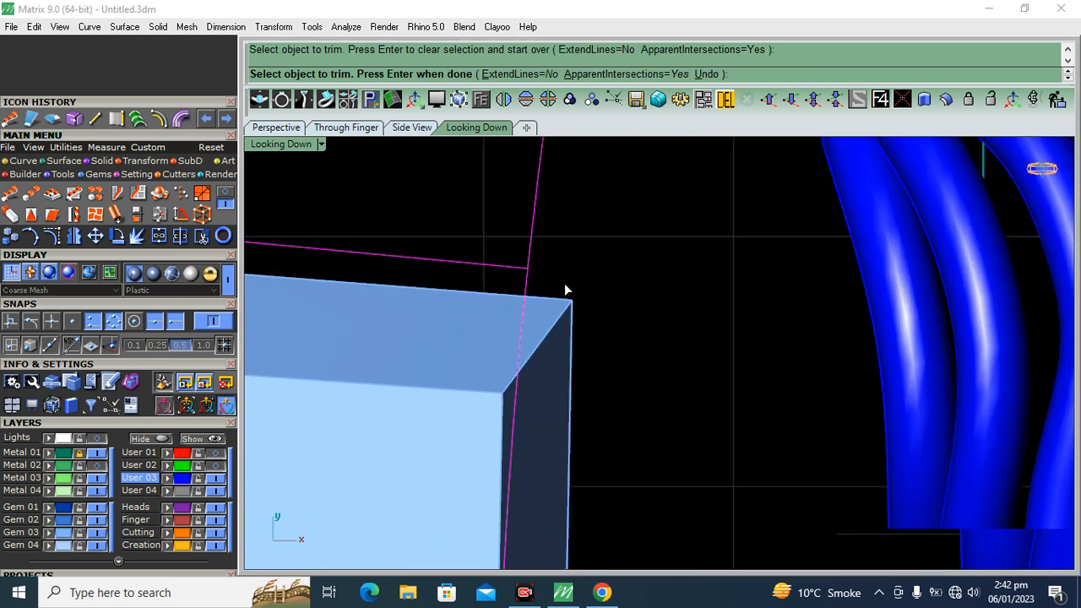
pyautogui.click(447, 284)
pyautogui.press('Return')
# Try to loft the two trimmed edge curves with straight sections, and hide the Metal 01 layer
pyautogui.scroll(-5, 518, 297)
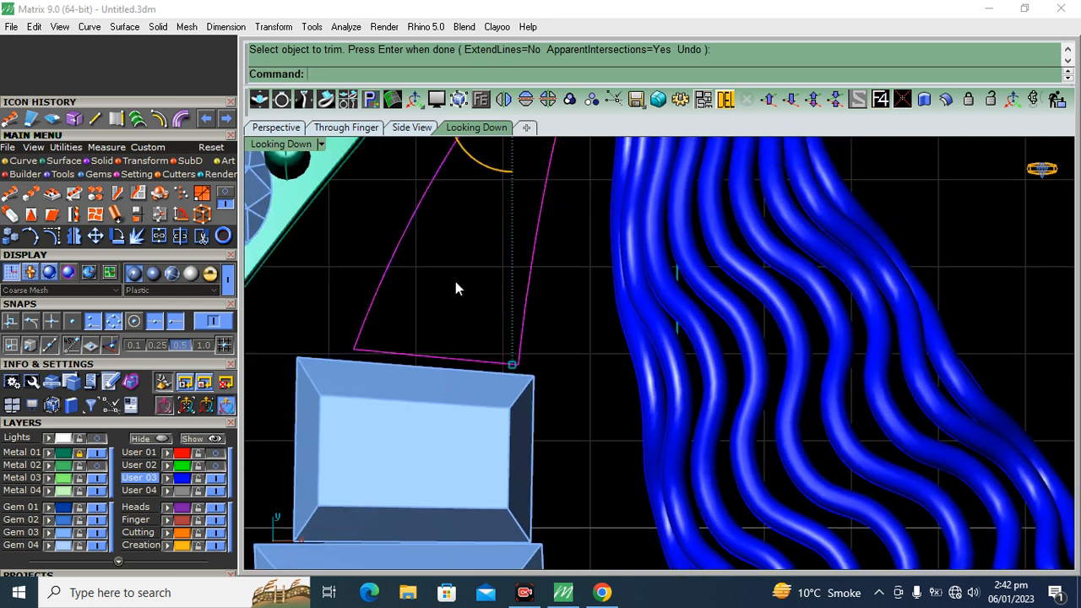
pyautogui.click(139, 120)
pyautogui.press('Return')
pyautogui.hotkey('ctrl', 'z')
pyautogui.moveTo(383, 202); pyautogui.dragTo(384, 199)
pyautogui.press('Return')
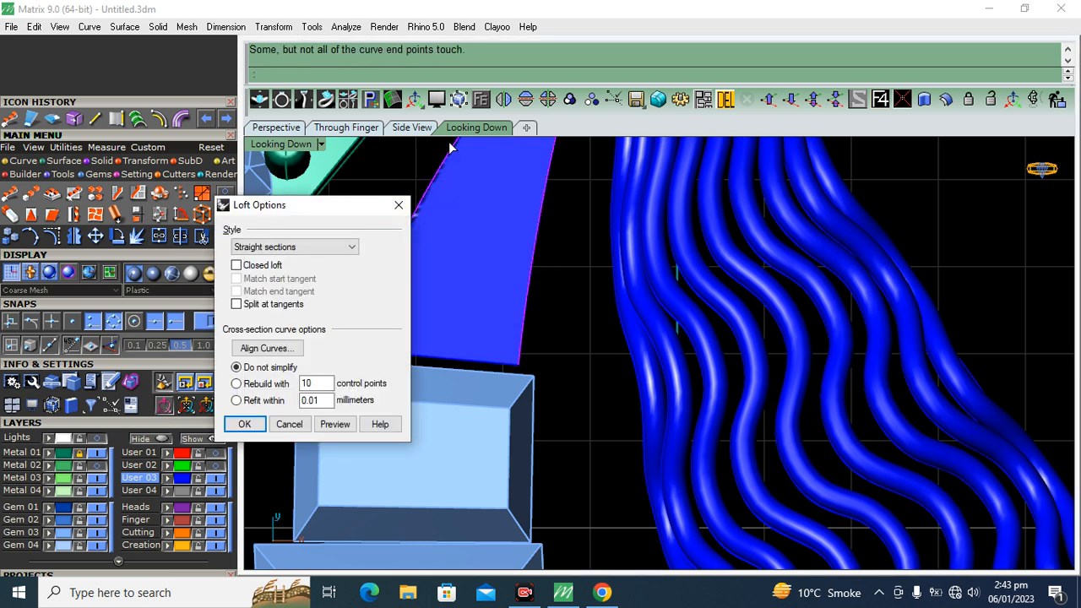
pyautogui.click(276, 127)
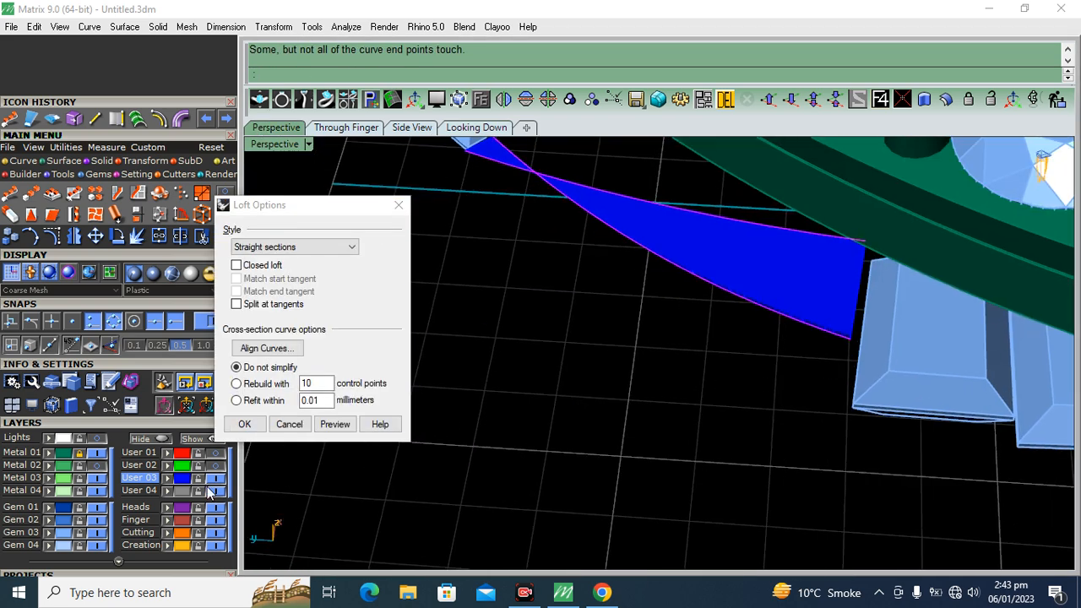
pyautogui.click(104, 453)
pyautogui.keyDown('shift'); pyautogui.moveTo(641, 311); pyautogui.dragTo(679, 373, button='right'); pyautogui.keyUp('shift')
pyautogui.scroll(7, 548, 248)
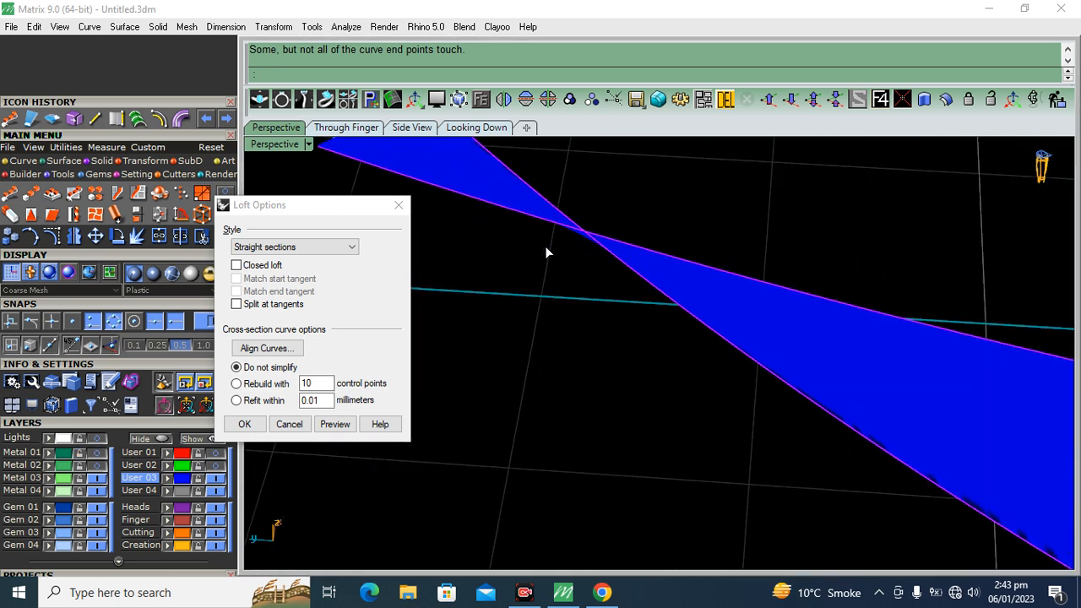
pyautogui.press('Escape')
# Trim off the crossing tip ends of the two edge curves against a short temporary line and delete that line
pyautogui.moveTo(595, 324); pyautogui.dragTo(595, 282, button='right')
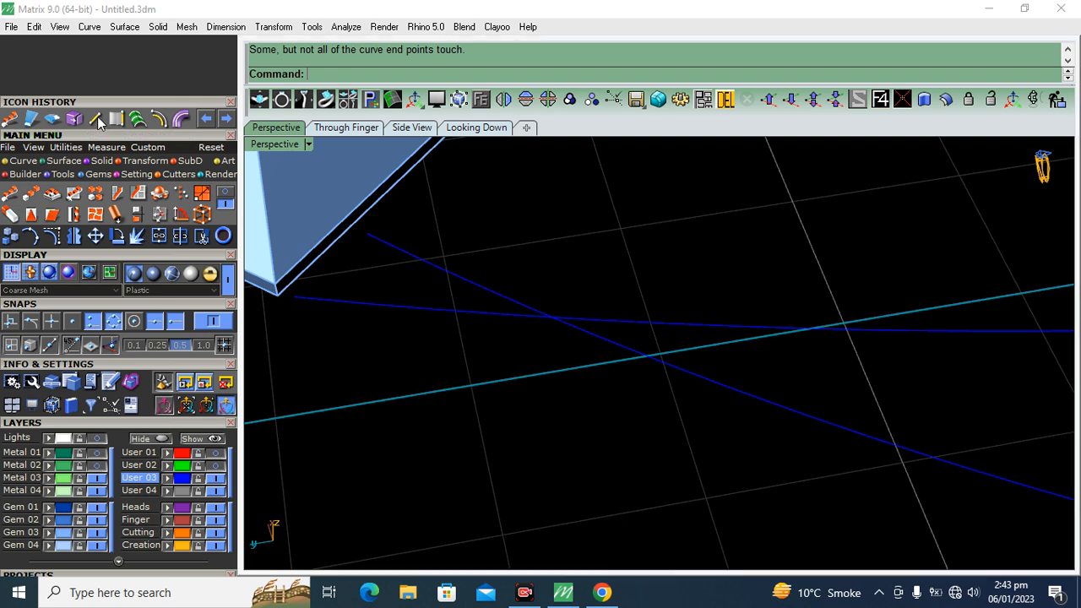
pyautogui.click(97, 117)
pyautogui.scroll(3, 591, 320)
pyautogui.click(583, 309)
pyautogui.click(580, 338)
pyautogui.moveTo(646, 237); pyautogui.dragTo(495, 376)
pyautogui.click(202, 236)
pyautogui.moveTo(556, 288); pyautogui.dragTo(443, 337)
pyautogui.rightClick(443, 337)
pyautogui.click(584, 324)
pyautogui.press('Delete')
# Try to build a surface from the trimmed edge curves, and undo it
pyautogui.moveTo(644, 253); pyautogui.dragTo(574, 380)
pyautogui.click(30, 118)
pyautogui.click(433, 240)
pyautogui.scroll(-7, 433, 239)
pyautogui.scroll(6, 782, 350)
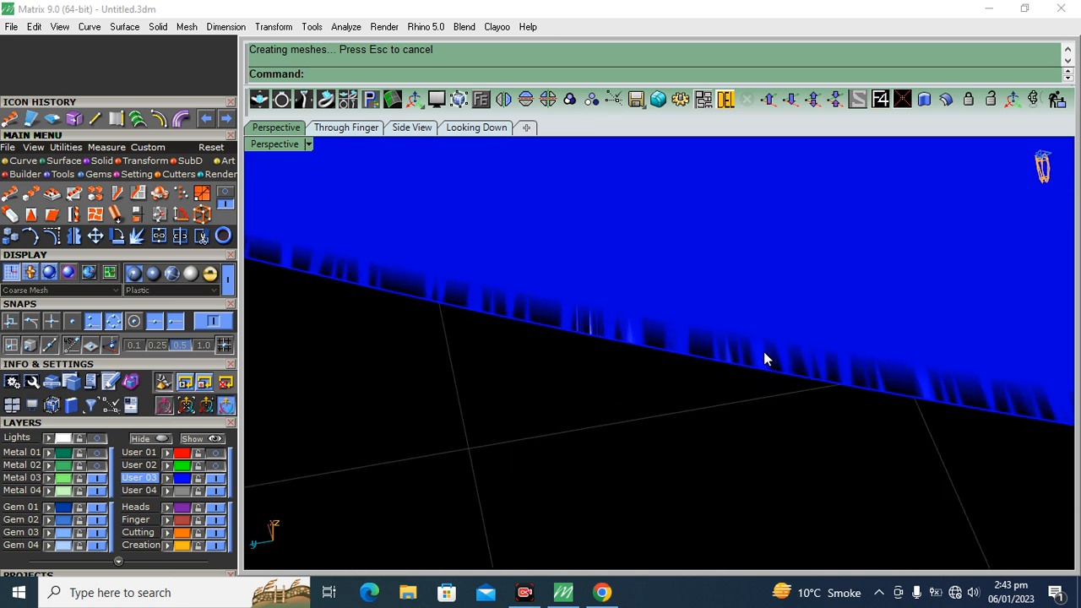
pyautogui.hotkey('ctrl', 'z')
# Draw a short line joining the open ends of the two edge curves at the frame's tip
pyautogui.keyDown('shift'); pyautogui.moveTo(549, 297); pyautogui.dragTo(713, 352, button='right'); pyautogui.keyUp('shift')
pyautogui.scroll(-7, 400, 261)
pyautogui.moveTo(559, 190); pyautogui.dragTo(506, 333)
pyautogui.scroll(2, 763, 252)
pyautogui.scroll(3, 743, 233)
pyautogui.keyDown('shift'); pyautogui.click(726, 217); pyautogui.keyUp('shift')
pyautogui.scroll(-3, 739, 211)
pyautogui.rightClick(97, 117)
pyautogui.scroll(5, 397, 206)
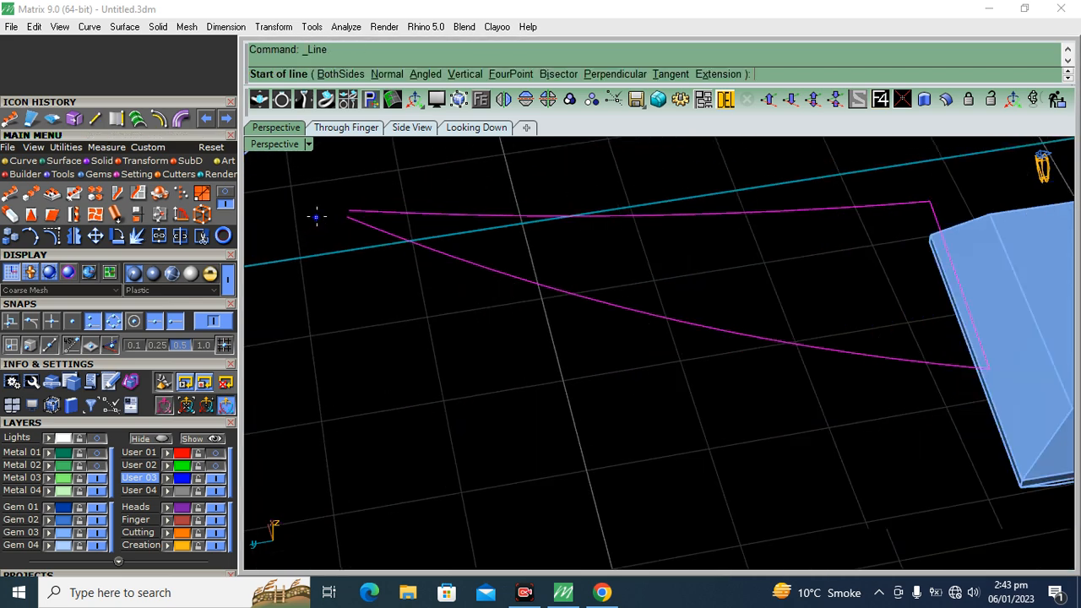
pyautogui.click(398, 205)
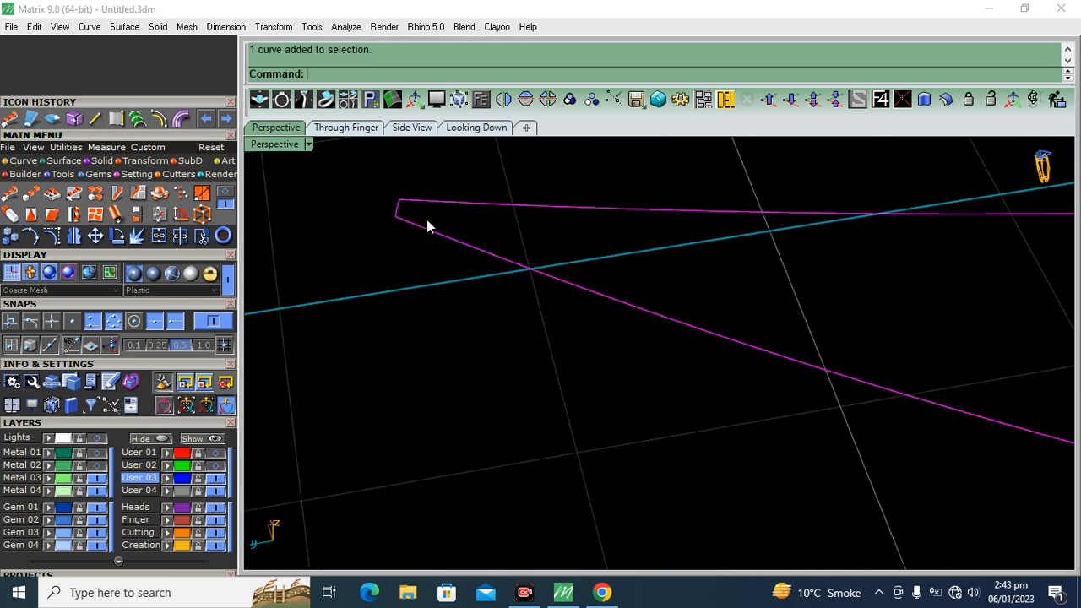
# Try to build a Curve Network surface from the closed outline of edge curves and end lines
pyautogui.scroll(-4, 427, 225)
pyautogui.click(65, 160)
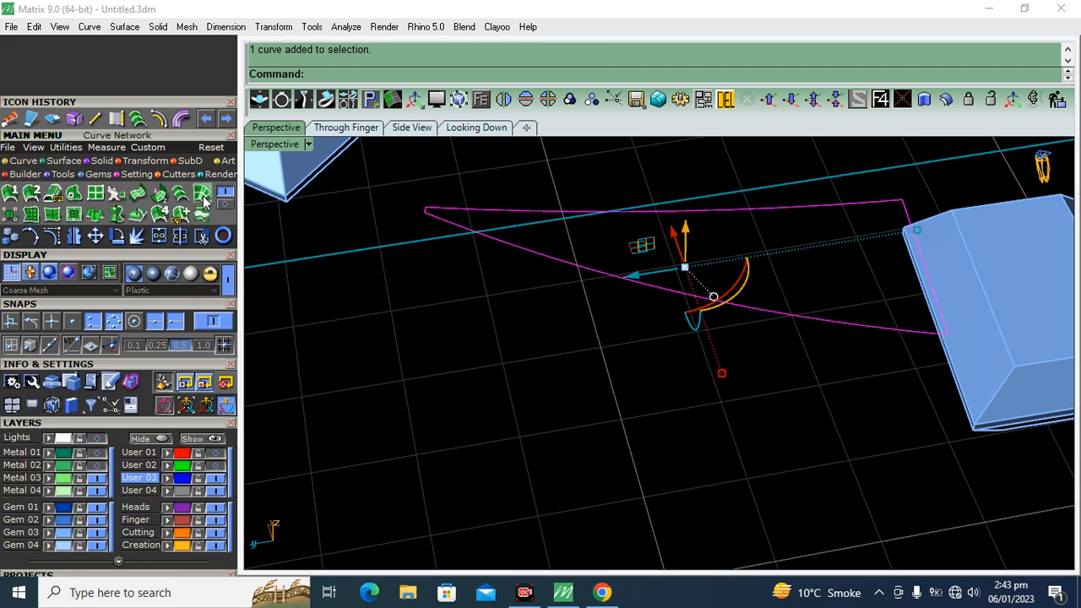
pyautogui.click(201, 194)
pyautogui.keyDown('shift'); pyautogui.moveTo(740, 308); pyautogui.dragTo(613, 326, button='right'); pyautogui.keyUp('shift')
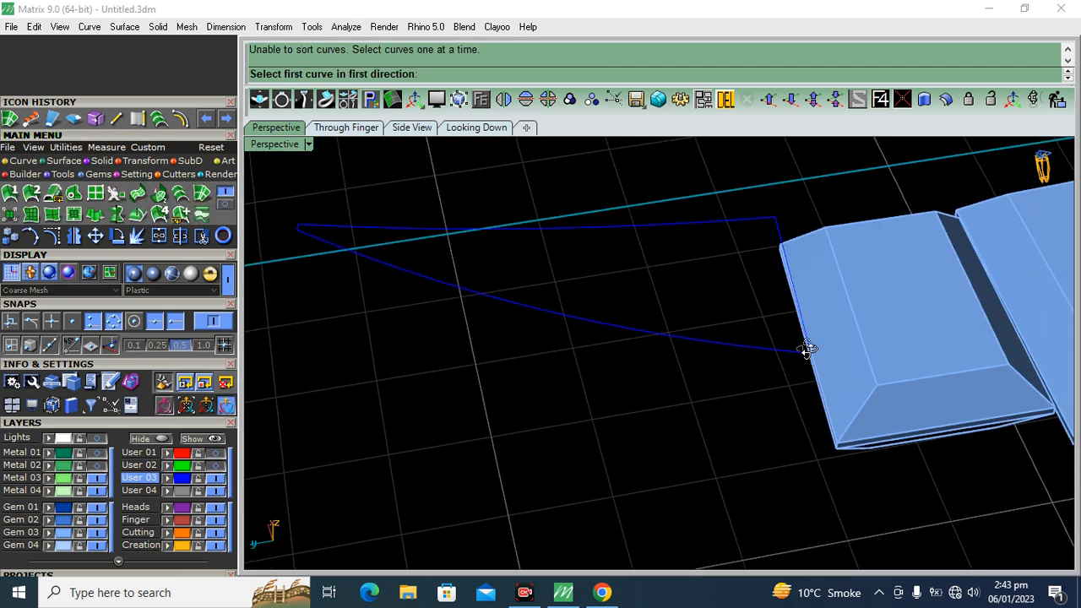
pyautogui.moveTo(805, 347); pyautogui.dragTo(735, 361, button='right')
pyautogui.scroll(6, 773, 365)
pyautogui.click(742, 376)
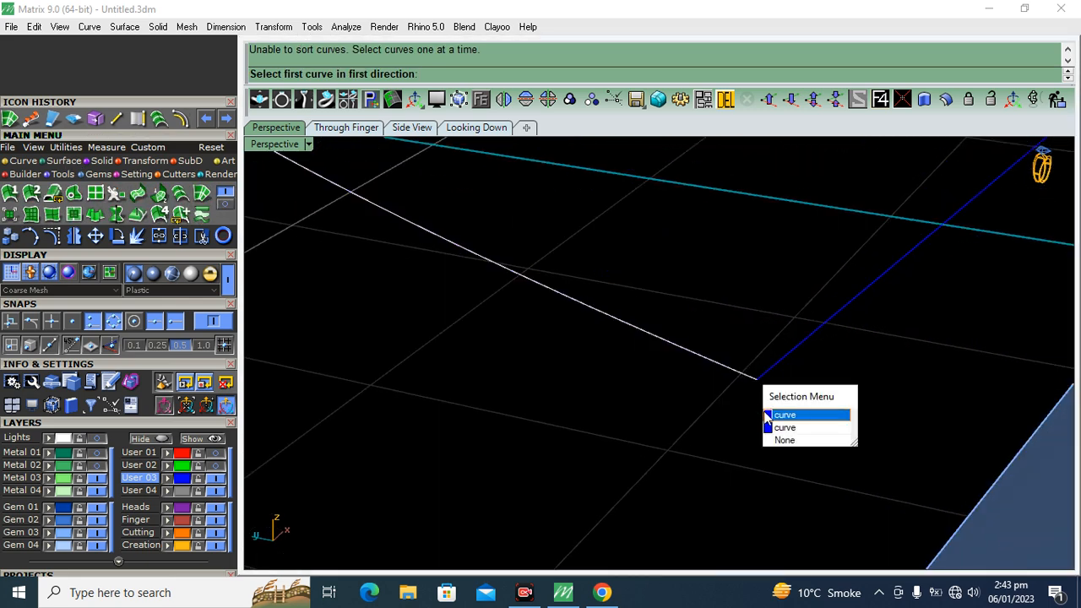
pyautogui.click(784, 414)
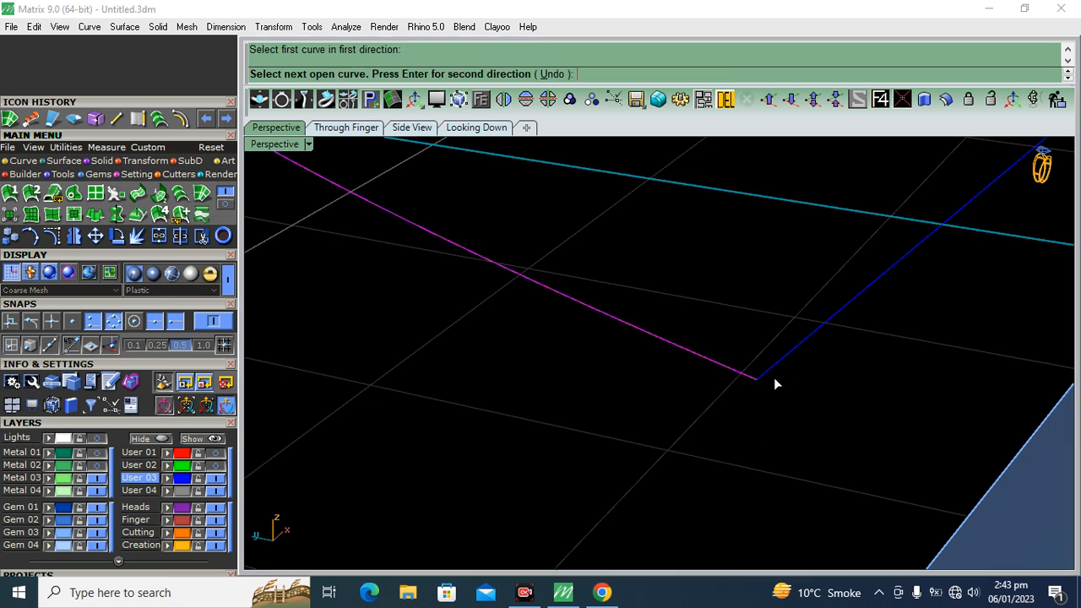
pyautogui.rightClick(596, 368)
pyautogui.rightClick(595, 368)
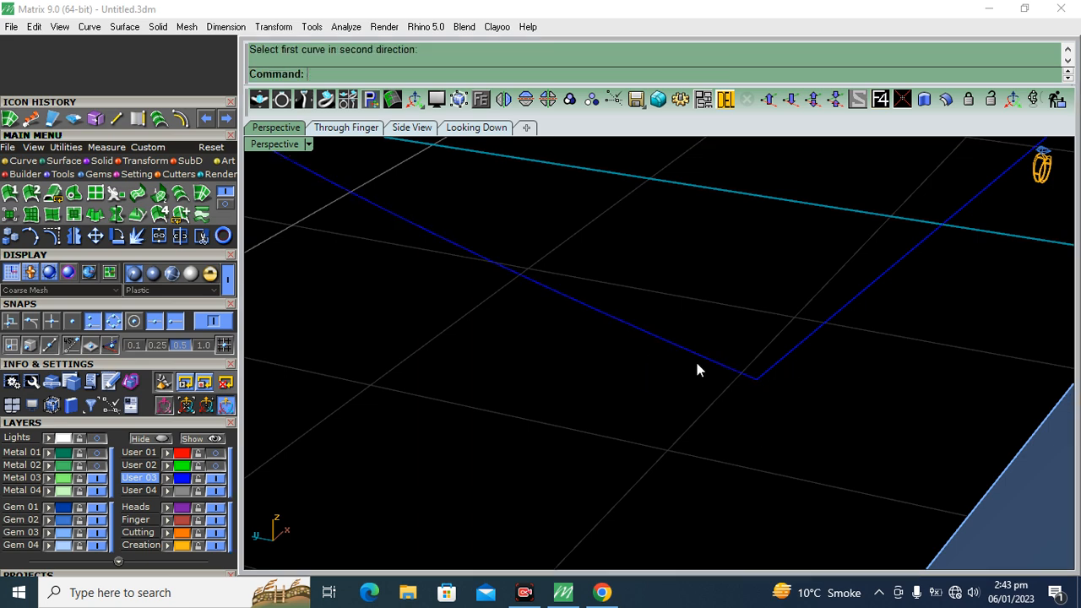
# Loft a surface between the two long edge curves using the default loft options
pyautogui.click(707, 357)
pyautogui.press('Delete')
pyautogui.rightClick(707, 357)
pyautogui.scroll(-6, 682, 374)
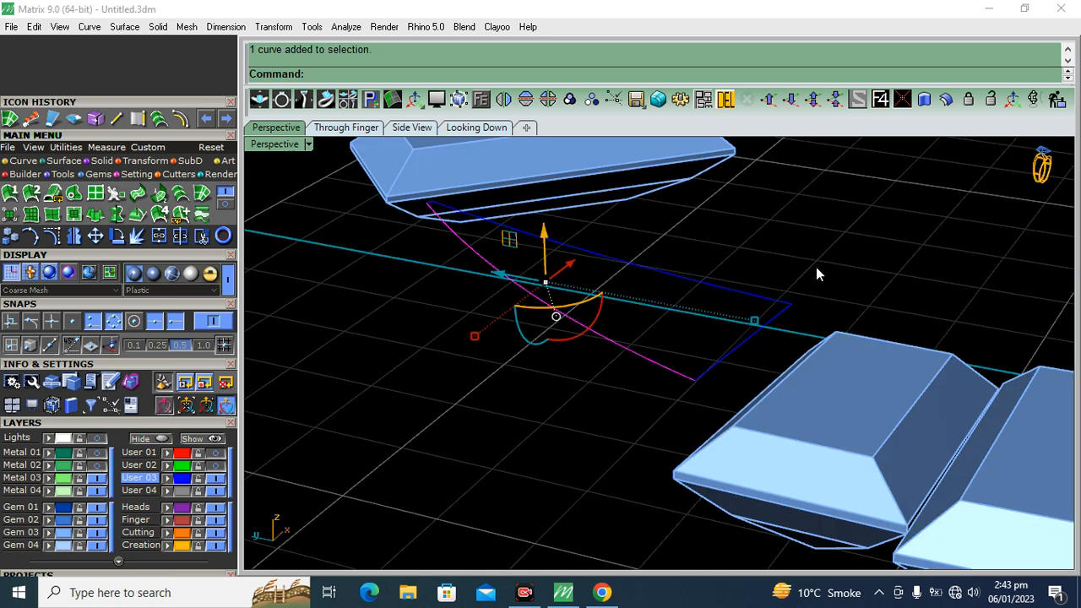
pyautogui.click(752, 293)
pyautogui.click(741, 342)
pyautogui.moveTo(646, 229); pyautogui.dragTo(559, 336)
pyautogui.click(162, 124)
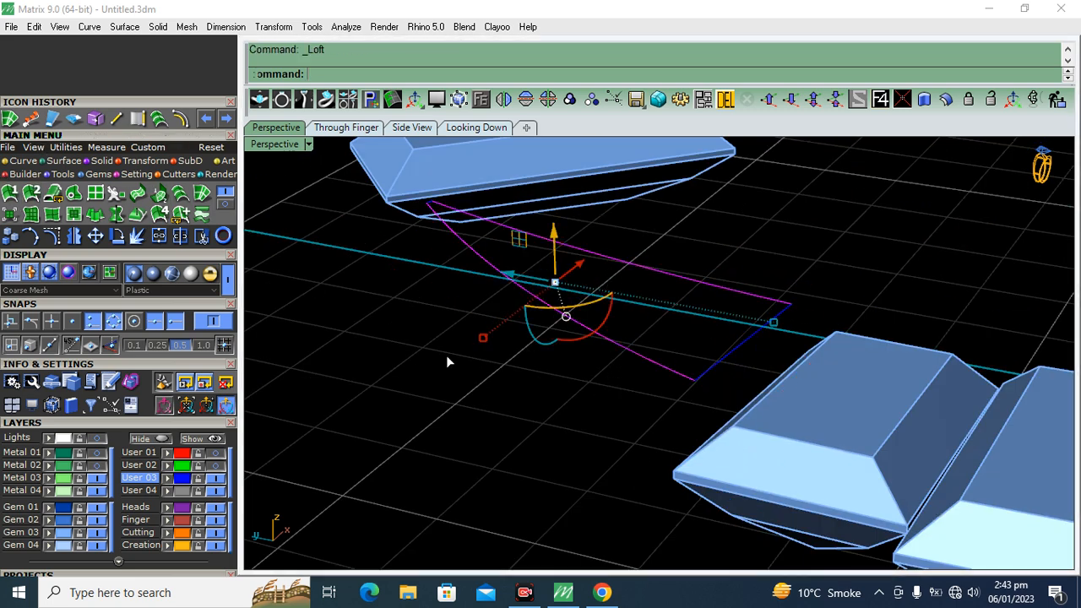
pyautogui.press('Return')
pyautogui.press('Return')
# Show and lock the Metal 02 layer, and extrude the lofted surface to both sides as a solid within the frame's tip
pyautogui.scroll(2, 675, 341)
pyautogui.click(671, 333)
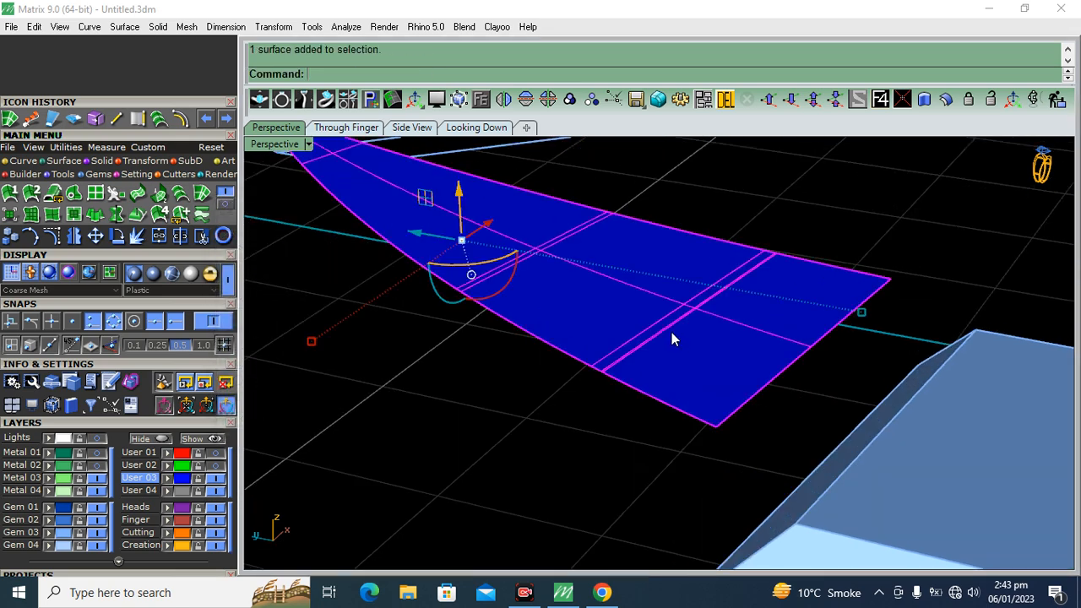
pyautogui.click(80, 467)
pyautogui.moveTo(815, 330); pyautogui.dragTo(708, 314, button='right')
pyautogui.click(100, 160)
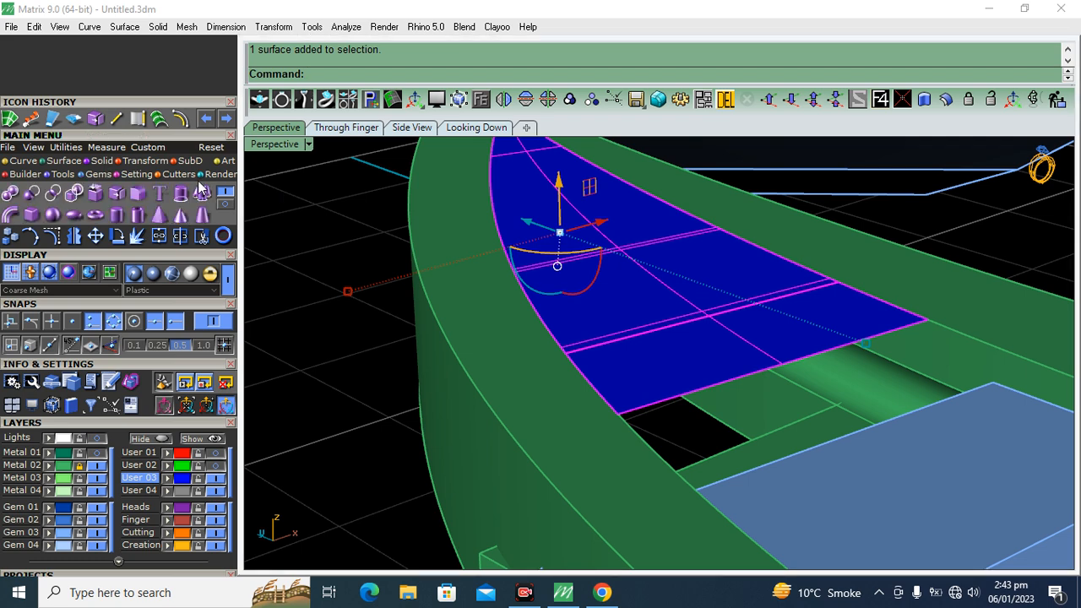
pyautogui.click(202, 192)
pyautogui.click(434, 75)
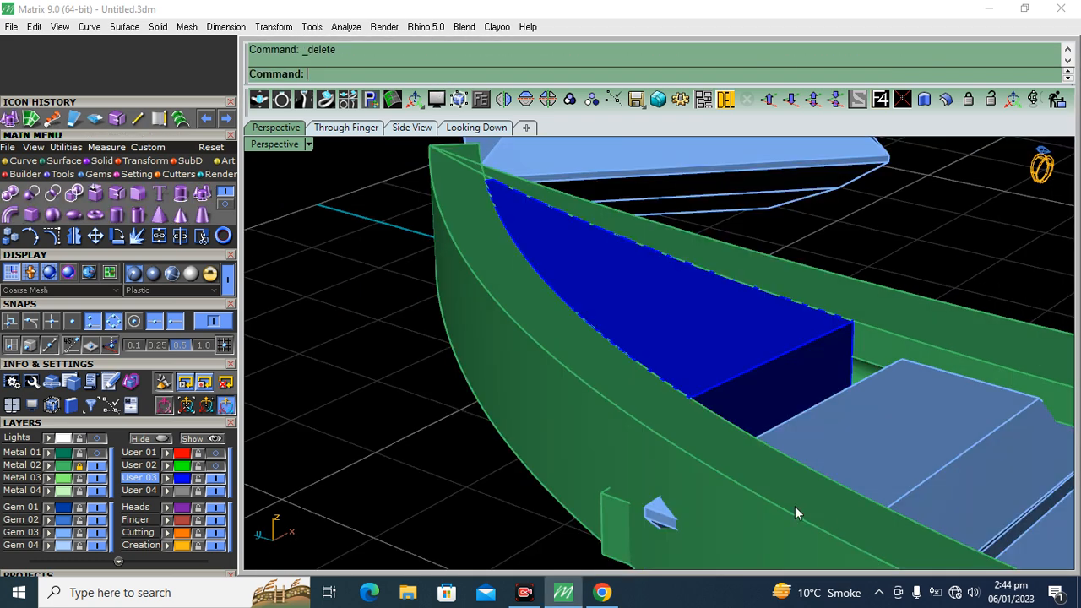
pyautogui.moveTo(795, 507); pyautogui.dragTo(737, 404, button='right')
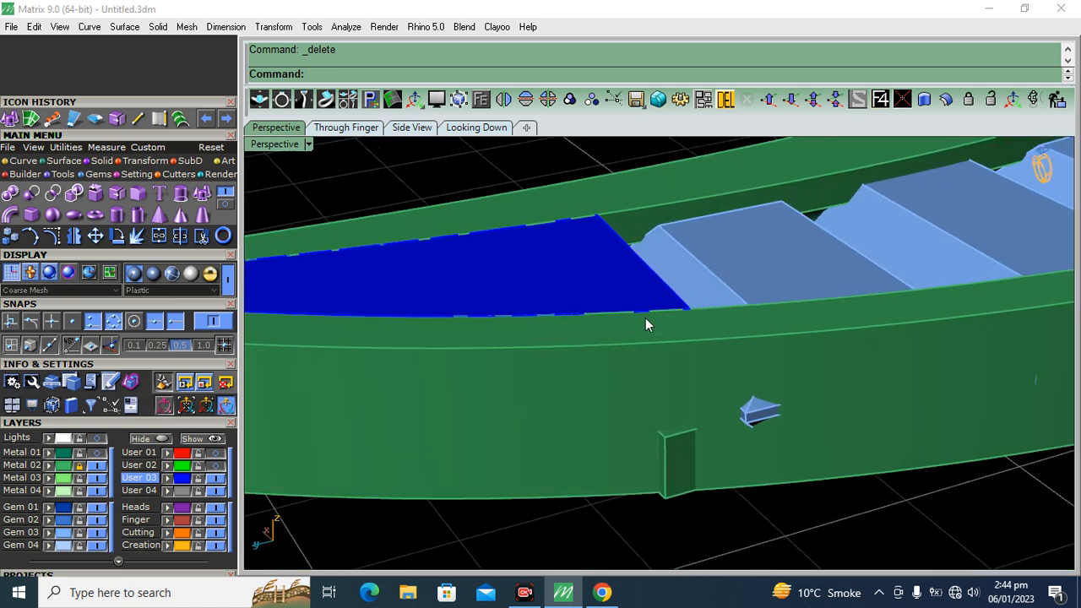
# Move the extruded tip solid to the Metal 02 layer and unlock that layer
pyautogui.click(598, 289)
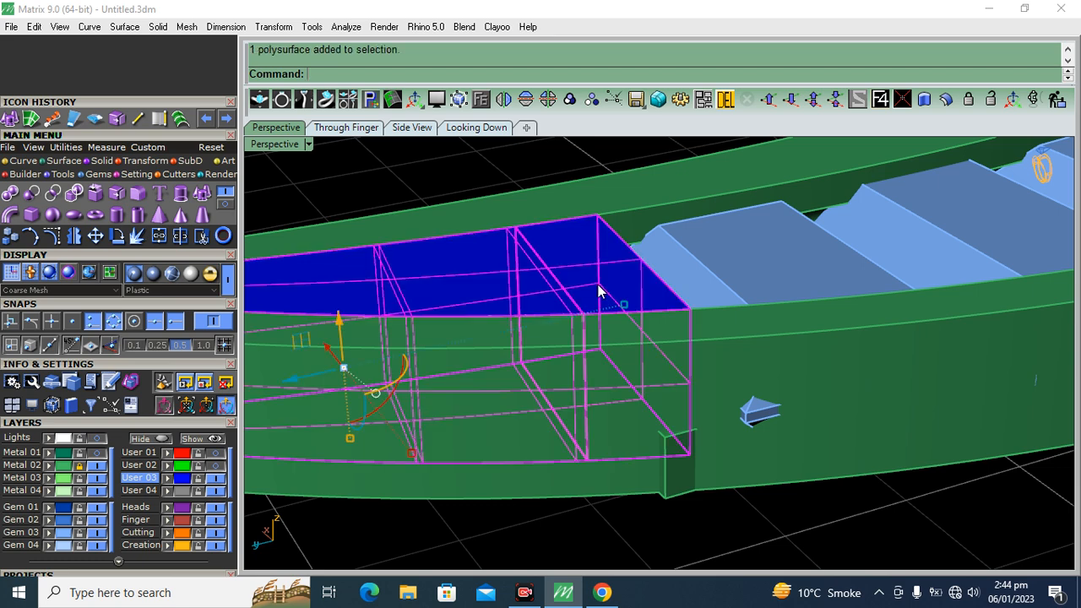
pyautogui.click(49, 466)
pyautogui.click(79, 466)
pyautogui.click(374, 178)
pyautogui.scroll(-5, 677, 326)
pyautogui.moveTo(677, 326); pyautogui.dragTo(756, 348, button='right')
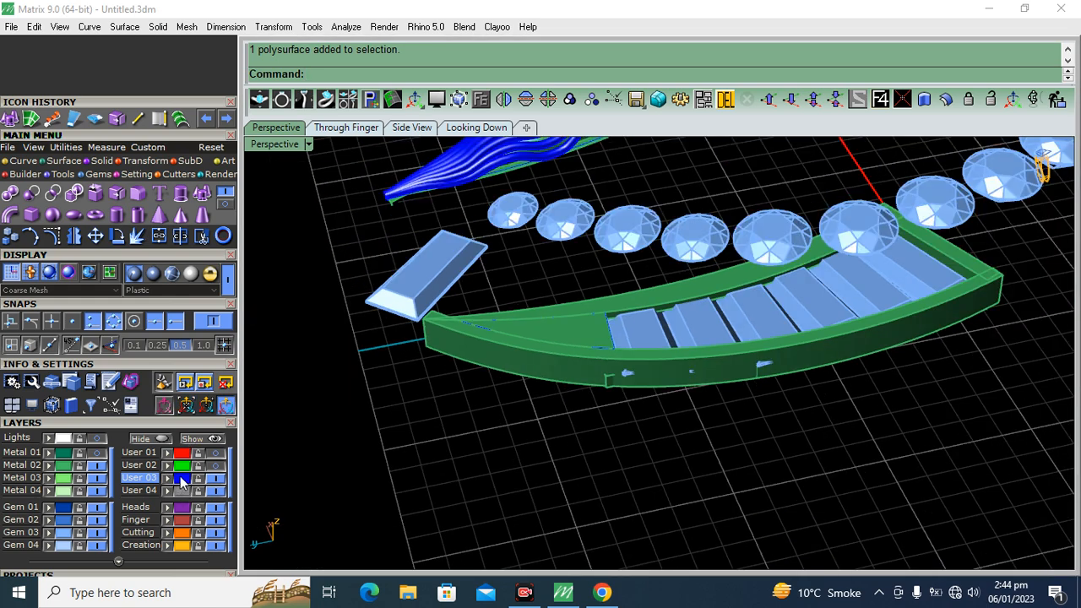
# Delete the leftover User 03 construction geometry in the frame's tip, keeping the wavy leaf and the flat wave pattern
pyautogui.click(180, 481)
pyautogui.scroll(-8, 610, 327)
pyautogui.keyDown('shift'); pyautogui.moveTo(640, 213); pyautogui.dragTo(623, 329, button='right'); pyautogui.keyUp('shift')
pyautogui.keyDown('ctrl'); pyautogui.moveTo(489, 239); pyautogui.dragTo(490, 241); pyautogui.keyUp('ctrl')
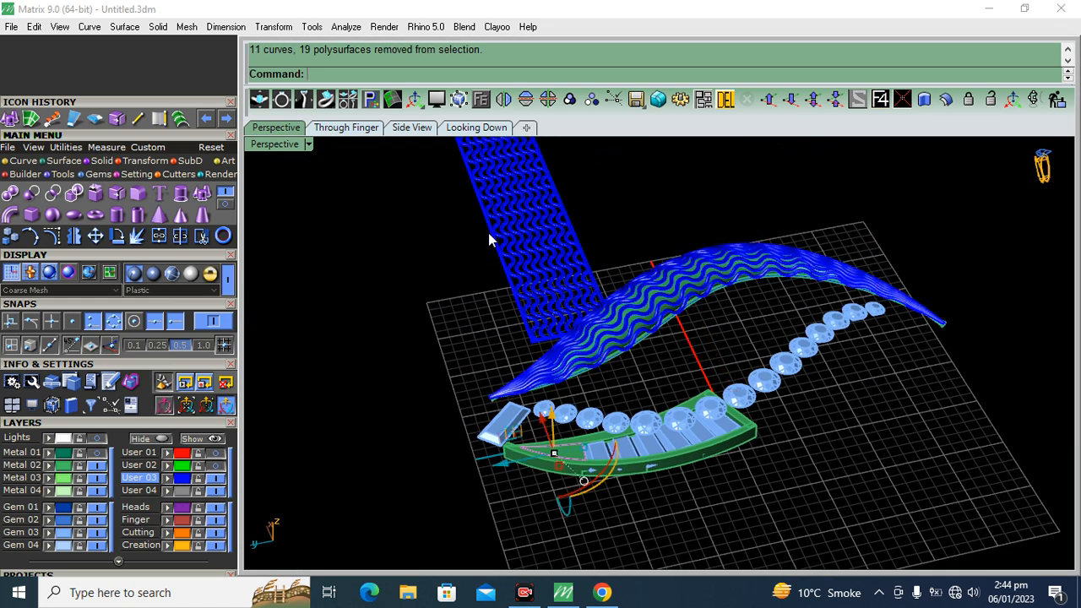
pyautogui.press('Delete')
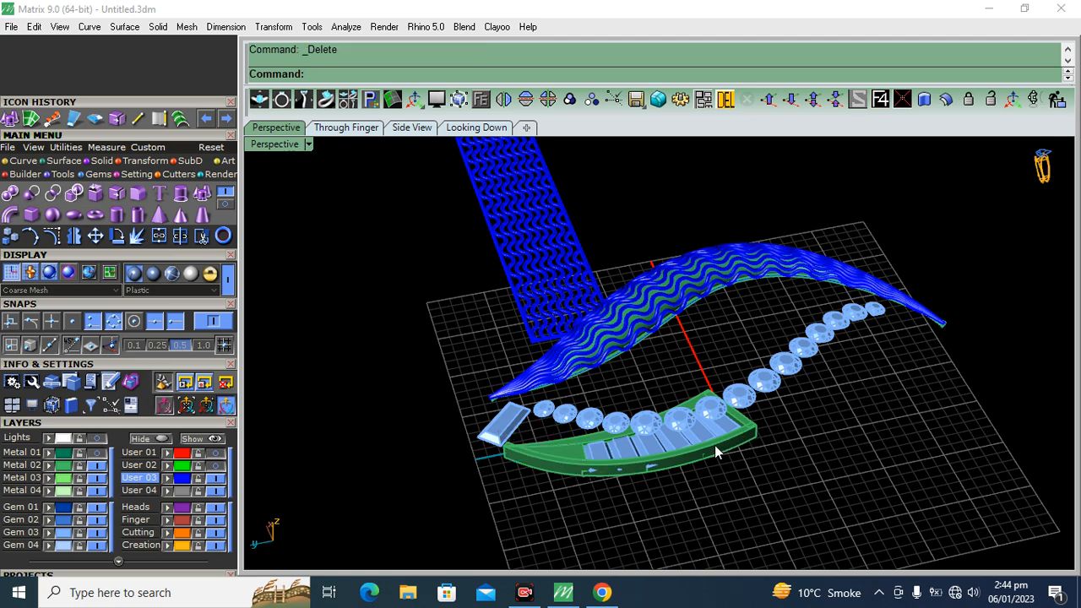
# Raise the six baguettes and their crossbars slightly within the frame, leaving out the rails, tip solid and tip-side crossbar
pyautogui.scroll(10, 721, 445)
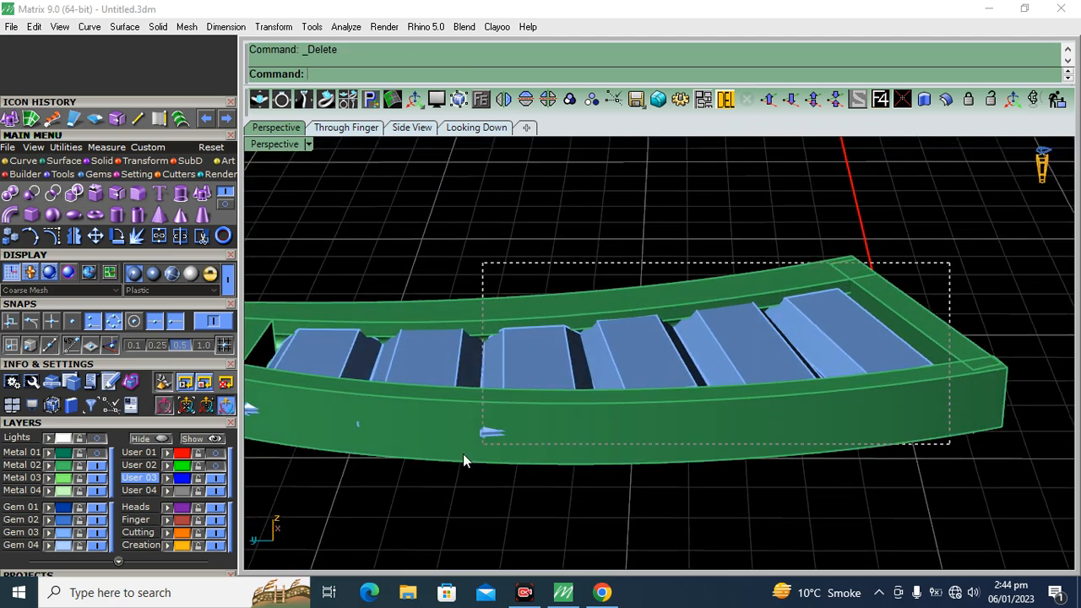
pyautogui.moveTo(279, 503); pyautogui.dragTo(279, 504)
pyautogui.keyDown('shift'); pyautogui.moveTo(281, 372); pyautogui.dragTo(549, 345, button='right'); pyautogui.keyUp('shift')
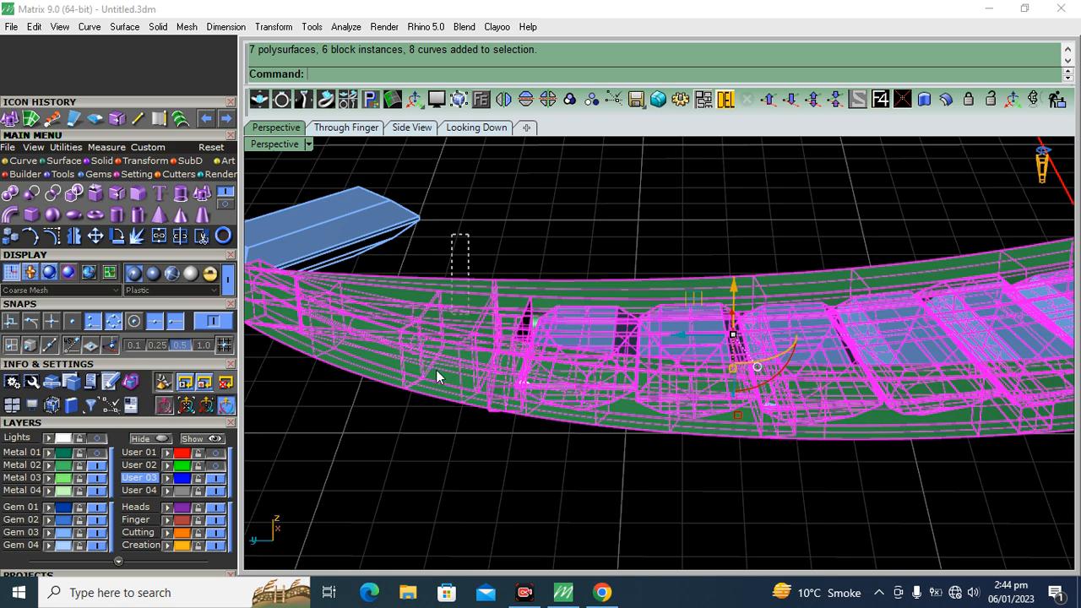
pyautogui.keyDown('ctrl'); pyautogui.moveTo(485, 217); pyautogui.dragTo(429, 394); pyautogui.keyUp('ctrl')
pyautogui.scroll(-6, 432, 388)
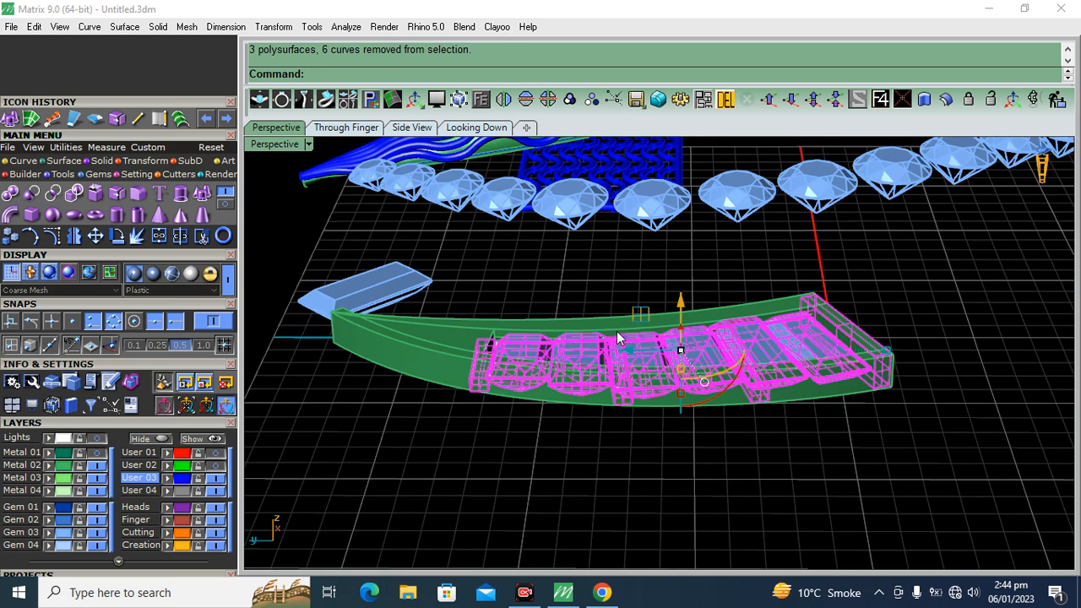
pyautogui.scroll(7, 616, 332)
pyautogui.keyDown('ctrl'); pyautogui.click(309, 370); pyautogui.keyUp('ctrl')
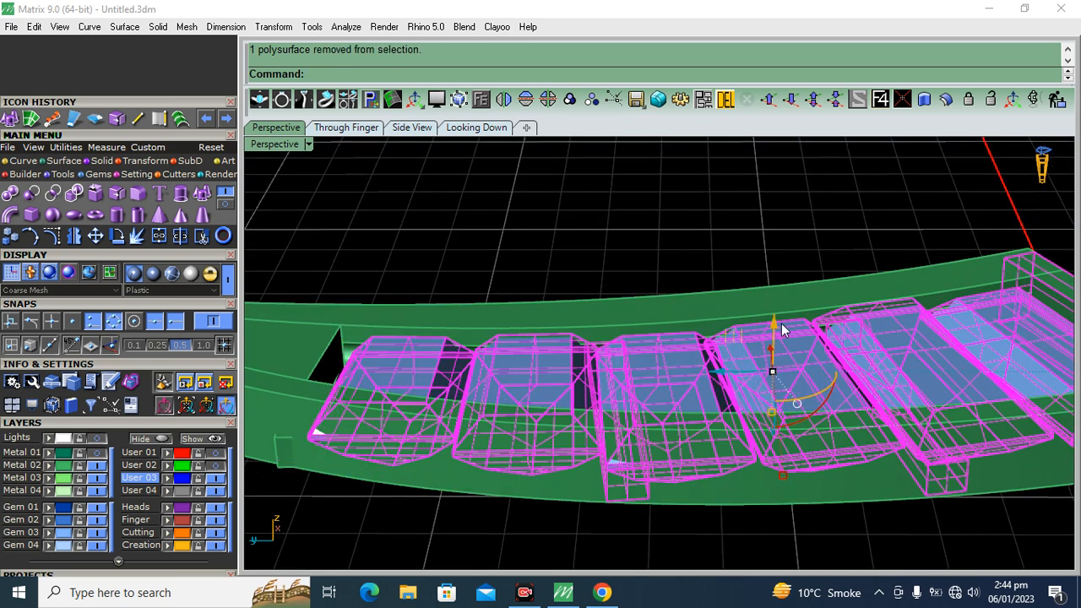
pyautogui.moveTo(777, 326); pyautogui.dragTo(796, 314)
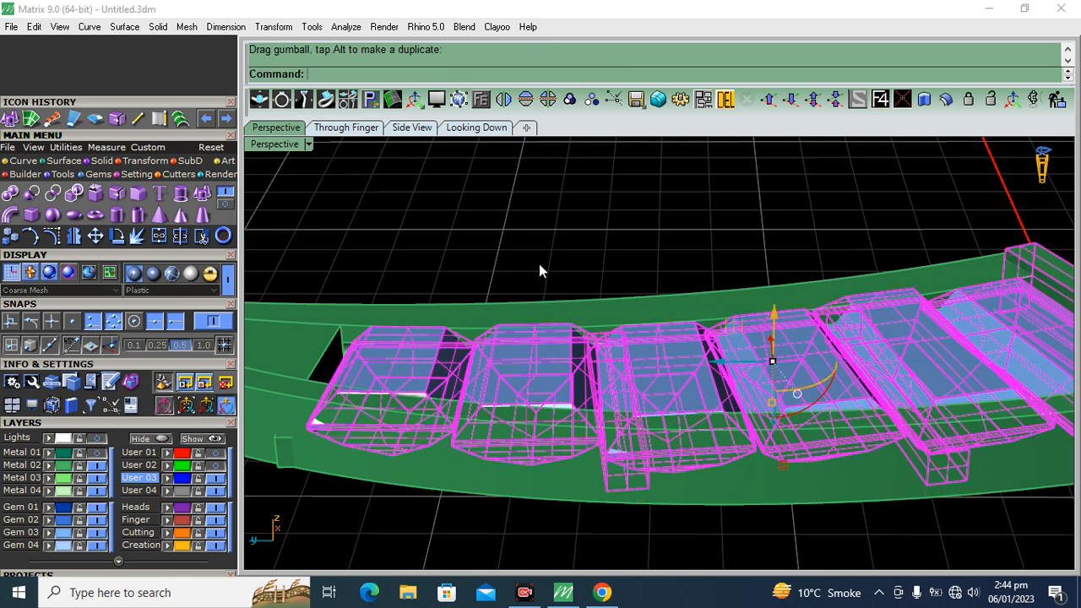
# Group the stem frame with its crossbars and baguettes, delete the loose baguette beside the tip and select the group
pyautogui.scroll(-6, 646, 268)
pyautogui.moveTo(486, 460); pyautogui.dragTo(448, 472)
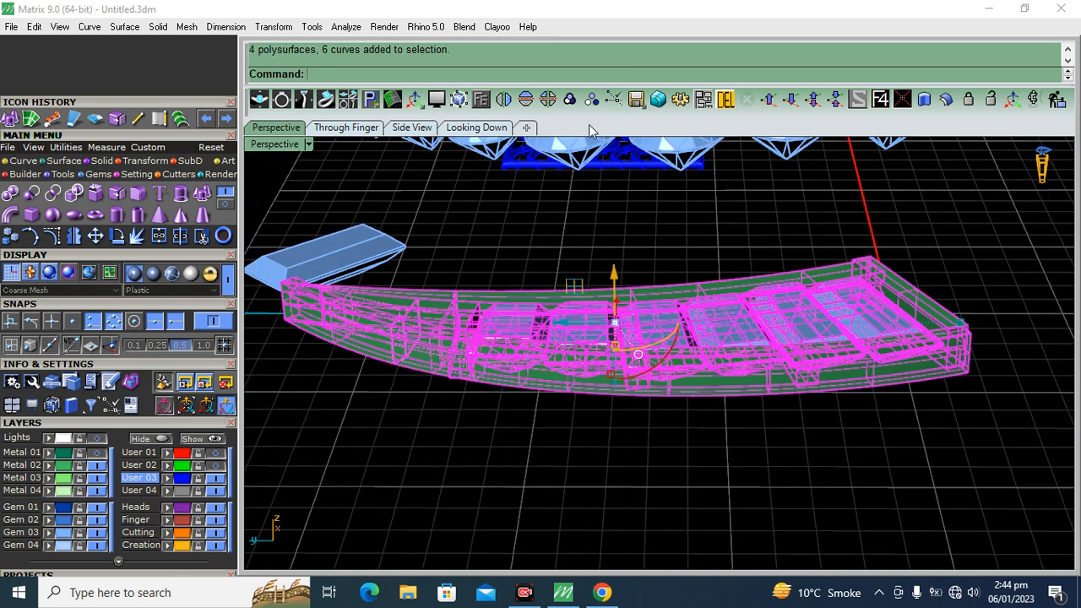
pyautogui.click(330, 234)
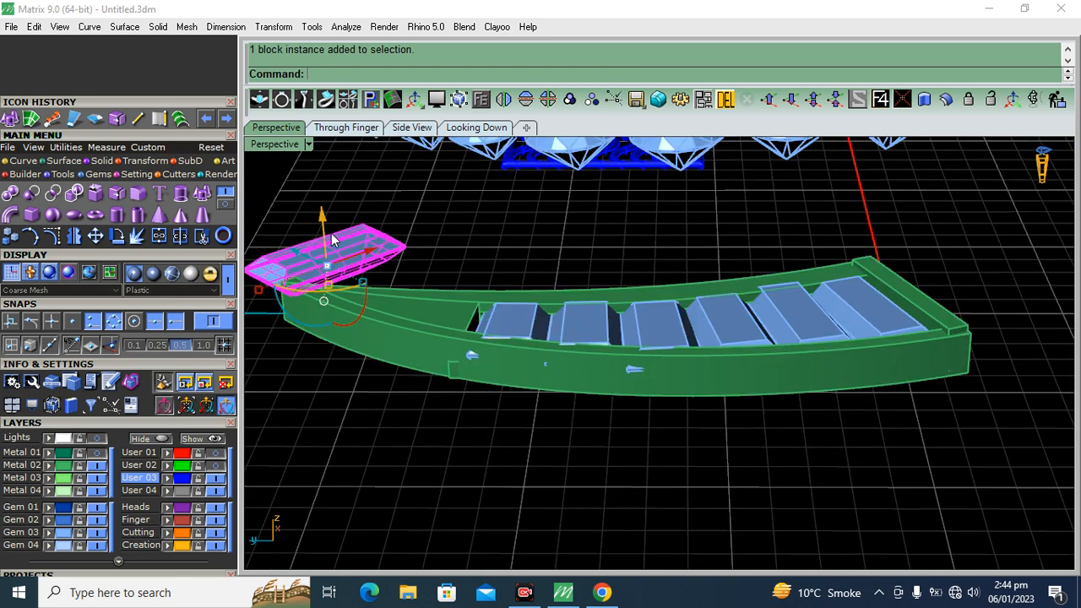
pyautogui.click(726, 102)
pyautogui.click(665, 342)
pyautogui.scroll(-5, 666, 347)
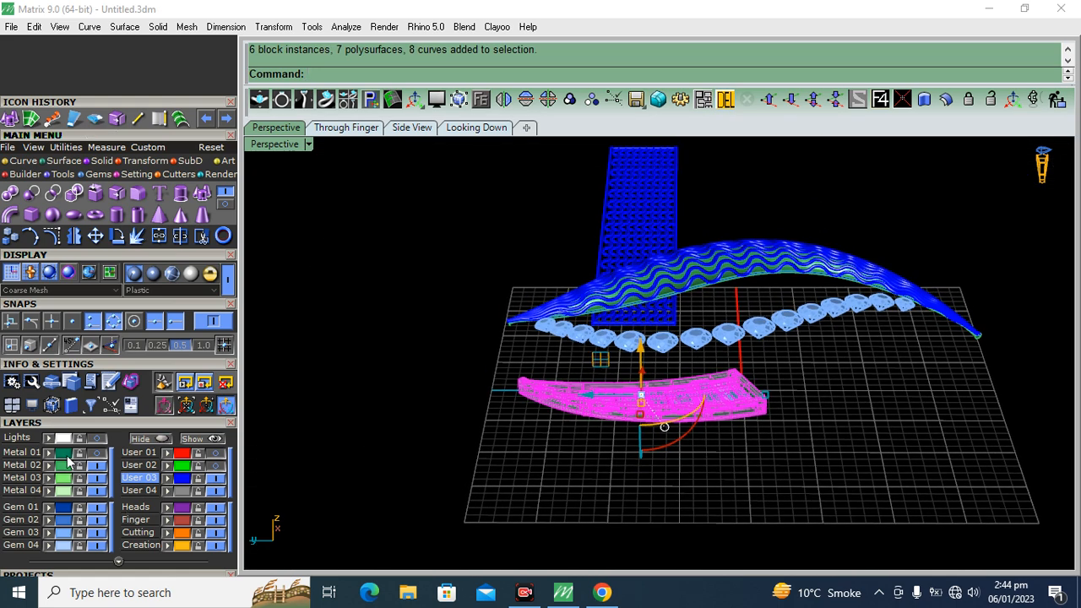
# Show the Metal 01 layer and raise the grouped baguette stem segment to the height of the leaf bands
pyautogui.click(98, 452)
pyautogui.moveTo(642, 346); pyautogui.dragTo(643, 251)
pyautogui.click(467, 127)
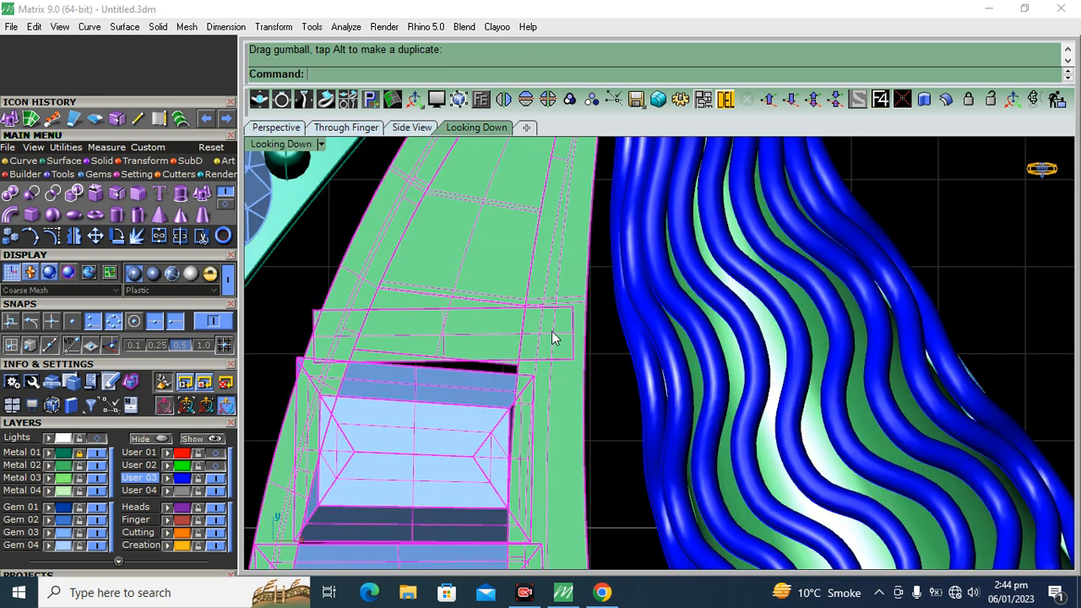
pyautogui.scroll(-8, 562, 311)
pyautogui.click(743, 245)
pyautogui.moveTo(560, 358); pyautogui.dragTo(539, 295, button='right')
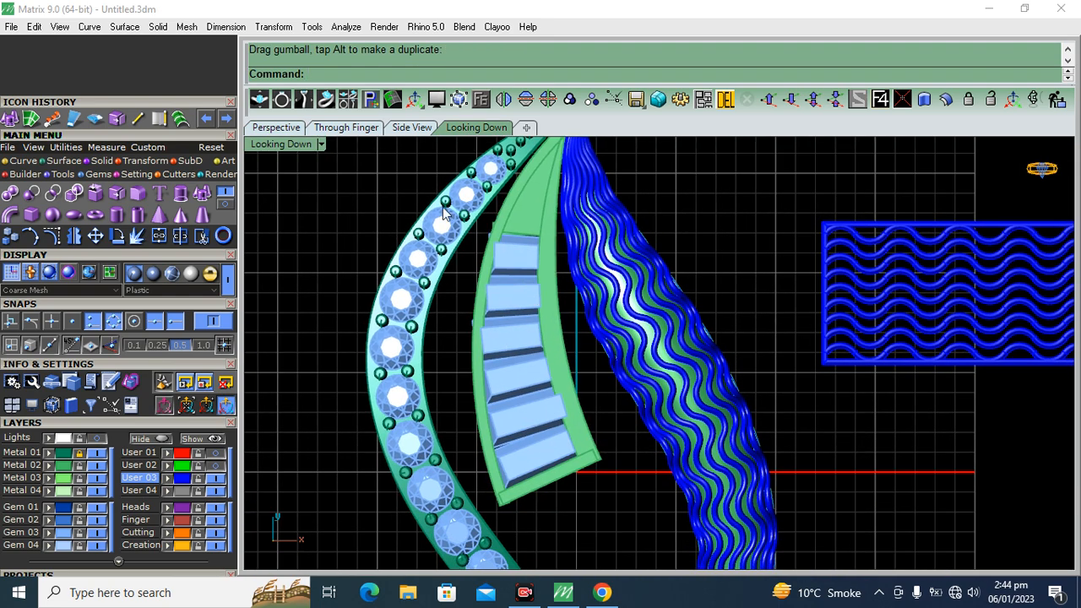
# Move the metal parts of the stem segment from the Metal 02 layer to the Metal 01 layer
pyautogui.click(60, 467)
pyautogui.click(48, 452)
pyautogui.click(691, 210)
pyautogui.scroll(-6, 558, 279)
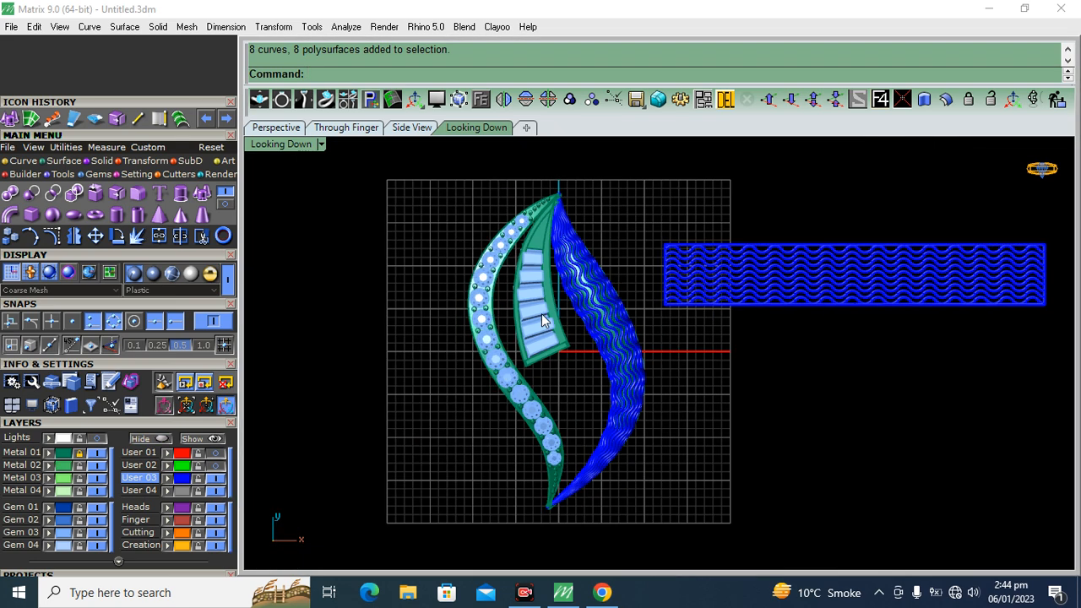
# Show the reference sketch and rotate a copy of the baguette stem segment about 0,0,0 into the lower half of the leaf
pyautogui.click(96, 438)
pyautogui.moveTo(533, 432); pyautogui.dragTo(516, 424, button='right')
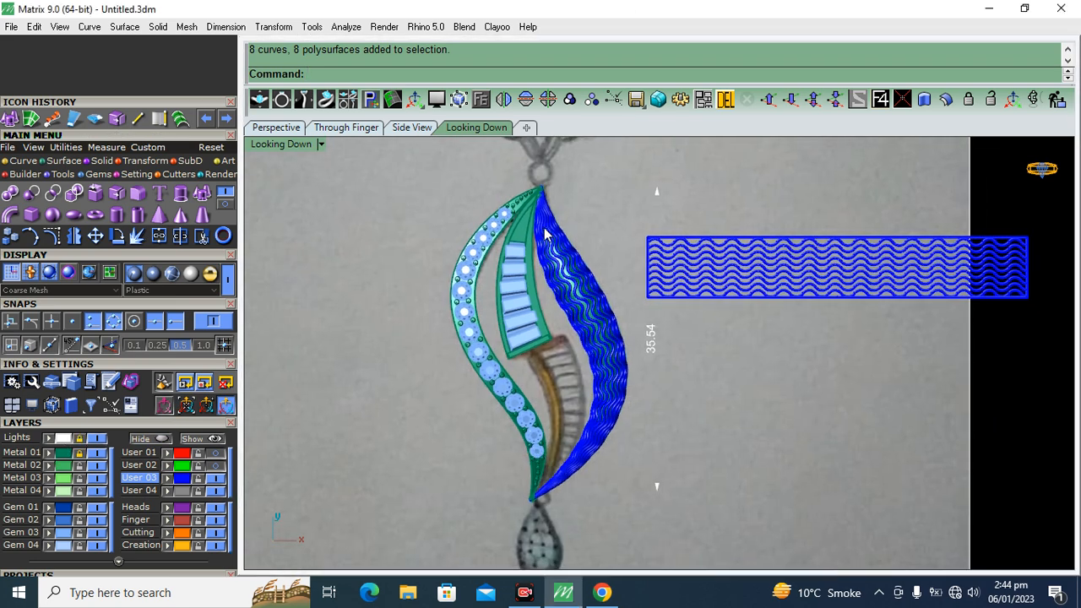
pyautogui.scroll(3, 521, 330)
pyautogui.click(520, 332)
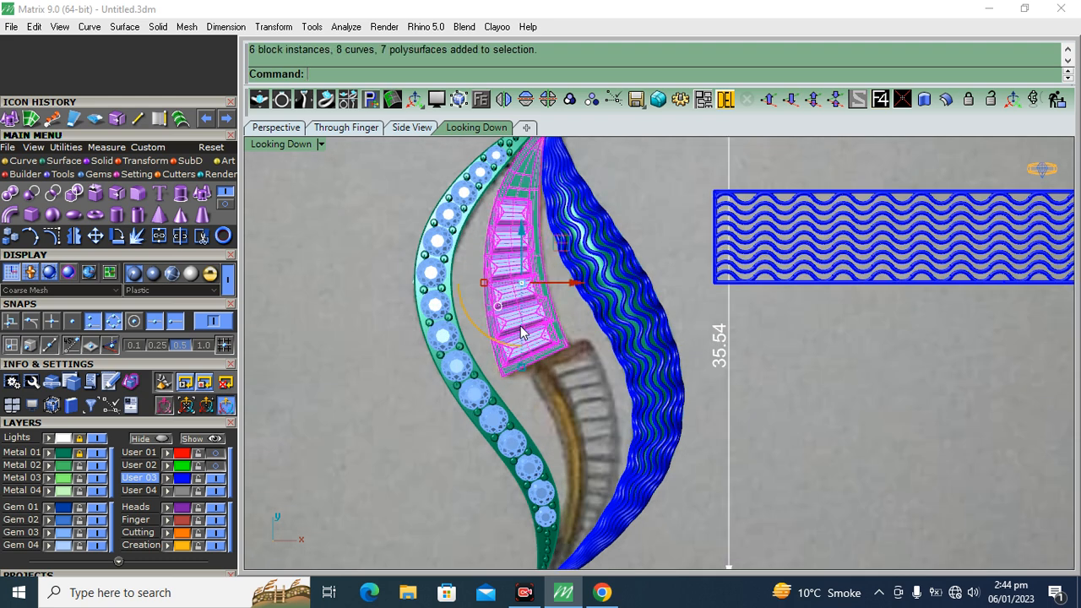
pyautogui.click(113, 242)
pyautogui.press('F4')
pyautogui.click(213, 323)
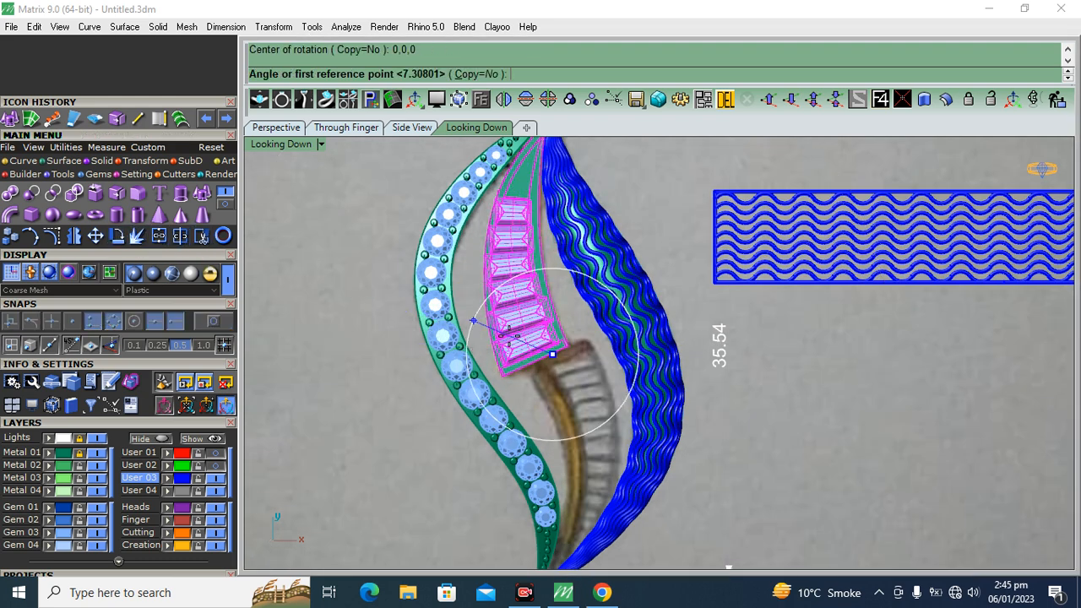
pyautogui.click(478, 74)
pyautogui.scroll(-3, 540, 254)
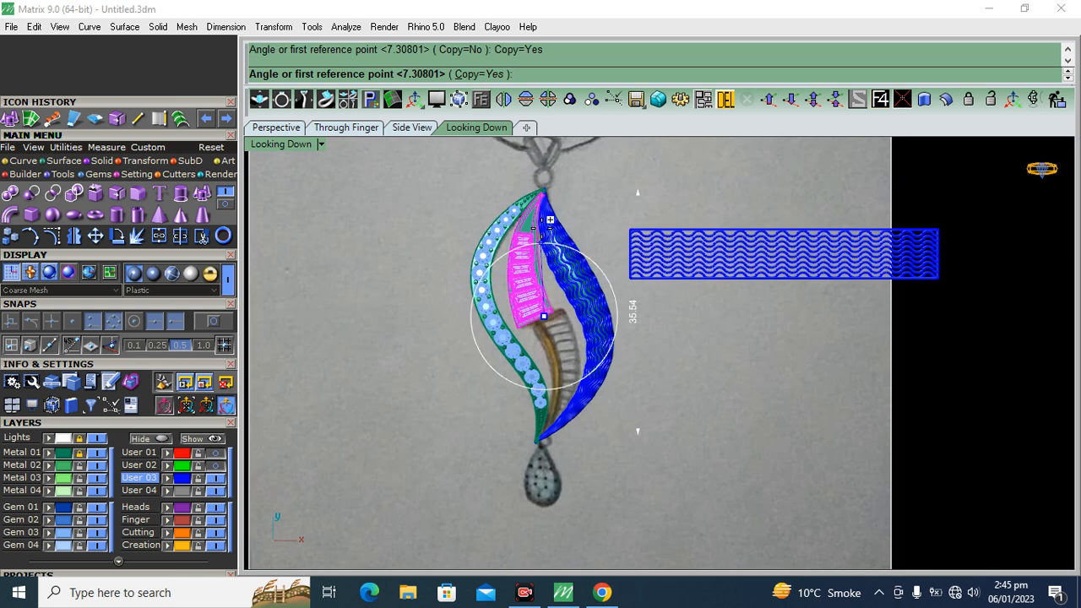
pyautogui.click(543, 175)
pyautogui.click(572, 435)
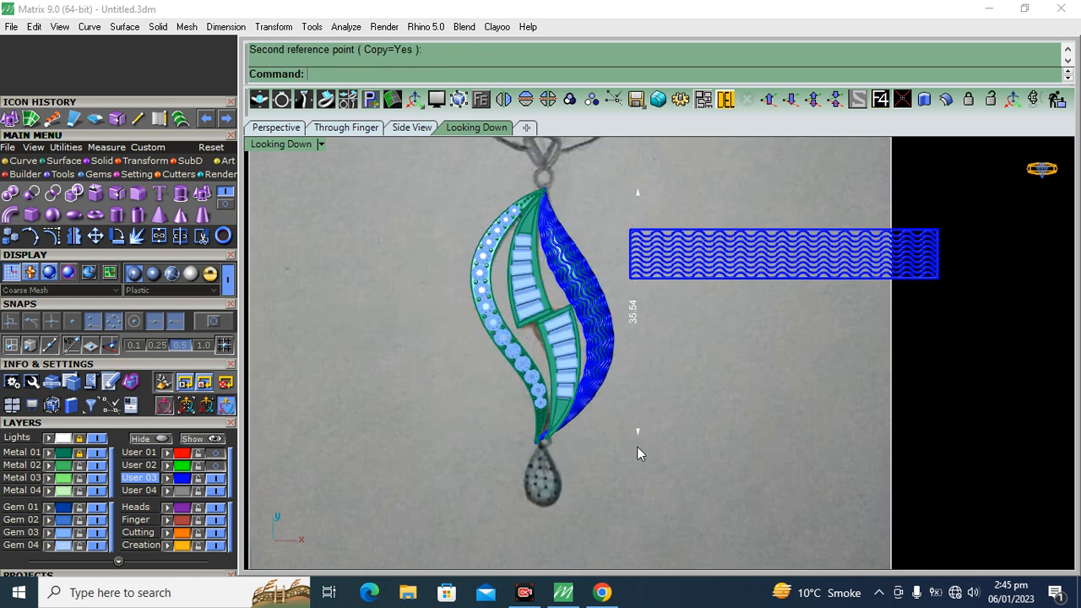
# Hide the reference sketch and lower the copied baguette segment slightly in the perspective view
pyautogui.scroll(5, 583, 331)
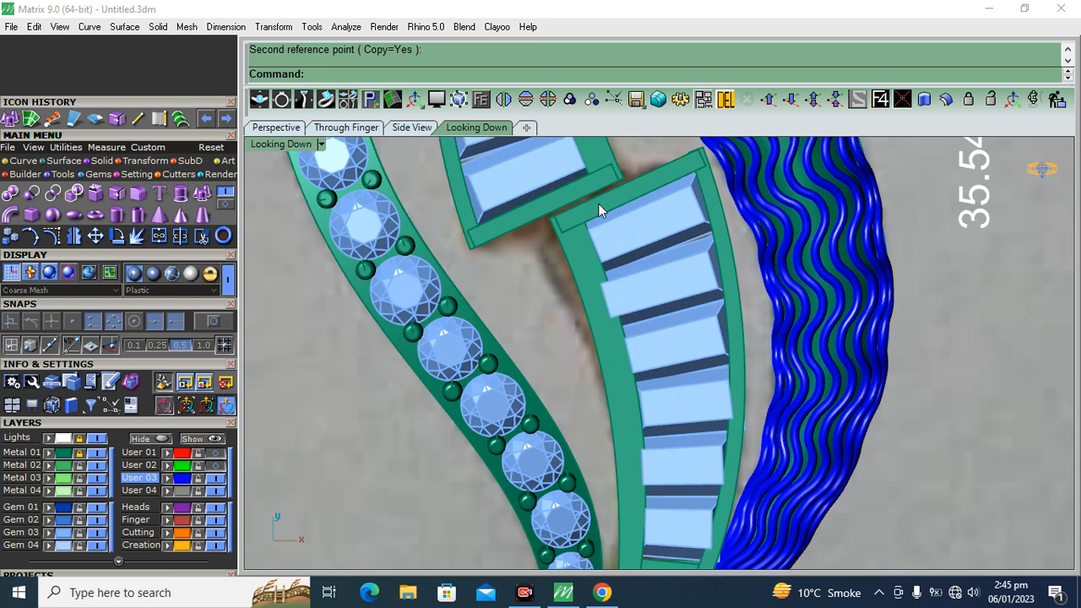
pyautogui.scroll(-3, 574, 206)
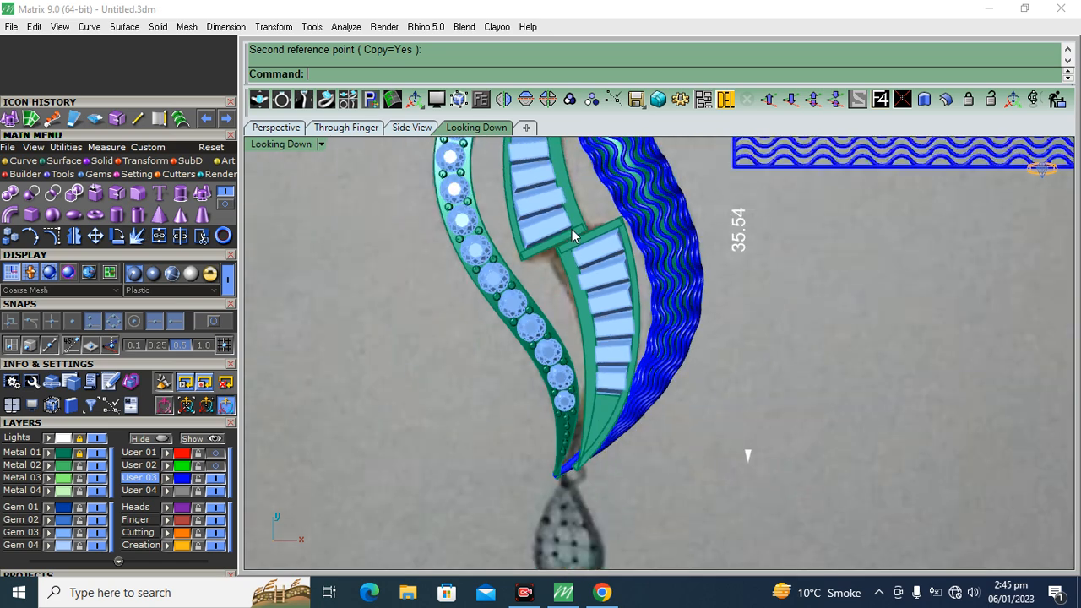
pyautogui.scroll(-4, 572, 229)
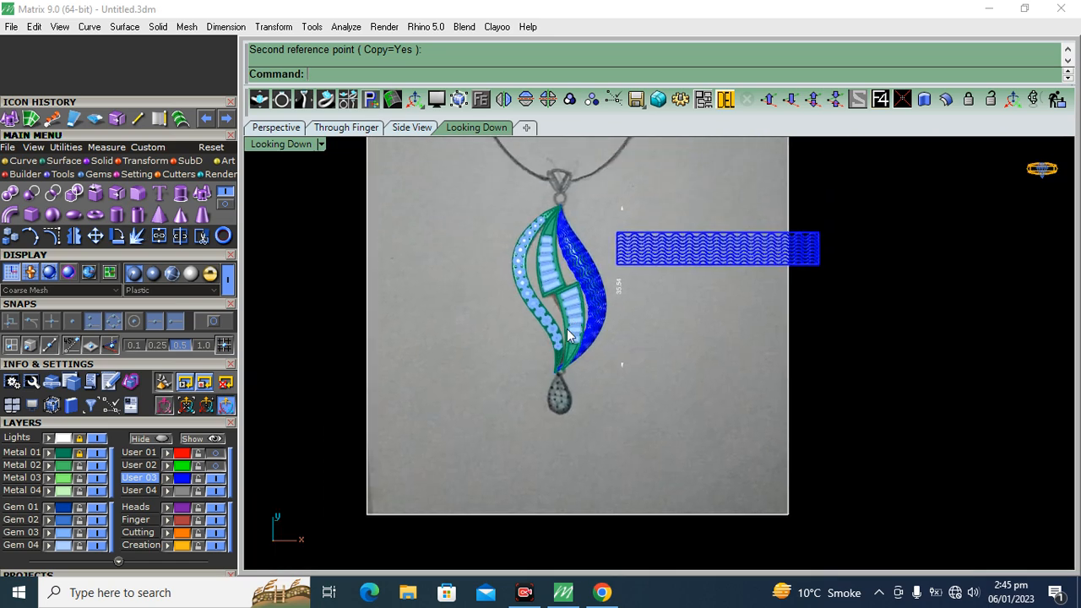
pyautogui.click(97, 441)
pyautogui.click(278, 128)
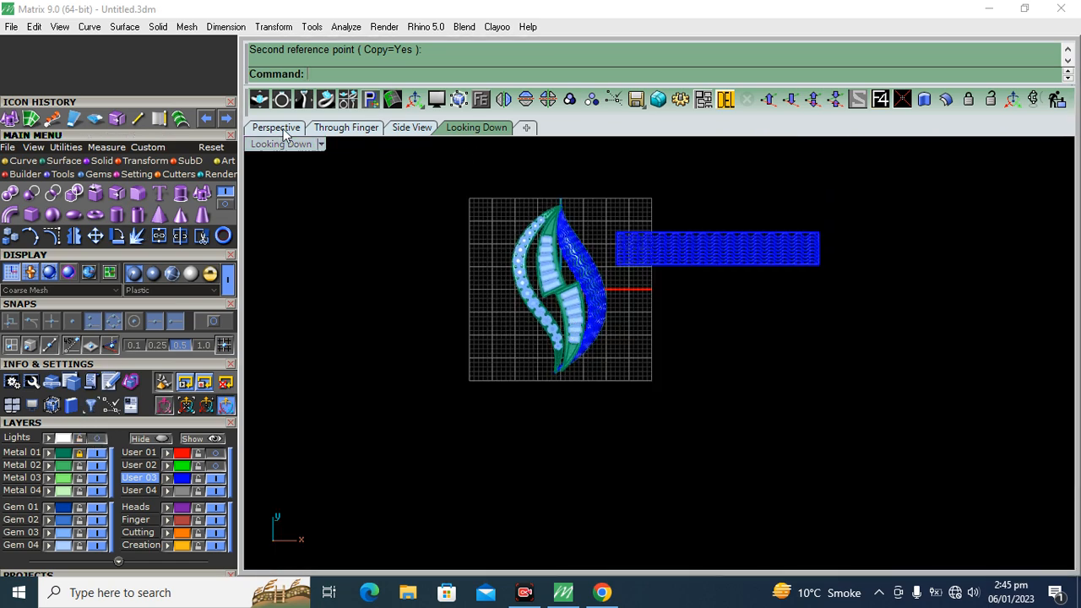
pyautogui.moveTo(834, 345); pyautogui.dragTo(717, 306, button='right')
pyautogui.scroll(3, 716, 306)
pyautogui.click(646, 327)
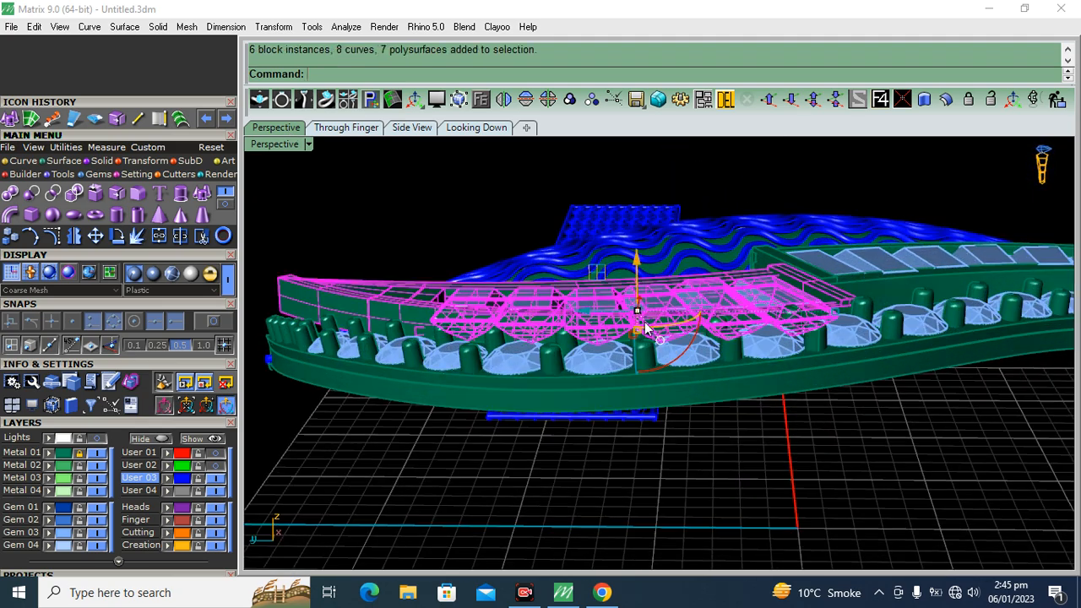
pyautogui.moveTo(673, 365); pyautogui.dragTo(700, 346)
pyautogui.click(921, 254)
pyautogui.moveTo(908, 281); pyautogui.dragTo(794, 292, button='right')
pyautogui.moveTo(802, 310); pyautogui.dragTo(803, 324)
pyautogui.click(857, 185)
# Fine-tune the height of the lower baguette segment against the wavy leaf
pyautogui.moveTo(814, 239); pyautogui.dragTo(485, 242, button='right')
pyautogui.scroll(5, 532, 271)
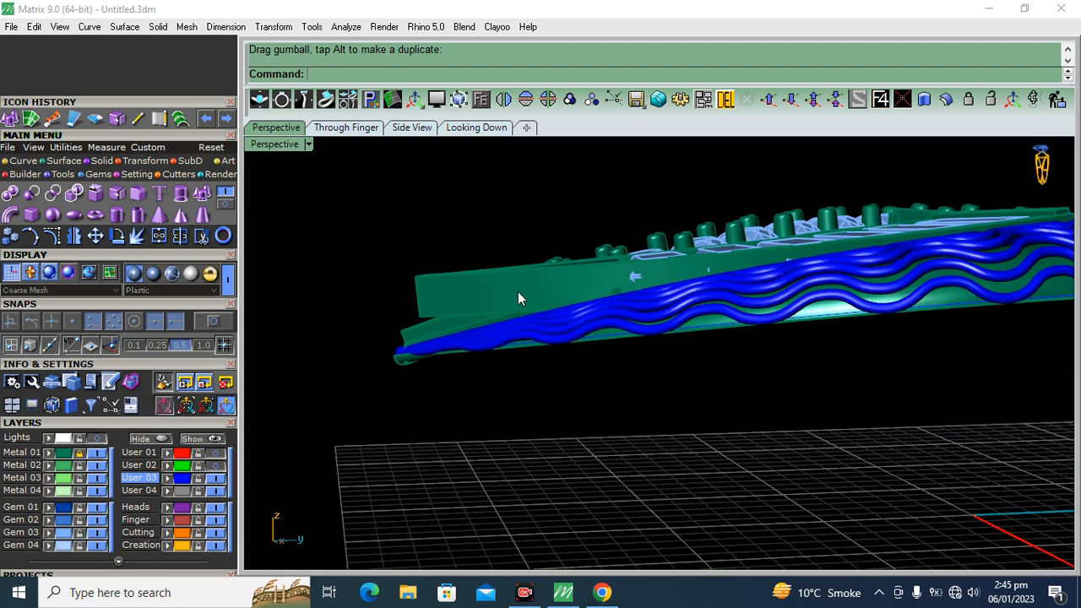
pyautogui.scroll(-5, 554, 295)
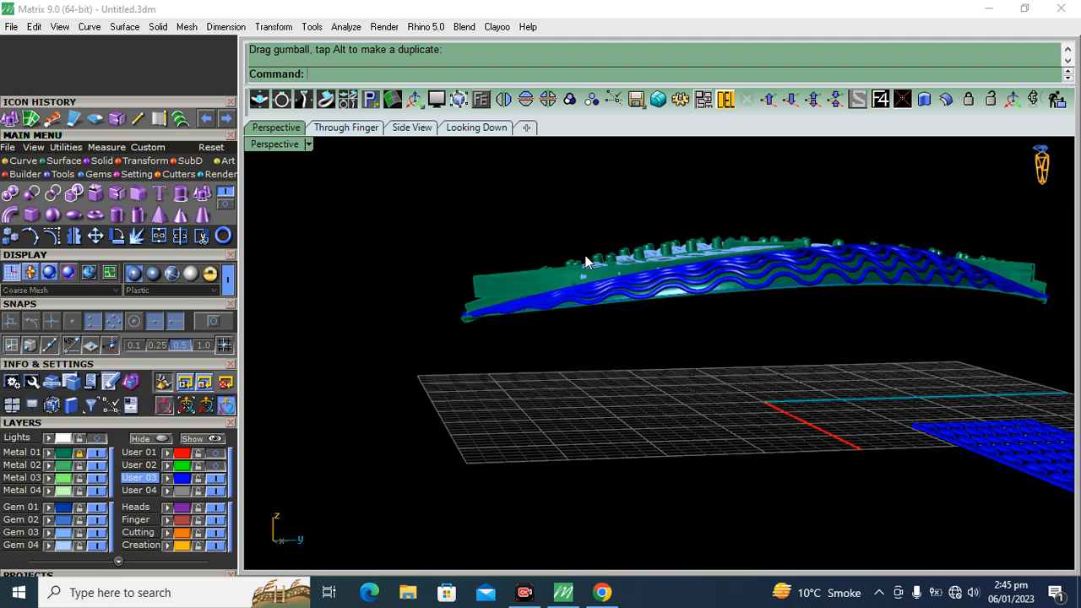
pyautogui.moveTo(554, 289); pyautogui.dragTo(543, 324, button='right')
pyautogui.moveTo(430, 270); pyautogui.dragTo(439, 296, button='right')
pyautogui.click(621, 348)
pyautogui.moveTo(621, 348); pyautogui.dragTo(625, 325, button='right')
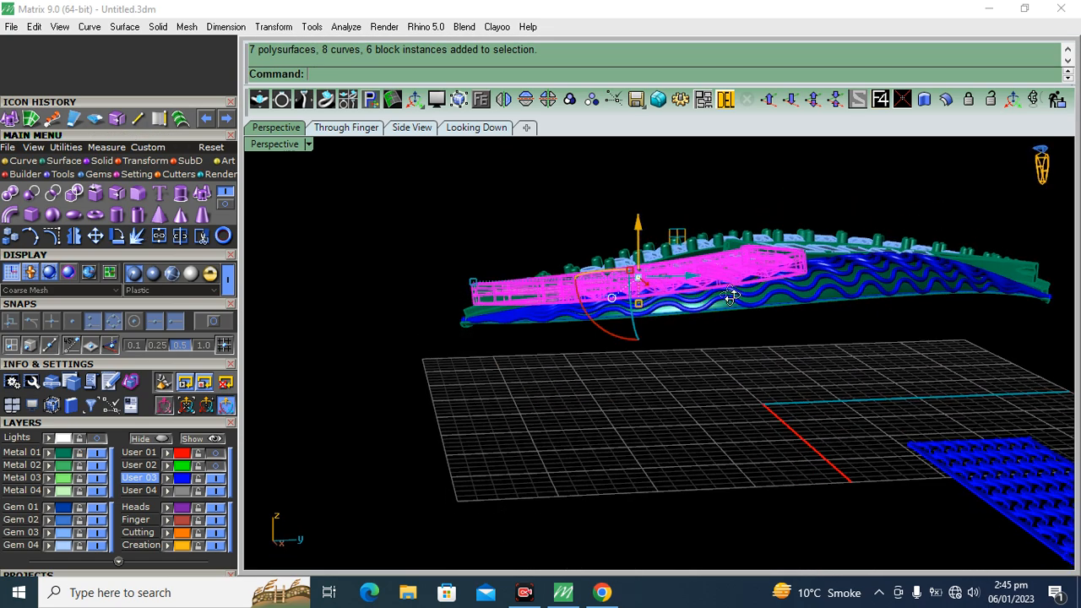
pyautogui.scroll(3, 627, 316)
pyautogui.moveTo(622, 318); pyautogui.dragTo(623, 318)
pyautogui.click(392, 194)
pyautogui.scroll(-4, 358, 292)
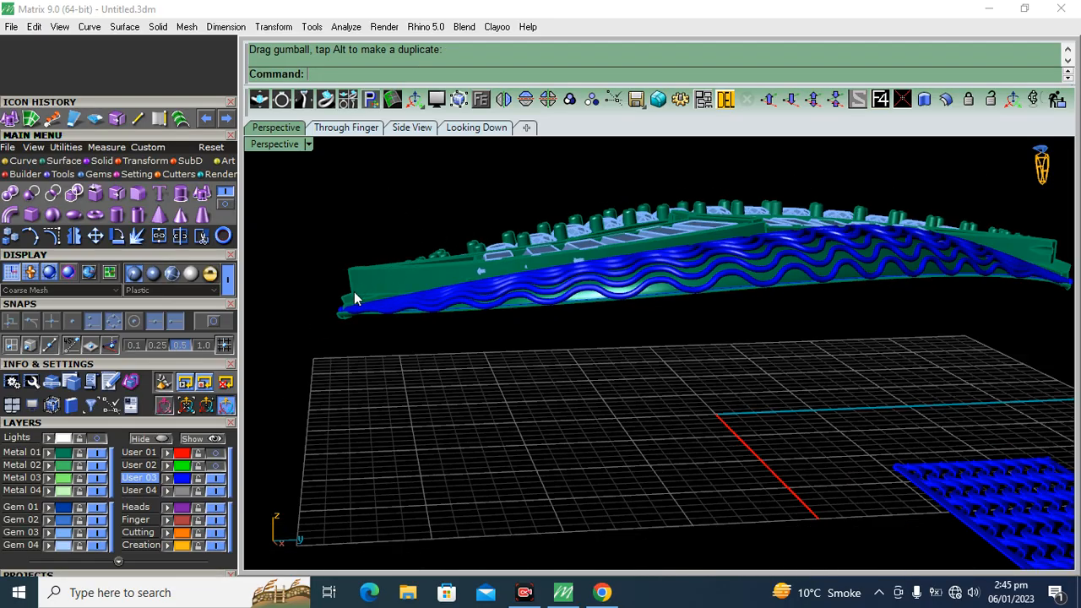
# Raise the upper baguette segment slightly above the round-stone band
pyautogui.moveTo(355, 296); pyautogui.dragTo(830, 305, button='right')
pyautogui.scroll(2, 625, 270)
pyautogui.click(428, 243)
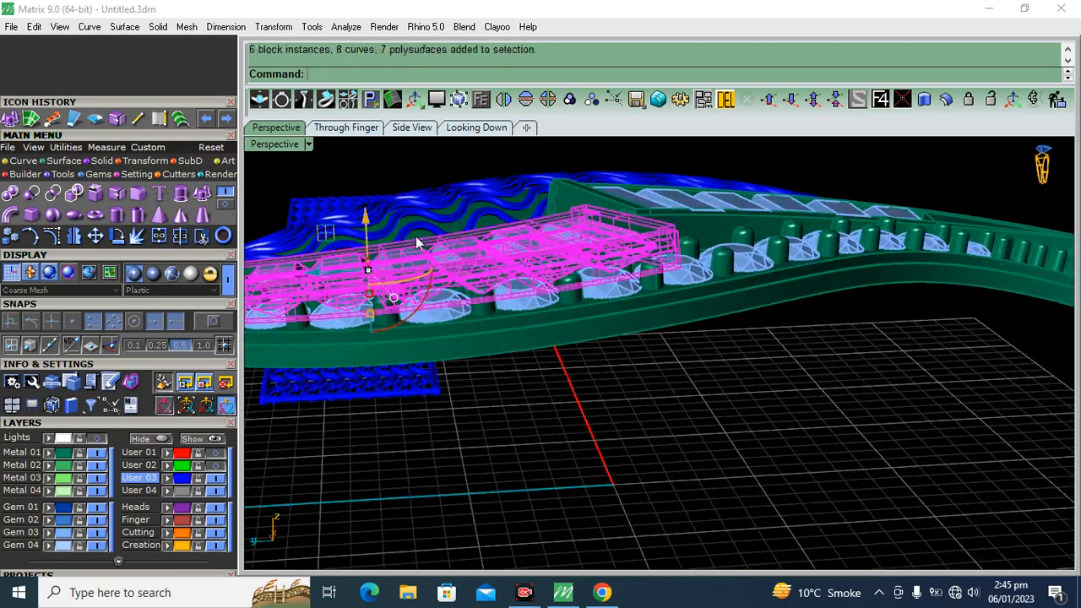
pyautogui.moveTo(368, 222); pyautogui.dragTo(378, 214)
pyautogui.click(472, 157)
pyautogui.scroll(-4, 631, 216)
pyautogui.moveTo(633, 221); pyautogui.dragTo(473, 253, button='right')
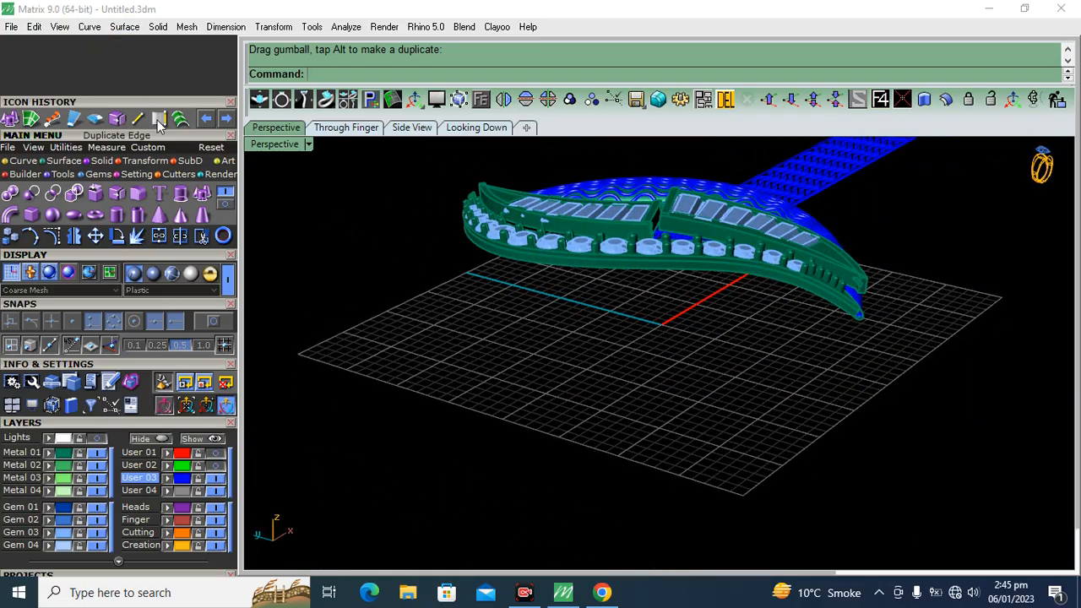
# Duplicate the outer edges of the wavy leaf and the round-stone band as curves
pyautogui.click(159, 124)
pyautogui.scroll(6, 687, 249)
pyautogui.click(651, 294)
pyautogui.moveTo(1002, 333)
pyautogui.mouseDown(button='right')
pyautogui.moveTo(848, 277)
pyautogui.moveTo(562, 303)
pyautogui.moveTo(700, 270)
pyautogui.moveTo(446, 347)
pyautogui.moveTo(747, 359)
pyautogui.moveTo(620, 360)
pyautogui.moveTo(770, 331)
pyautogui.moveTo(716, 469)
pyautogui.mouseUp(button='right')
pyautogui.click(723, 270)
pyautogui.rightClick(772, 328)
# Project the two duplicated edge curves onto the construction plane, deleting the input curves
pyautogui.click(148, 163)
pyautogui.click(219, 203)
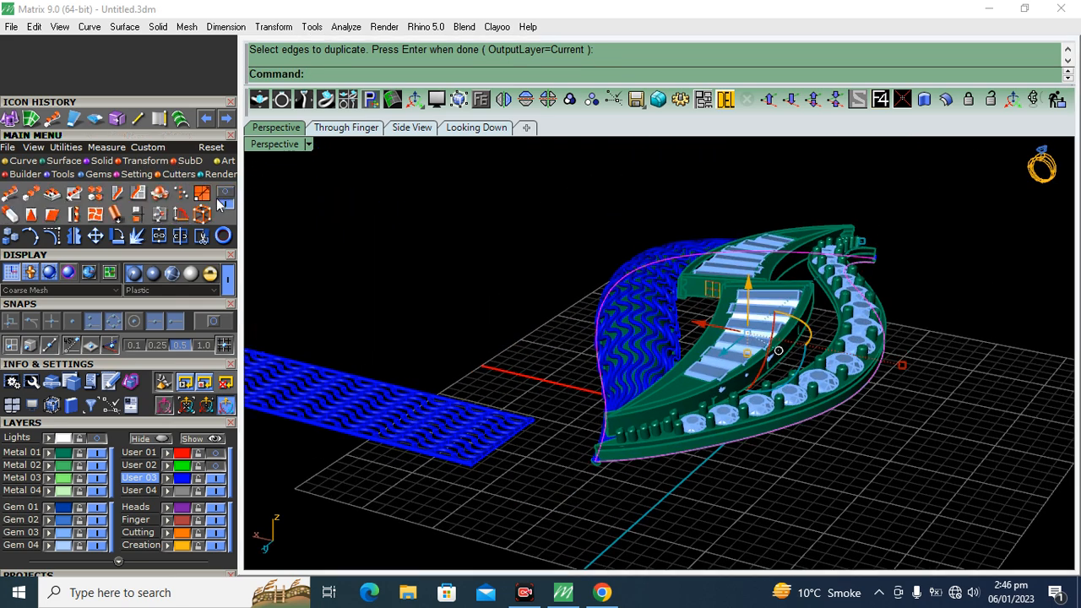
pyautogui.click(222, 194)
pyautogui.click(202, 194)
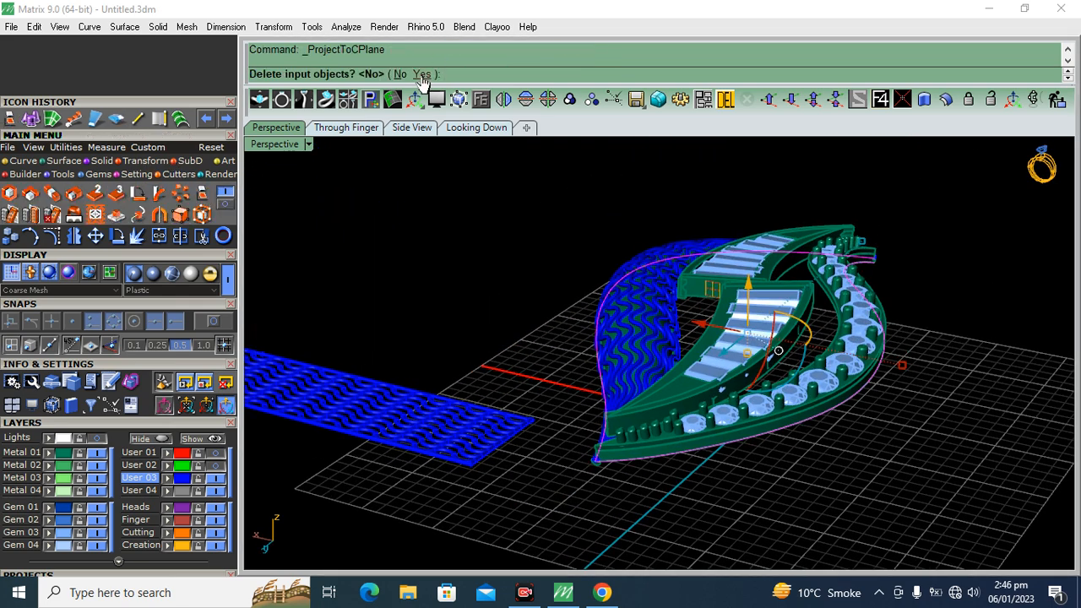
pyautogui.click(421, 74)
pyautogui.moveTo(529, 306); pyautogui.dragTo(498, 257, button='right')
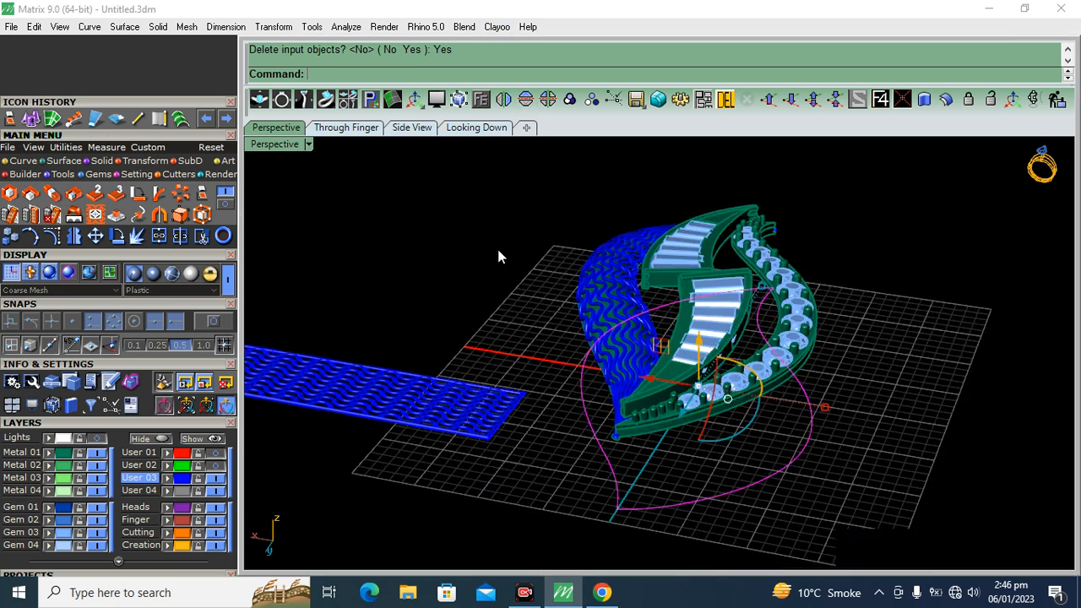
# Try to join the two projected curves and offset the resulting outline
pyautogui.scroll(-3, 499, 251)
pyautogui.scroll(8, 589, 407)
pyautogui.moveTo(583, 374); pyautogui.dragTo(500, 493)
pyautogui.click(157, 242)
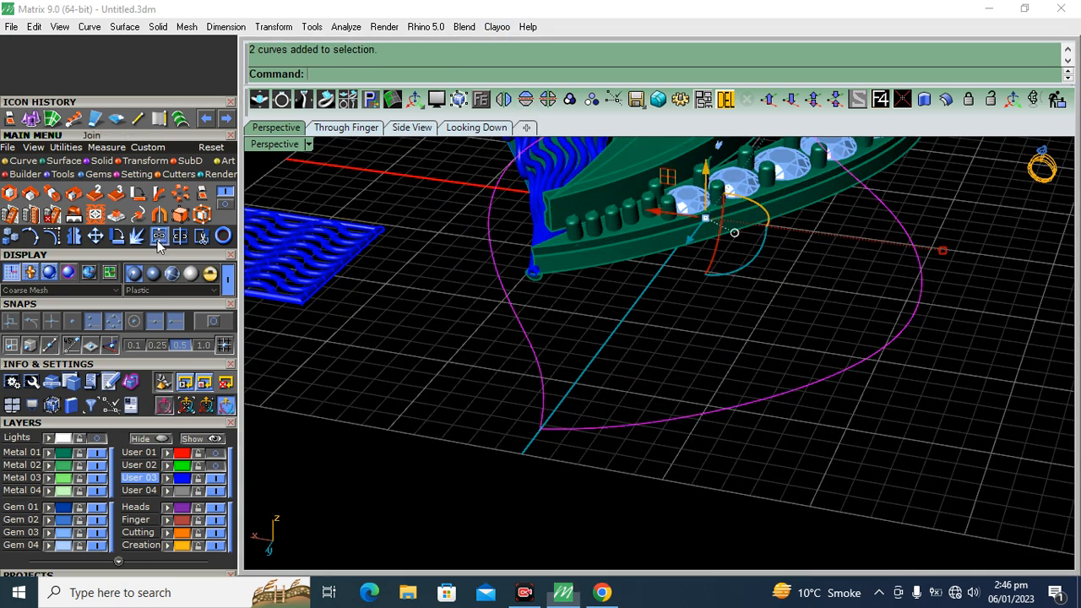
pyautogui.click(22, 160)
pyautogui.click(167, 216)
pyautogui.moveTo(786, 359); pyautogui.dragTo(713, 388, button='right')
pyautogui.click(612, 469)
pyautogui.moveTo(524, 467); pyautogui.dragTo(660, 392, button='right')
pyautogui.press('Escape')
# Turn on the control points of one projected curve and snap its end point onto the other curve's end
pyautogui.scroll(7, 747, 411)
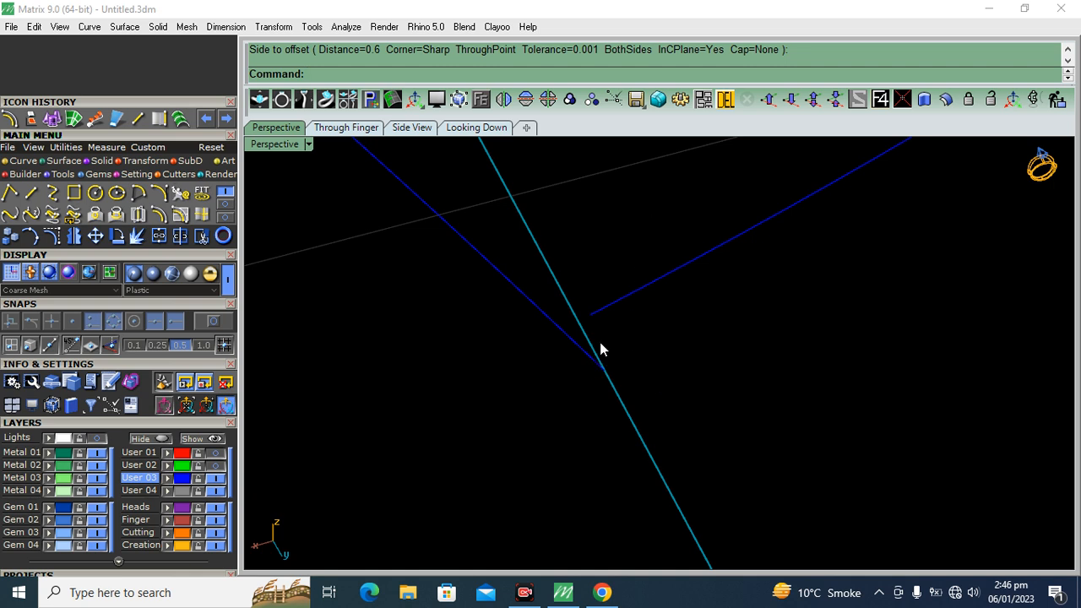
pyautogui.hotkey('ctrl', 'a')
pyautogui.click(42, 116)
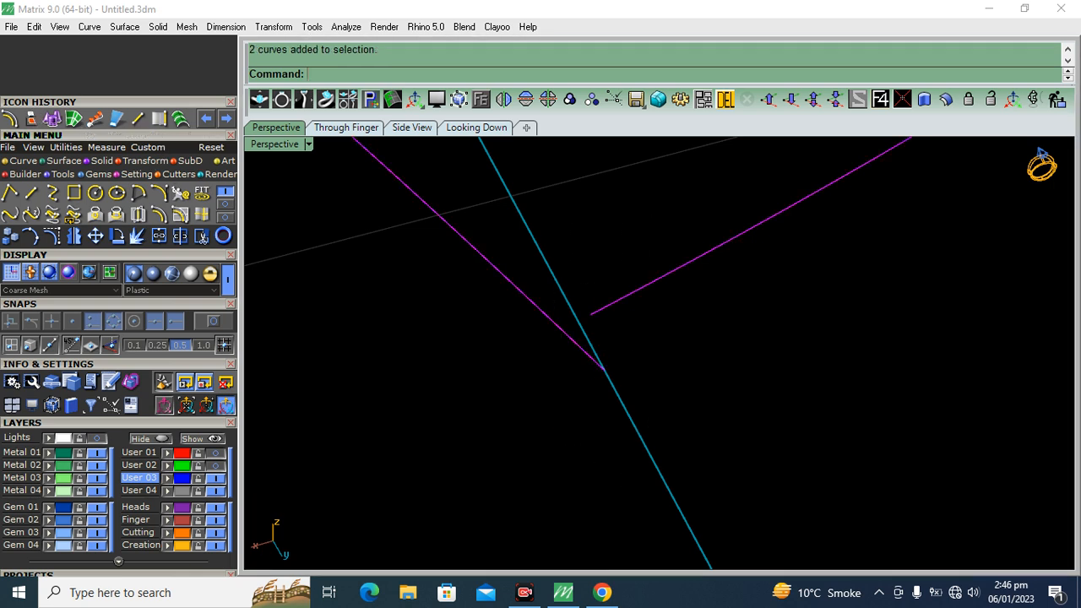
pyautogui.click(412, 74)
pyautogui.moveTo(462, 361); pyautogui.dragTo(688, 375, button='right')
pyautogui.click(670, 359)
pyautogui.click(51, 236)
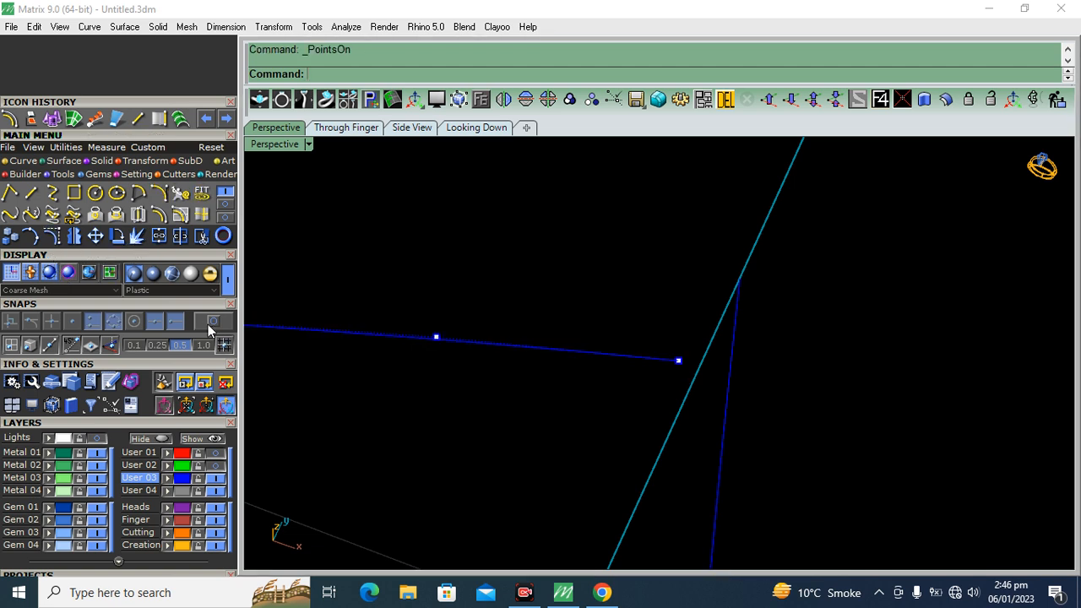
pyautogui.moveTo(678, 360); pyautogui.dragTo(739, 277)
pyautogui.scroll(-20, 794, 317)
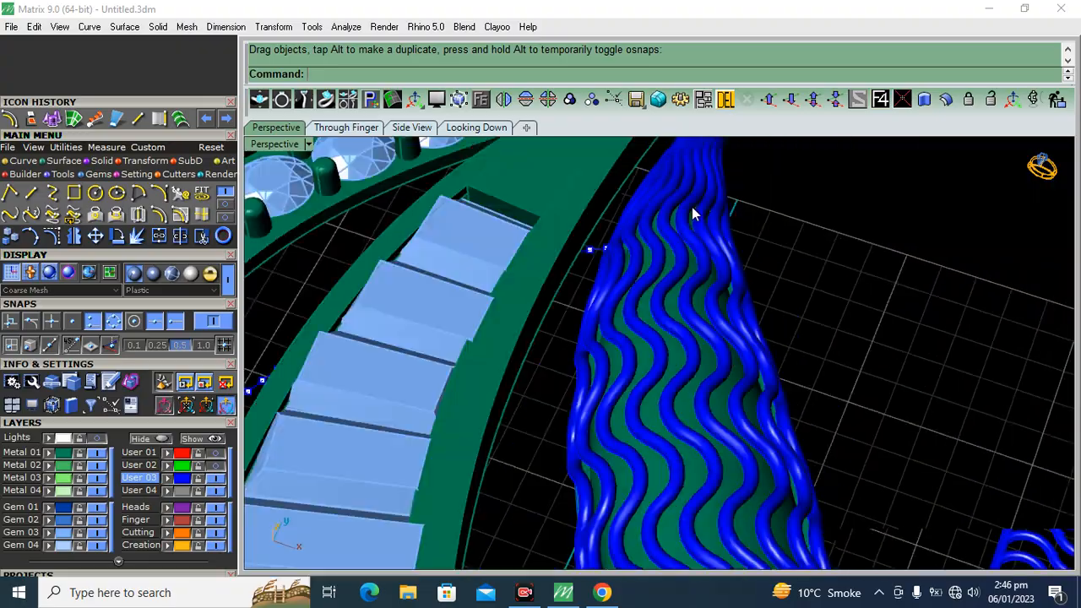
# Close the help window and join the two projected curves into one outline
pyautogui.press('F1')
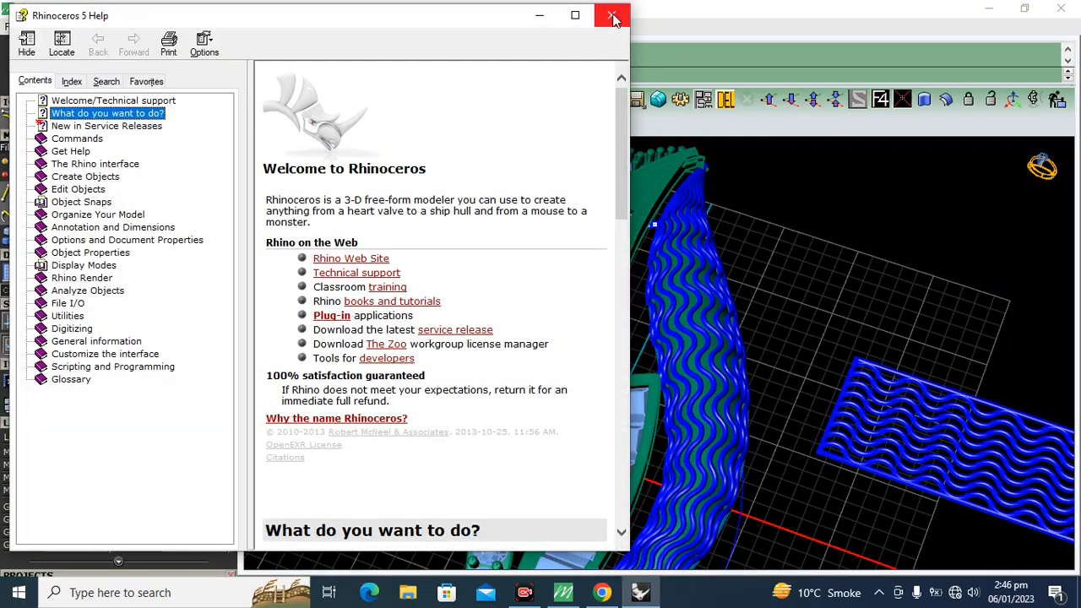
pyautogui.click(611, 16)
pyautogui.moveTo(845, 290); pyautogui.dragTo(732, 289, button='right')
pyautogui.scroll(5, 798, 307)
pyautogui.moveTo(806, 312); pyautogui.dragTo(727, 451)
pyautogui.click(159, 235)
# Offset the joined outline curve towards its inside
pyautogui.click(656, 339)
pyautogui.scroll(-6, 764, 275)
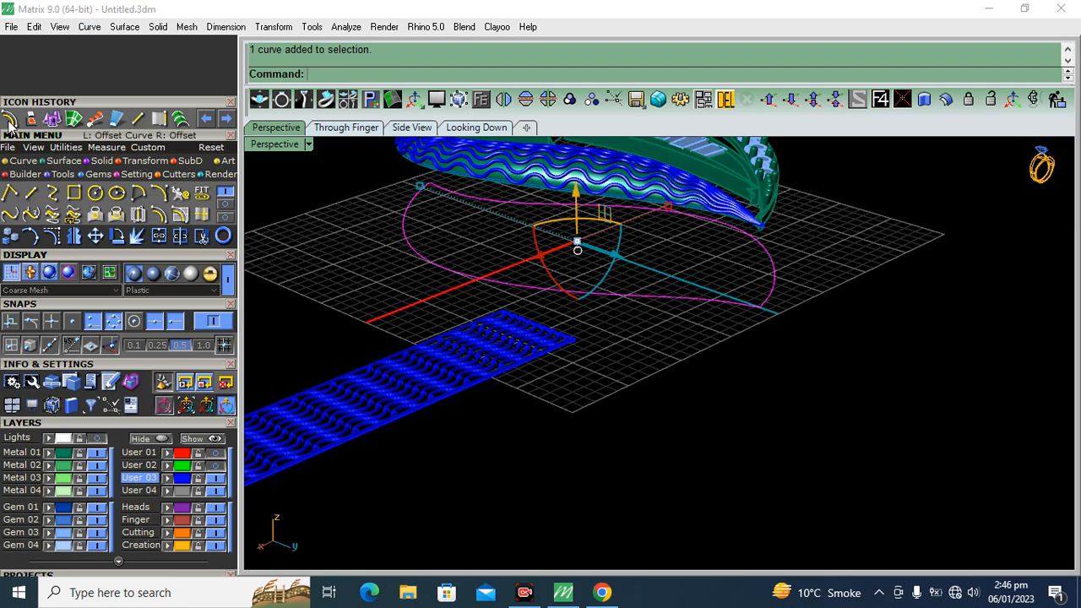
pyautogui.moveTo(795, 300); pyautogui.dragTo(731, 358, button='right')
pyautogui.scroll(7, 723, 336)
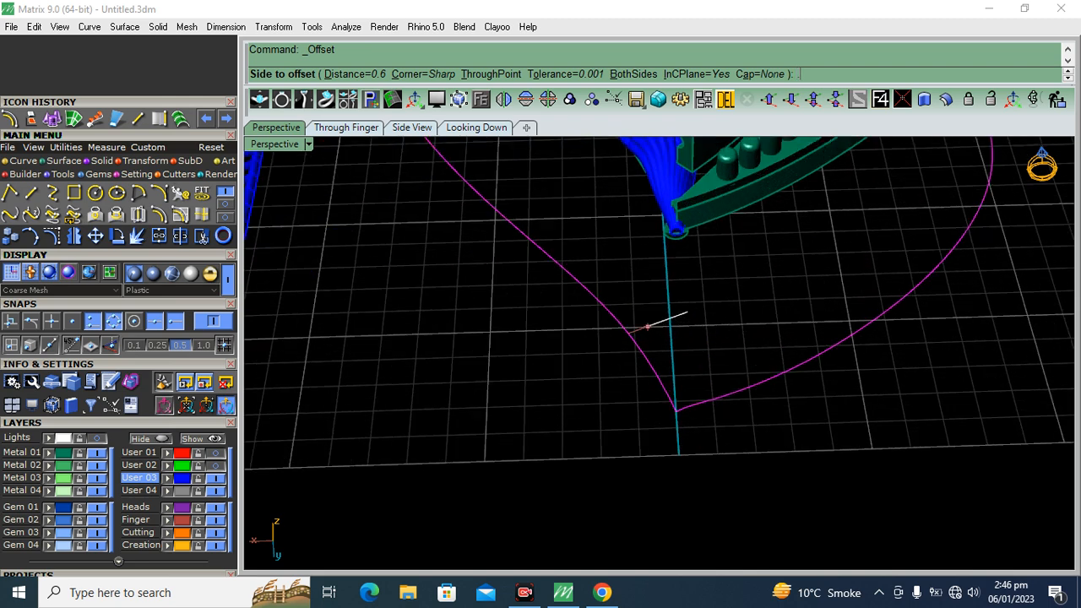
pyautogui.press('Return')
pyautogui.click(686, 314)
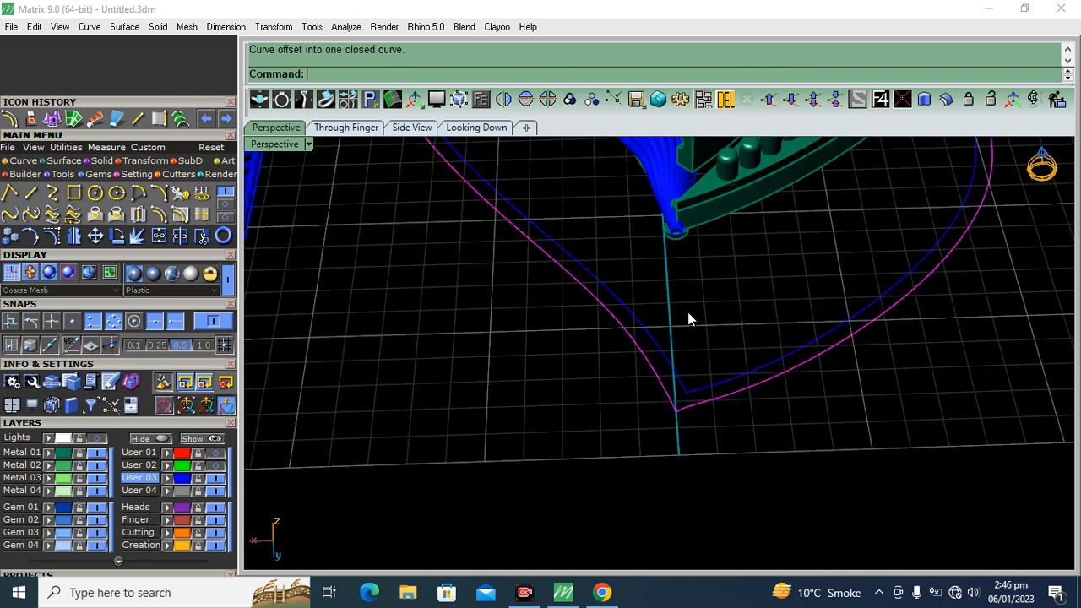
pyautogui.press('Escape')
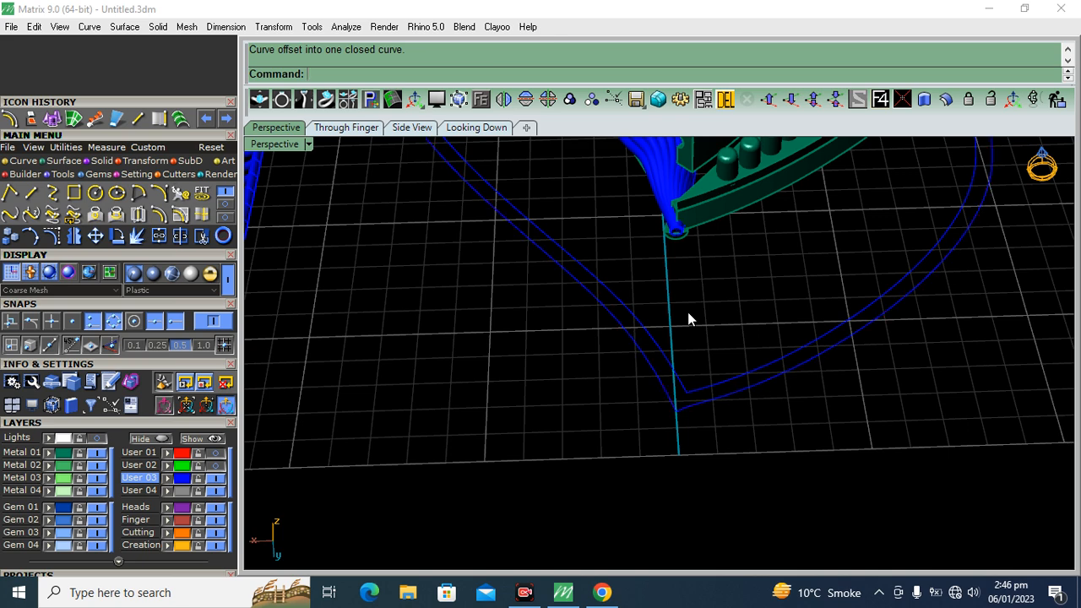
# Create a planar surface from the outline and its inner offset, and inspect the outer curve's pointed end
pyautogui.moveTo(683, 314); pyautogui.dragTo(607, 396)
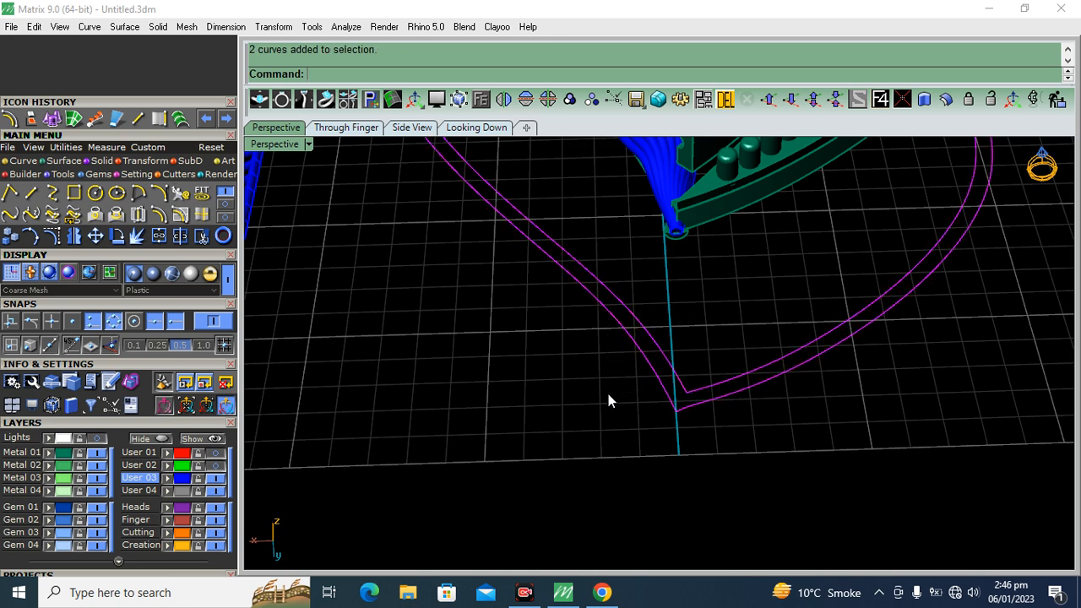
pyautogui.click(62, 164)
pyautogui.click(74, 194)
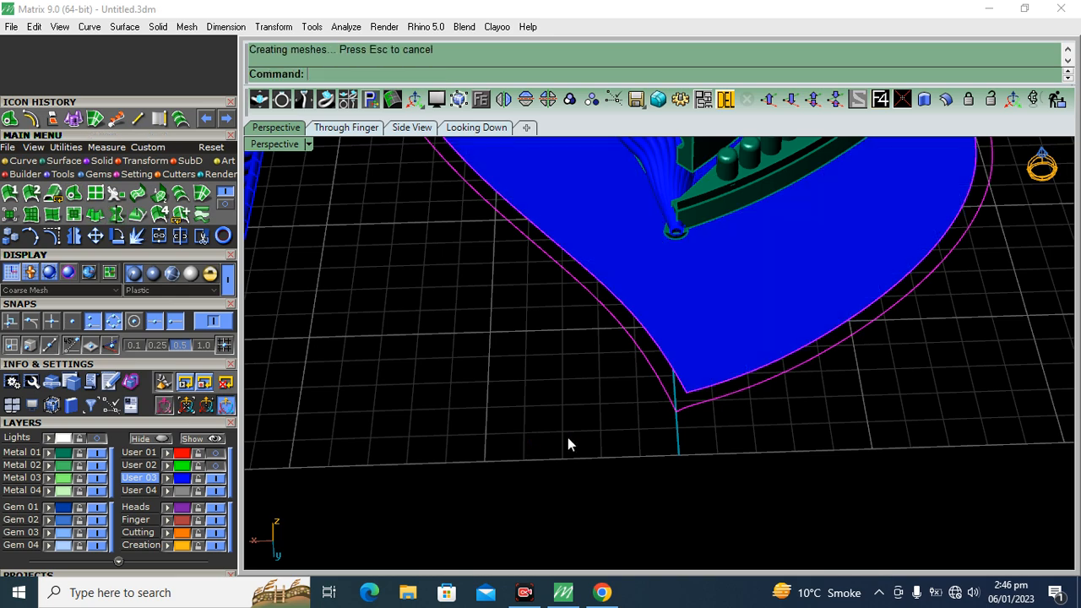
pyautogui.scroll(8, 683, 412)
pyautogui.moveTo(683, 412); pyautogui.dragTo(682, 293, button='right')
pyautogui.scroll(-10, 621, 326)
pyautogui.moveTo(621, 326); pyautogui.dragTo(618, 256, button='right')
pyautogui.scroll(10, 505, 308)
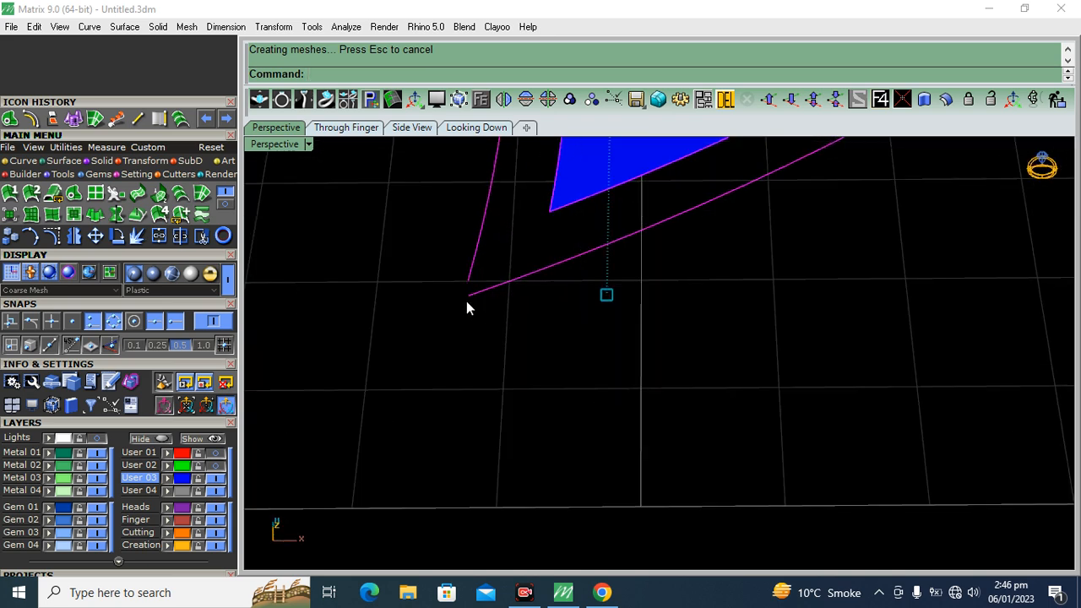
# Undo the planar surface and close the gap at the outer curve's pointed end with a Quick Curve Blend
pyautogui.hotkey('ctrl', 'z')
pyautogui.click(23, 161)
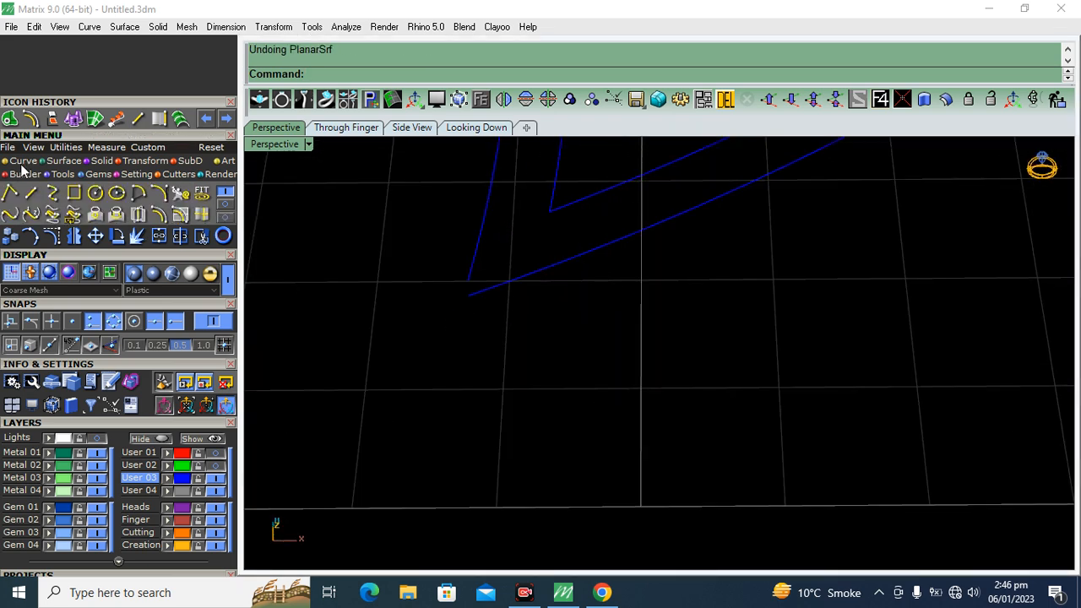
pyautogui.click(8, 216)
pyautogui.click(486, 245)
pyautogui.click(487, 297)
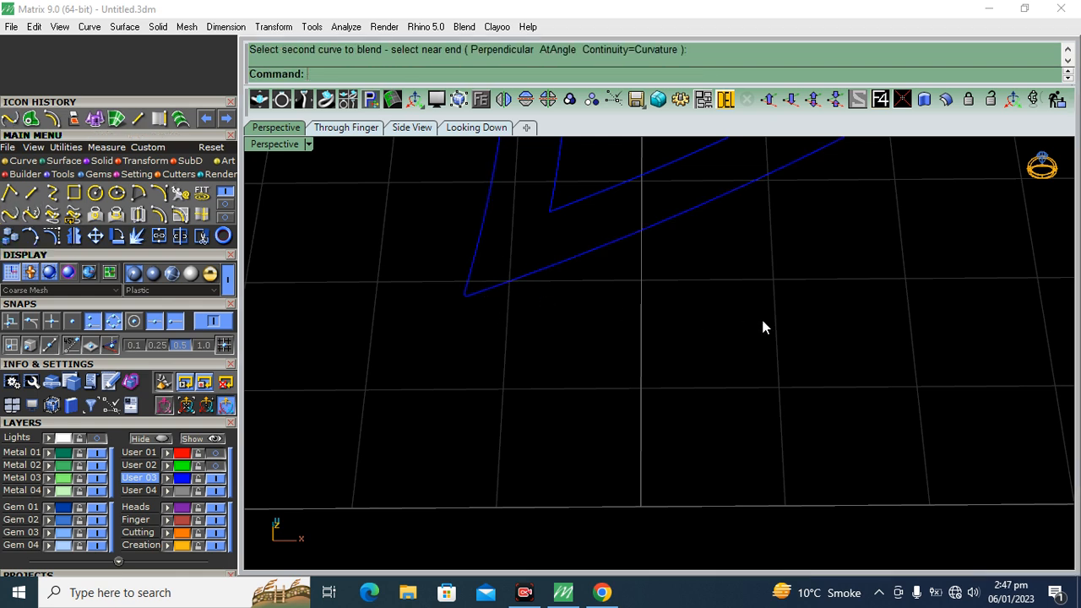
# Join the blend to the outer outline and create a planar surface between the outline and its inner offset
pyautogui.moveTo(386, 170); pyautogui.dragTo(387, 172)
pyautogui.click(118, 120)
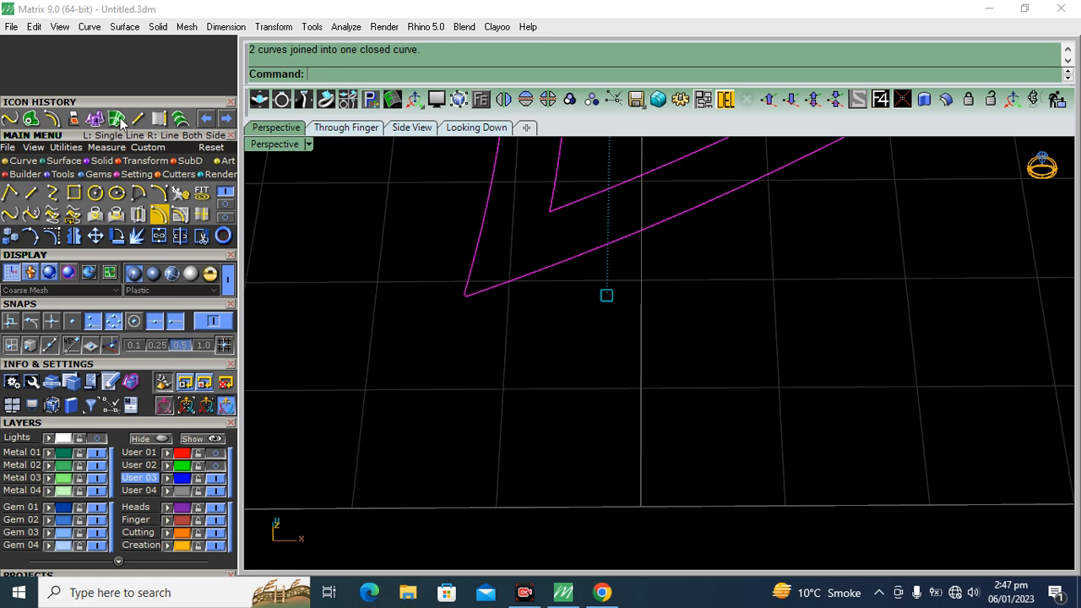
pyautogui.click(33, 121)
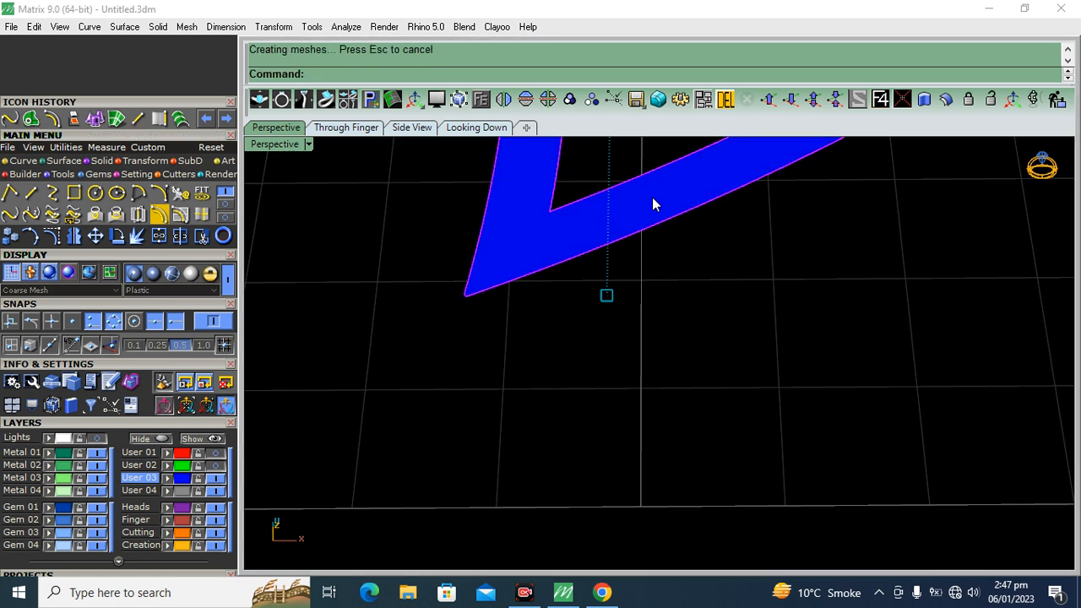
# Offset the planar frame surface upward by 1.2 as a solid, deleting the input surface
pyautogui.click(724, 100)
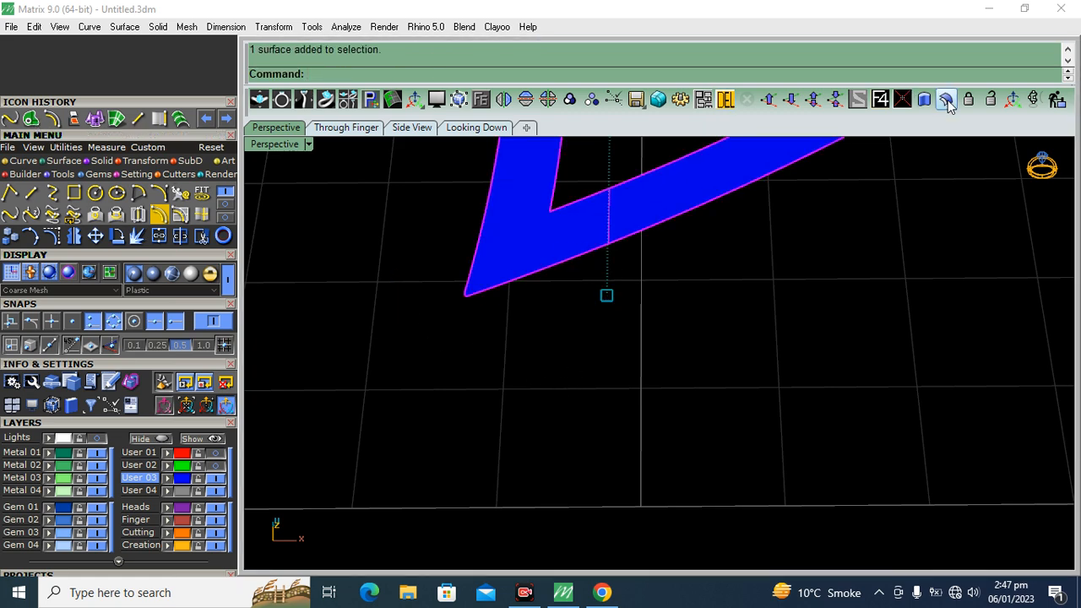
pyautogui.click(945, 100)
pyautogui.scroll(-10, 716, 308)
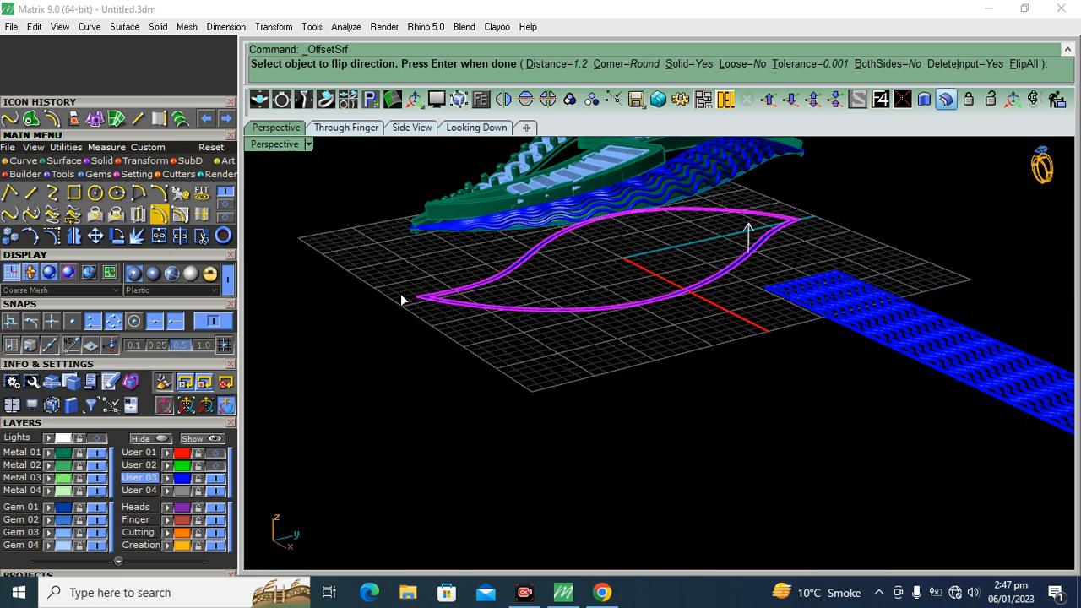
pyautogui.scroll(-3, 402, 299)
pyautogui.press('Return')
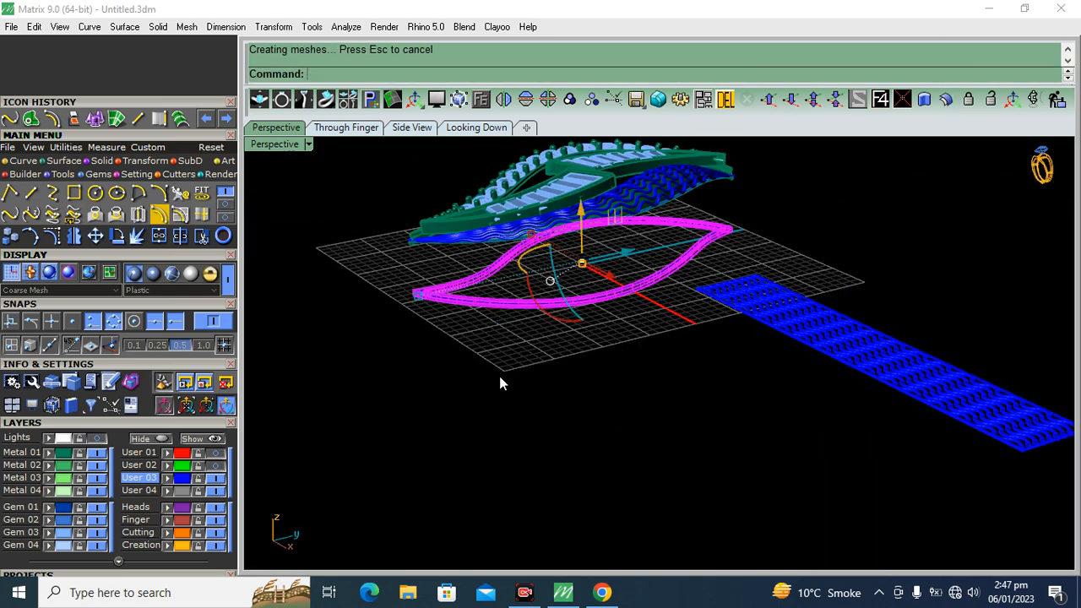
# Raise the solid frame in the side view until it sits just below the pendant
pyautogui.click(412, 127)
pyautogui.moveTo(527, 348); pyautogui.dragTo(543, 289)
pyautogui.scroll(4, 522, 305)
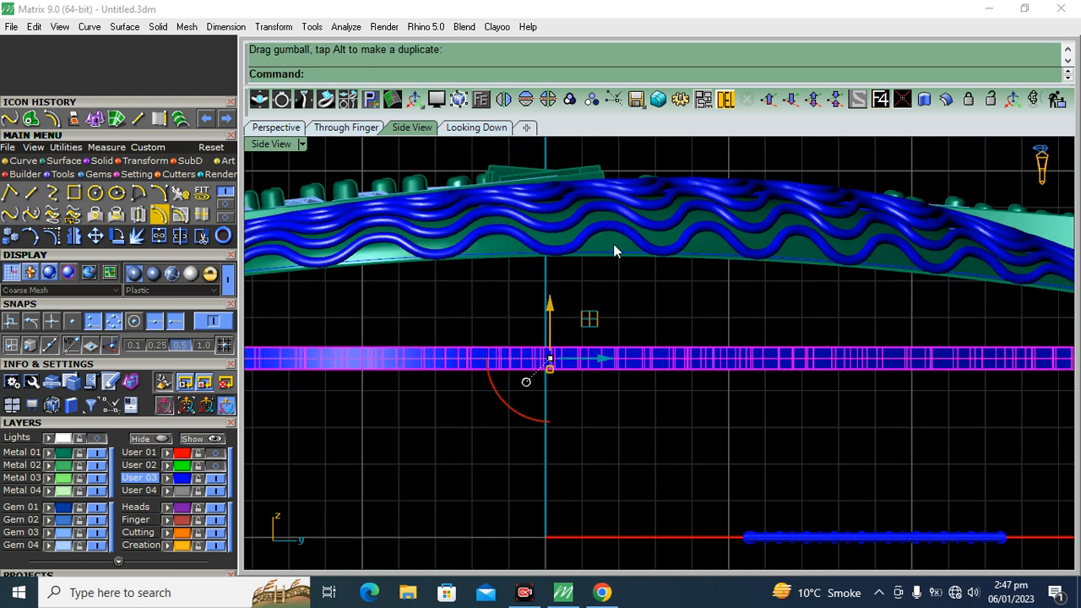
# Set up a Cage Edit on the frame using a bounding box, the CPlane coordinate system and the Global region
pyautogui.click(139, 160)
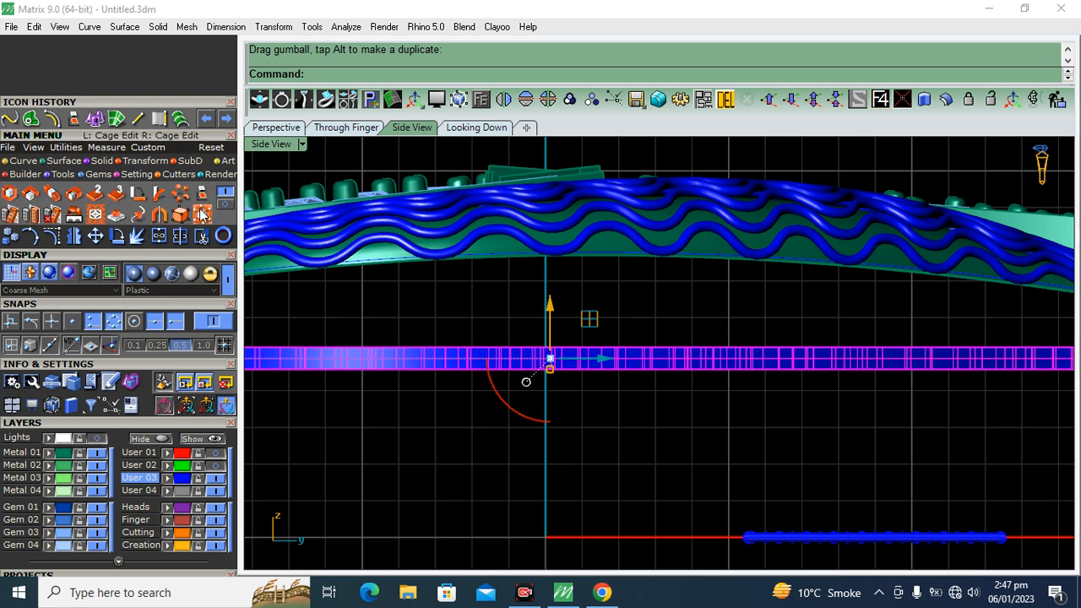
pyautogui.click(203, 215)
pyautogui.click(392, 75)
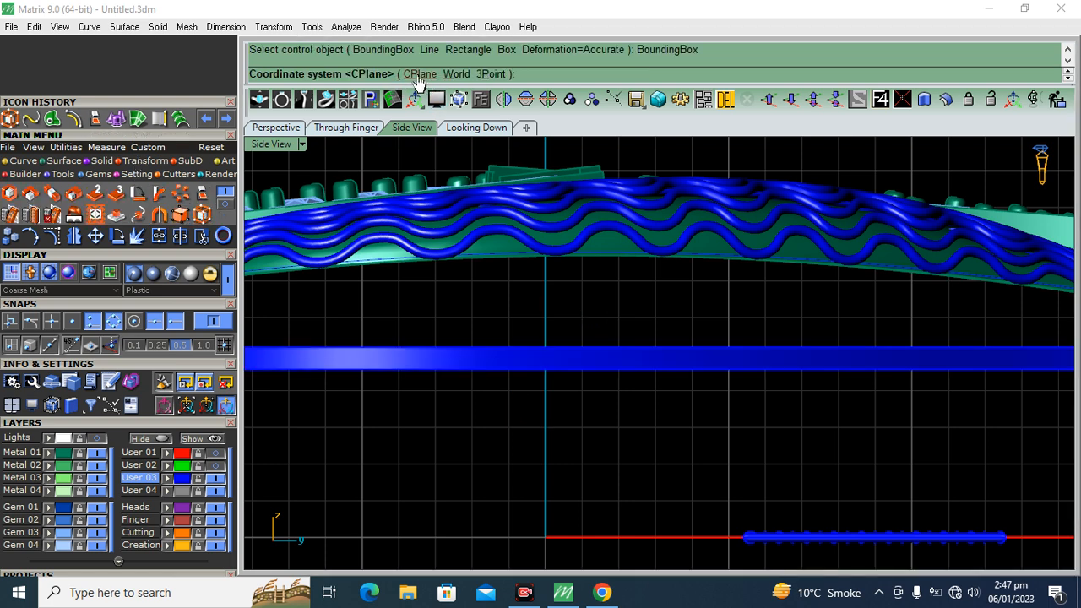
pyautogui.click(419, 75)
pyautogui.click(203, 327)
pyautogui.rightClick(619, 282)
pyautogui.rightClick(619, 283)
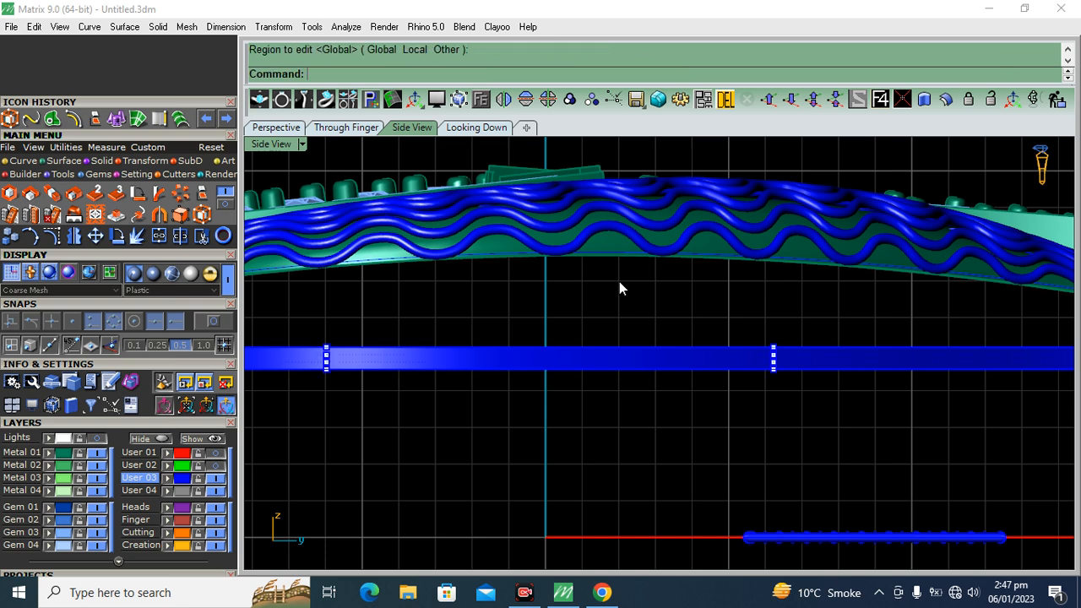
# Try to bend the frame along the pendant's underside by raising the cage's middle control points
pyautogui.moveTo(402, 379); pyautogui.dragTo(294, 394)
pyautogui.moveTo(553, 308); pyautogui.dragTo(545, 232)
pyautogui.scroll(-5, 644, 229)
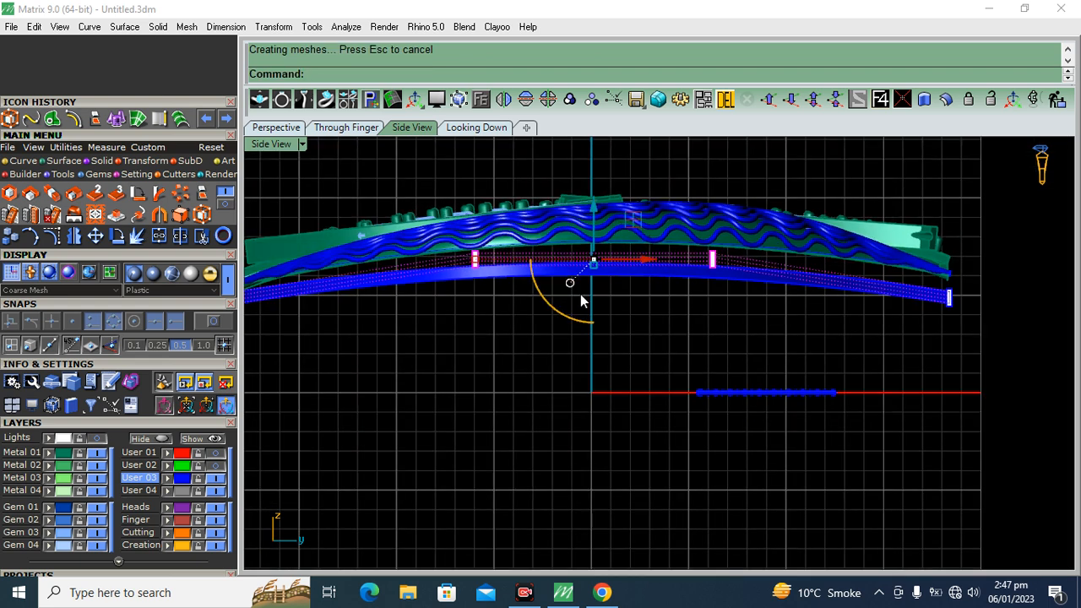
pyautogui.moveTo(580, 294); pyautogui.dragTo(629, 297, button='right')
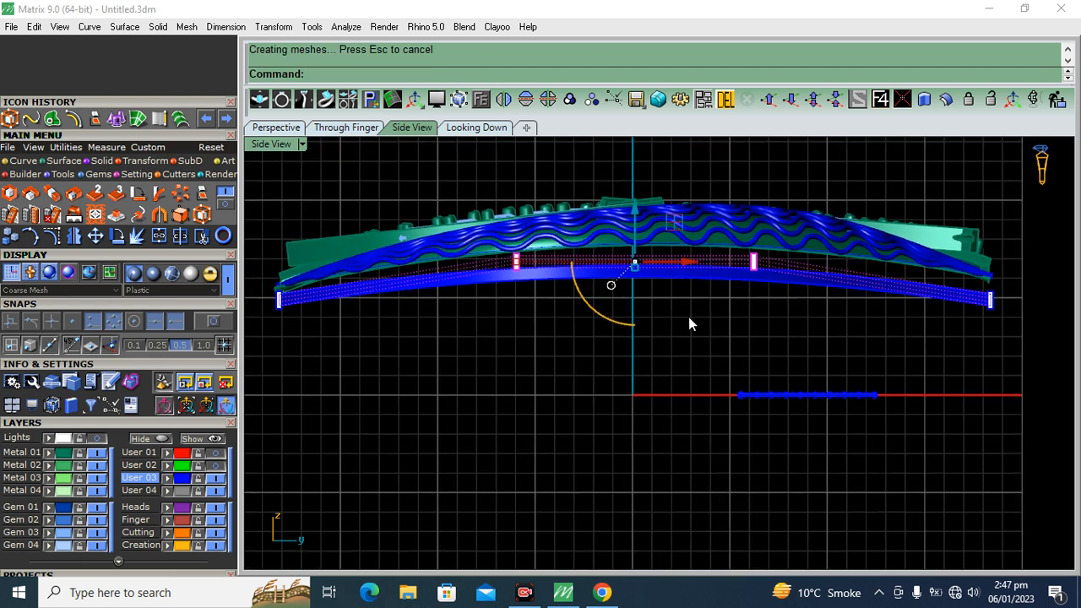
# Undo the cage bend and remove the cage, reselect the flat frame, and return to the side view
pyautogui.click(276, 128)
pyautogui.hotkey('ctrl', 'z')
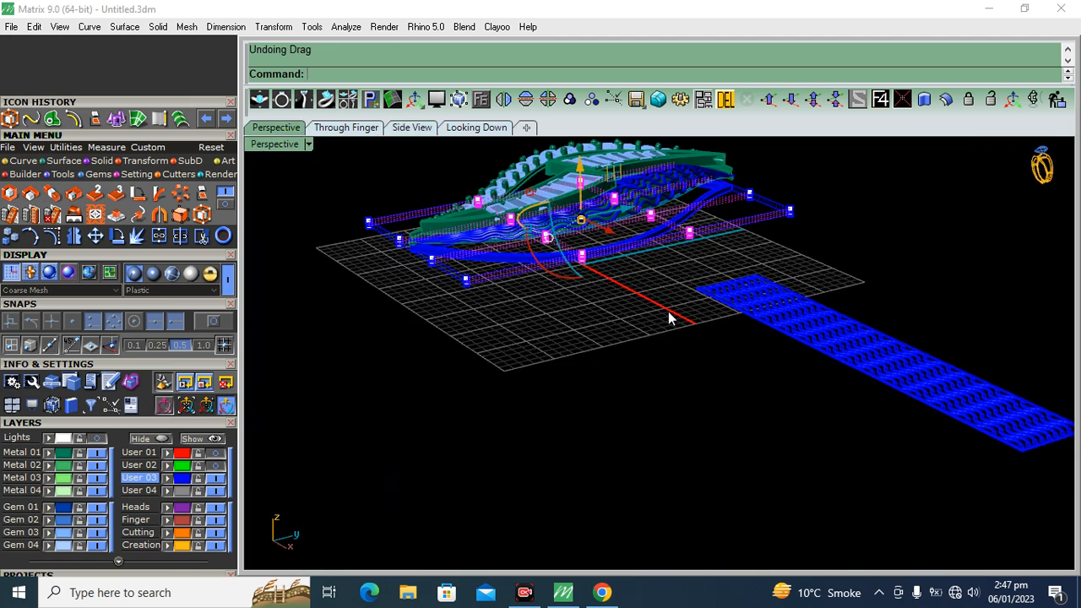
pyautogui.scroll(3, 620, 251)
pyautogui.click(614, 245)
pyautogui.keyDown('shift'); pyautogui.moveTo(614, 247); pyautogui.dragTo(613, 364, button='right'); pyautogui.keyUp('shift')
pyautogui.click(341, 128)
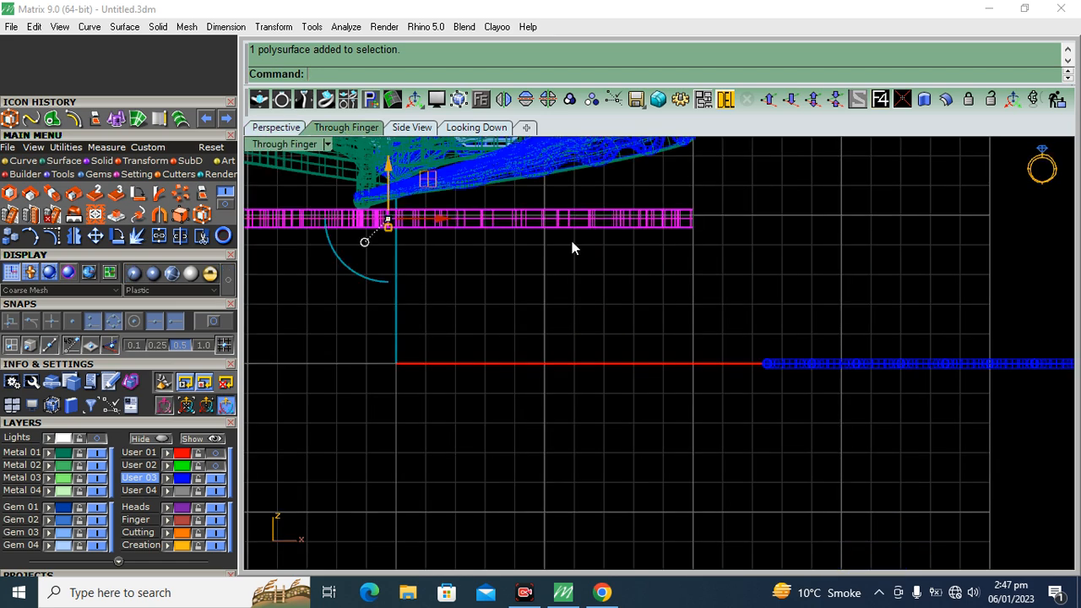
pyautogui.click(412, 128)
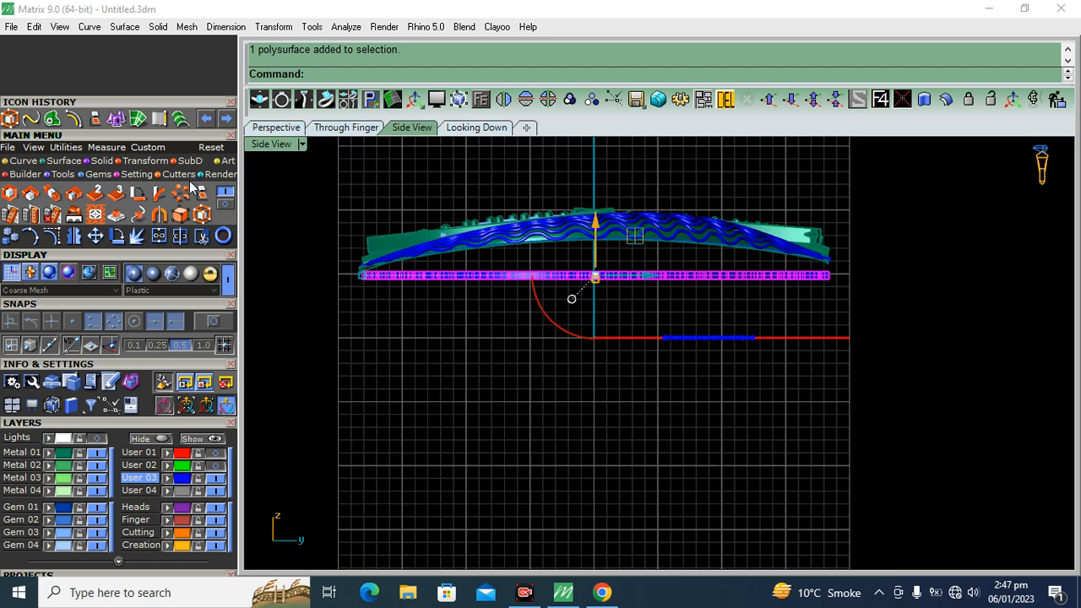
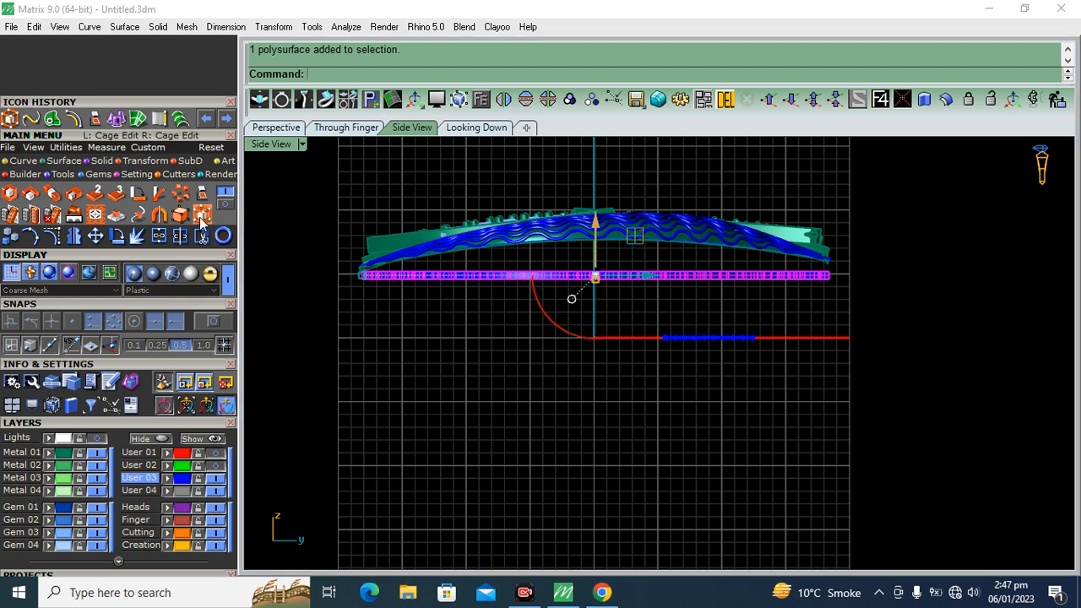
# Set up a bounding-box Cage Edit on the flat frame with the CPlane coordinate system, four points per direction and the Global region
pyautogui.click(202, 216)
pyautogui.click(402, 75)
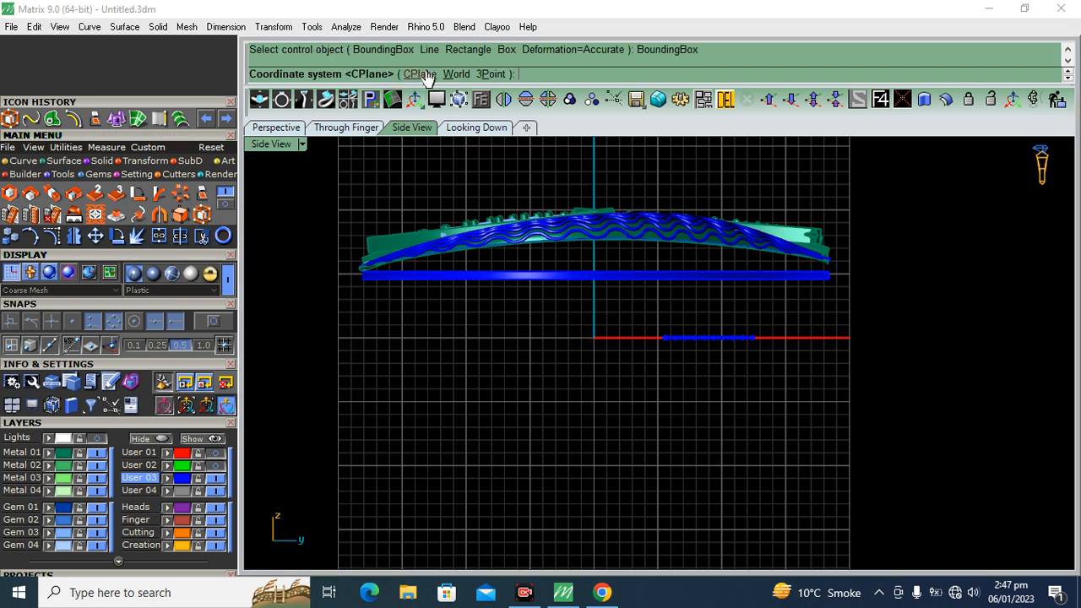
pyautogui.click(420, 75)
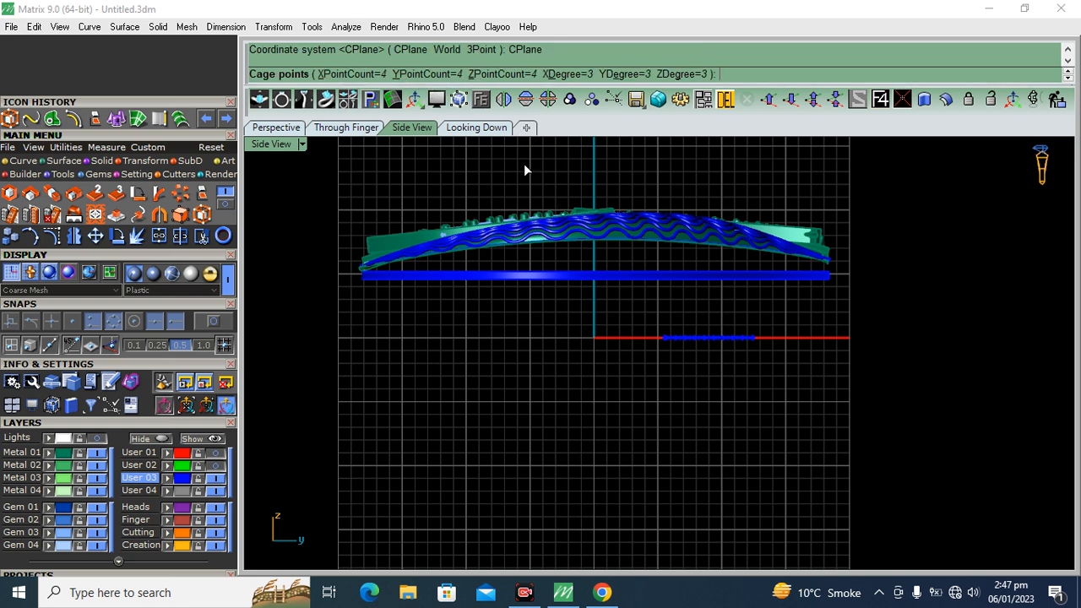
pyautogui.press('Return')
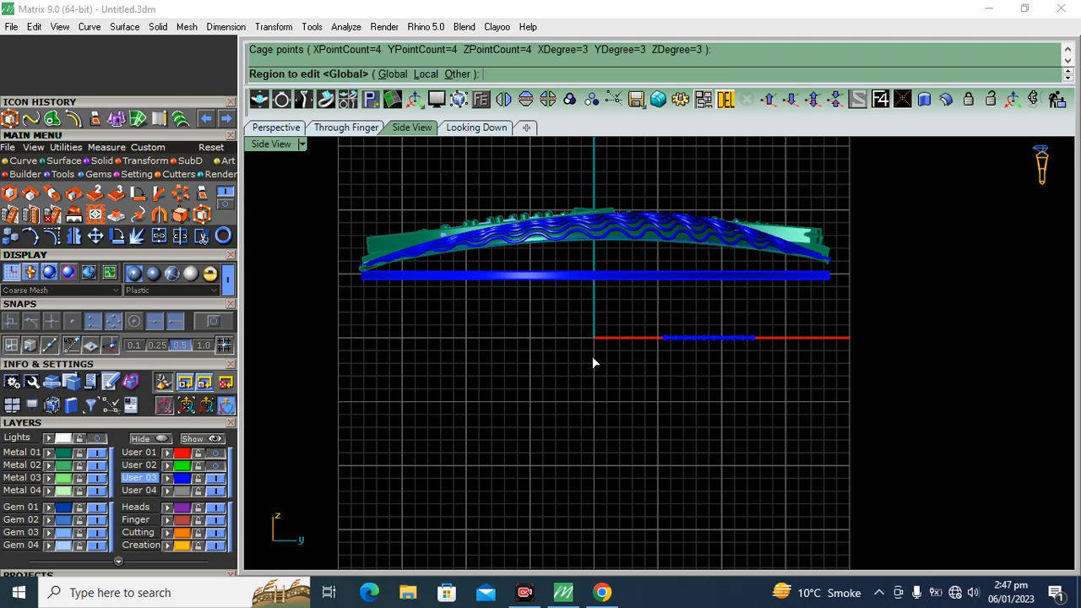
pyautogui.click(275, 127)
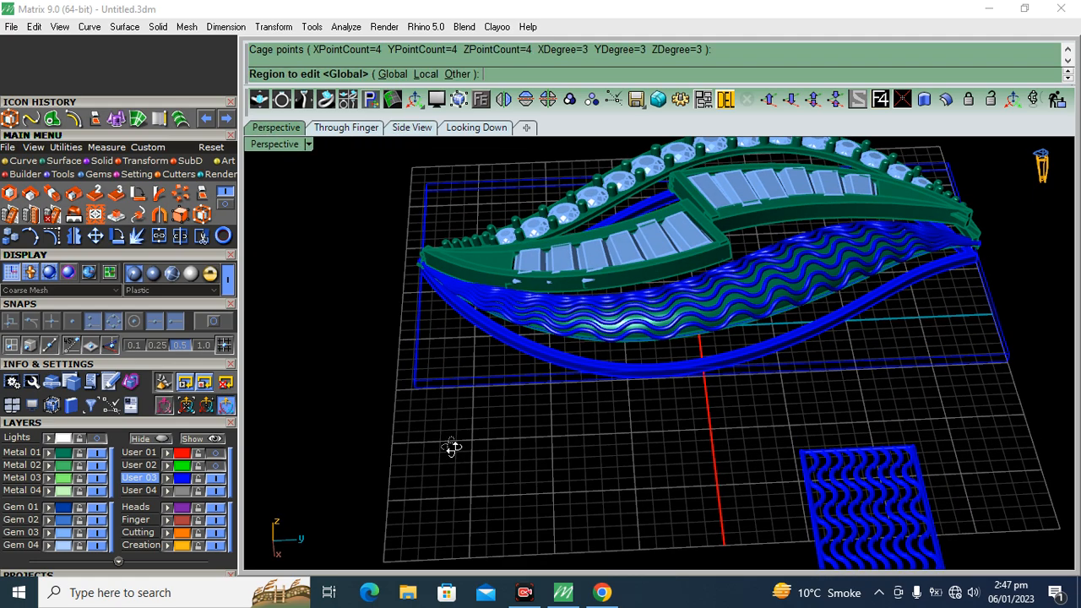
pyautogui.press('Return')
# Raise the cage's two middle columns of control points in the side view so the frame arches along the pendant's underside
pyautogui.moveTo(539, 394); pyautogui.dragTo(637, 307, button='right')
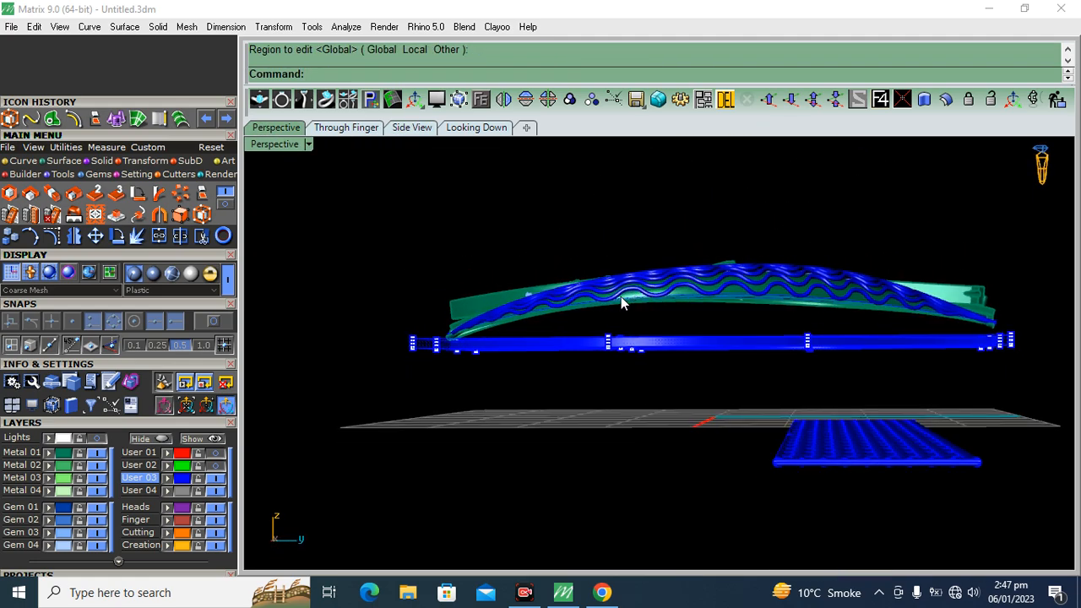
pyautogui.click(411, 128)
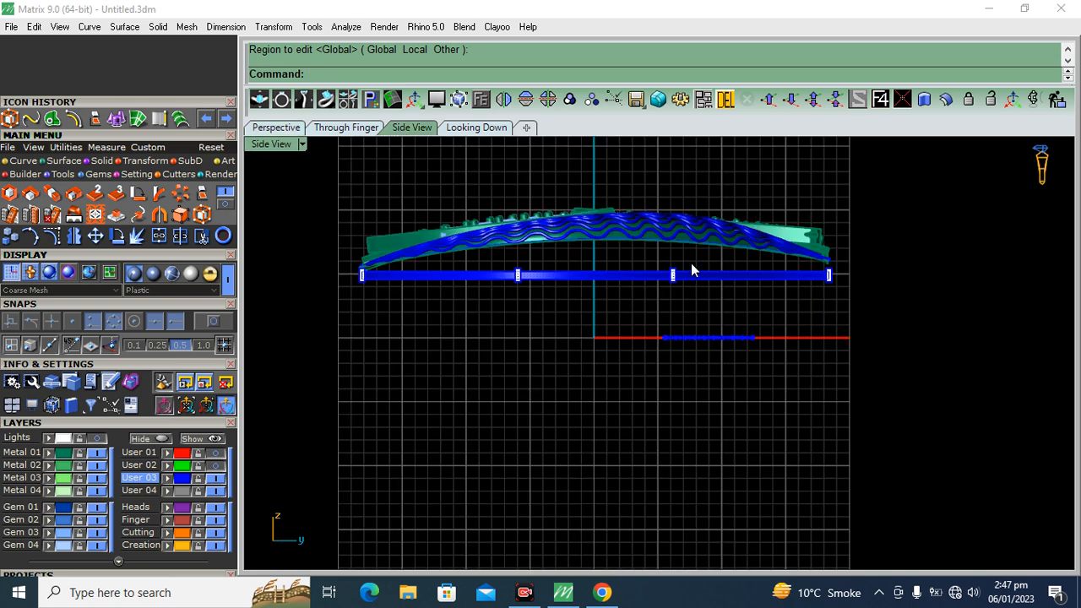
pyautogui.moveTo(498, 318); pyautogui.dragTo(499, 318)
pyautogui.scroll(6, 604, 240)
pyautogui.moveTo(582, 266); pyautogui.dragTo(586, 212)
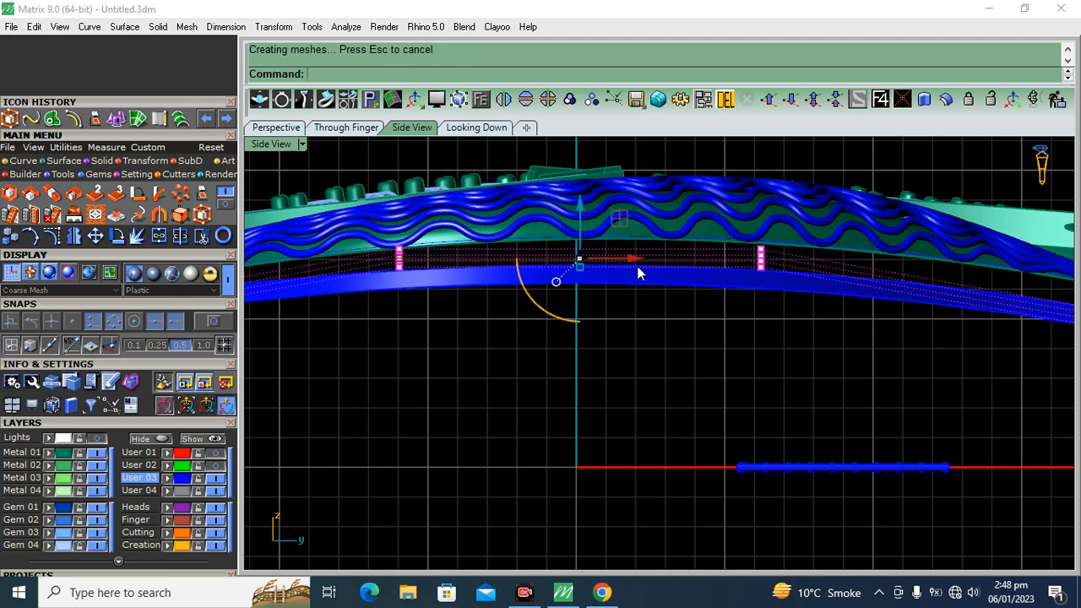
# Remove the edit cage from around the curved frame
pyautogui.scroll(-3, 667, 305)
pyautogui.click(268, 128)
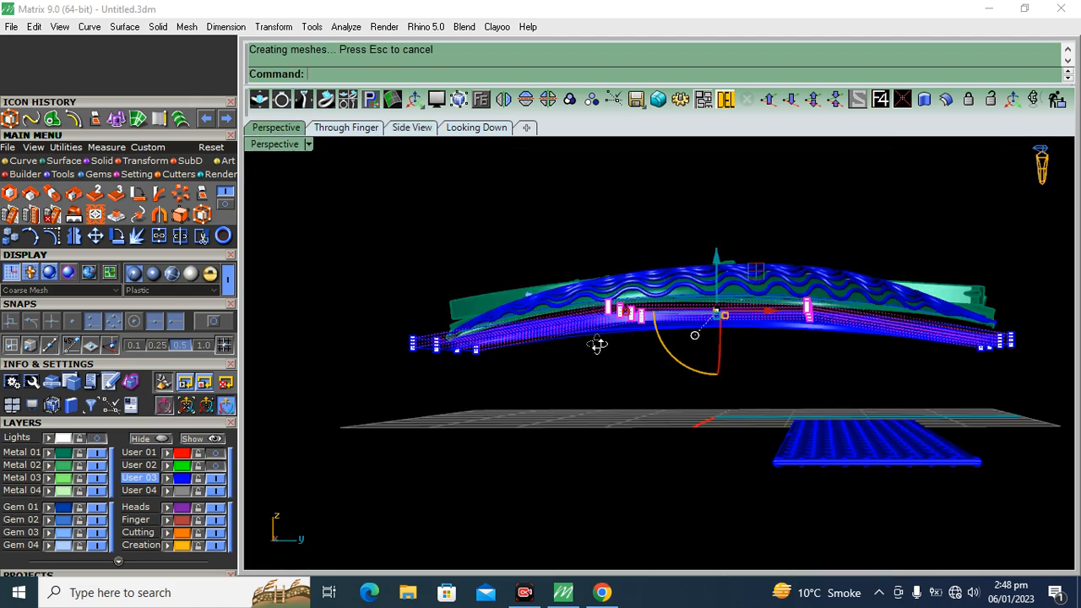
pyautogui.click(426, 381)
pyautogui.press('Delete')
# Select the curved frame and assign it to the Metal 01 layer
pyautogui.moveTo(651, 366); pyautogui.dragTo(703, 365, button='right')
pyautogui.scroll(5, 704, 365)
pyautogui.click(675, 349)
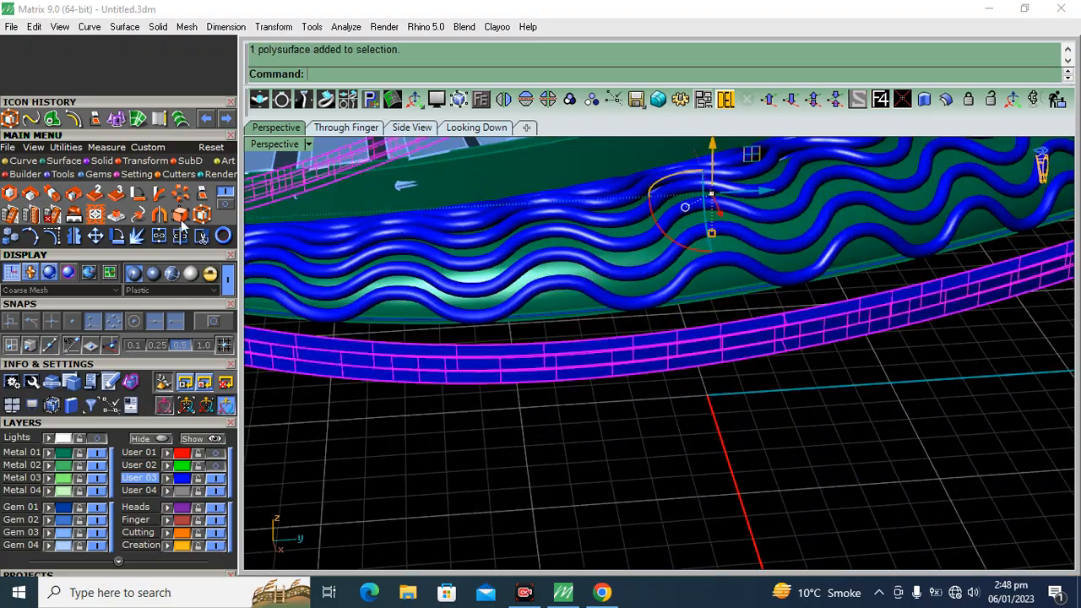
pyautogui.click(49, 456)
pyautogui.click(405, 494)
# Assign all objects on the User 03 layer, the wavy wires and the flat wave strip, to the Creation layer
pyautogui.scroll(-7, 513, 245)
pyautogui.moveTo(512, 245); pyautogui.dragTo(688, 393, button='right')
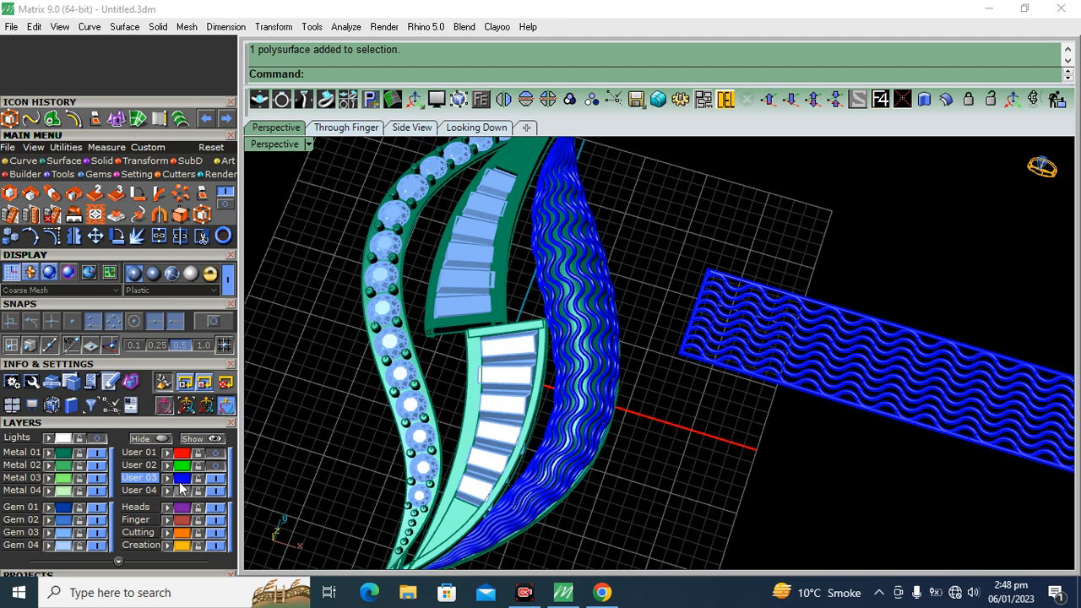
pyautogui.click(181, 481)
pyautogui.click(170, 547)
pyautogui.click(698, 460)
pyautogui.moveTo(620, 362); pyautogui.dragTo(591, 342, button='right')
pyautogui.scroll(-5, 578, 338)
# Show the Lights layer in the Looking Down view and assign the wavy wires and flat wave strip to the Heads layer
pyautogui.click(466, 126)
pyautogui.click(97, 439)
pyautogui.scroll(4, 598, 241)
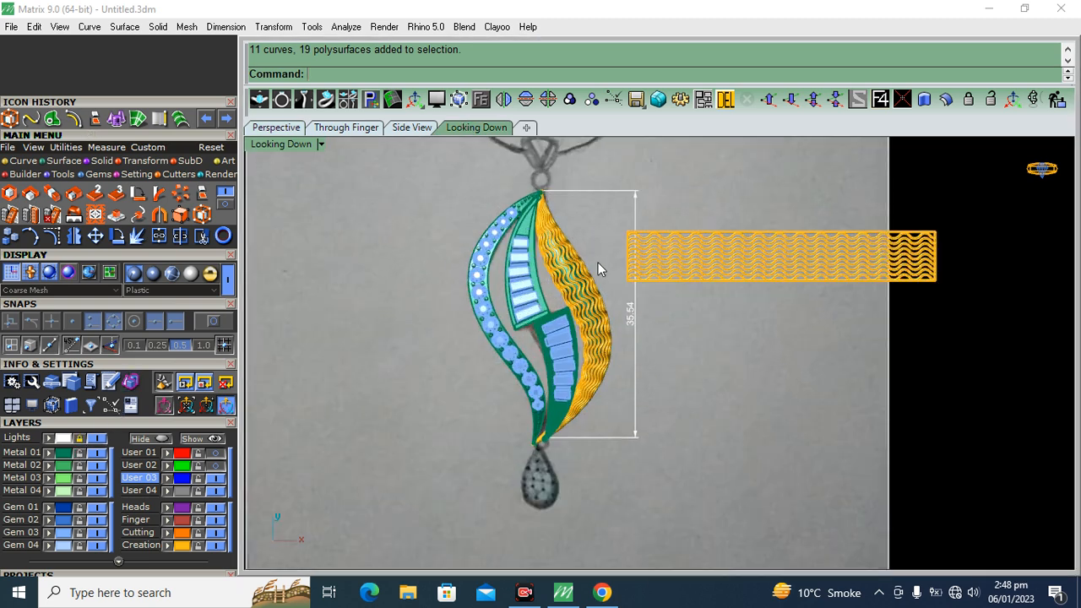
pyautogui.moveTo(598, 261); pyautogui.dragTo(584, 266, button='right')
pyautogui.click(180, 509)
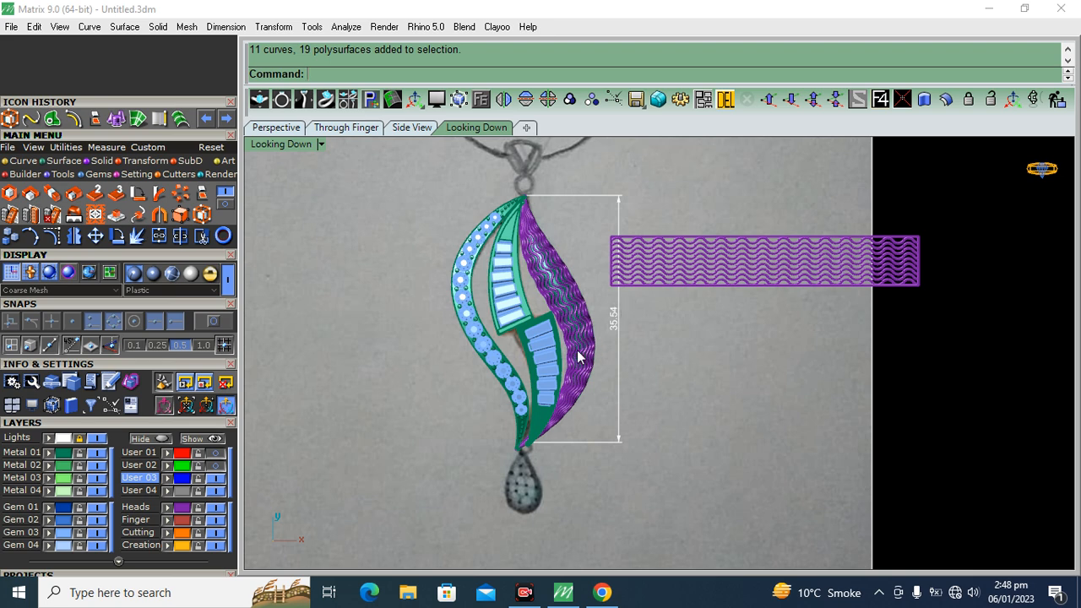
pyautogui.scroll(2, 678, 262)
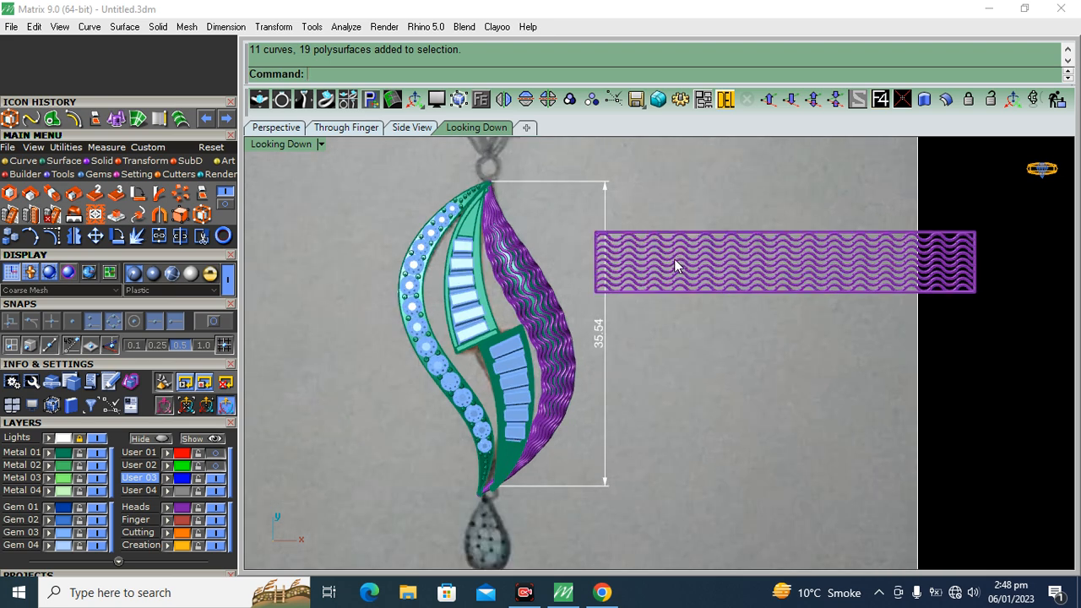
# Draw a vertical line from the pendant's underside edge to the frame's lower edge near the pointed end, using object snaps
pyautogui.click(276, 127)
pyautogui.moveTo(667, 372)
pyautogui.mouseDown(button='right')
pyautogui.moveTo(717, 391)
pyautogui.moveTo(541, 355)
pyautogui.mouseUp(button='right')
pyautogui.scroll(8, 511, 357)
pyautogui.moveTo(777, 338)
pyautogui.mouseDown(button='right')
pyautogui.moveTo(667, 314)
pyautogui.moveTo(676, 372)
pyautogui.mouseUp(button='right')
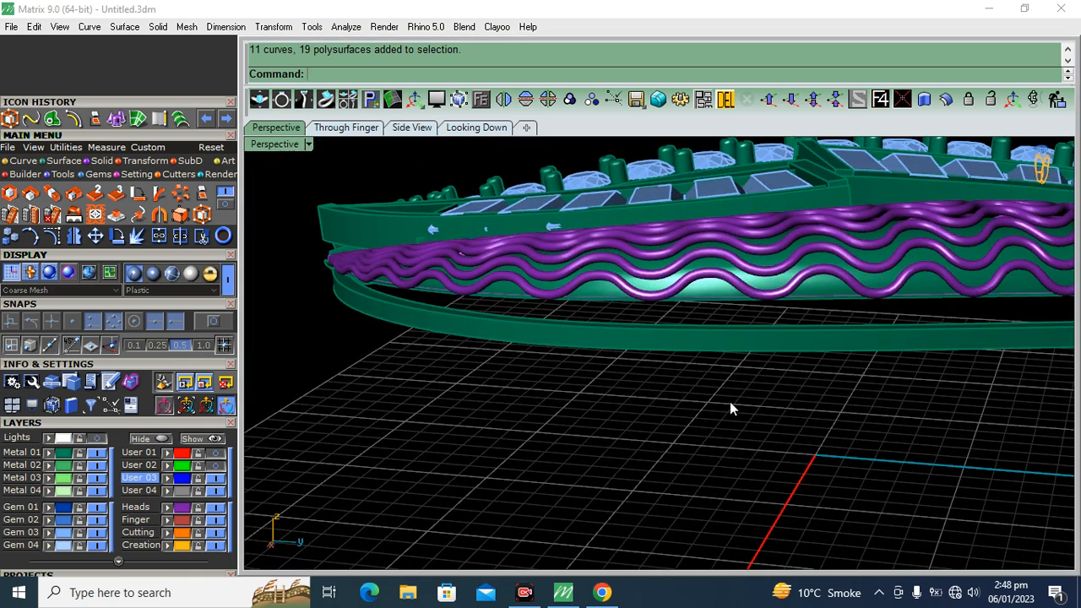
pyautogui.click(21, 160)
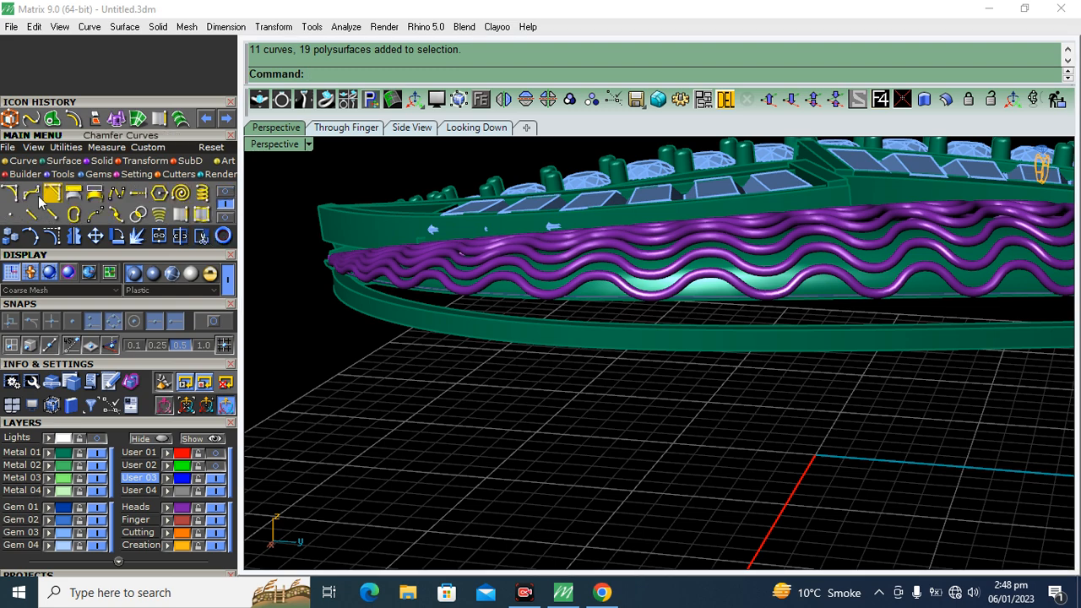
pyautogui.click(226, 200)
pyautogui.click(31, 193)
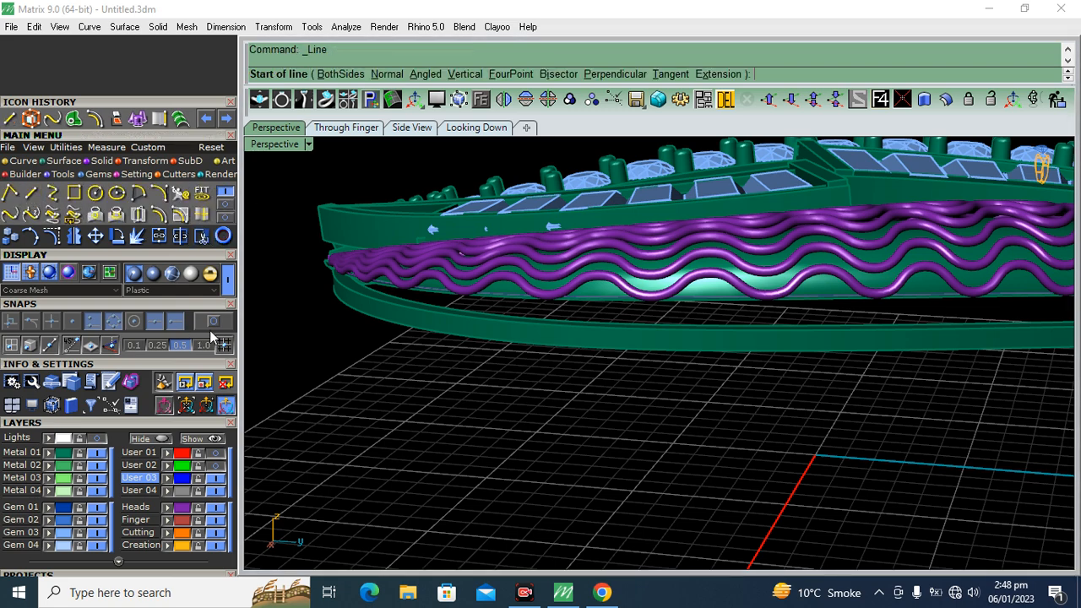
pyautogui.moveTo(489, 300); pyautogui.dragTo(723, 390, button='right')
pyautogui.scroll(5, 767, 374)
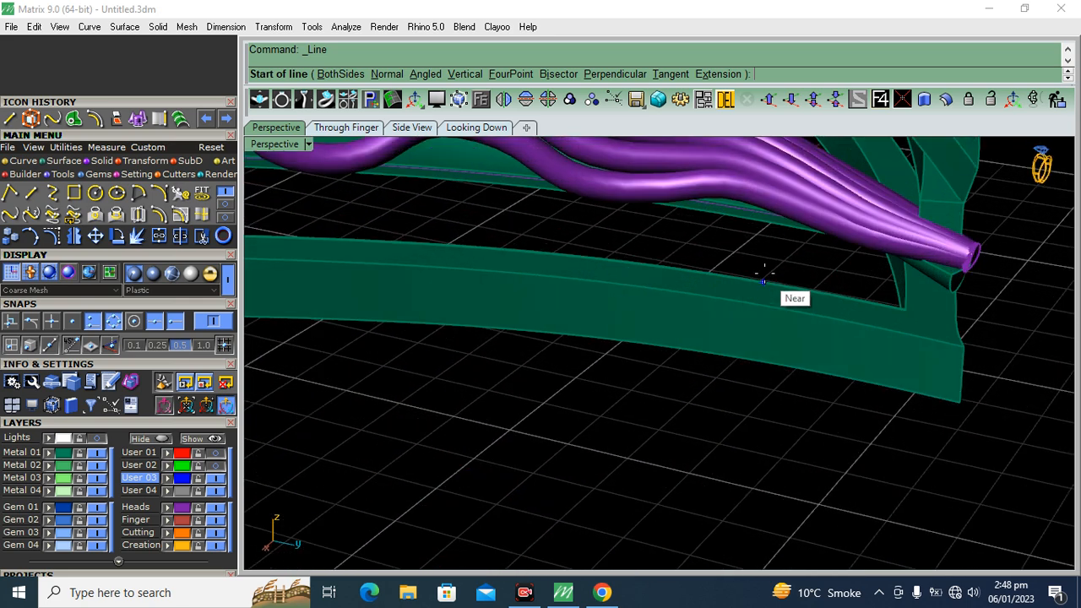
pyautogui.click(748, 195)
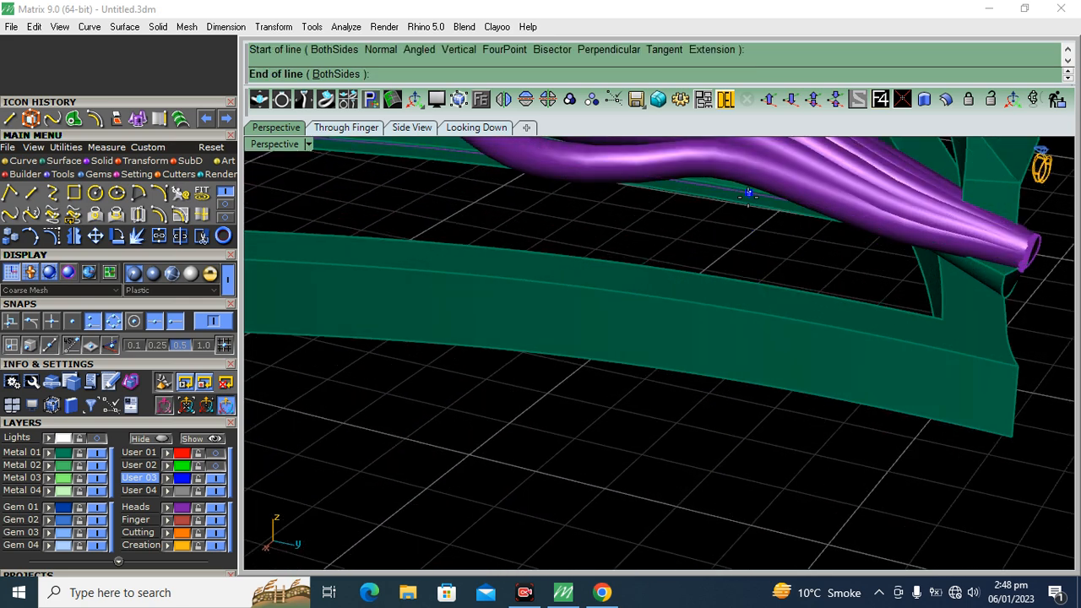
pyautogui.click(748, 384)
# Draw a second vertical line beside the first, from the pendant's underside edge to the frame's lower edge
pyautogui.rightClick(656, 233)
pyautogui.click(637, 174)
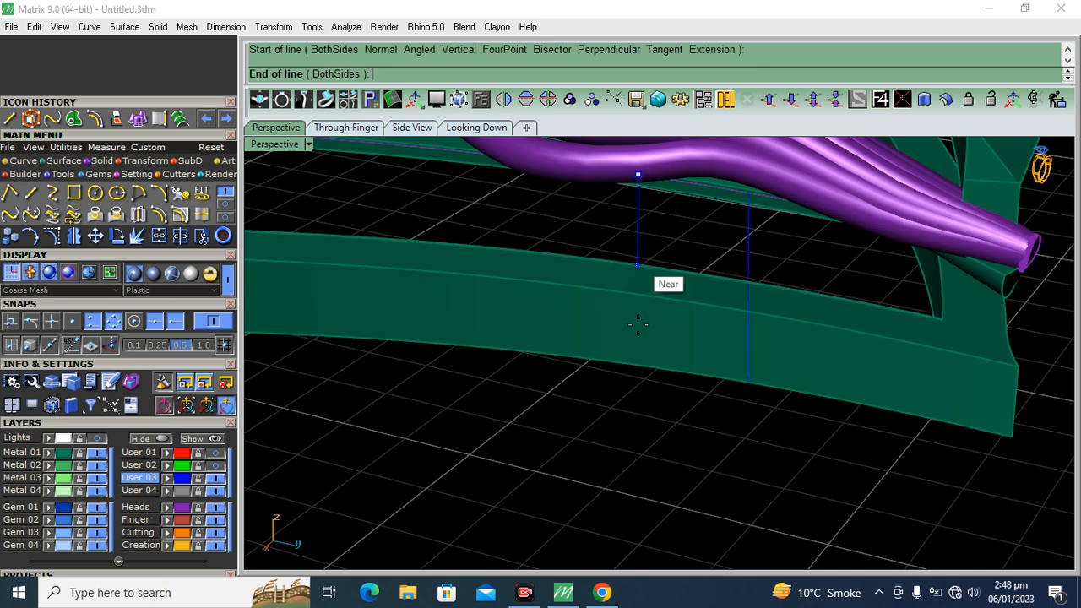
pyautogui.click(641, 364)
# Loft a surface between the two vertical lines and offset it as a solid by 0.45
pyautogui.moveTo(630, 245); pyautogui.dragTo(630, 246)
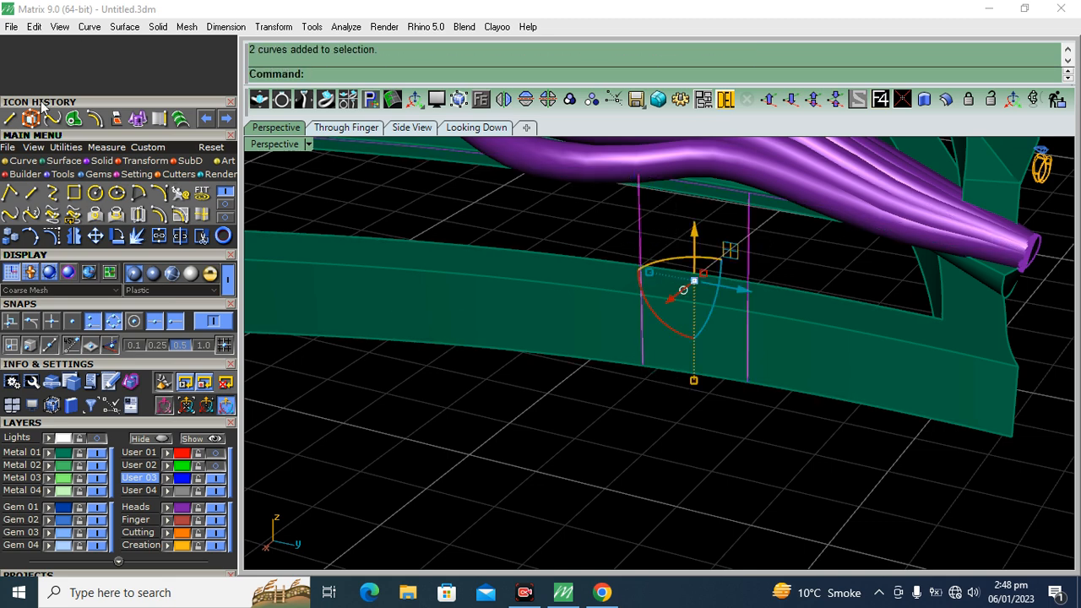
pyautogui.click(64, 162)
pyautogui.click(181, 192)
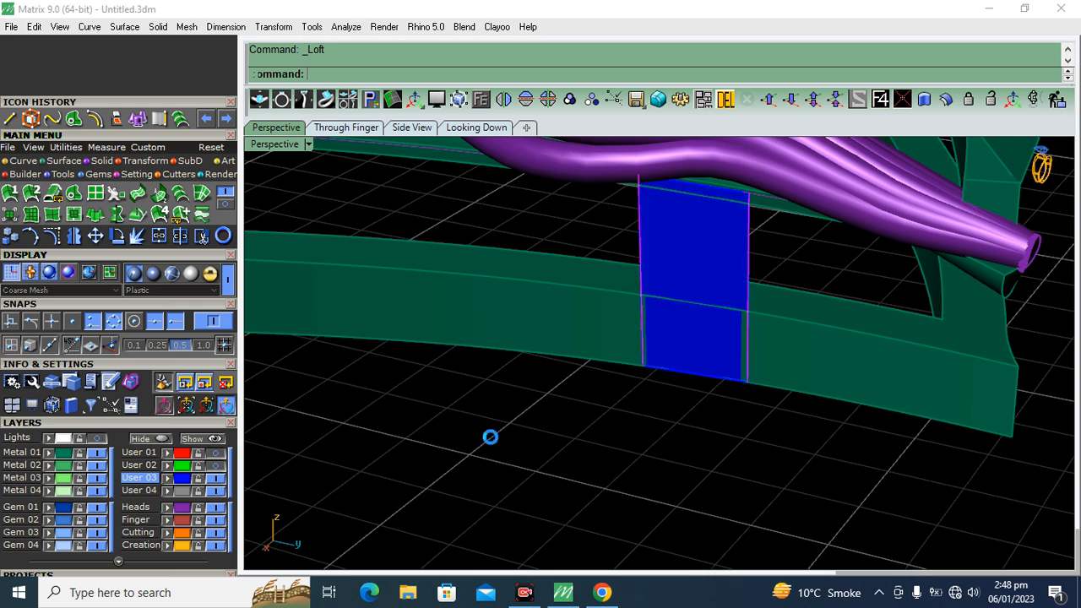
pyautogui.click(650, 301)
pyautogui.click(947, 101)
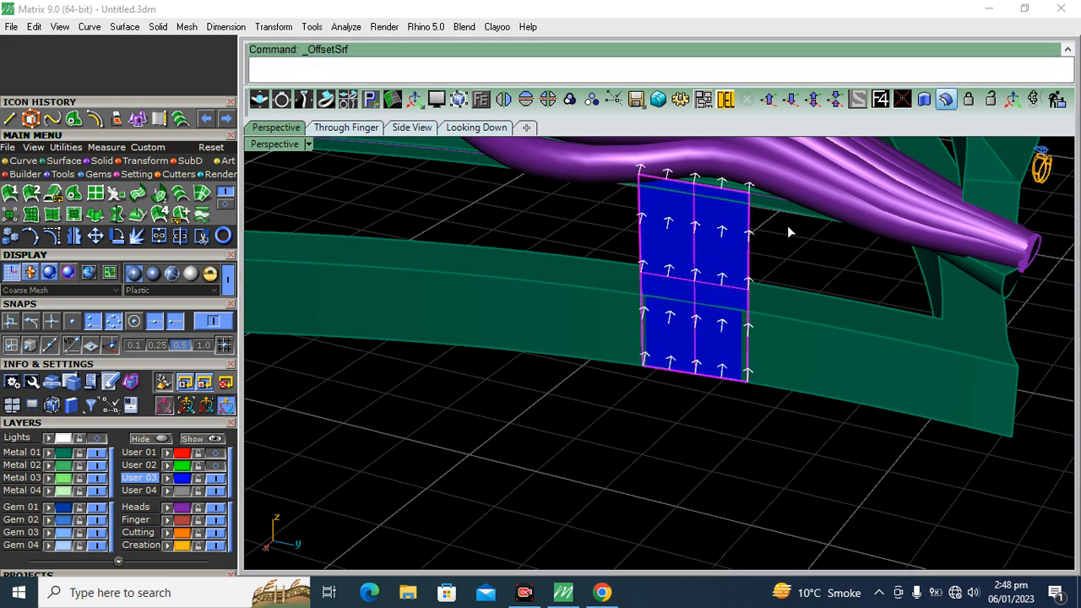
pyautogui.press('Return')
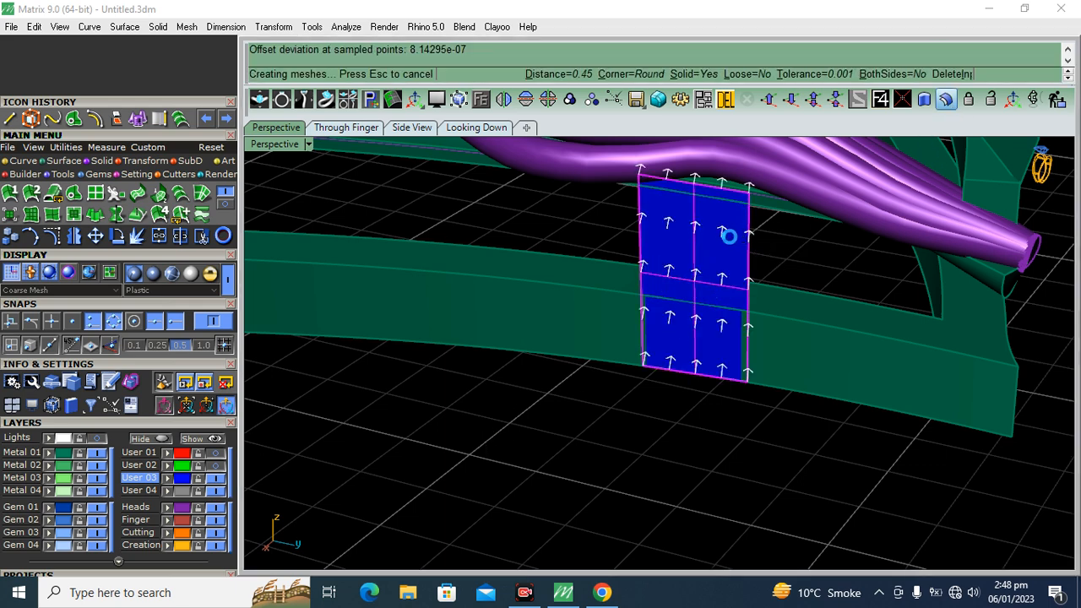
# Undo the surface offset and the loft, and delete the second vertical line
pyautogui.moveTo(623, 459); pyautogui.dragTo(781, 374, button='right')
pyautogui.hotkey('ctrl', 'z')
pyautogui.hotkey('ctrl', 'z')
pyautogui.scroll(5, 740, 311)
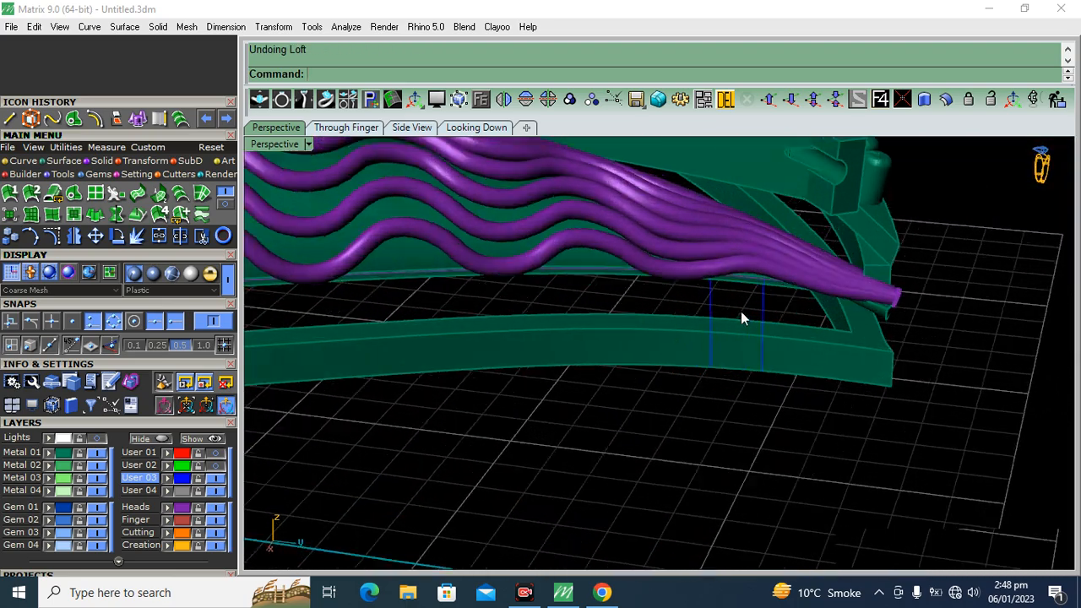
pyautogui.press('Delete')
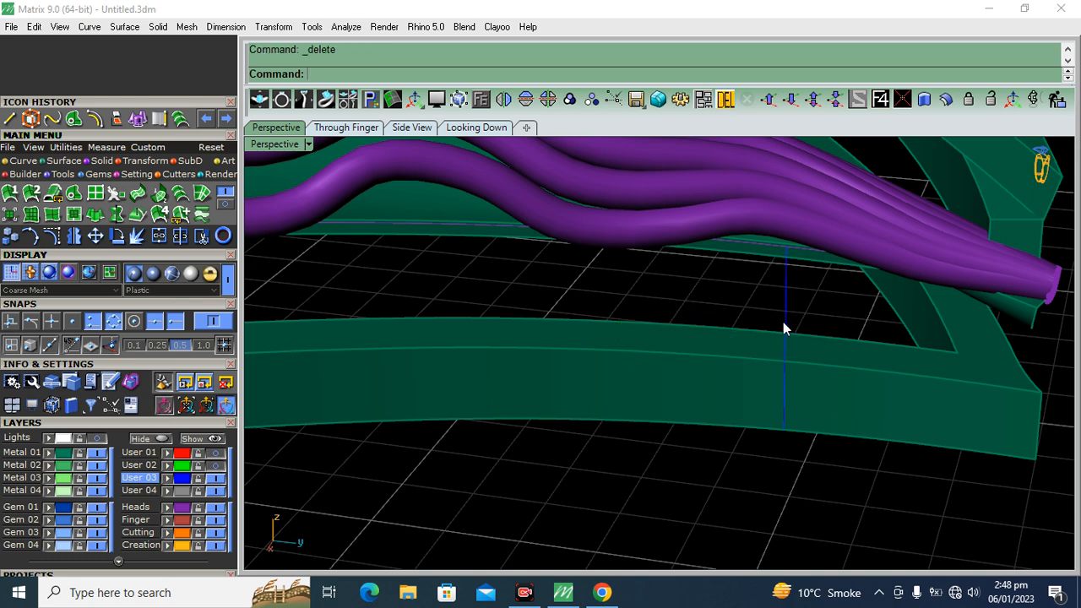
# Try piping the remaining vertical line at 0.65 diameter with round caps, and undo that pipe
pyautogui.click(97, 161)
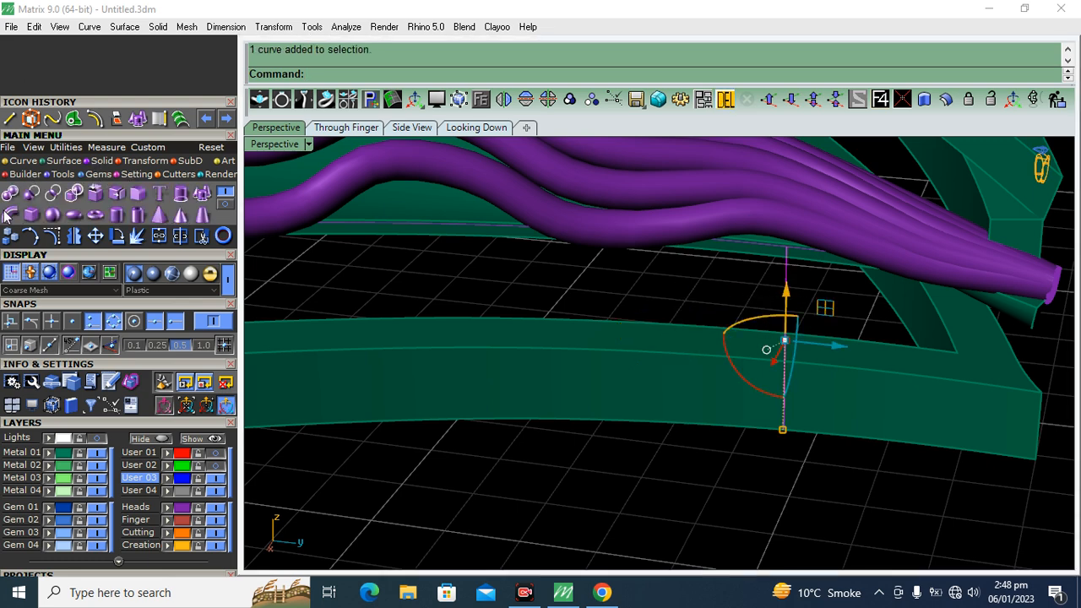
pyautogui.click(9, 215)
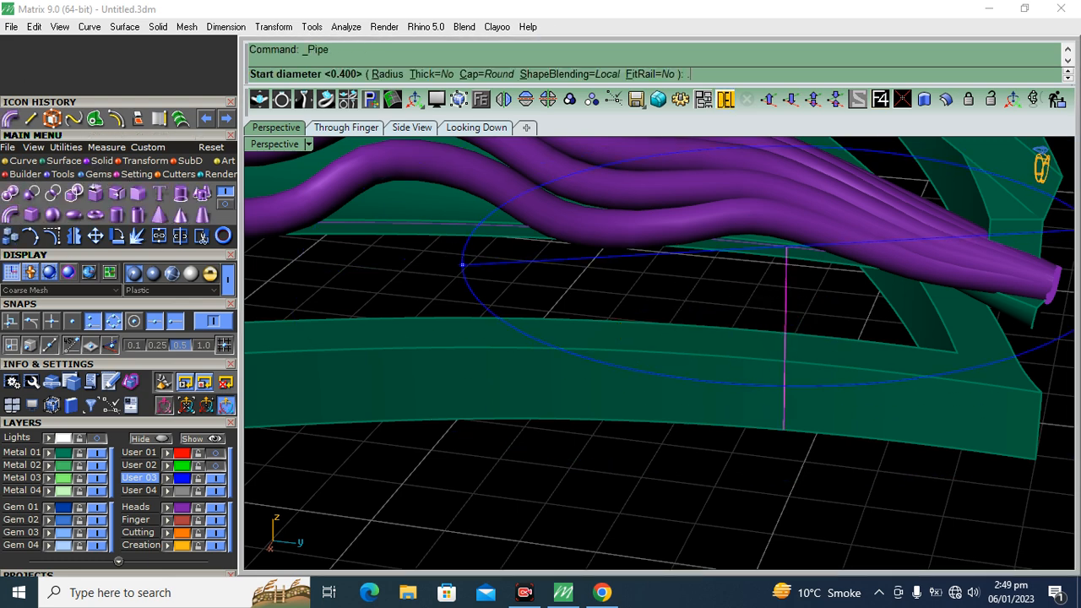
pyautogui.press('Return')
pyautogui.press('Return')
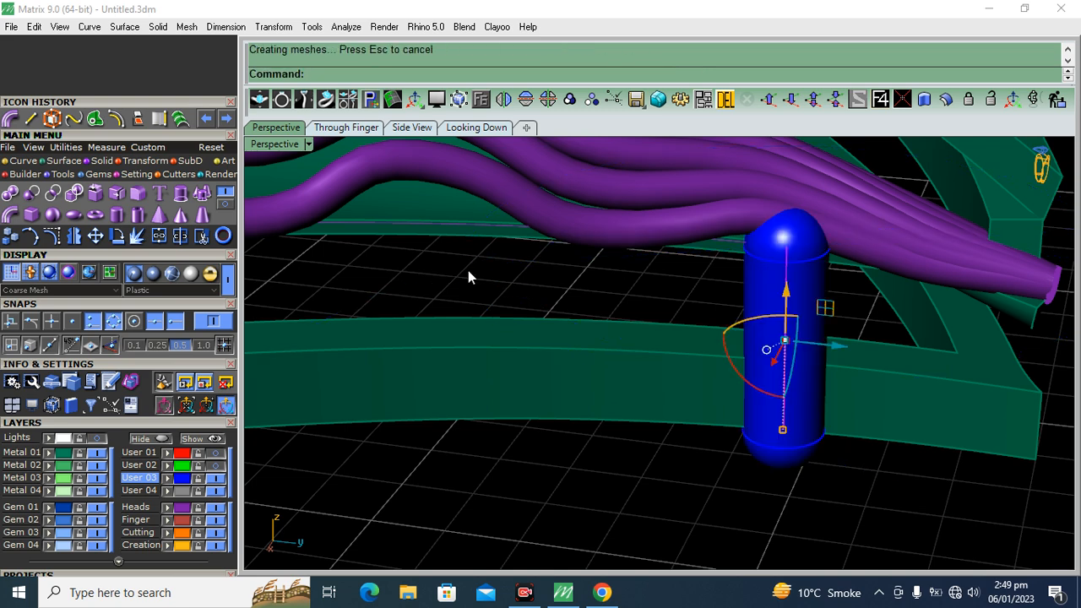
pyautogui.hotkey('ctrl', 'z')
# Pipe the vertical line at 0.65 diameter with flat caps and delete the guide line
pyautogui.rightClick(589, 271)
pyautogui.click(495, 75)
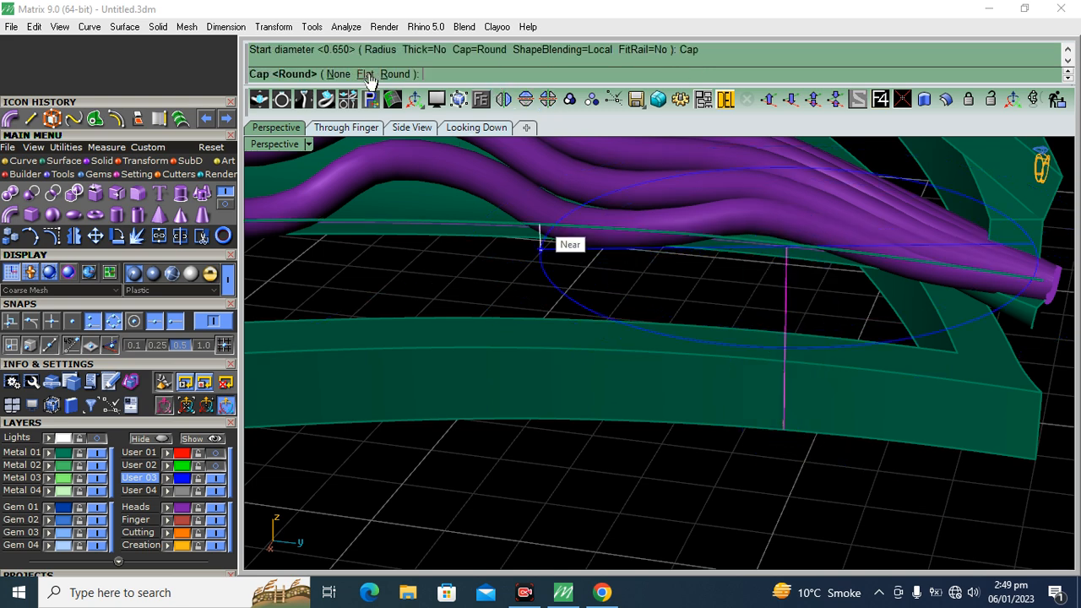
pyautogui.click(368, 75)
pyautogui.press('Return')
pyautogui.press('Return')
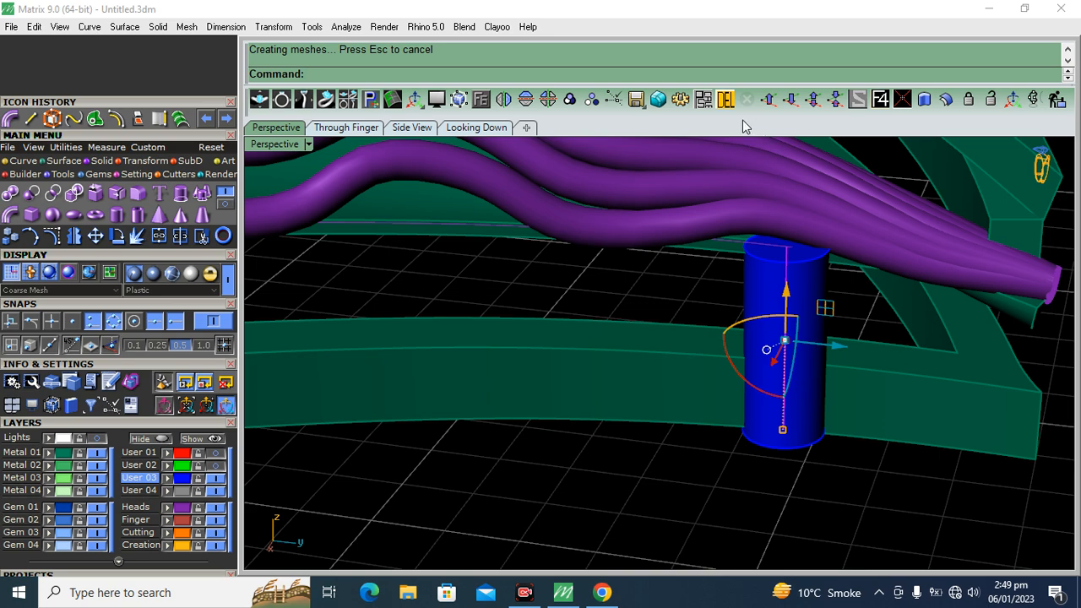
pyautogui.click(725, 101)
# Shift the cylindrical post slightly so it seats into the frame beneath the pendant
pyautogui.scroll(-7, 694, 253)
pyautogui.moveTo(695, 265); pyautogui.dragTo(633, 232, button='right')
pyautogui.scroll(6, 628, 223)
pyautogui.click(626, 220)
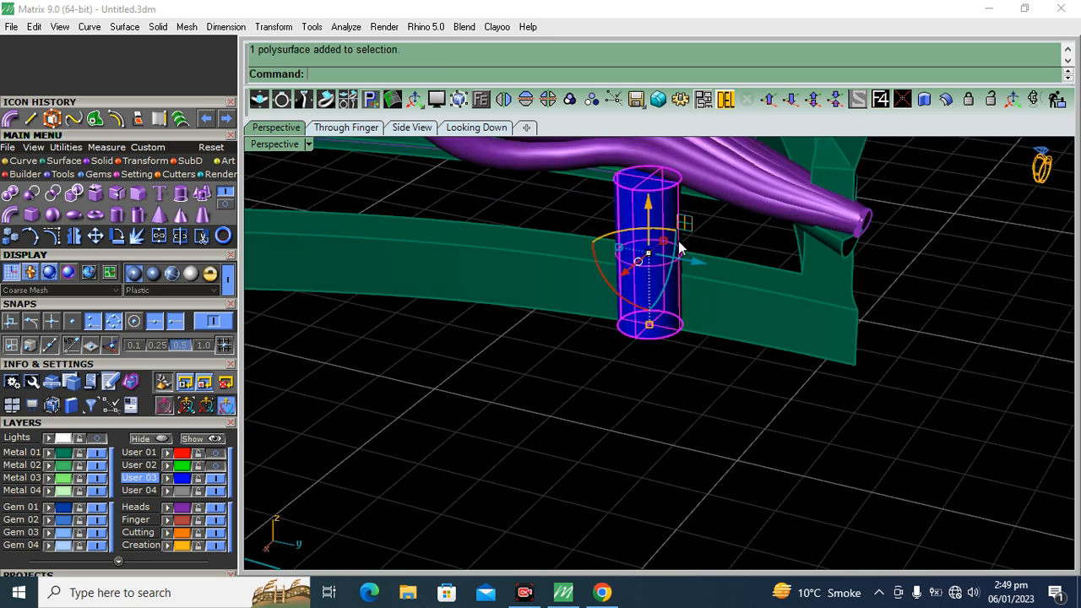
pyautogui.scroll(6, 667, 240)
pyautogui.moveTo(629, 291); pyautogui.dragTo(634, 314)
pyautogui.scroll(-5, 634, 314)
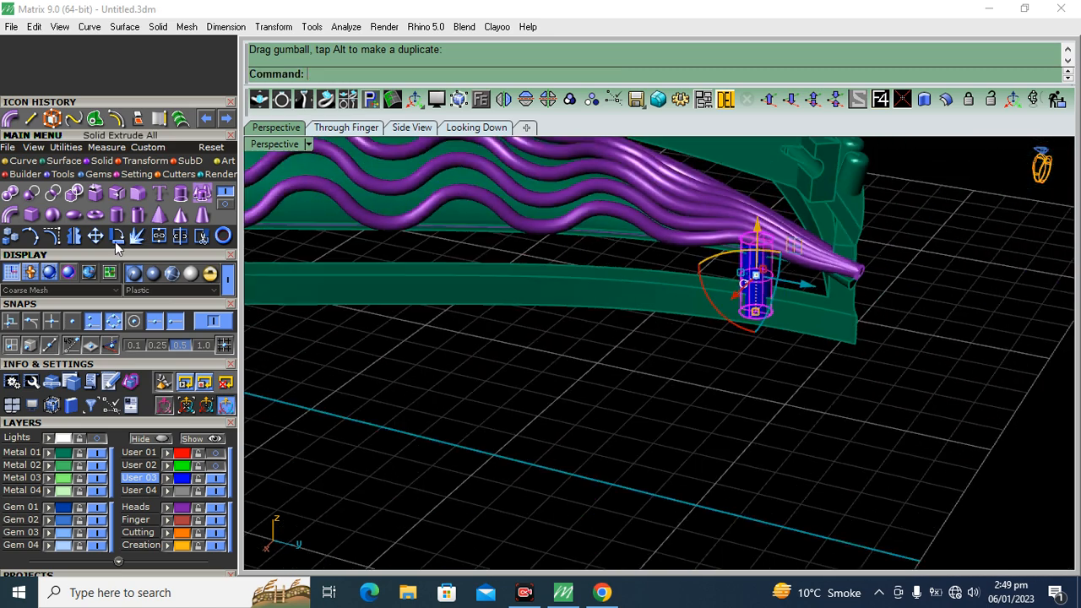
# Duplicate the upper outer edge of the base frame as a curve on the pendant's wavy-wire side
pyautogui.click(201, 236)
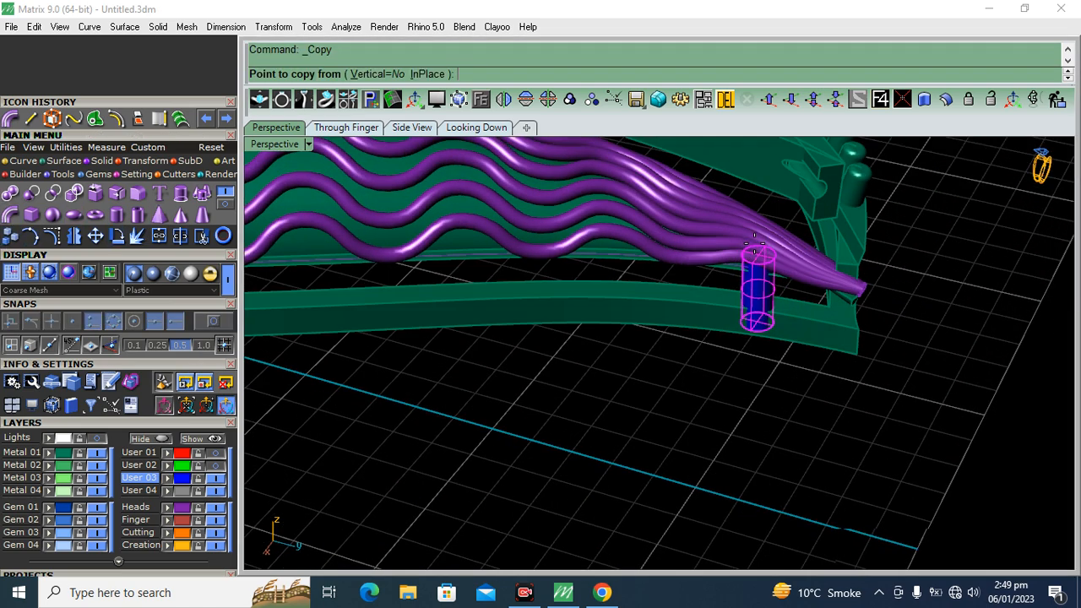
pyautogui.press('Escape')
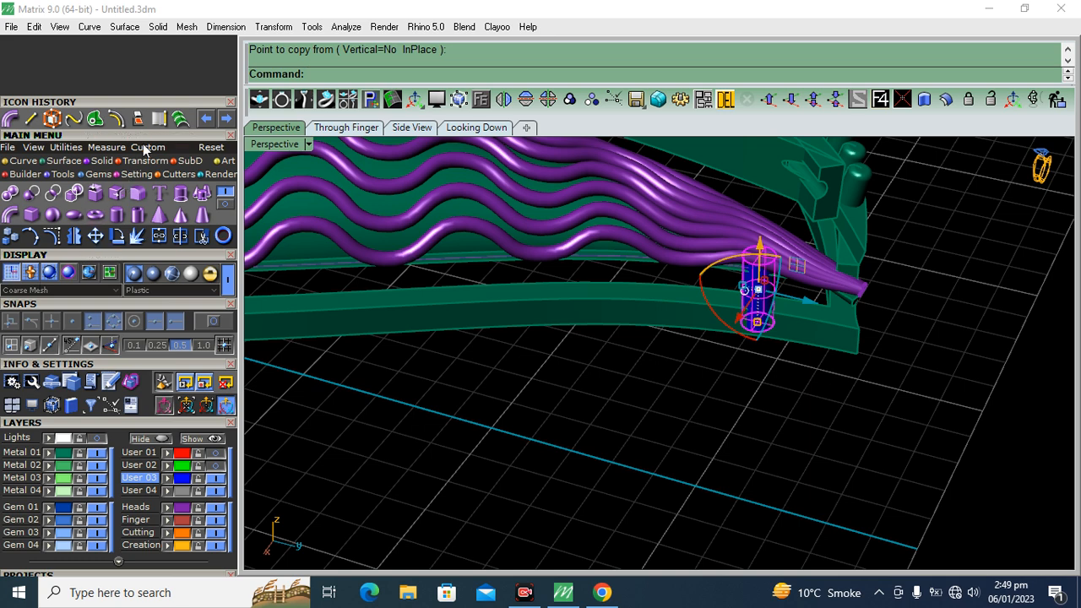
pyautogui.click(159, 121)
pyautogui.click(499, 298)
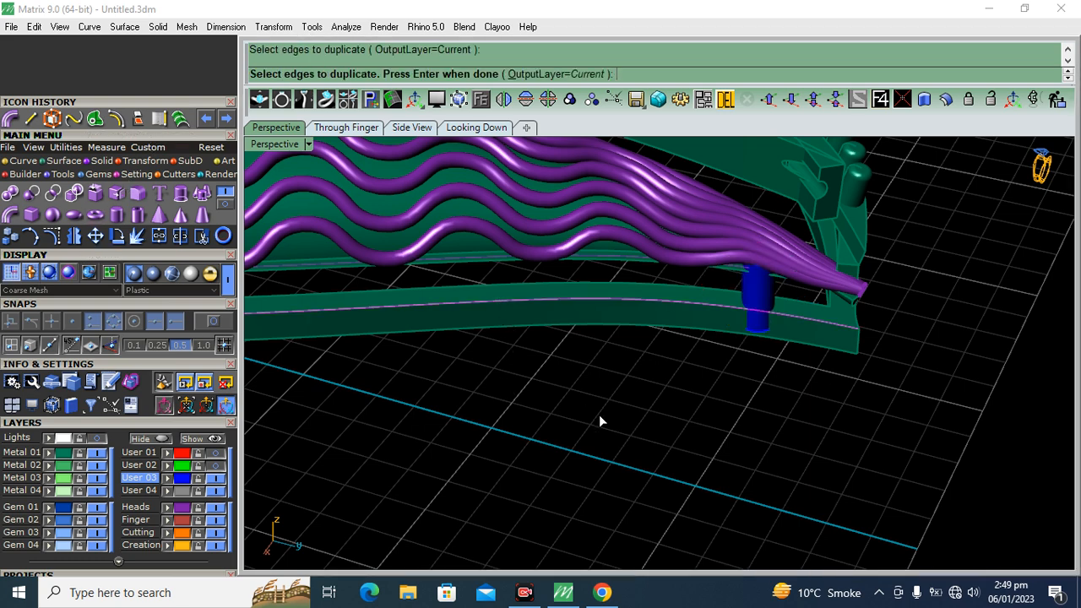
pyautogui.press('Return')
# Array the post along the duplicated edge curve with 10 items and Freeform orientation
pyautogui.scroll(3, 727, 325)
pyautogui.click(779, 289)
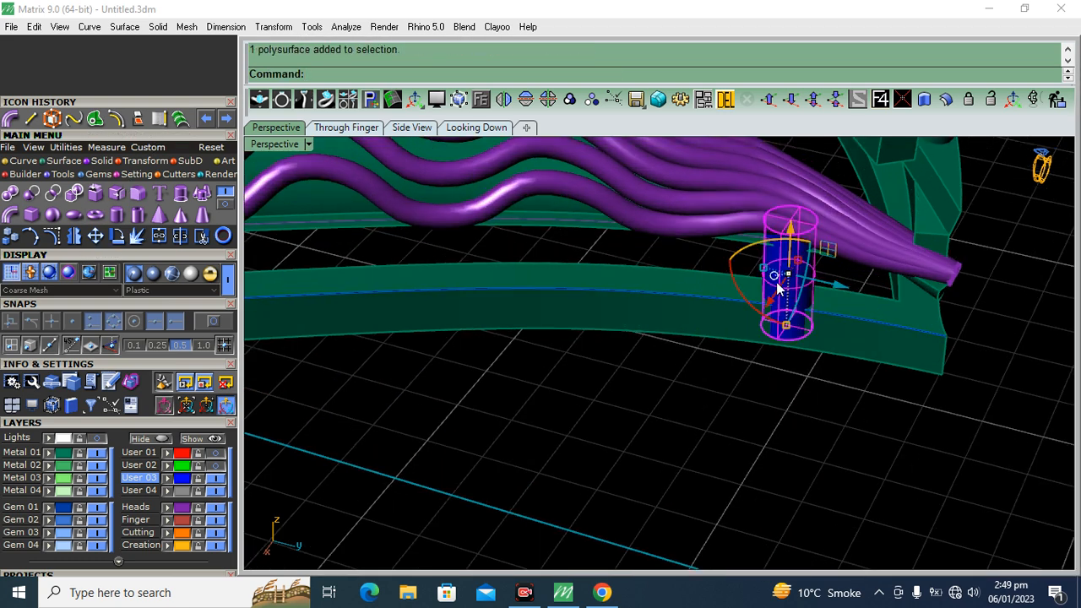
pyautogui.click(135, 171)
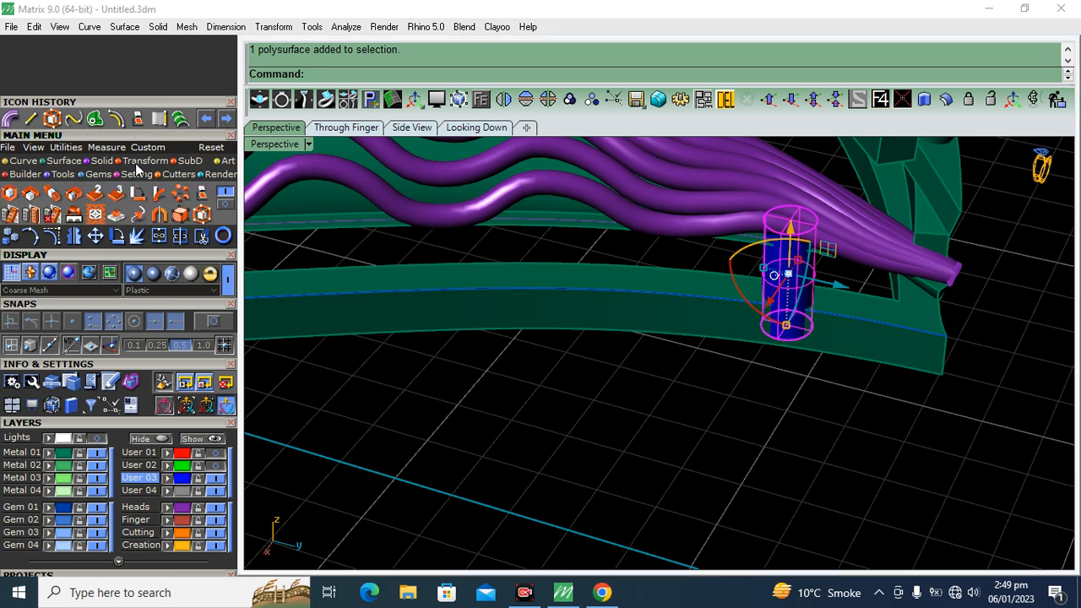
pyautogui.click(225, 205)
pyautogui.click(9, 195)
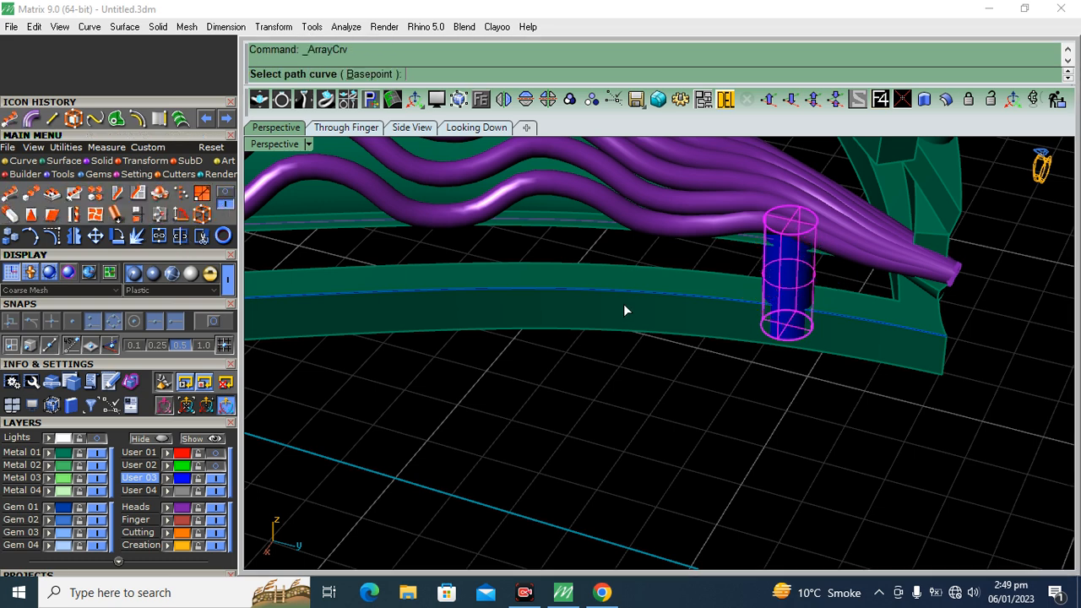
pyautogui.click(656, 332)
pyautogui.click(667, 331)
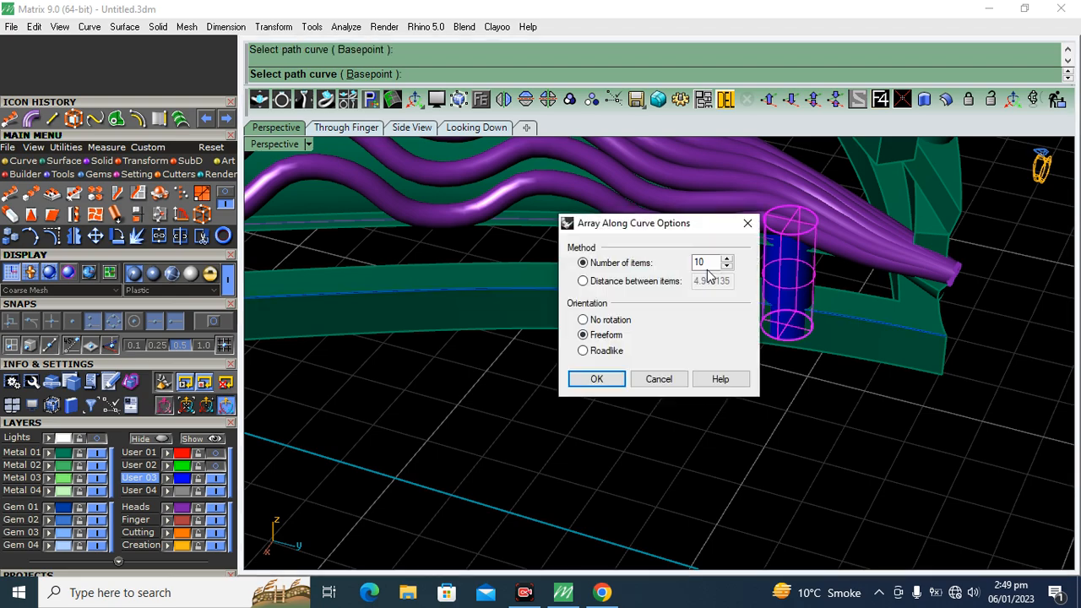
pyautogui.click(594, 376)
pyautogui.scroll(-10, 761, 310)
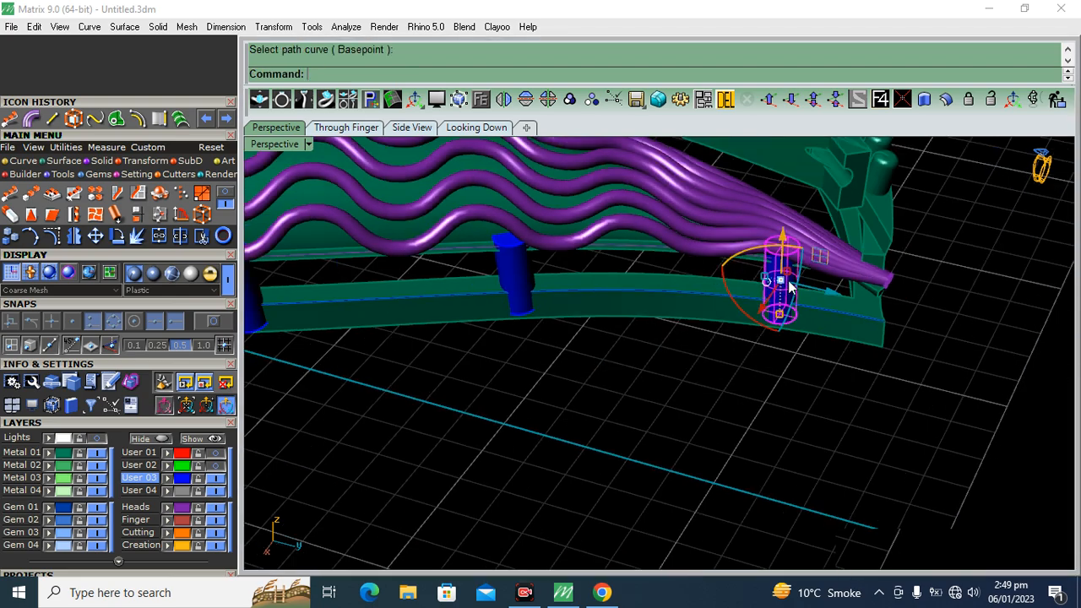
pyautogui.moveTo(538, 411); pyautogui.dragTo(631, 379, button='right')
pyautogui.click(631, 379)
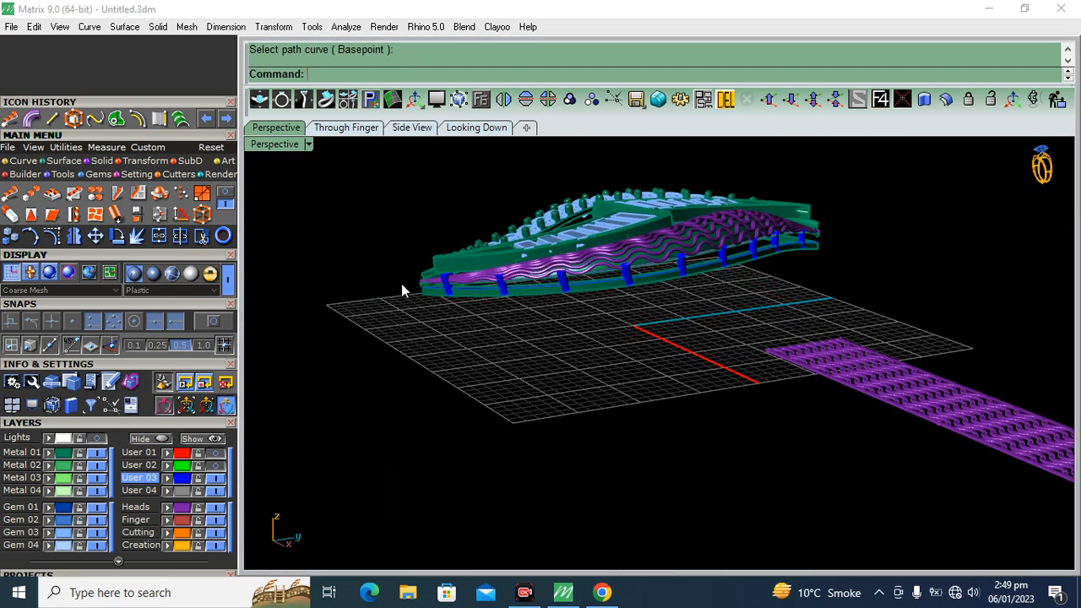
# Shift the first two misaligned posts of the array inward onto the frame beneath the wavy wires
pyautogui.scroll(8, 399, 283)
pyautogui.scroll(-7, 367, 271)
pyautogui.moveTo(739, 241); pyautogui.dragTo(766, 268, button='right')
pyautogui.scroll(8, 767, 273)
pyautogui.click(720, 281)
pyautogui.moveTo(704, 319); pyautogui.dragTo(685, 327)
pyautogui.click(366, 269)
pyautogui.keyDown('shift'); pyautogui.moveTo(464, 268); pyautogui.dragTo(616, 313, button='right'); pyautogui.keyUp('shift')
pyautogui.moveTo(511, 355); pyautogui.dragTo(504, 362)
pyautogui.click(565, 412)
pyautogui.scroll(-8, 620, 321)
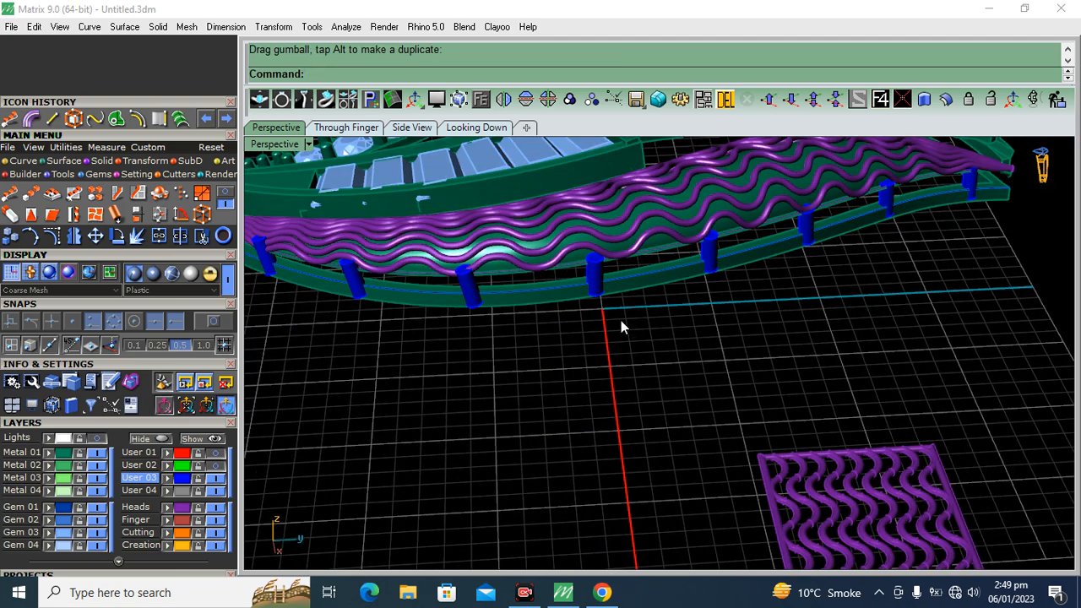
# Move the next post sideways onto the frame and lower it slightly beneath the wavy wires
pyautogui.scroll(6, 477, 309)
pyautogui.click(470, 290)
pyautogui.scroll(2, 449, 286)
pyautogui.moveTo(432, 286); pyautogui.dragTo(409, 285)
pyautogui.scroll(2, 471, 225)
pyautogui.moveTo(455, 177); pyautogui.dragTo(456, 195)
pyautogui.scroll(-6, 670, 172)
# Shift the neighbouring post onto the frame rail and lower the post following it along the wavy side
pyautogui.keyDown('shift'); pyautogui.moveTo(473, 251); pyautogui.dragTo(669, 276, button='right'); pyautogui.keyUp('shift')
pyautogui.scroll(5, 549, 228)
pyautogui.click(549, 225)
pyautogui.moveTo(538, 278); pyautogui.dragTo(514, 289)
pyautogui.click(625, 390)
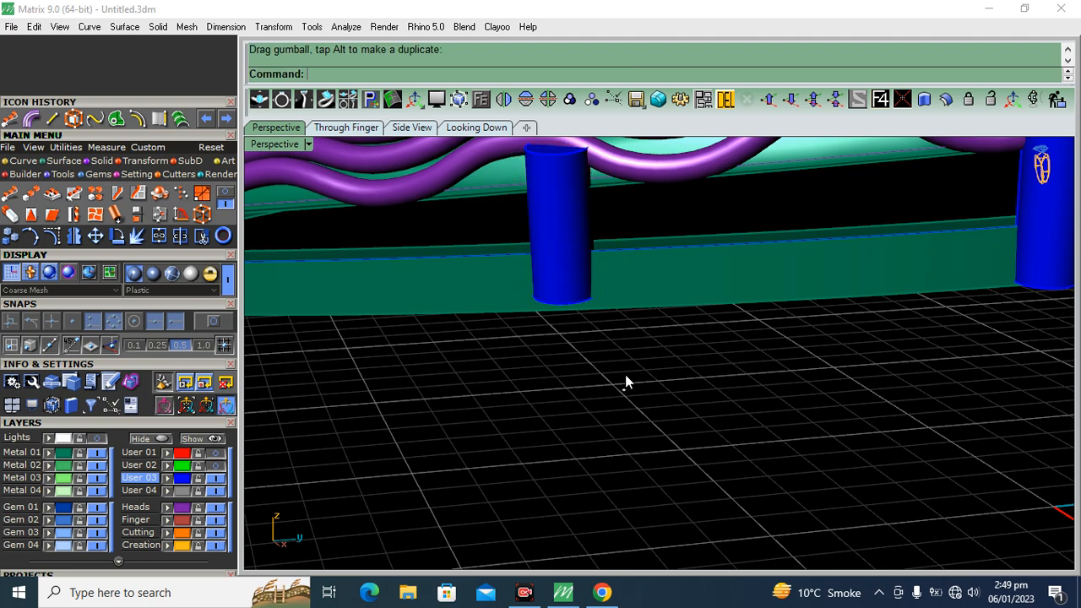
pyautogui.moveTo(625, 396); pyautogui.dragTo(656, 320, button='right')
pyautogui.click(626, 328)
pyautogui.moveTo(609, 296); pyautogui.dragTo(608, 309)
pyautogui.click(778, 437)
# Move the following post inward onto the frame and lower its top under the lowest wavy wire
pyautogui.scroll(-6, 759, 436)
pyautogui.keyDown('shift'); pyautogui.moveTo(603, 439); pyautogui.dragTo(684, 299, button='right'); pyautogui.keyUp('shift')
pyautogui.scroll(6, 608, 339)
pyautogui.click(563, 335)
pyautogui.scroll(-7, 606, 343)
pyautogui.scroll(6, 604, 345)
pyautogui.moveTo(588, 333); pyautogui.dragTo(568, 338)
pyautogui.moveTo(620, 317); pyautogui.dragTo(614, 283, button='right')
pyautogui.moveTo(615, 219); pyautogui.dragTo(616, 229)
pyautogui.click(705, 358)
# Reposition the tilted end post where the wires converge, lowering it to sit between the wires and the frame
pyautogui.click(334, 338)
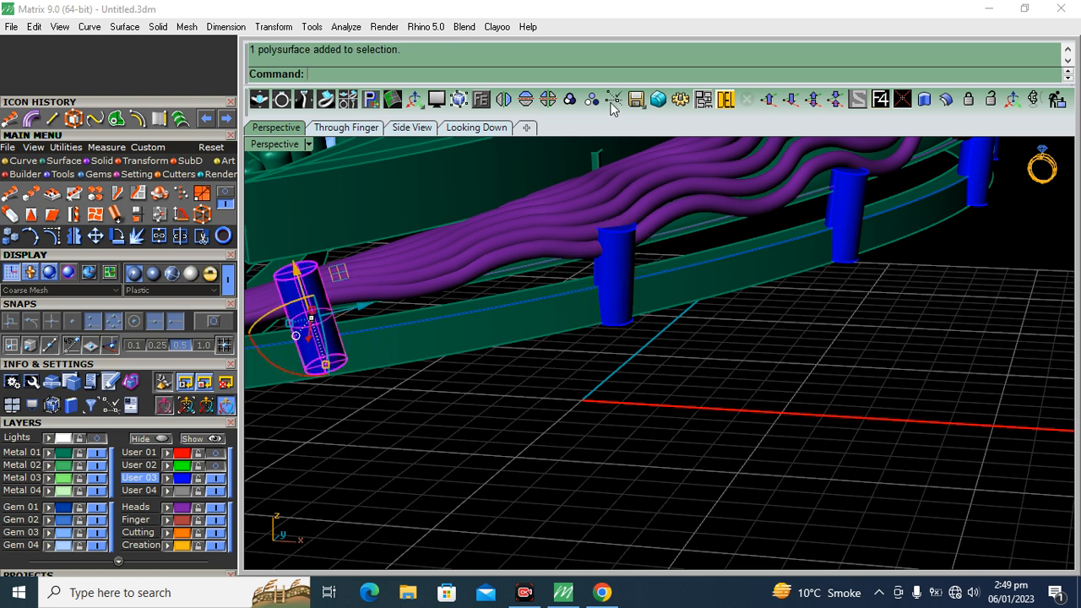
pyautogui.keyDown('shift'); pyautogui.moveTo(342, 363); pyautogui.dragTo(419, 374, button='right'); pyautogui.keyUp('shift')
pyautogui.moveTo(401, 375); pyautogui.dragTo(397, 364)
pyautogui.scroll(4, 386, 330)
pyautogui.moveTo(378, 289); pyautogui.dragTo(385, 322)
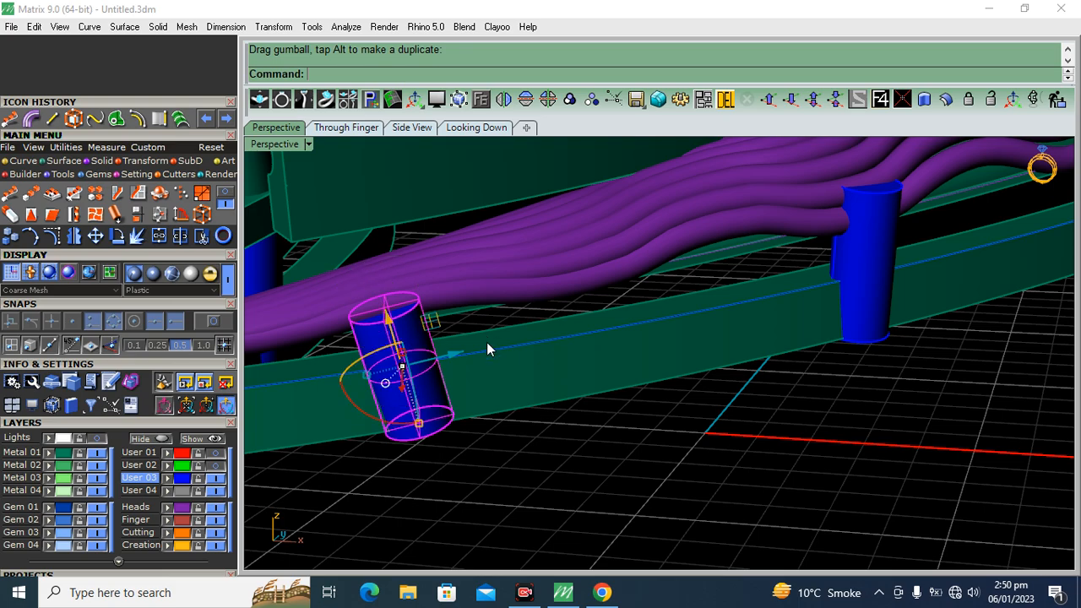
pyautogui.moveTo(490, 341); pyautogui.dragTo(328, 490, button='right')
pyautogui.moveTo(321, 483); pyautogui.dragTo(325, 478)
# Shift the post beside the tilted end post slightly inward so it sits on the frame
pyautogui.scroll(-9, 588, 331)
pyautogui.keyDown('shift'); pyautogui.moveTo(872, 334); pyautogui.dragTo(785, 400, button='right'); pyautogui.keyUp('shift')
pyautogui.scroll(8, 693, 347)
pyautogui.scroll(2, 693, 348)
pyautogui.click(674, 353)
pyautogui.moveTo(694, 376); pyautogui.dragTo(673, 368)
pyautogui.click(877, 431)
# Nudge the following post along the curved frame inward under the wavy wires
pyautogui.scroll(-8, 811, 320)
pyautogui.moveTo(796, 292); pyautogui.dragTo(718, 283, button='right')
pyautogui.scroll(8, 674, 263)
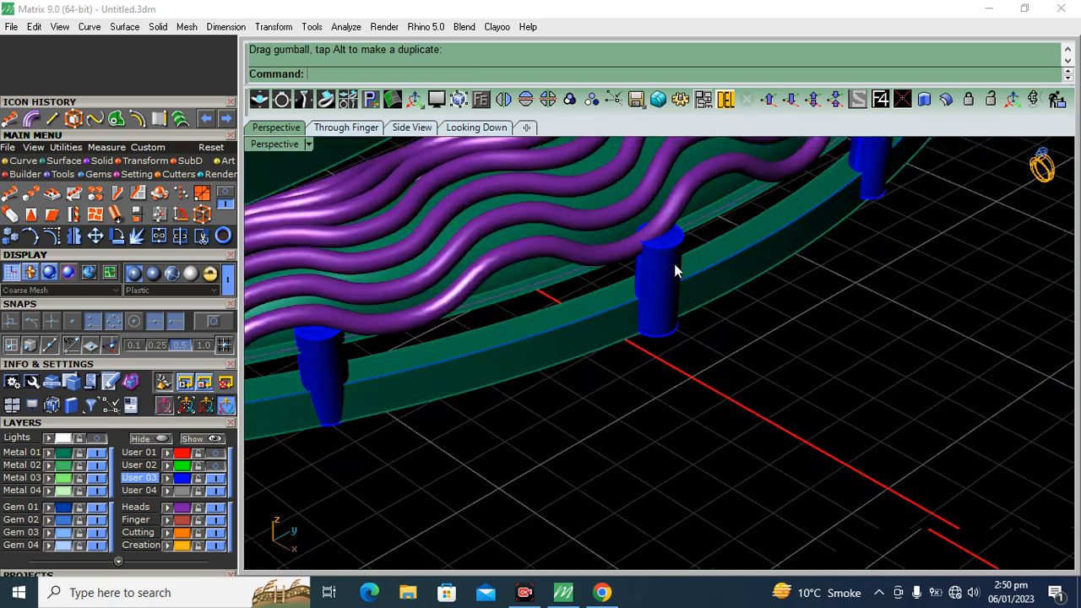
pyautogui.scroll(2, 674, 271)
pyautogui.click(661, 279)
pyautogui.moveTo(677, 315); pyautogui.dragTo(661, 318)
# Adjust the middle post on the wavy side so it lines up with the frame rail
pyautogui.scroll(-8, 660, 318)
pyautogui.moveTo(894, 316); pyautogui.dragTo(785, 327, button='right')
pyautogui.scroll(6, 705, 327)
pyautogui.click(710, 363)
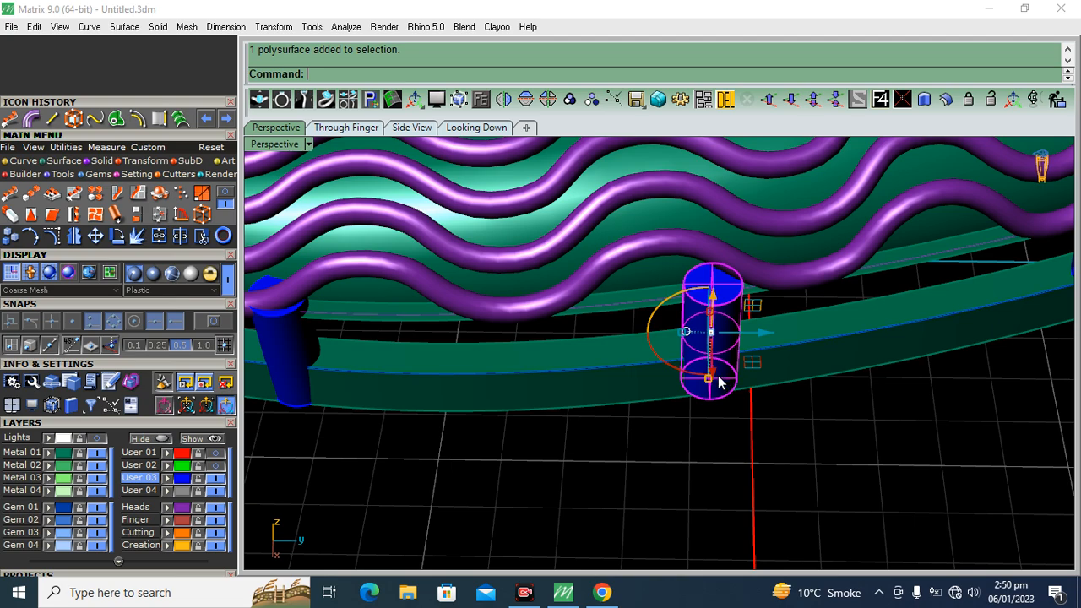
pyautogui.moveTo(717, 372); pyautogui.dragTo(831, 477)
pyautogui.click(576, 325)
# Pull two more posts on the wavy side inward so they sit under the outermost wire
pyautogui.scroll(-8, 576, 326)
pyautogui.moveTo(688, 355); pyautogui.dragTo(686, 377, button='right')
pyautogui.scroll(8, 763, 363)
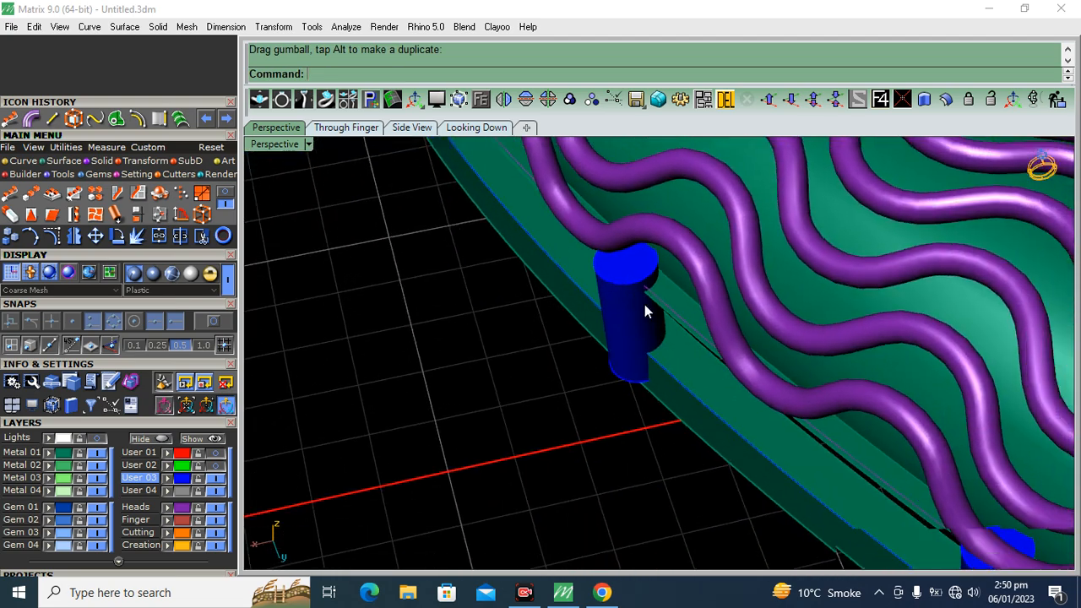
pyautogui.scroll(6, 633, 301)
pyautogui.moveTo(621, 298); pyautogui.dragTo(648, 290)
pyautogui.click(576, 256)
pyautogui.scroll(-5, 577, 255)
pyautogui.scroll(-5, 577, 255)
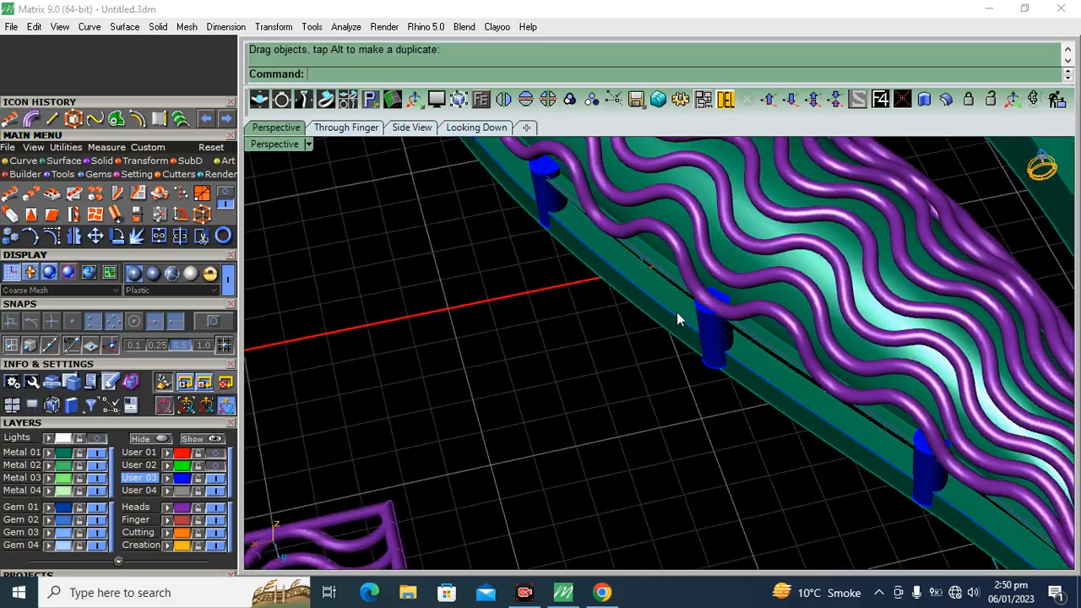
pyautogui.scroll(6, 685, 313)
pyautogui.moveTo(740, 372); pyautogui.dragTo(756, 368)
pyautogui.click(650, 287)
# Examine the post row along the wavy side and the unsupported frame beneath the round stones
pyautogui.scroll(-4, 651, 288)
pyautogui.moveTo(662, 329); pyautogui.dragTo(733, 354, button='right')
pyautogui.scroll(5, 704, 240)
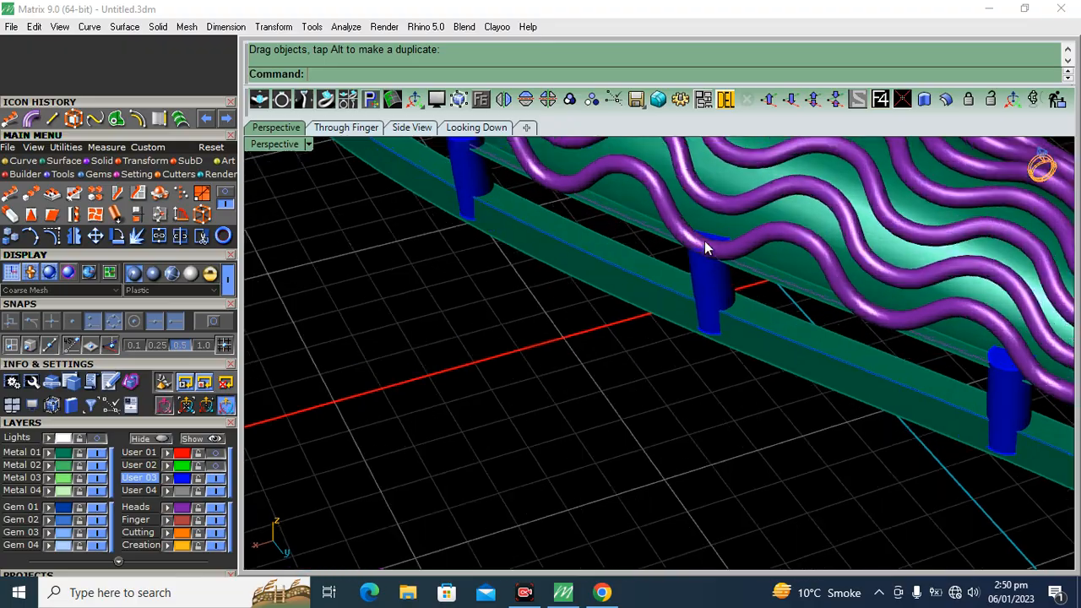
pyautogui.scroll(-8, 629, 236)
pyautogui.keyDown('shift'); pyautogui.moveTo(704, 329); pyautogui.dragTo(595, 315, button='right'); pyautogui.keyUp('shift')
pyautogui.scroll(-5, 608, 316)
pyautogui.moveTo(758, 321); pyautogui.dragTo(814, 349, button='right')
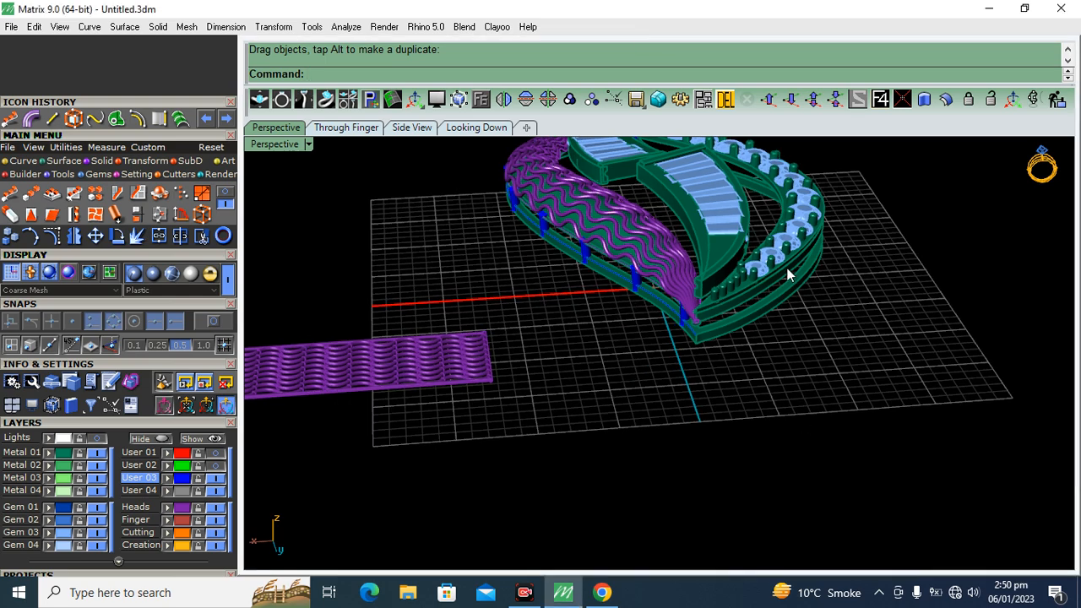
pyautogui.keyDown('shift'); pyautogui.moveTo(811, 326); pyautogui.dragTo(787, 352, button='right'); pyautogui.keyUp('shift')
# Copy the post at the pendant's pointed tip around the corner to the stone-set side of the frame
pyautogui.scroll(5, 685, 331)
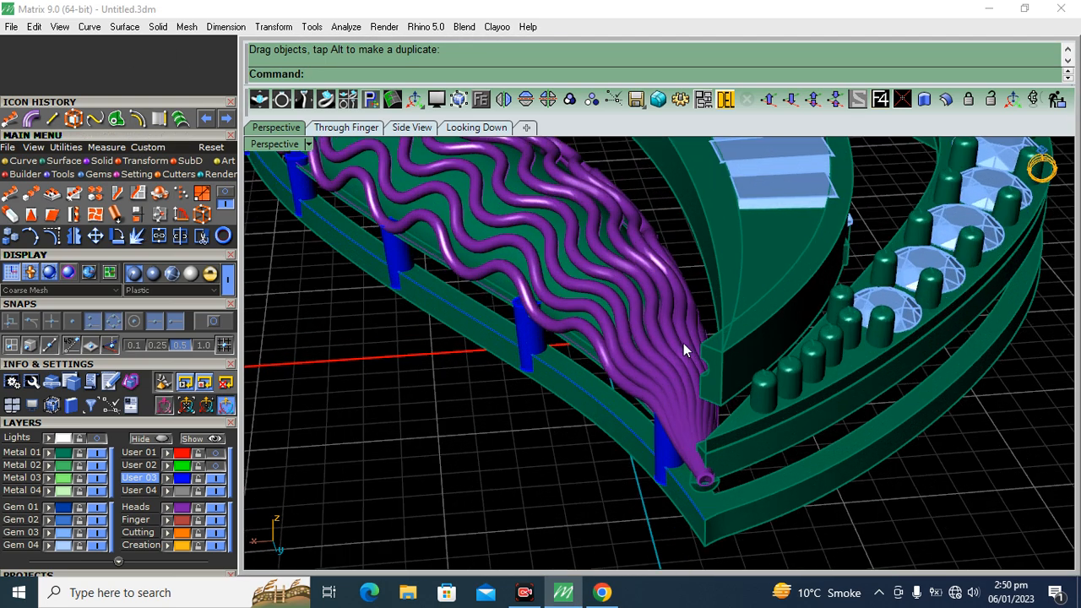
pyautogui.click(663, 478)
pyautogui.click(11, 237)
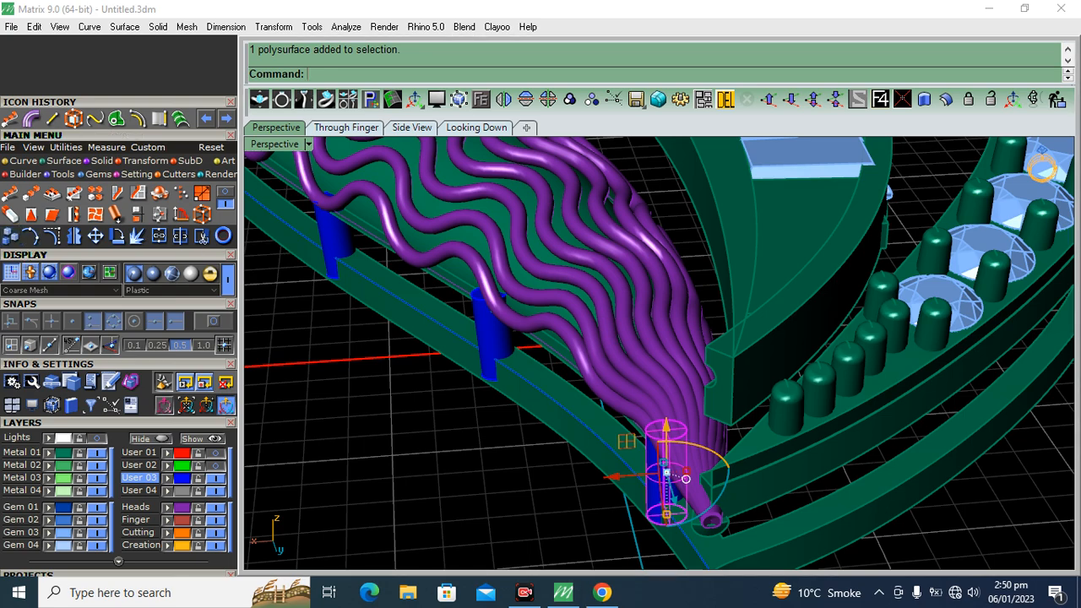
pyautogui.scroll(-5, 604, 296)
pyautogui.moveTo(611, 297); pyautogui.dragTo(571, 313, button='right')
pyautogui.scroll(5, 553, 287)
pyautogui.click(545, 269)
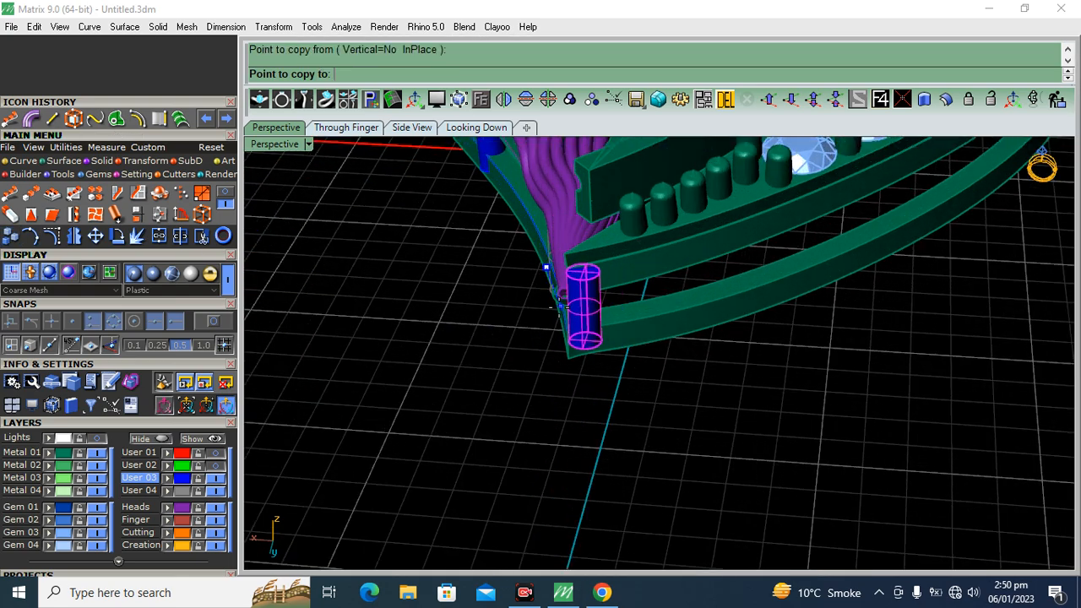
pyautogui.click(561, 311)
pyautogui.rightClick(560, 311)
# Move the copied post inward onto the frame's tip and lower it beneath the stone-set rail
pyautogui.scroll(-4, 560, 310)
pyautogui.moveTo(561, 310); pyautogui.dragTo(495, 345, button='right')
pyautogui.scroll(7, 523, 262)
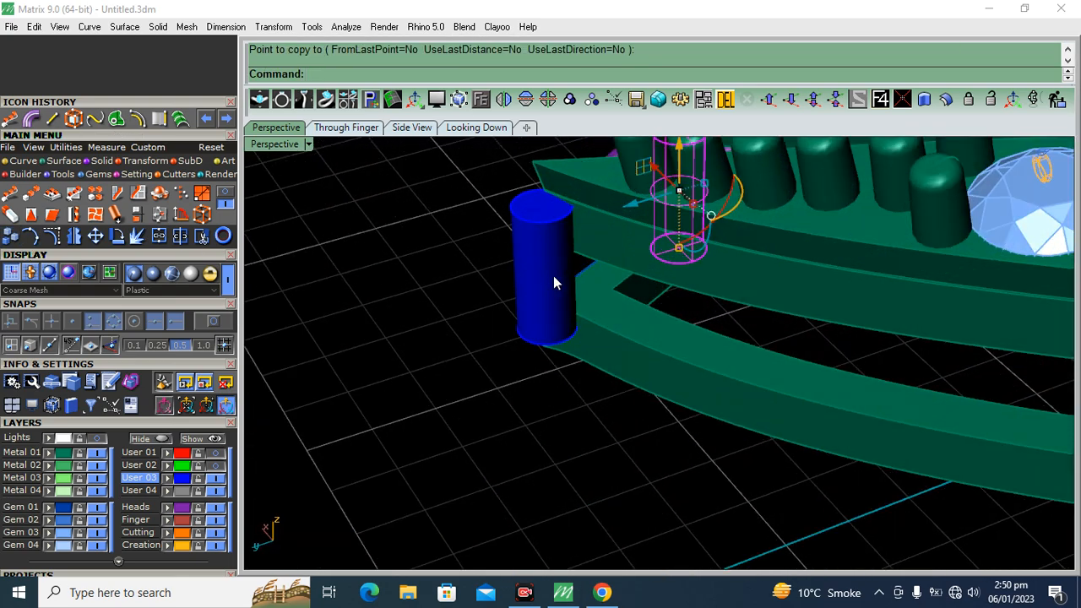
pyautogui.click(554, 278)
pyautogui.moveTo(499, 289); pyautogui.dragTo(528, 282)
pyautogui.scroll(1, 582, 234)
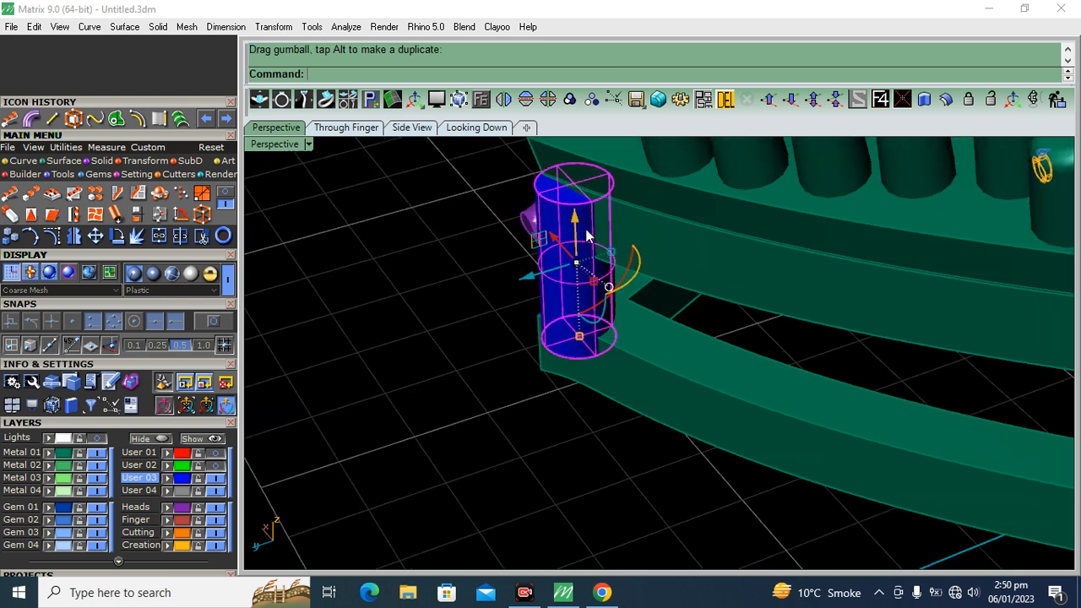
pyautogui.moveTo(579, 227); pyautogui.dragTo(581, 250)
pyautogui.click(480, 284)
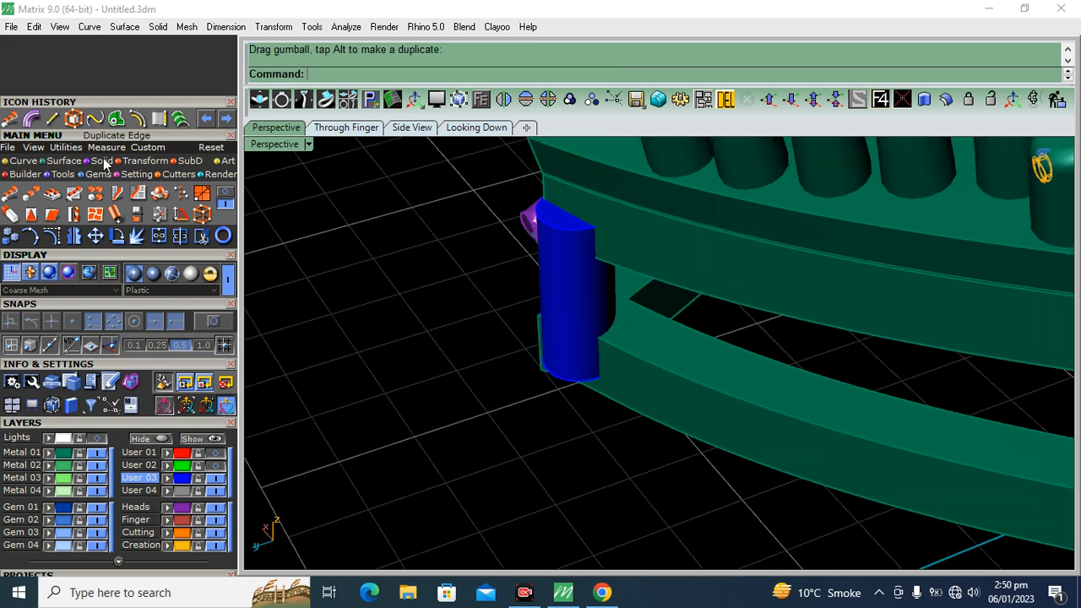
# Duplicate the base frame's upper outer edge on the stone-set side as a curve
pyautogui.click(159, 120)
pyautogui.click(674, 372)
pyautogui.press('Return')
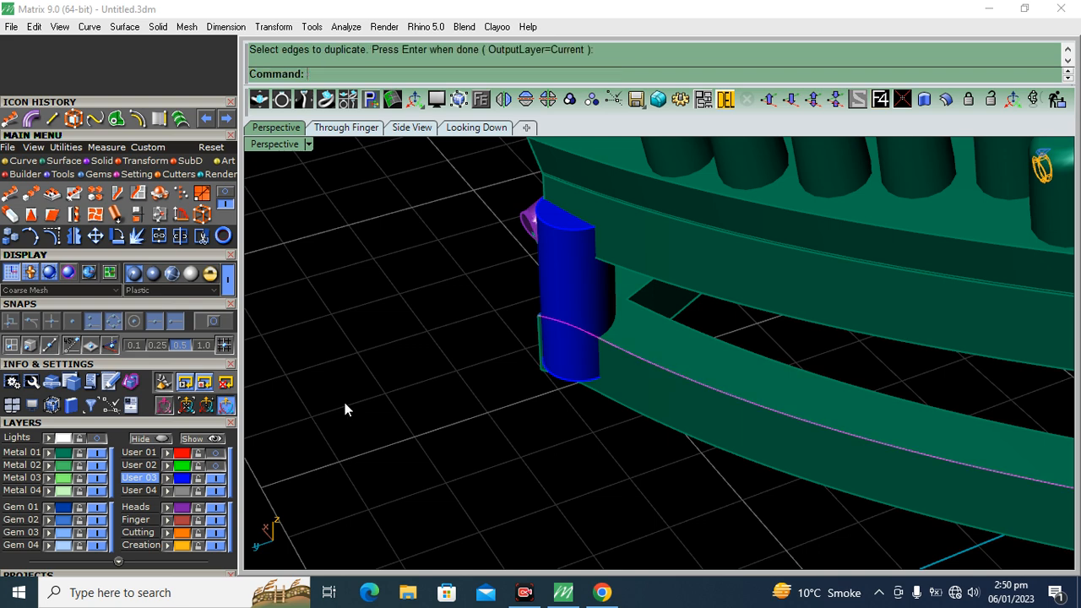
# Array the tip post along the stone-side edge curve with 10 items and Freeform orientation
pyautogui.click(568, 298)
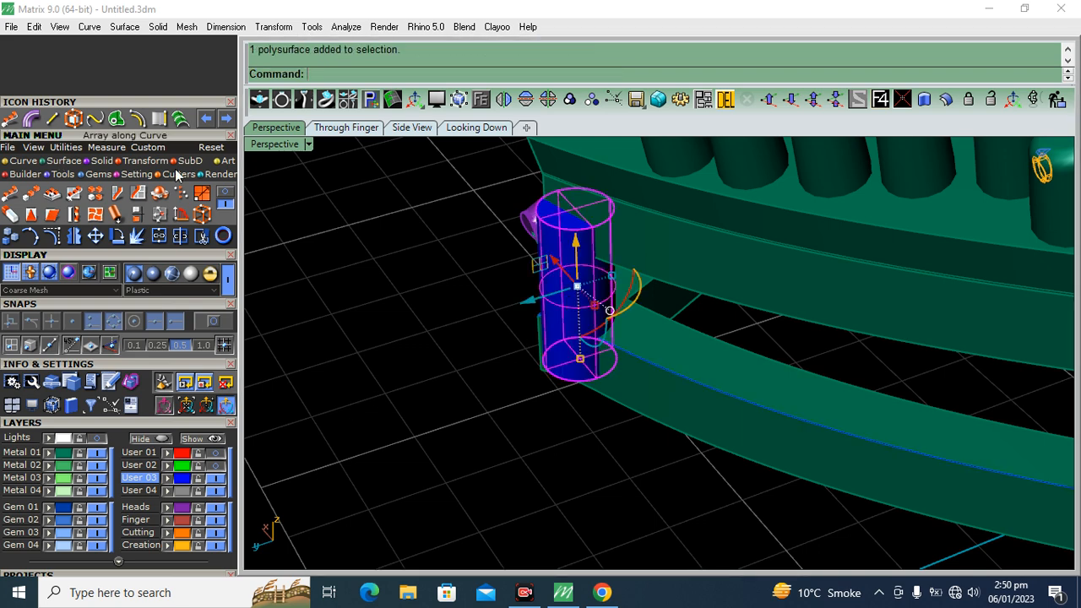
pyautogui.click(701, 387)
pyautogui.click(748, 424)
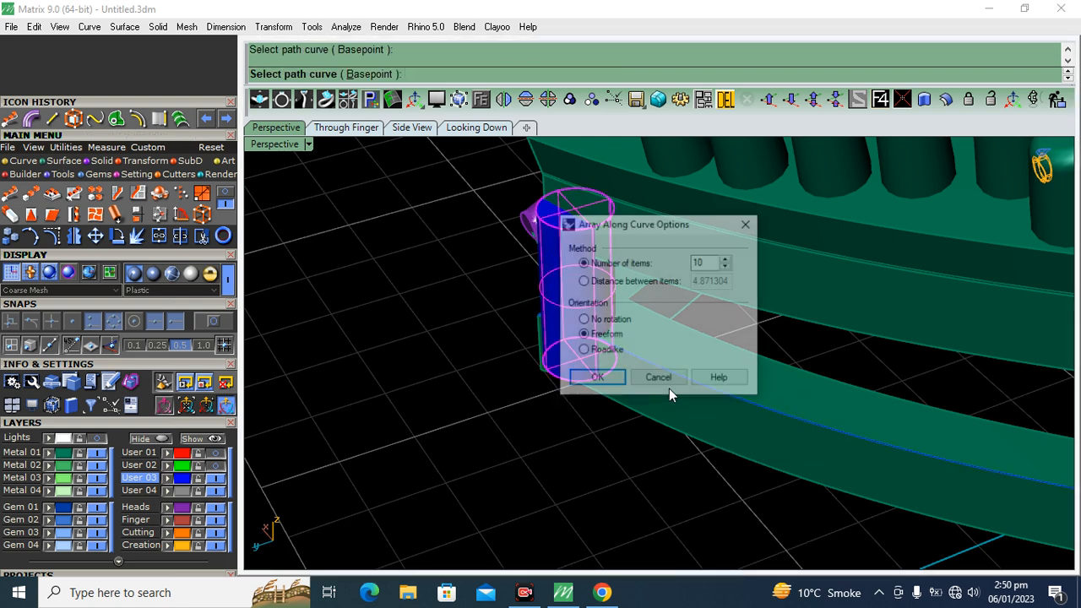
pyautogui.click(612, 378)
# Lower one of the newly arrayed posts so it sits properly between the stone-set rail and the frame
pyautogui.scroll(-5, 432, 334)
pyautogui.moveTo(532, 354); pyautogui.dragTo(726, 369, button='right')
pyautogui.scroll(5, 796, 338)
pyautogui.click(794, 338)
pyautogui.scroll(4, 717, 341)
pyautogui.moveTo(690, 296); pyautogui.dragTo(848, 359)
pyautogui.moveTo(849, 277); pyautogui.dragTo(849, 309)
# Shift two arrayed posts on the stone-set side inward onto the frame rail
pyautogui.scroll(-5, 603, 297)
pyautogui.keyDown('shift'); pyautogui.moveTo(479, 294); pyautogui.dragTo(782, 295, button='right'); pyautogui.keyUp('shift')
pyautogui.moveTo(663, 329); pyautogui.dragTo(603, 294, button='right')
pyautogui.scroll(6, 757, 260)
pyautogui.click(757, 267)
pyautogui.moveTo(756, 268); pyautogui.dragTo(754, 258)
pyautogui.click(359, 285)
pyautogui.moveTo(372, 240); pyautogui.dragTo(390, 228)
# Nudge the next two posts along the stone-set side inward under the rail
pyautogui.scroll(-7, 410, 221)
pyautogui.scroll(6, 695, 300)
pyautogui.scroll(-7, 603, 346)
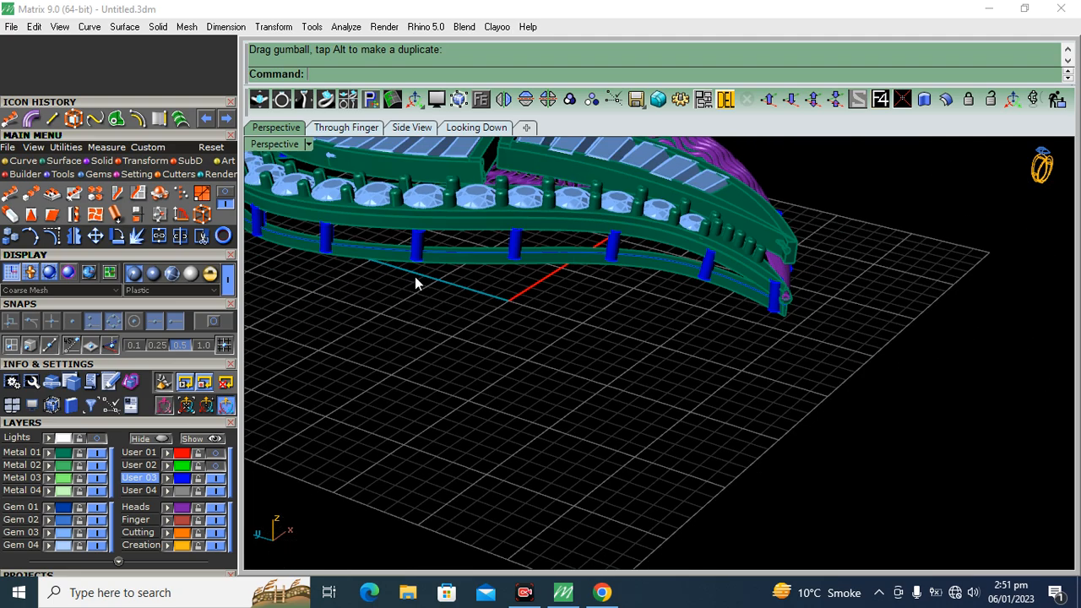
pyautogui.scroll(8, 635, 268)
pyautogui.click(637, 268)
pyautogui.moveTo(650, 228); pyautogui.dragTo(658, 220)
pyautogui.scroll(-7, 671, 223)
pyautogui.scroll(8, 506, 259)
pyautogui.click(589, 243)
pyautogui.moveTo(579, 261); pyautogui.dragTo(587, 253)
pyautogui.scroll(-7, 671, 285)
# Seat two further posts beneath the round stones by moving them slightly inward onto the frame
pyautogui.scroll(8, 452, 320)
pyautogui.click(452, 321)
pyautogui.moveTo(456, 291); pyautogui.dragTo(462, 285)
pyautogui.scroll(-7, 517, 295)
pyautogui.scroll(6, 517, 287)
pyautogui.scroll(5, 521, 293)
pyautogui.click(523, 292)
pyautogui.moveTo(528, 258); pyautogui.dragTo(533, 253)
pyautogui.click(607, 289)
pyautogui.scroll(-9, 627, 237)
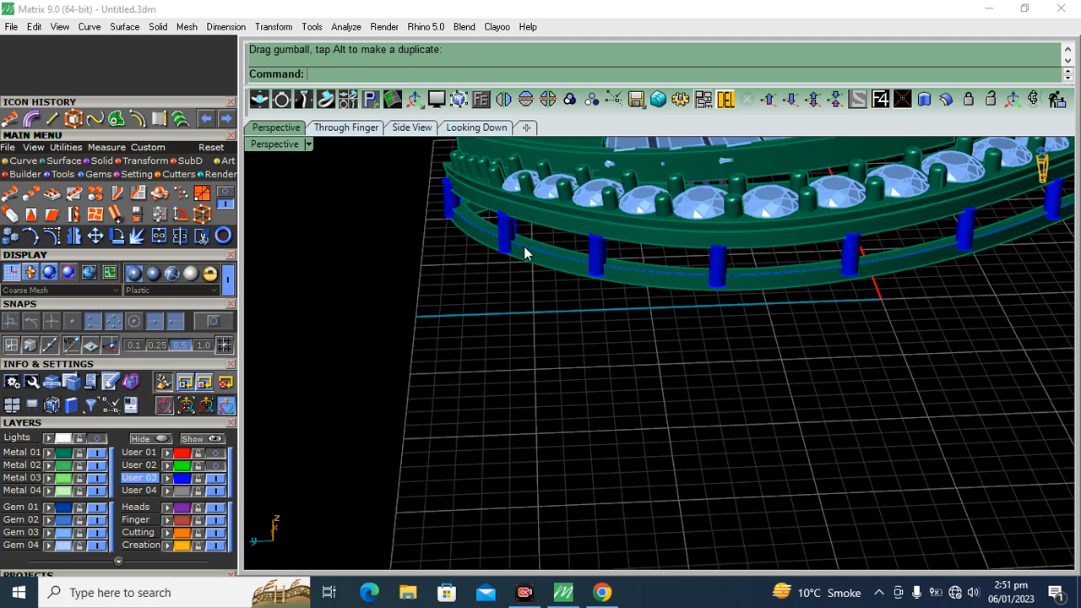
# Hide the Gem 03 layer, put the pendant's posts on Metal 01 and group the metal parts without the wavy lattice pieces
pyautogui.moveTo(528, 245); pyautogui.dragTo(517, 277, button='right')
pyautogui.scroll(-7, 583, 414)
pyautogui.moveTo(690, 403); pyautogui.dragTo(448, 464, button='right')
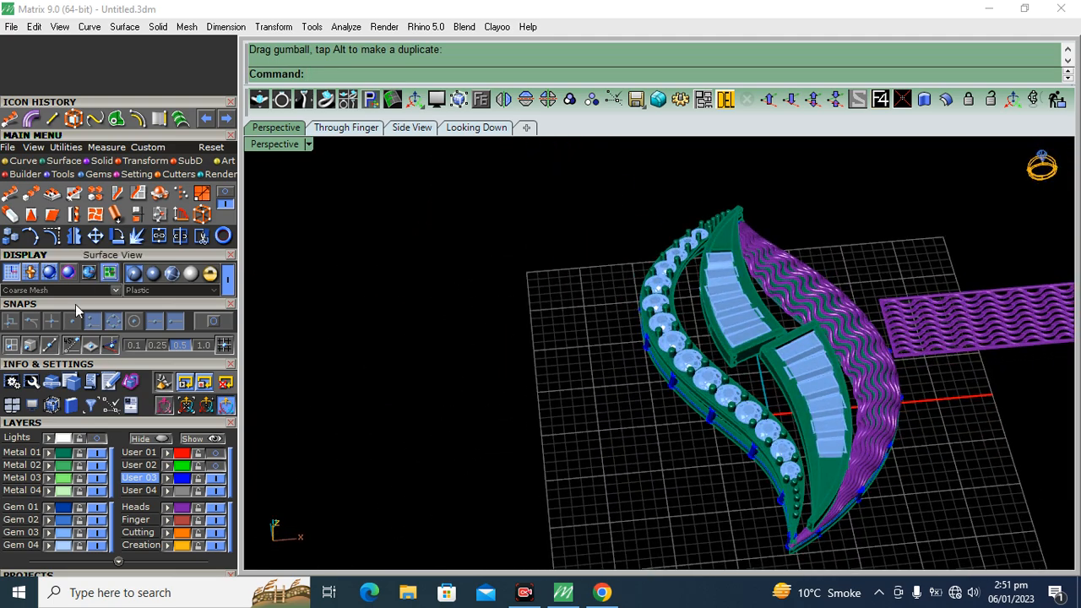
pyautogui.click(96, 534)
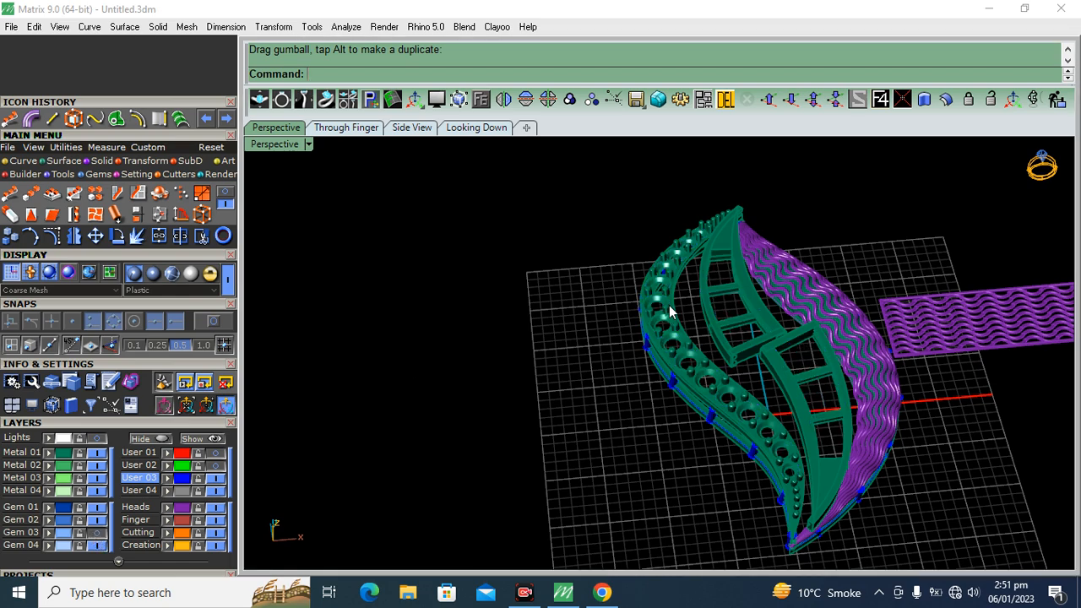
pyautogui.scroll(-5, 669, 311)
pyautogui.hotkey('ctrl', 'a')
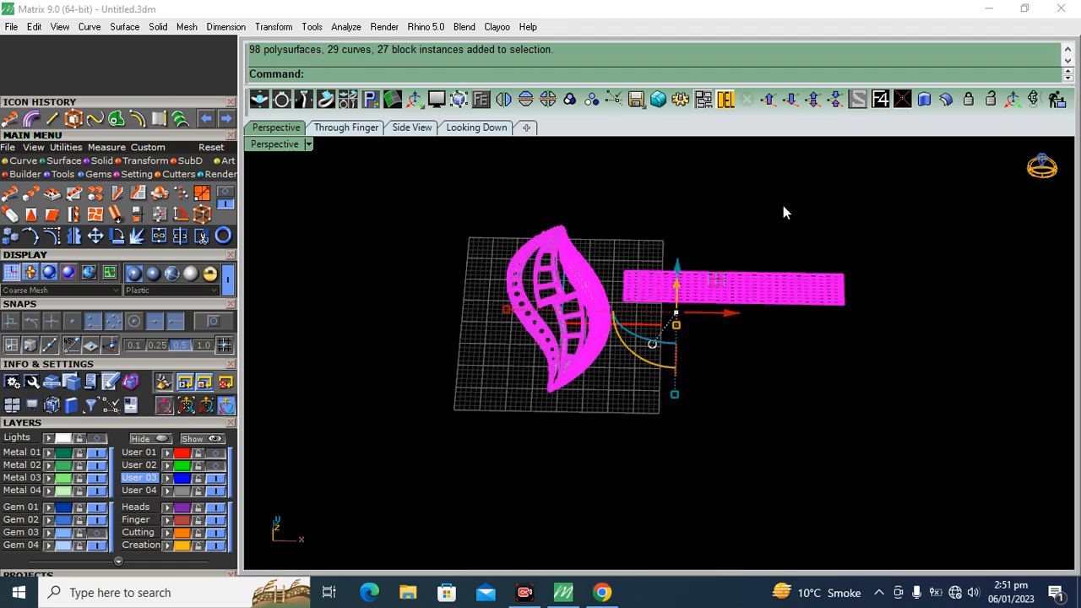
pyautogui.keyDown('ctrl'); pyautogui.moveTo(783, 205); pyautogui.dragTo(770, 414); pyautogui.keyUp('ctrl')
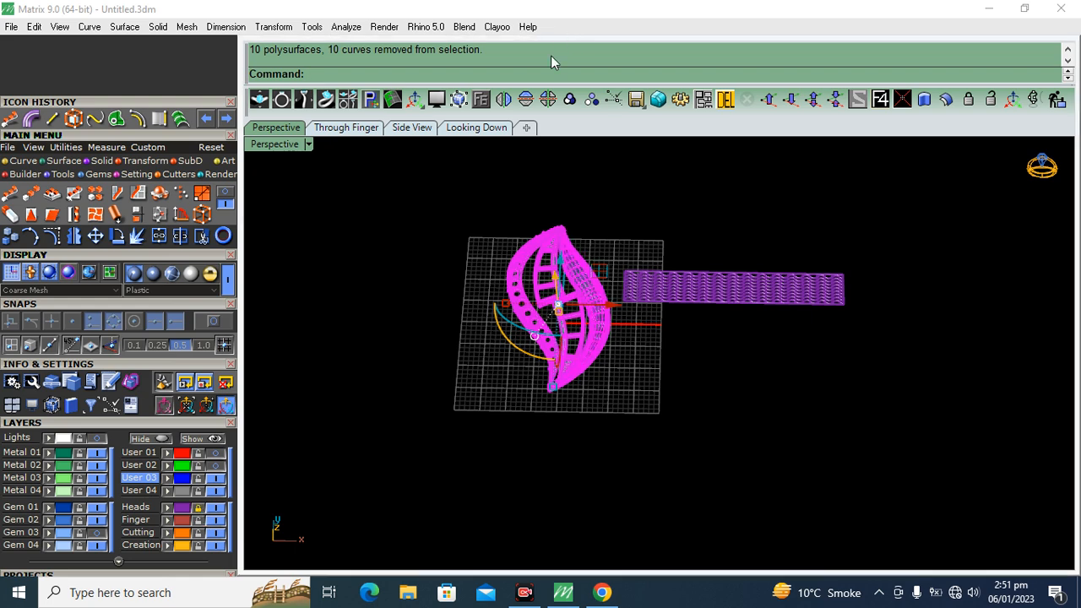
pyautogui.click(569, 99)
pyautogui.click(509, 417)
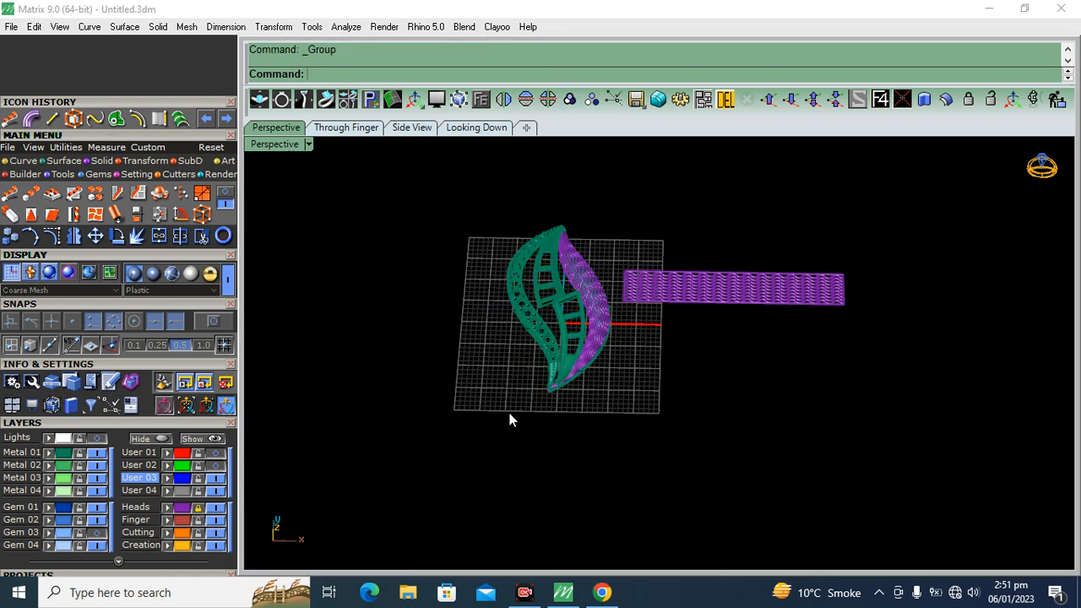
# Move the wavy lattice pieces from the Heads layer to the Finger layer and show the Gem 03 stones again
pyautogui.click(186, 512)
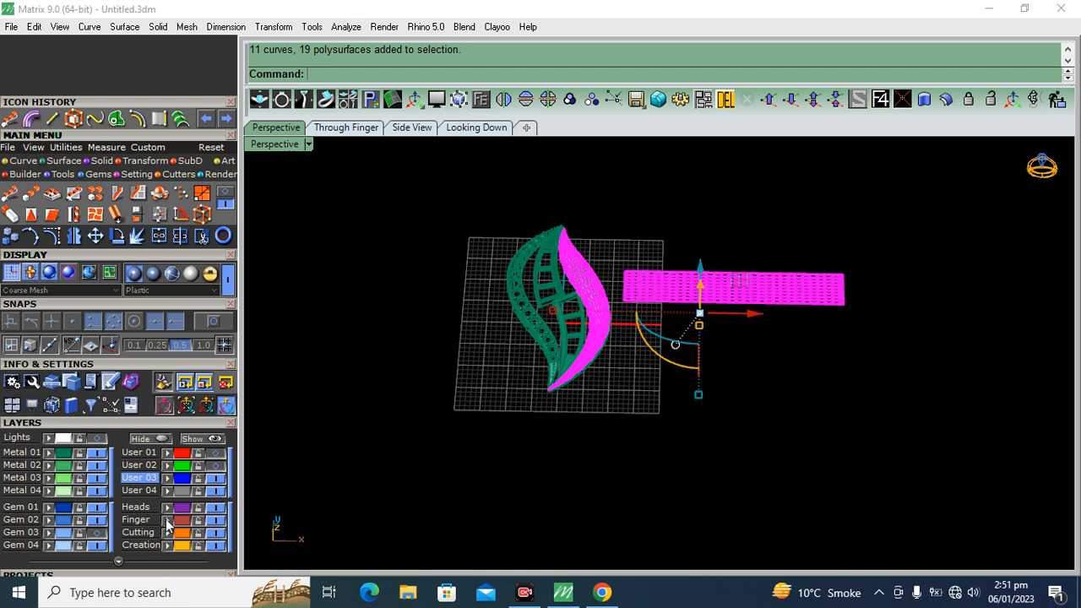
pyautogui.click(167, 519)
pyautogui.click(97, 532)
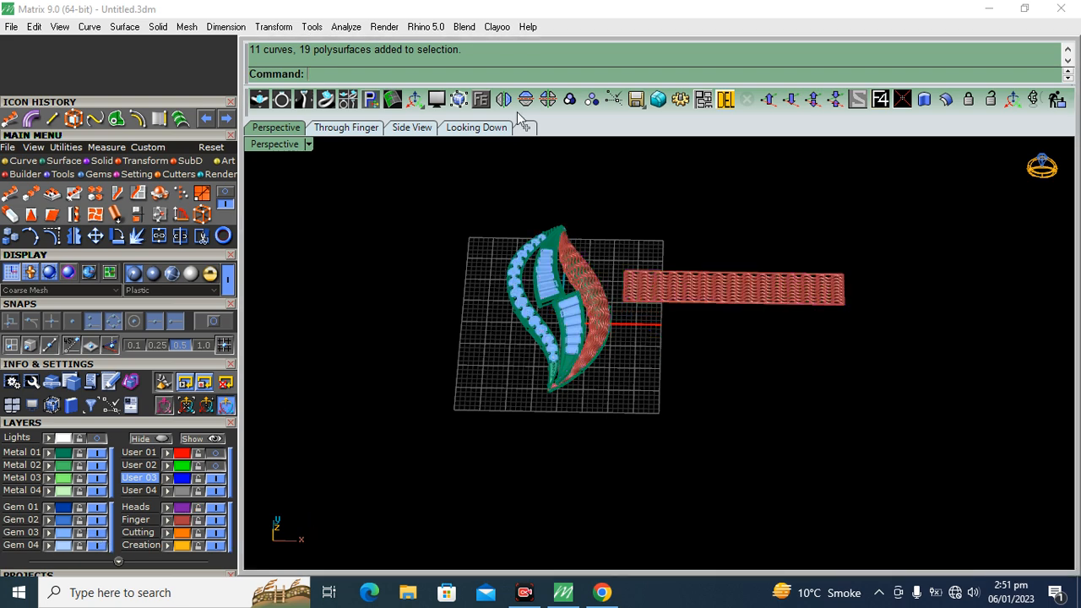
# In the Looking Down view, draw a circle of diameter 2 centred on the sketched ring above the pendant's tip
pyautogui.click(476, 128)
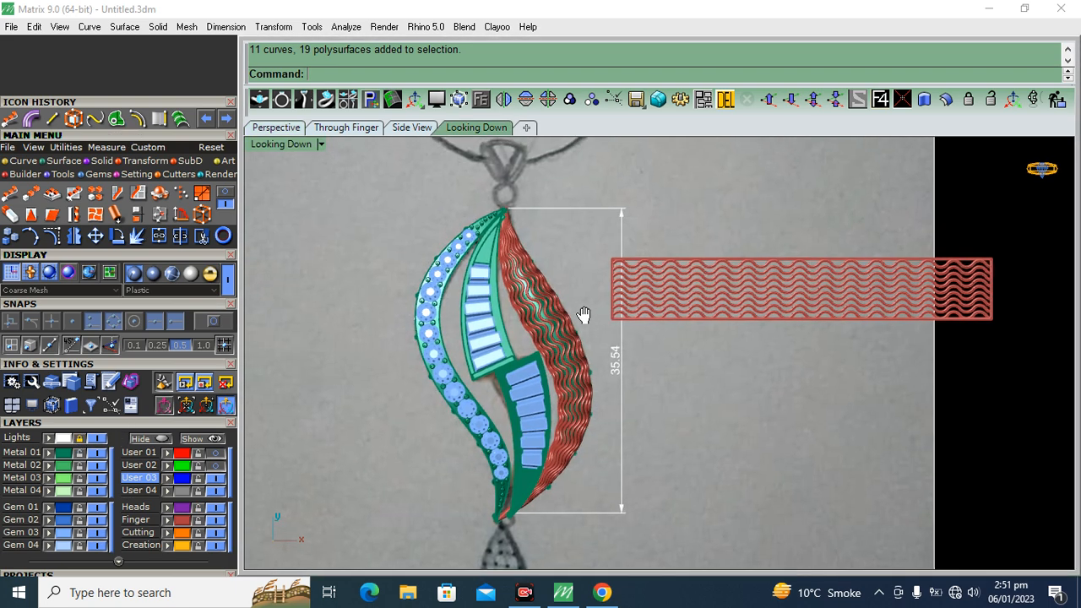
pyautogui.scroll(-3, 620, 331)
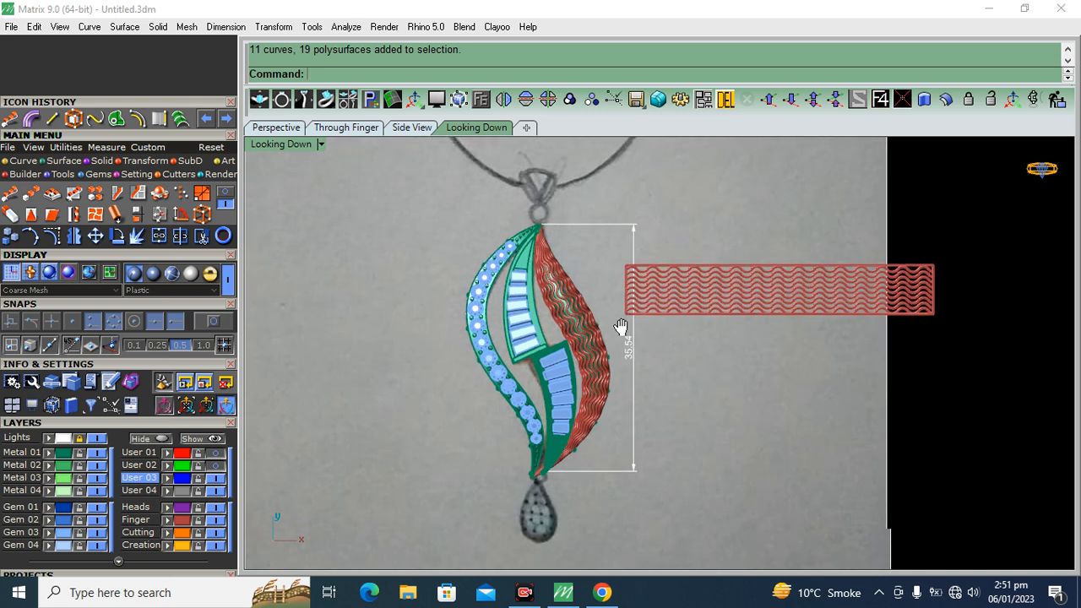
pyautogui.click(152, 277)
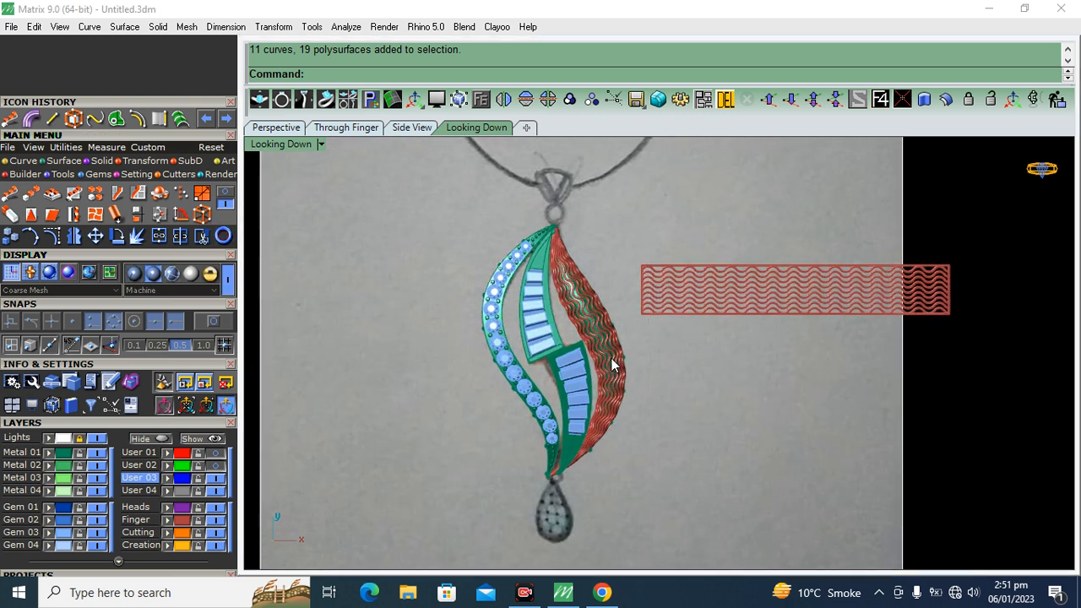
pyautogui.moveTo(611, 362); pyautogui.dragTo(595, 347, button='right')
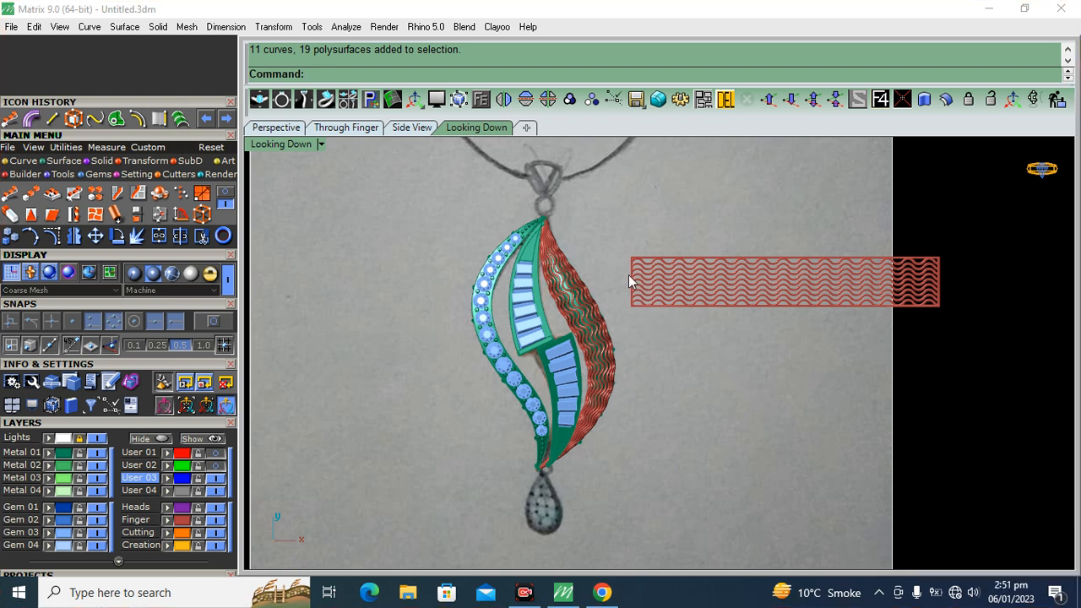
pyautogui.scroll(5, 557, 224)
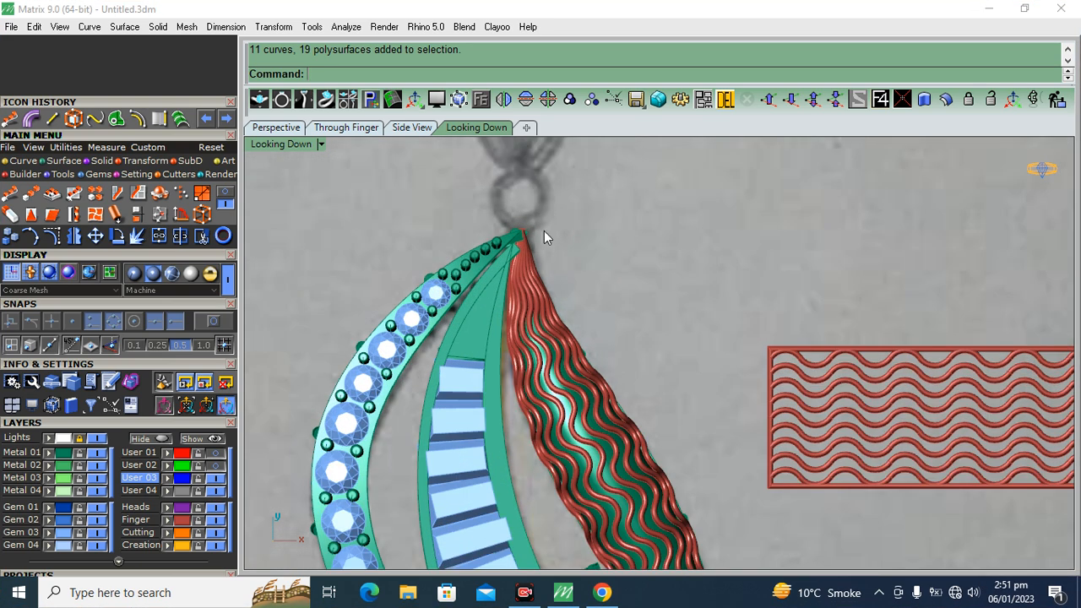
pyautogui.click(25, 160)
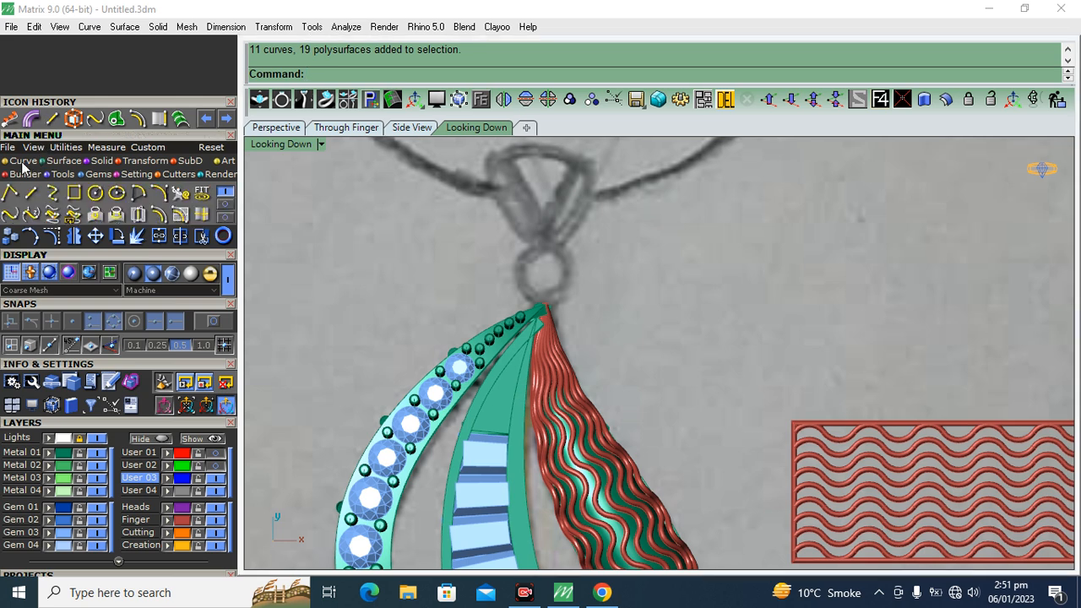
pyautogui.click(95, 192)
pyautogui.click(221, 324)
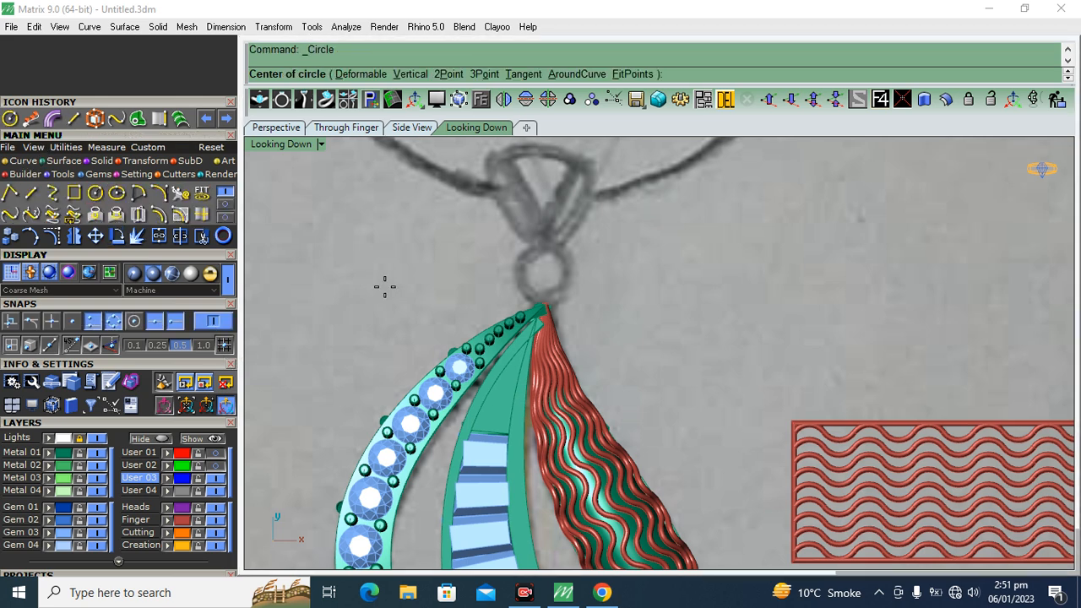
pyautogui.scroll(5, 549, 258)
pyautogui.click(532, 311)
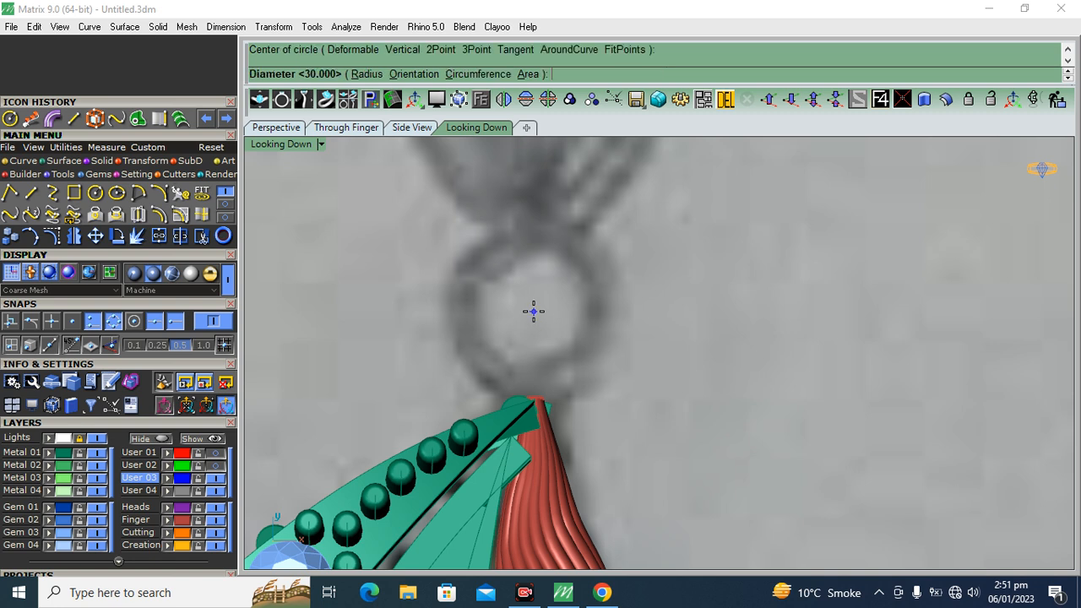
pyautogui.write('2')
pyautogui.press('Return')
# Offset the circle outward to the outer edge of the sketched ring
pyautogui.click(133, 273)
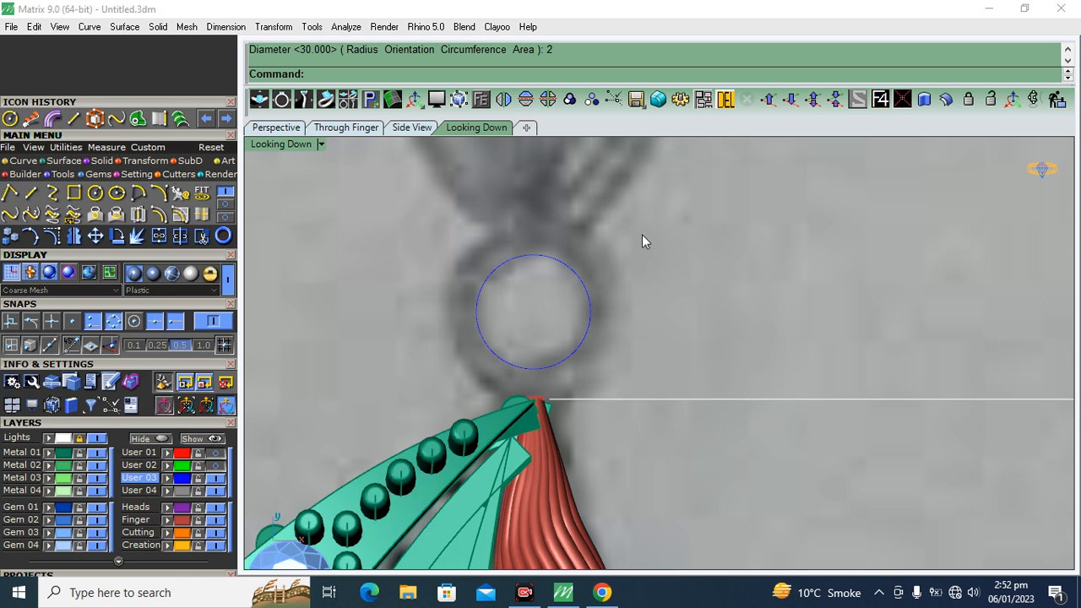
pyautogui.click(581, 295)
pyautogui.click(163, 215)
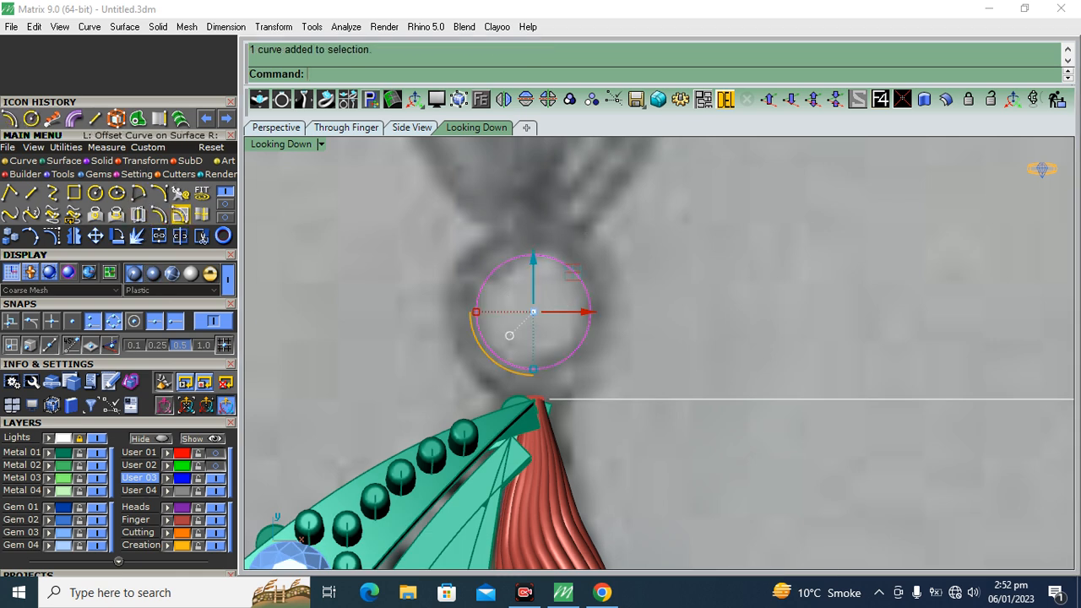
pyautogui.click(453, 229)
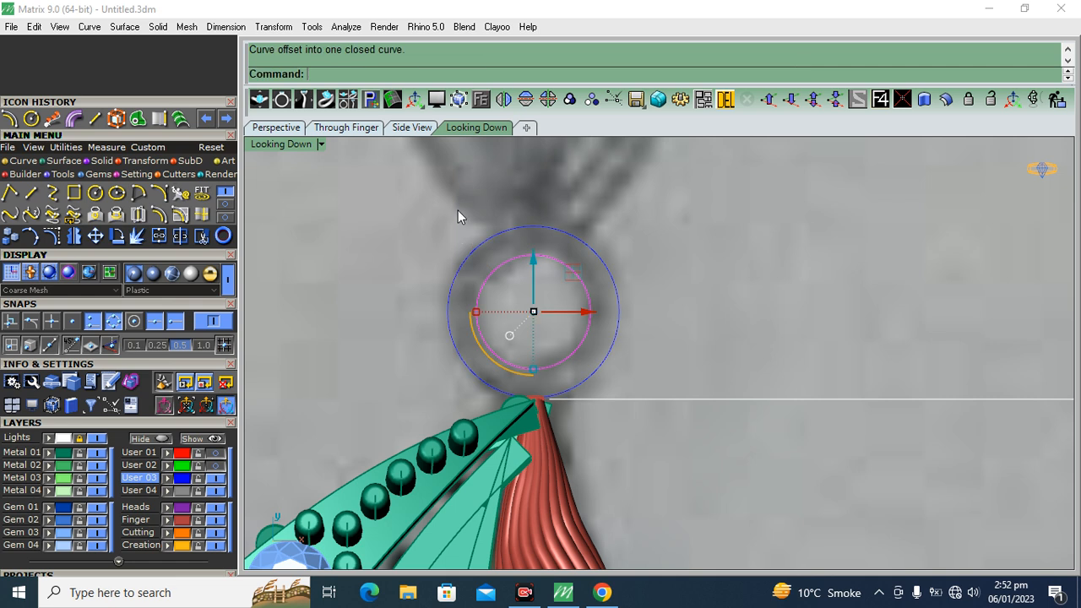
# Create one tween curve midway between the inner and outer circles
pyautogui.moveTo(657, 205); pyautogui.dragTo(531, 303)
pyautogui.click(225, 205)
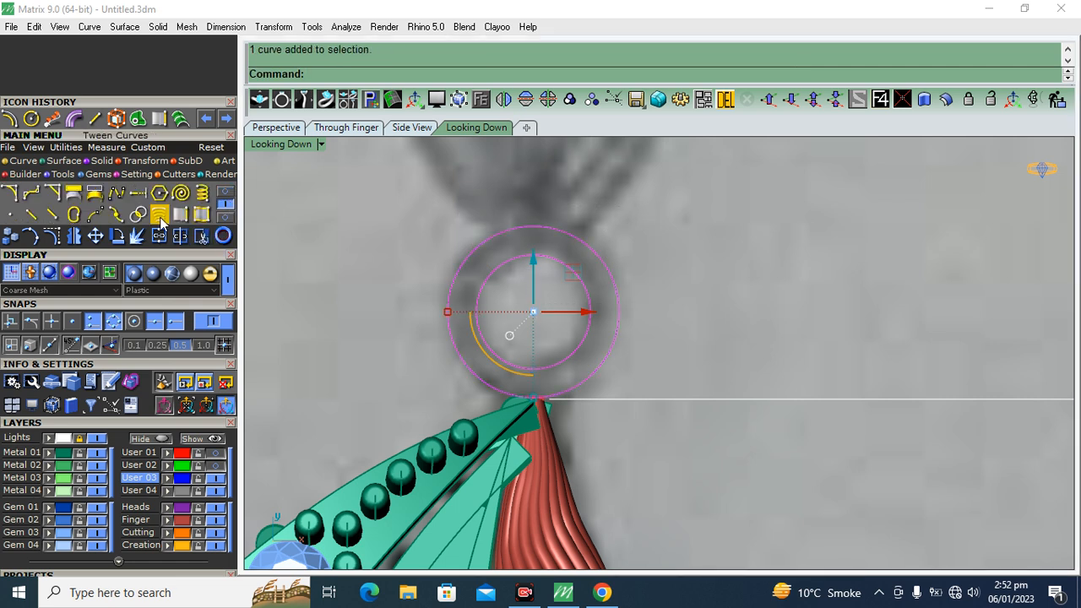
pyautogui.click(158, 222)
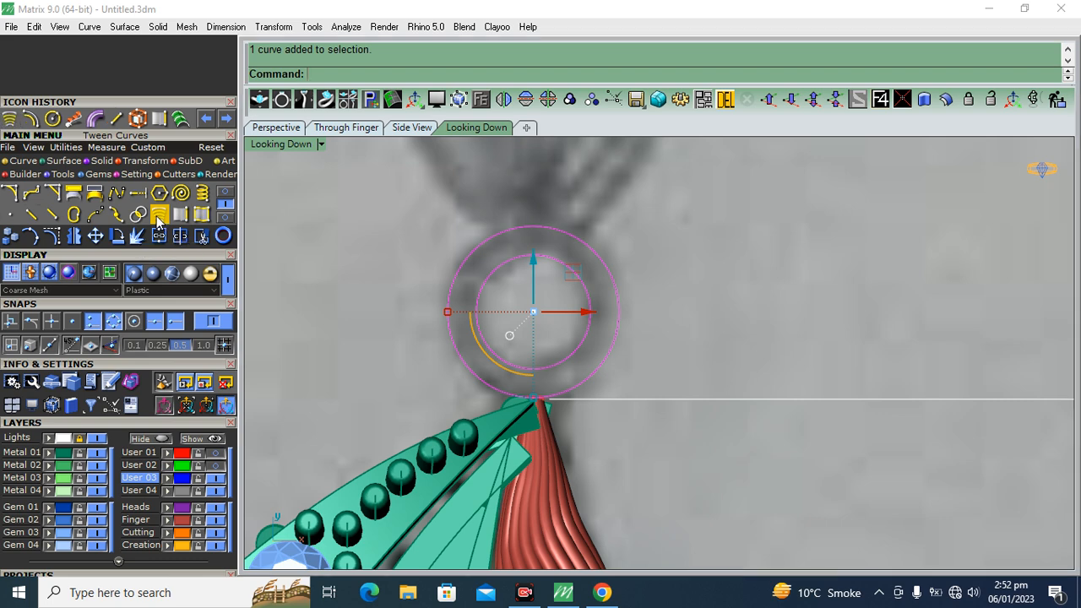
pyautogui.scroll(4, 547, 250)
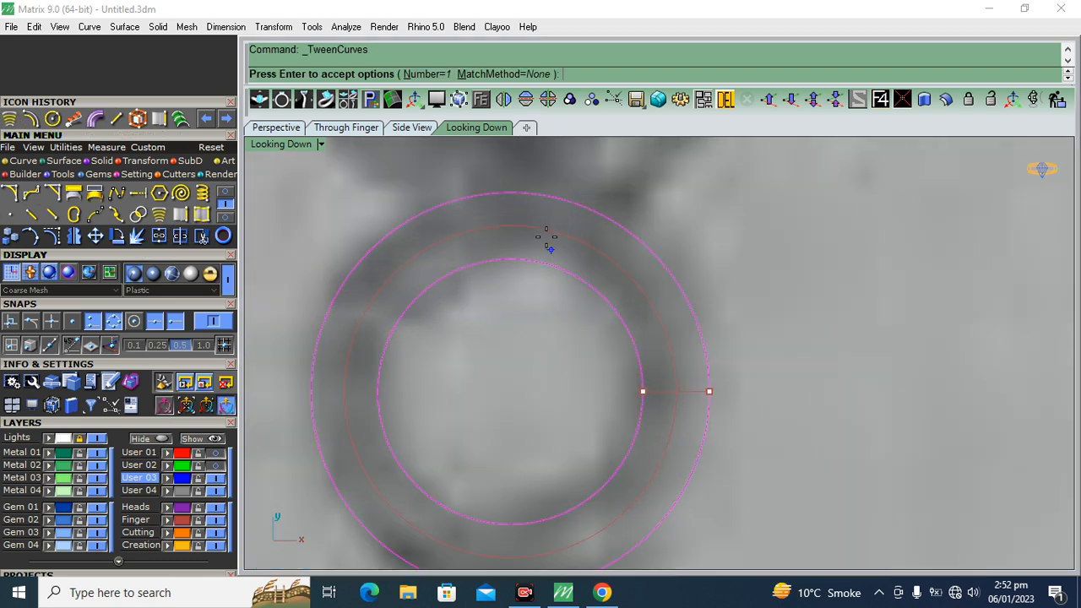
pyautogui.rightClick(658, 275)
# Pipe the middle circle with a diameter of 0.85 to form a solid ring
pyautogui.click(588, 252)
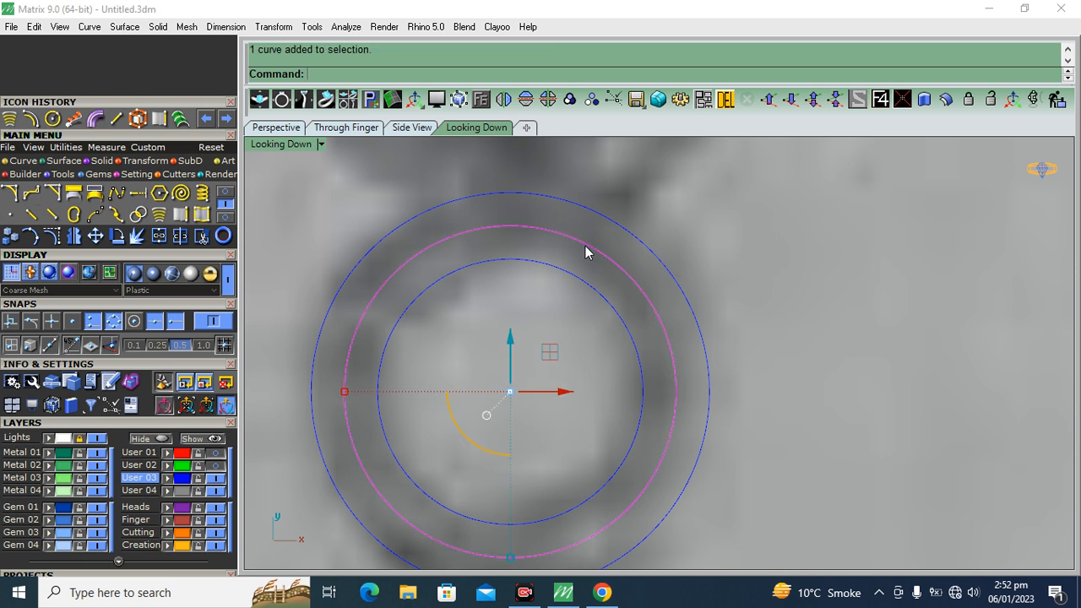
pyautogui.click(95, 118)
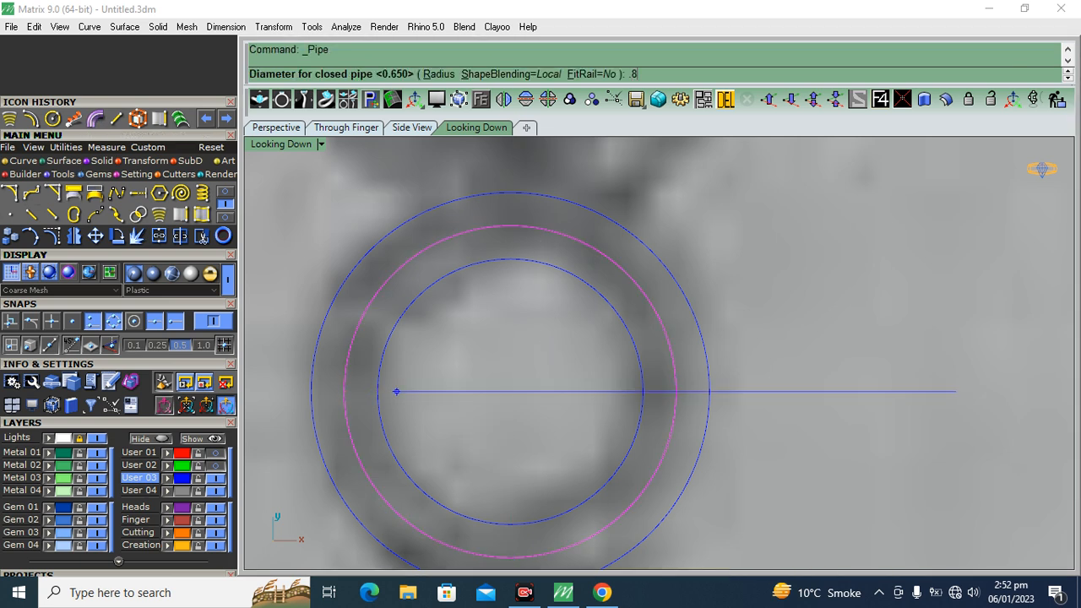
pyautogui.write('.85')
pyautogui.press('Return')
pyautogui.press('Return')
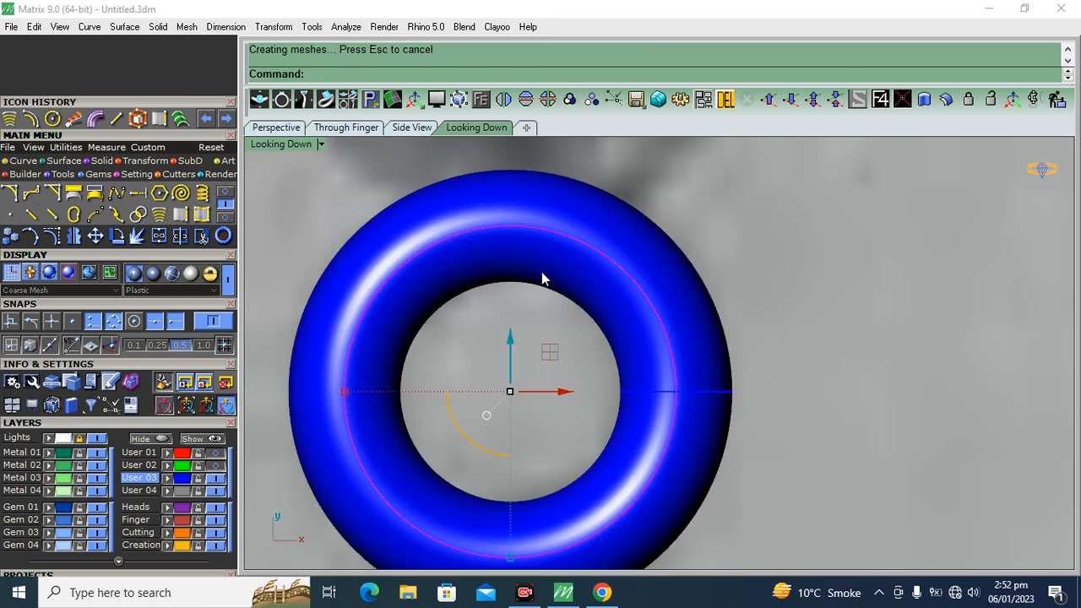
# Delete the construction circles while keeping the piped ring
pyautogui.scroll(-8, 554, 213)
pyautogui.moveTo(620, 214); pyautogui.dragTo(525, 280)
pyautogui.scroll(6, 627, 293)
pyautogui.keyDown('ctrl'); pyautogui.click(626, 299); pyautogui.keyUp('ctrl')
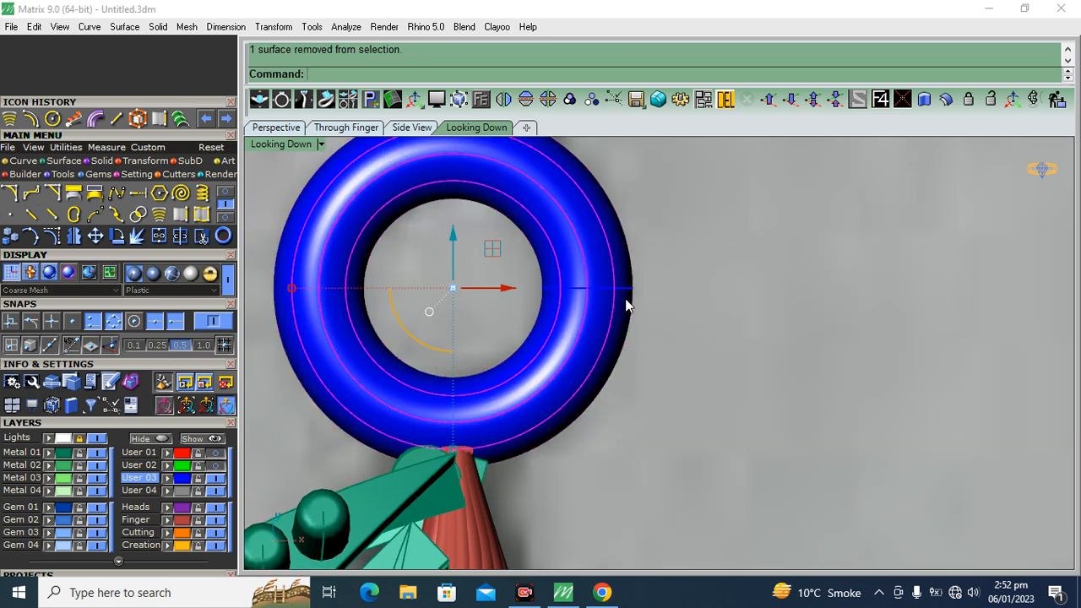
pyautogui.press('Delete')
# Raise the piped ring vertically from the reference sketch to the level of the pendant body
pyautogui.click(589, 333)
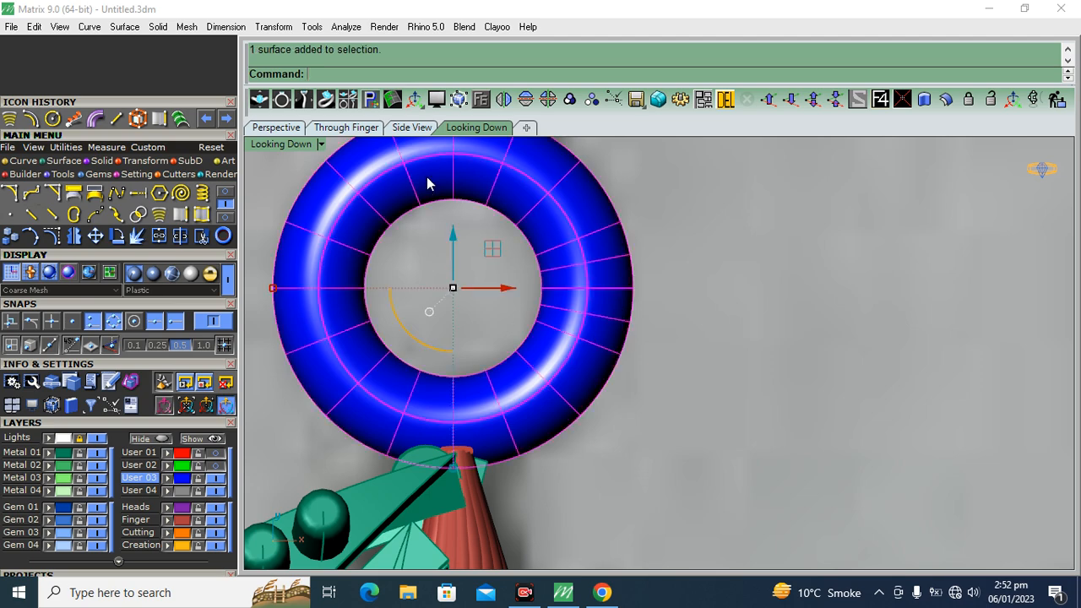
pyautogui.click(300, 129)
pyautogui.moveTo(448, 344); pyautogui.dragTo(746, 254, button='right')
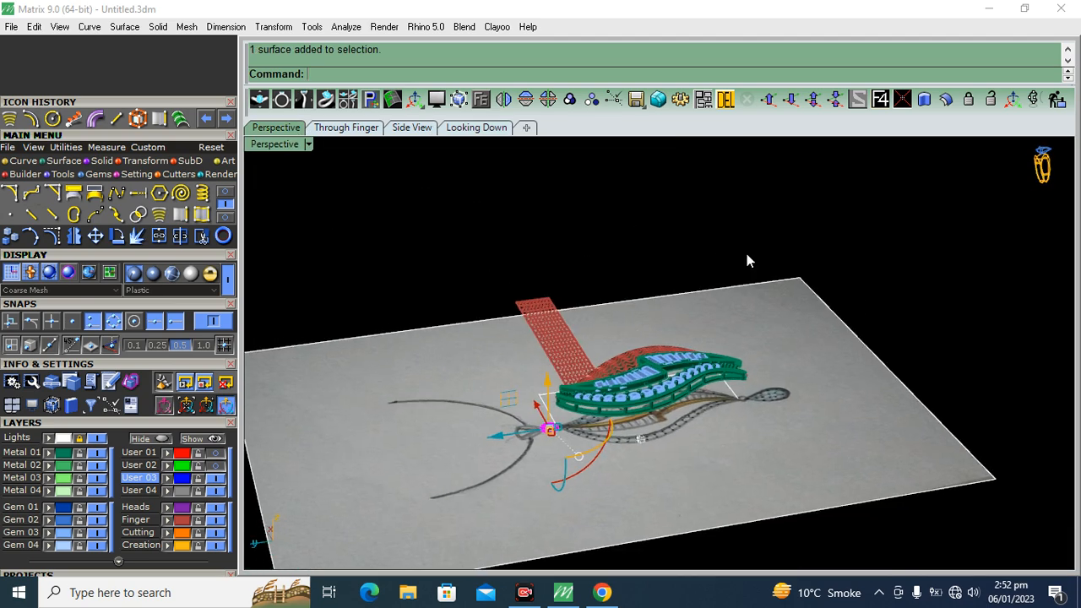
pyautogui.scroll(6, 549, 422)
pyautogui.moveTo(733, 456); pyautogui.dragTo(902, 427, button='right')
pyautogui.scroll(6, 596, 377)
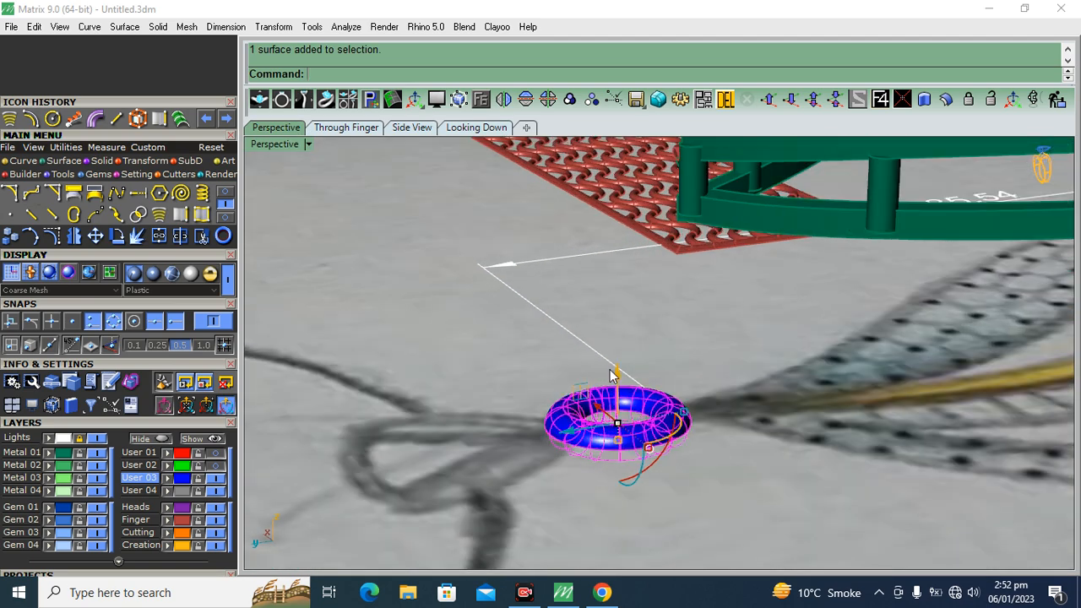
pyautogui.moveTo(615, 373); pyautogui.dragTo(617, 153)
# Fine-tune the ring's position so it overlaps the pendant's pointed tip
pyautogui.keyDown('shift'); pyautogui.moveTo(633, 169); pyautogui.dragTo(605, 325, button='right'); pyautogui.keyUp('shift')
pyautogui.moveTo(576, 306); pyautogui.dragTo(592, 283)
pyautogui.scroll(-6, 582, 279)
pyautogui.moveTo(557, 402); pyautogui.dragTo(512, 406, button='right')
pyautogui.scroll(8, 524, 367)
pyautogui.moveTo(513, 366); pyautogui.dragTo(533, 364)
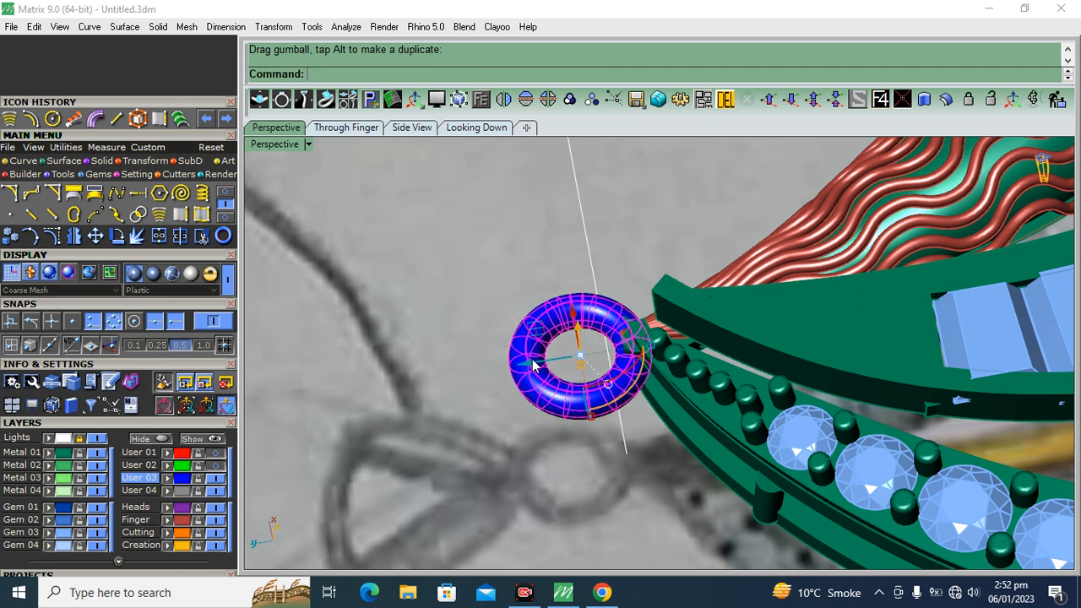
pyautogui.click(418, 307)
# Start an interpolated curve at the connecting ring's centre, using the centre snap in the looking-down view
pyautogui.click(477, 126)
pyautogui.scroll(-4, 481, 275)
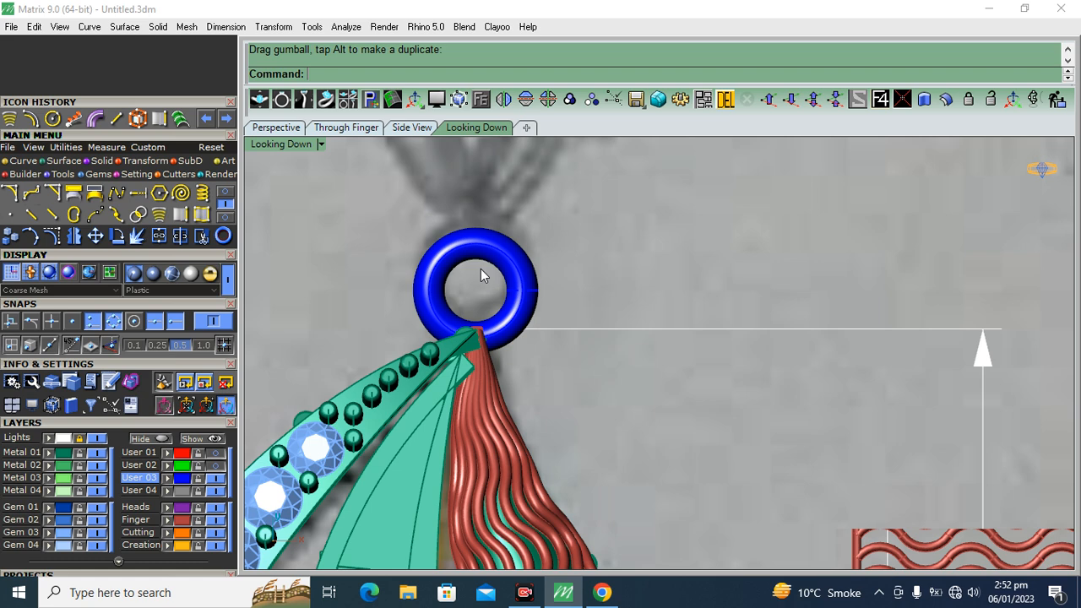
pyautogui.scroll(-5, 481, 268)
pyautogui.scroll(2, 481, 248)
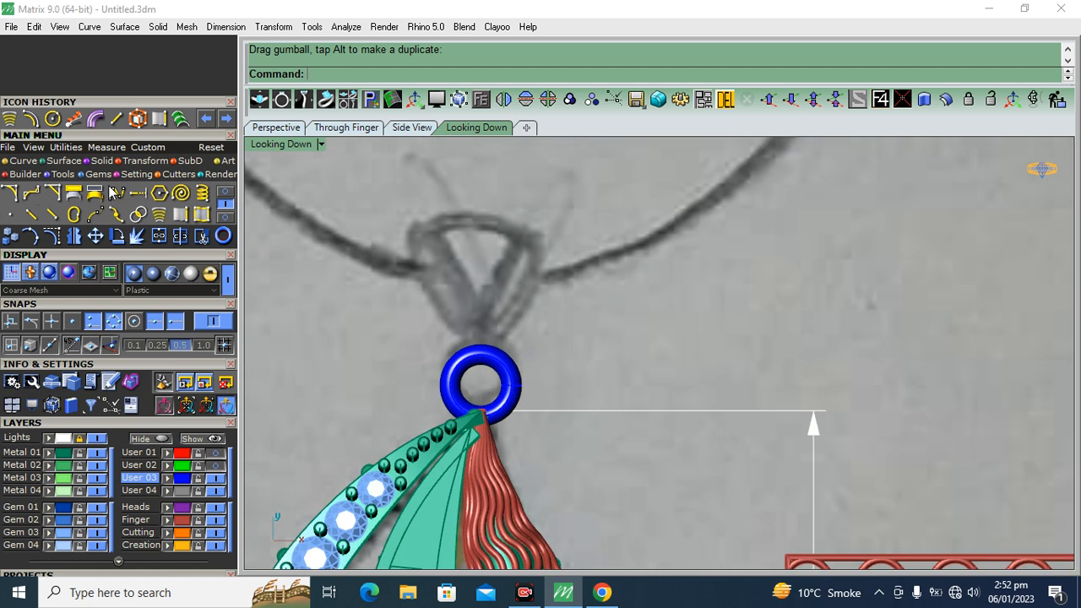
pyautogui.click(226, 193)
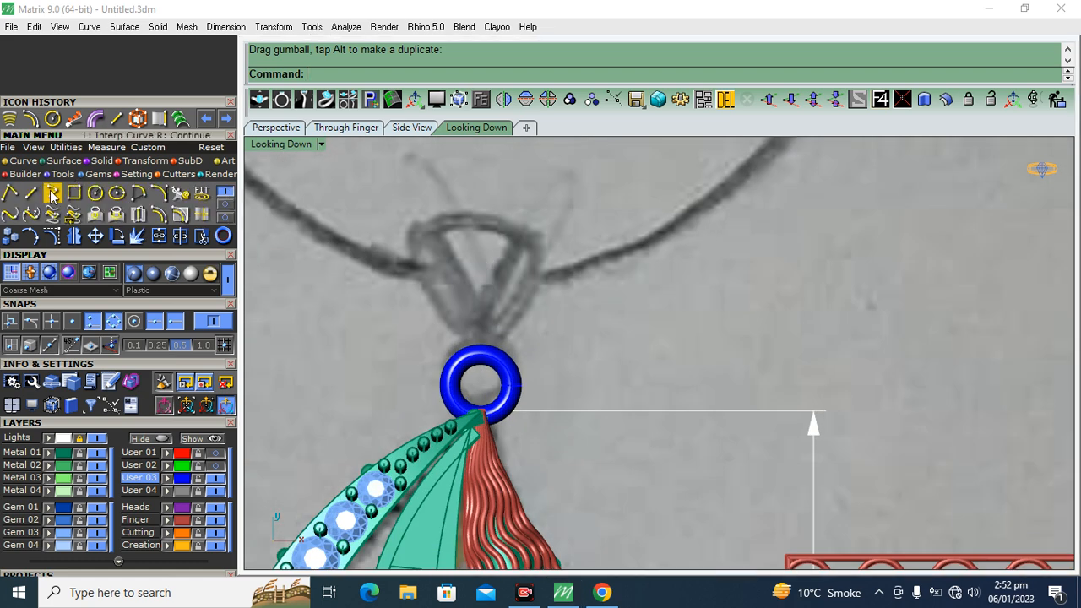
pyautogui.click(52, 193)
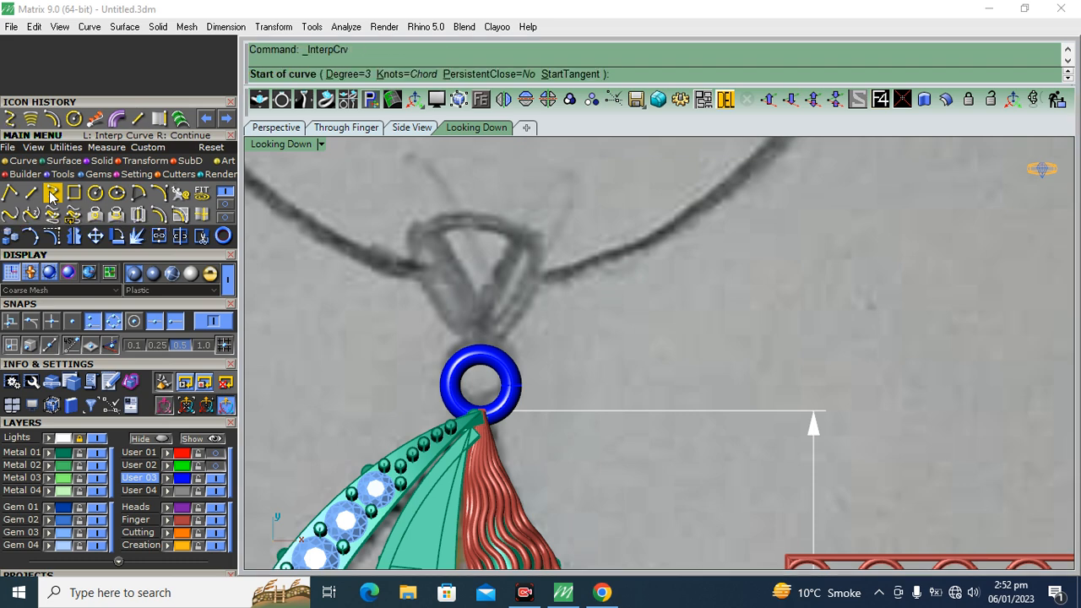
pyautogui.click(134, 321)
pyautogui.scroll(3, 450, 393)
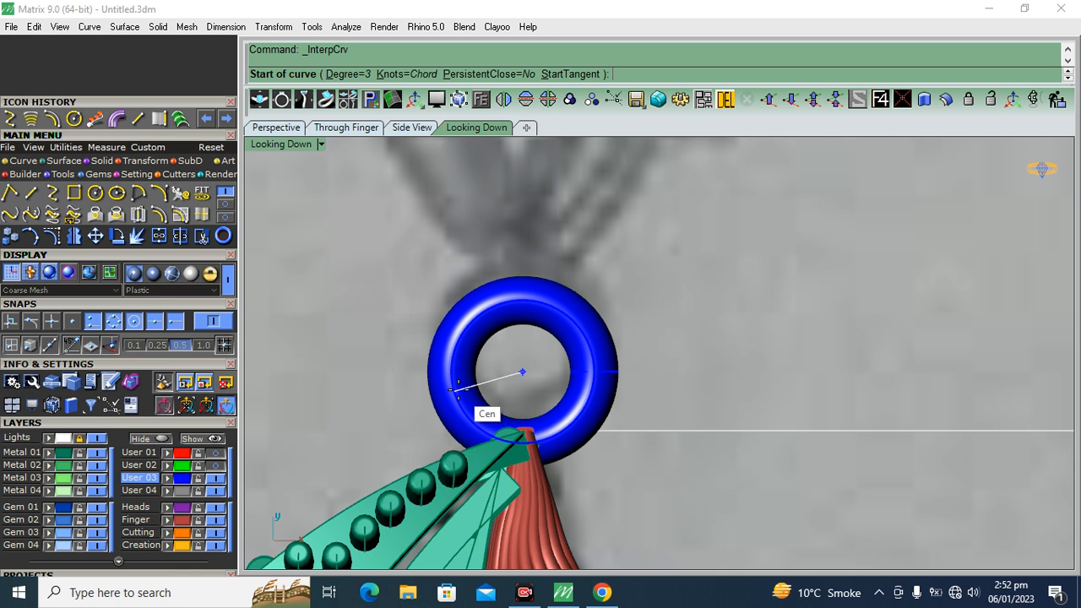
pyautogui.click(457, 387)
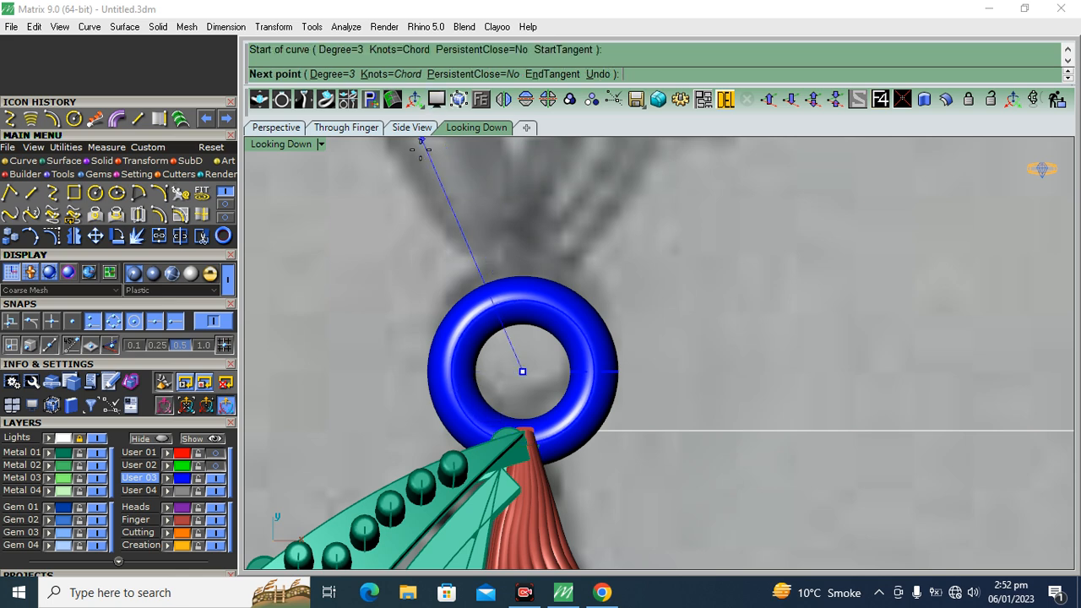
# Continue the curve in the side view as an arch rising beyond the ring and bending down at its far end
pyautogui.click(411, 127)
pyautogui.scroll(5, 760, 253)
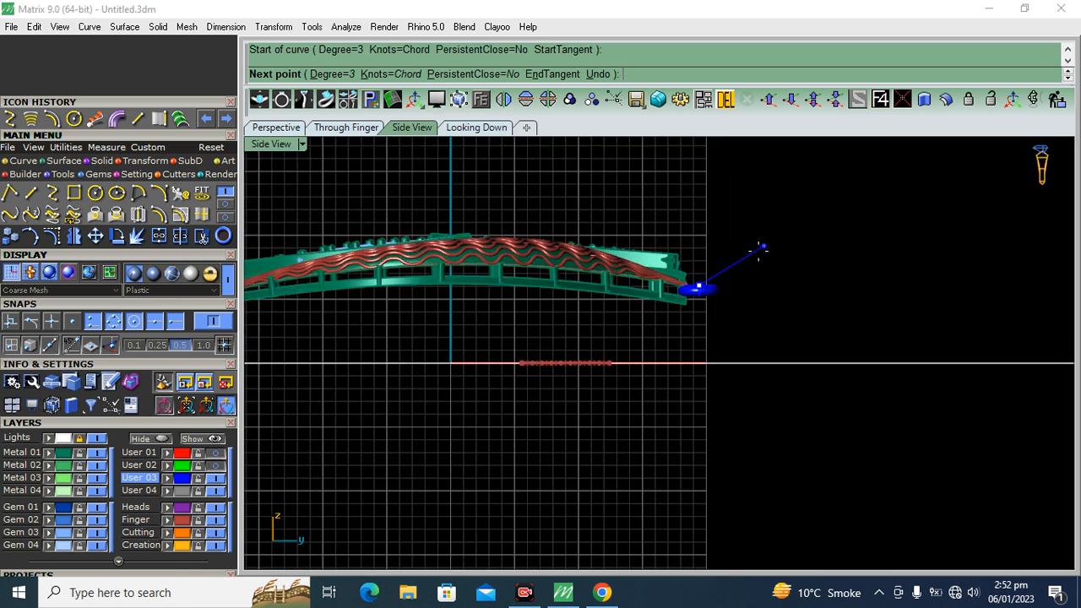
pyautogui.click(651, 257)
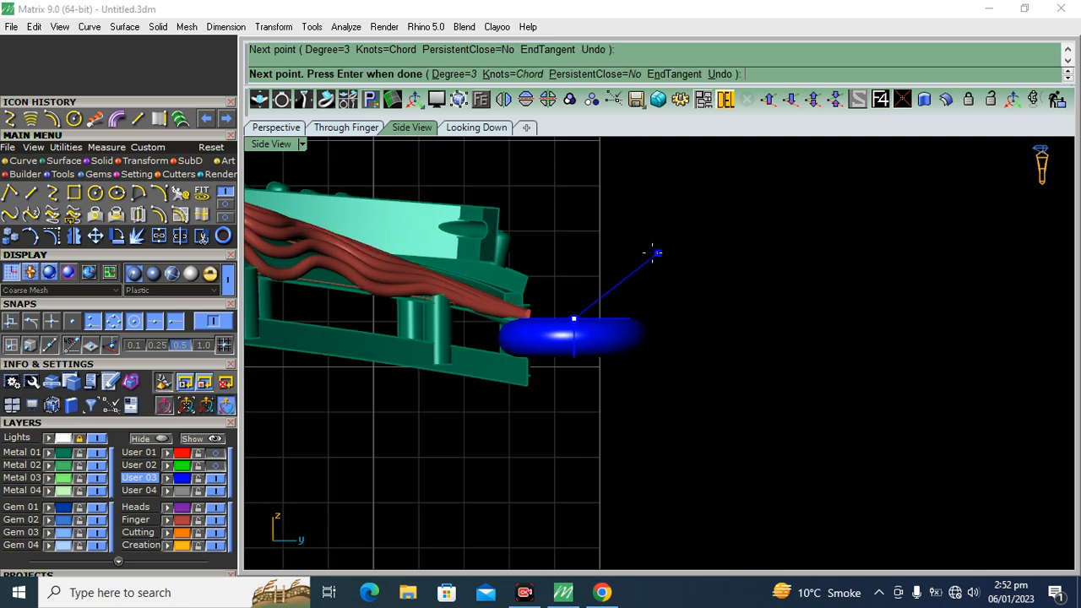
pyautogui.scroll(-3, 667, 254)
pyautogui.click(665, 251)
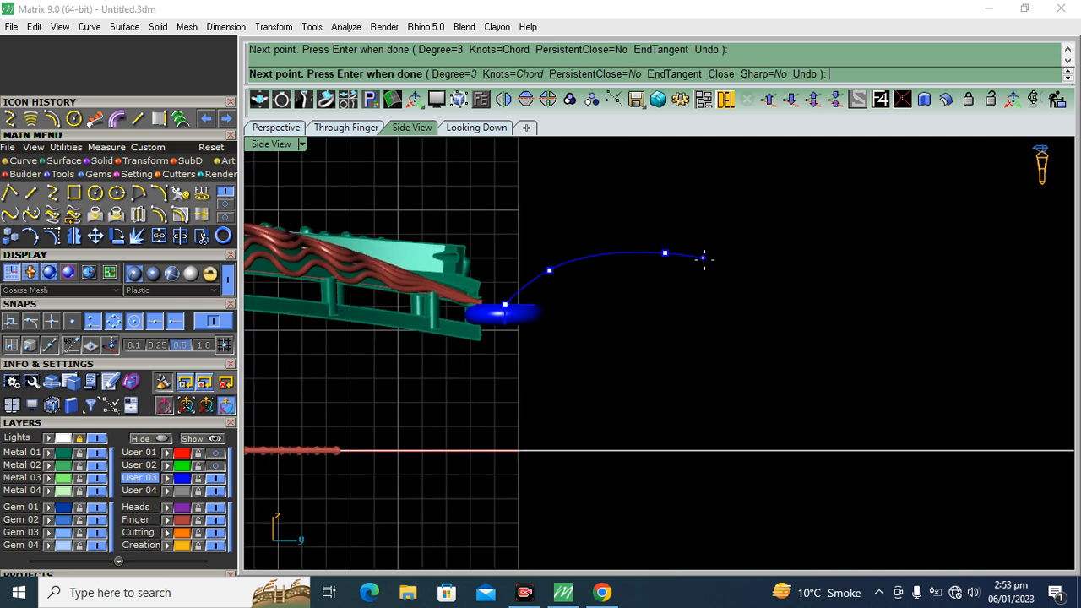
pyautogui.click(713, 277)
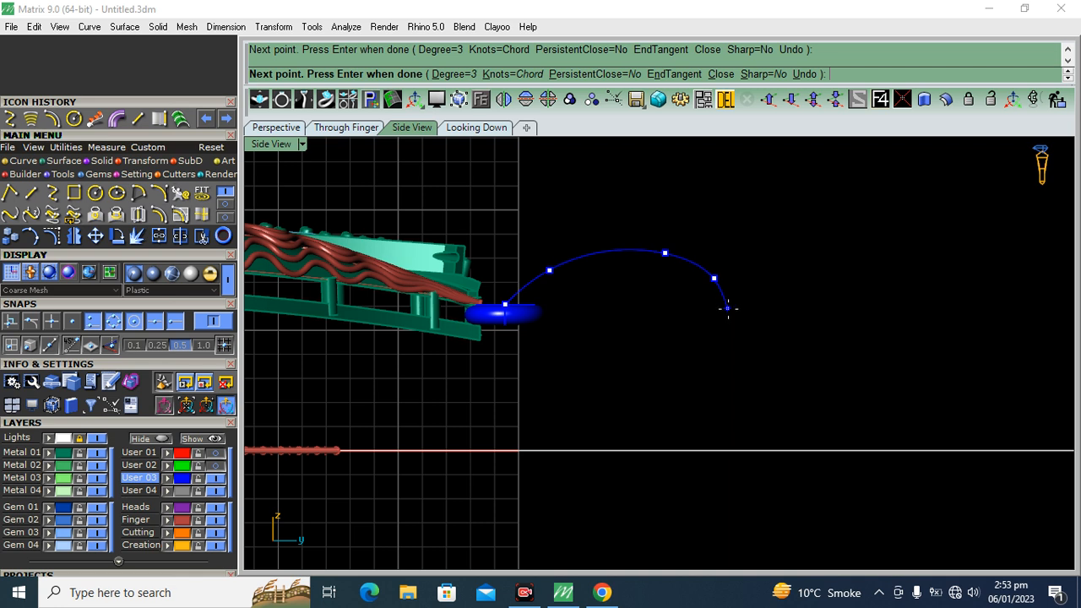
pyautogui.click(728, 314)
pyautogui.press('Return')
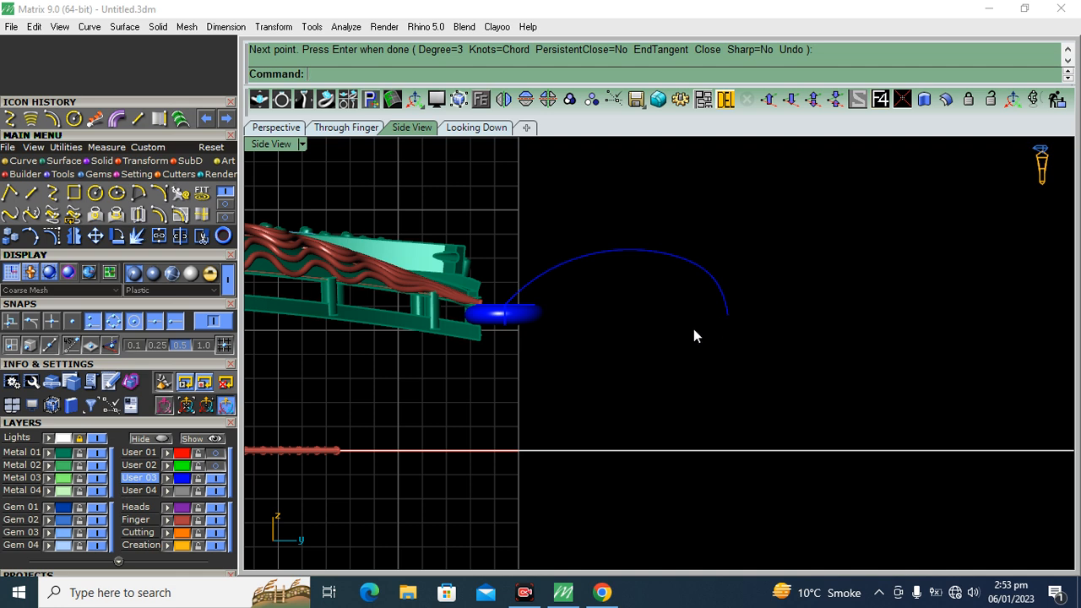
# Try mirroring the arched curve about a horizontal line through its far endpoint, and undo the mirror
pyautogui.click(724, 296)
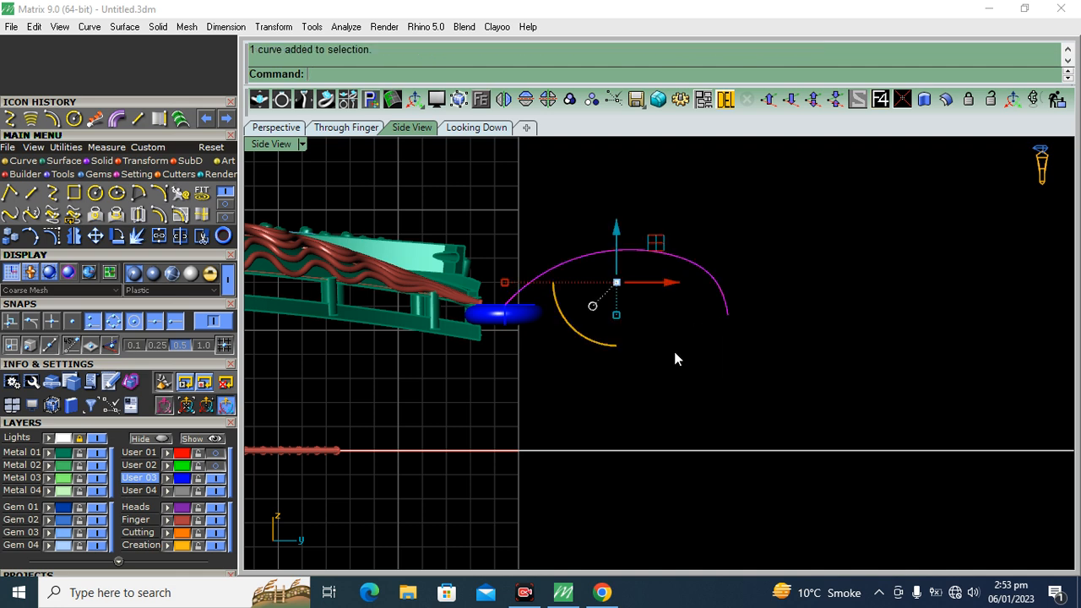
pyautogui.click(74, 236)
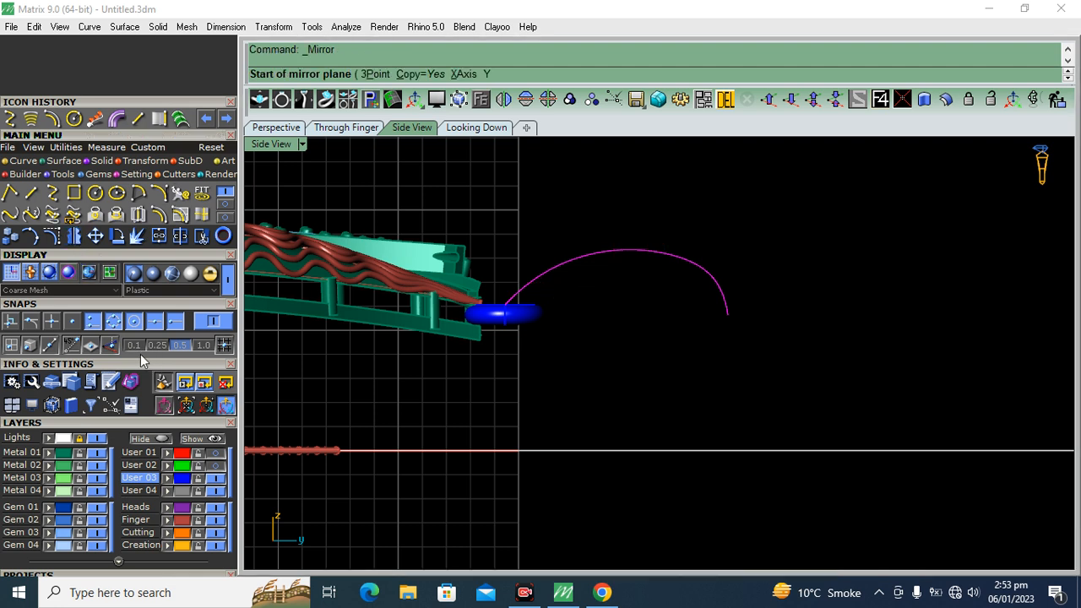
pyautogui.click(728, 314)
pyautogui.click(577, 334)
pyautogui.scroll(1, 724, 287)
pyautogui.moveTo(777, 234); pyautogui.dragTo(670, 413)
pyautogui.hotkey('ctrl', 'z')
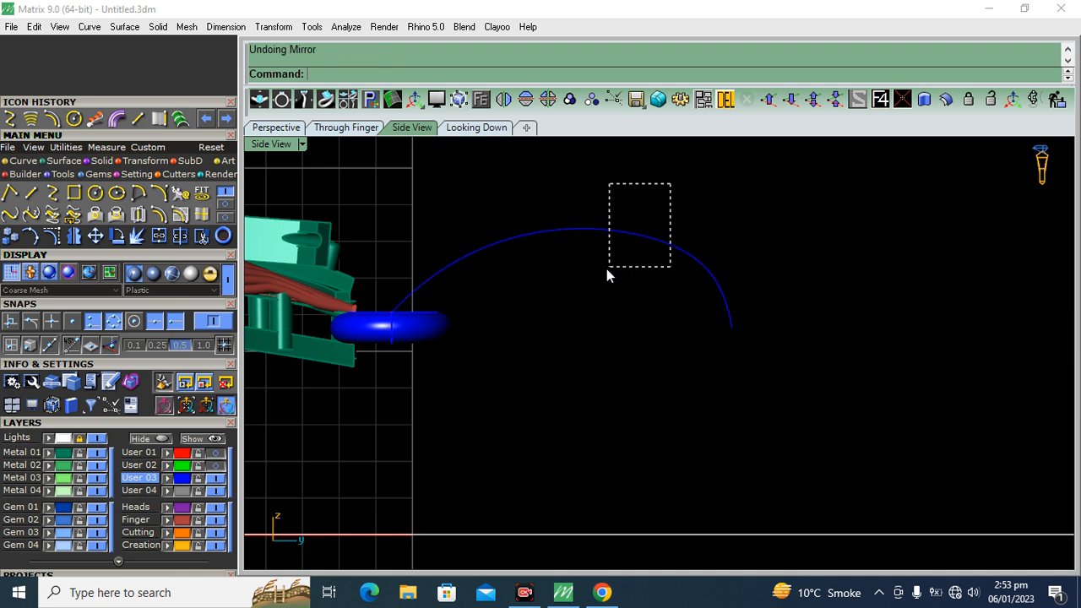
# Show the arch's control points and raise the one at its crest slightly
pyautogui.moveTo(609, 273); pyautogui.dragTo(611, 268)
pyautogui.press('F10')
pyautogui.moveTo(479, 246); pyautogui.dragTo(503, 257)
pyautogui.click(606, 234)
pyautogui.scroll(6, 606, 235)
pyautogui.moveTo(612, 210); pyautogui.dragTo(568, 311)
pyautogui.moveTo(619, 244); pyautogui.dragTo(618, 233)
pyautogui.click(643, 228)
pyautogui.scroll(-8, 643, 228)
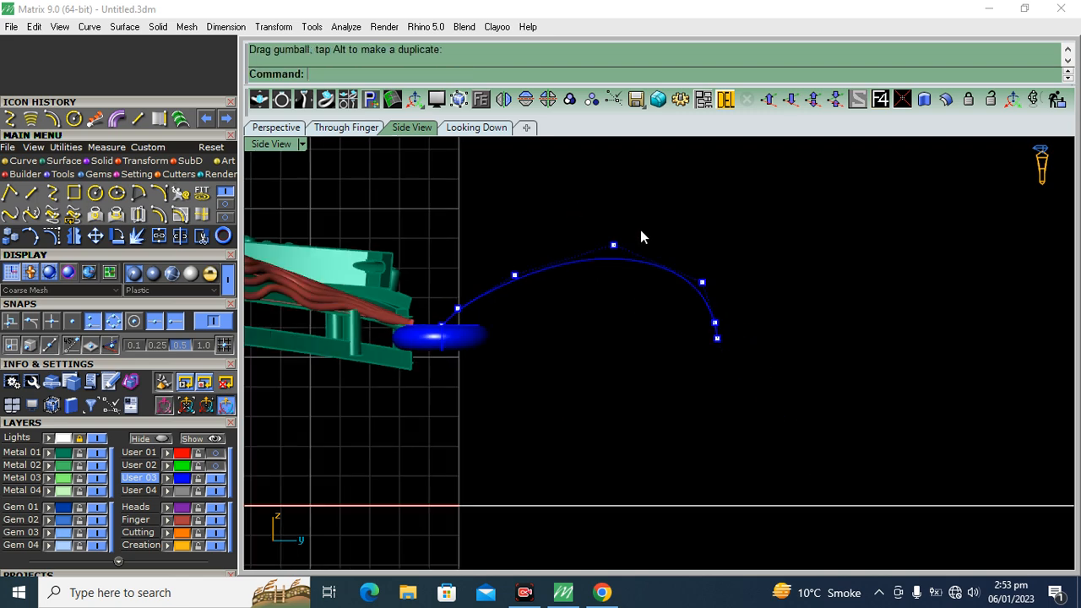
# Delete the control point closest to the arch's ring end and shift the adjacent one towards the ring
pyautogui.scroll(4, 456, 313)
pyautogui.click(426, 319)
pyautogui.scroll(-4, 434, 317)
pyautogui.press('Delete')
pyautogui.click(489, 279)
pyautogui.scroll(3, 489, 295)
pyautogui.moveTo(516, 243); pyautogui.dragTo(498, 243)
# Round the arch's far end by raising the crest point, aligning the second-last point above the endpoint, and pulling the shoulder point outward
pyautogui.click(649, 201)
pyautogui.click(630, 237)
pyautogui.moveTo(631, 186); pyautogui.dragTo(631, 179)
pyautogui.click(656, 203)
pyautogui.scroll(3, 780, 344)
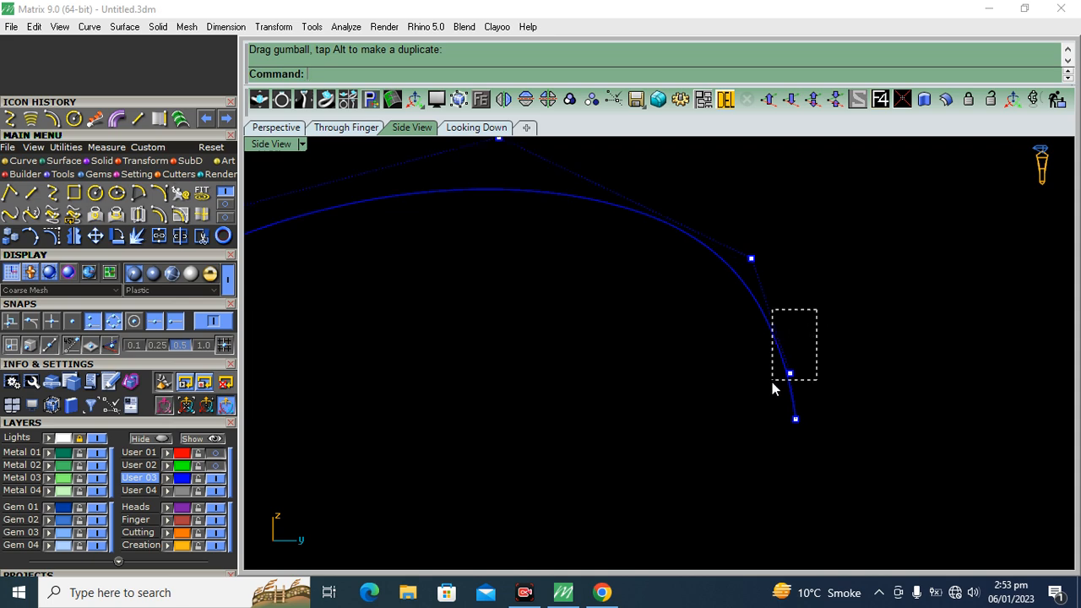
pyautogui.moveTo(771, 382); pyautogui.dragTo(772, 382)
pyautogui.moveTo(842, 373); pyautogui.dragTo(849, 373)
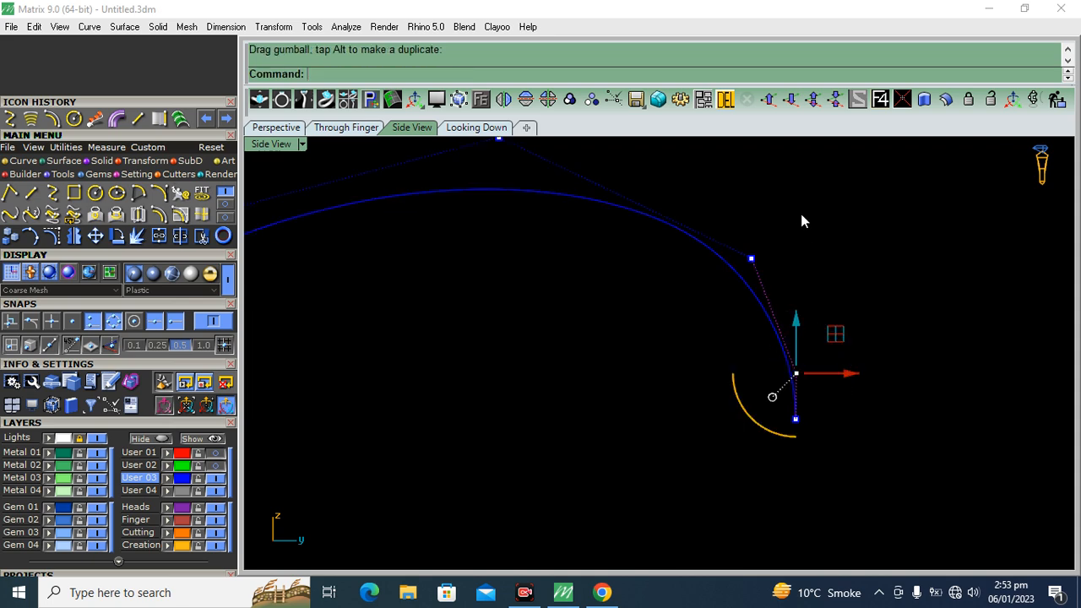
pyautogui.moveTo(800, 213); pyautogui.dragTo(737, 271)
pyautogui.moveTo(804, 220); pyautogui.dragTo(794, 211)
pyautogui.scroll(-4, 702, 330)
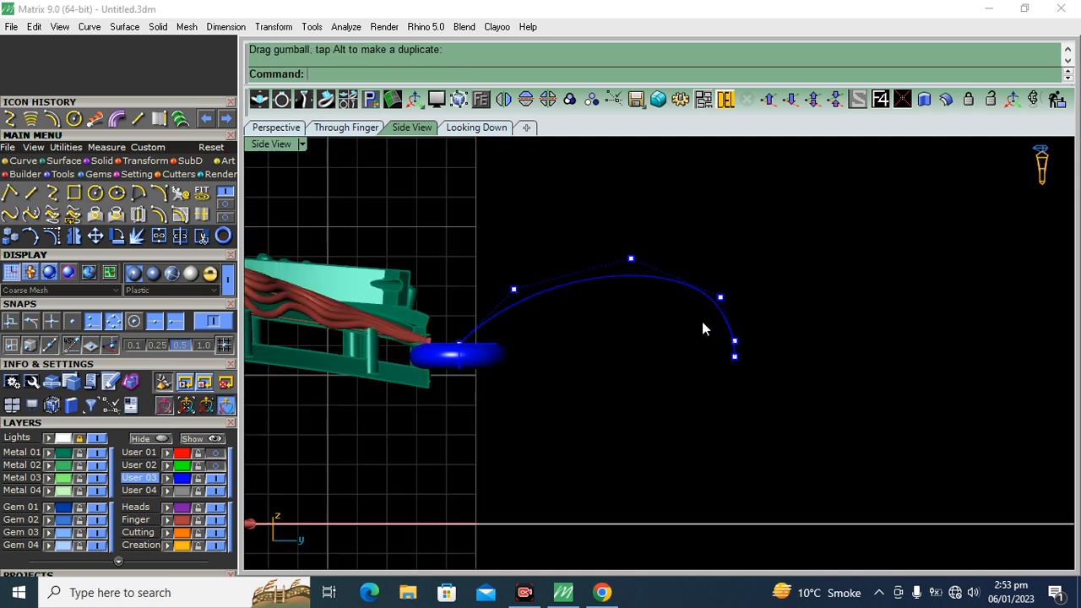
# Mirror the arch about a horizontal line through its far endpoint to form a teardrop outline
pyautogui.click(686, 283)
pyautogui.click(74, 238)
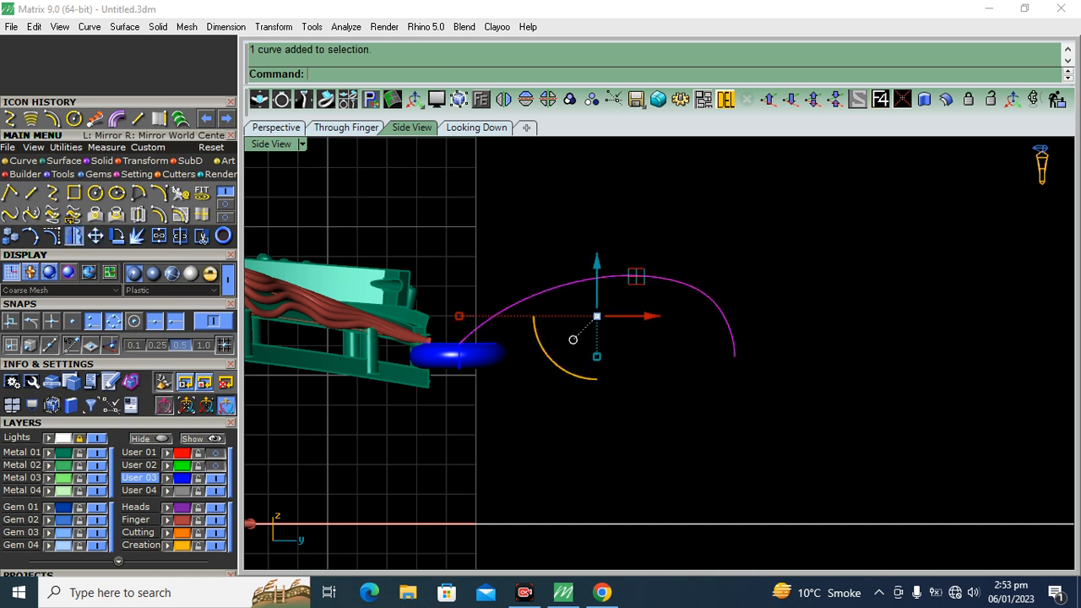
pyautogui.click(734, 356)
pyautogui.click(616, 381)
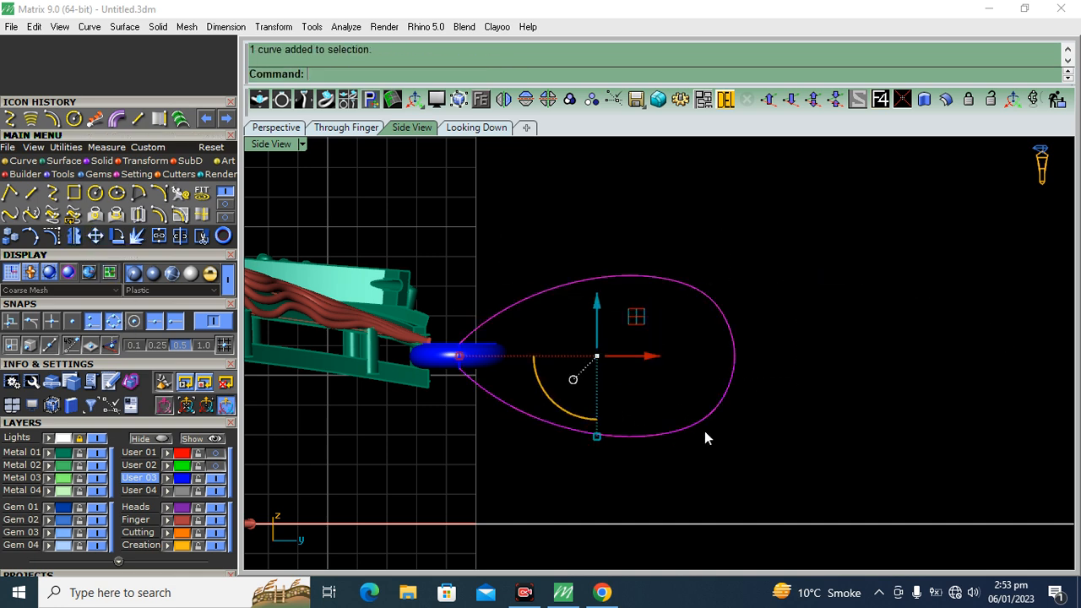
# Try joining the teardrop halves and deleting the control points where they meet, and undo the deletion
pyautogui.click(157, 237)
pyautogui.press('F10')
pyautogui.scroll(8, 724, 366)
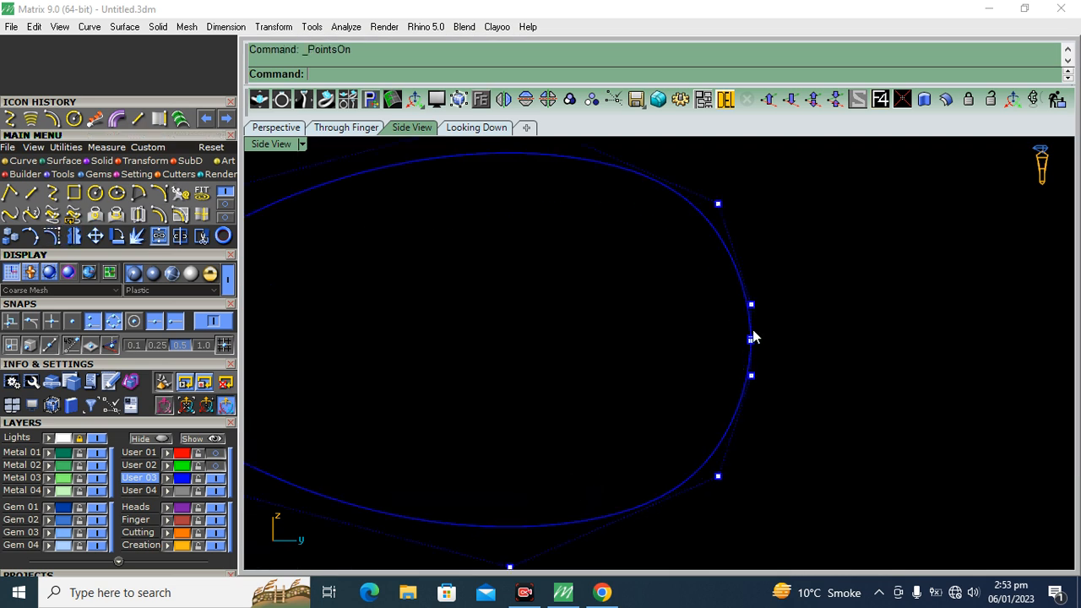
pyautogui.moveTo(732, 355); pyautogui.dragTo(732, 357)
pyautogui.press('Delete')
pyautogui.scroll(4, 760, 352)
pyautogui.hotkey('ctrl', 'z')
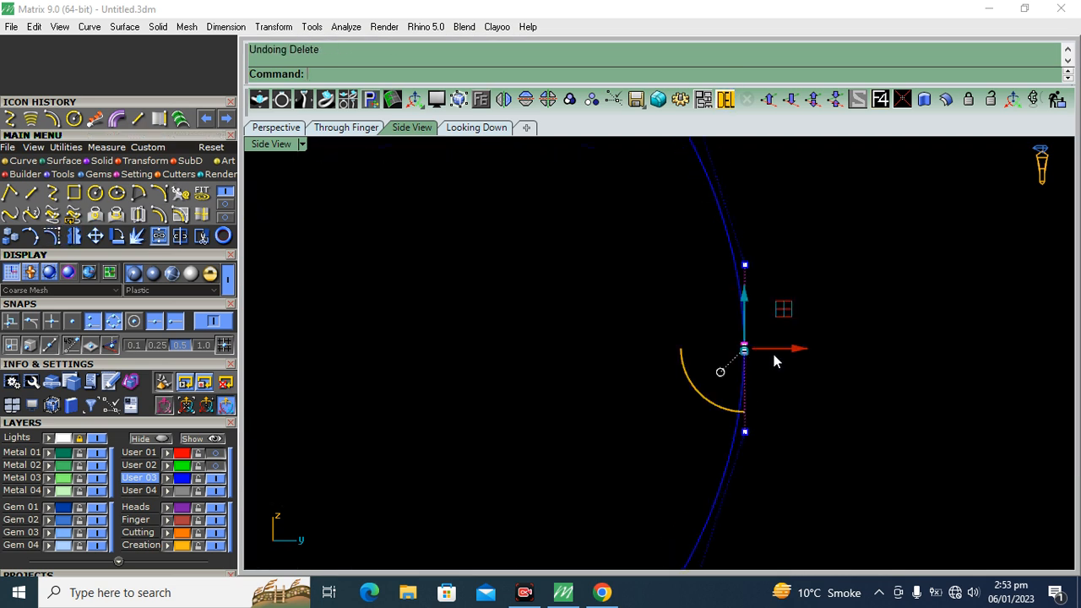
pyautogui.press('Escape')
pyautogui.press('Escape')
# Move the lower half's end control point vertically to meet the upper half's endpoint at the teardrop's rounded end
pyautogui.scroll(3, 759, 360)
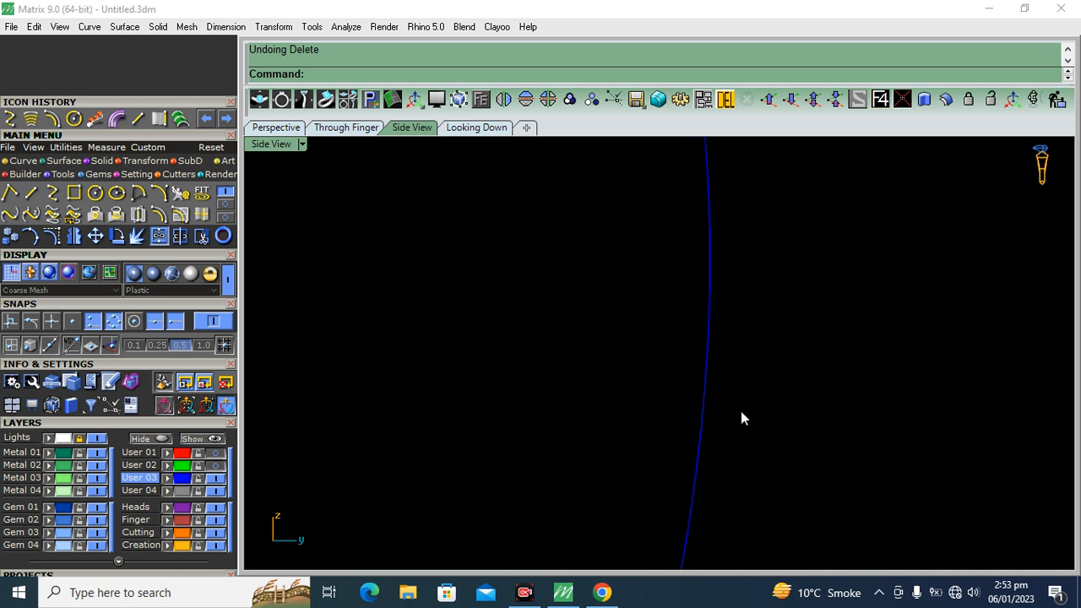
pyautogui.click(696, 390)
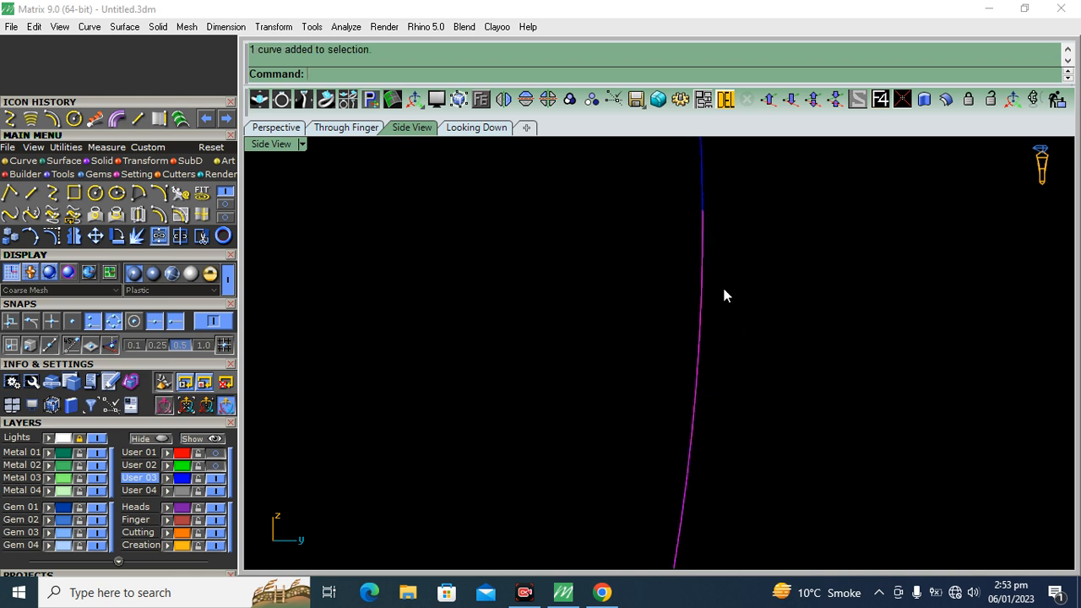
pyautogui.click(75, 235)
pyautogui.click(701, 213)
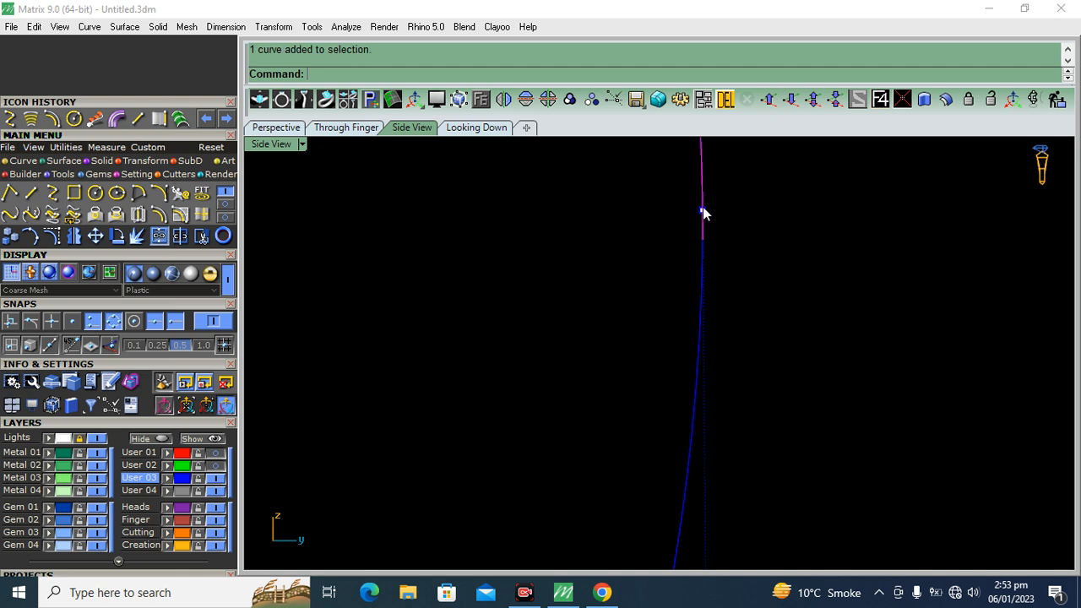
pyautogui.click(704, 211)
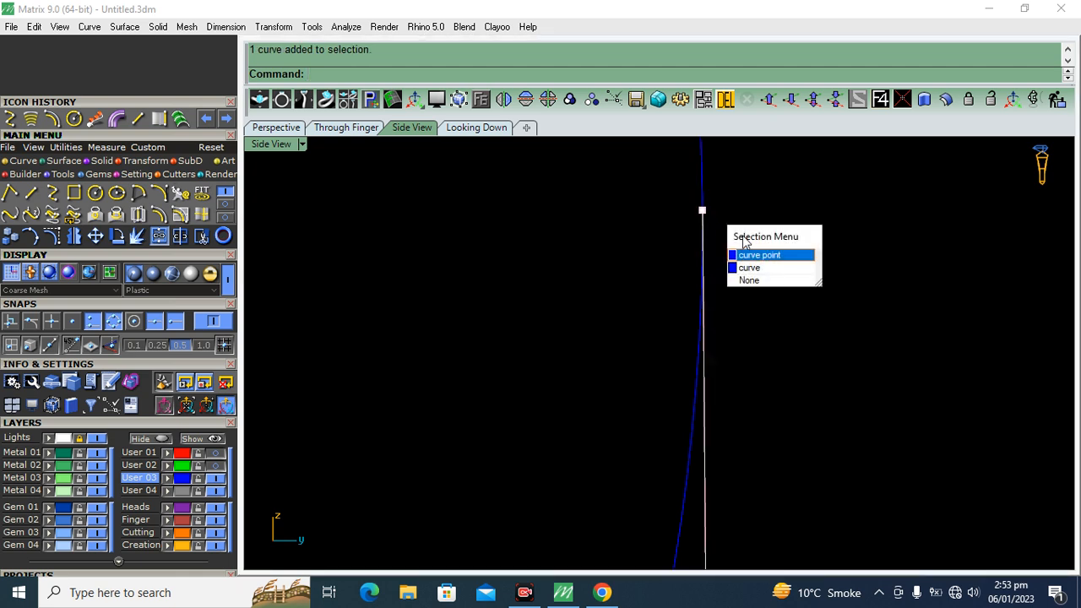
pyautogui.click(754, 251)
pyautogui.moveTo(710, 173); pyautogui.dragTo(705, 242)
pyautogui.scroll(-5, 731, 321)
# Join the two halves into one teardrop curve and stretch its height slightly
pyautogui.moveTo(811, 219); pyautogui.dragTo(688, 348)
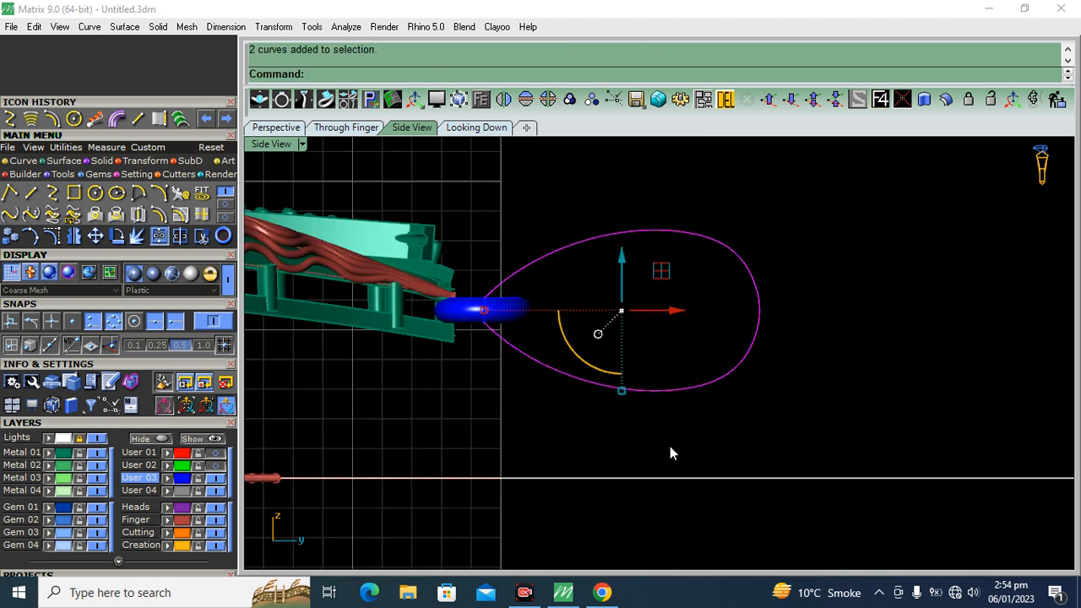
pyautogui.click(159, 236)
pyautogui.click(54, 238)
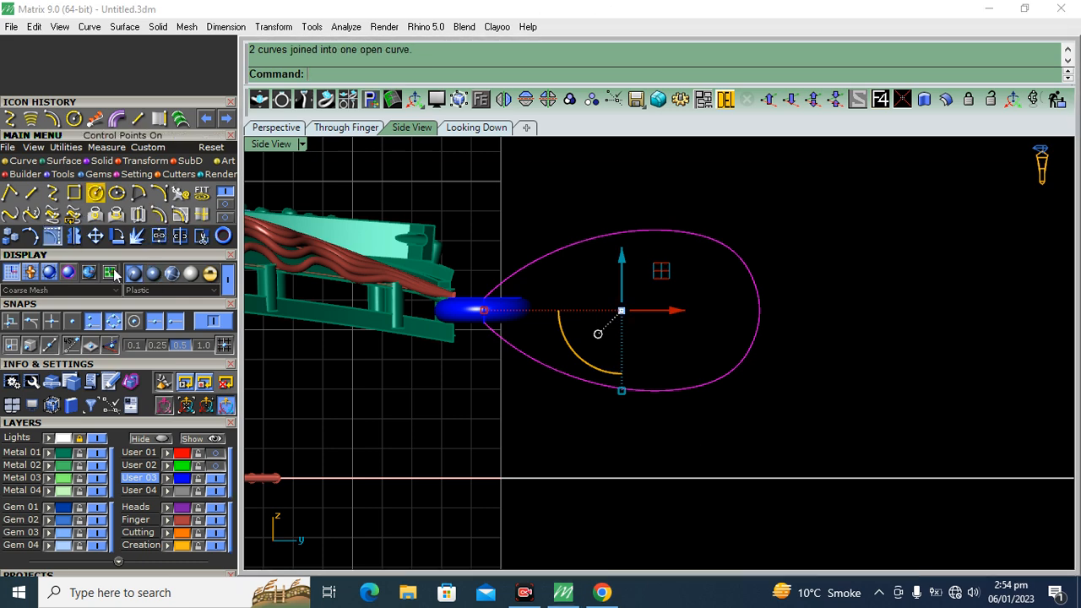
pyautogui.press('Escape')
pyautogui.moveTo(794, 209); pyautogui.dragTo(651, 416)
pyautogui.scroll(3, 650, 422)
pyautogui.moveTo(606, 380); pyautogui.dragTo(606, 387)
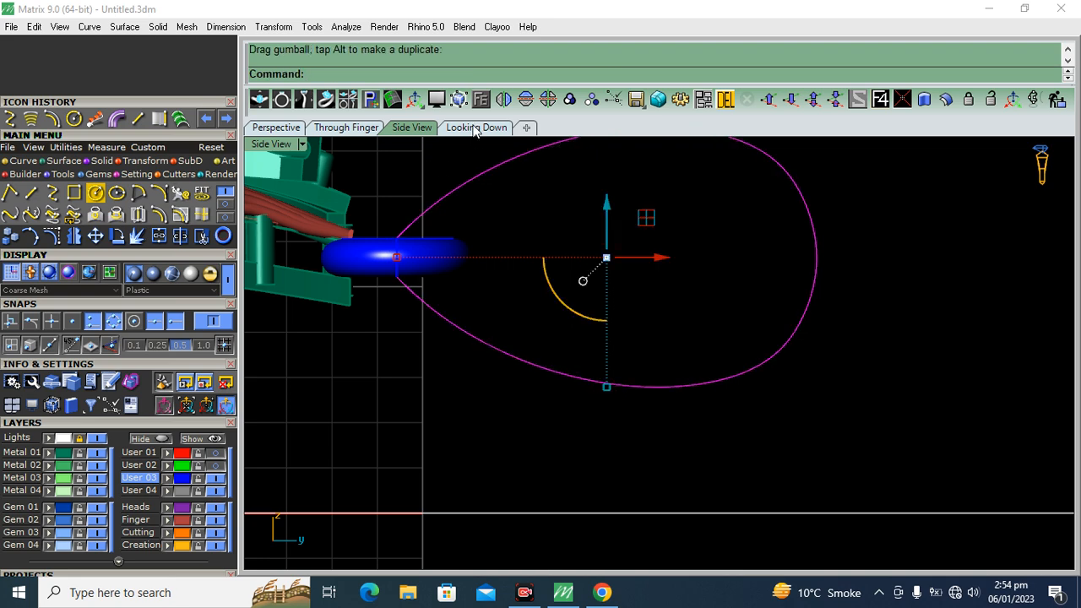
# Shift the teardrop curve sideways in the looking-down view to the inner right edge of the ring's hole
pyautogui.click(475, 128)
pyautogui.scroll(-3, 528, 383)
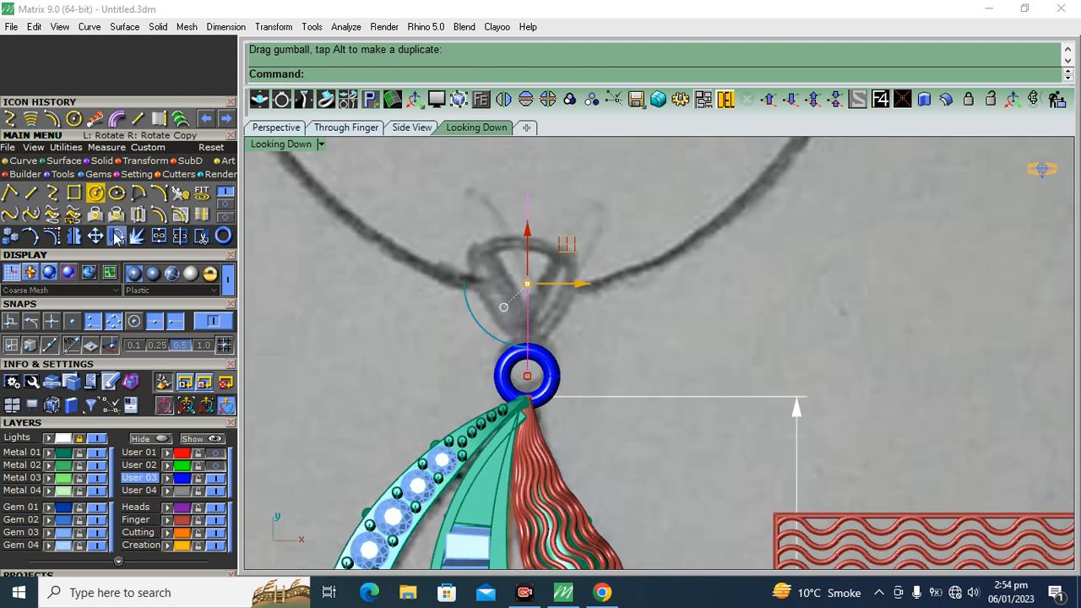
pyautogui.scroll(3, 556, 307)
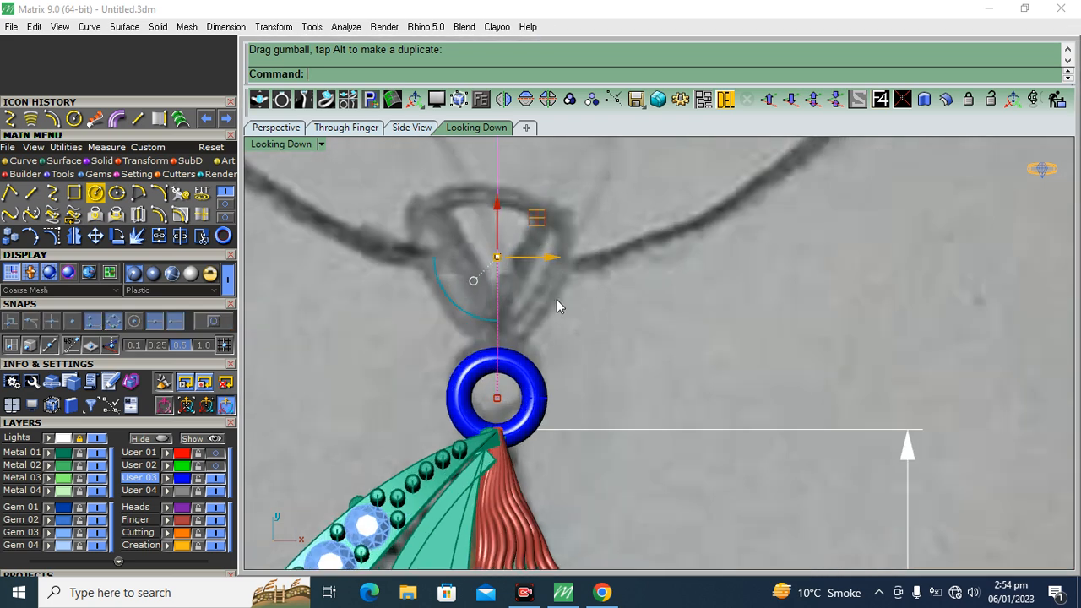
pyautogui.moveTo(555, 258); pyautogui.dragTo(572, 258)
# Rotate the teardrop curve about its ring end so it leans outward along the sketched bail's right arm
pyautogui.click(118, 236)
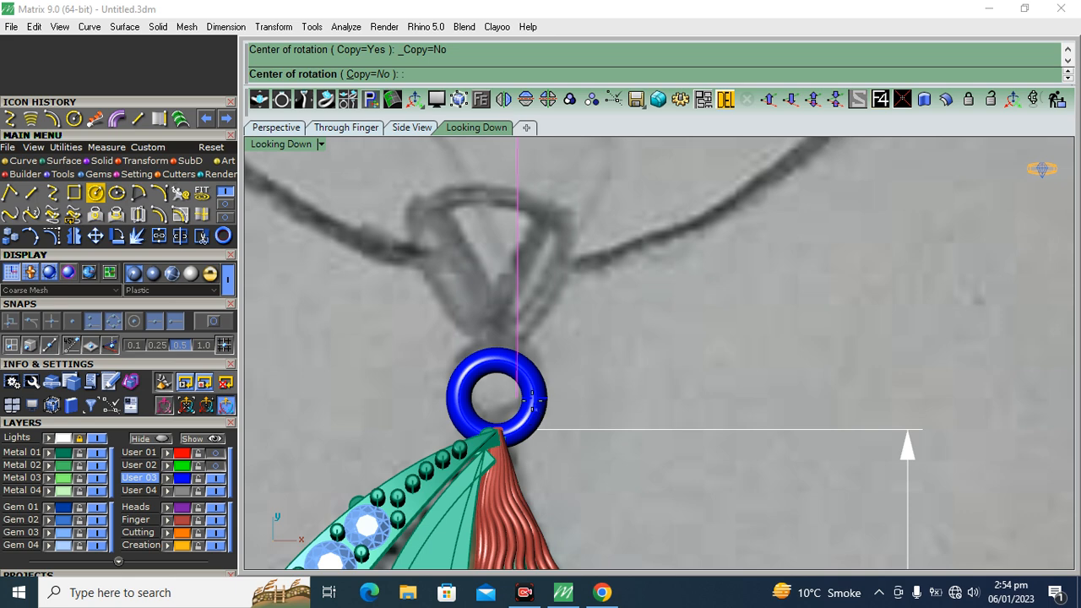
pyautogui.click(517, 397)
pyautogui.moveTo(488, 289); pyautogui.dragTo(471, 439, button='right')
pyautogui.click(488, 243)
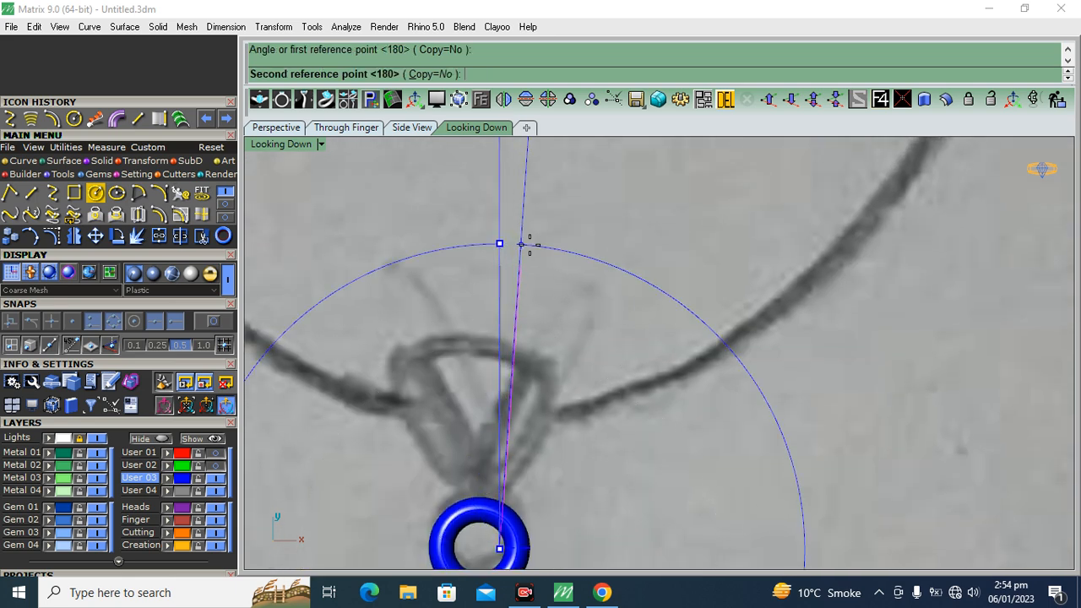
pyautogui.click(545, 242)
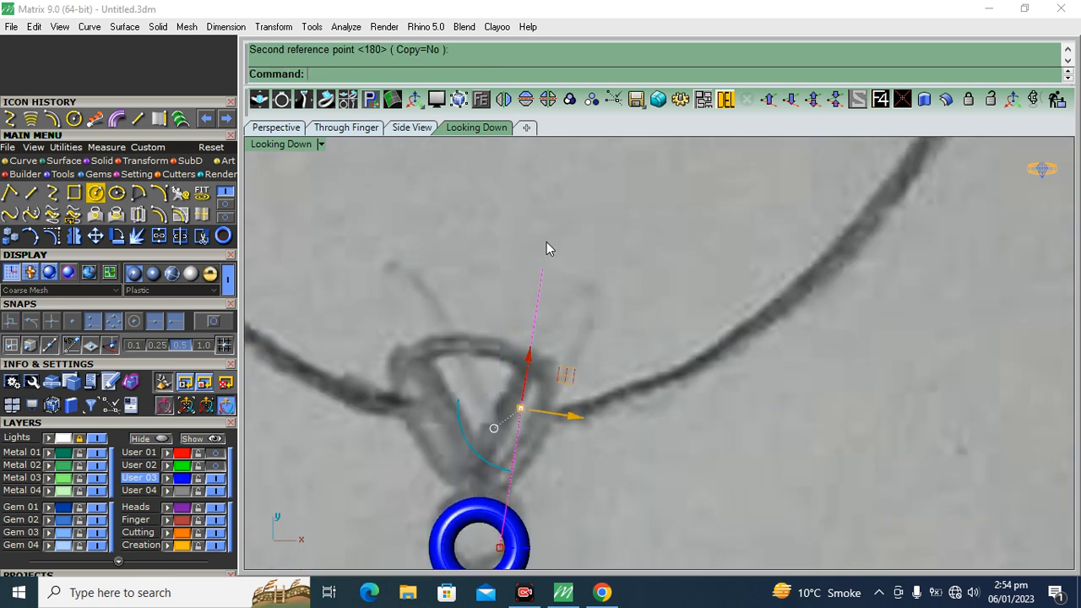
# Add an aligned dimension along the leaning teardrop curve, from its outer end to its ring end
pyautogui.click(225, 26)
pyautogui.click(239, 74)
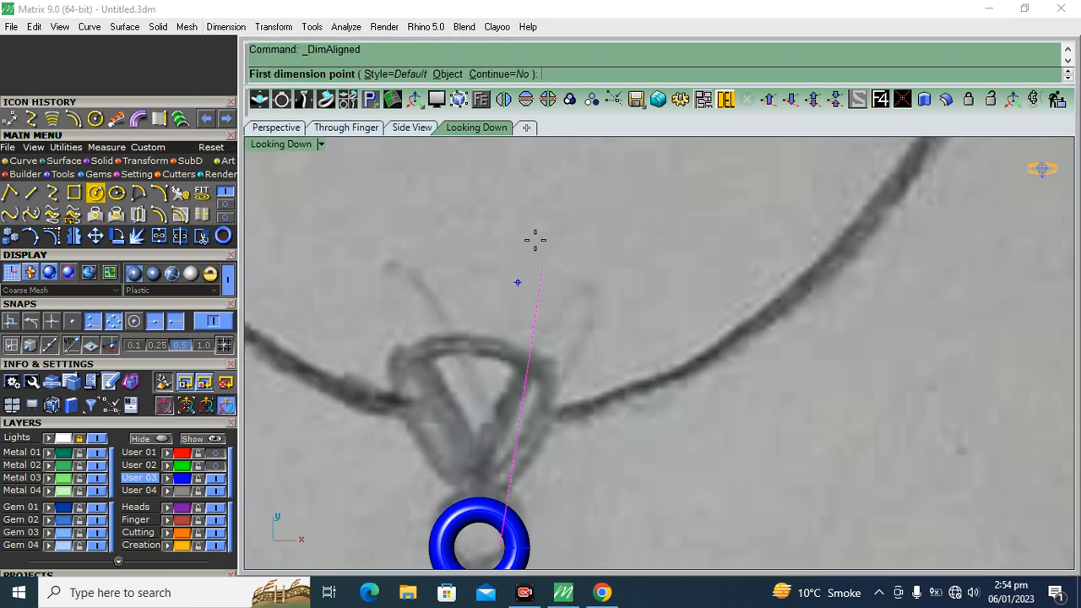
pyautogui.click(538, 267)
pyautogui.moveTo(648, 427); pyautogui.dragTo(637, 326, button='right')
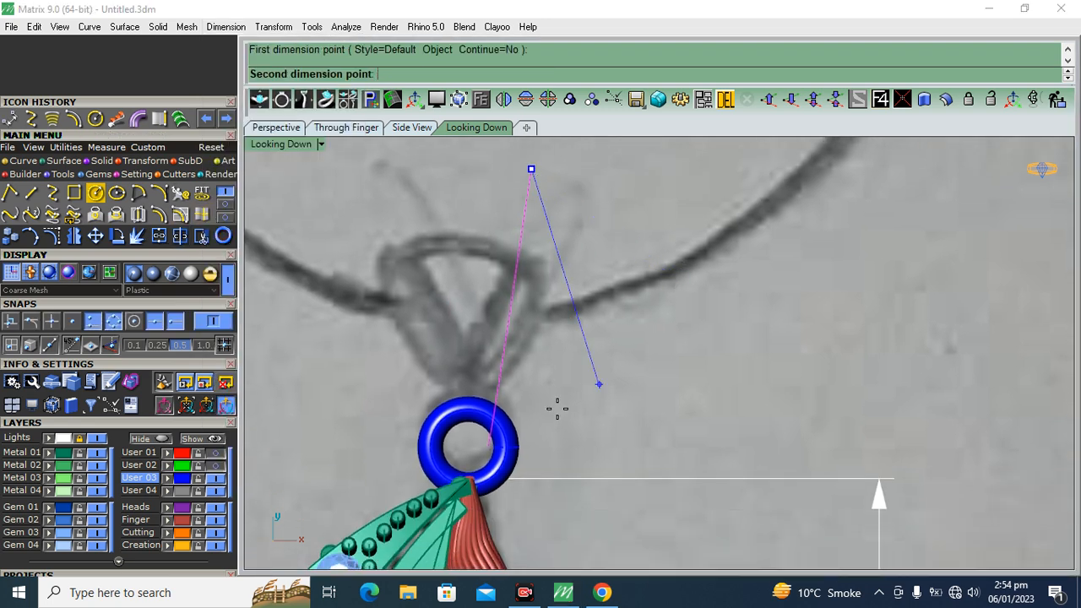
pyautogui.click(488, 444)
pyautogui.click(604, 344)
# Shorten the teardrop curve and its dimension with Scale1D from the ring end, down to the sketched bail's upper edge
pyautogui.moveTo(651, 330); pyautogui.dragTo(482, 293)
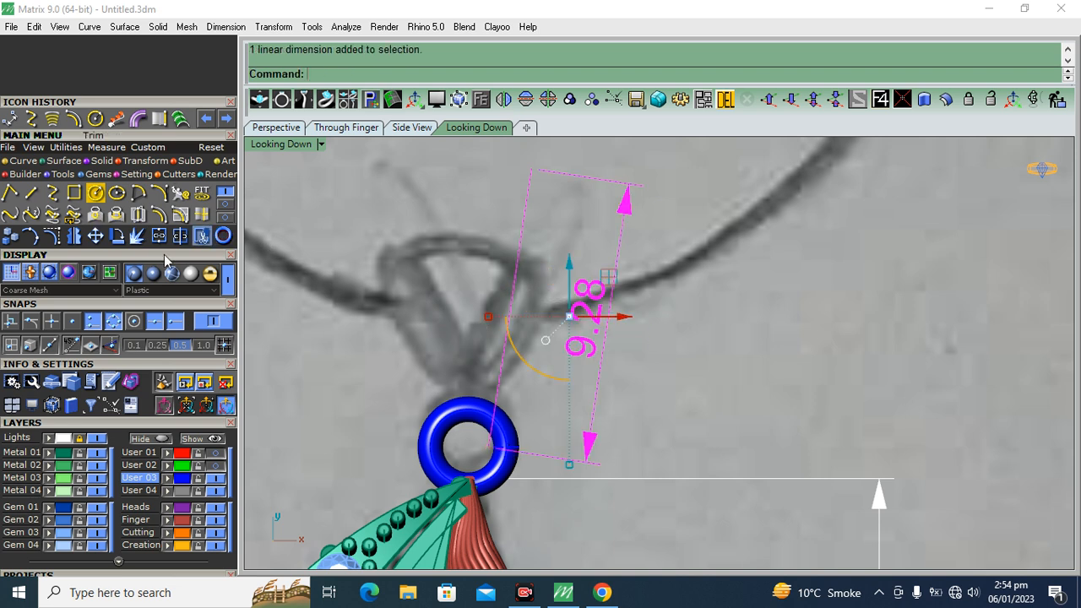
pyautogui.click(93, 163)
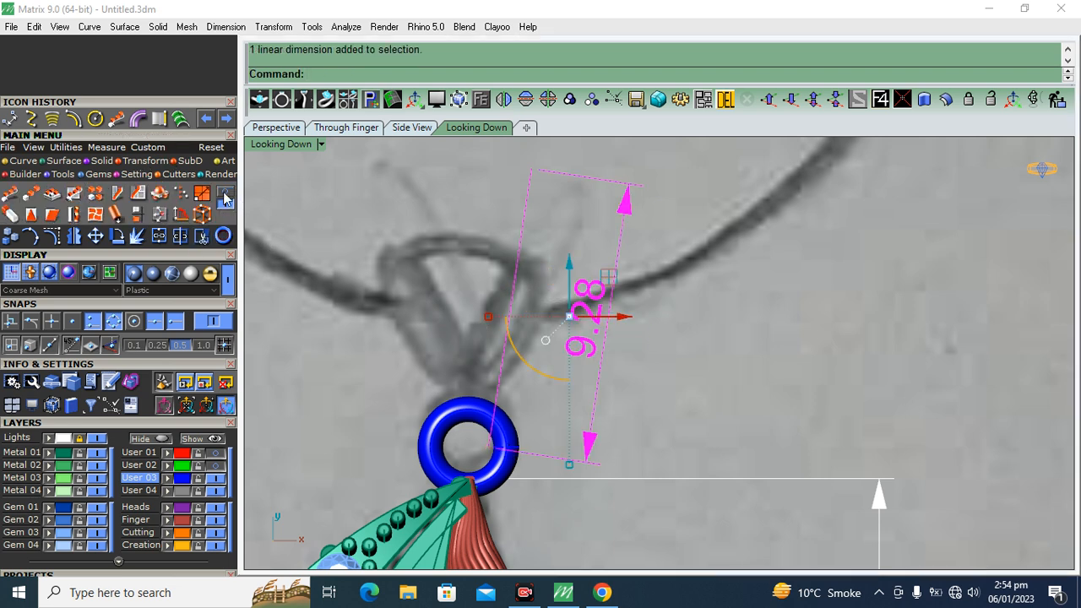
pyautogui.click(52, 194)
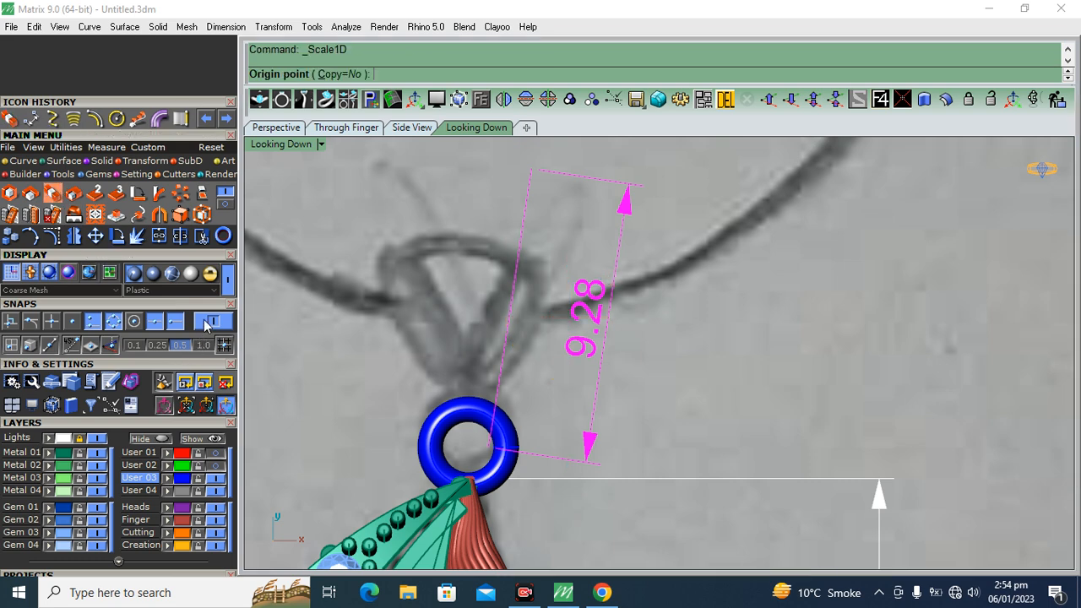
pyautogui.click(492, 441)
pyautogui.moveTo(528, 211); pyautogui.dragTo(520, 297, button='right')
pyautogui.click(525, 210)
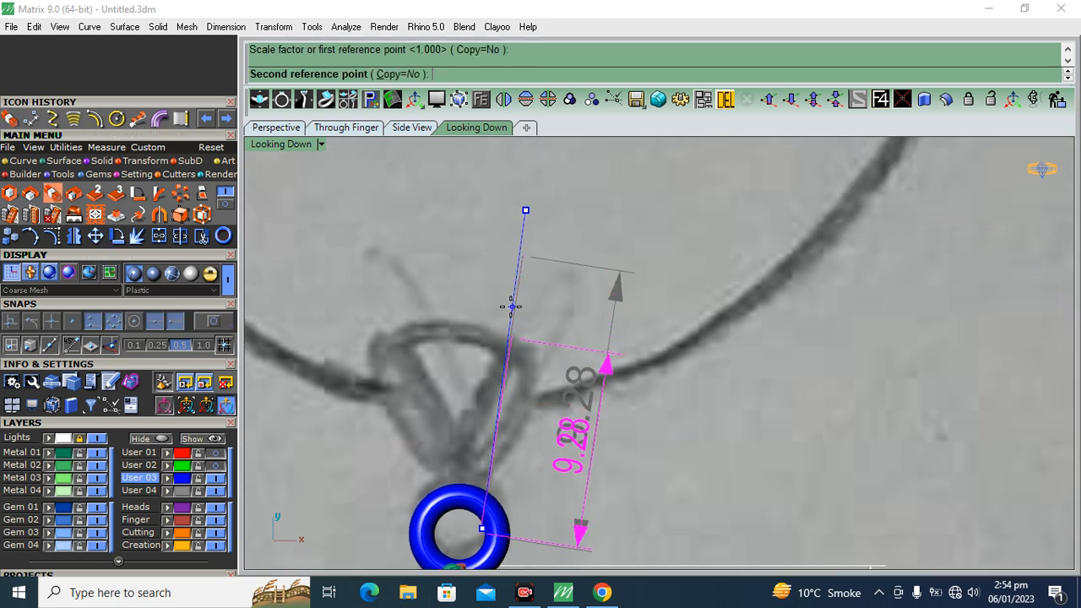
pyautogui.click(515, 308)
# Reduce the teardrop curve's vertical height slightly in the side view
pyautogui.click(411, 128)
pyautogui.moveTo(636, 283); pyautogui.dragTo(611, 350, button='right')
pyautogui.moveTo(514, 452); pyautogui.dragTo(531, 421)
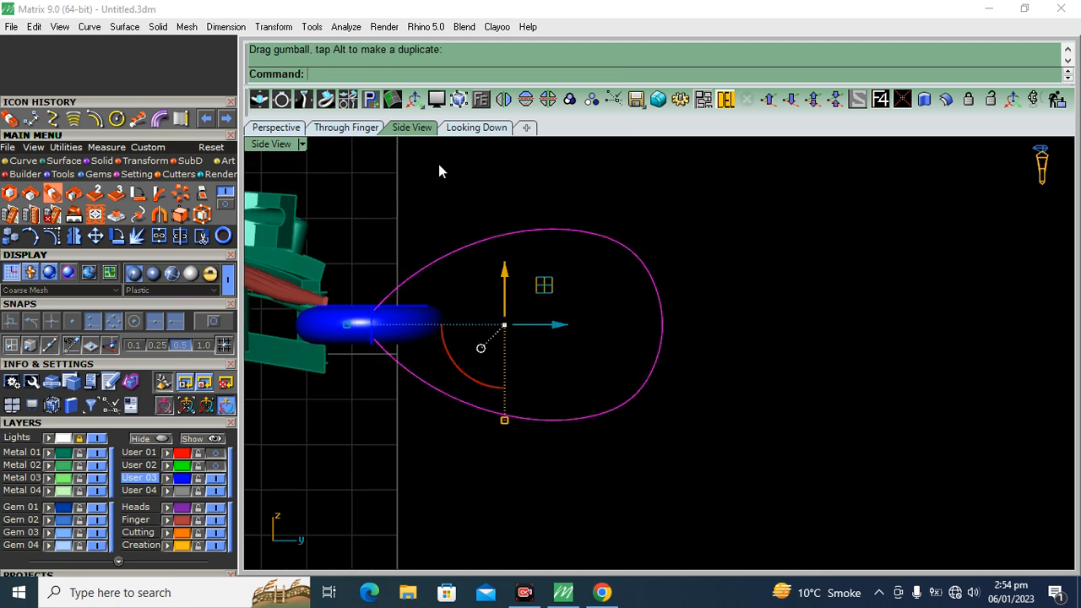
# Delete the length dimension beside the teardrop curve in the looking-down view
pyautogui.click(476, 128)
pyautogui.moveTo(561, 304); pyautogui.dragTo(552, 244, button='right')
pyautogui.click(562, 251)
pyautogui.click(597, 316)
pyautogui.click(724, 99)
# Mirror the teardrop curve to the other side of the ring and hide the reference sketch
pyautogui.click(504, 290)
pyautogui.click(503, 100)
pyautogui.moveTo(458, 308); pyautogui.dragTo(466, 252, button='right')
pyautogui.click(97, 439)
pyautogui.scroll(3, 433, 417)
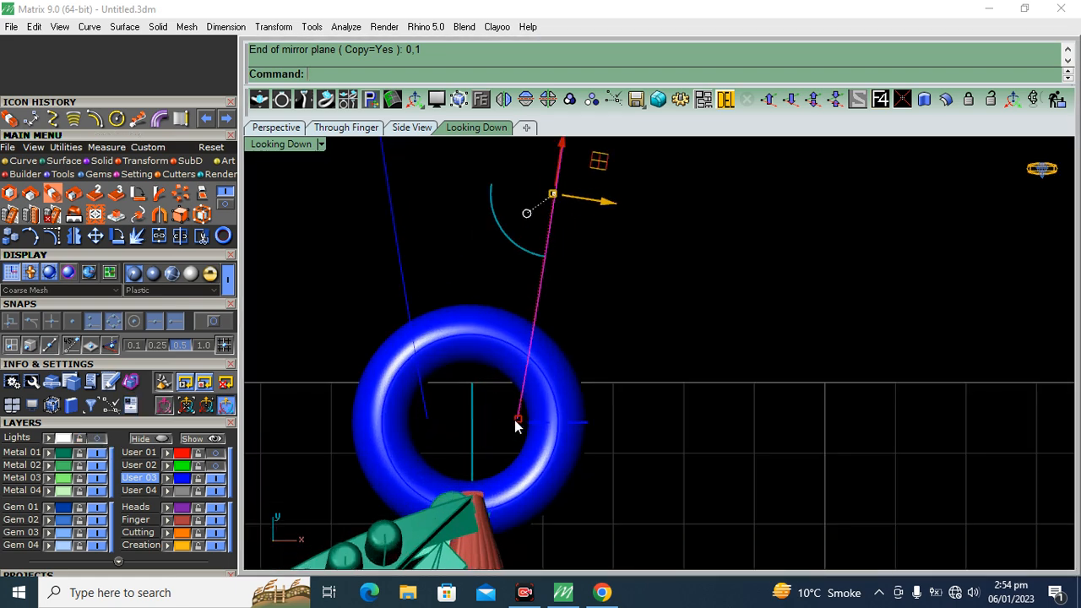
pyautogui.scroll(-3, 482, 419)
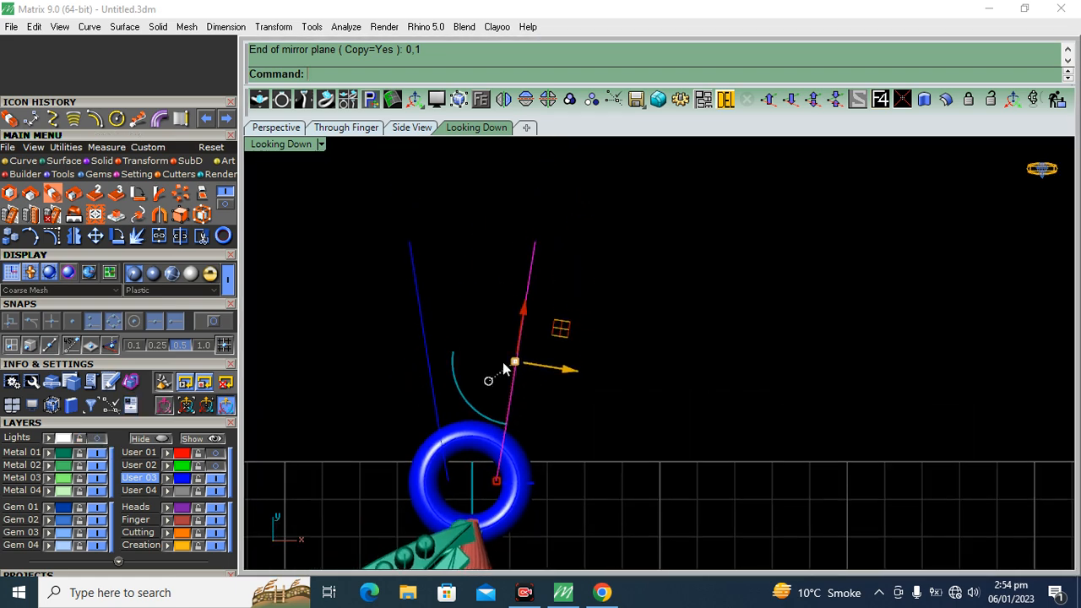
# Measure the distance between the outer ends of the two teardrop curves
pyautogui.click(225, 27)
pyautogui.click(270, 74)
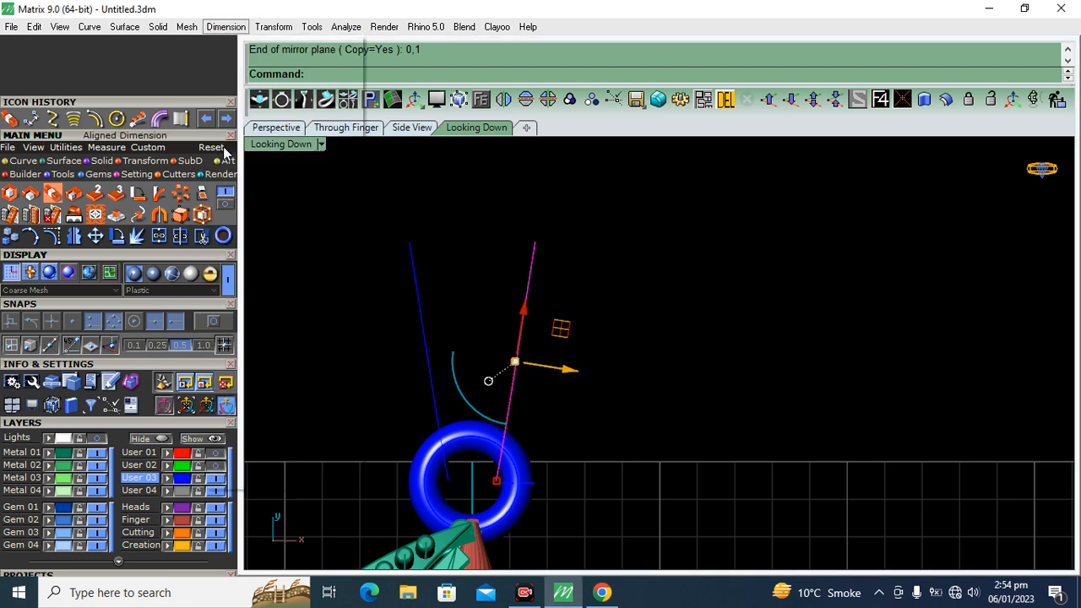
pyautogui.click(411, 243)
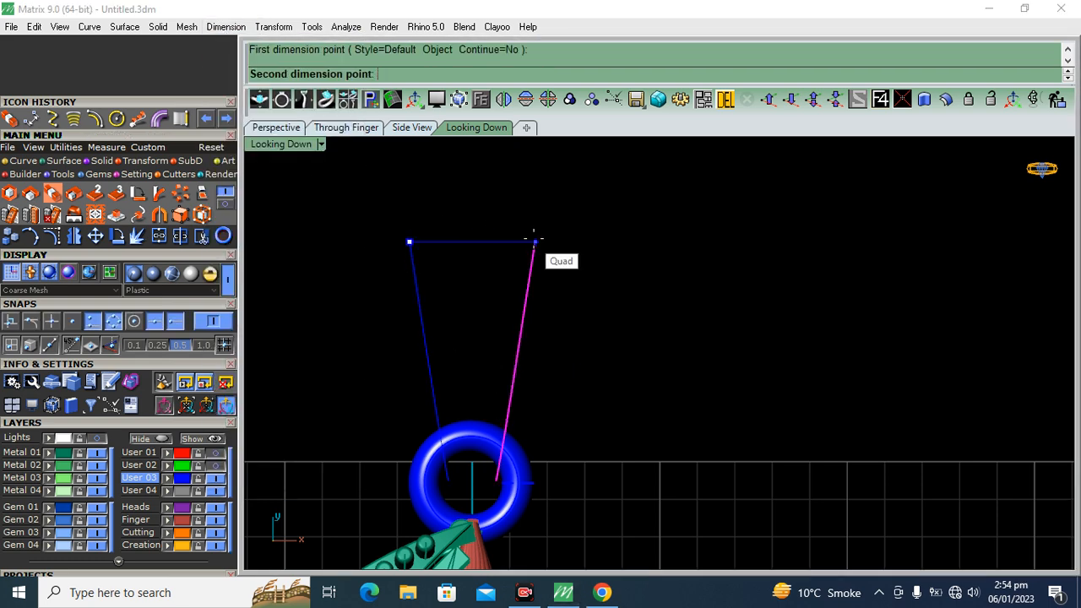
pyautogui.click(534, 243)
pyautogui.press('Escape')
# Rotate the right teardrop curve about its ring end so it leans further outward
pyautogui.click(116, 236)
pyautogui.click(493, 483)
pyautogui.click(549, 192)
pyautogui.click(570, 193)
# Delete the old left teardrop copy and mirror the rotated curve across the ring's centre in its place
pyautogui.click(412, 256)
pyautogui.click(726, 99)
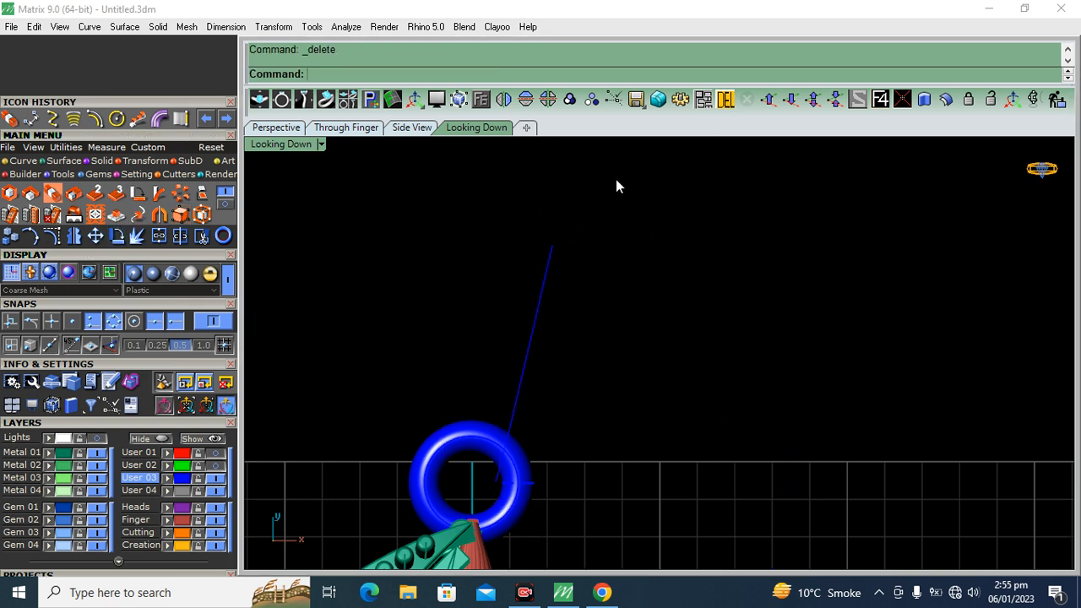
pyautogui.click(543, 282)
pyautogui.click(504, 99)
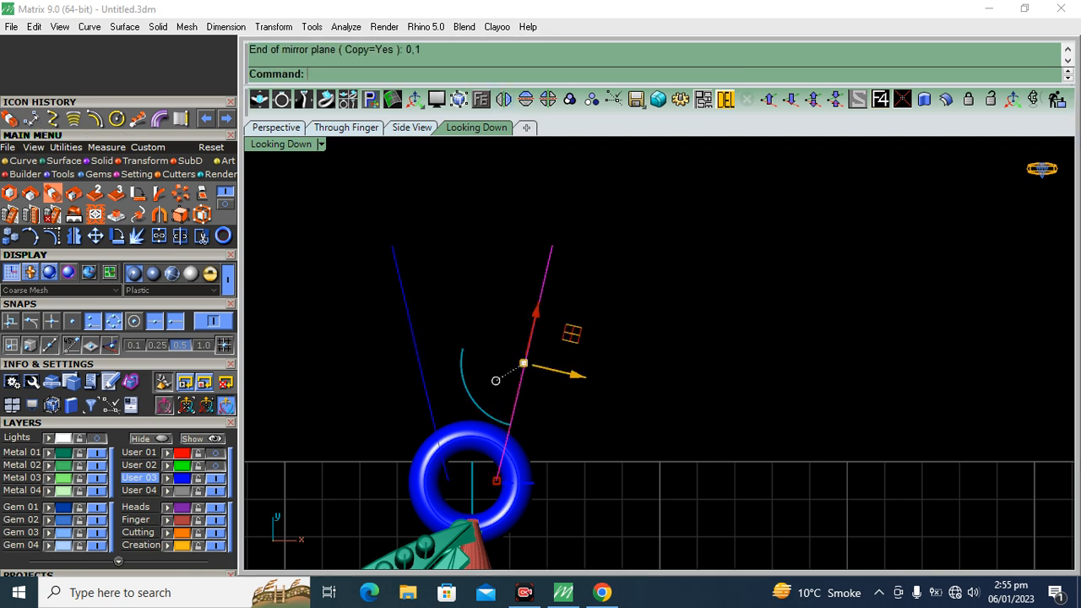
# Measure the bail's width again between the outer ends of the rotated curve and its new mirror copy
pyautogui.click(392, 245)
pyautogui.click(551, 246)
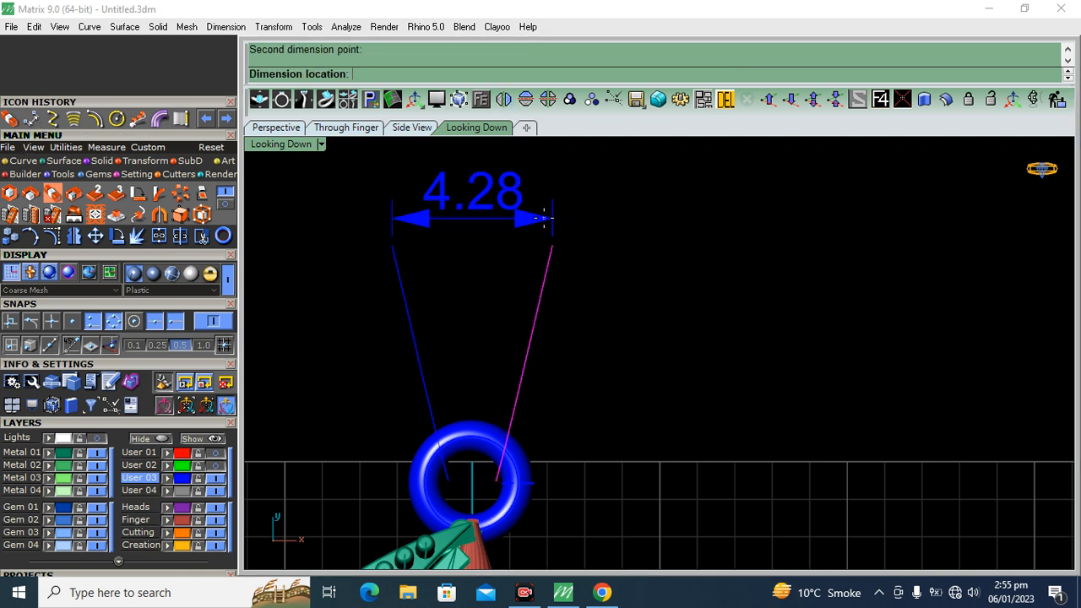
pyautogui.press('Escape')
# Loft a surface between the two teardrop curves to form the bail's band
pyautogui.moveTo(678, 183); pyautogui.dragTo(371, 272)
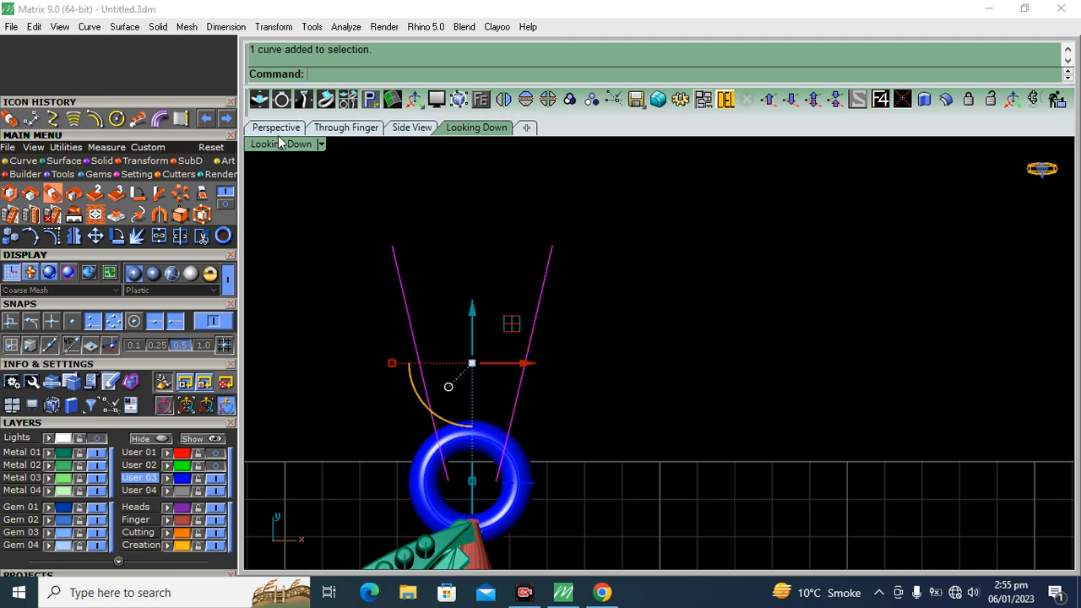
pyautogui.click(278, 129)
pyautogui.moveTo(581, 448); pyautogui.dragTo(828, 340, button='right')
pyautogui.scroll(-10, 555, 336)
pyautogui.keyDown('shift'); pyautogui.moveTo(827, 340); pyautogui.dragTo(711, 396, button='right'); pyautogui.keyUp('shift')
pyautogui.scroll(6, 676, 326)
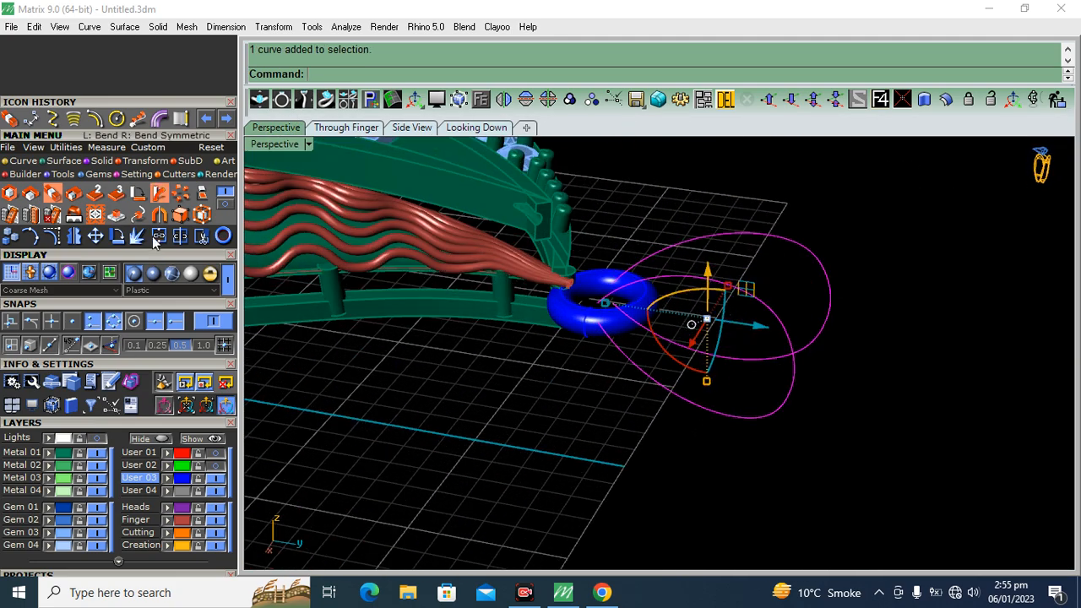
pyautogui.click(64, 160)
pyautogui.click(180, 194)
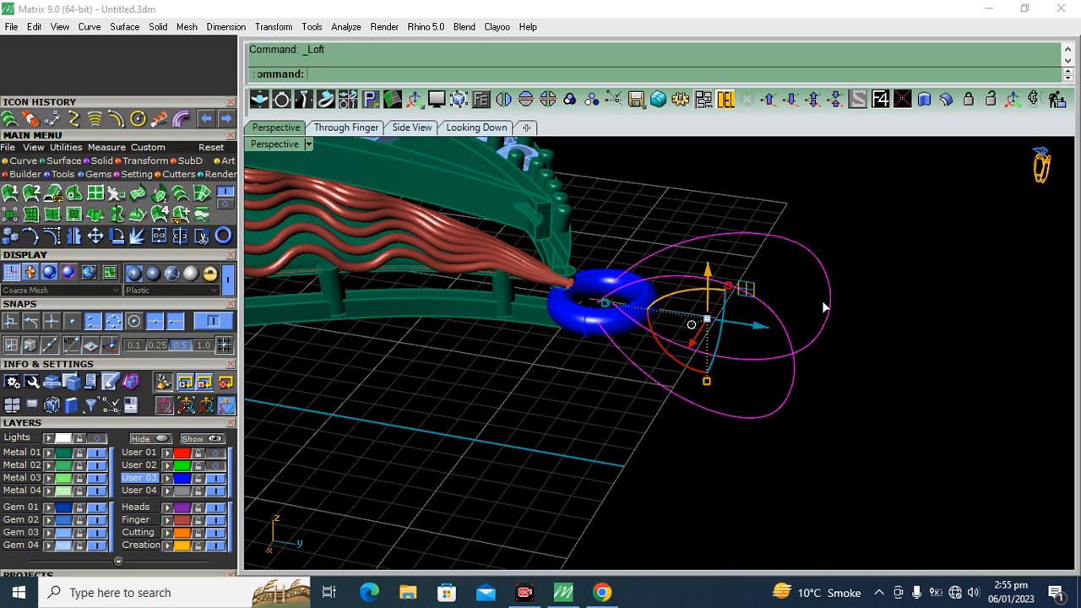
pyautogui.press('Return')
pyautogui.moveTo(700, 282); pyautogui.dragTo(678, 341, button='right')
pyautogui.click(747, 361)
# Move the lofted band away from the ring along the y direction and delete the two source curves
pyautogui.moveTo(673, 332); pyautogui.dragTo(826, 315)
pyautogui.press('Escape')
pyautogui.moveTo(756, 310); pyautogui.dragTo(602, 225, button='right')
pyautogui.moveTo(579, 287); pyautogui.dragTo(579, 286)
pyautogui.click(726, 99)
# Try to offset the lofted band as a solid by 0.25 on both sides
pyautogui.click(832, 215)
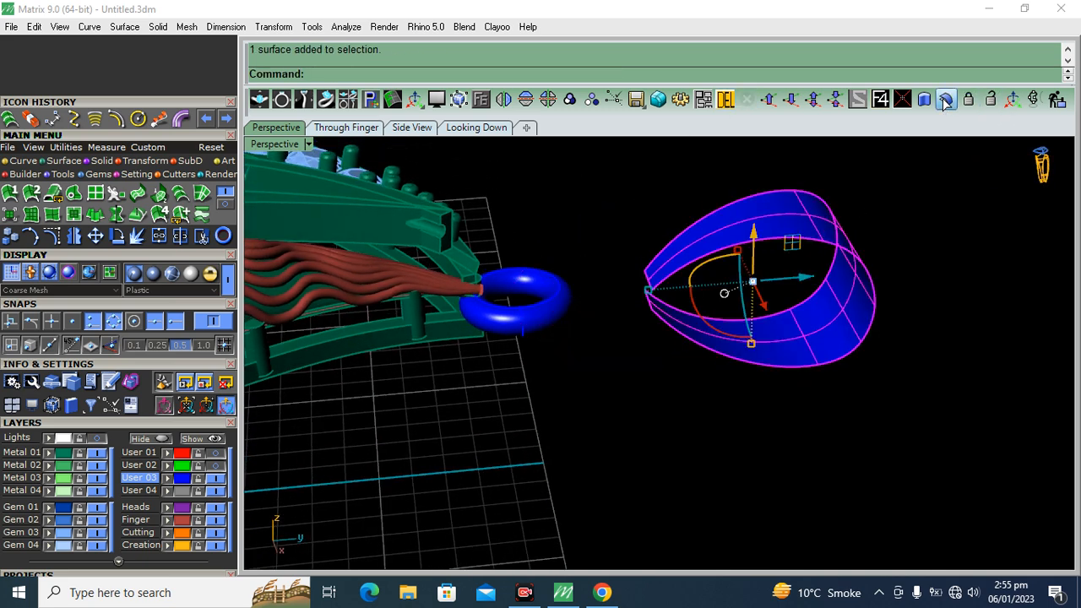
pyautogui.click(946, 99)
pyautogui.moveTo(810, 245); pyautogui.dragTo(767, 273, button='right')
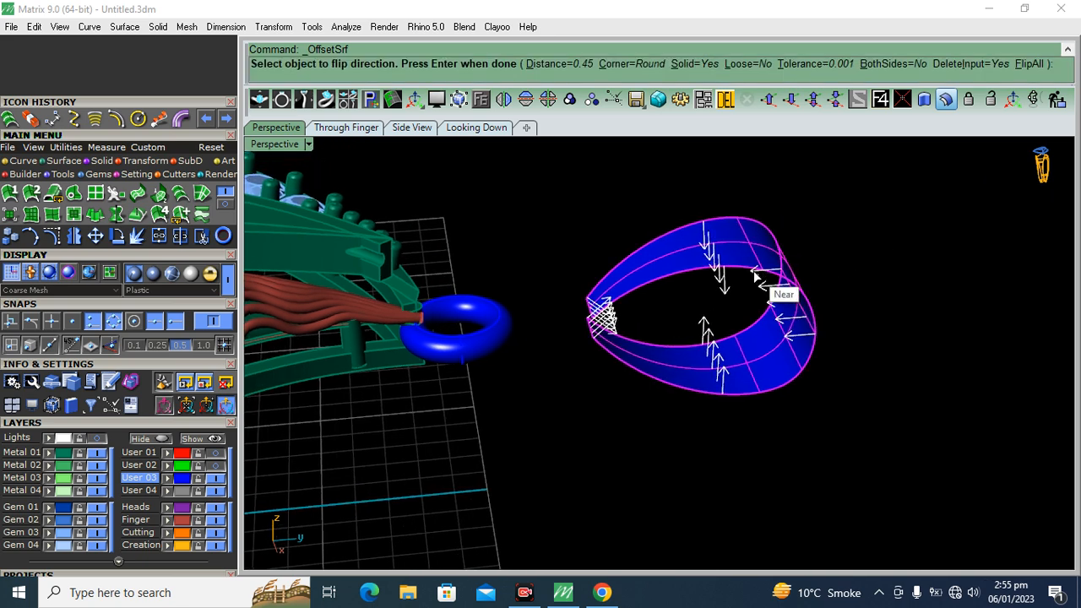
pyautogui.click(888, 64)
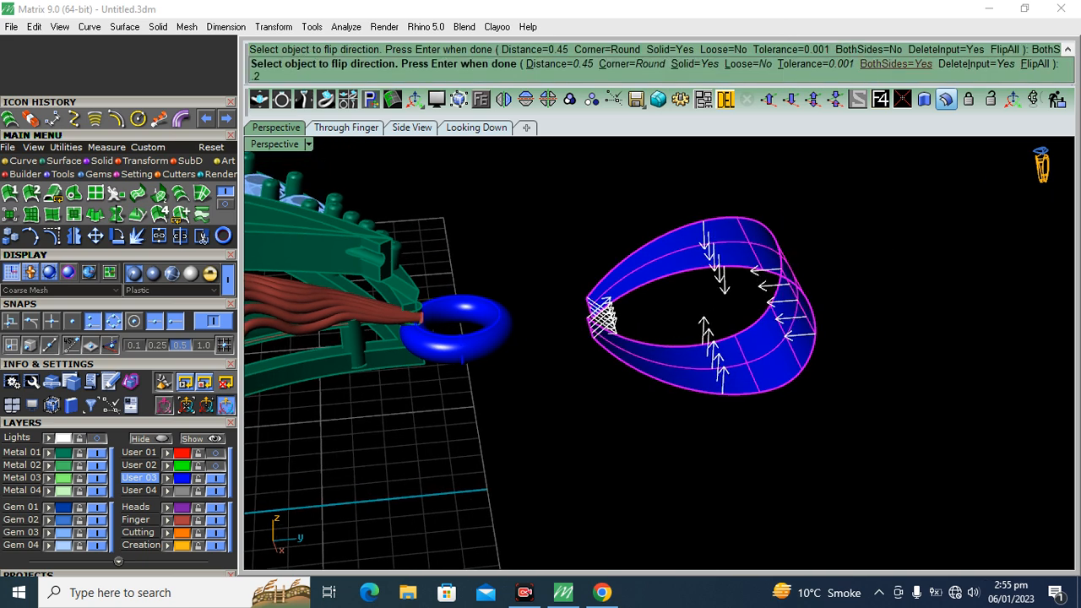
pyautogui.press('Return')
pyautogui.moveTo(762, 309); pyautogui.dragTo(615, 311, button='right')
pyautogui.scroll(3, 615, 311)
pyautogui.scroll(-1, 664, 313)
pyautogui.scroll(1, 663, 313)
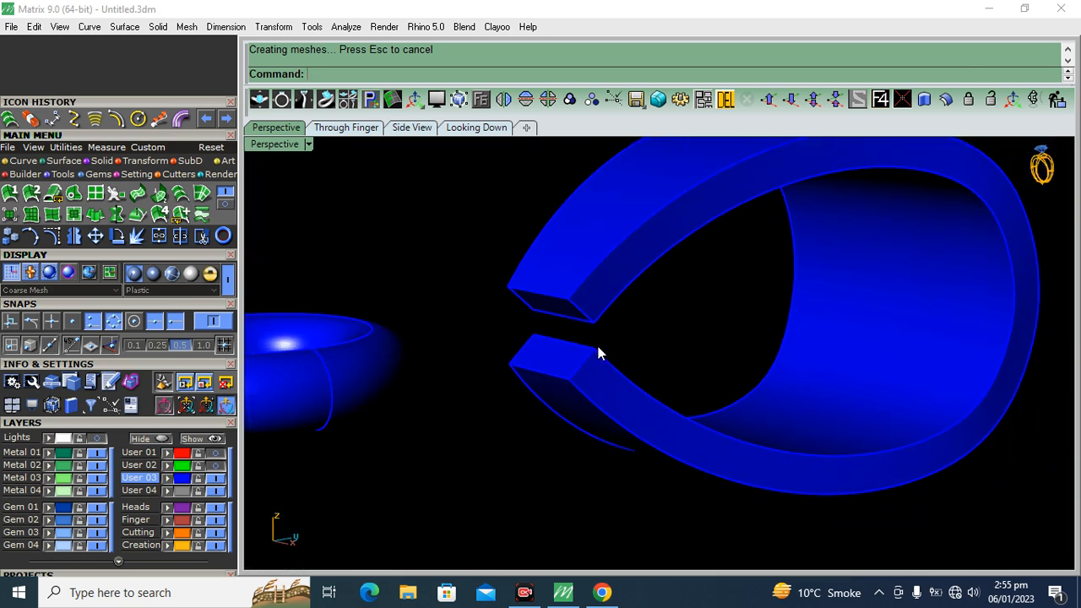
pyautogui.hotkey('ctrl', 'z')
# Offset the lofted band outward into a solid by 0.5, with BothSides set to No
pyautogui.press('Return')
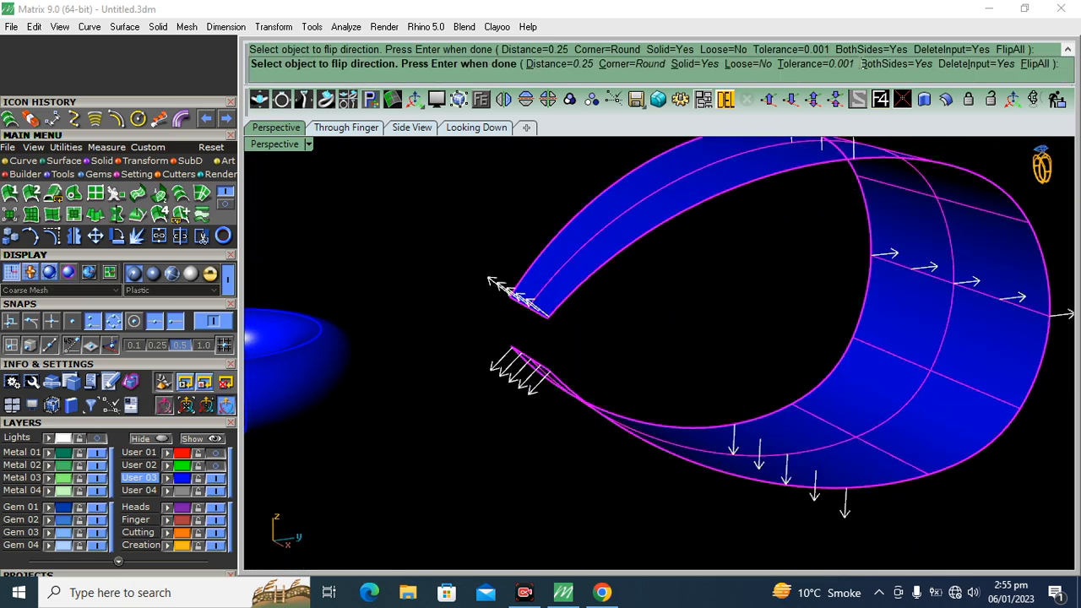
pyautogui.click(878, 64)
pyautogui.write('.5')
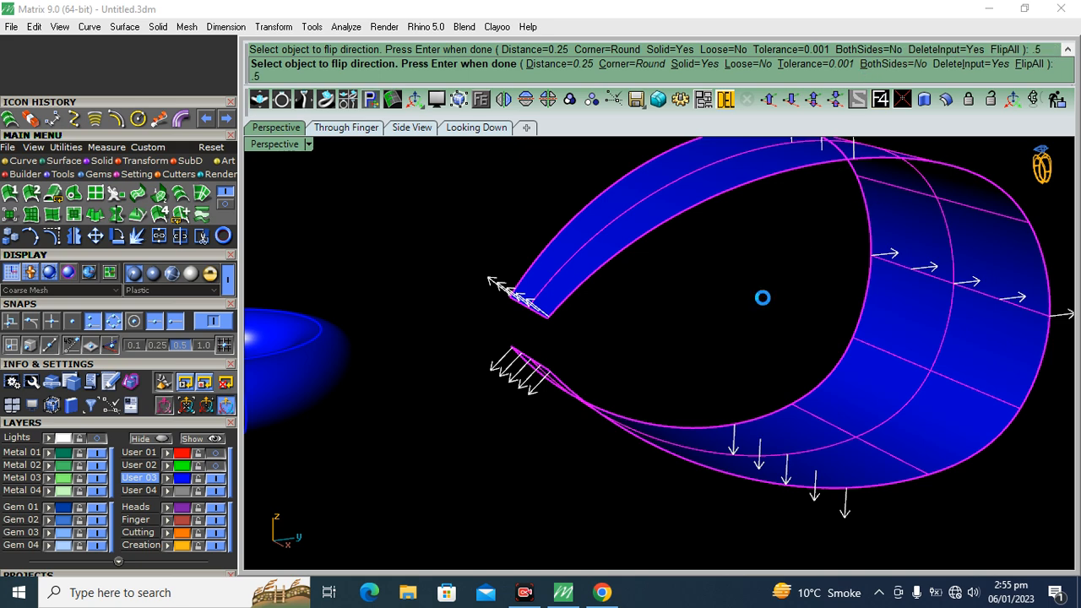
pyautogui.press('Return')
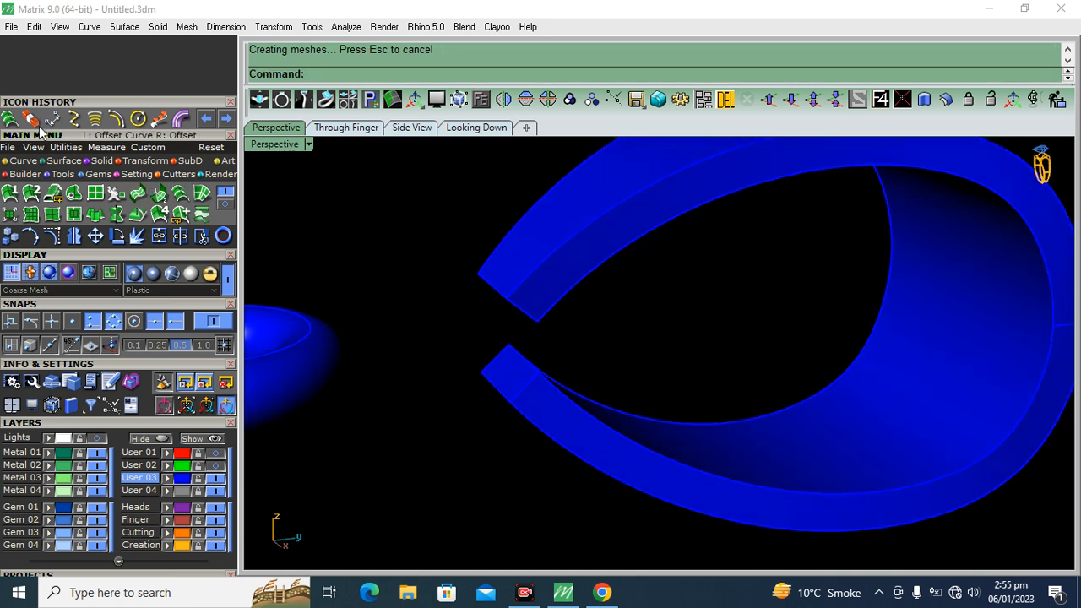
# Draw a straight line across the bail's open gap, between the midpoints of its two end edges
pyautogui.click(23, 161)
pyautogui.click(10, 192)
pyautogui.scroll(3, 613, 364)
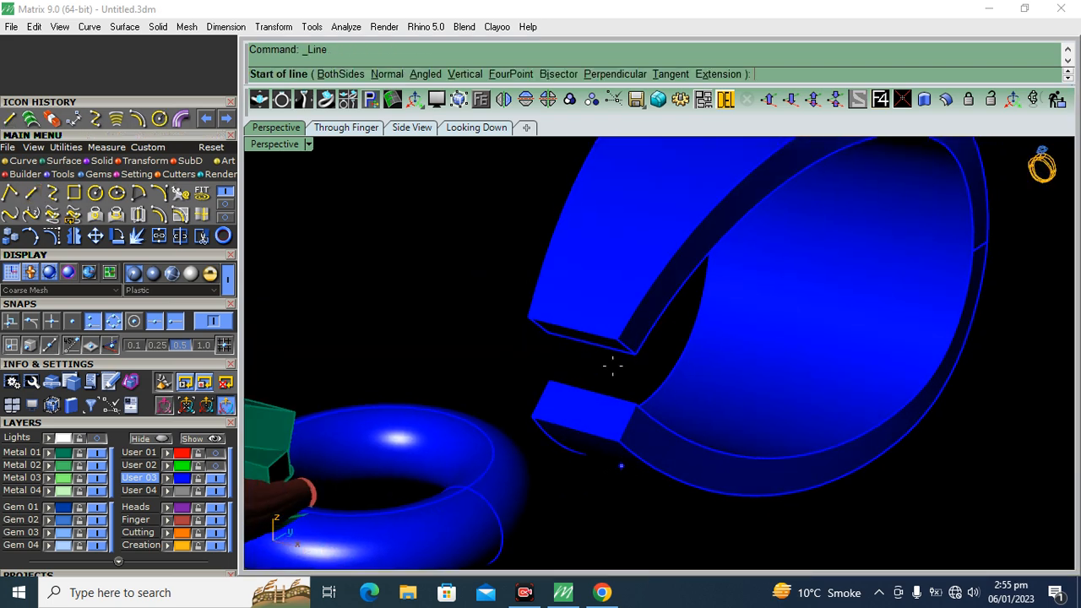
pyautogui.click(571, 330)
pyautogui.click(572, 432)
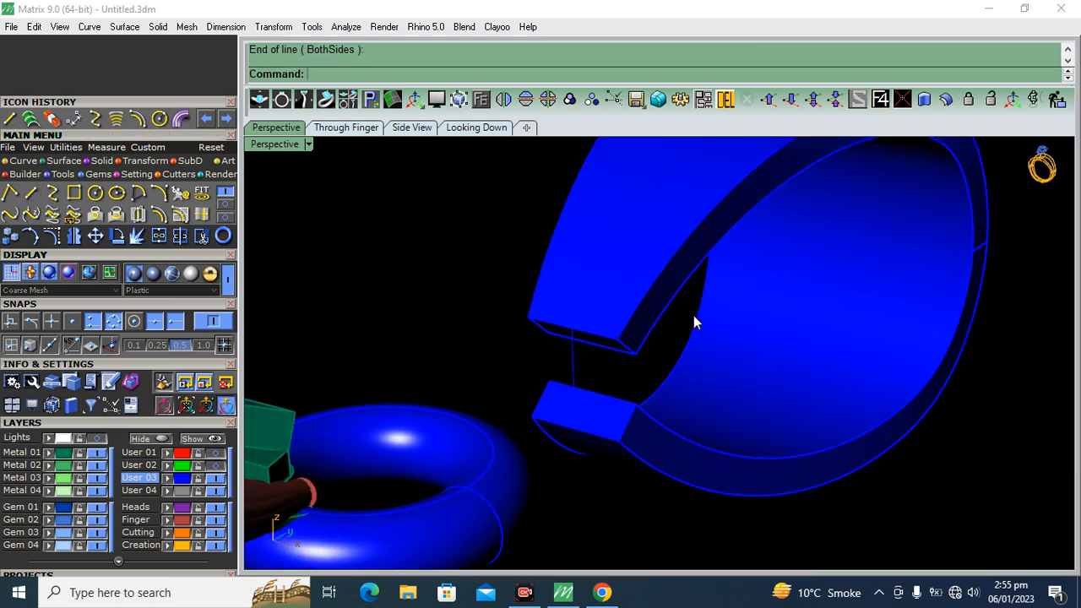
# Turn the gap line into a flat-capped pipe of 0.85 diameter and delete the line
pyautogui.scroll(5, 485, 362)
pyautogui.click(514, 323)
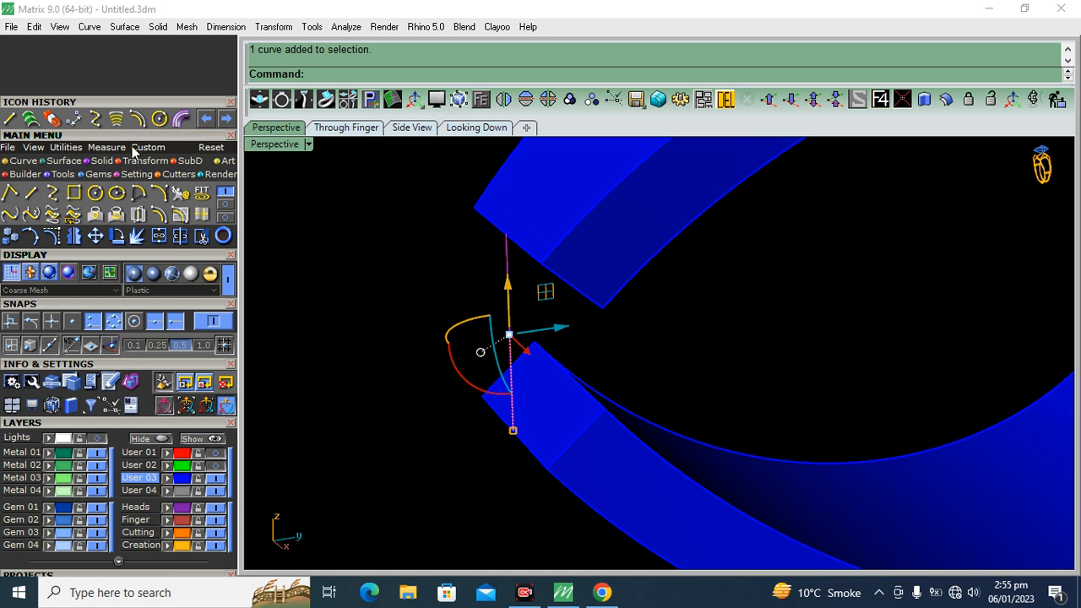
pyautogui.click(180, 118)
pyautogui.scroll(-3, 422, 308)
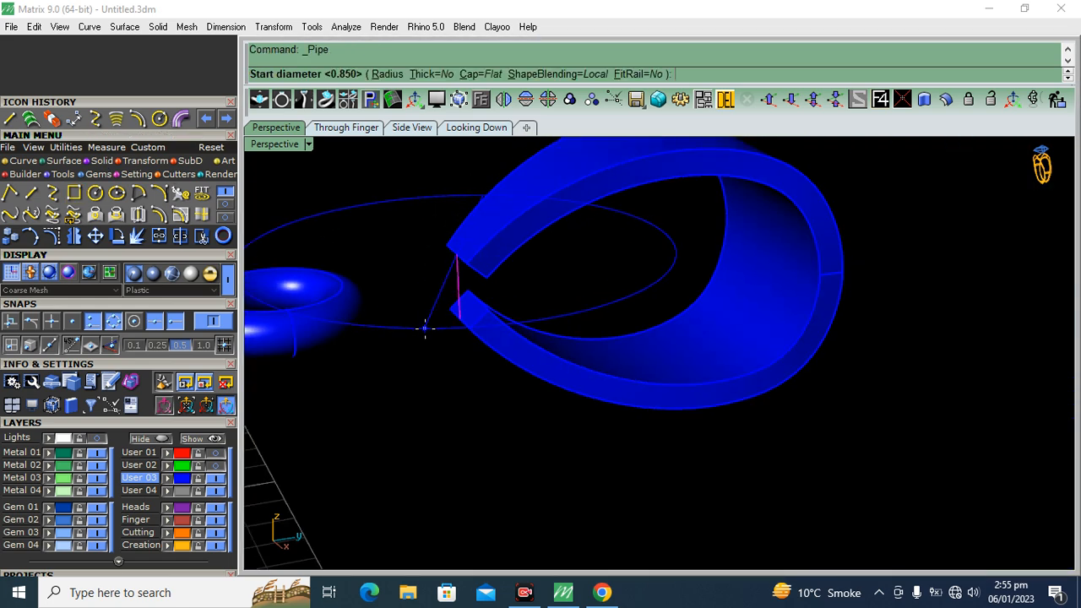
pyautogui.press('Return')
pyautogui.press('Return')
pyautogui.press('Return')
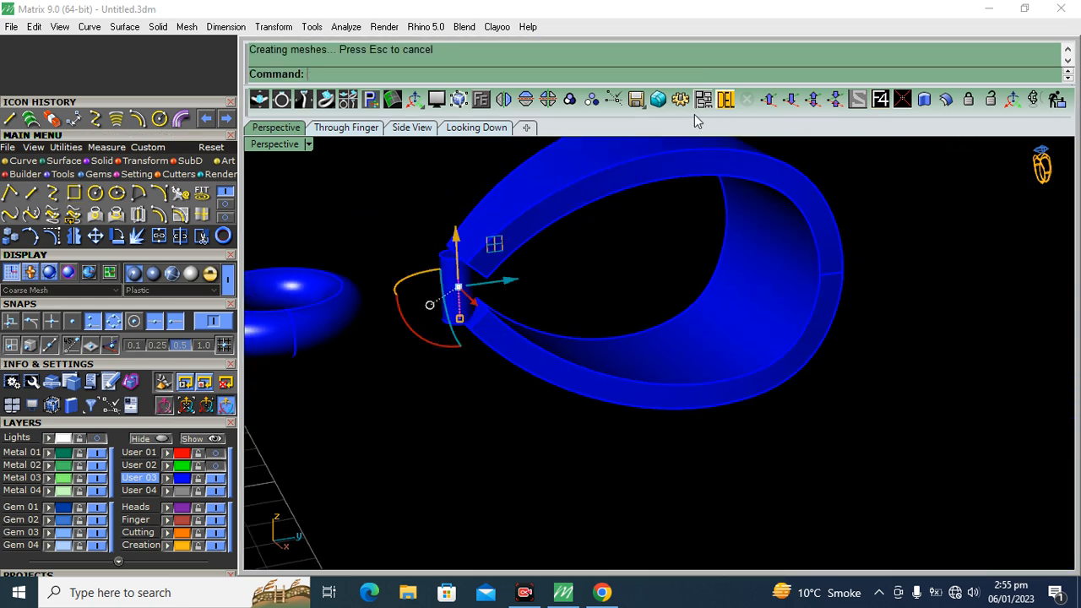
pyautogui.click(727, 102)
# Move the pipe pin inward along the bail's length so it sits within the two open ends
pyautogui.moveTo(515, 253); pyautogui.dragTo(468, 279, button='right')
pyautogui.scroll(4, 473, 287)
pyautogui.click(492, 313)
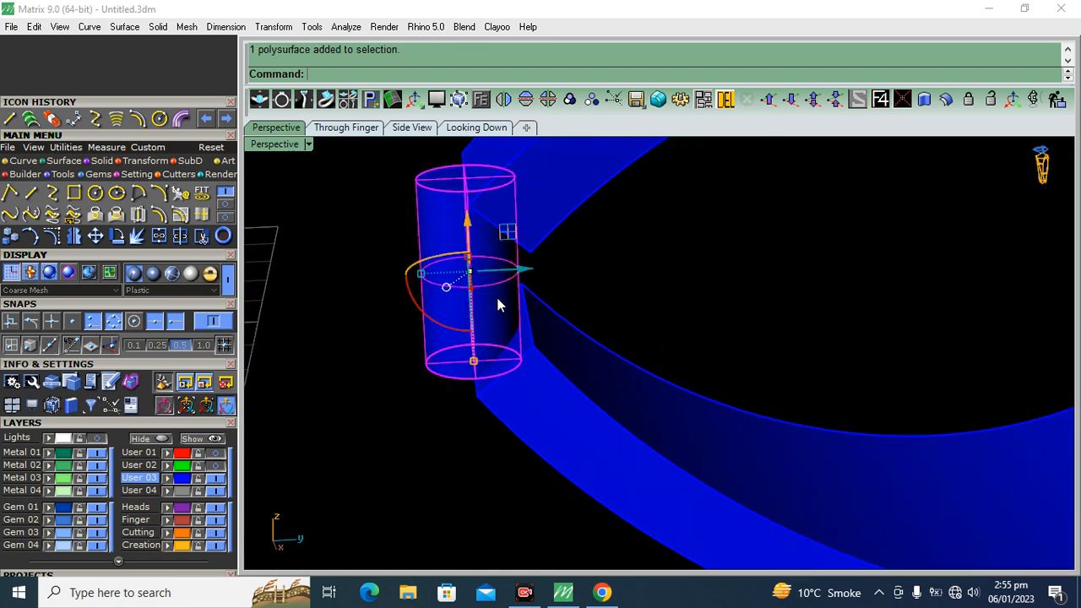
pyautogui.moveTo(522, 273); pyautogui.dragTo(565, 266)
pyautogui.click(643, 266)
# Group the pipe pin with the bail band
pyautogui.scroll(-4, 643, 266)
pyautogui.moveTo(640, 266); pyautogui.dragTo(587, 286, button='right')
pyautogui.scroll(4, 588, 292)
pyautogui.click(640, 351)
pyautogui.keyDown('shift'); pyautogui.click(650, 212); pyautogui.keyUp('shift')
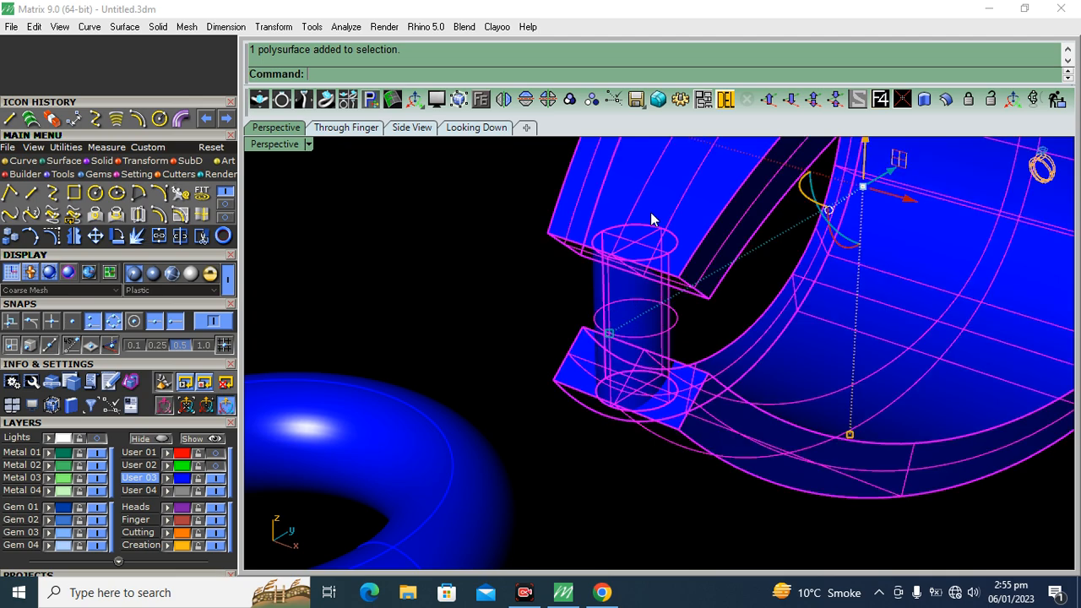
pyautogui.click(571, 101)
# Move the grouped bail back toward the pendant so its pin sits inside the connecting ring's hole
pyautogui.scroll(-5, 655, 276)
pyautogui.moveTo(664, 281); pyautogui.dragTo(731, 281, button='right')
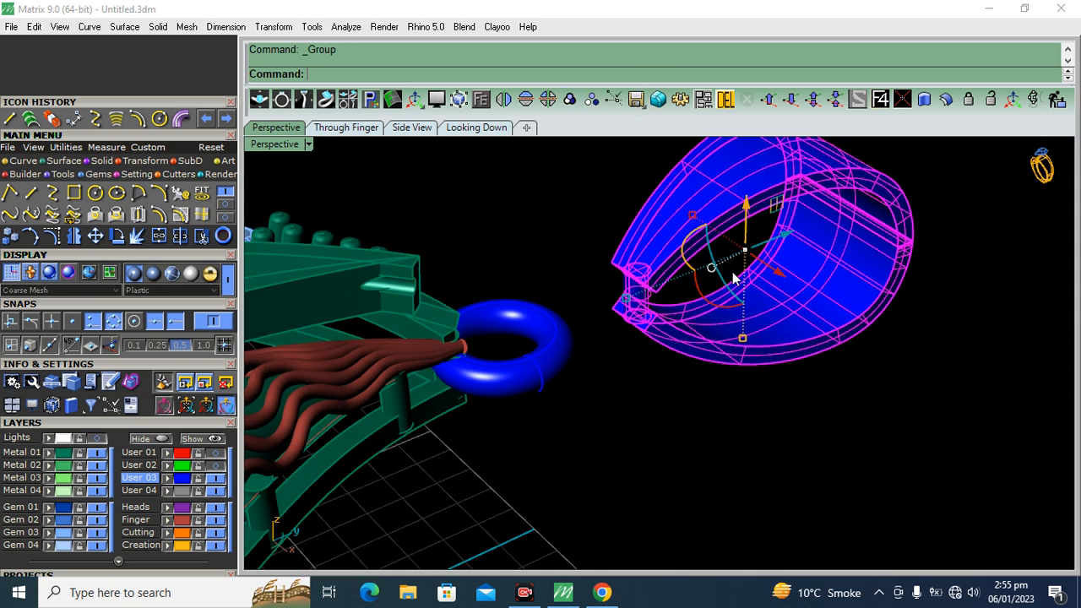
pyautogui.moveTo(785, 234); pyautogui.dragTo(679, 269)
pyautogui.click(890, 155)
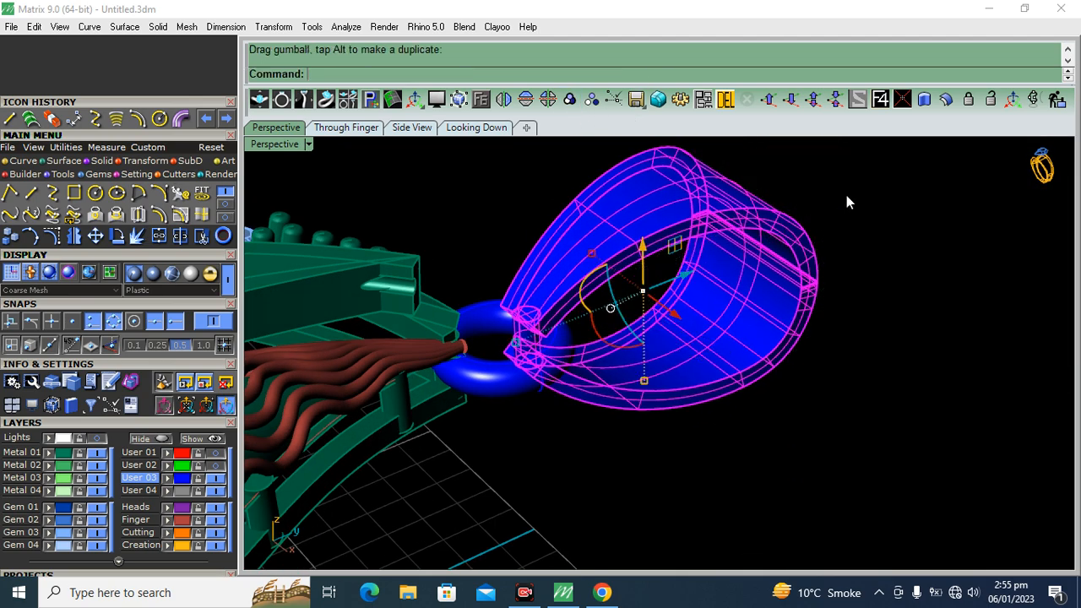
pyautogui.moveTo(799, 330); pyautogui.dragTo(724, 261, button='right')
pyautogui.scroll(5, 501, 267)
pyautogui.moveTo(501, 267); pyautogui.dragTo(584, 365, button='right')
pyautogui.scroll(-6, 542, 322)
pyautogui.click(598, 356)
pyautogui.moveTo(660, 313); pyautogui.dragTo(652, 318)
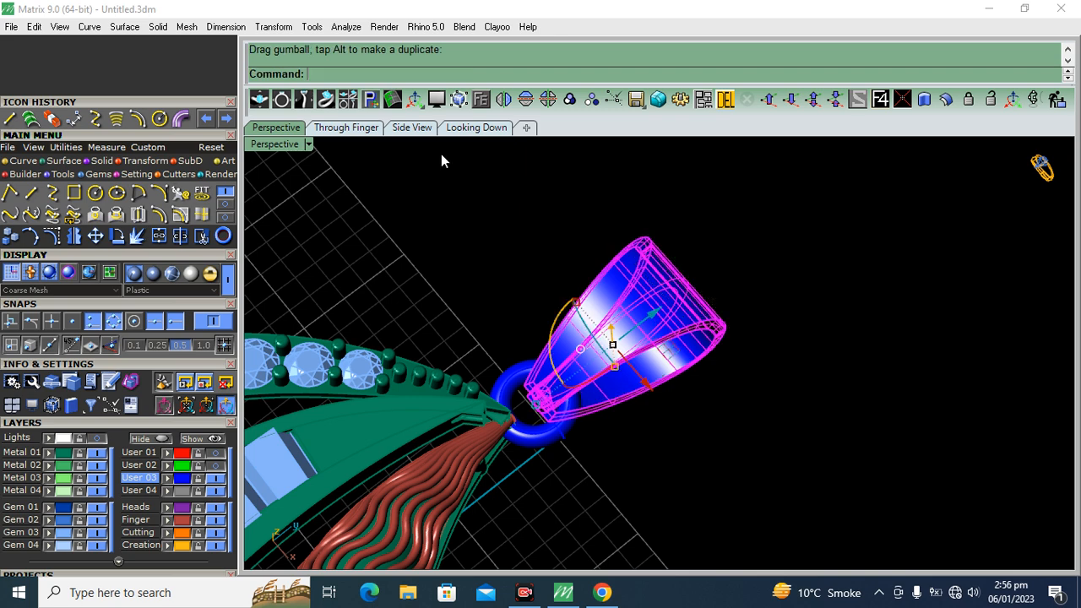
# Show the reference sketch and overall height dimension with the whole pendant in the looking-down view
pyautogui.click(470, 128)
pyautogui.scroll(-10, 603, 300)
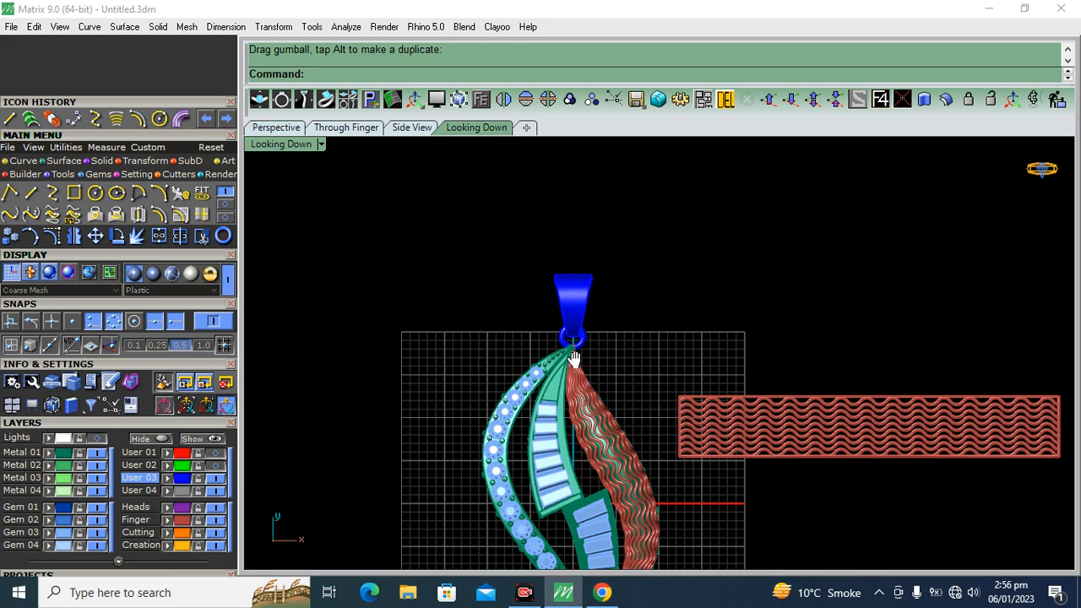
pyautogui.moveTo(575, 358); pyautogui.dragTo(558, 237, button='right')
pyautogui.click(202, 438)
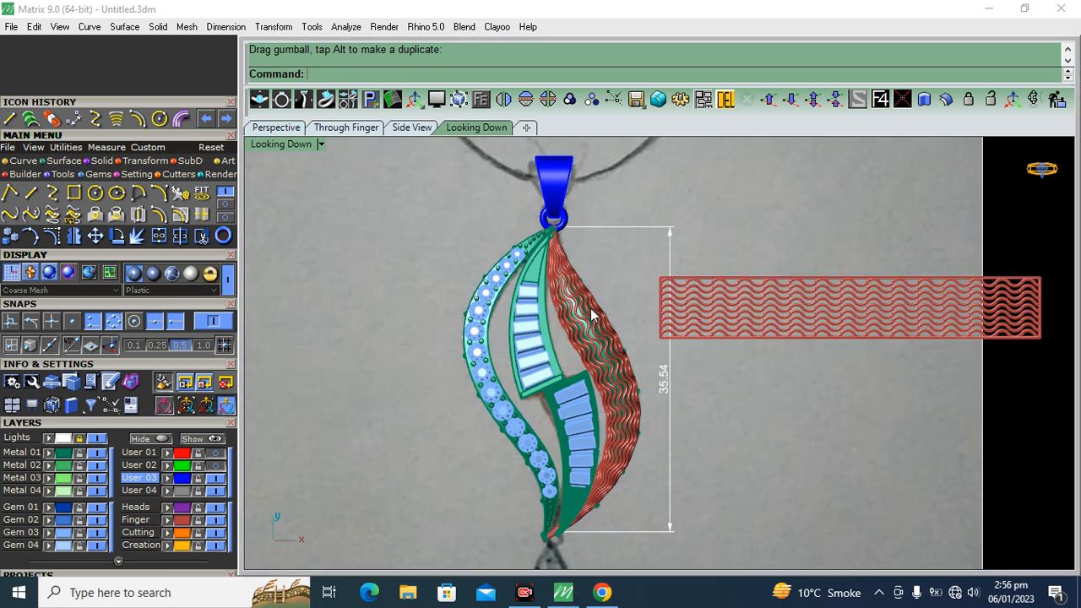
pyautogui.scroll(-2, 591, 314)
pyautogui.moveTo(591, 310); pyautogui.dragTo(547, 354, button='right')
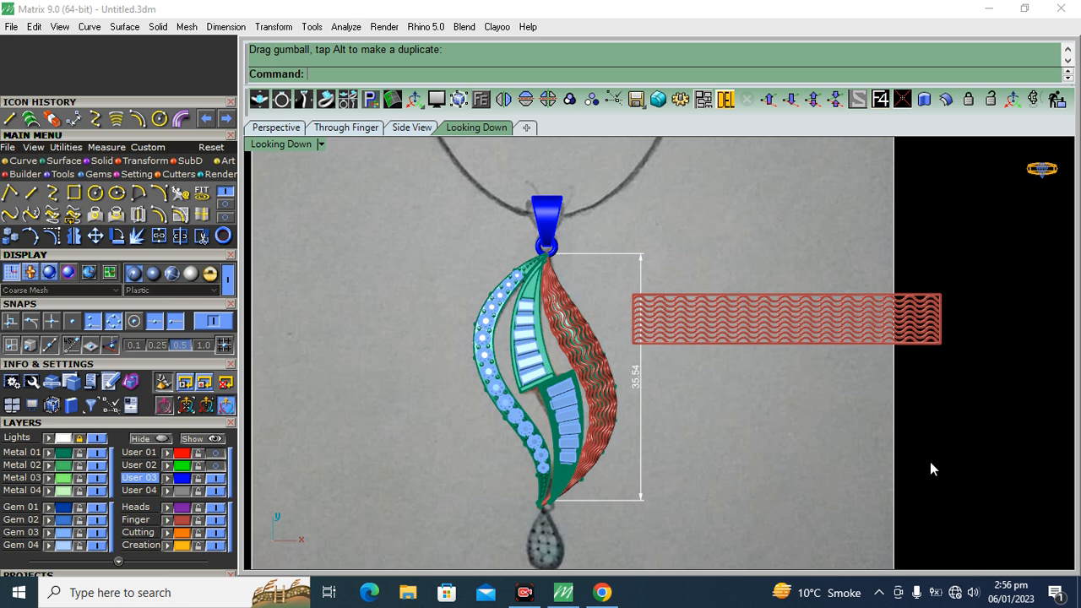
# Move the flat wavy strip beside the pendant to a blue Gem layer and open the surface tools
pyautogui.moveTo(969, 248); pyautogui.dragTo(652, 377)
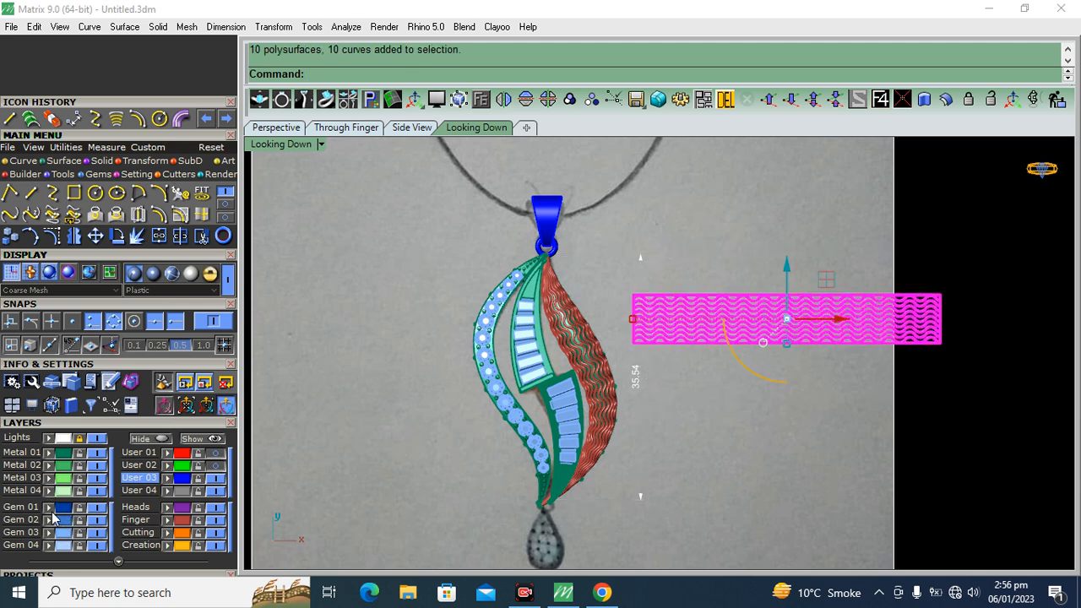
pyautogui.click(829, 412)
pyautogui.moveTo(658, 339)
pyautogui.mouseDown(button='right')
pyautogui.moveTo(673, 292)
pyautogui.moveTo(658, 350)
pyautogui.mouseUp(button='right')
pyautogui.scroll(2, 663, 307)
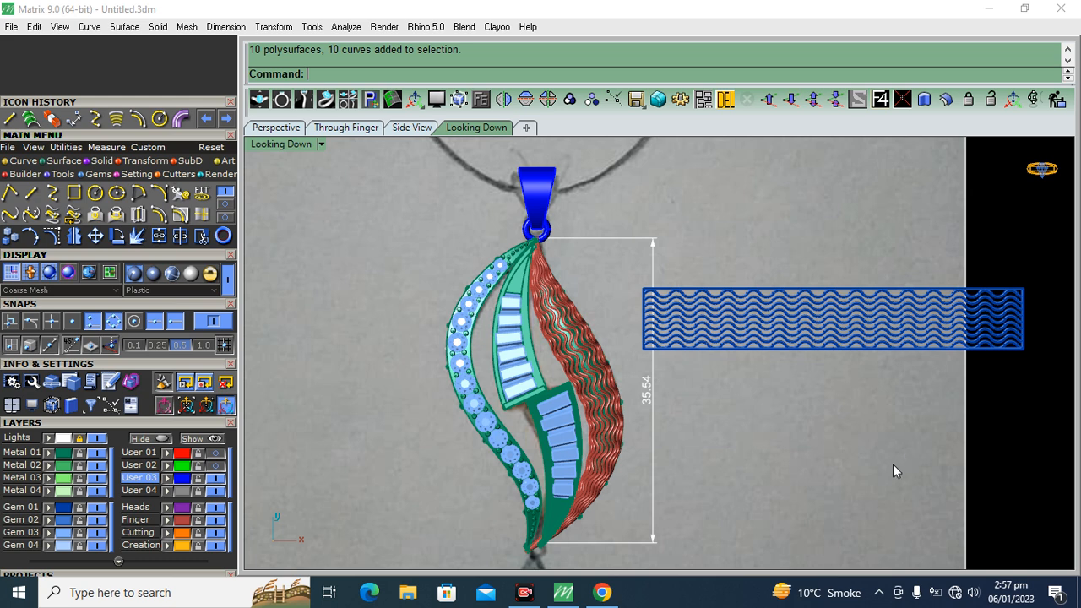
pyautogui.click(62, 163)
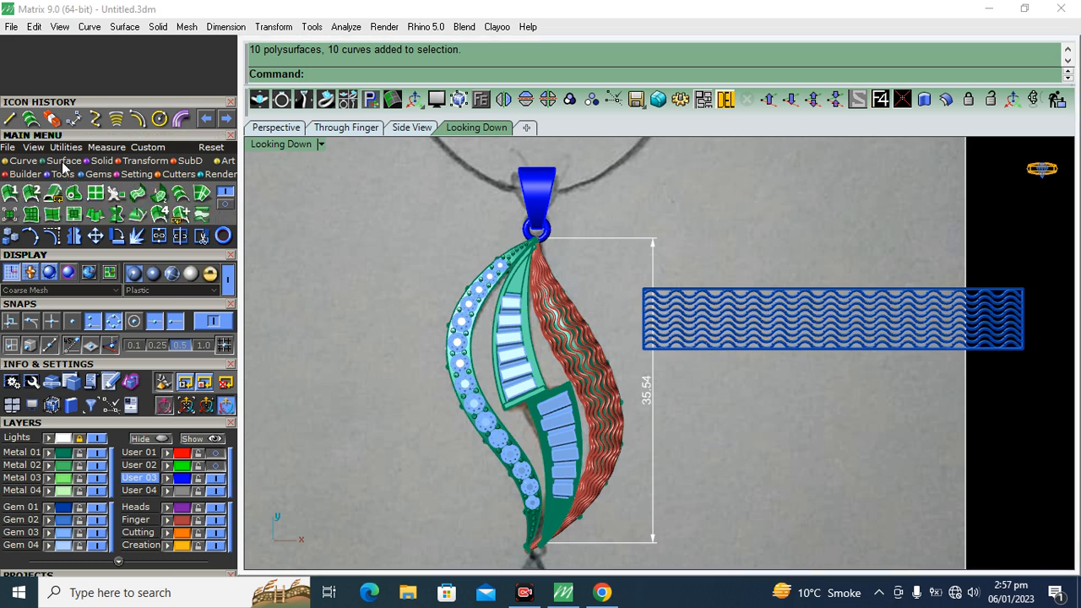